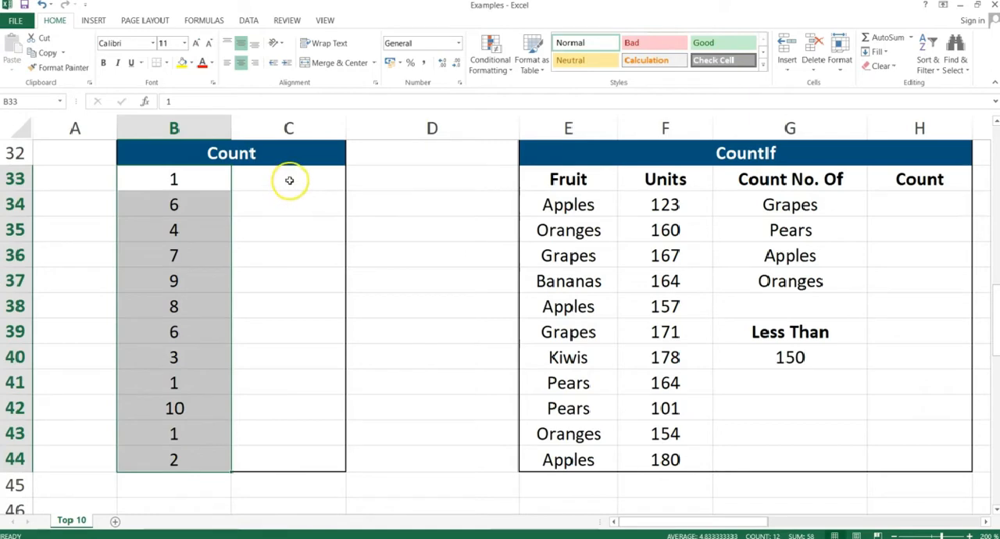
Count the numbers of the Count table in cell C33 with the formula =COUNT(B33:B44).
{"action": "left_click", "coordinate": [289, 180]}
{"action": "type", "text": "="}
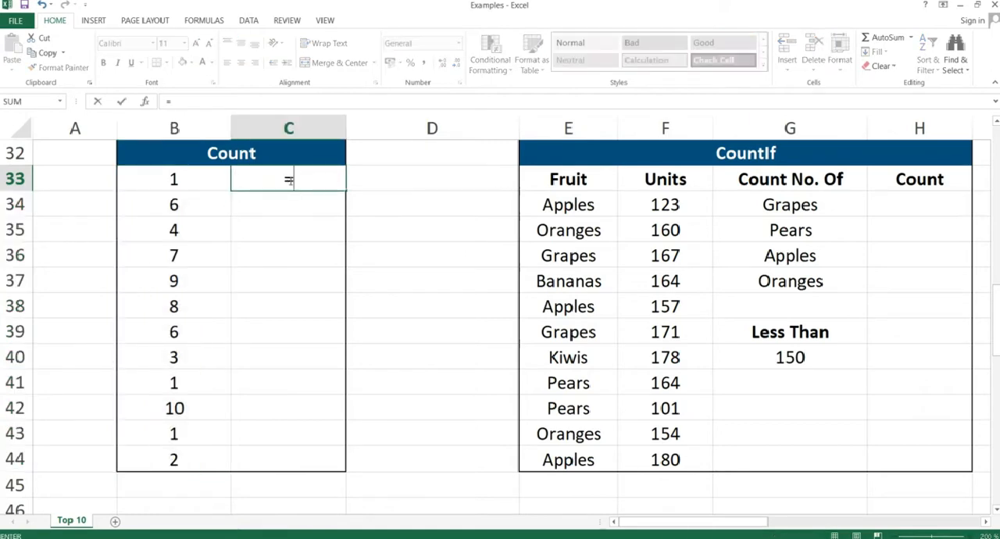
{"action": "type", "text": "COUNT("}
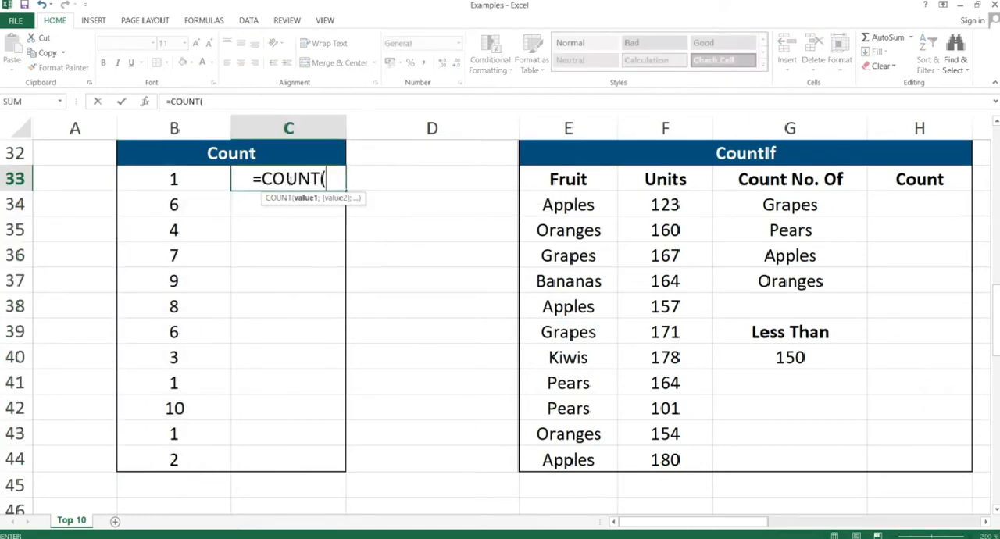
{"action": "left_click", "coordinate": [172, 180]}
{"action": "left_click_drag", "start_coordinate": [172, 179], "coordinate": [173, 459]}
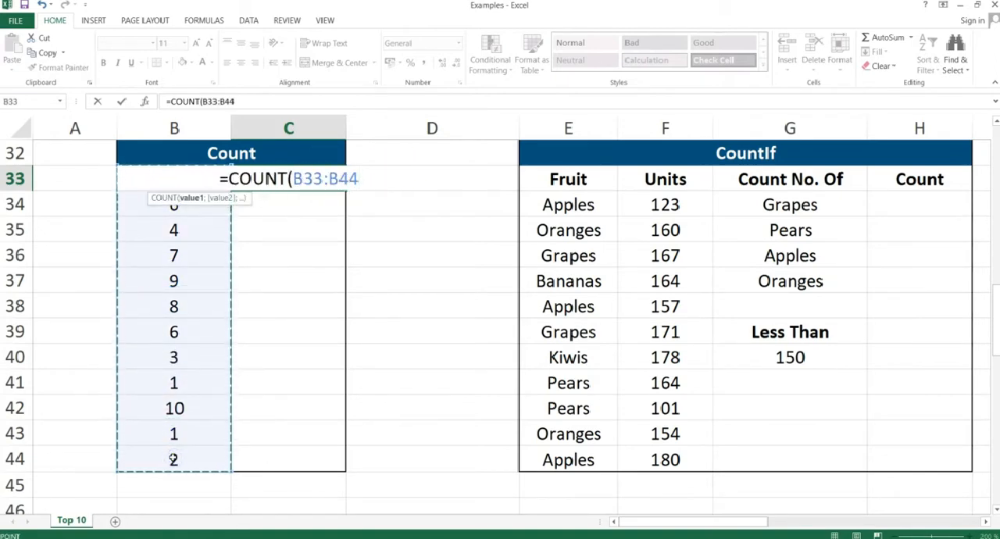
{"action": "type", "text": ")"}
{"action": "key", "text": "Return"}
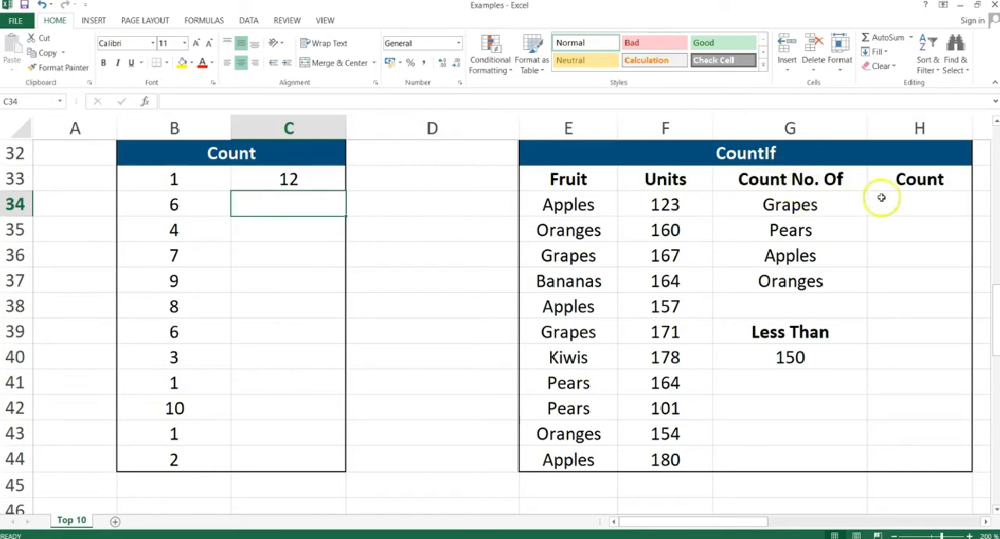
{"action": "left_click", "coordinate": [910, 203]}
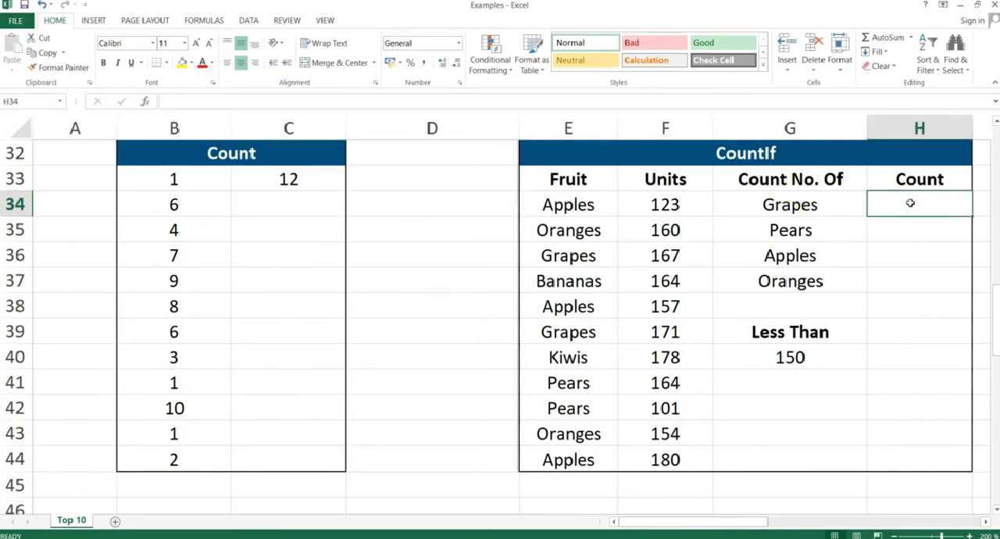
{"action": "left_click_drag", "start_coordinate": [787, 204], "coordinate": [786, 270]}
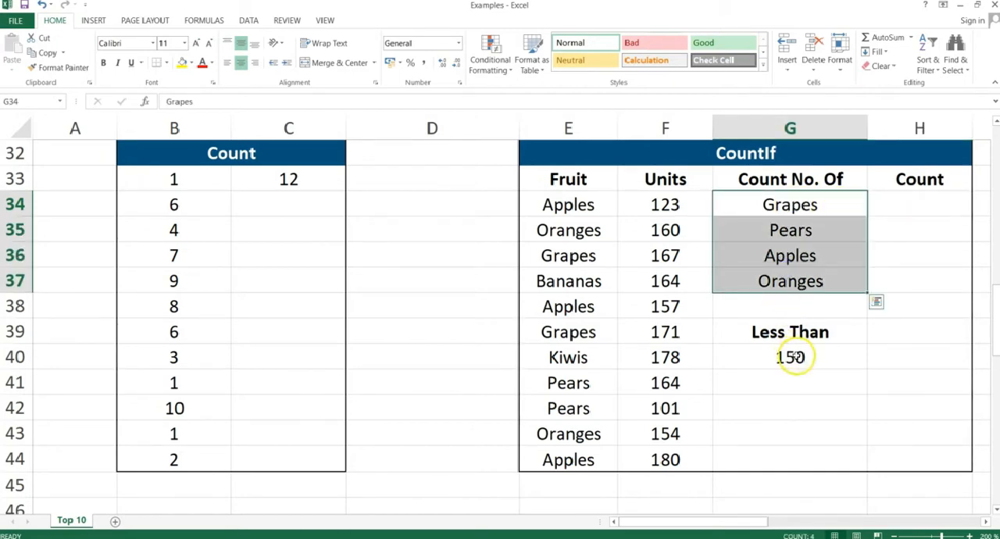
{"action": "left_click", "coordinate": [791, 356]}
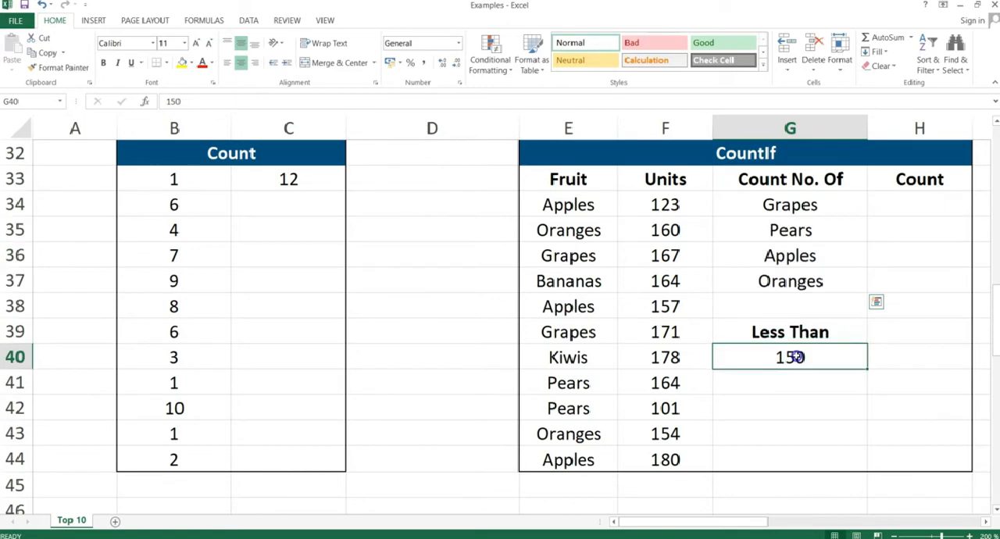
Count how often Grapes occurs in the Fruit column by entering =COUNTIF($E$34:$E$44;G34) in cell H34.
{"action": "left_click", "coordinate": [900, 206]}
{"action": "type", "text": "=CO"}
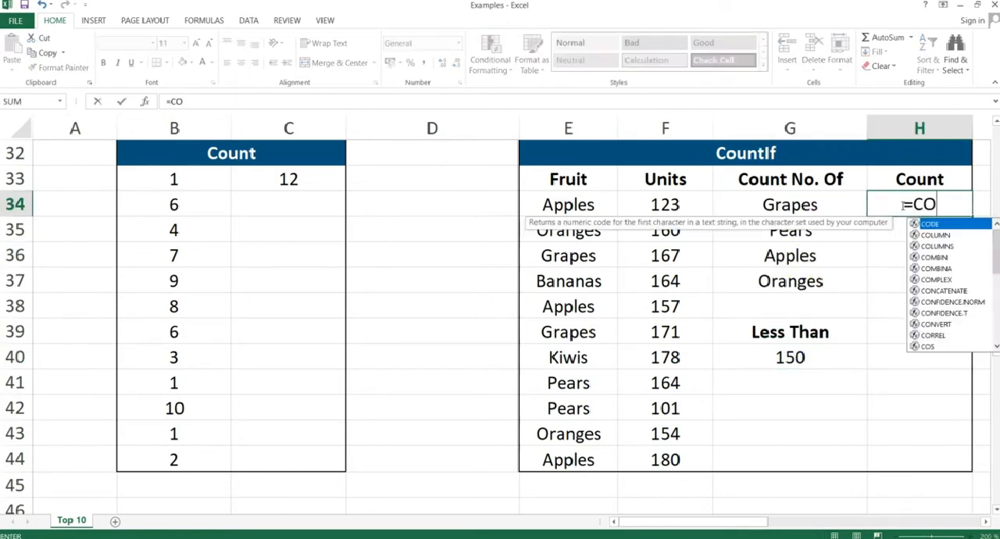
{"action": "type", "text": "UNTIF("}
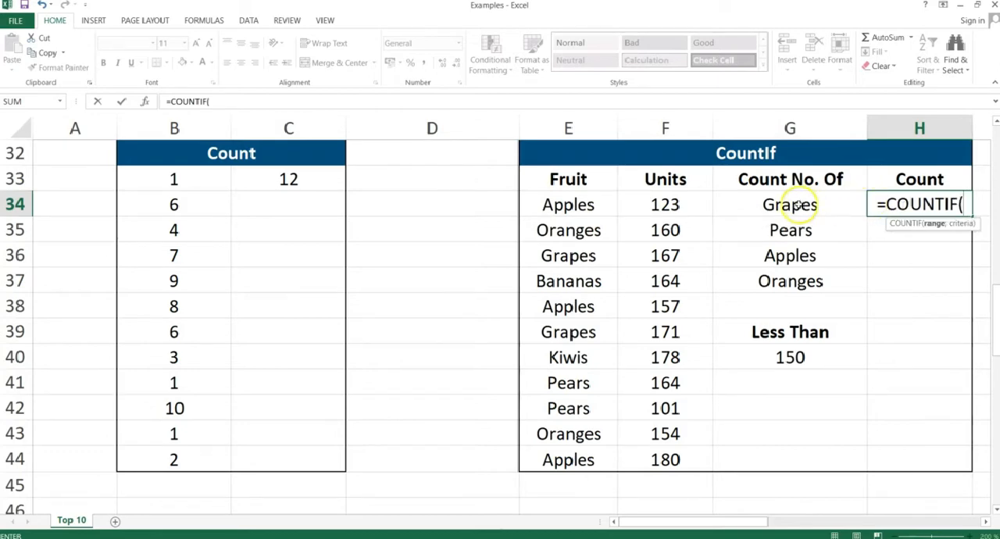
{"action": "left_click", "coordinate": [563, 203]}
{"action": "left_click_drag", "start_coordinate": [563, 222], "coordinate": [560, 450]}
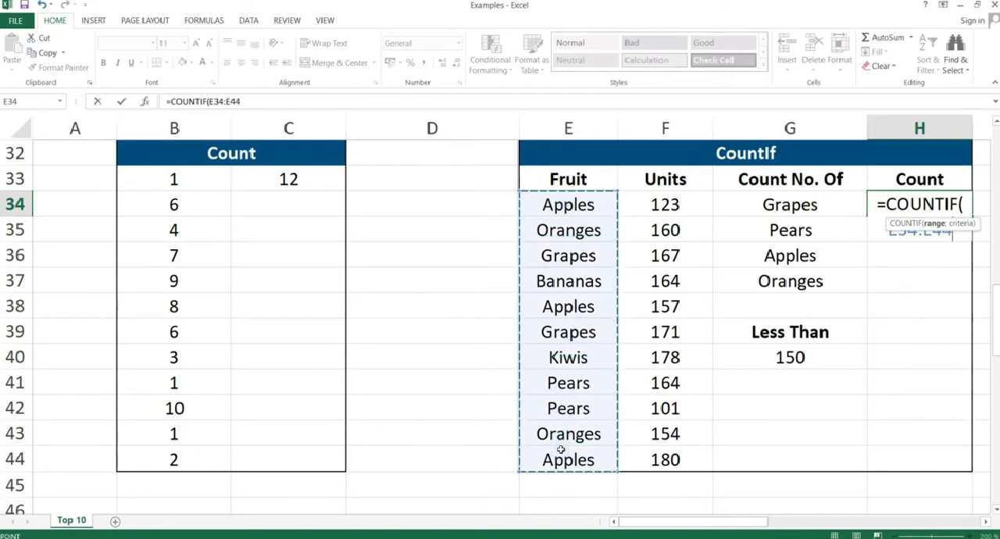
{"action": "key", "text": "F4"}
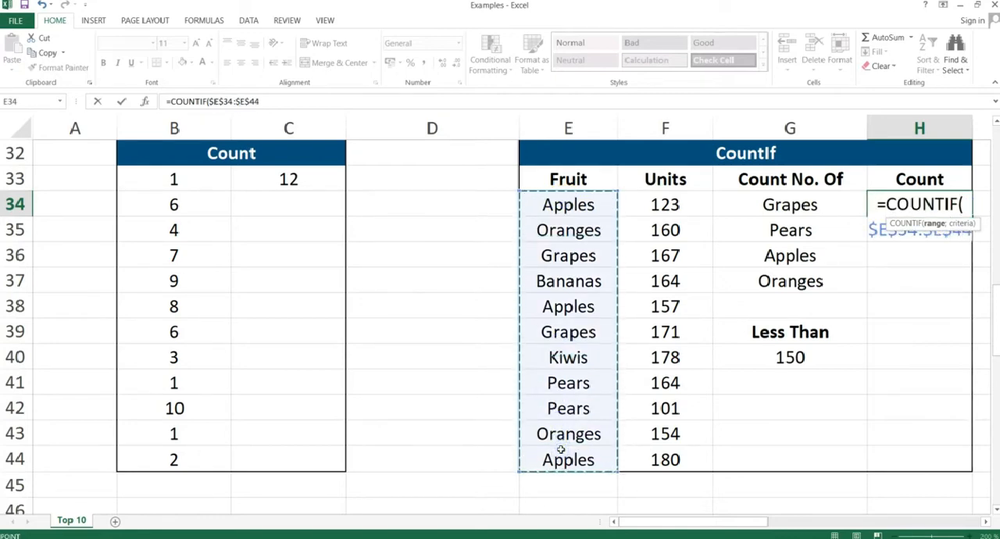
{"action": "type", "text": ";"}
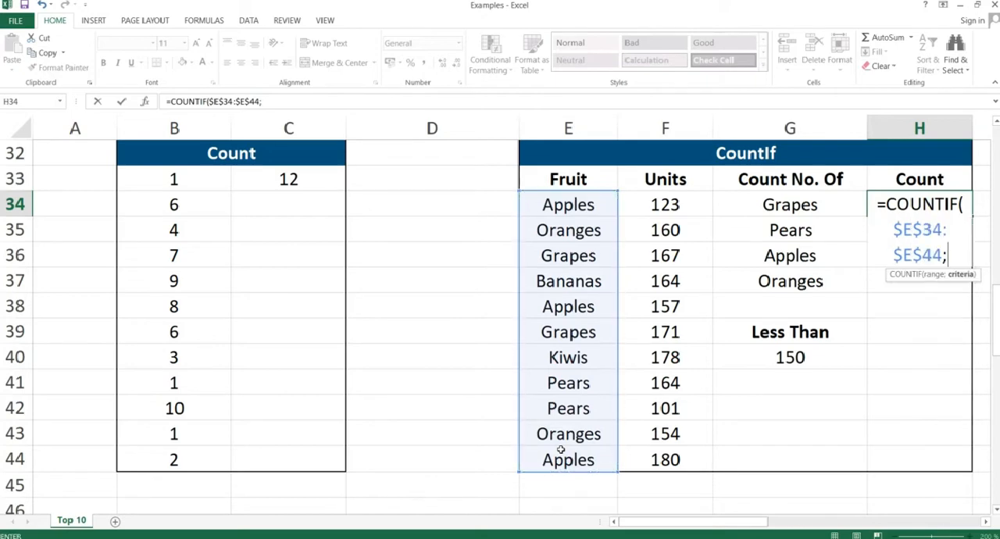
{"action": "left_click", "coordinate": [786, 204]}
{"action": "type", "text": ")"}
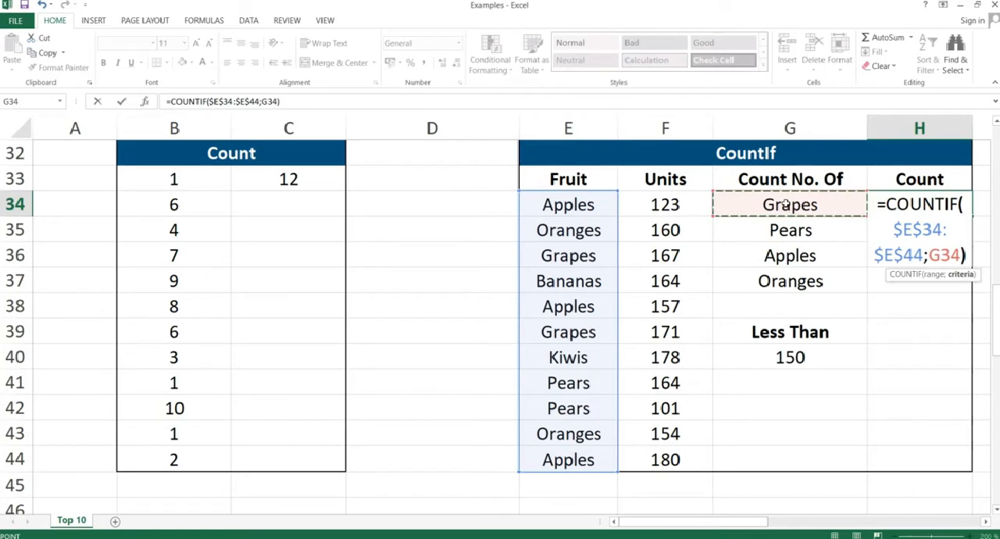
{"action": "key", "text": "Return"}
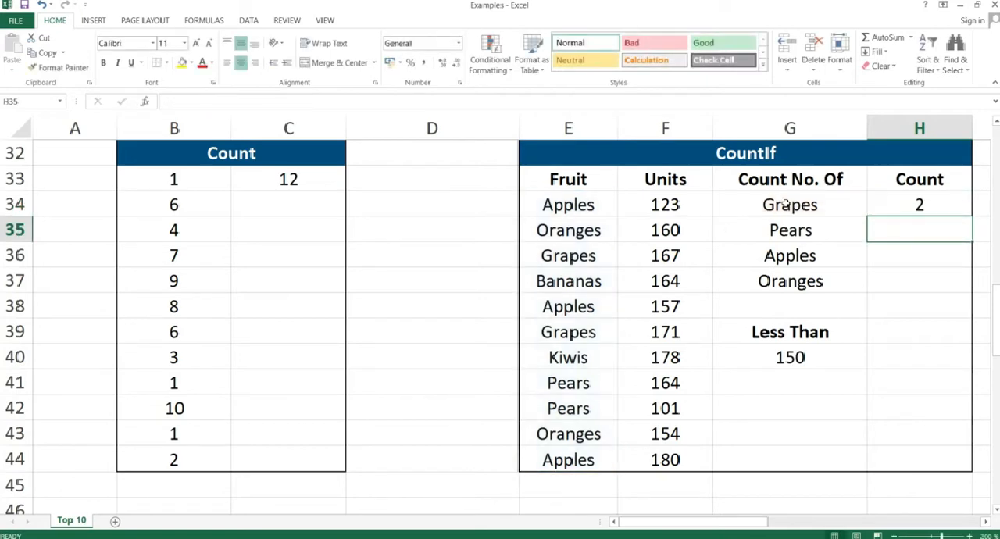
Copy the COUNTIF formula from H34 down through H37 for Pears, Apples and Oranges.
{"action": "key", "text": "Up"}
{"action": "key", "text": "ctrl+c"}
{"action": "key", "text": "shift+Down"}
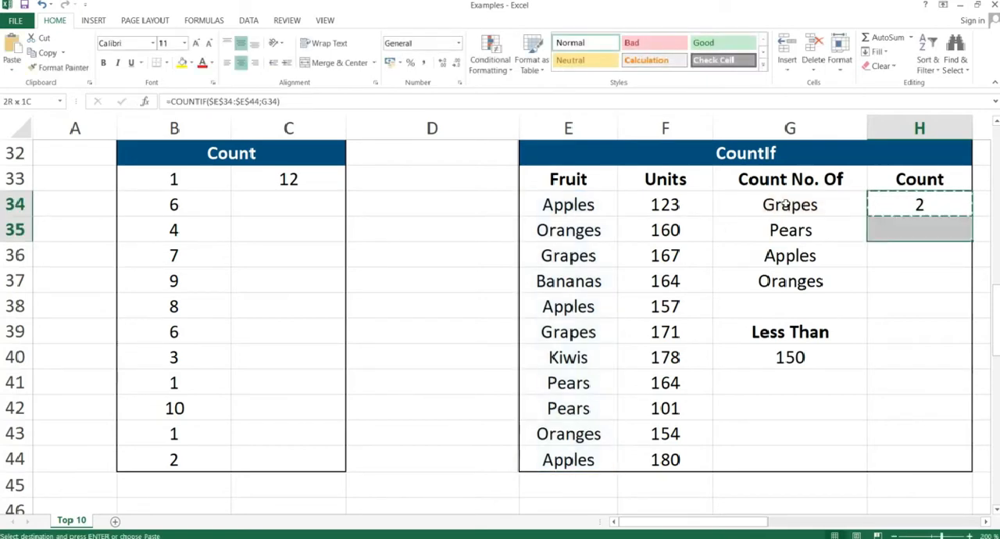
{"action": "key", "text": "shift+Down"}
{"action": "key", "text": "shift+Down"}
{"action": "key", "text": "ctrl+v"}
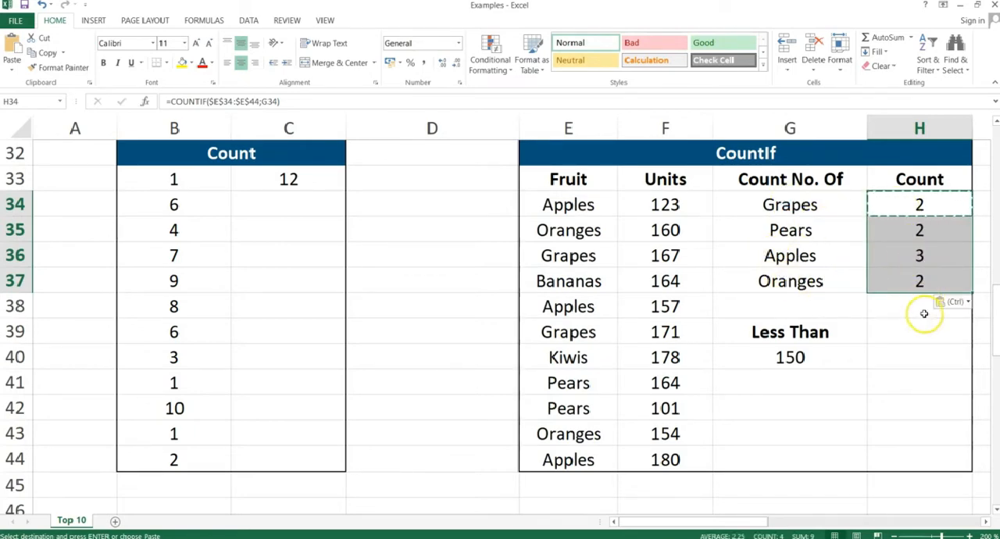
Count the Units values less than 150 by entering =COUNTIF($F$34:$F$44;"<"&150) in cell H40.
{"action": "left_click", "coordinate": [902, 357]}
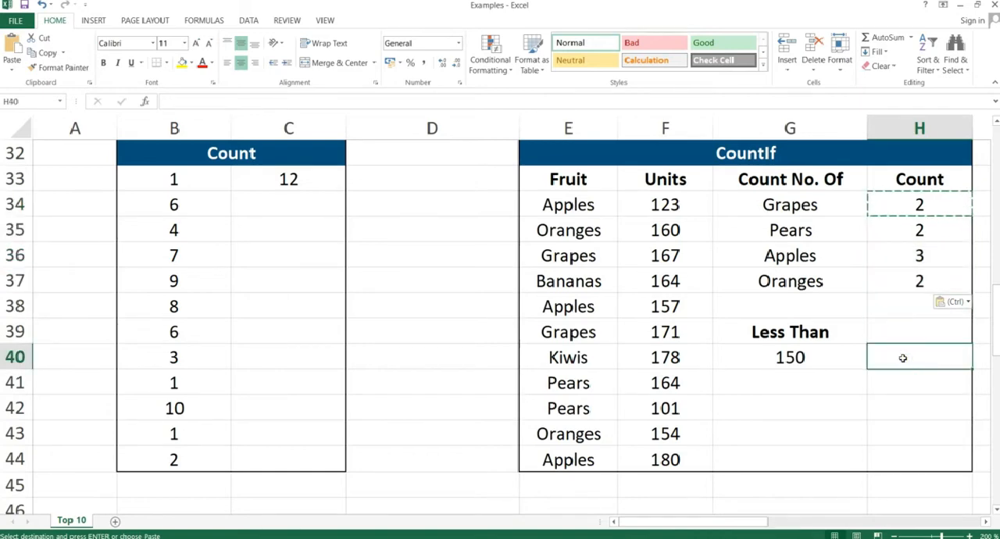
{"action": "key", "text": "Escape"}
{"action": "type", "text": "="}
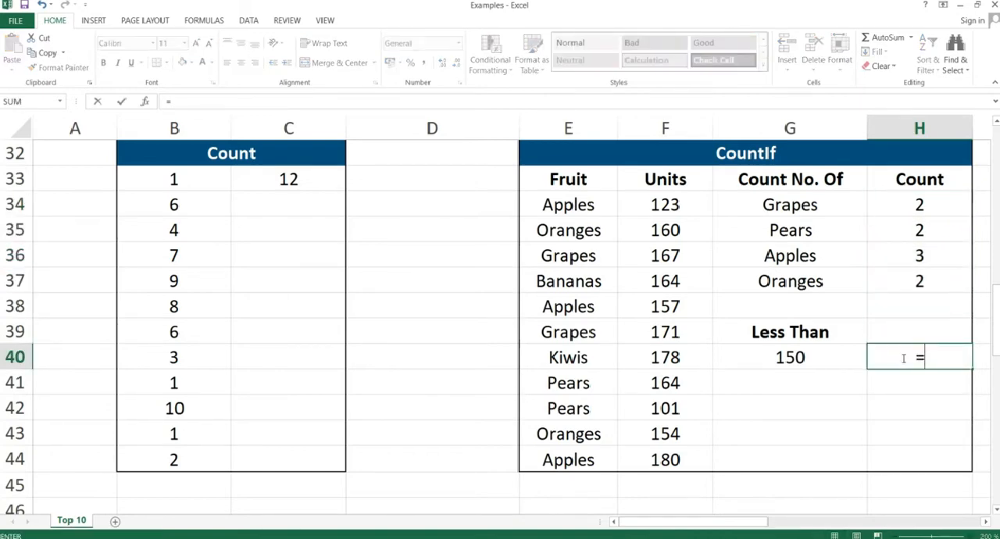
{"action": "type", "text": "COUNTIF"}
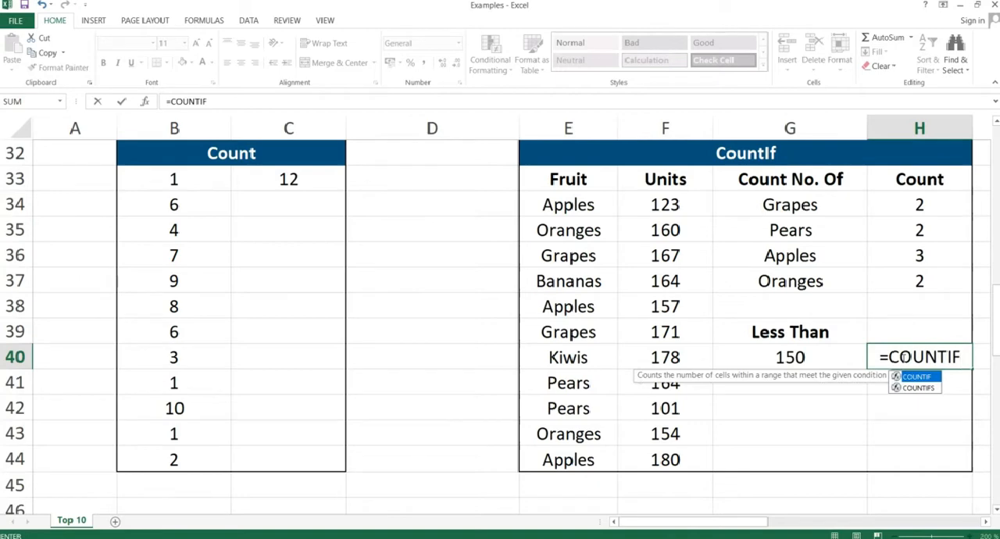
{"action": "type", "text": "("}
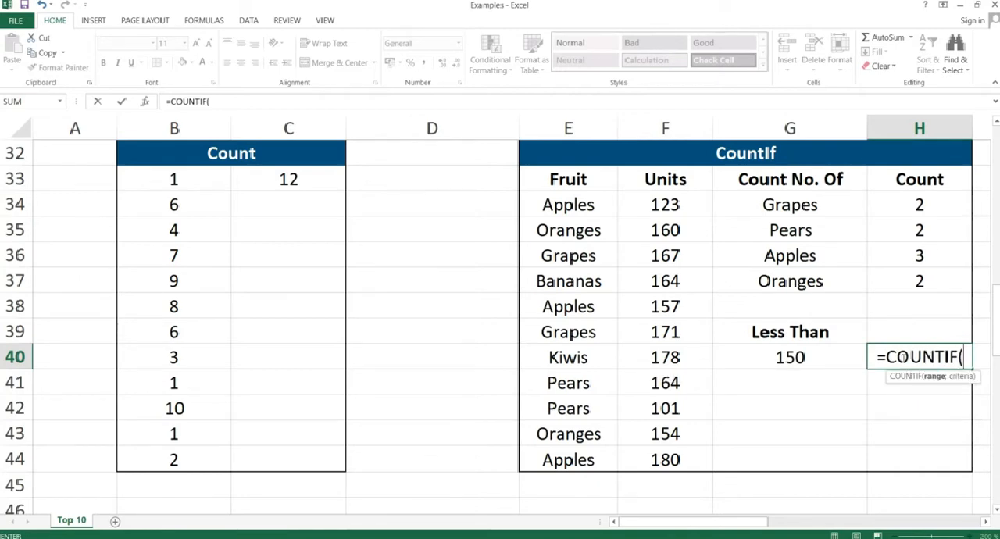
{"action": "left_click", "coordinate": [665, 203]}
{"action": "left_click_drag", "start_coordinate": [665, 225], "coordinate": [665, 451]}
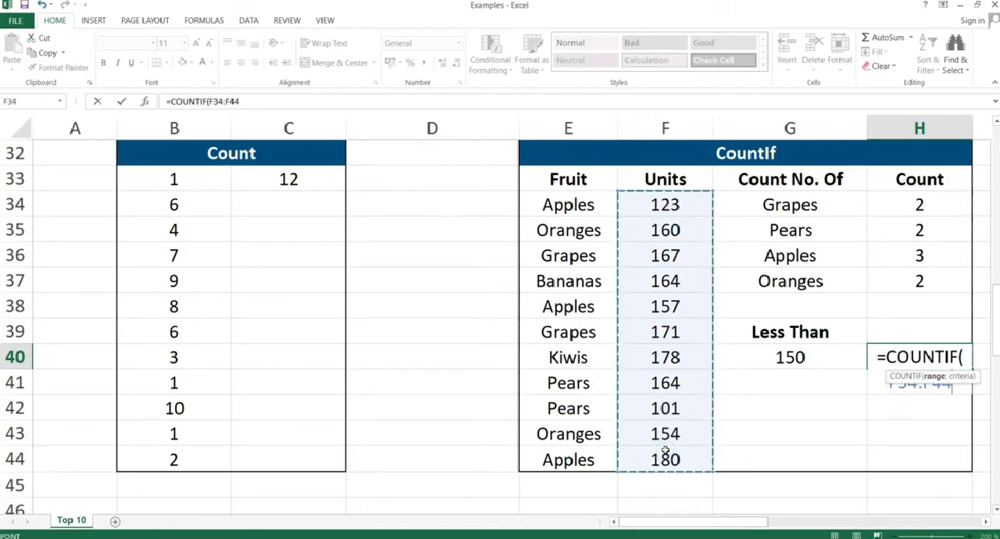
{"action": "key", "text": "F4"}
{"action": "type", "text": ";"}
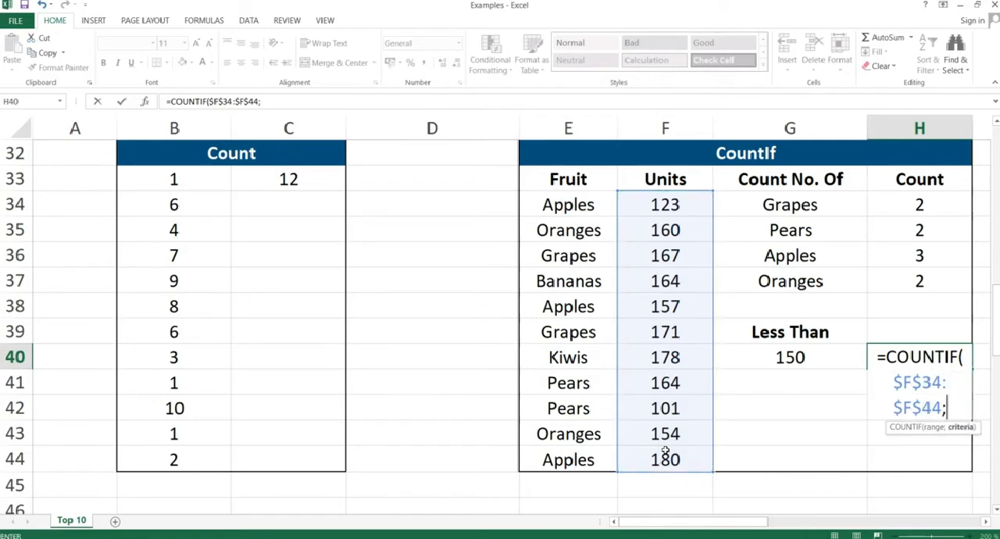
{"action": "type", "text": "\"<"}
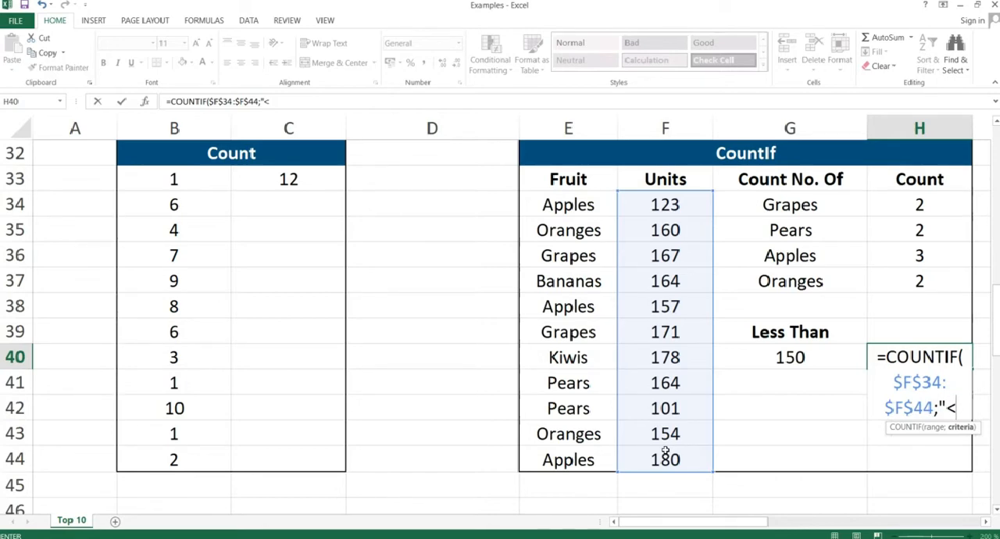
{"action": "type", "text": "\"&"}
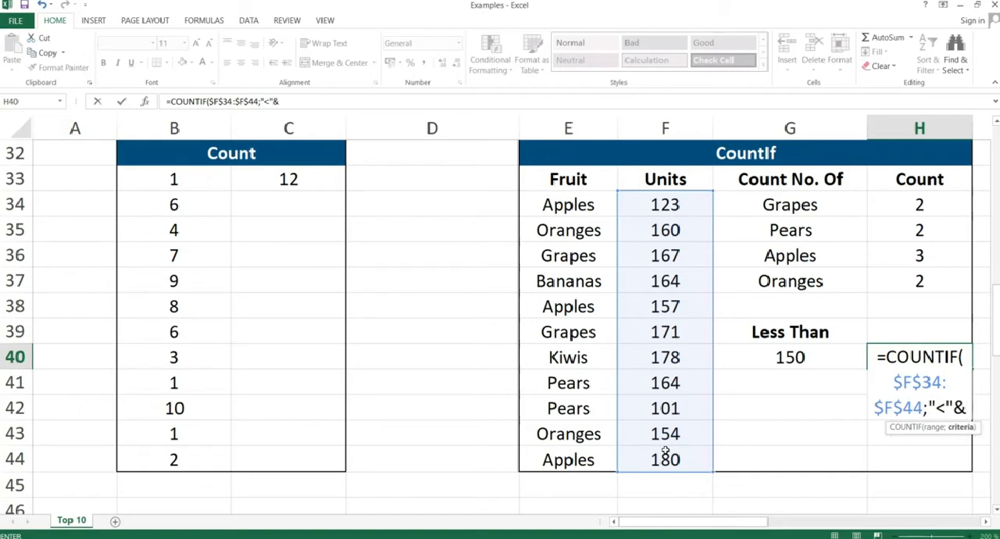
{"action": "type", "text": "150)"}
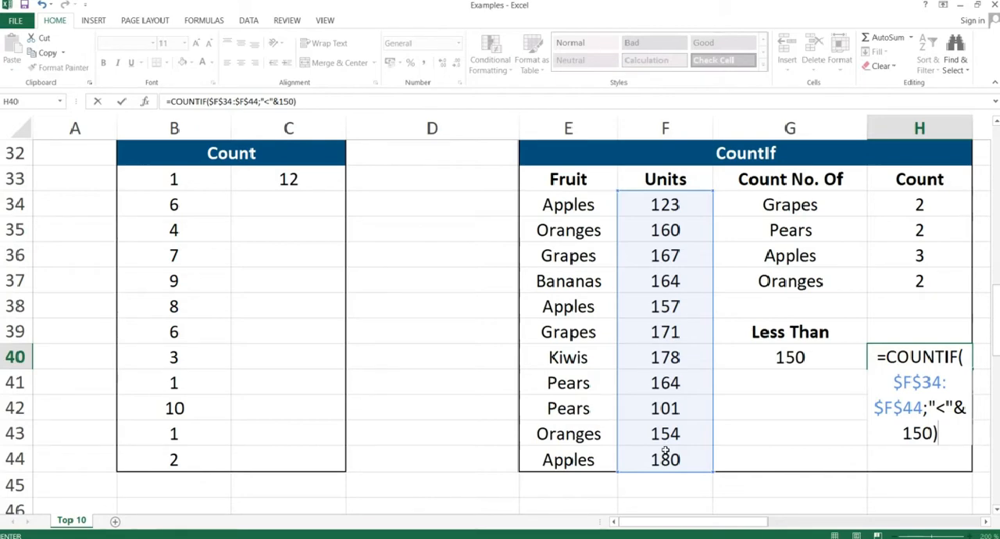
{"action": "key", "text": "Return"}
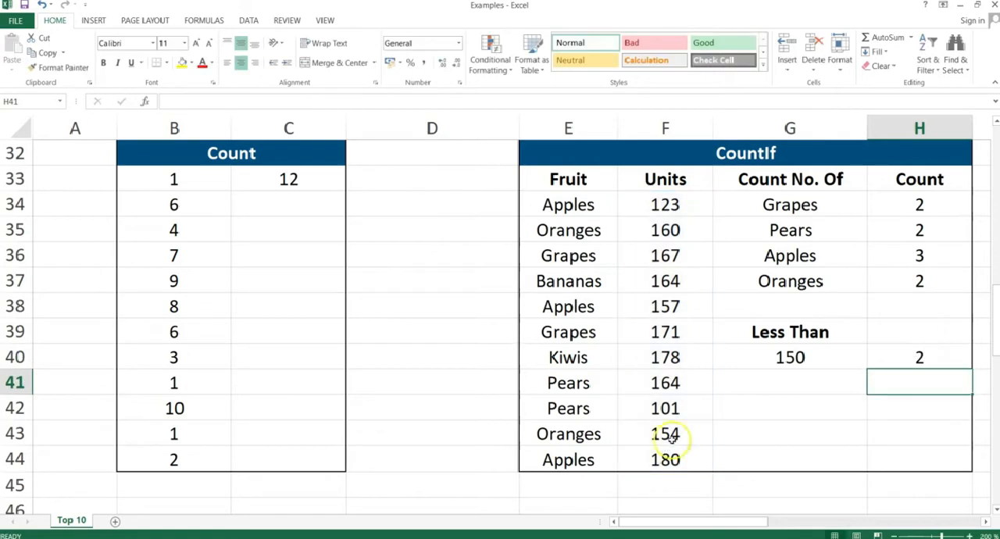
{"action": "left_click", "coordinate": [885, 358]}
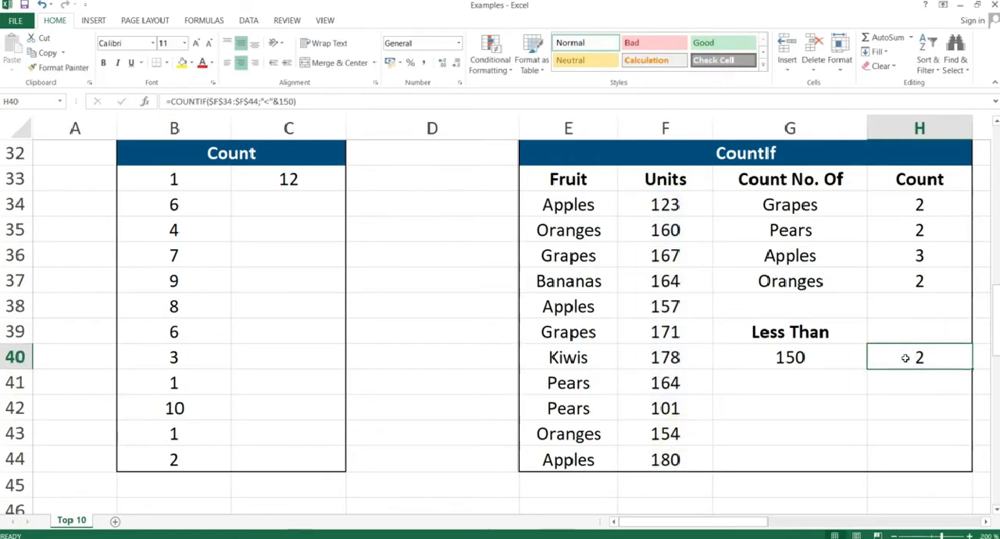
{"action": "left_click", "coordinate": [667, 204]}
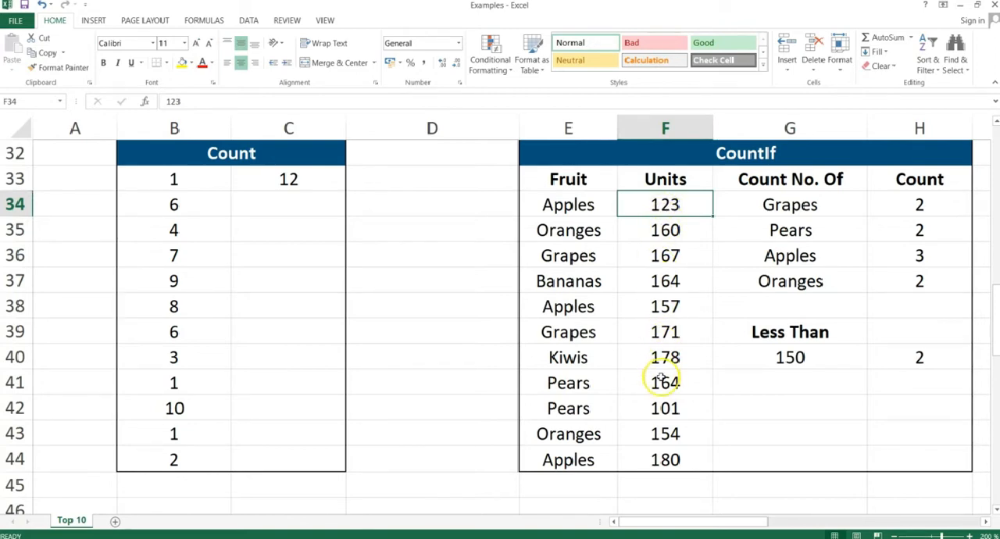
{"action": "left_click", "coordinate": [666, 408]}
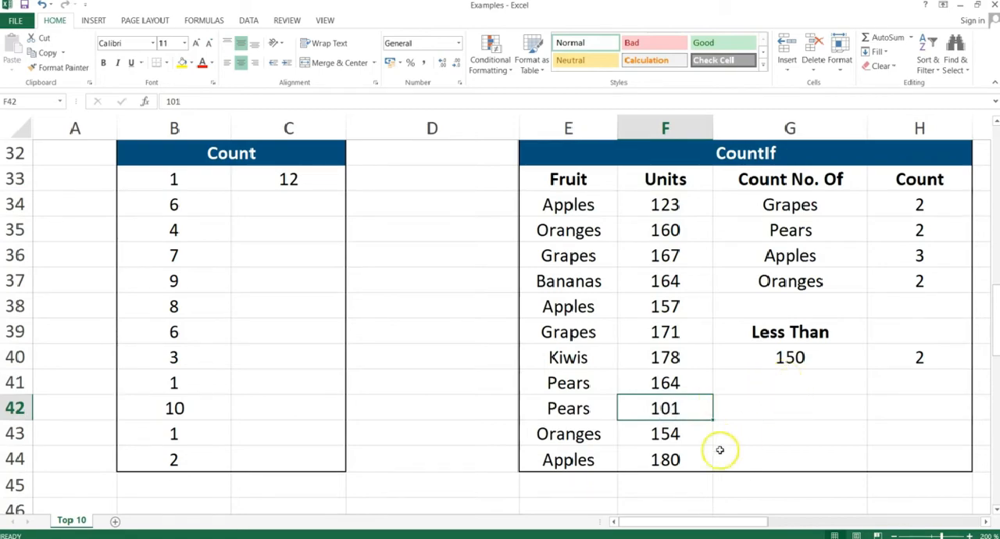
Start a COUNTIFS formula in cell N34 with the Team range $K$34:$K$44 and the R Madrid criterion $M$34.
{"action": "left_click_drag", "start_coordinate": [701, 522], "coordinate": [850, 519]}
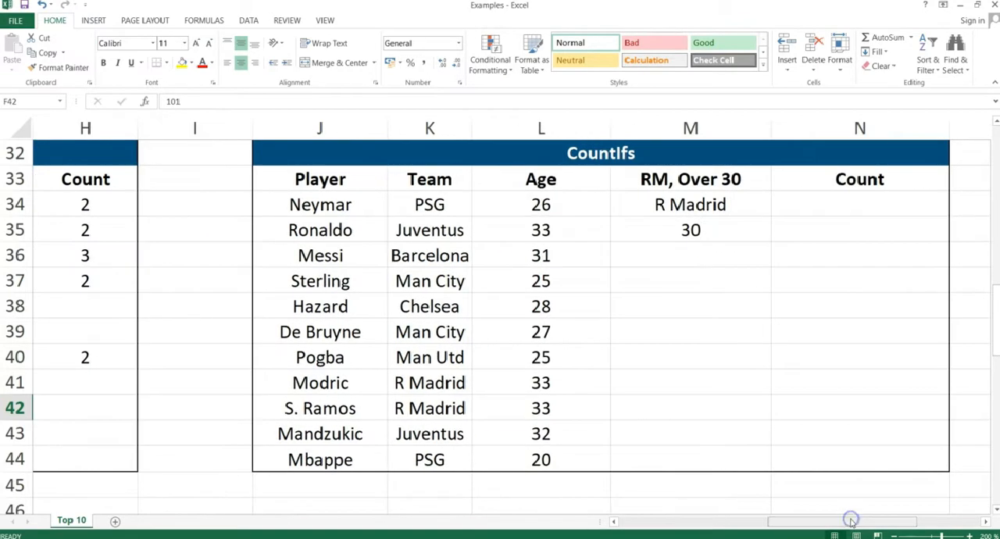
{"action": "left_click", "coordinate": [859, 205]}
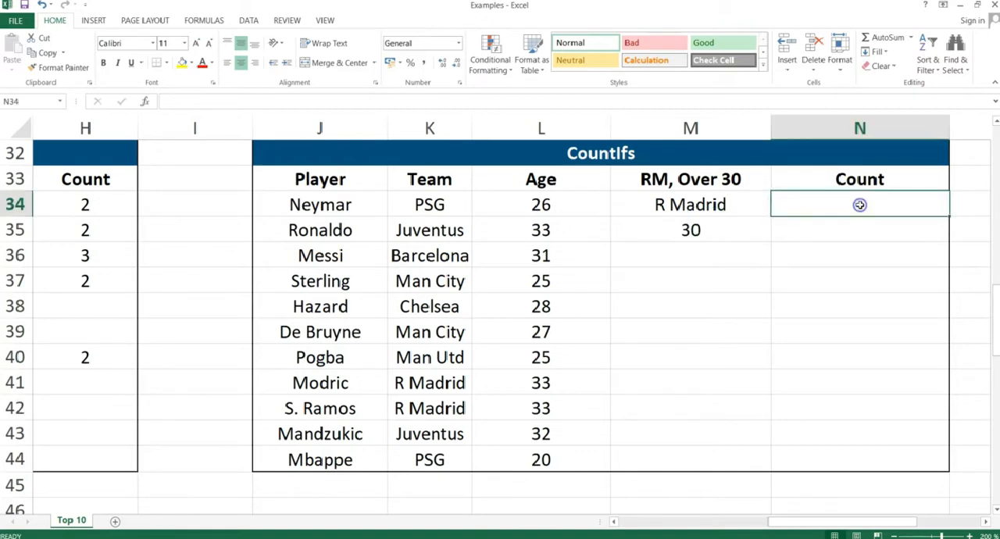
{"action": "type", "text": "="}
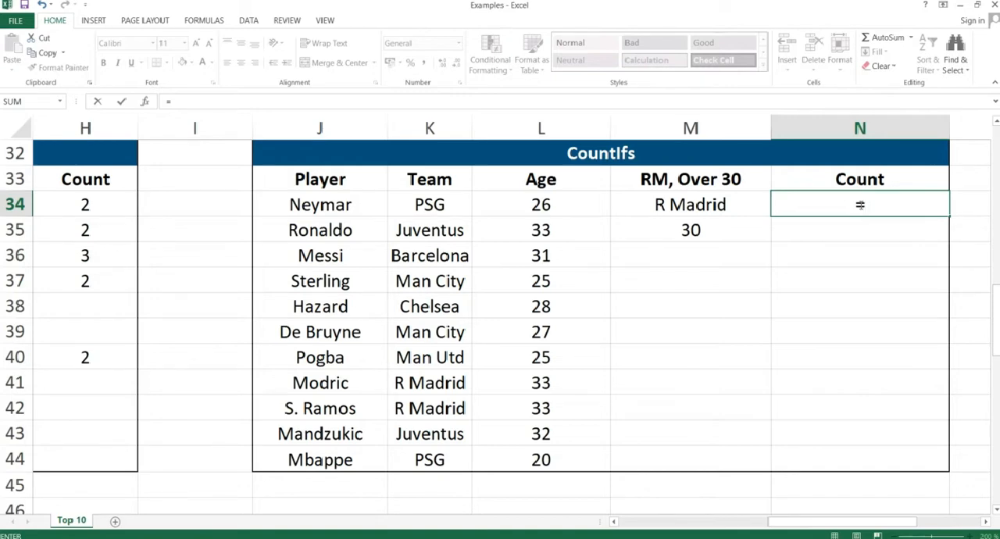
{"action": "type", "text": "COUNTIF"}
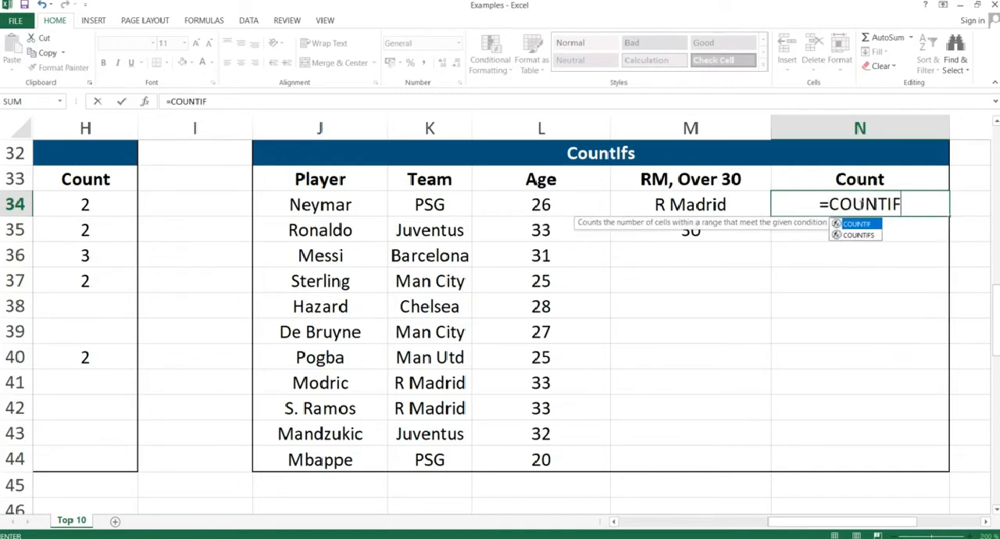
{"action": "type", "text": "S("}
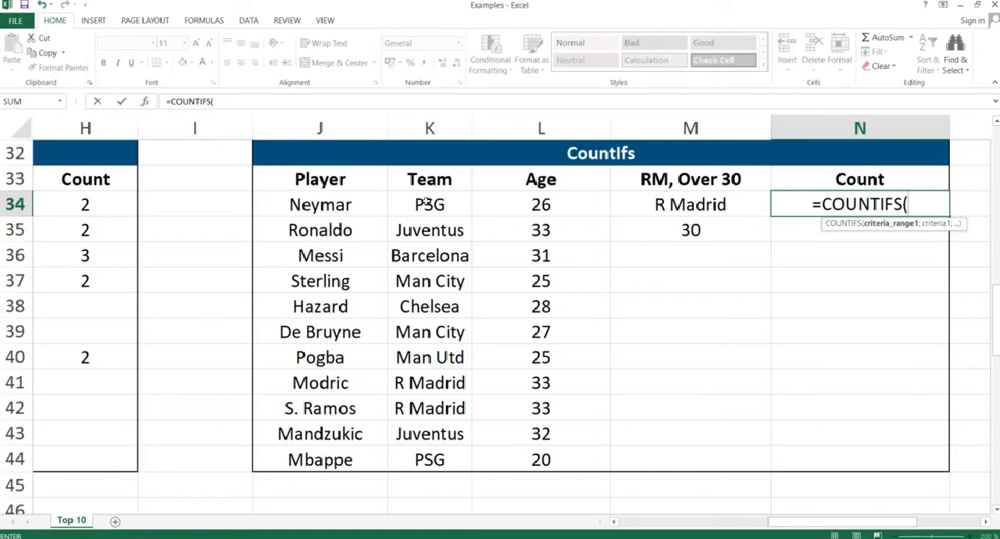
{"action": "left_click", "coordinate": [428, 203]}
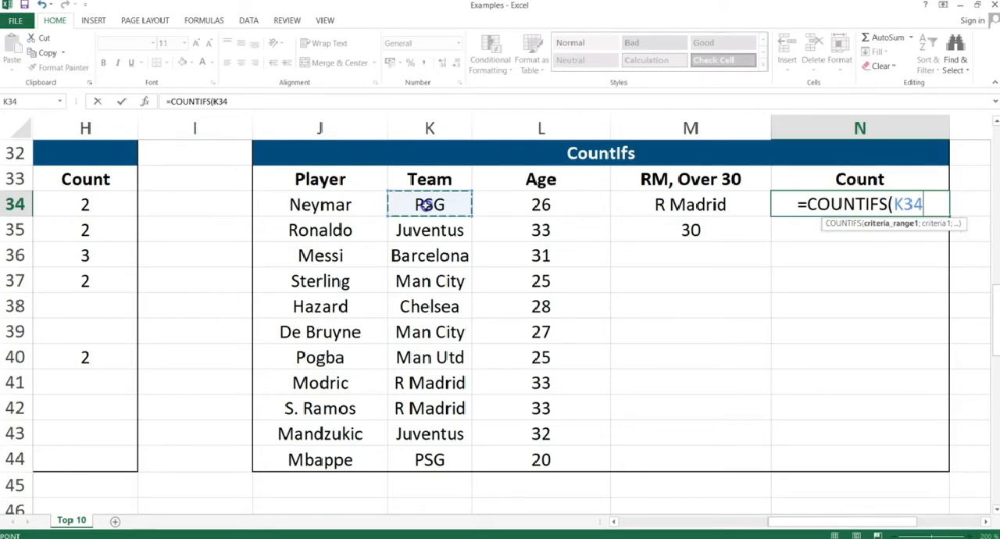
{"action": "left_click_drag", "start_coordinate": [427, 203], "coordinate": [432, 451]}
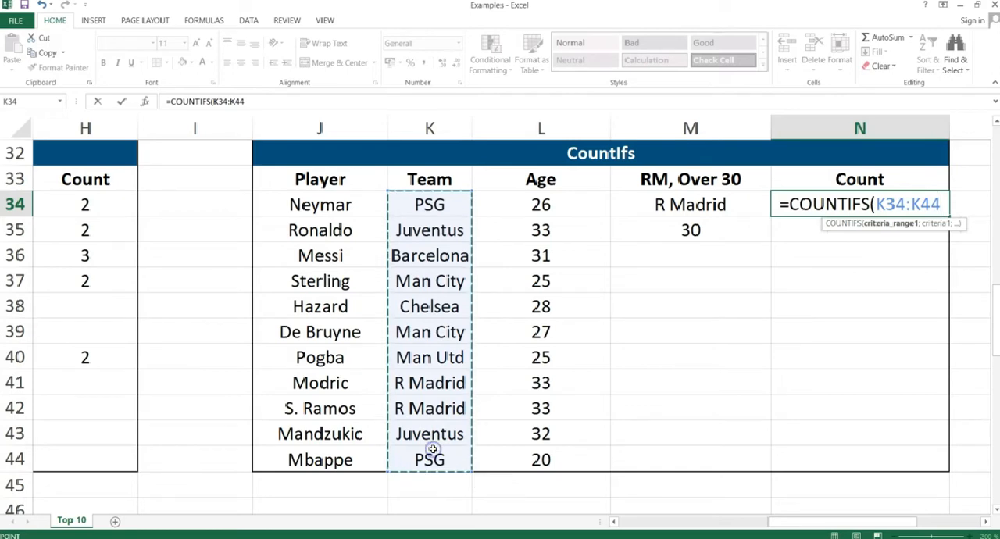
{"action": "key", "text": "F4"}
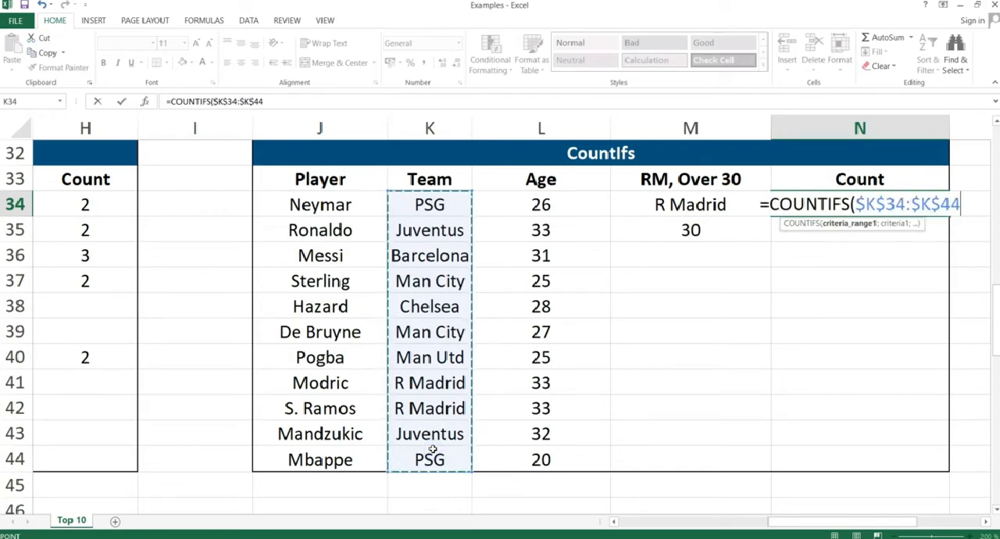
{"action": "type", "text": ";"}
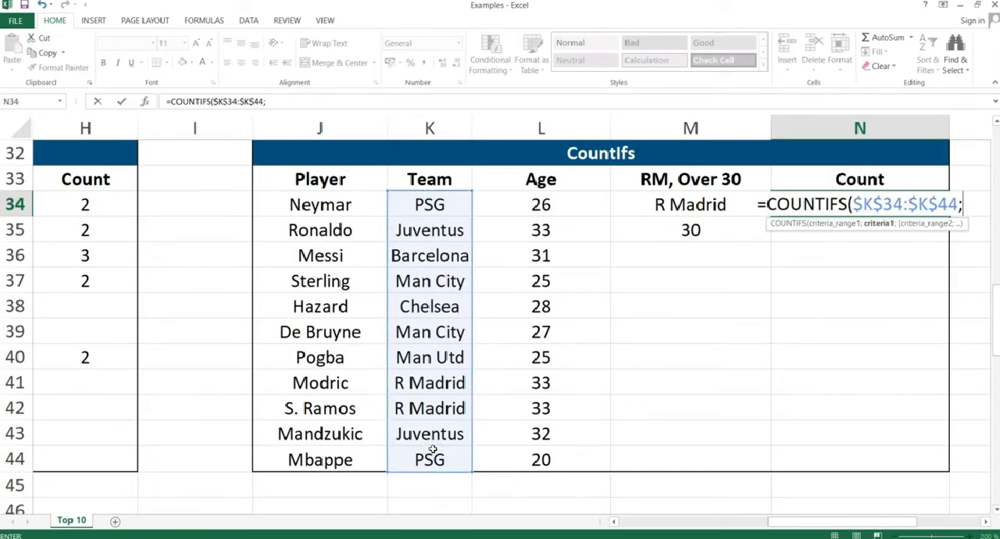
{"action": "left_click", "coordinate": [682, 204]}
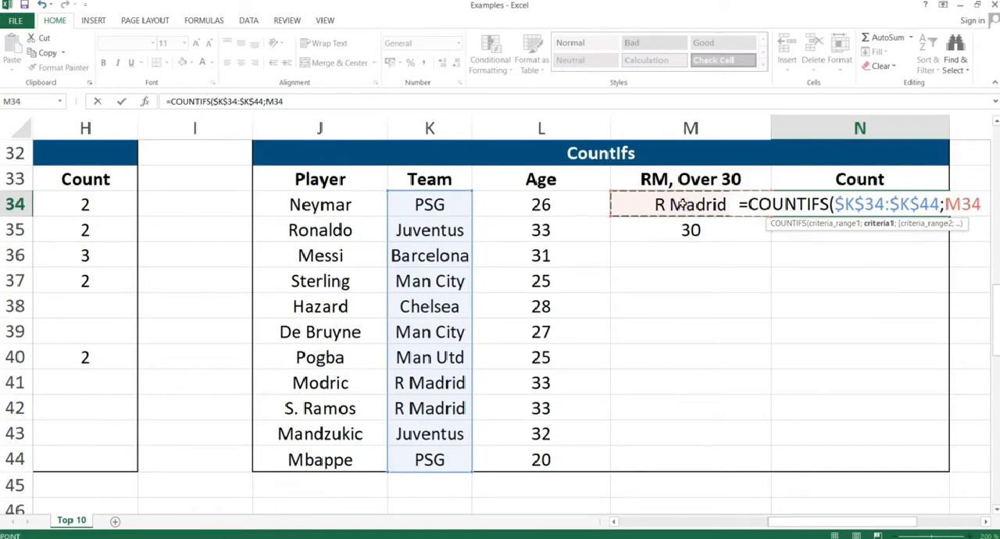
{"action": "key", "text": "F4"}
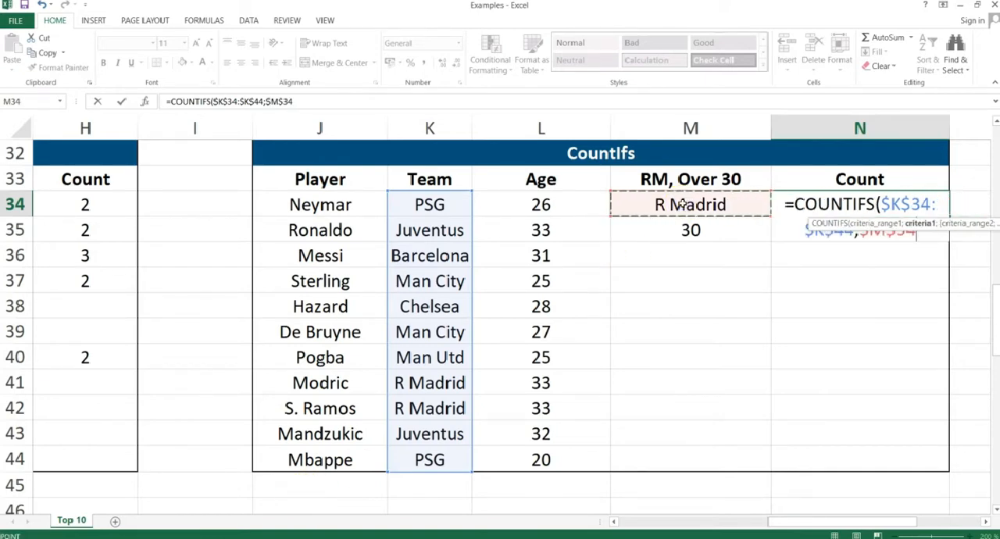
{"action": "type", "text": ";"}
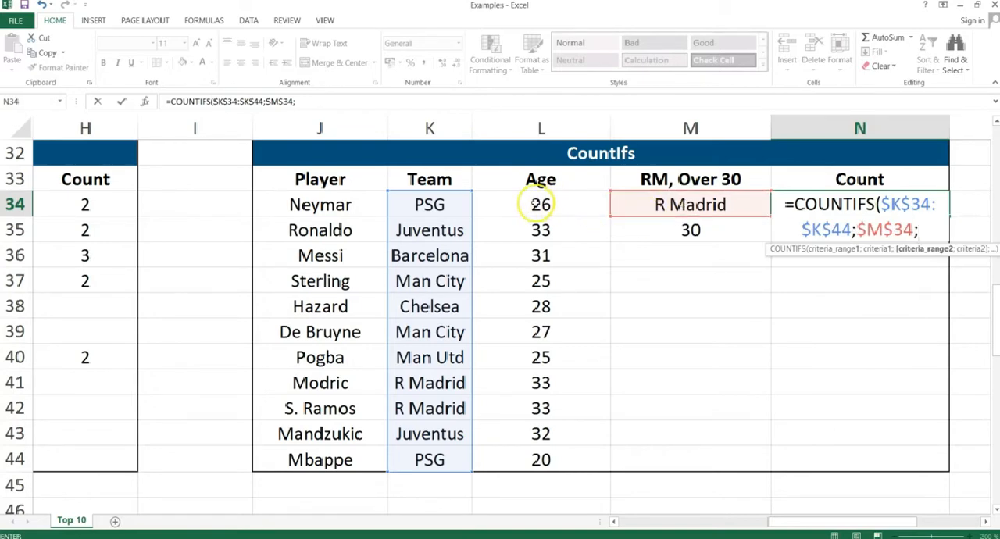
Complete the COUNTIFS formula in N34 with the Age range $L$34:$L$44 and the criterion ">"&30, and check it against the R Madrid rows.
{"action": "left_click", "coordinate": [538, 205]}
{"action": "left_click_drag", "start_coordinate": [534, 229], "coordinate": [532, 458]}
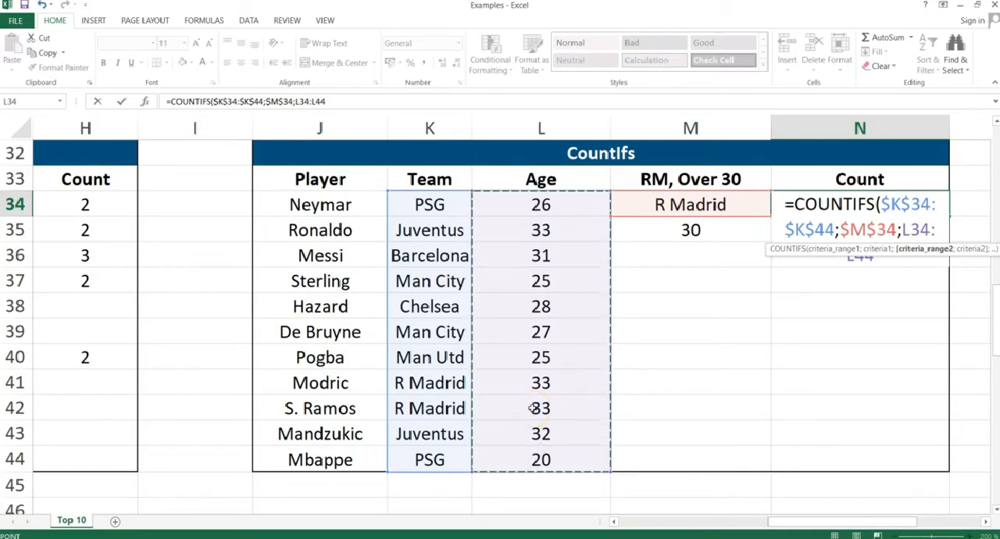
{"action": "key", "text": "F4"}
{"action": "type", "text": ";"}
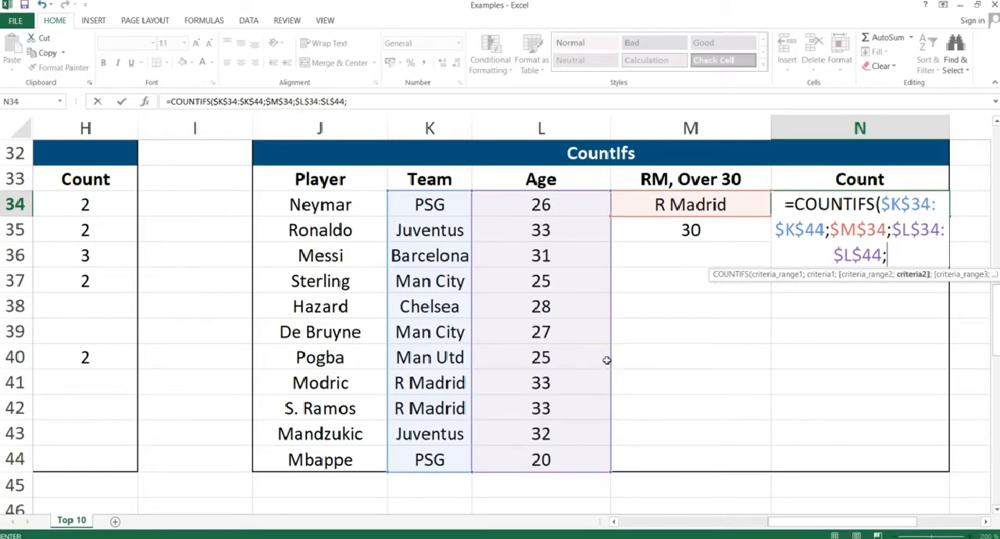
{"action": "type", "text": "\">"}
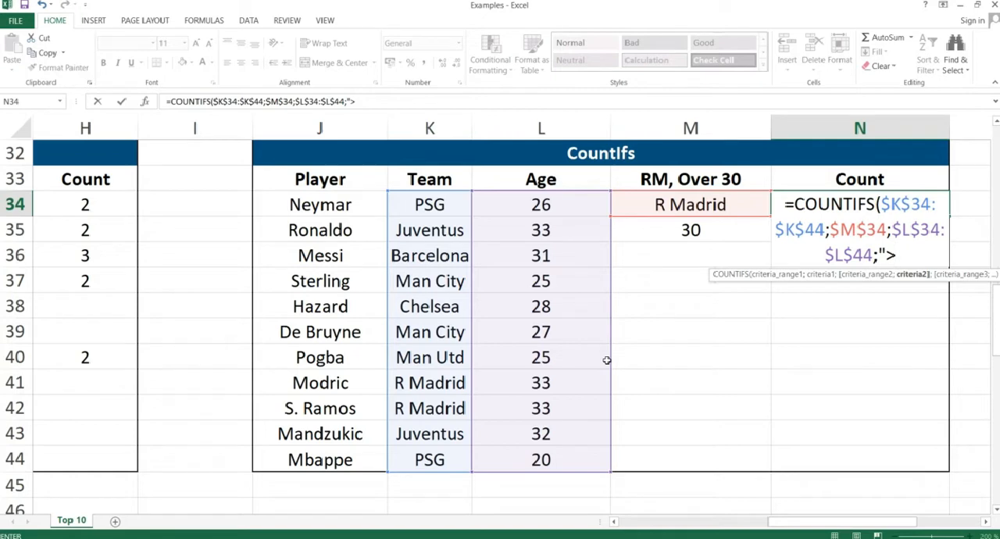
{"action": "type", "text": "\"&30"}
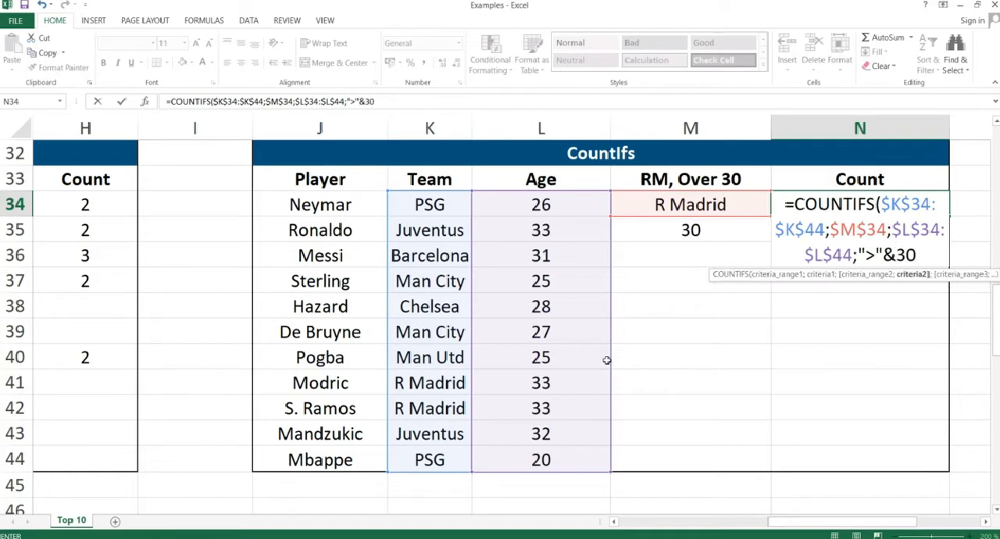
{"action": "type", "text": ")"}
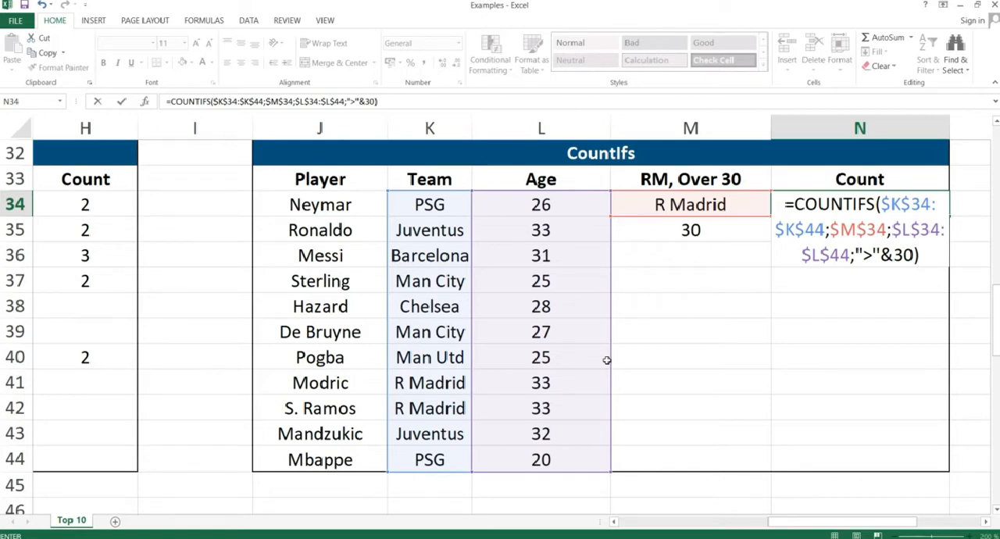
{"action": "key", "text": "Return"}
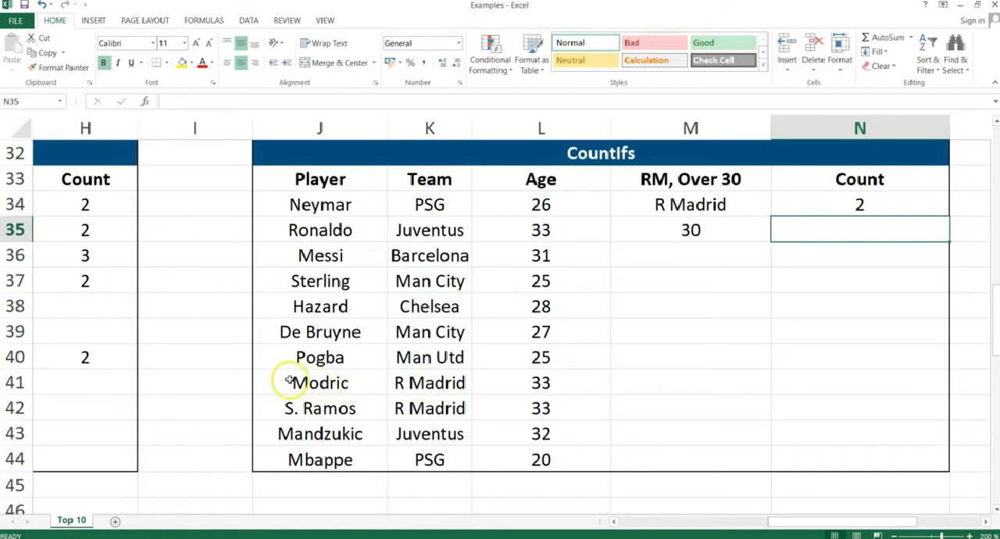
{"action": "left_click_drag", "start_coordinate": [290, 381], "coordinate": [517, 396]}
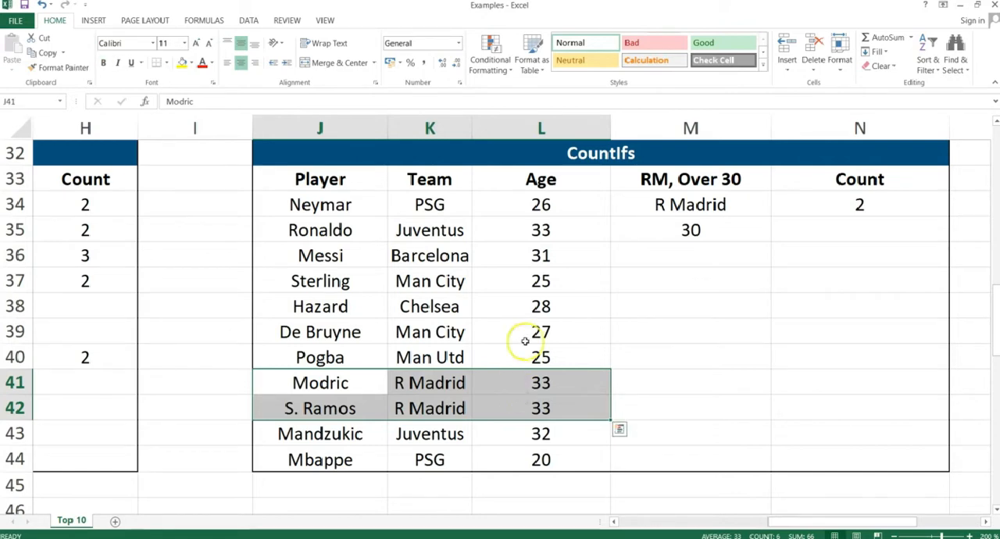
{"action": "left_click", "coordinate": [858, 202]}
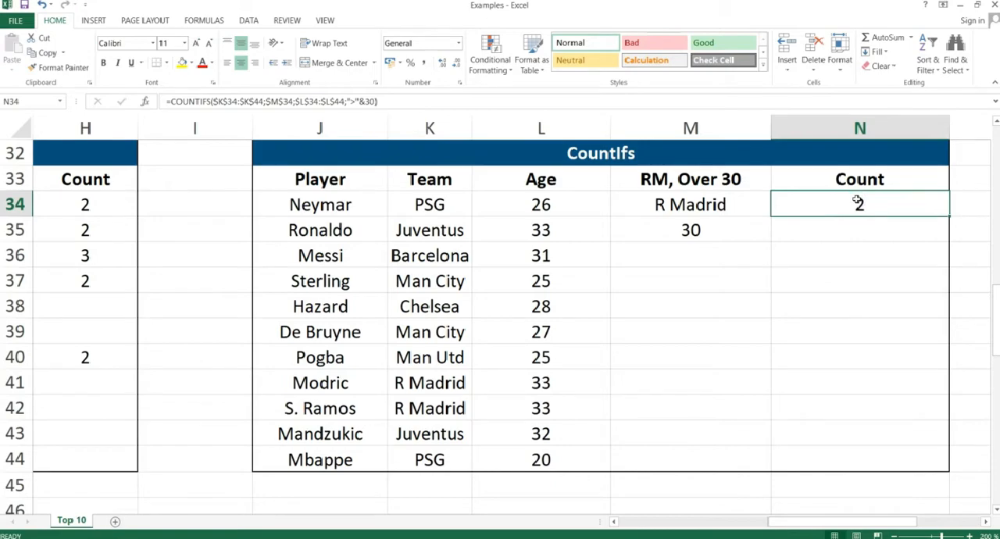
Switch to the PowerPoint slide show and advance to the IF Statement slide.
{"action": "key", "text": "alt+Tab"}
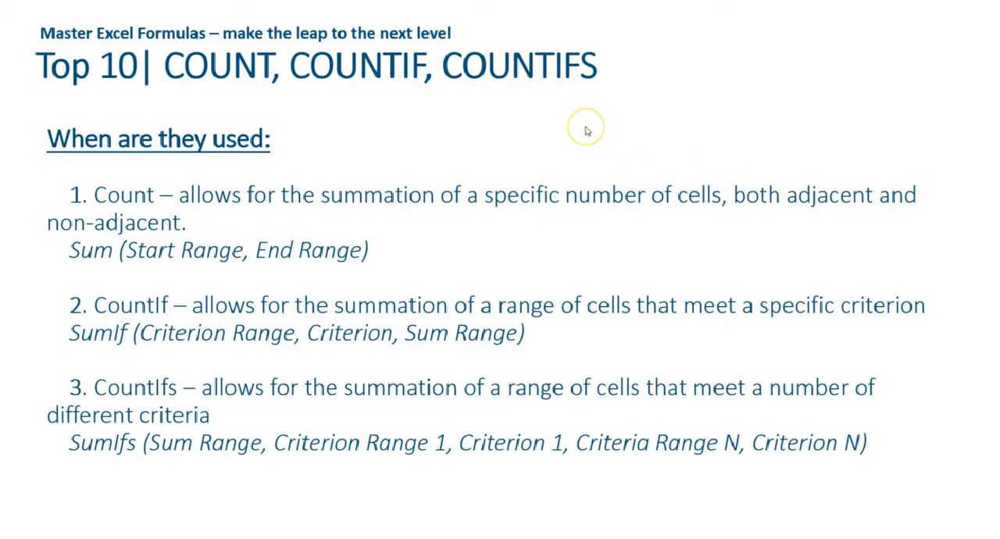
{"action": "left_click", "coordinate": [588, 131]}
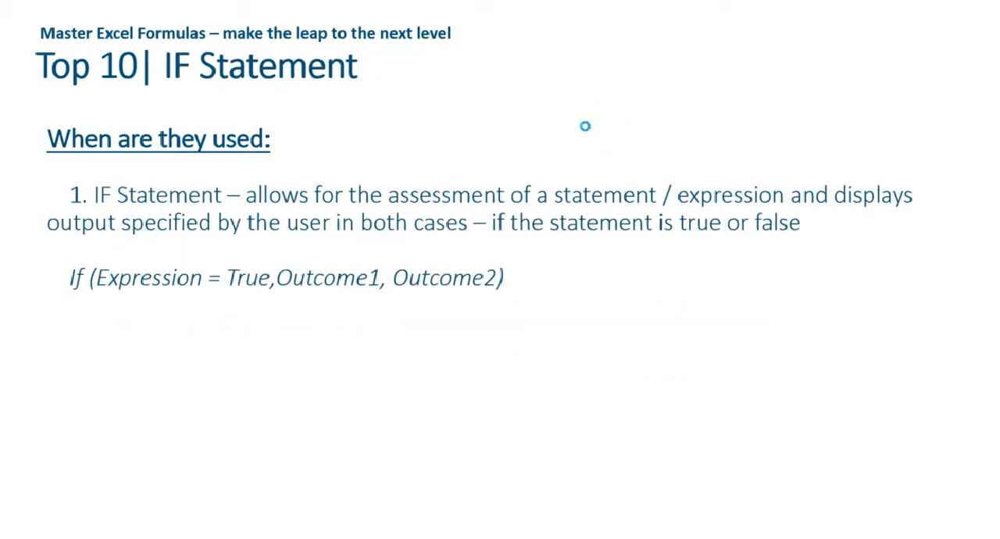
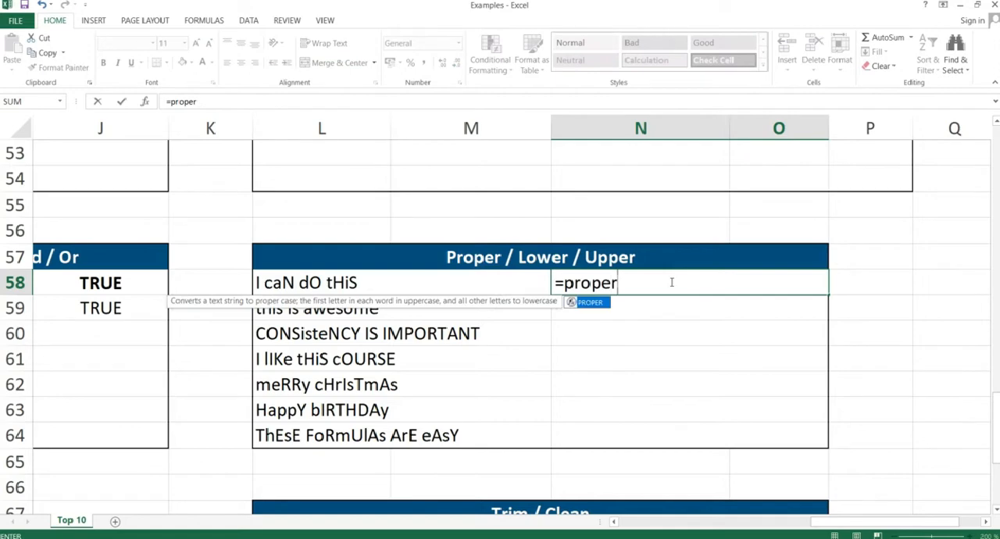
Complete the PROPER formula in cell N58 with L58 as its text, and compare the result with the original wording.
{"action": "type", "text": "("}
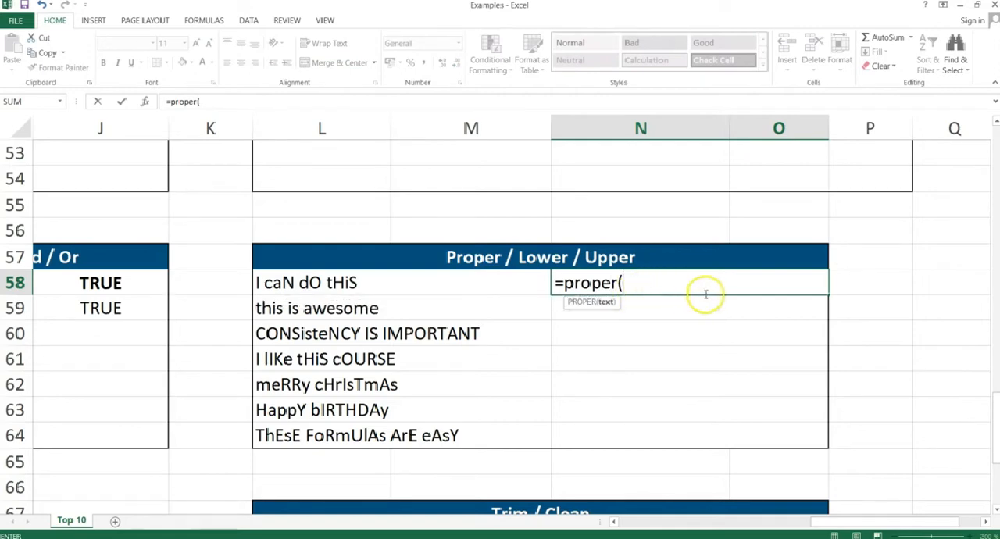
{"action": "left_click", "coordinate": [430, 281]}
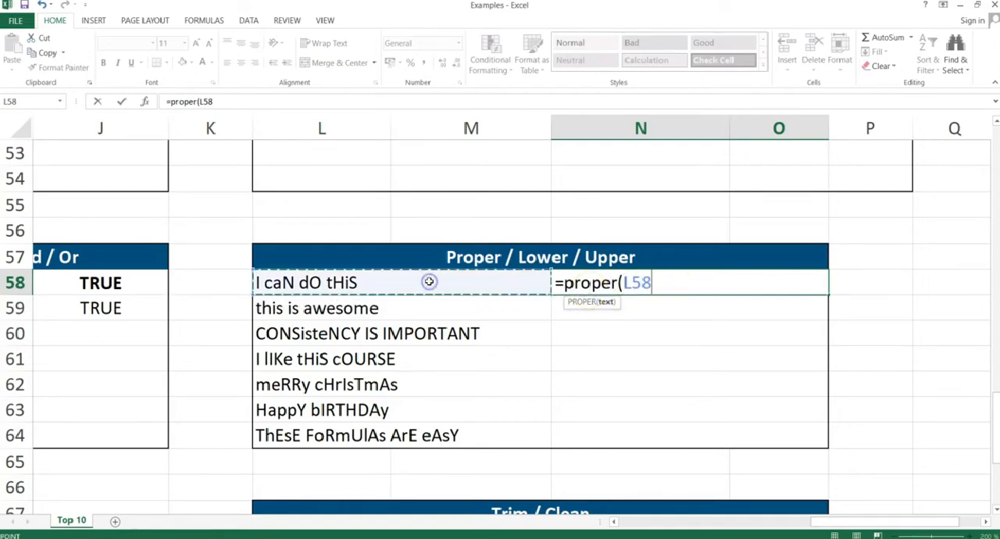
{"action": "type", "text": ")"}
{"action": "key", "text": "Return"}
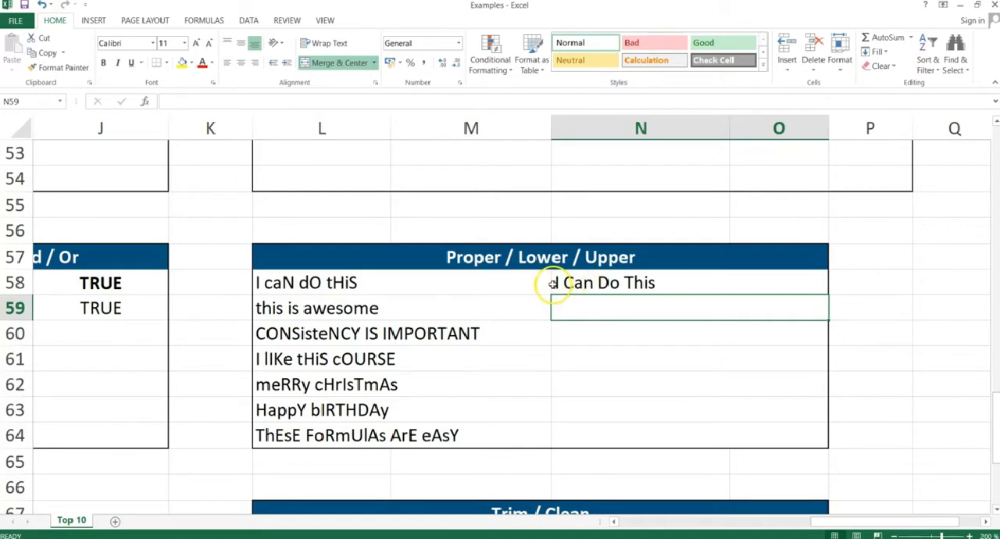
{"action": "left_click", "coordinate": [288, 283]}
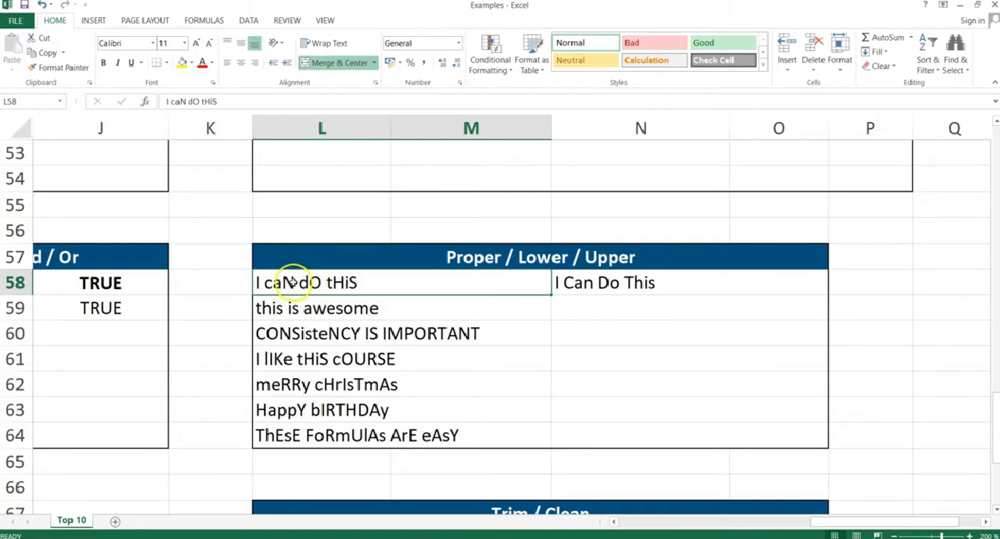
{"action": "double_click", "coordinate": [291, 282]}
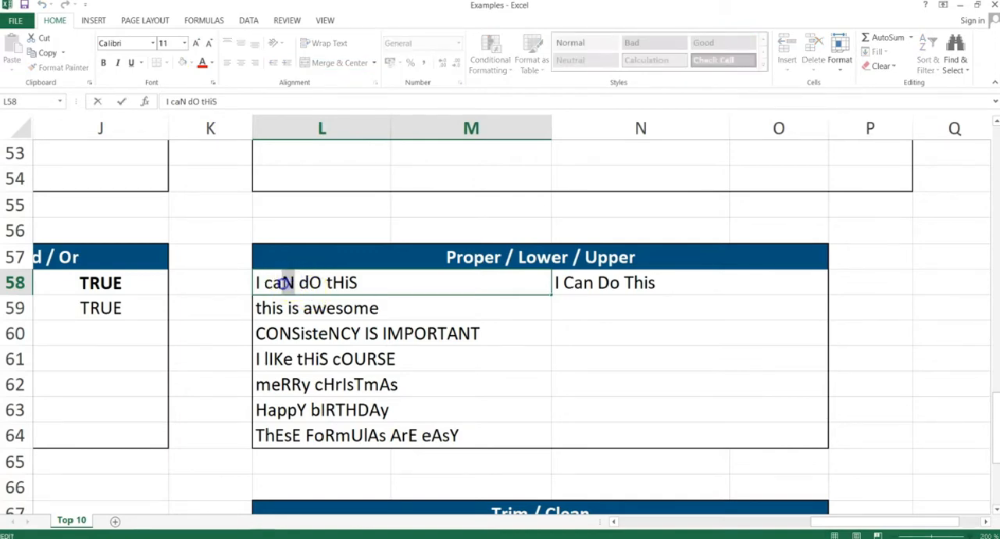
Copy the PROPER formula from N58 down through N64, pasting formulas only.
{"action": "left_click", "coordinate": [607, 286]}
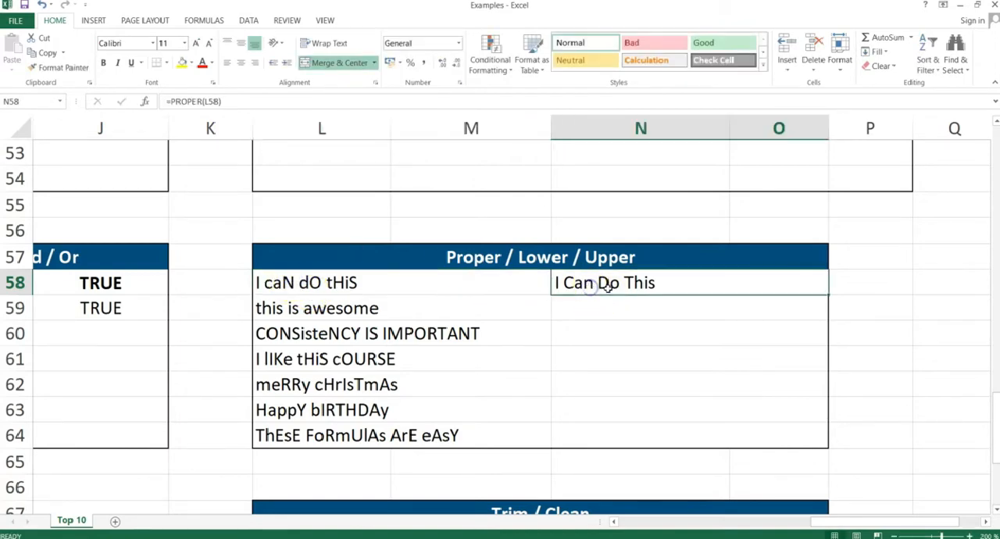
{"action": "key", "text": "ctrl+c"}
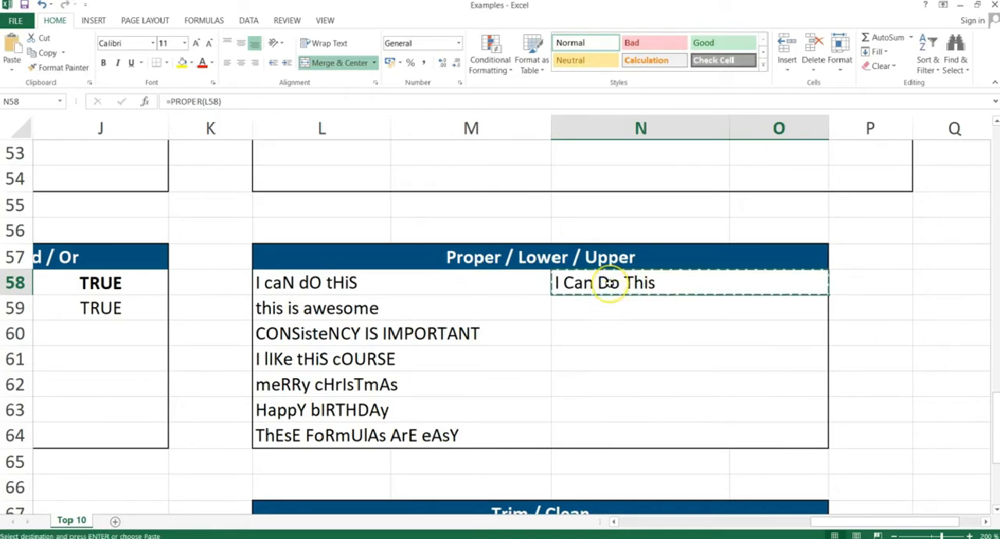
{"action": "key", "text": "shift+Down"}
{"action": "key", "text": "shift+Down"}
{"action": "key", "text": "shift+Down"}
{"action": "key", "text": "shift+Down"}
{"action": "key", "text": "shift+Down"}
{"action": "key", "text": "shift+Down"}
{"action": "key", "text": "shift+Down"}
{"action": "key", "text": "shift+Up"}
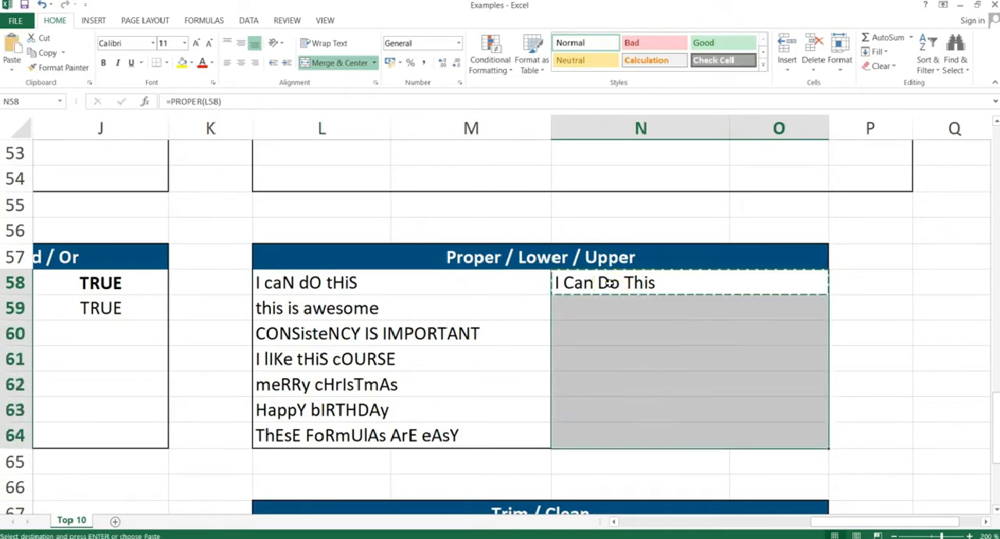
{"action": "key", "text": "ctrl+alt+v"}
{"action": "key", "text": "f"}
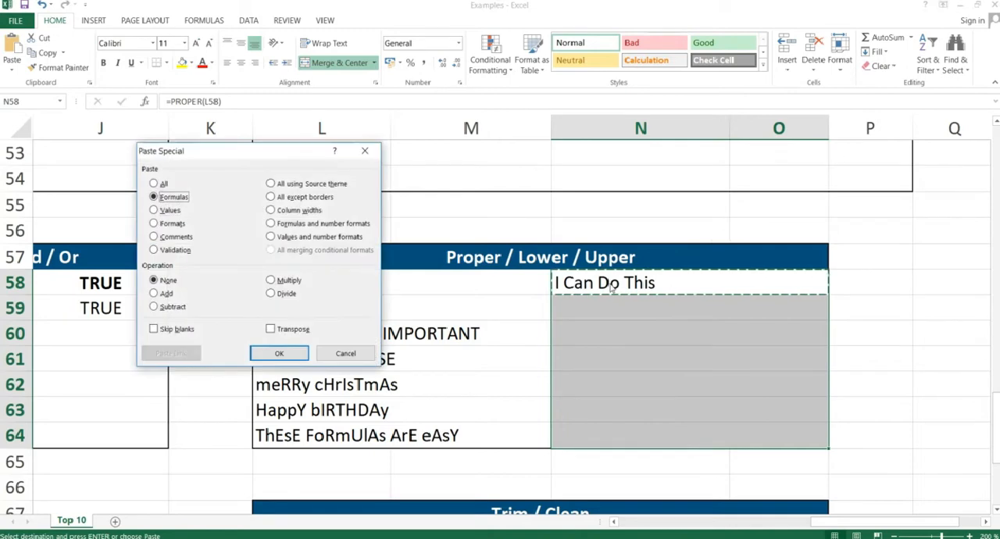
{"action": "key", "text": "Return"}
{"action": "key", "text": "Down"}
{"action": "key", "text": "Down"}
{"action": "key", "text": "Down"}
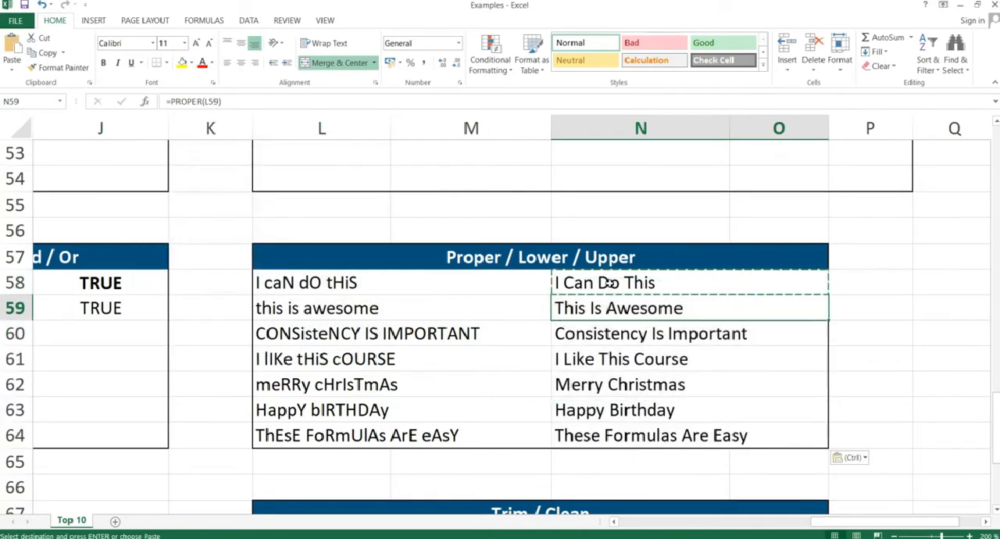
Replace the formula in cell N58 with =LOWER(L58).
{"action": "key", "text": "Up"}
{"action": "key", "text": "Up"}
{"action": "key", "text": "Up"}
{"action": "key", "text": "Up"}
{"action": "left_click", "coordinate": [610, 283]}
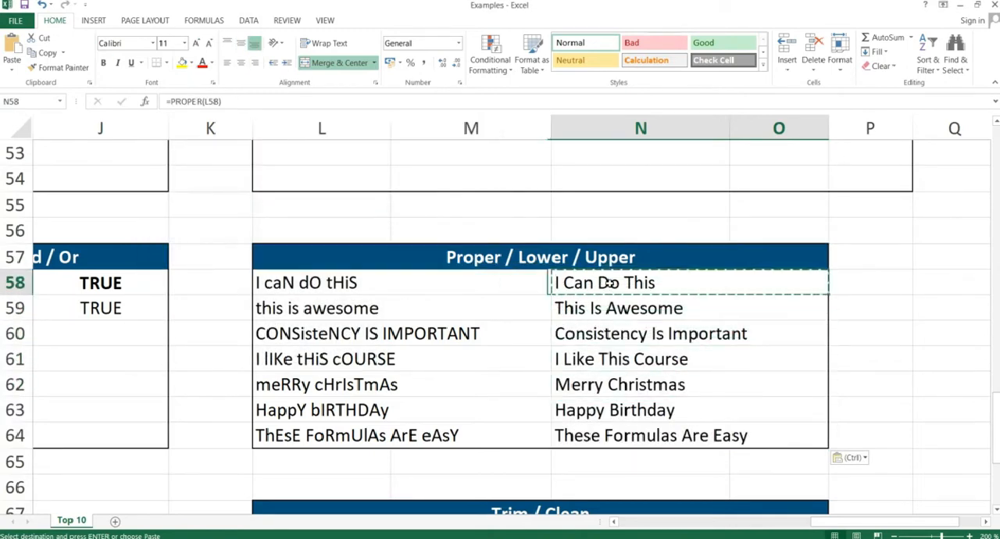
{"action": "type", "text": "=lower"}
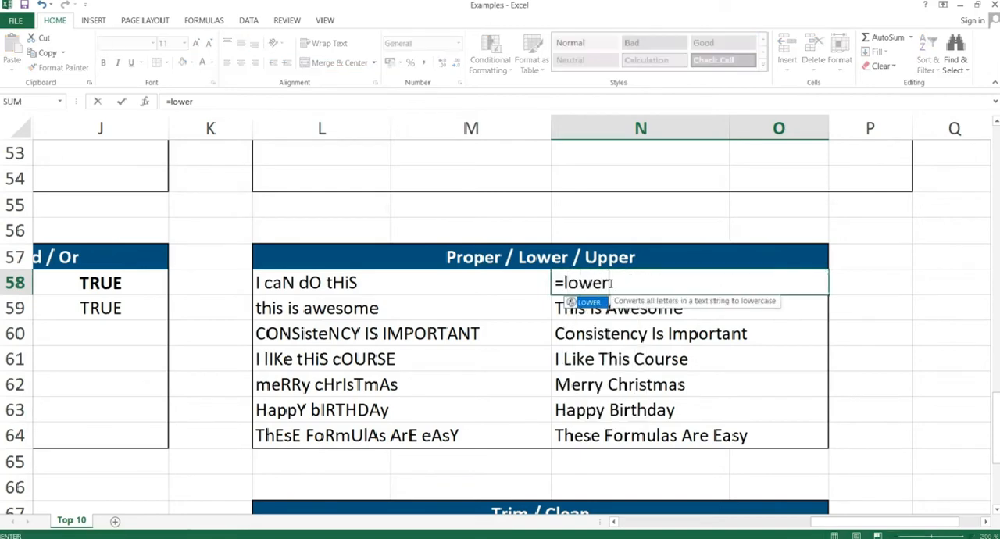
{"action": "type", "text": "("}
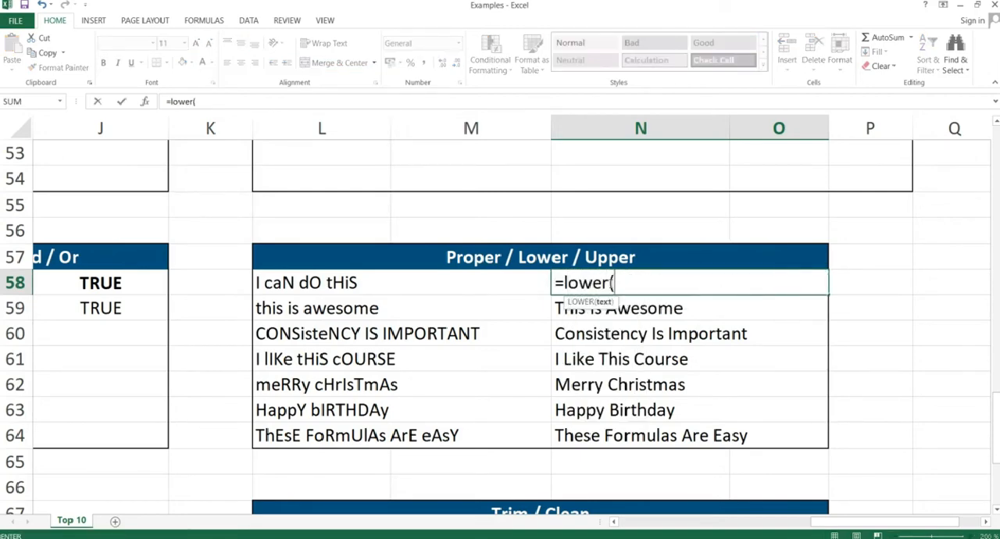
{"action": "key", "text": "Left"}
{"action": "type", "text": ")"}
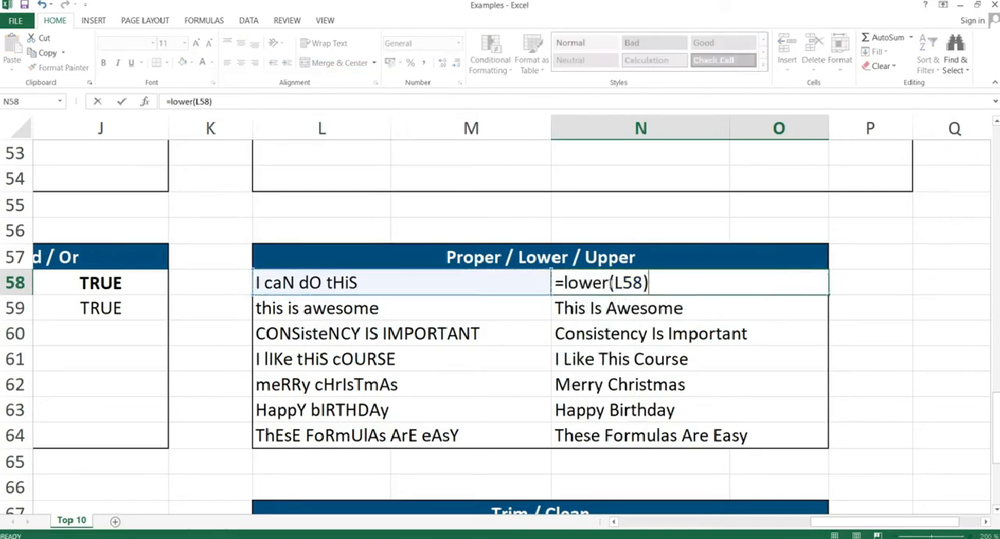
{"action": "key", "text": "Return"}
Clear the PROPER formulas from cells N59 to N64.
{"action": "key", "text": "Left"}
{"action": "key", "text": "Up"}
{"action": "key", "text": "Right"}
{"action": "key", "text": "Down"}
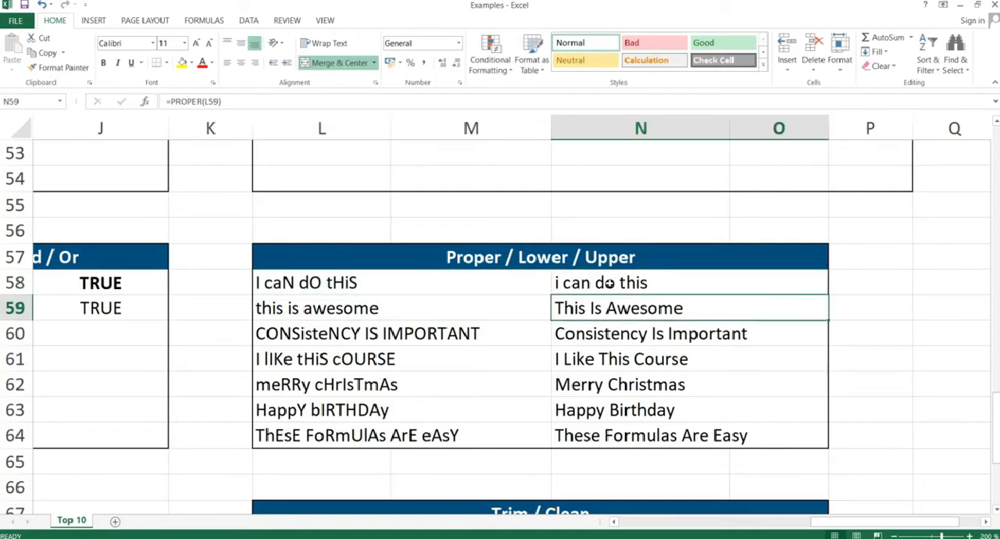
{"action": "key", "text": "ctrl+shift+Down"}
{"action": "key", "text": "Delete"}
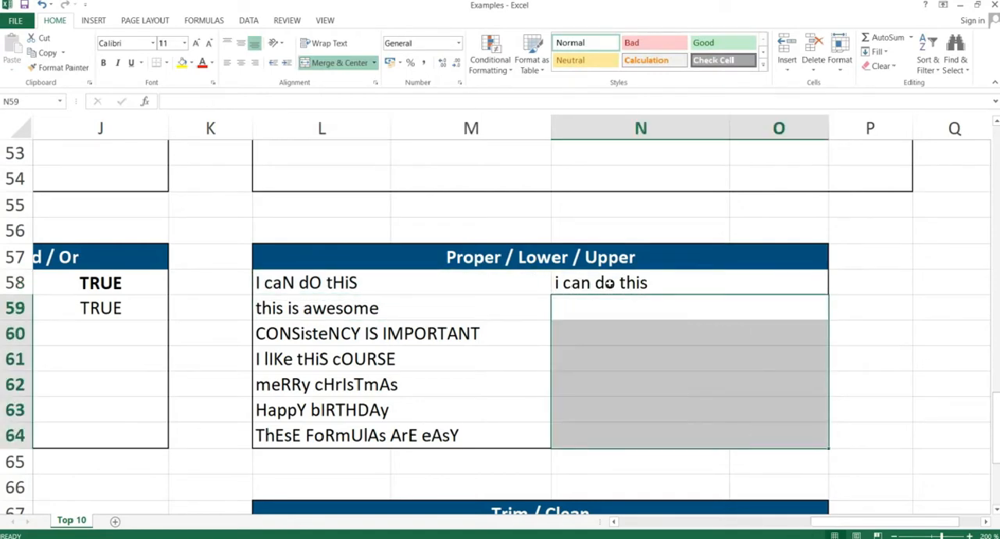
Copy the LOWER formula from N58 down through N64, pasting formulas only.
{"action": "key", "text": "Up"}
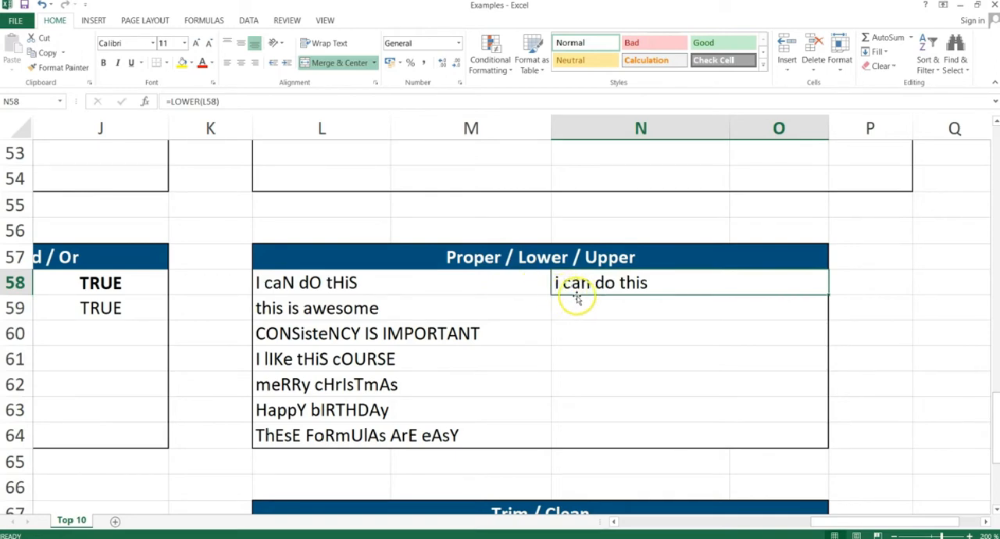
{"action": "key", "text": "ctrl+c"}
{"action": "key", "text": "shift+Down"}
{"action": "key", "text": "shift+Down"}
{"action": "key", "text": "shift+Down"}
{"action": "key", "text": "shift+Down"}
{"action": "key", "text": "shift+Down"}
{"action": "key", "text": "shift+Down"}
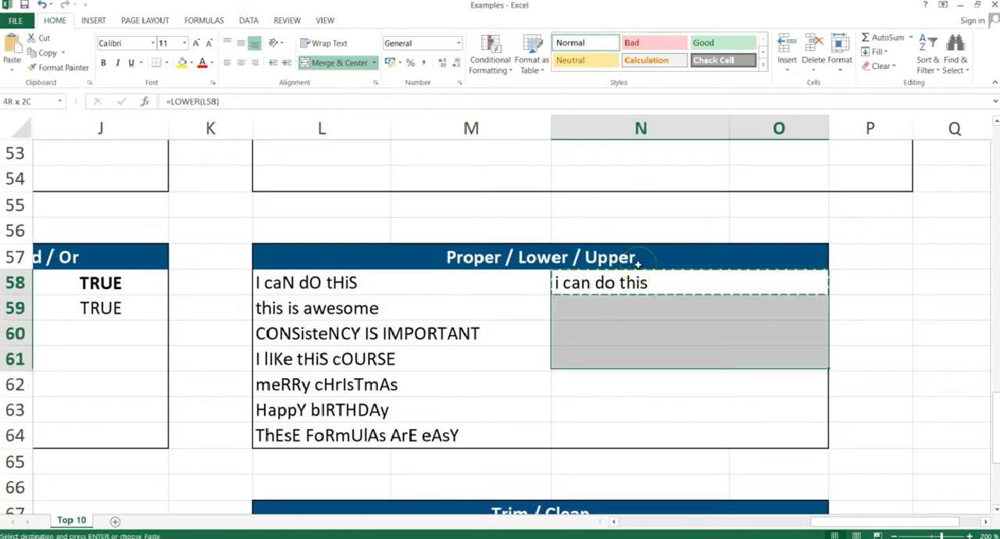
{"action": "key", "text": "alt+e"}
{"action": "key", "text": "s"}
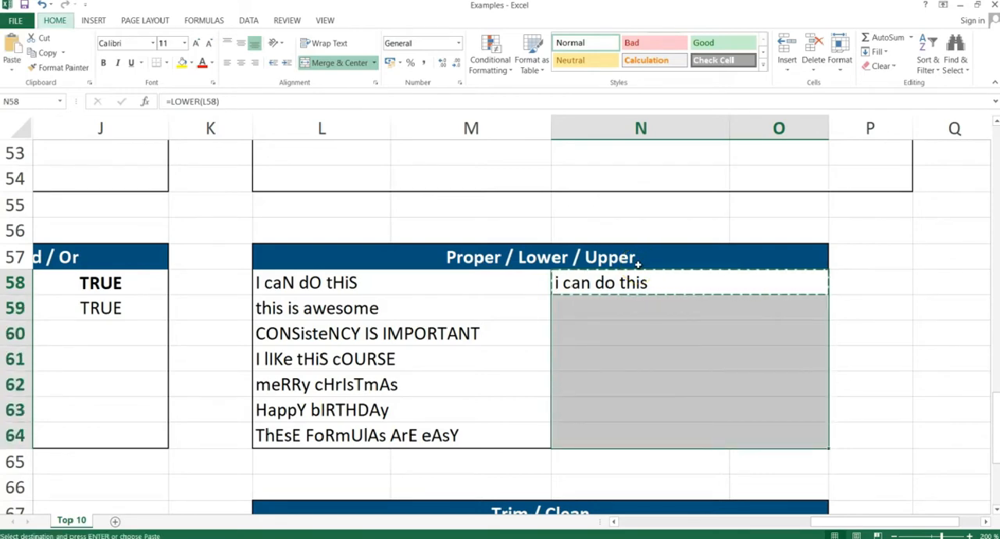
{"action": "key", "text": "f"}
{"action": "key", "text": "Return"}
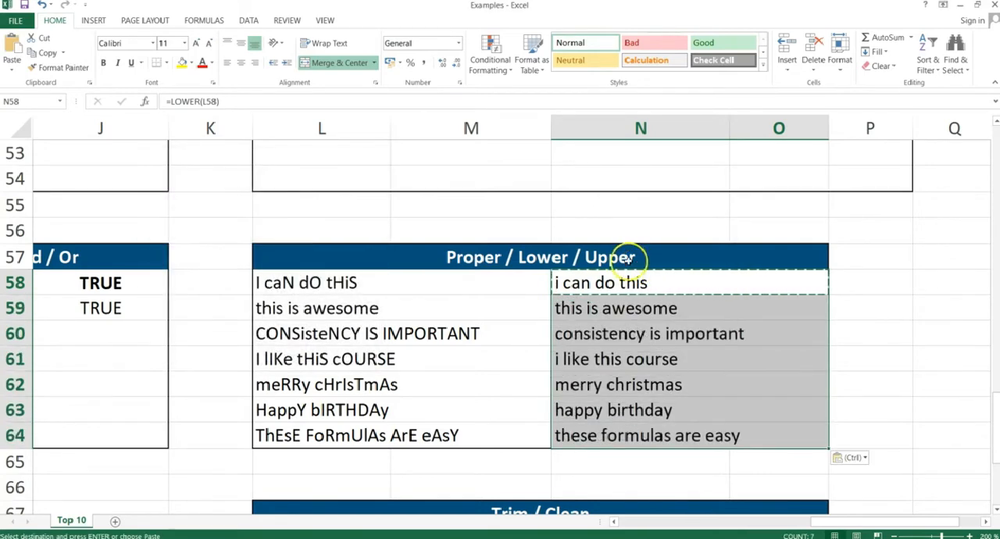
Clear all the LOWER formulas from cells N58 to N64.
{"action": "left_click", "coordinate": [283, 334]}
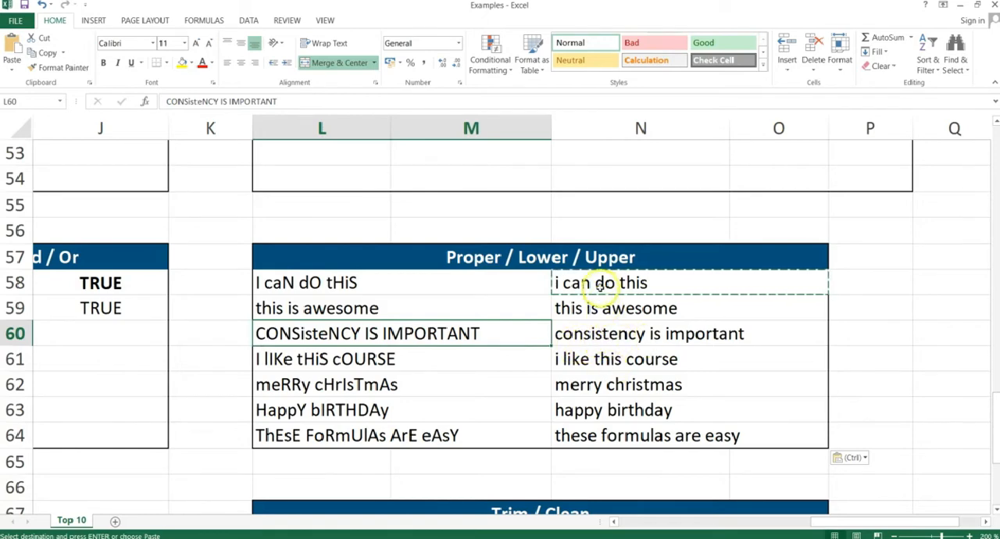
{"action": "left_click_drag", "start_coordinate": [598, 283], "coordinate": [598, 428]}
{"action": "key", "text": "Delete"}
{"action": "key", "text": "Left"}
{"action": "key", "text": "Right"}
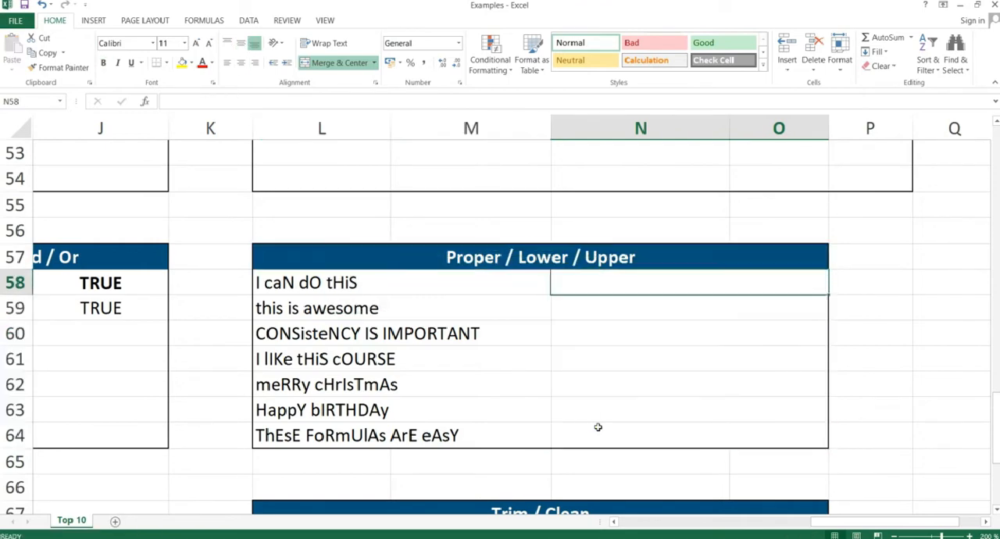
Convert the text in L58 to capitals by entering =UPPER(L58) in cell N58.
{"action": "type", "text": "=upper("}
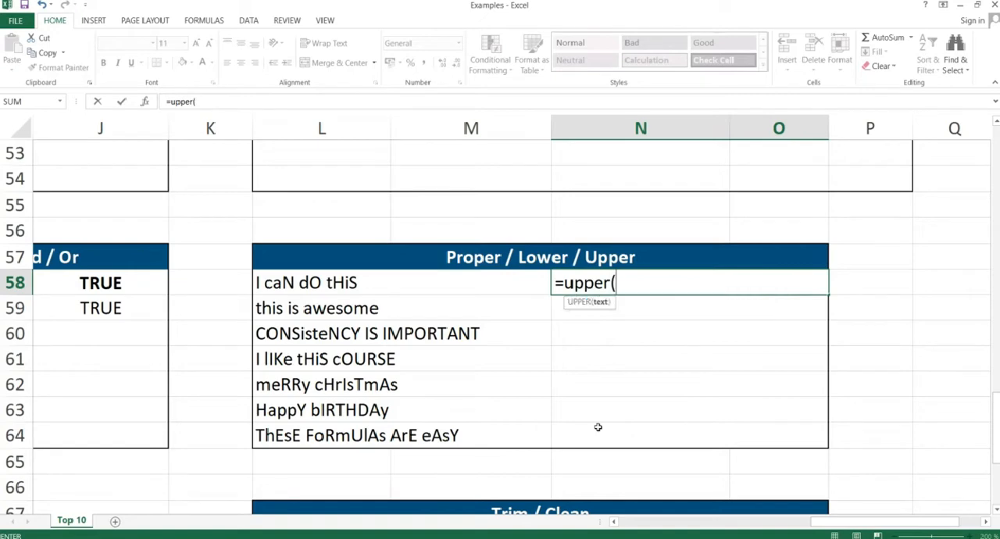
{"action": "left_click", "coordinate": [411, 282]}
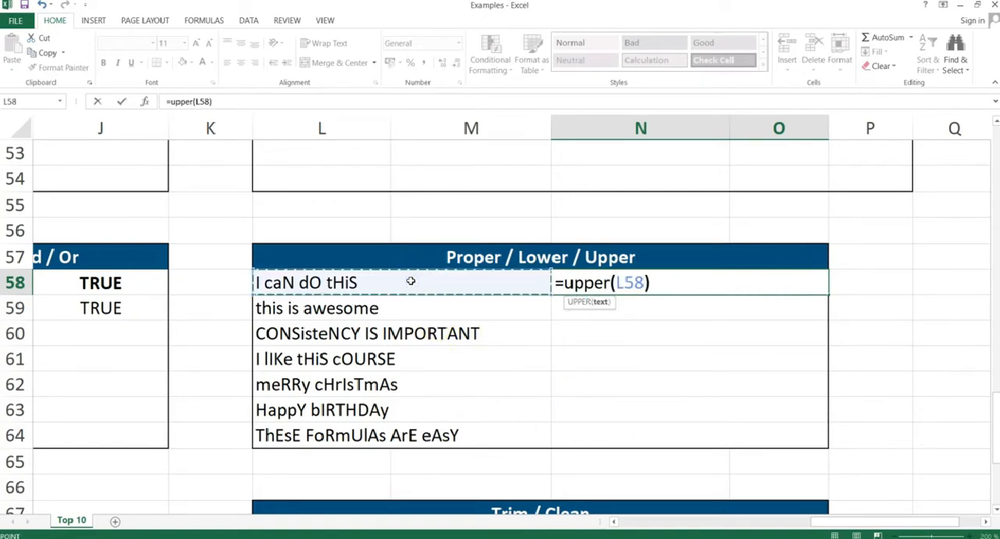
{"action": "key", "text": "Return"}
{"action": "key", "text": "Up"}
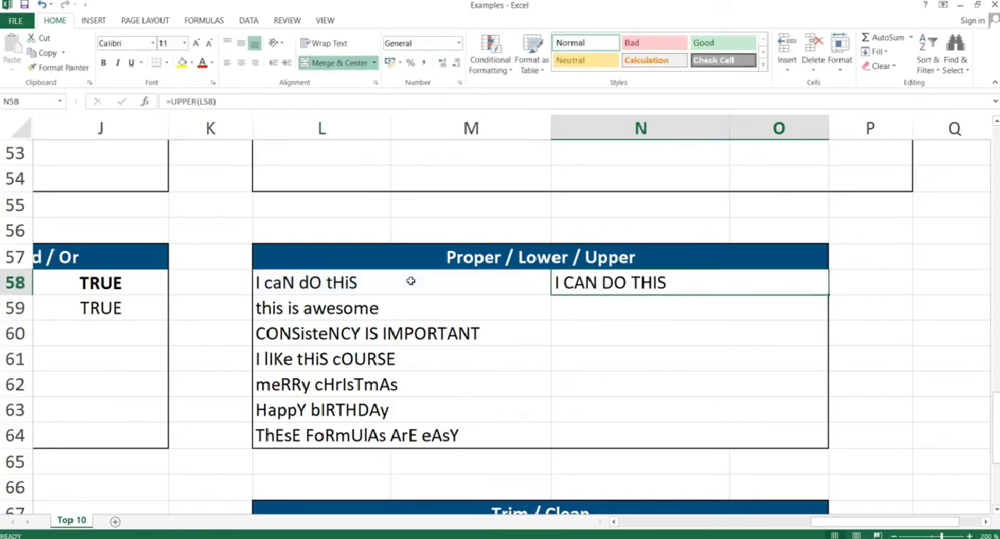
Copy the UPPER formula from N58 down through N64, pasting formulas only.
{"action": "key", "text": "ctrl+c"}
{"action": "key", "text": "shift+Down"}
{"action": "key", "text": "shift+Down"}
{"action": "key", "text": "shift+Down"}
{"action": "key", "text": "shift+Down"}
{"action": "key", "text": "shift+Down"}
{"action": "key", "text": "shift+Down"}
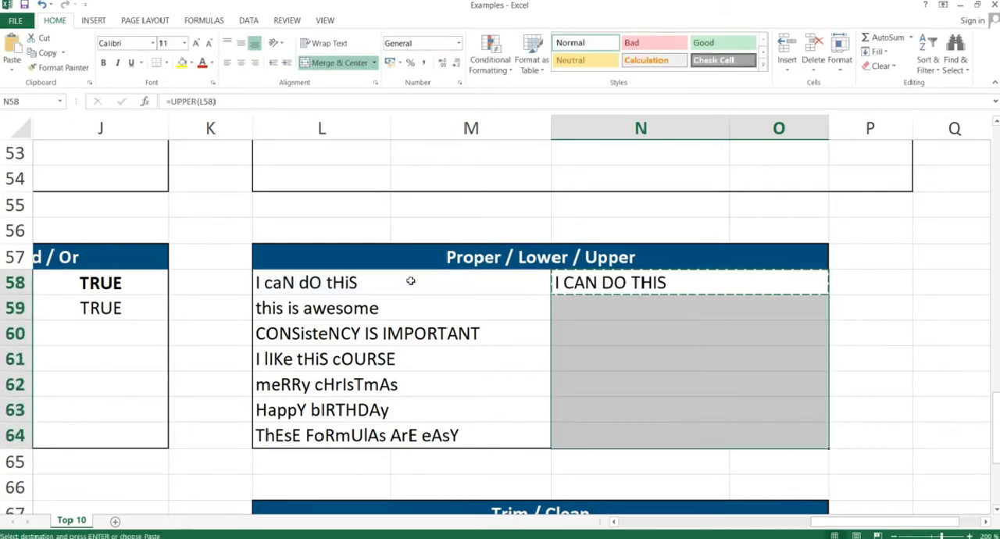
{"action": "key", "text": "ctrl+alt+v"}
{"action": "key", "text": "f"}
{"action": "key", "text": "Return"}
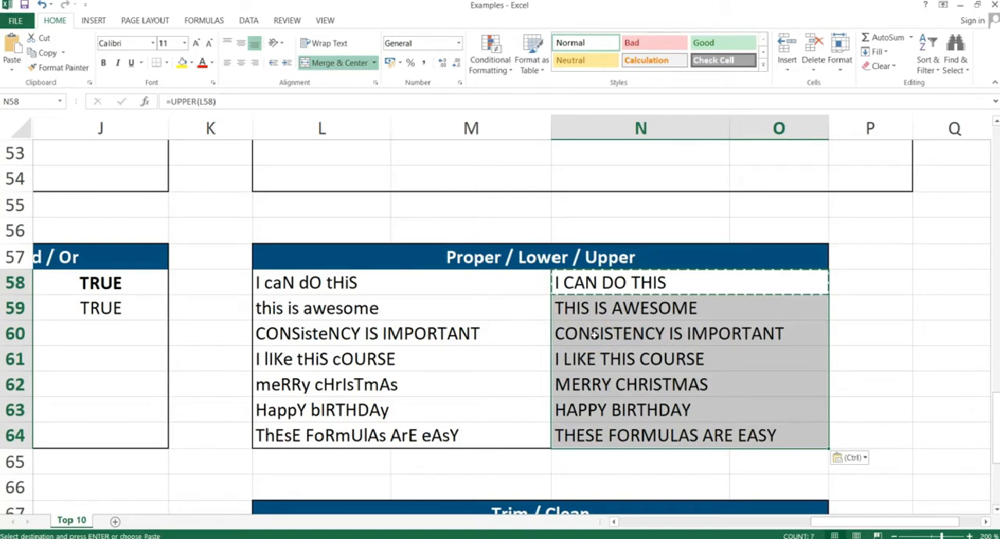
Switch to the PowerPoint slide show and advance past the PROPER, LOWER, UPPER slide.
{"action": "key", "text": "alt+Tab"}
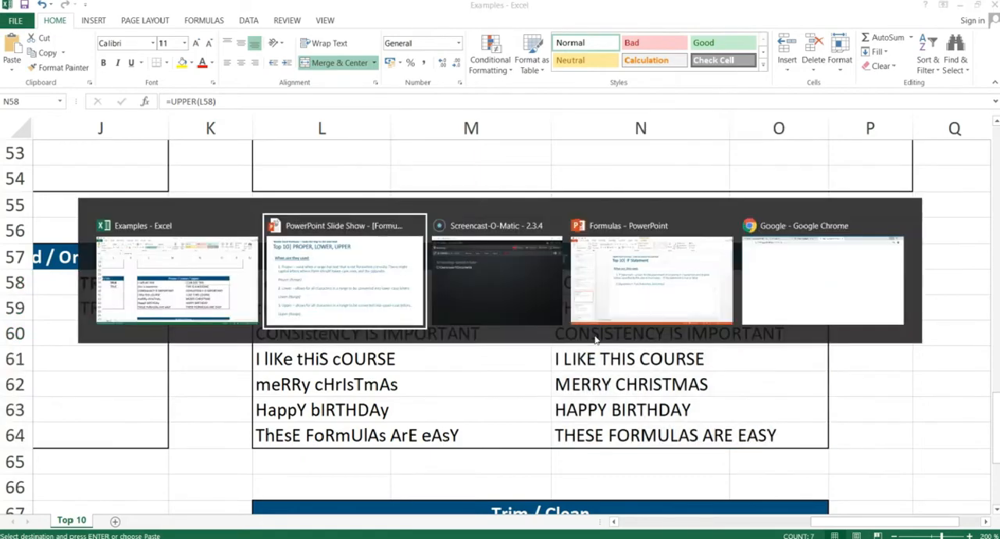
{"action": "key", "text": "Right"}
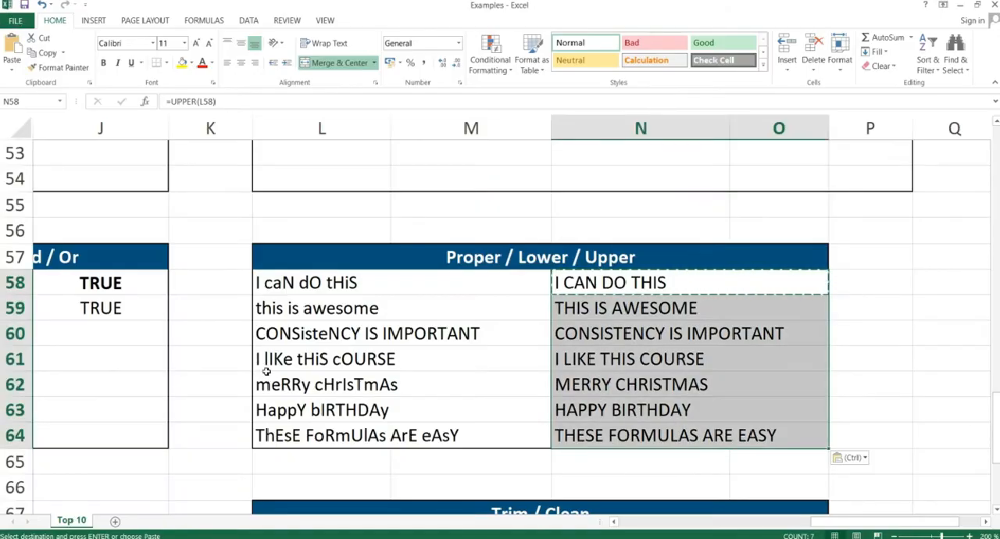
Clear the existing TRIM formulas from cells N68 to N74 in the Trim / Clean table.
{"action": "key", "text": "Down"}
{"action": "key", "text": "Down"}
{"action": "key", "text": "Down"}
{"action": "key", "text": "Down"}
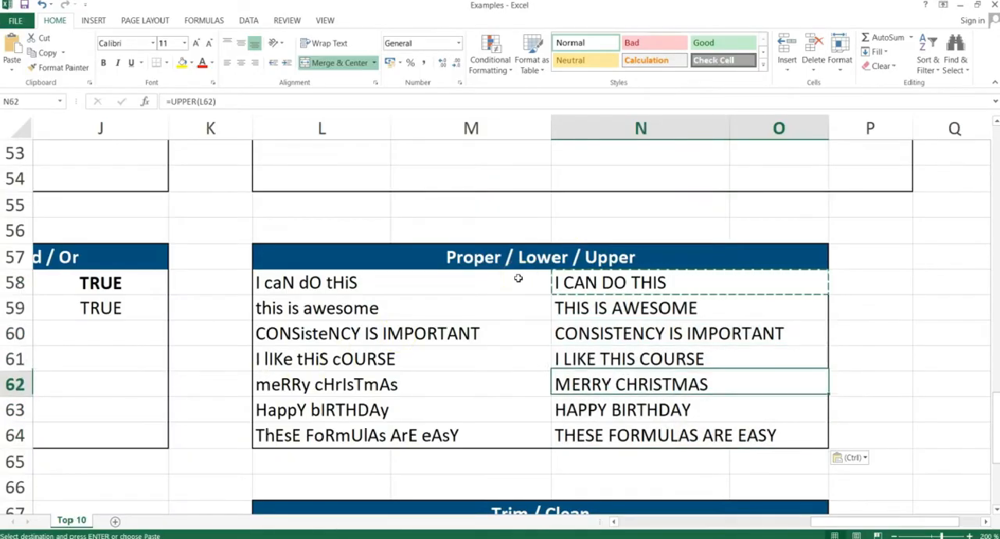
{"action": "key", "text": "Down"}
{"action": "key", "text": "Down"}
{"action": "key", "text": "Down"}
{"action": "key", "text": "Down"}
{"action": "key", "text": "Down"}
{"action": "key", "text": "Down"}
{"action": "key", "text": "Down"}
{"action": "key", "text": "Down"}
{"action": "key", "text": "Down"}
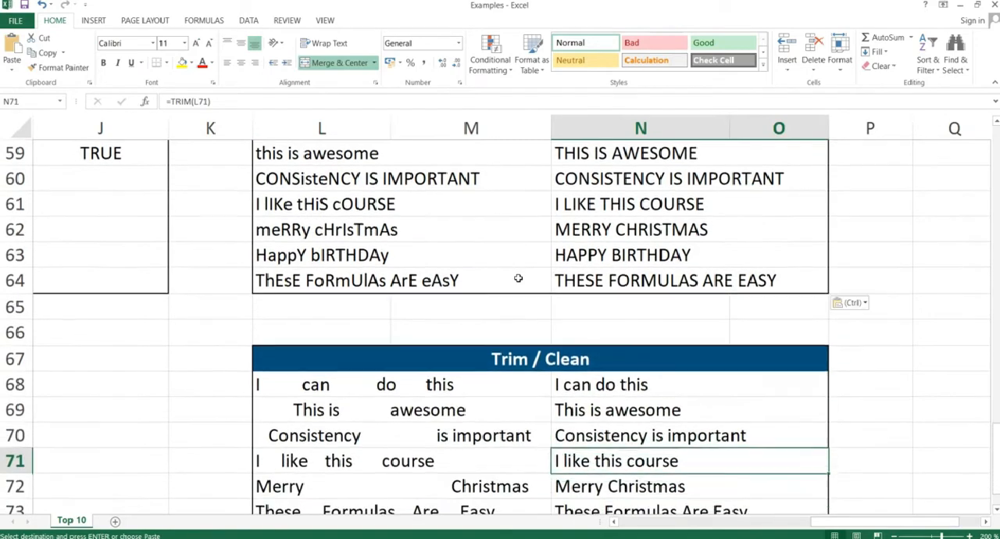
{"action": "key", "text": "Up"}
{"action": "key", "text": "Up"}
{"action": "key", "text": "Up"}
{"action": "key", "text": "shift+Down"}
{"action": "key", "text": "shift+Down"}
{"action": "key", "text": "shift+Down"}
{"action": "key", "text": "shift+Down"}
{"action": "key", "text": "shift+Down"}
{"action": "key", "text": "shift+Down"}
{"action": "key", "text": "Delete"}
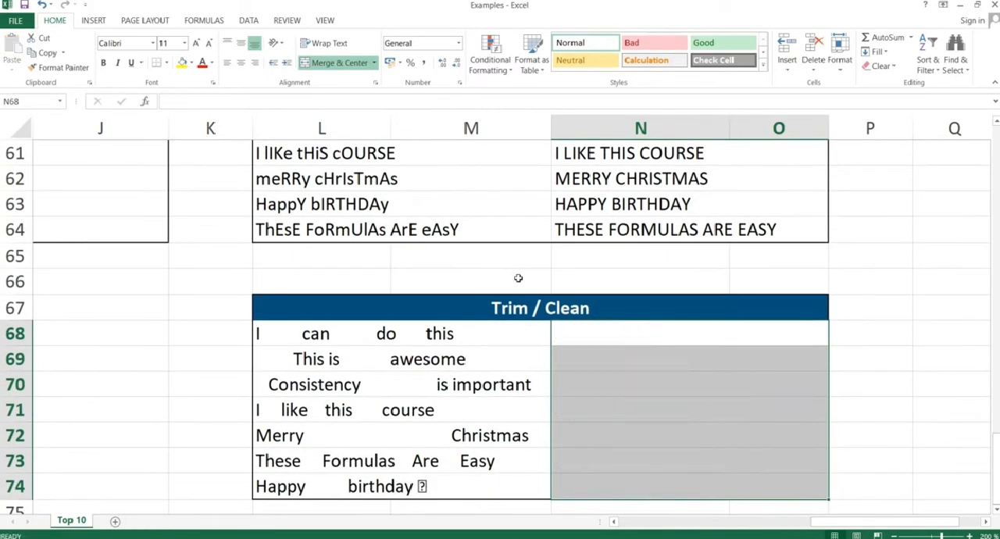
Remove the extra spaces from the text in L68 by entering =TRIM(L68) in cell N68.
{"action": "left_click", "coordinate": [623, 336]}
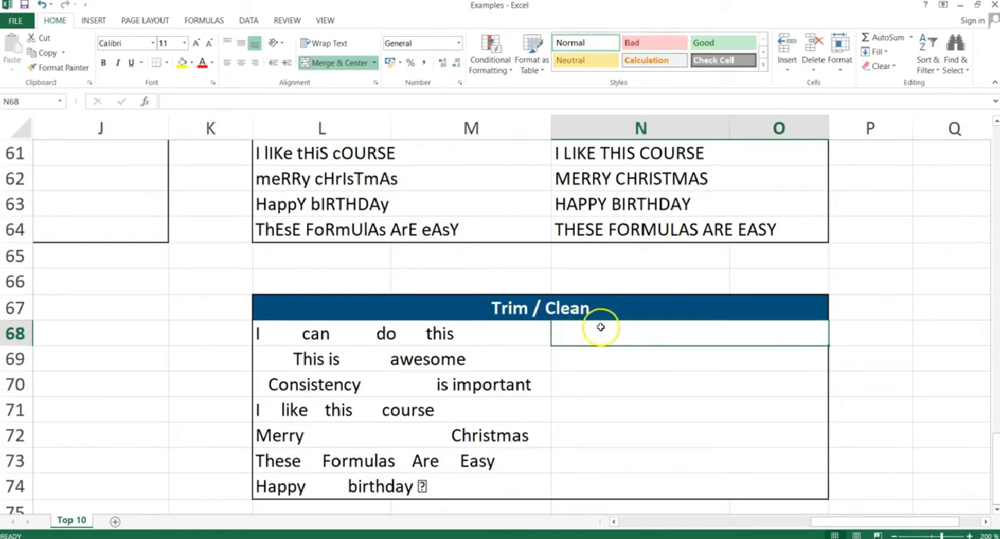
{"action": "left_click", "coordinate": [290, 333]}
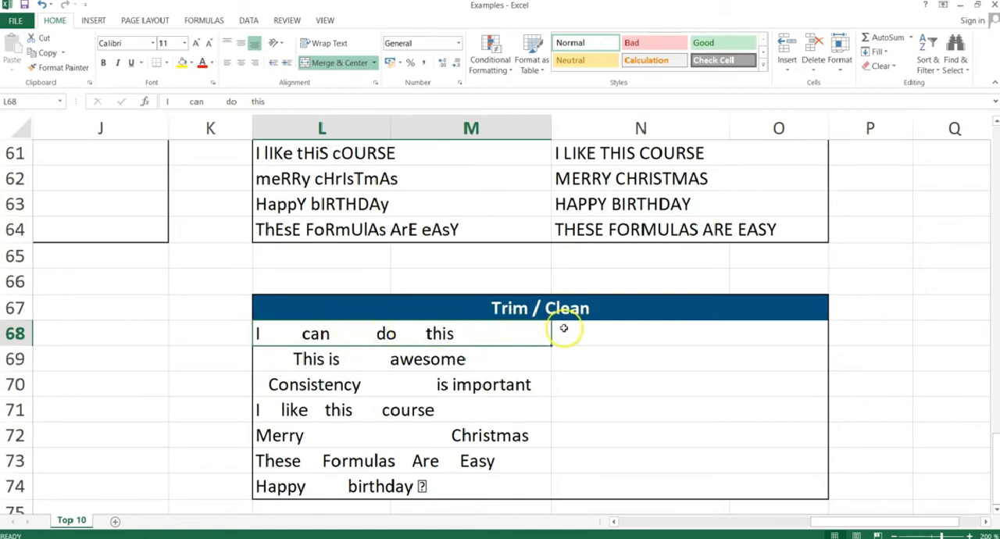
{"action": "left_click", "coordinate": [599, 336]}
{"action": "type", "text": "="}
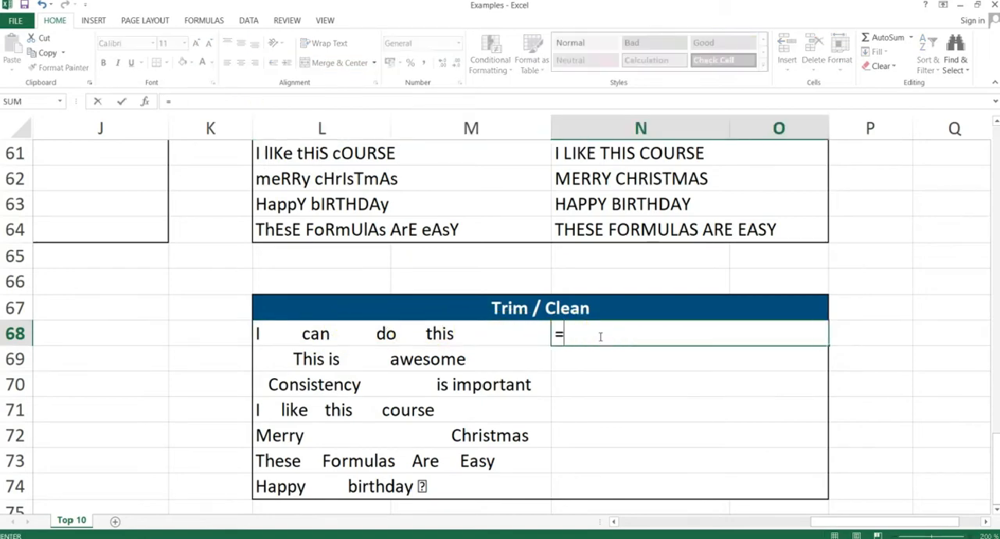
{"action": "type", "text": "trim("}
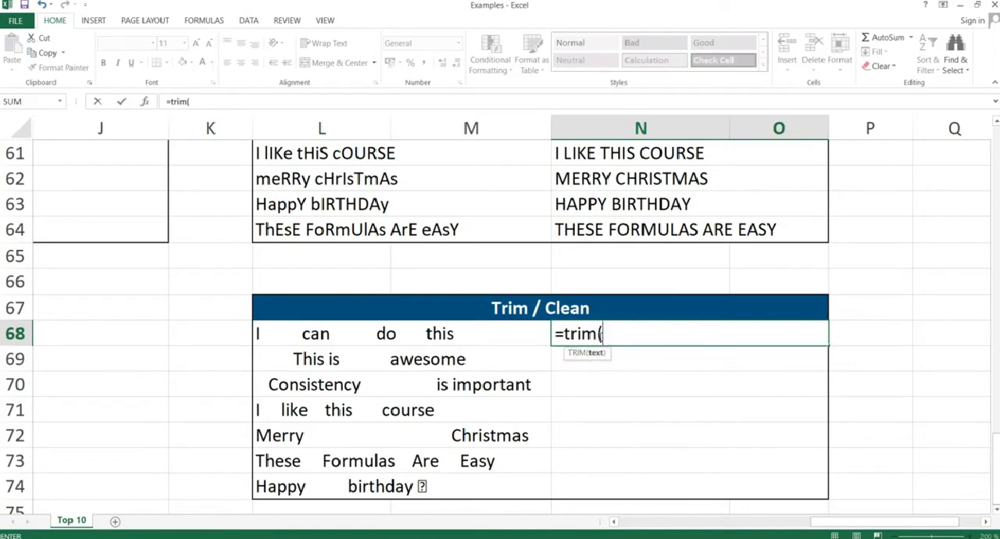
{"action": "left_click", "coordinate": [440, 333]}
{"action": "type", "text": ")"}
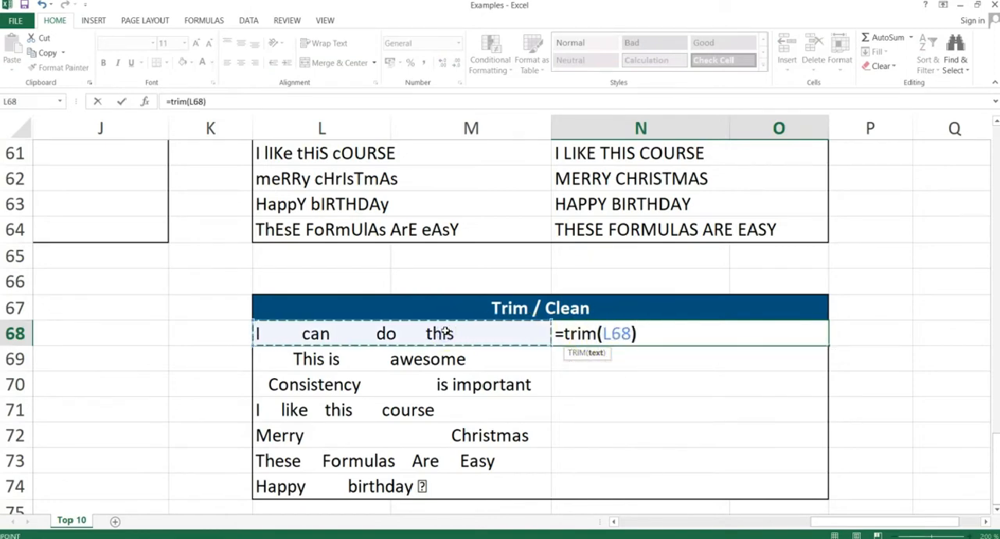
{"action": "key", "text": "Return"}
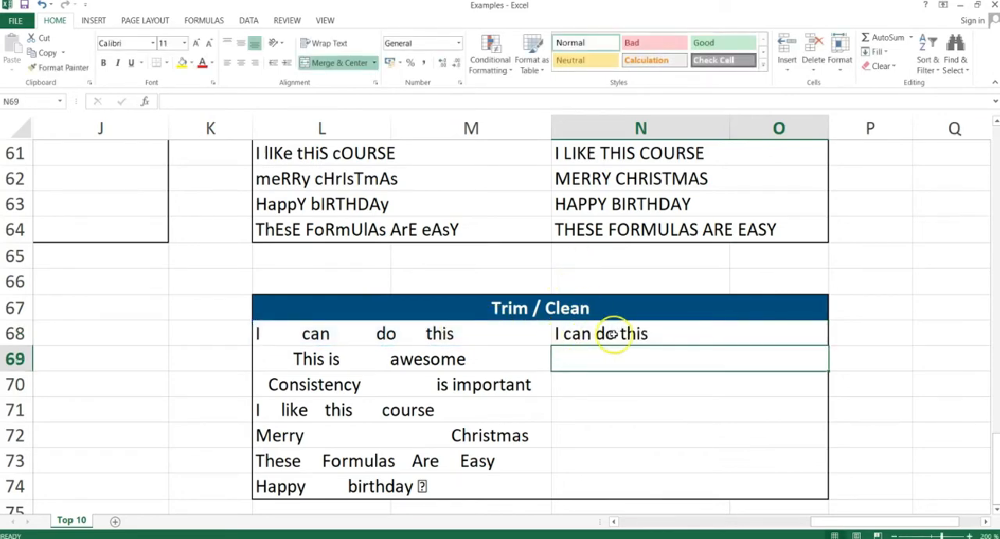
Copy the TRIM formula from N68 down through N74, pasting formulas only.
{"action": "left_click", "coordinate": [580, 333]}
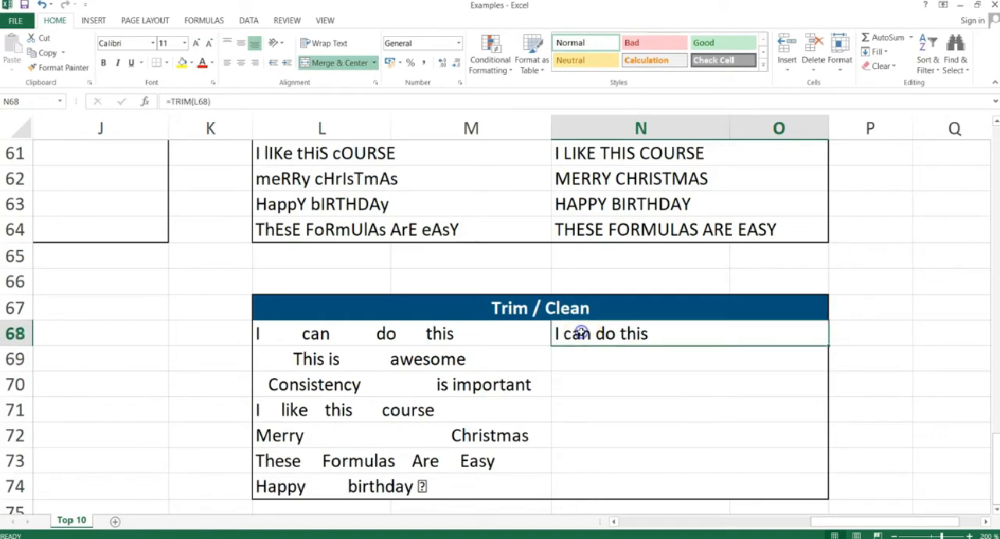
{"action": "key", "text": "ctrl+c"}
{"action": "key", "text": "shift+Down"}
{"action": "key", "text": "shift+Down"}
{"action": "key", "text": "shift+Down"}
{"action": "key", "text": "shift+Down"}
{"action": "key", "text": "shift+Down"}
{"action": "key", "text": "shift+Down"}
{"action": "key", "text": "shift+Down"}
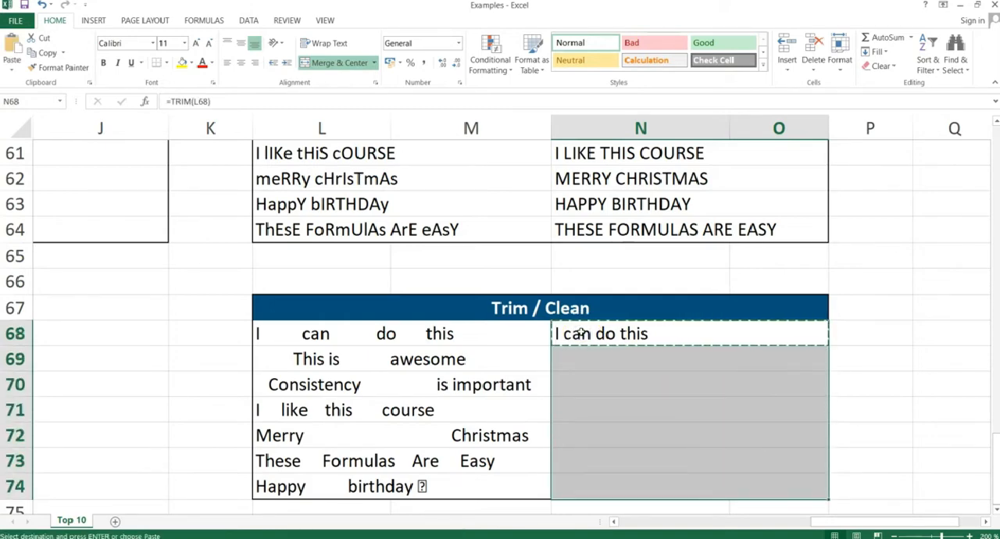
{"action": "key", "text": "alt+e"}
{"action": "key", "text": "s"}
{"action": "key", "text": "f"}
{"action": "key", "text": "Return"}
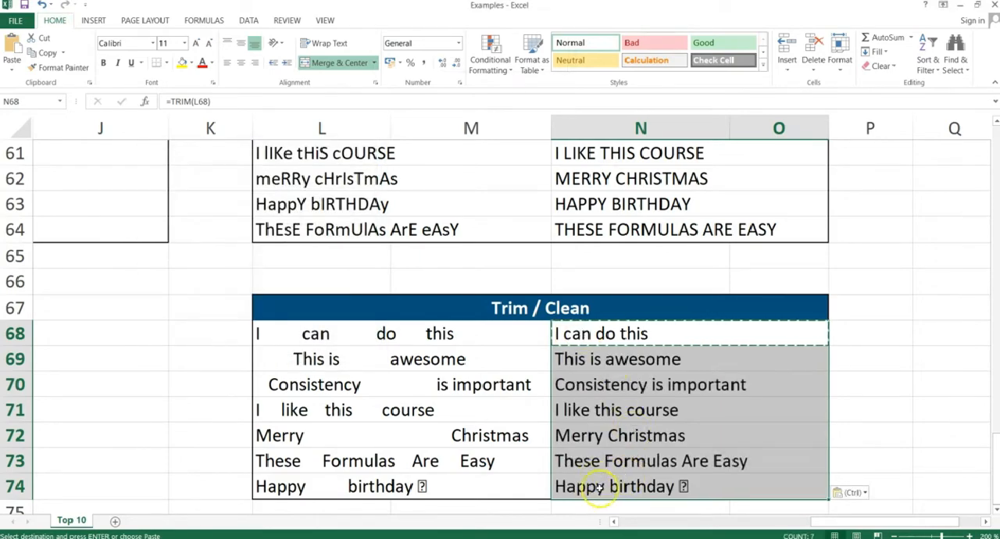
Check the TRIM formula in N74, and clear all the TRIM formulas from N68 to N74.
{"action": "left_click", "coordinate": [635, 487]}
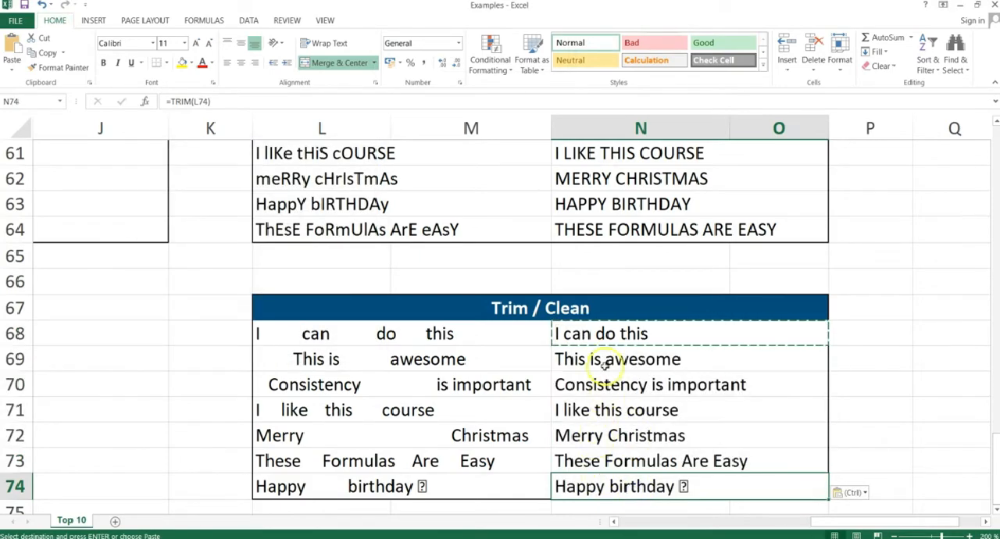
{"action": "left_click", "coordinate": [592, 334]}
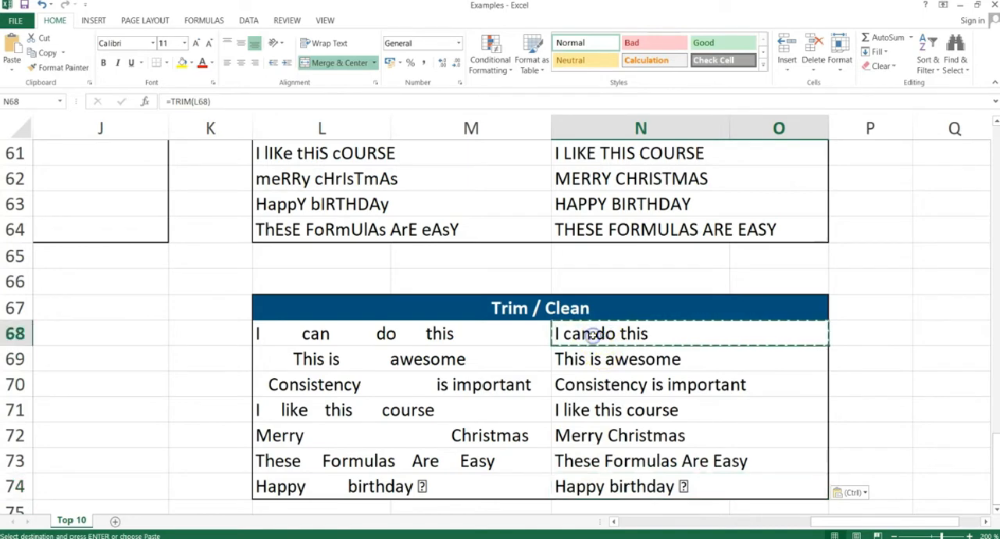
{"action": "key", "text": "ctrl+shift+Down"}
{"action": "key", "text": "Delete"}
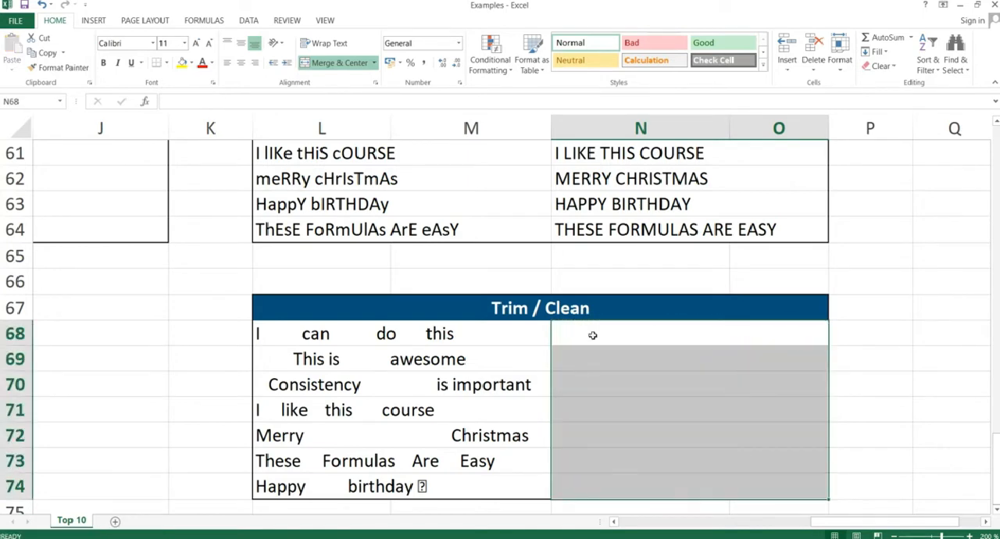
Go down the emptied cells to row 74 and examine how the non-printable character in L74 is generated.
{"action": "left_click", "coordinate": [617, 333]}
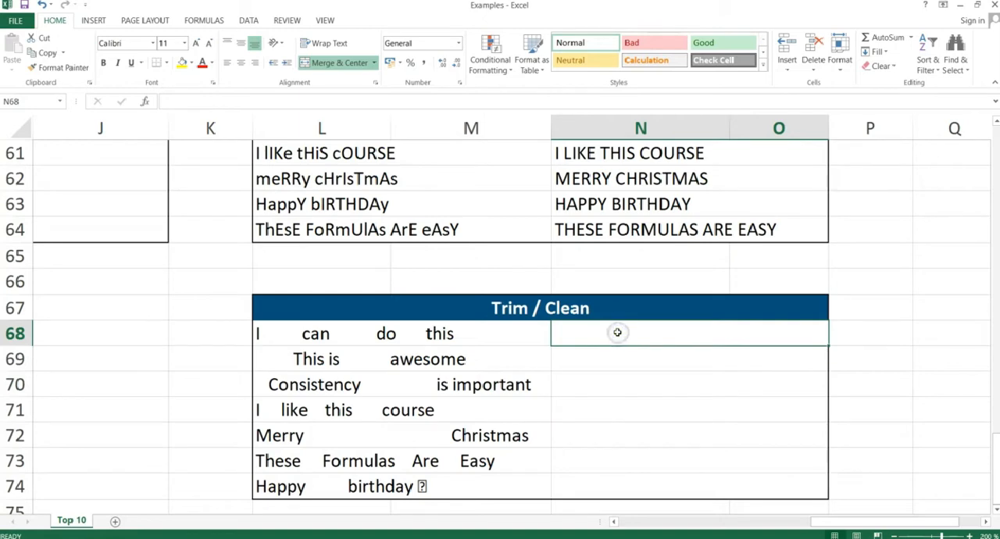
{"action": "key", "text": "Down"}
{"action": "key", "text": "Up"}
{"action": "key", "text": "Down"}
{"action": "key", "text": "Down"}
{"action": "key", "text": "Down"}
{"action": "key", "text": "Down"}
{"action": "key", "text": "Down"}
{"action": "key", "text": "Down"}
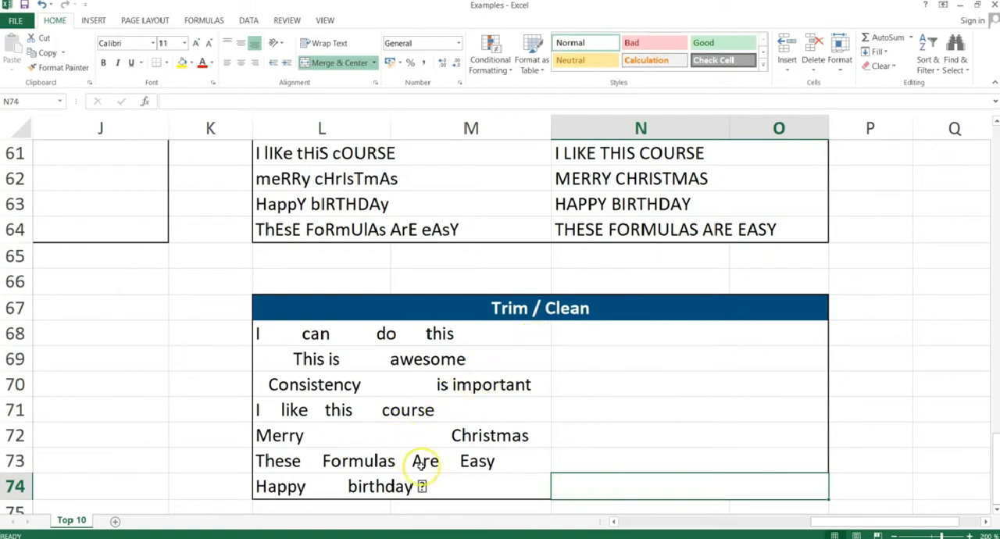
{"action": "left_click", "coordinate": [427, 487]}
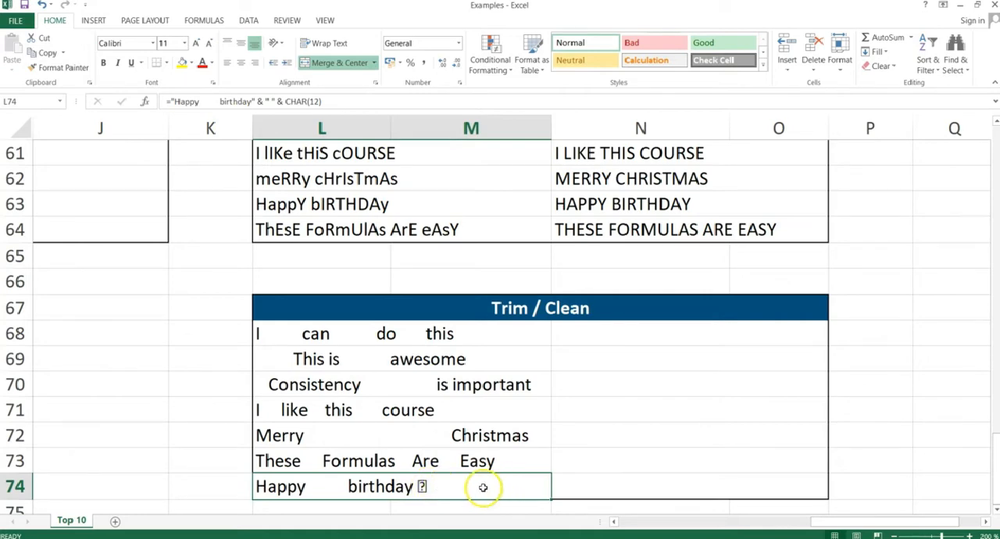
Strip the non-printable character from the text in L74 by entering =CLEAN(L74) in cell N74.
{"action": "left_click", "coordinate": [591, 483]}
{"action": "type", "text": "=cle"}
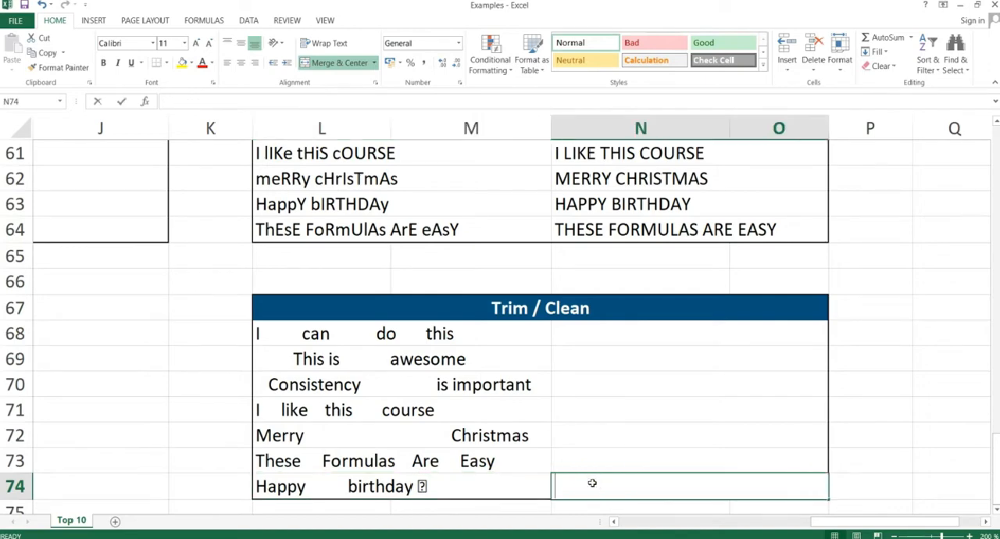
{"action": "type", "text": "an"}
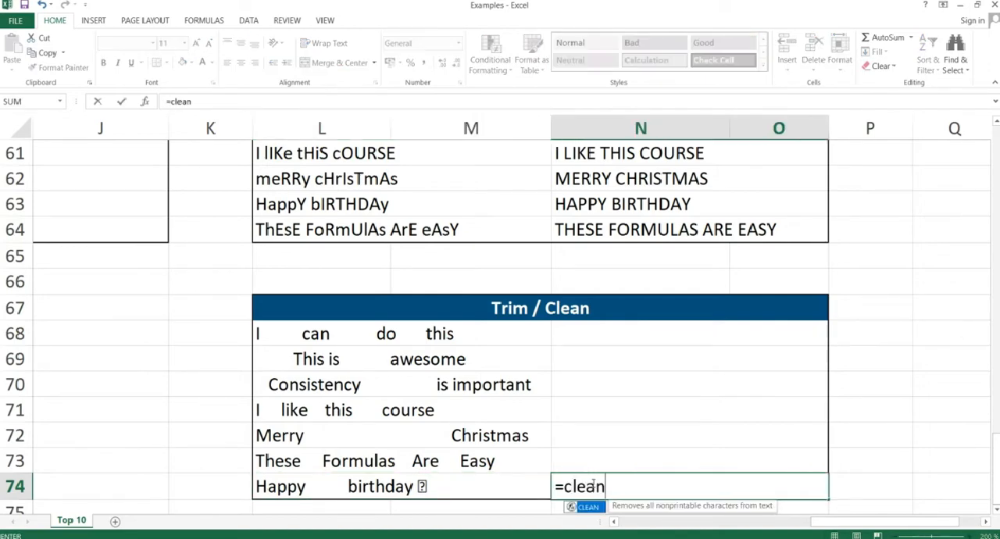
{"action": "type", "text": "("}
{"action": "key", "text": "Left"}
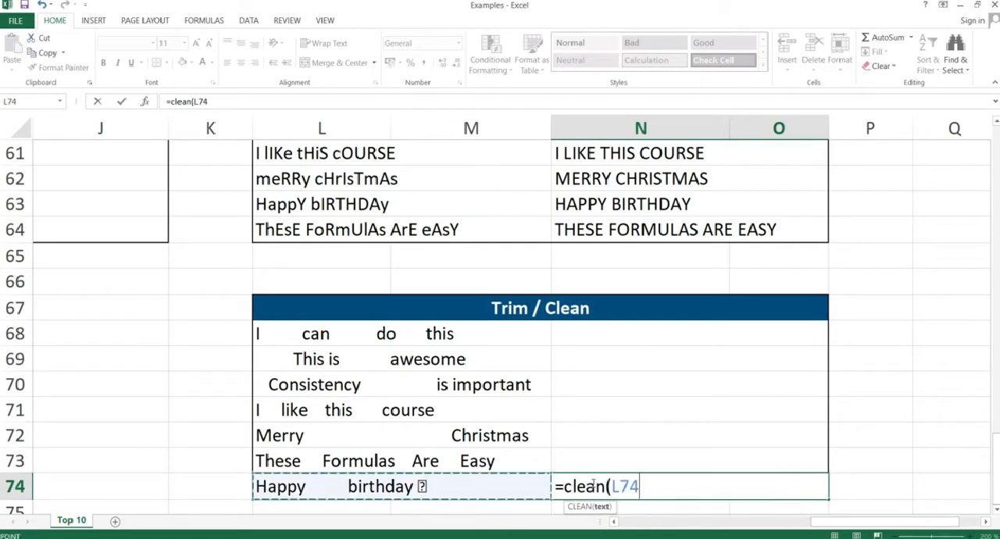
{"action": "type", "text": ")"}
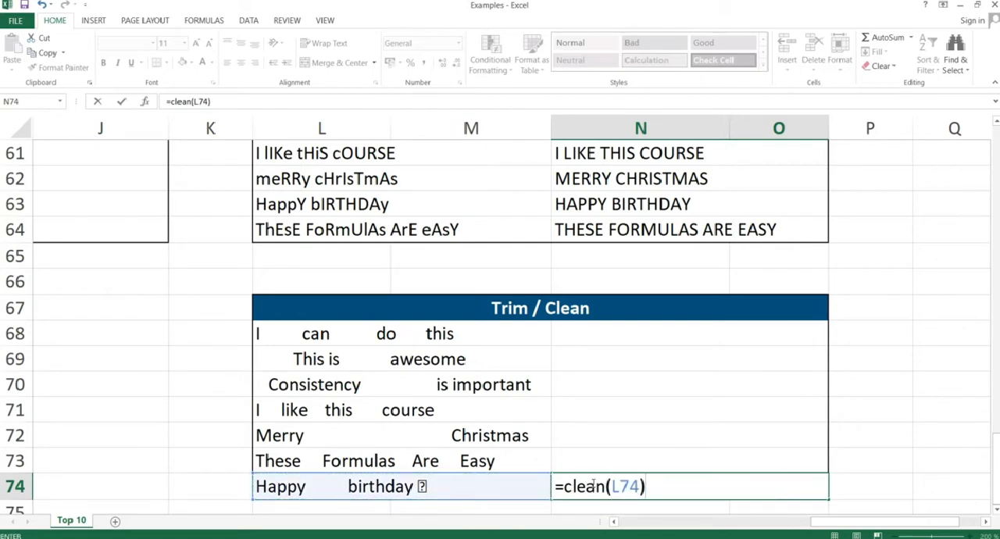
{"action": "key", "text": "Return"}
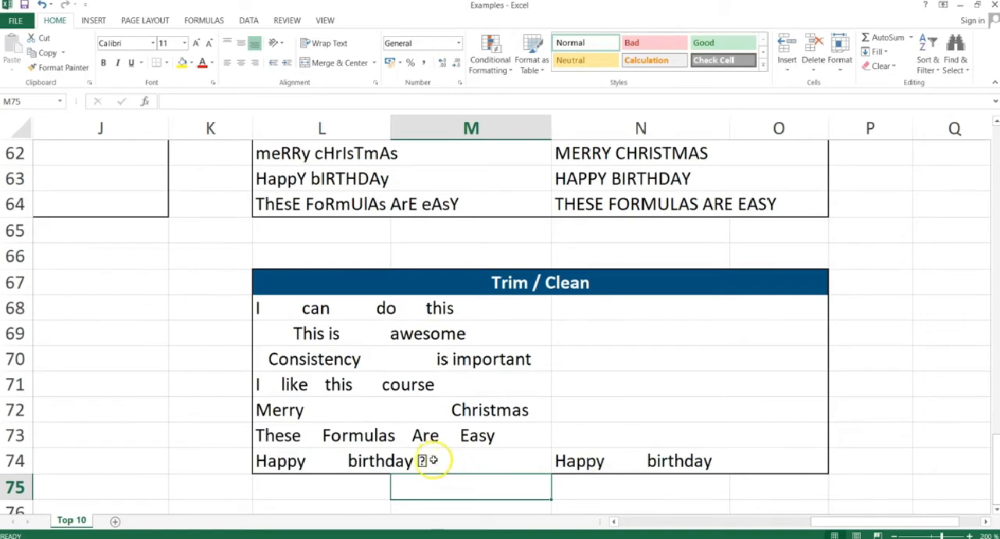
Nest the CLEAN formula in N74 inside TRIM so that it reads =TRIM(CLEAN(L74)), and check the result.
{"action": "left_click", "coordinate": [633, 460]}
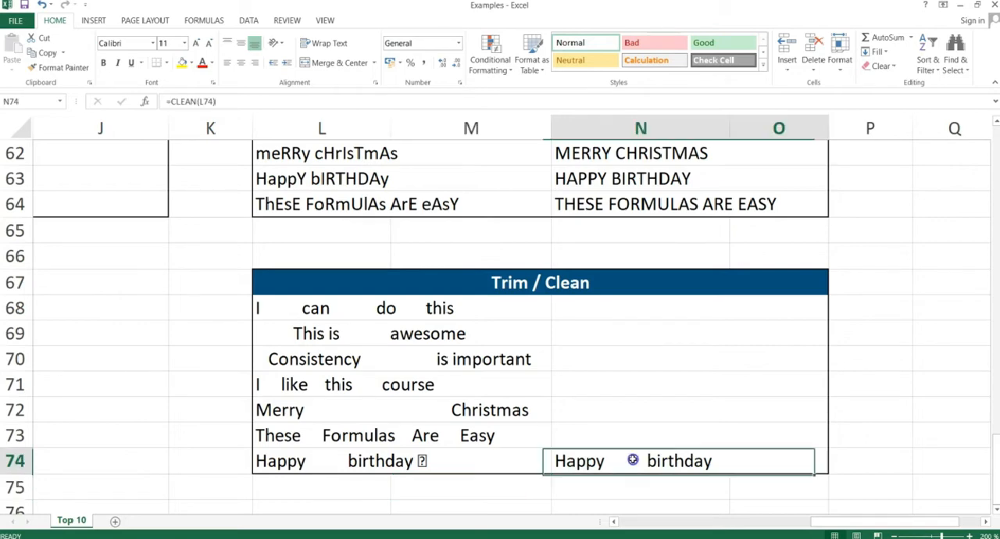
{"action": "left_click", "coordinate": [172, 101]}
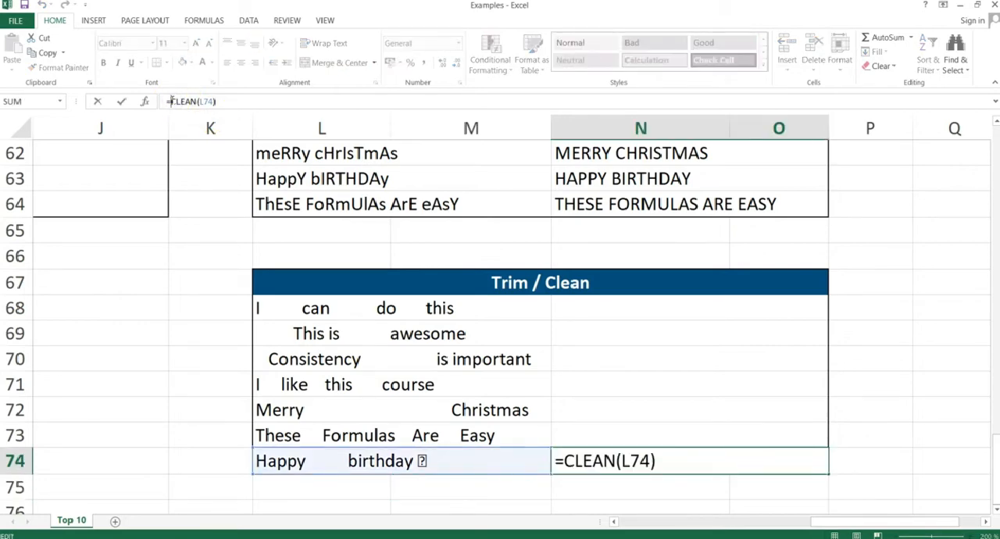
{"action": "type", "text": "trim"}
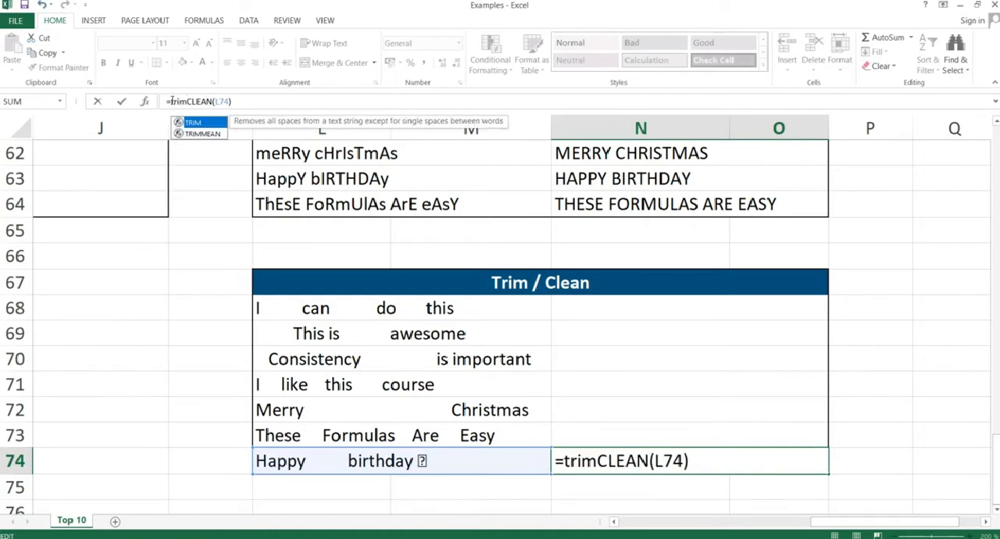
{"action": "type", "text": "("}
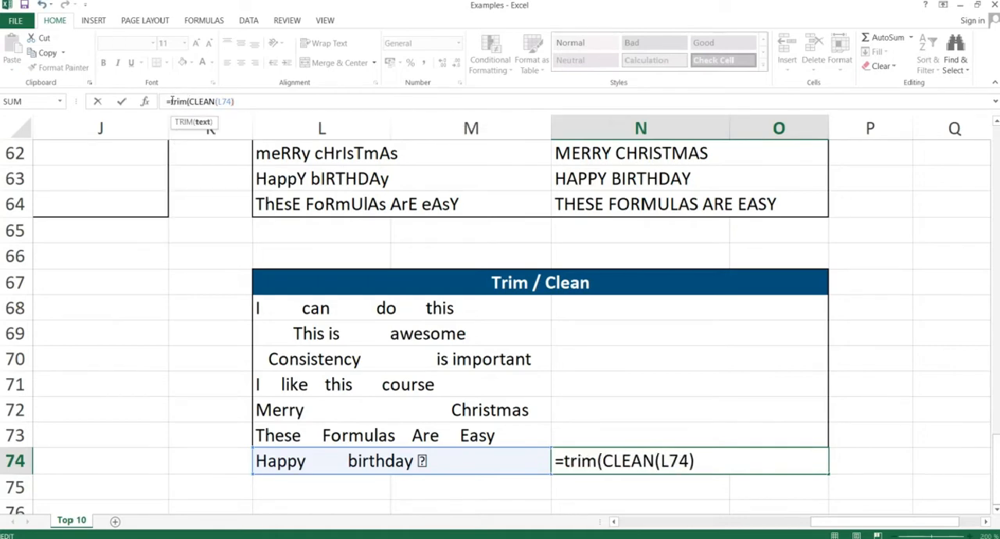
{"action": "left_click", "coordinate": [260, 101]}
{"action": "type", "text": "))"}
{"action": "key", "text": "Return"}
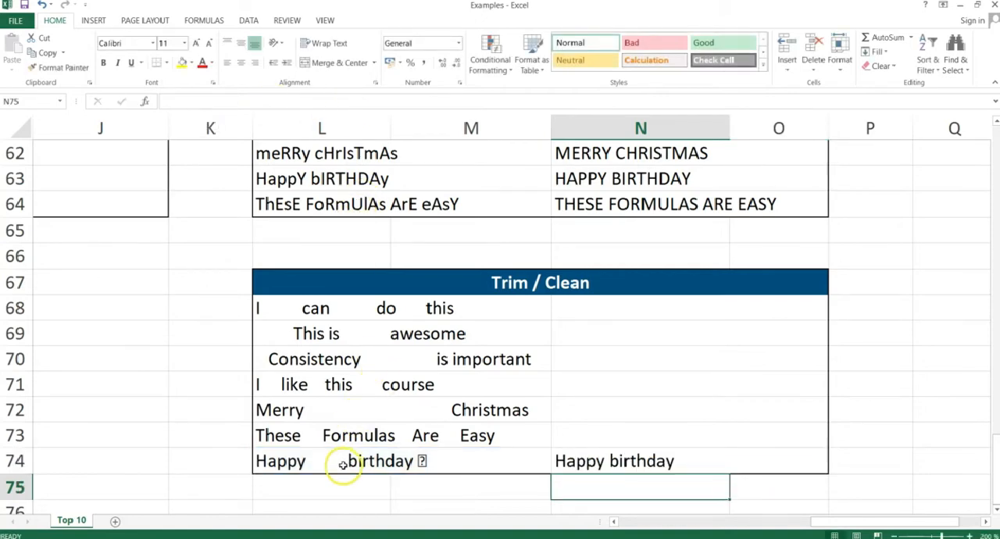
{"action": "left_click", "coordinate": [574, 462]}
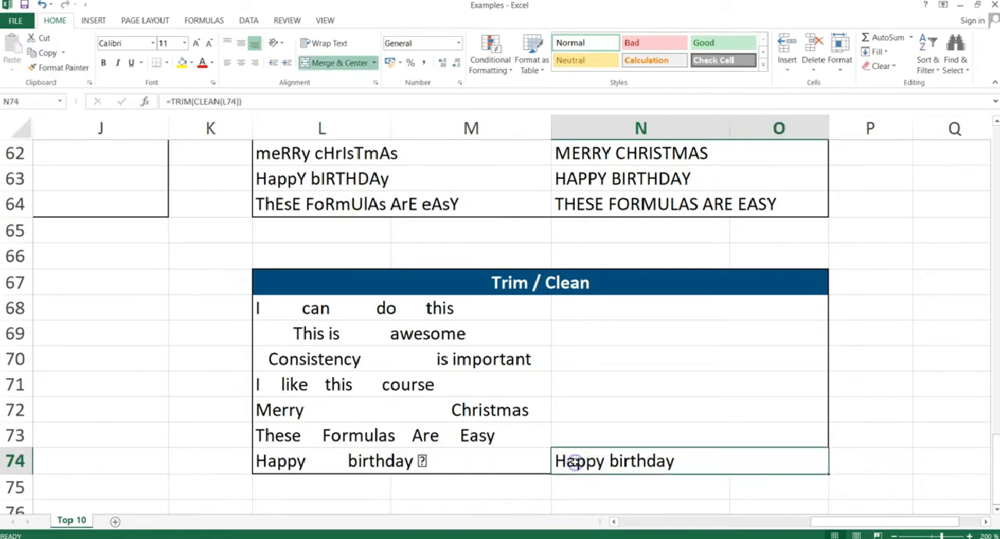
Switch to the PowerPoint slide show and advance past the Trim & Clean slide.
{"action": "key", "text": "alt+Tab"}
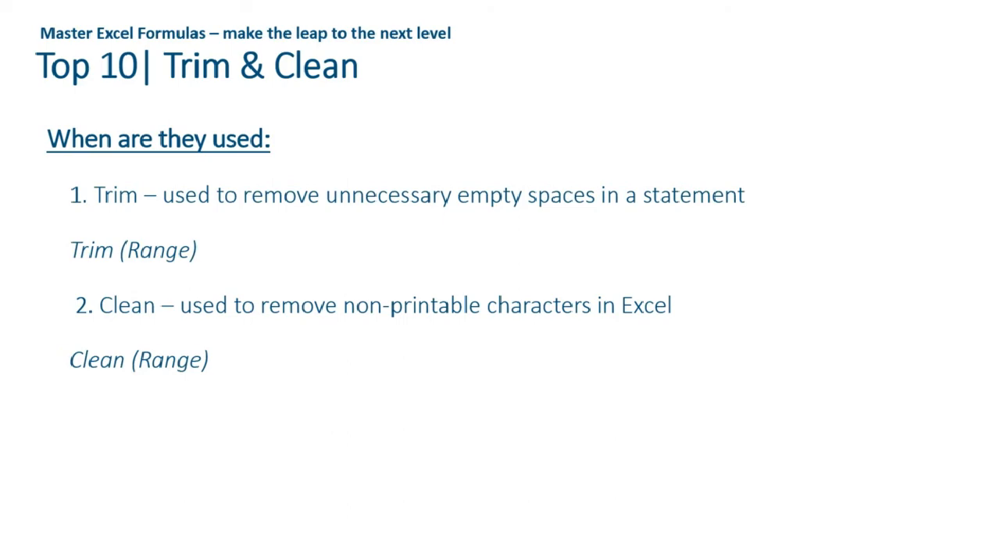
{"action": "key", "text": "Right"}
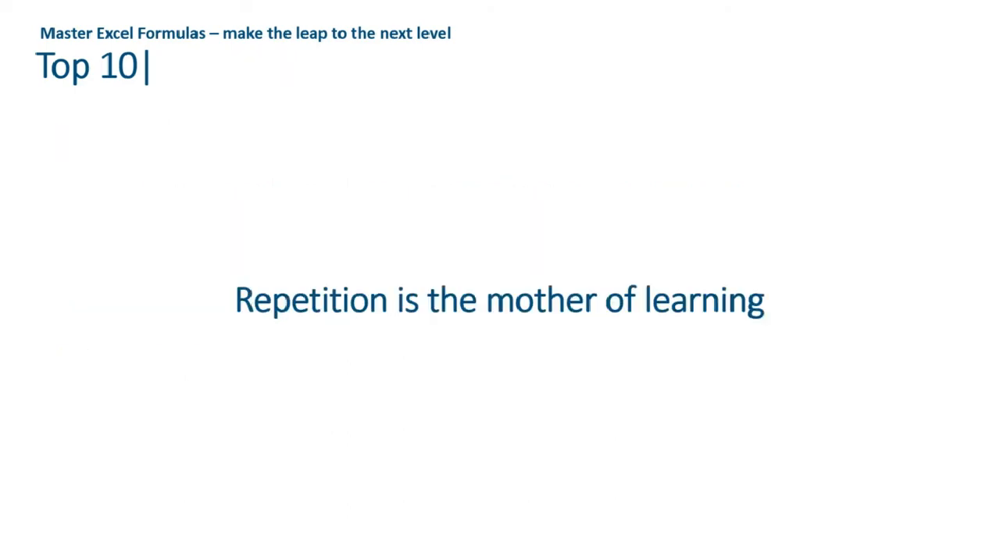
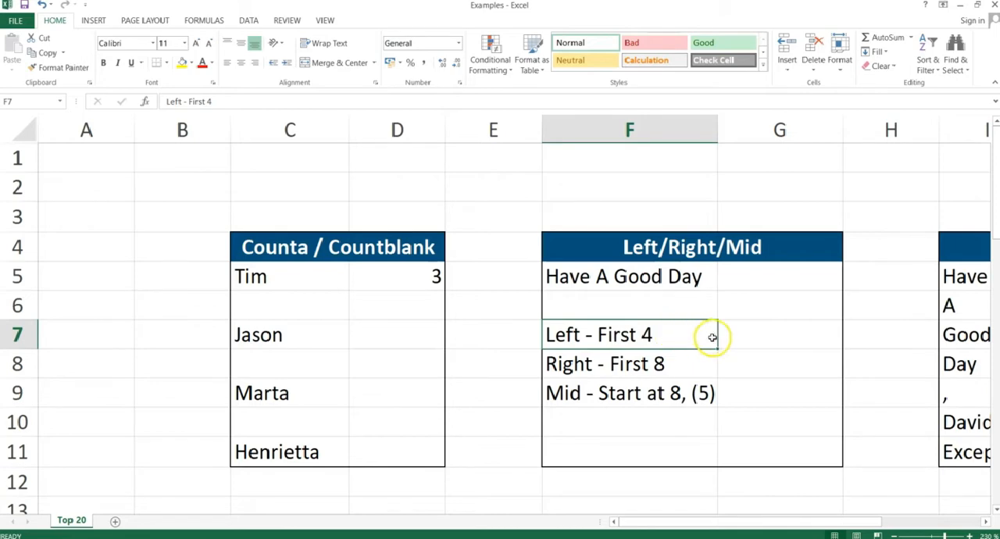
Extract the first 4 characters of the text in F5 by entering =LEFT(F5;4) in cell G7.
{"action": "left_click", "coordinate": [748, 337]}
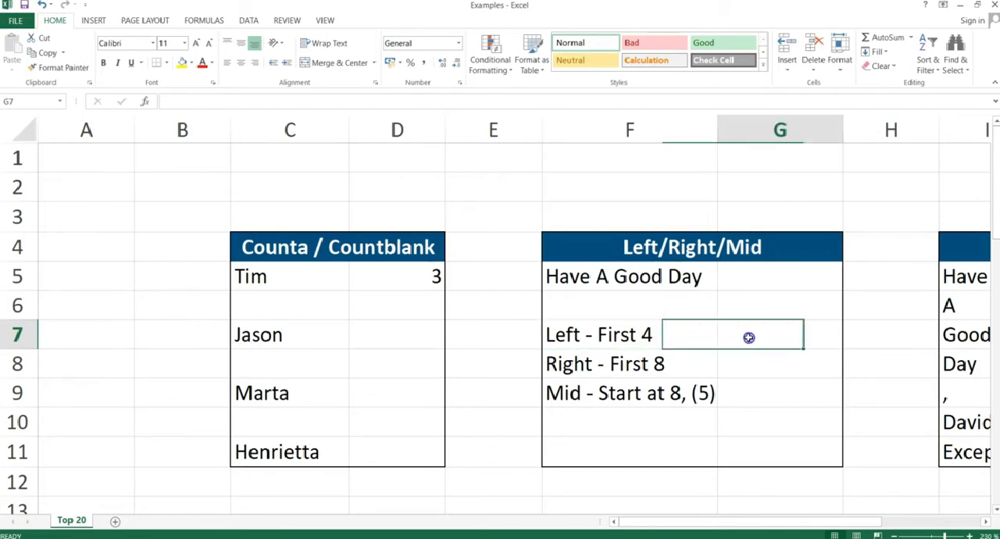
{"action": "type", "text": "=left("}
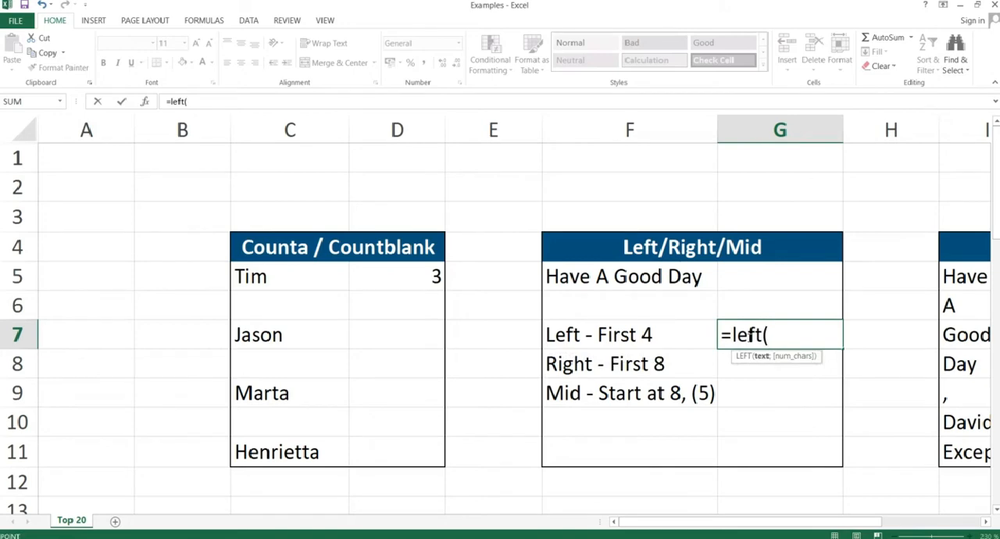
{"action": "key", "text": "Left"}
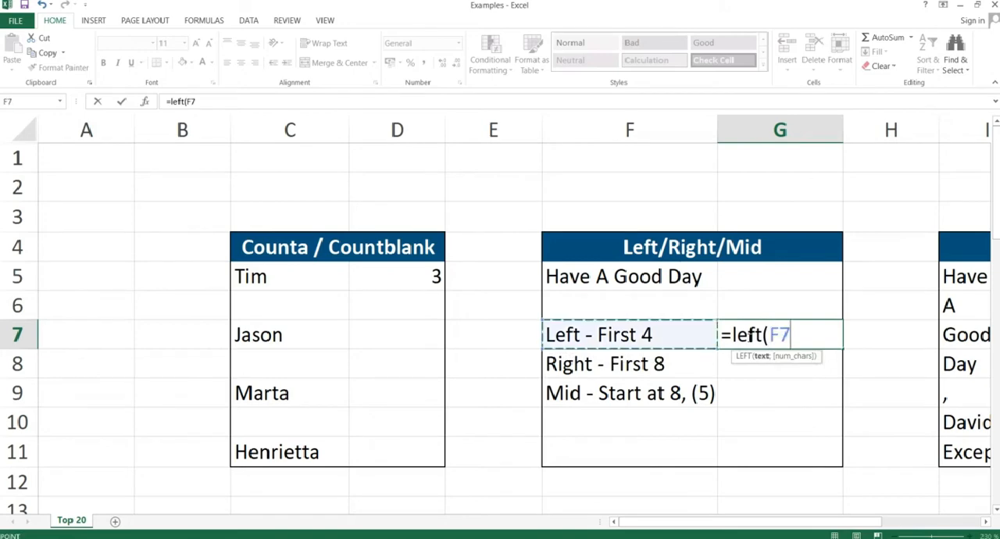
{"action": "key", "text": "Up"}
{"action": "key", "text": "Up"}
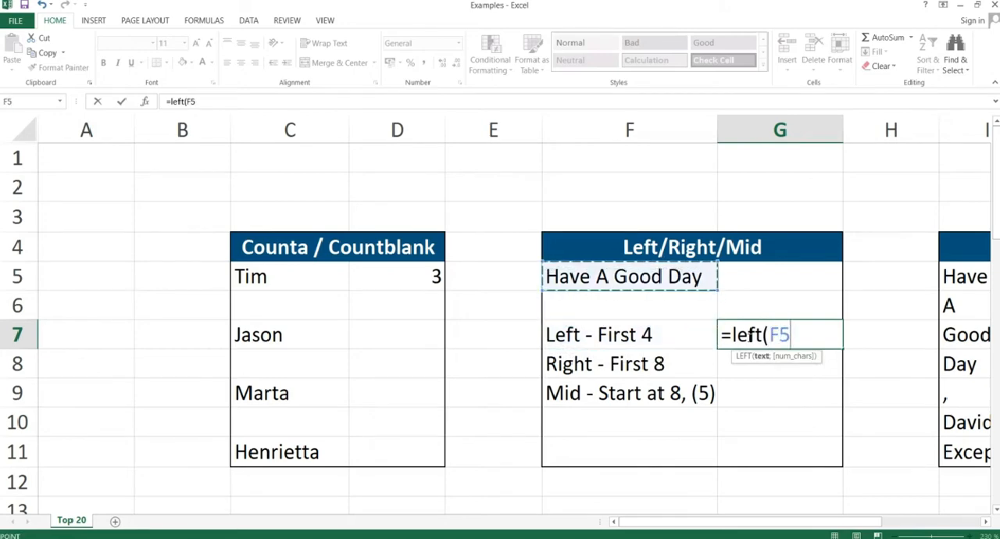
{"action": "type", "text": ";4"}
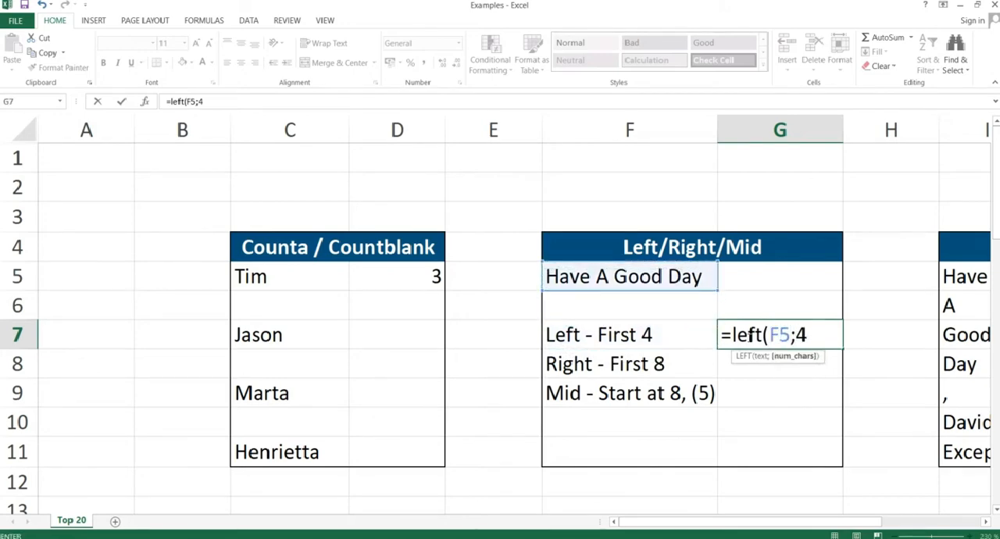
{"action": "type", "text": ")"}
{"action": "key", "text": "Return"}
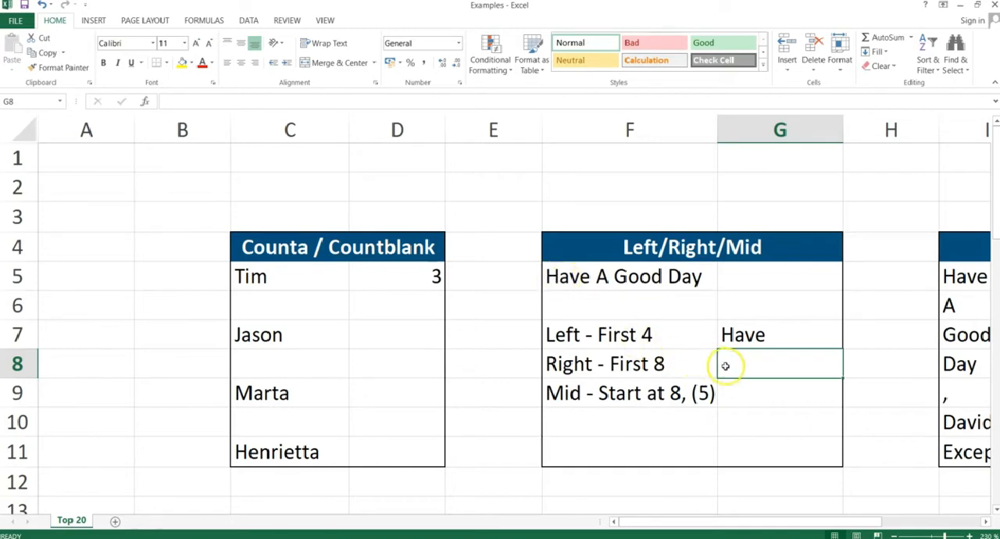
Extract the last 8 characters of the text in F5 by entering =RIGHT(F5;8) in cell G8.
{"action": "type", "text": "="}
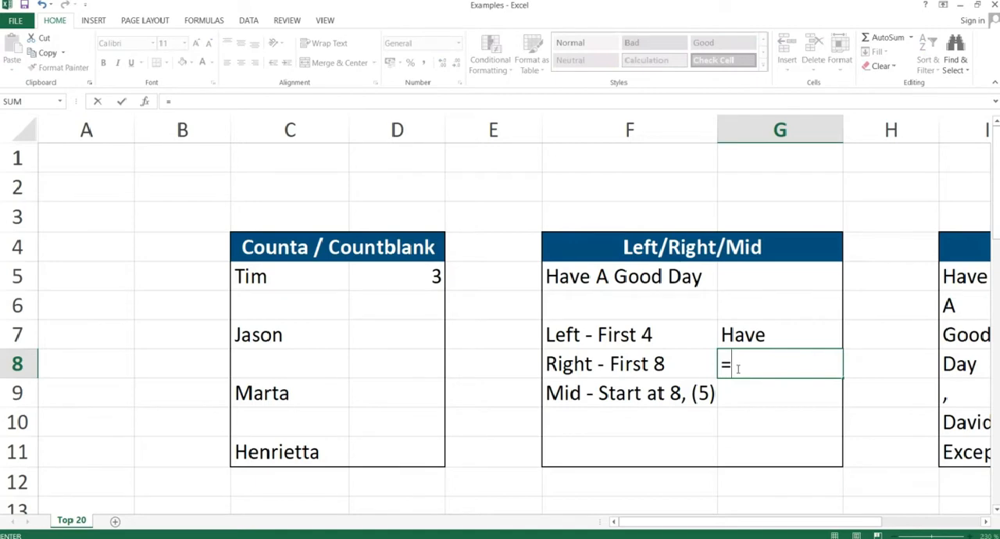
{"action": "type", "text": "right("}
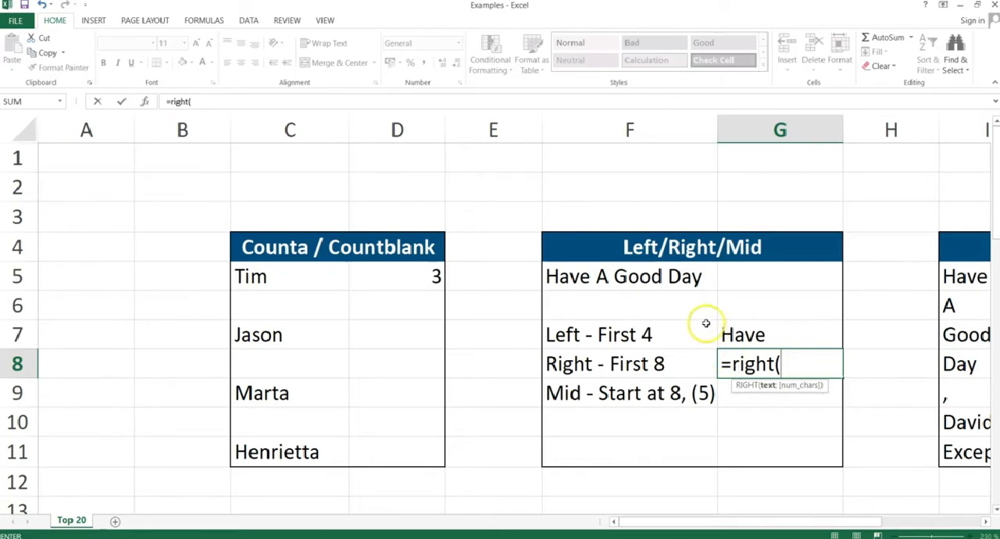
{"action": "left_click", "coordinate": [676, 278]}
{"action": "type", "text": ";"}
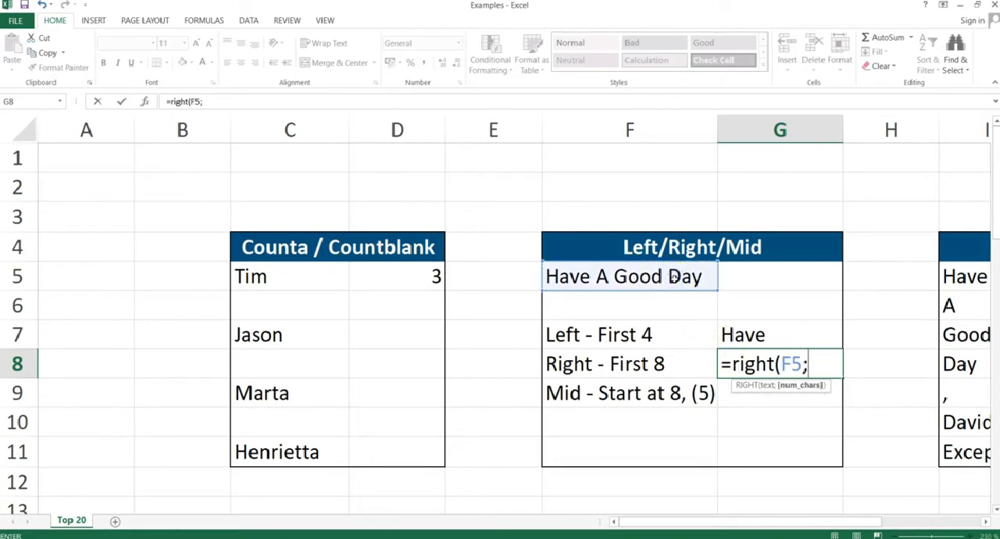
{"action": "type", "text": "8)"}
{"action": "key", "text": "Return"}
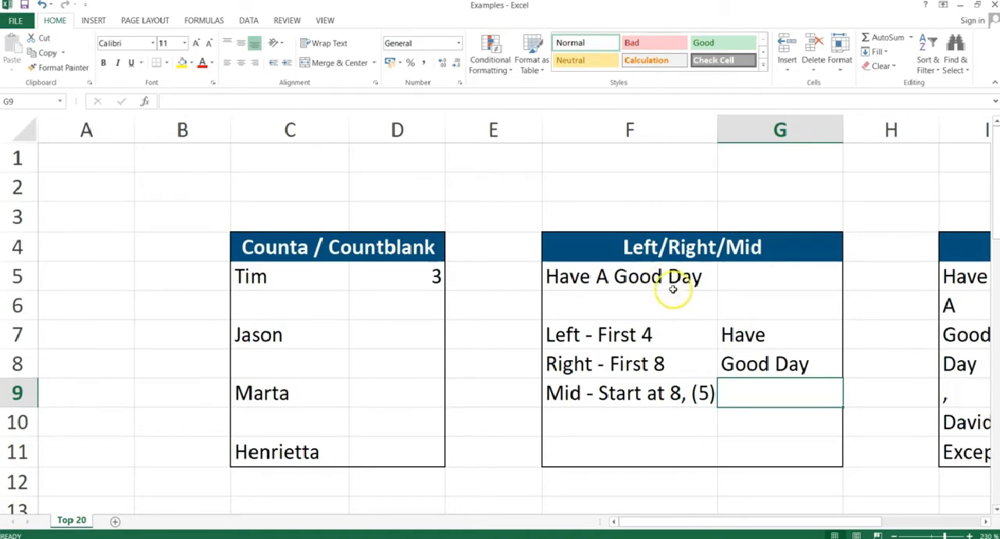
{"action": "left_click", "coordinate": [726, 364]}
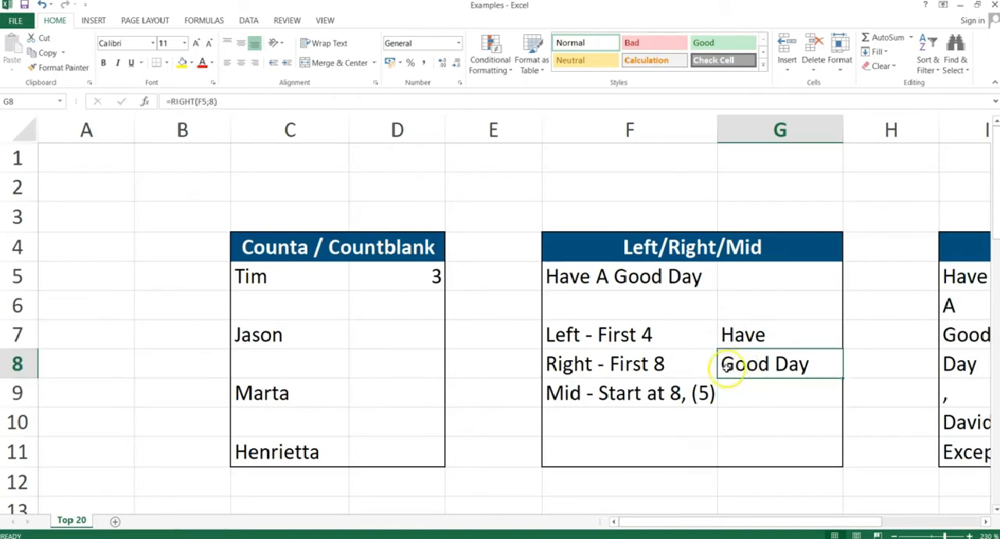
Extract 5 characters of F5 starting at position 8 by entering =MID(F5;8;5) in cell G9, and review the formula's arguments.
{"action": "left_click", "coordinate": [734, 389]}
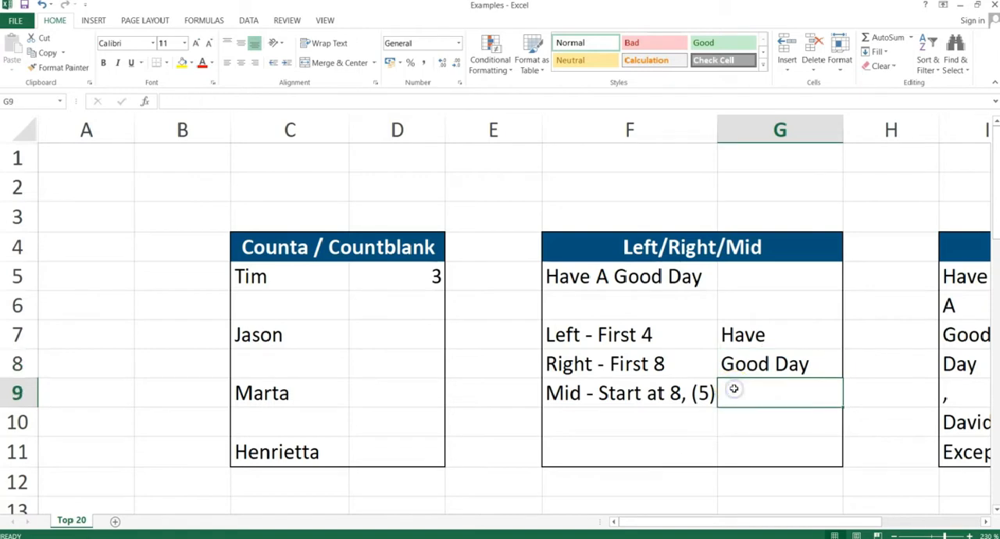
{"action": "type", "text": "=m"}
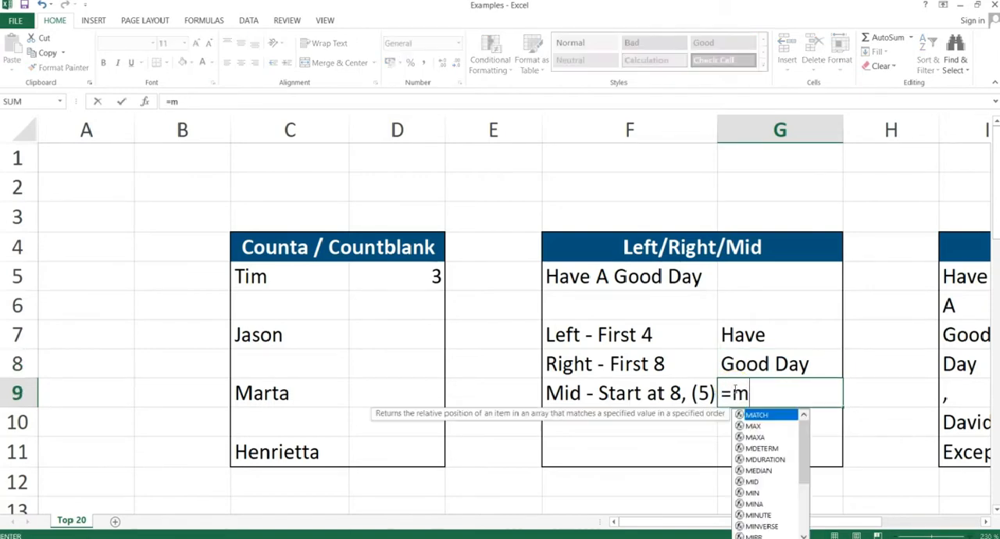
{"action": "type", "text": "id("}
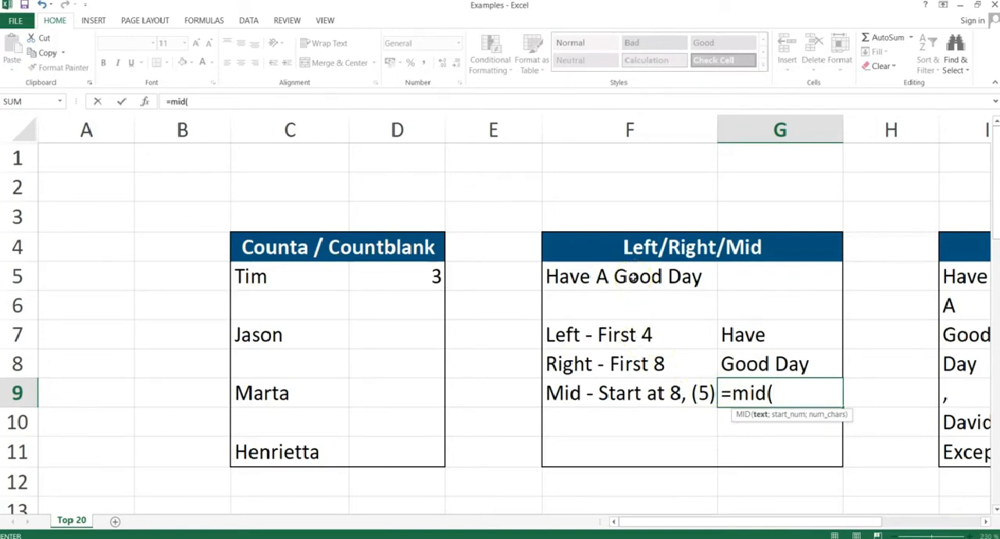
{"action": "left_click", "coordinate": [633, 277]}
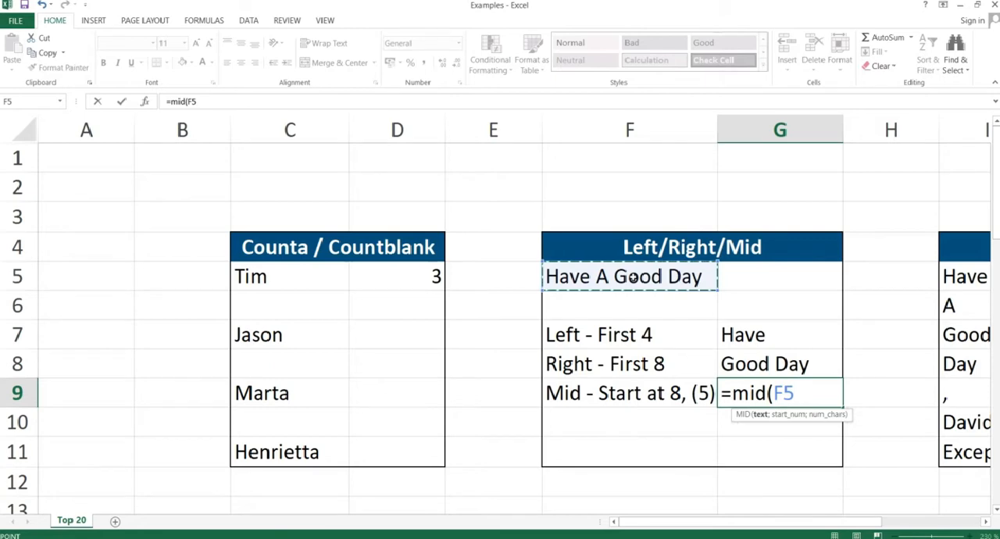
{"action": "type", "text": ";"}
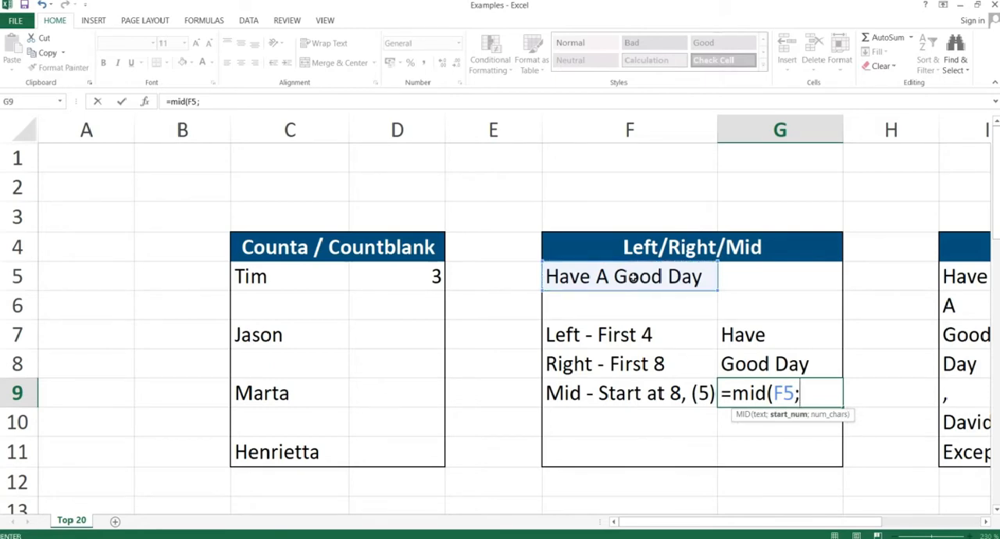
{"action": "type", "text": "8;"}
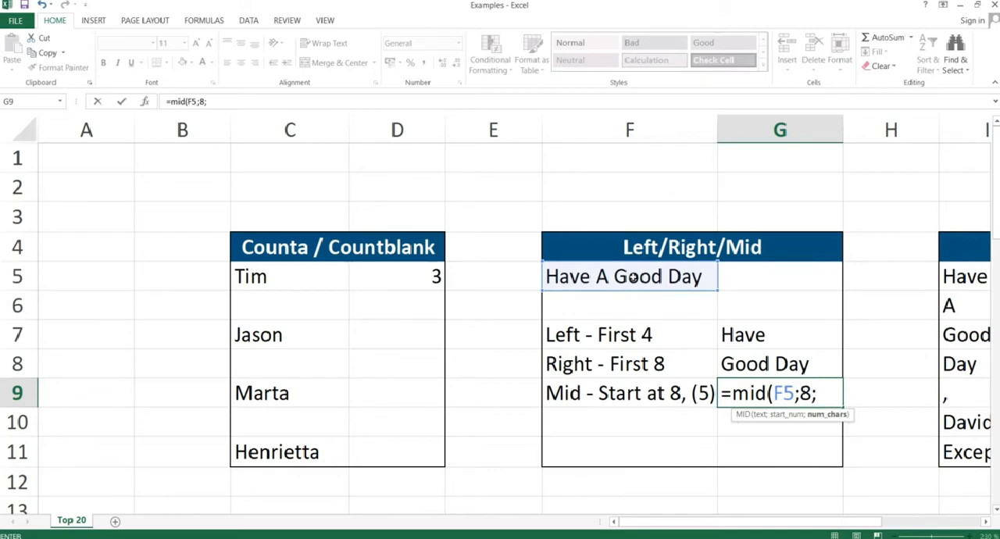
{"action": "type", "text": "5)"}
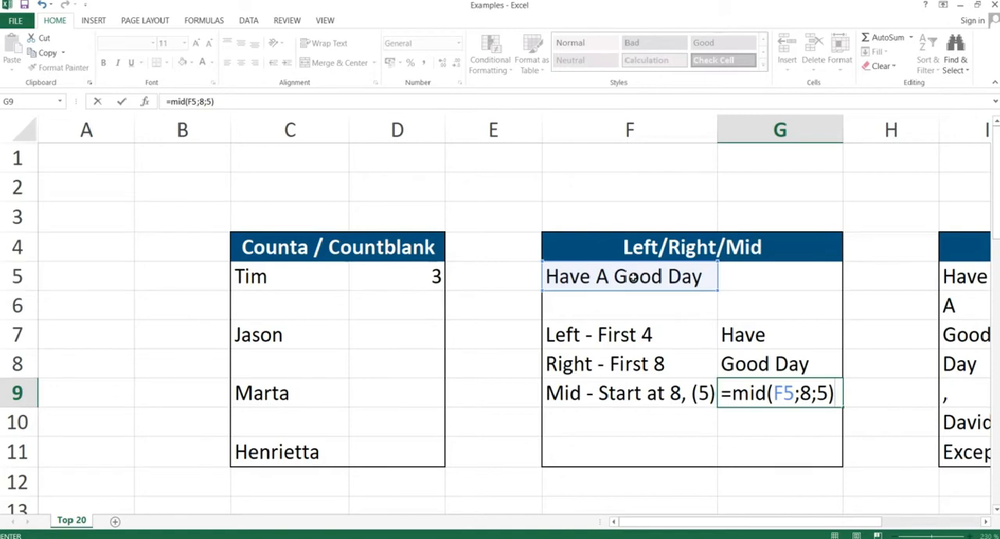
{"action": "key", "text": "Return"}
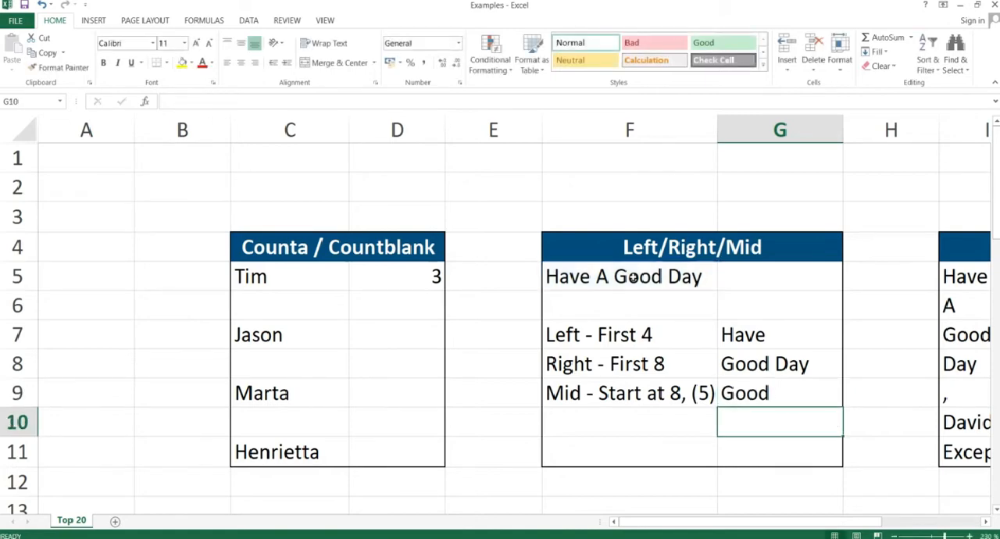
{"action": "double_click", "coordinate": [762, 394]}
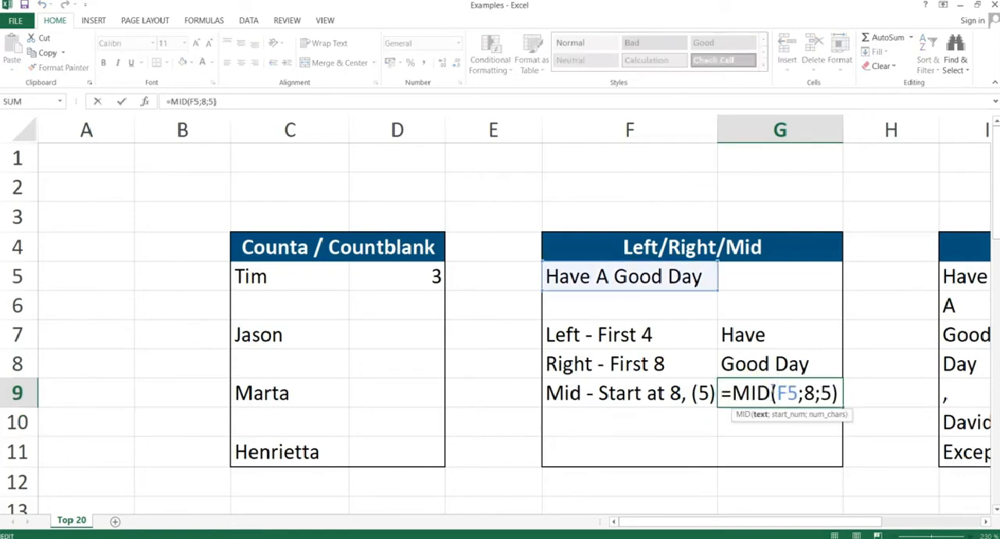
{"action": "key", "text": "Return"}
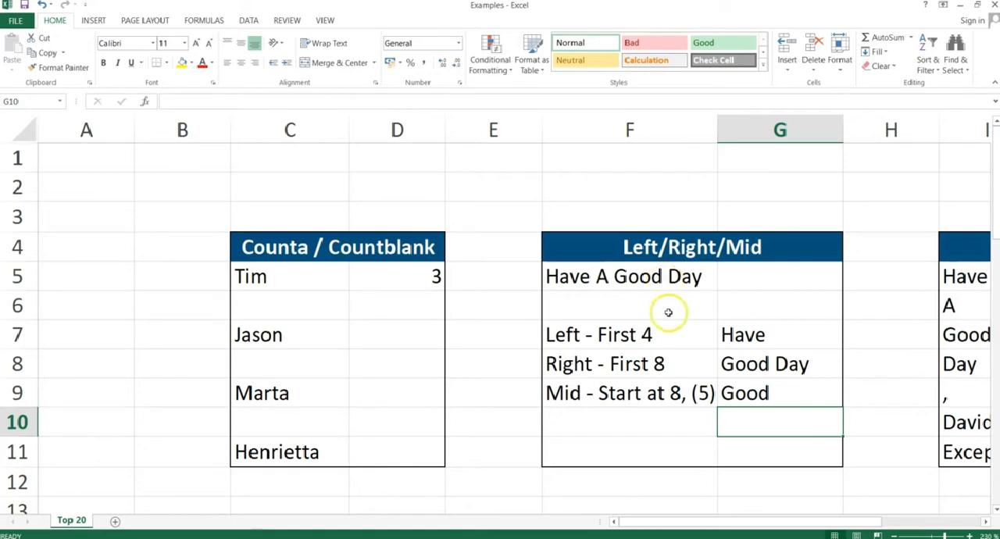
{"action": "left_click", "coordinate": [748, 395]}
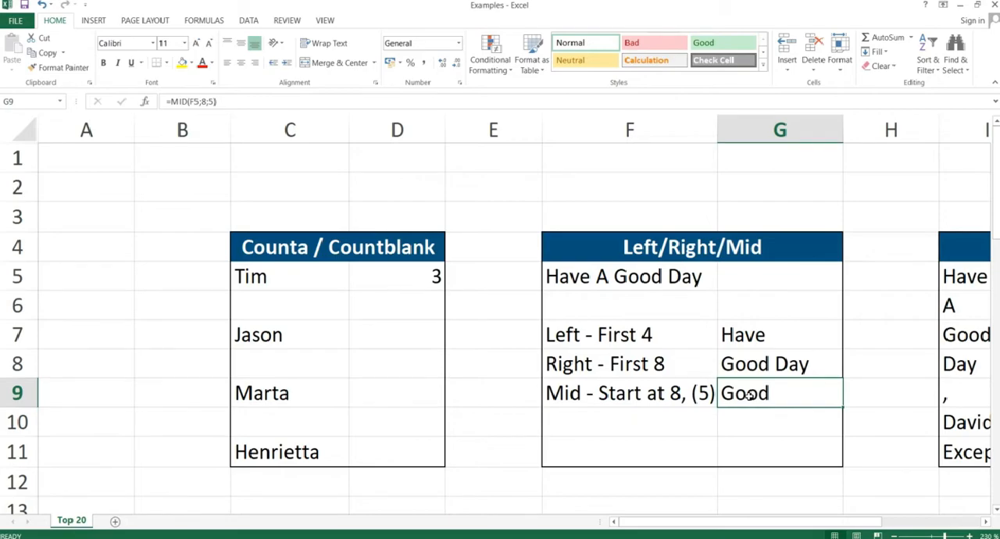
Switch to the PowerPoint slide show, advance to the Len slide, and return to the Excel workbook.
{"action": "key", "text": "alt+Tab"}
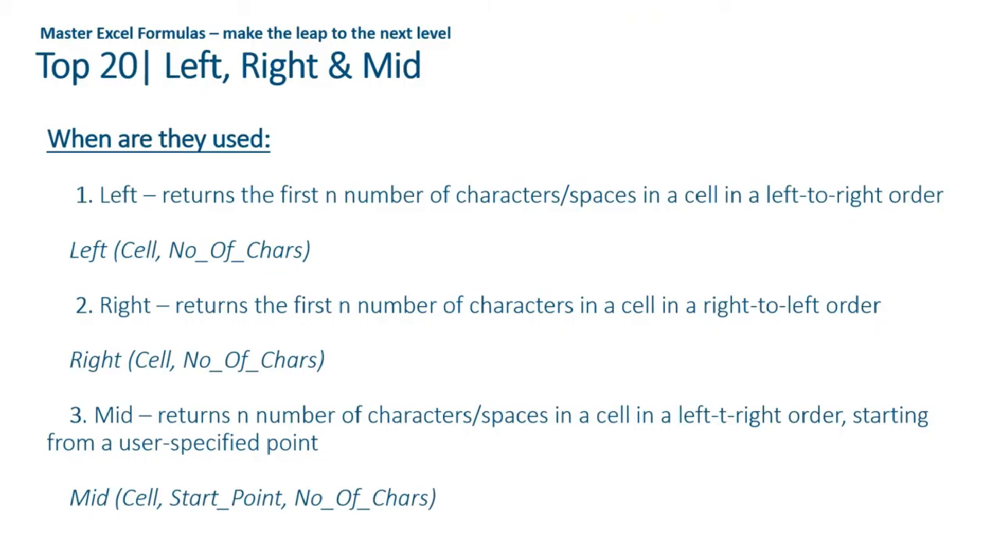
{"action": "key", "text": "Right"}
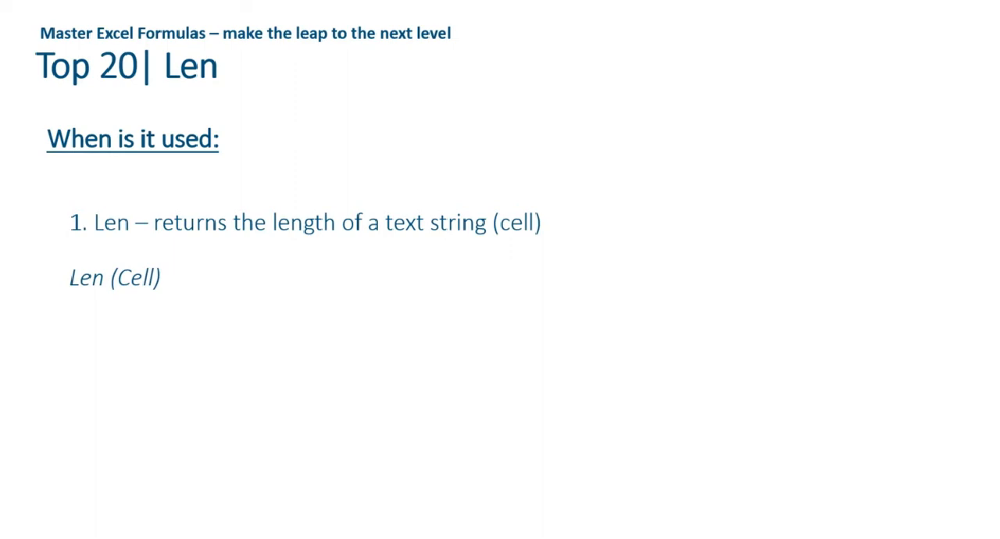
{"action": "key", "text": "alt+Tab"}
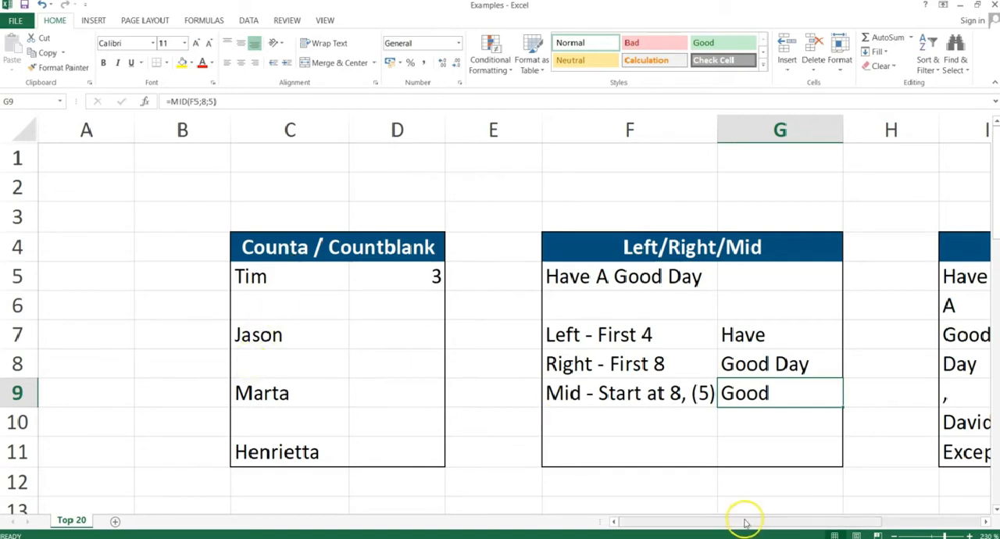
Count the characters of the first word in the Len table by entering =LEN(I5) in cell J5.
{"action": "left_click_drag", "start_coordinate": [747, 522], "coordinate": [851, 518]}
{"action": "left_click", "coordinate": [808, 281]}
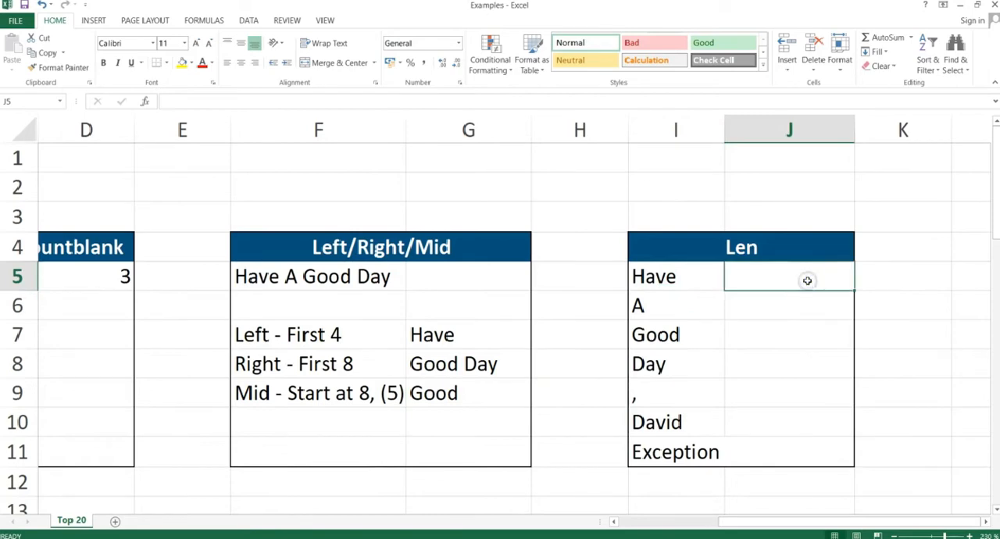
{"action": "type", "text": "=len("}
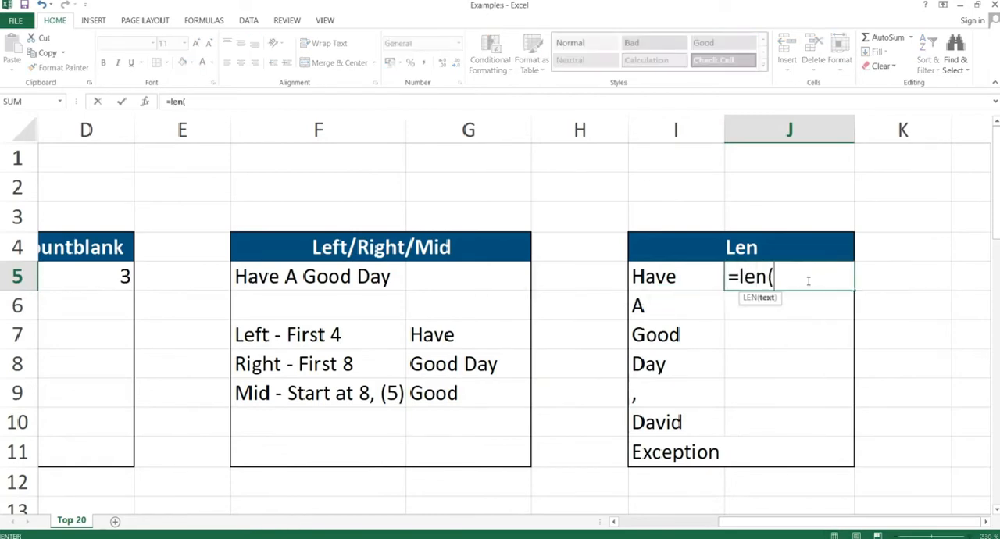
{"action": "key", "text": "Left"}
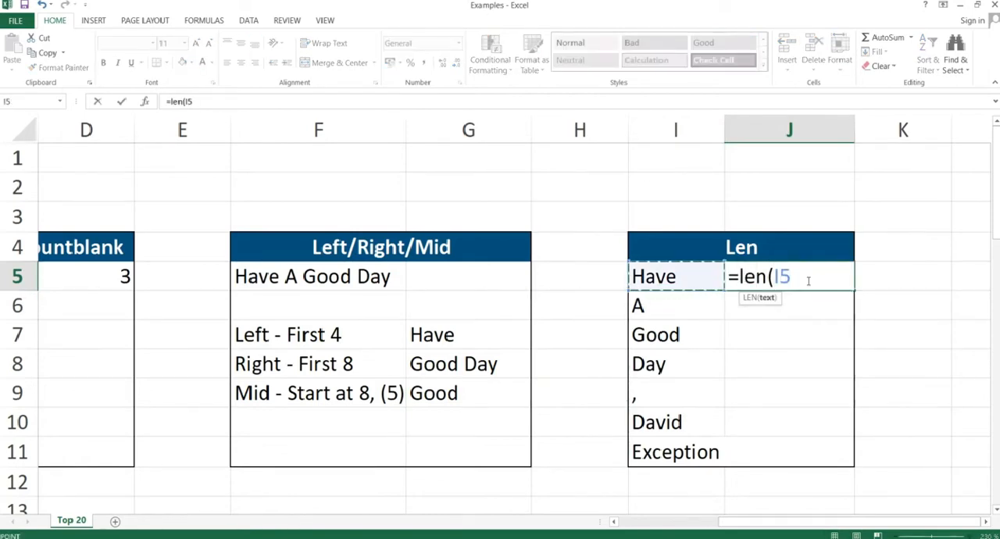
{"action": "type", "text": ")"}
{"action": "key", "text": "Return"}
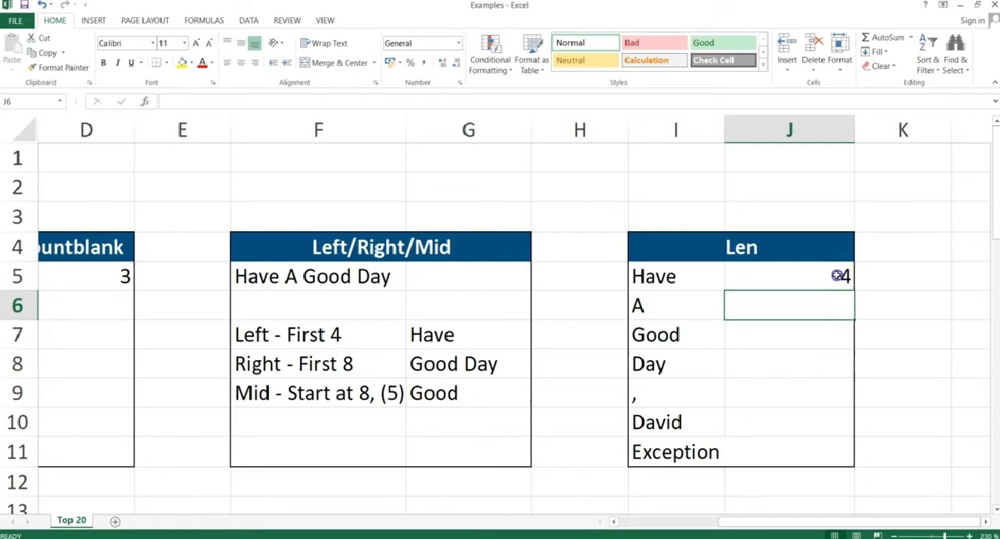
Copy the LEN formula from J5 down to J11, pasting formulas only, and check the result beside Exception.
{"action": "left_click", "coordinate": [838, 276]}
{"action": "key", "text": "ctrl+c"}
{"action": "key", "text": "shift+Down"}
{"action": "key", "text": "shift+Down"}
{"action": "key", "text": "shift+Down"}
{"action": "key", "text": "shift+Down"}
{"action": "key", "text": "shift+Down"}
{"action": "key", "text": "shift+Down"}
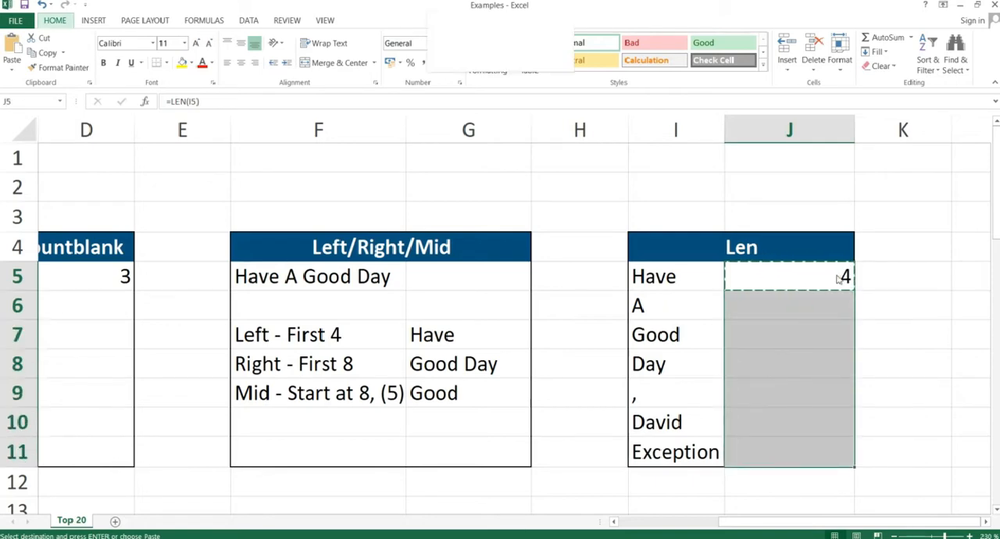
{"action": "key", "text": "ctrl+alt+v"}
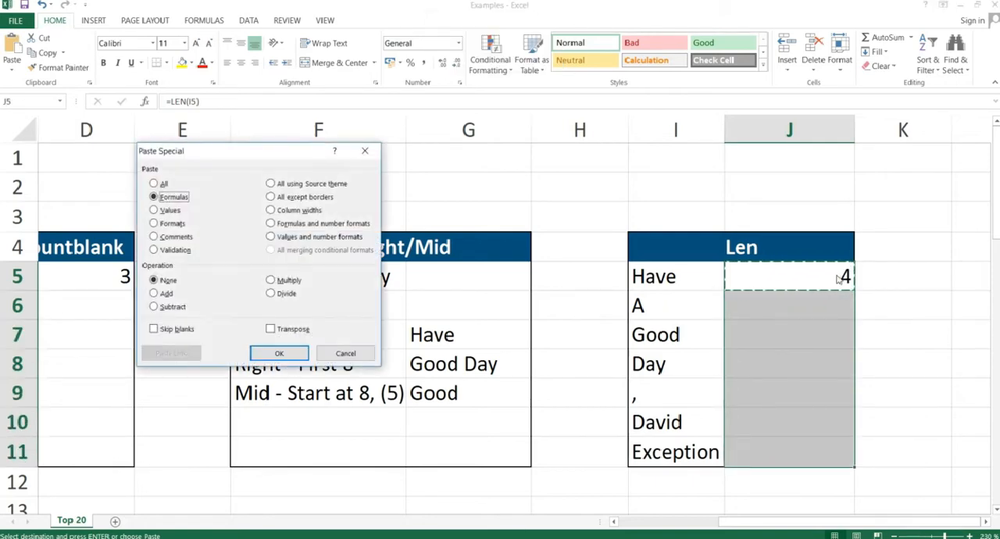
{"action": "key", "text": "Return"}
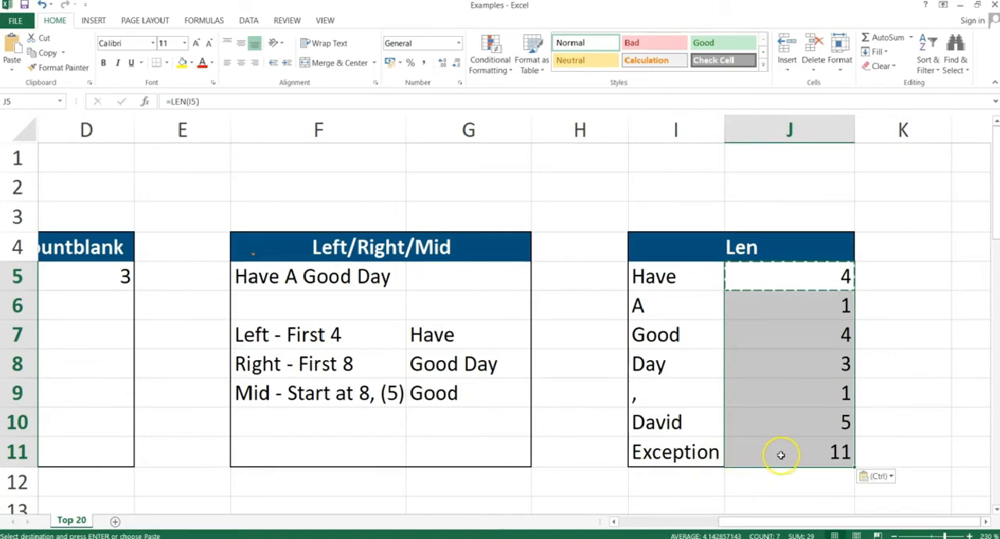
{"action": "left_click", "coordinate": [821, 454]}
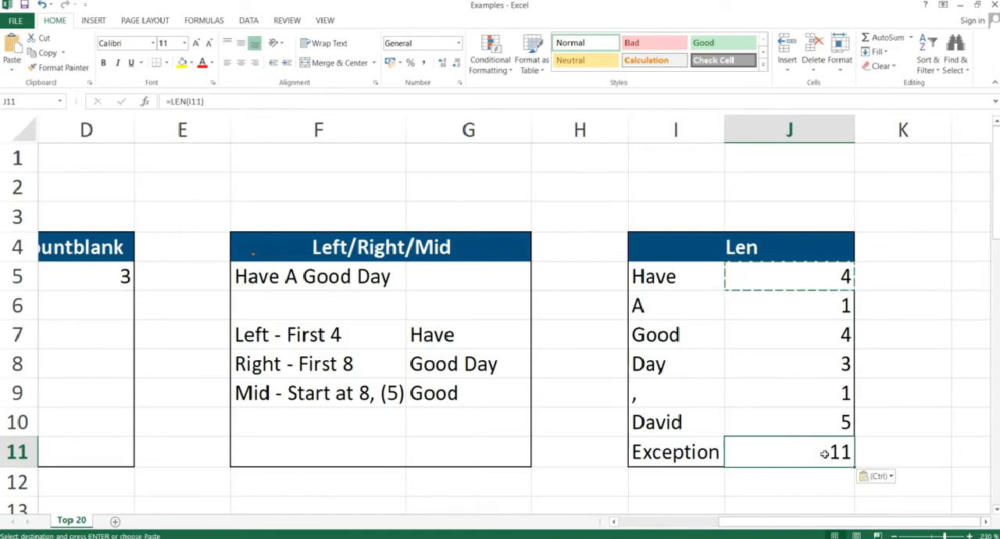
Switch to the PowerPoint slide show and advance from the Len slide to the Days & Networkdays slide.
{"action": "key", "text": "alt+Tab"}
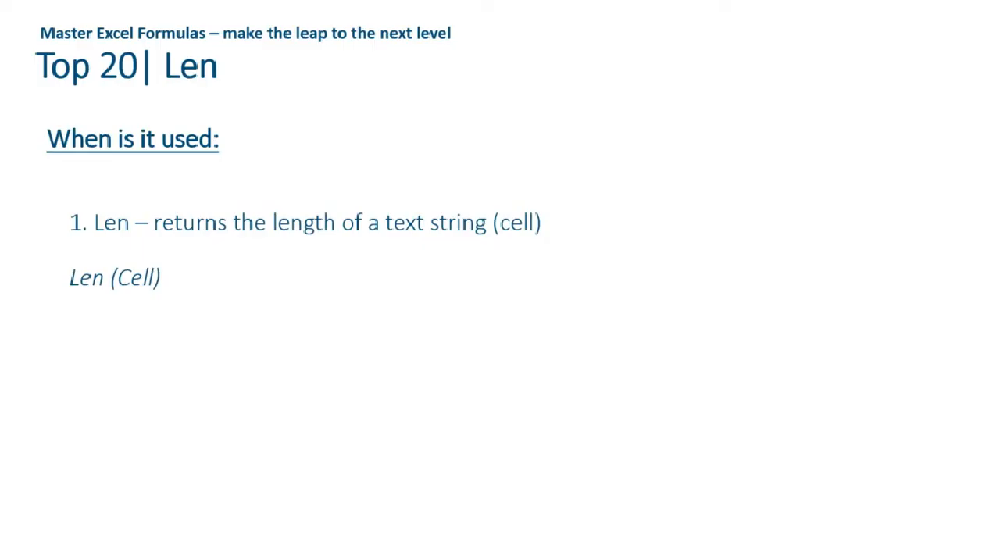
{"action": "key", "text": "Right"}
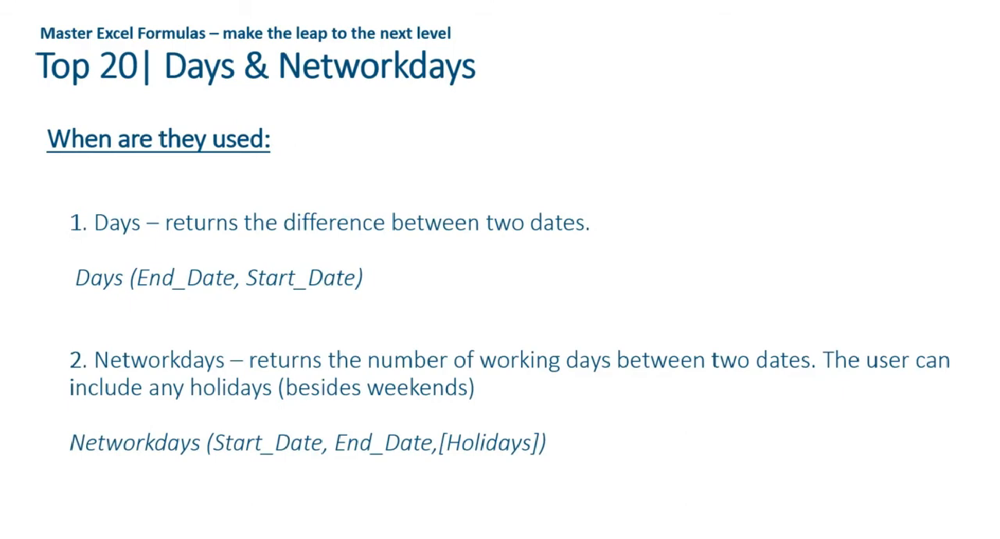
{"action": "left_click", "coordinate": [776, 461]}
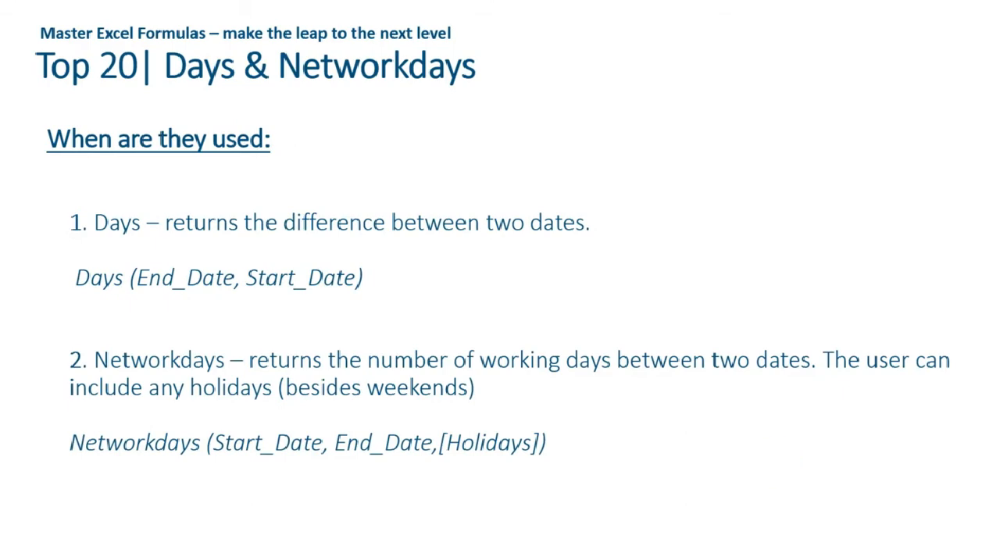
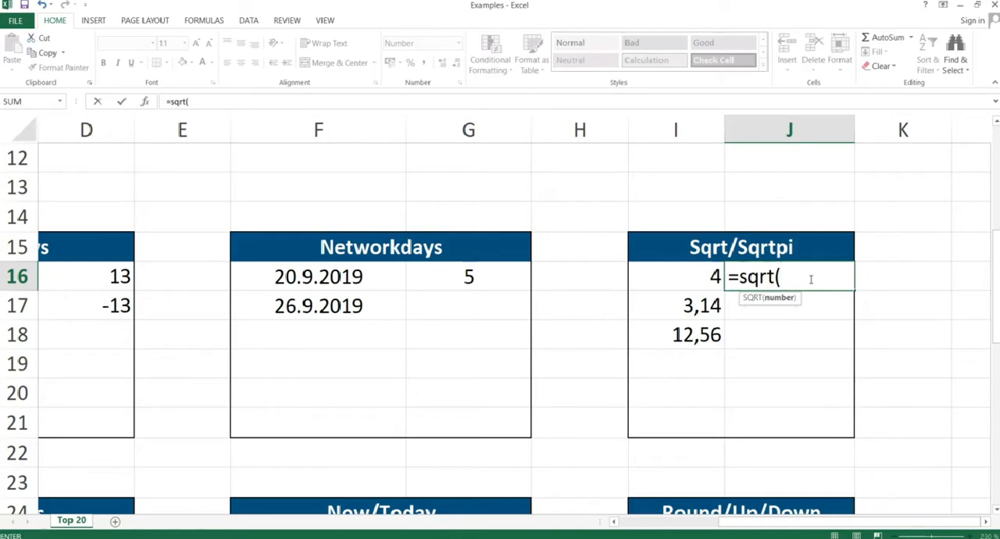
Complete =SQRT(I16) in J16 of the Sqrt/Sqrtpi table and display the result without decimals.
{"action": "key", "text": "Left"}
{"action": "type", "text": ")"}
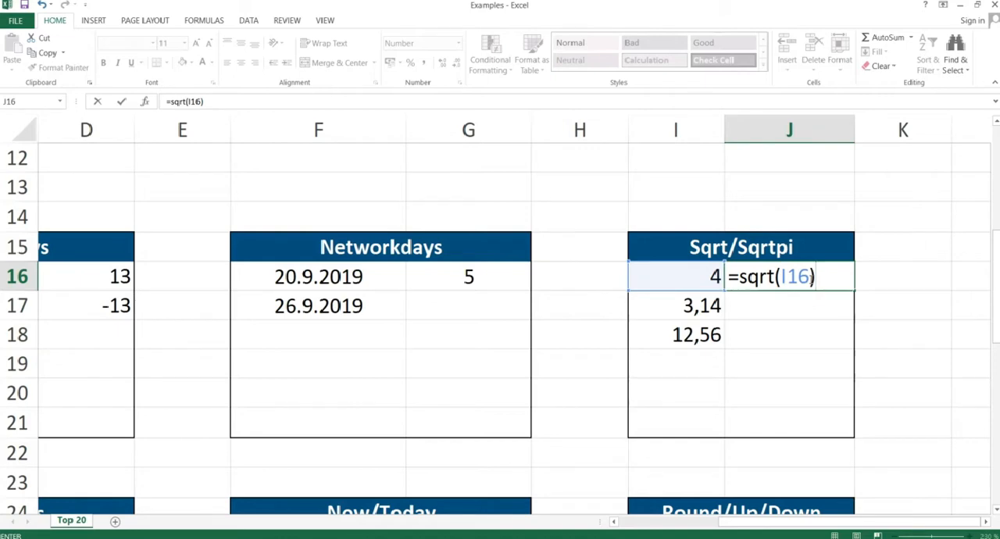
{"action": "key", "text": "Return"}
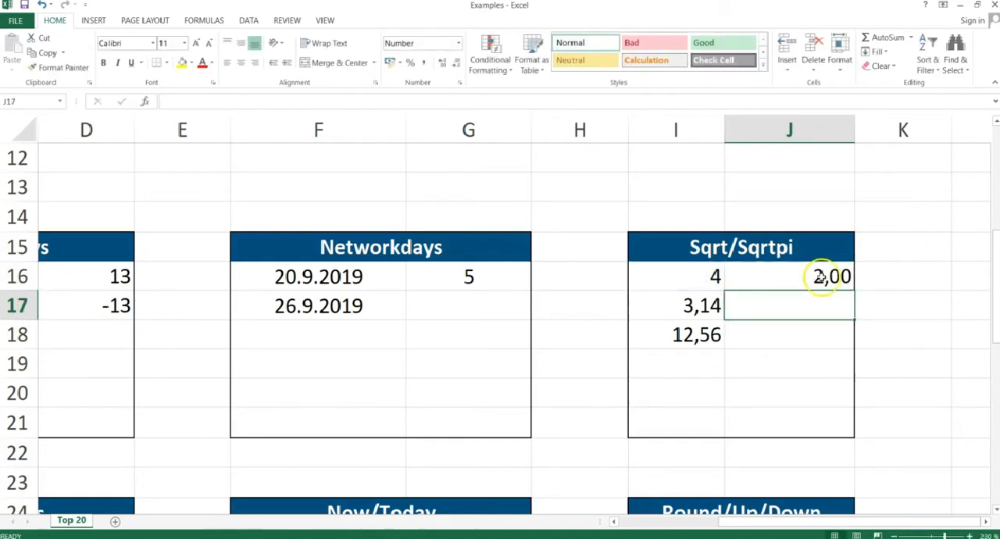
{"action": "left_click", "coordinate": [826, 278]}
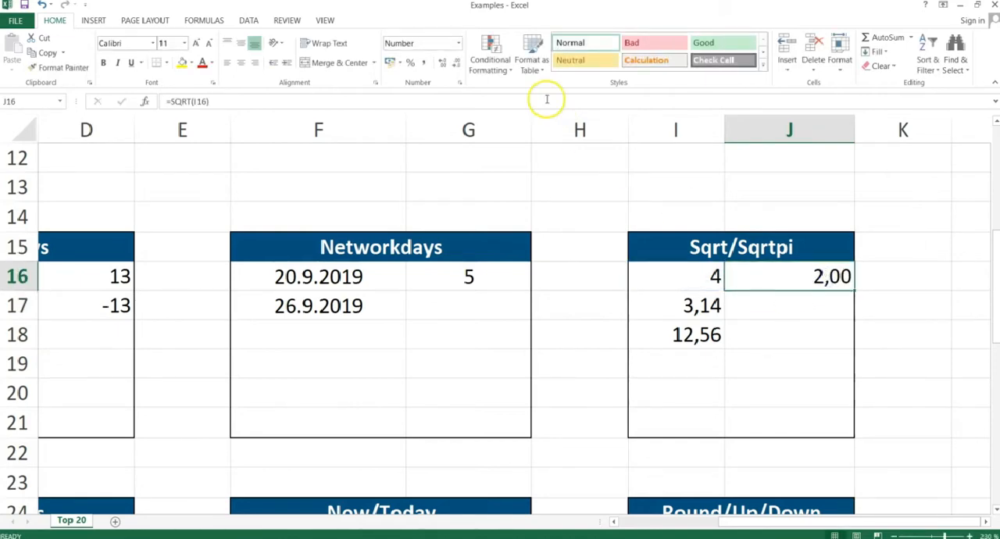
{"action": "left_click", "coordinate": [458, 62]}
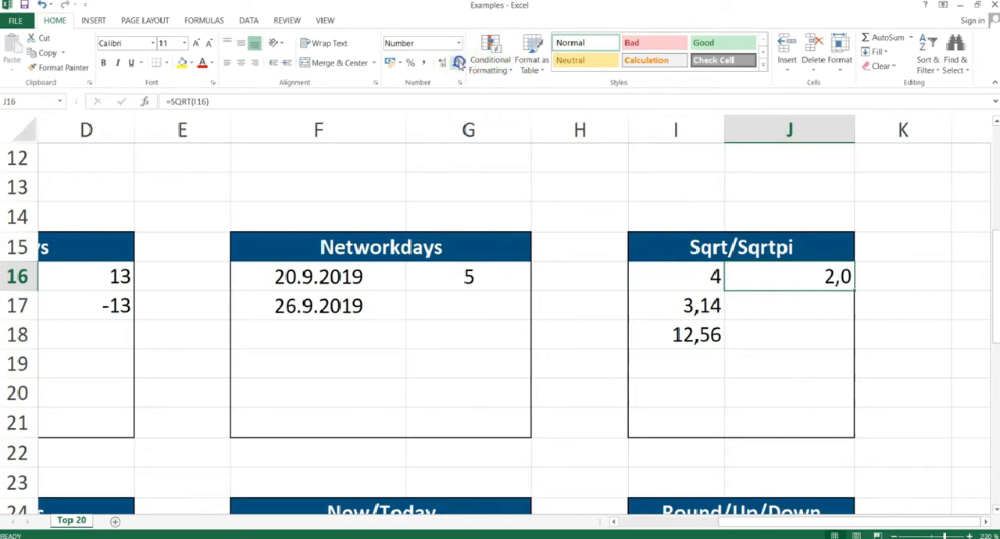
{"action": "left_click", "coordinate": [458, 62]}
Copy the SQRT formula from J16 down to J18, pasting formulas only, and check the formula in J17.
{"action": "key", "text": "ctrl+c"}
{"action": "key", "text": "shift+Down"}
{"action": "key", "text": "shift+Down"}
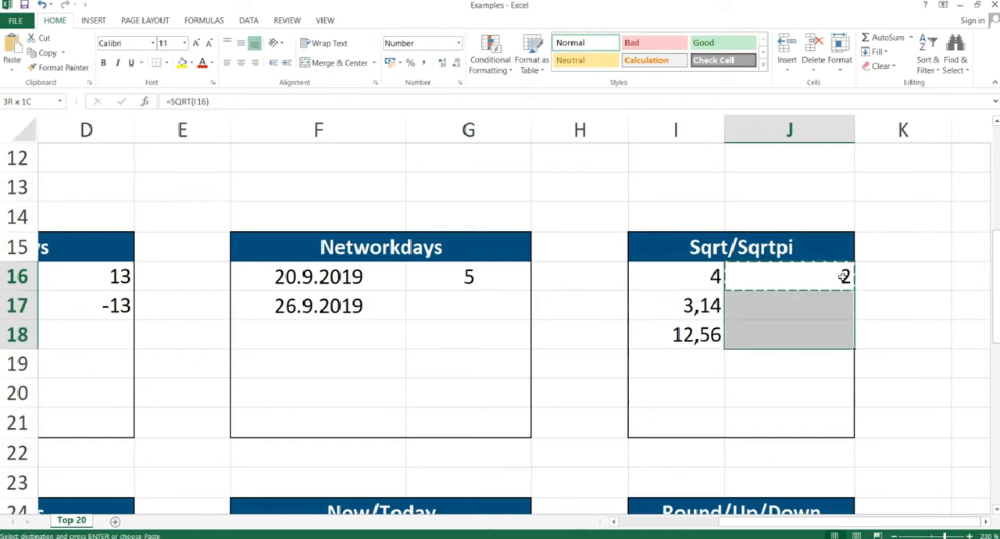
{"action": "key", "text": "ctrl+alt+v"}
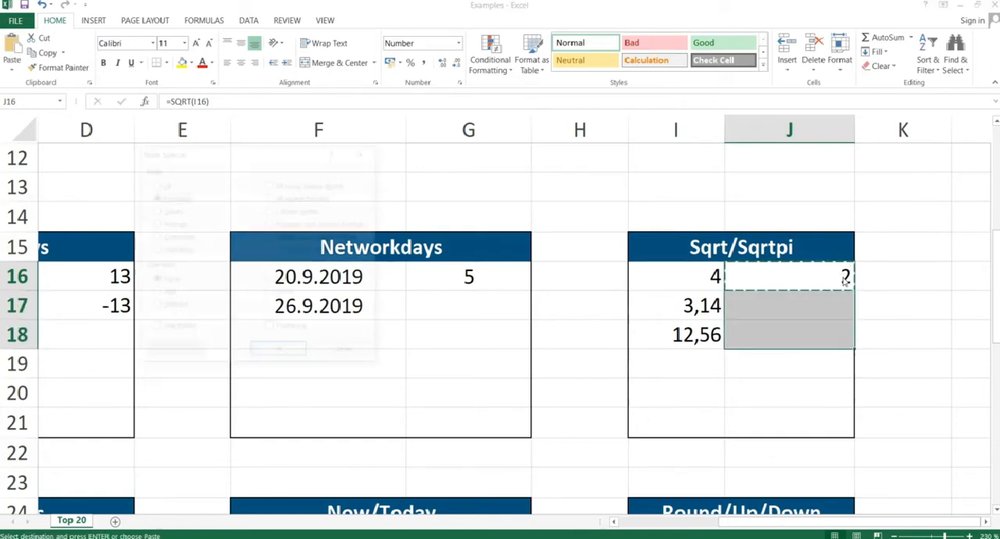
{"action": "key", "text": "Return"}
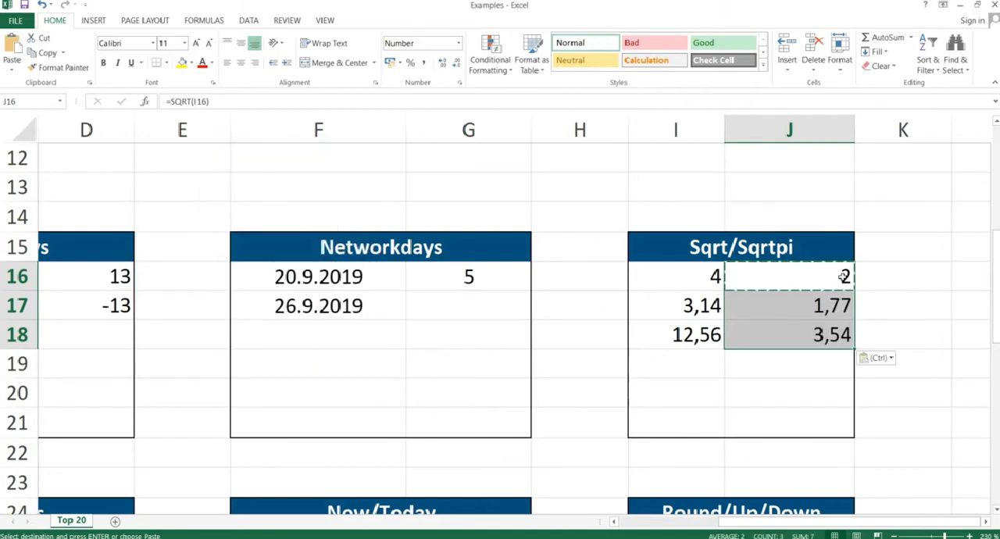
{"action": "left_click", "coordinate": [825, 313]}
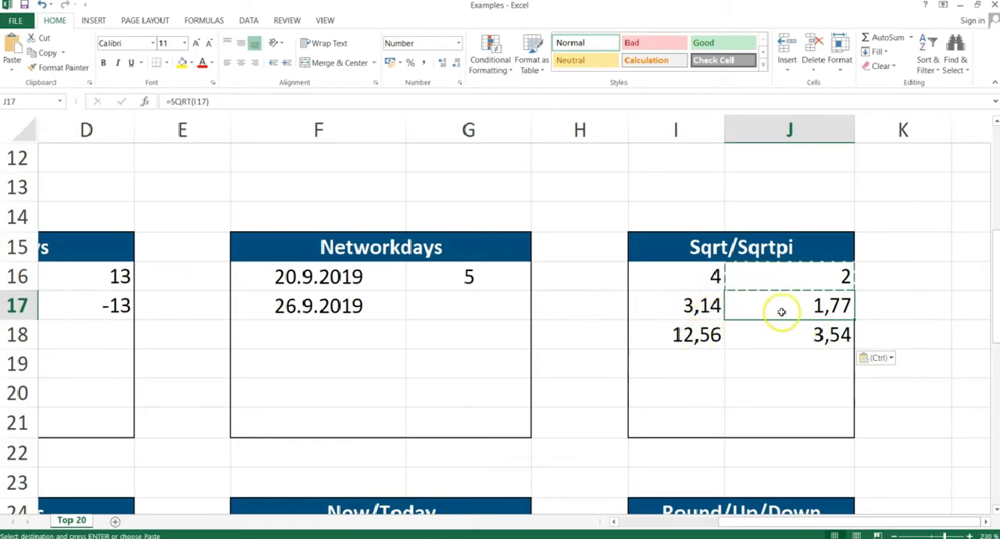
Clear the SQRT formulas from J16:J18.
{"action": "left_click_drag", "start_coordinate": [795, 279], "coordinate": [798, 328]}
{"action": "key", "text": "Delete"}
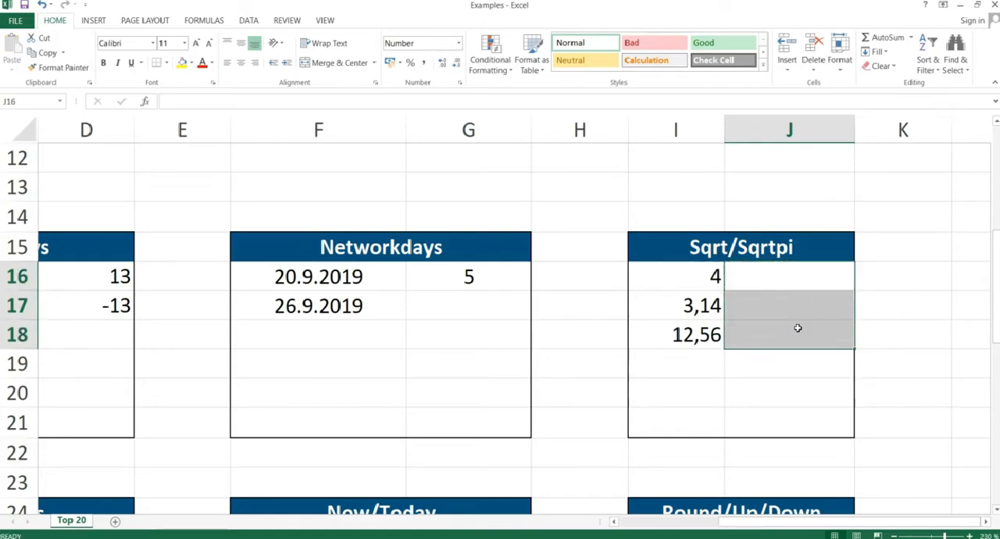
{"action": "left_click", "coordinate": [806, 279]}
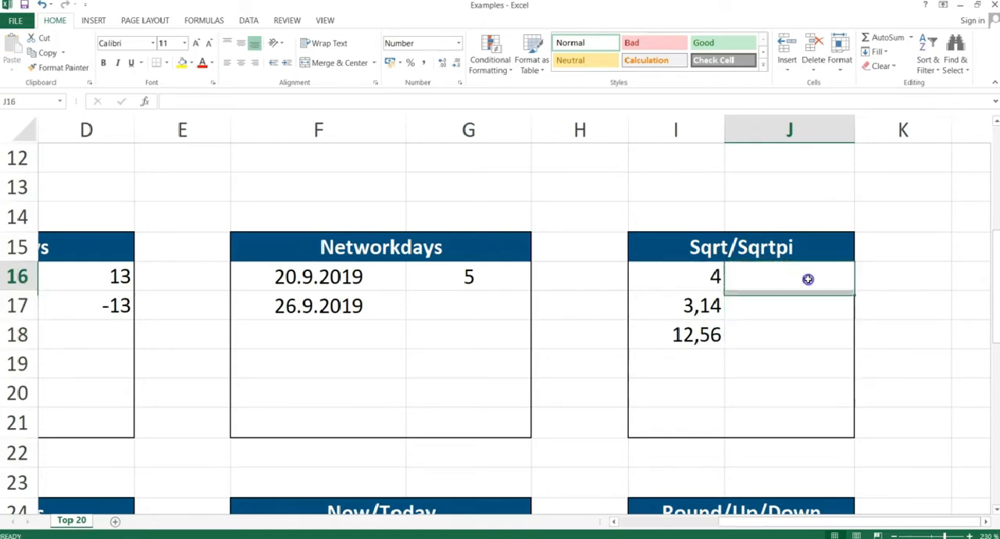
Calculate the square root of I18 multiplied by pi by entering =SQRTPI(I18) in cell J18.
{"action": "left_click", "coordinate": [796, 328]}
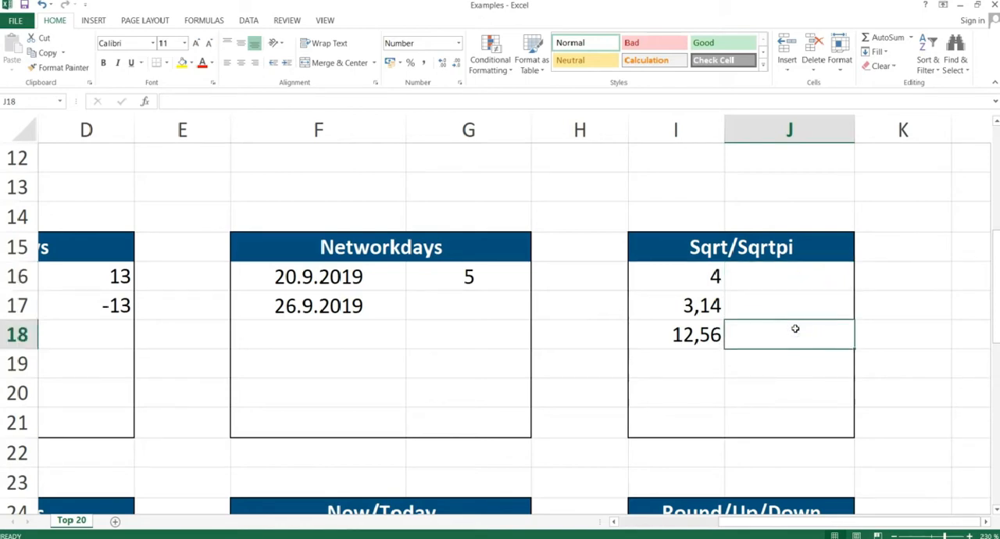
{"action": "type", "text": "=sqrt"}
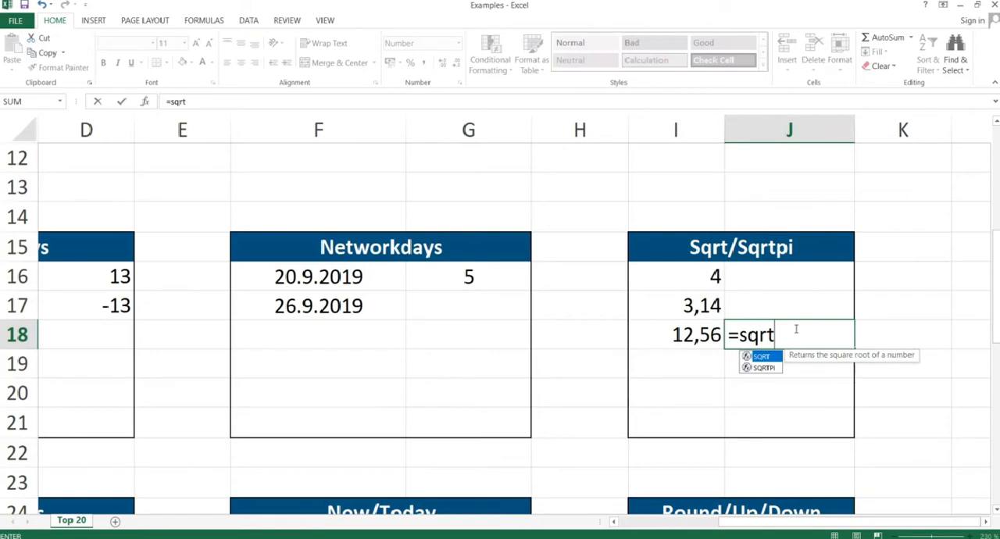
{"action": "type", "text": "pi("}
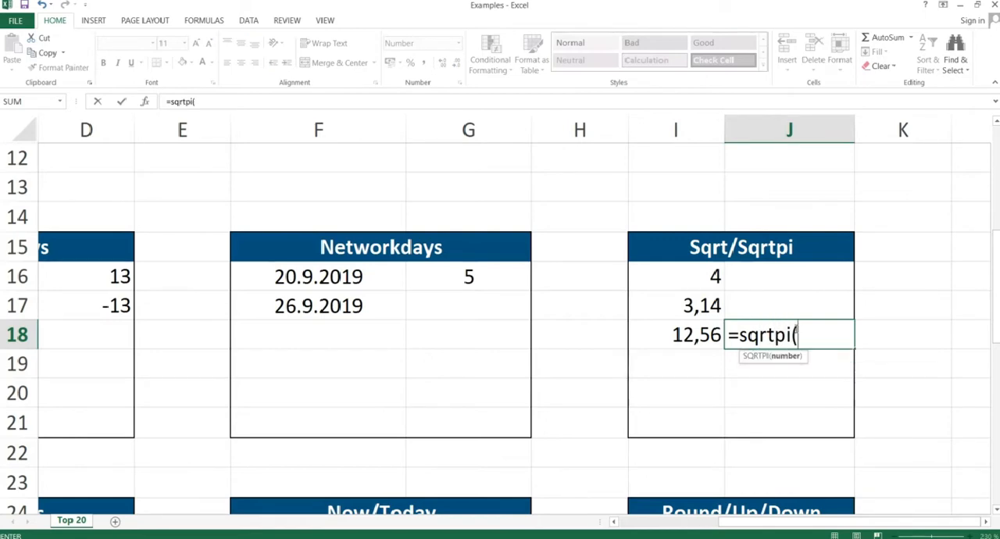
{"action": "key", "text": "Left"}
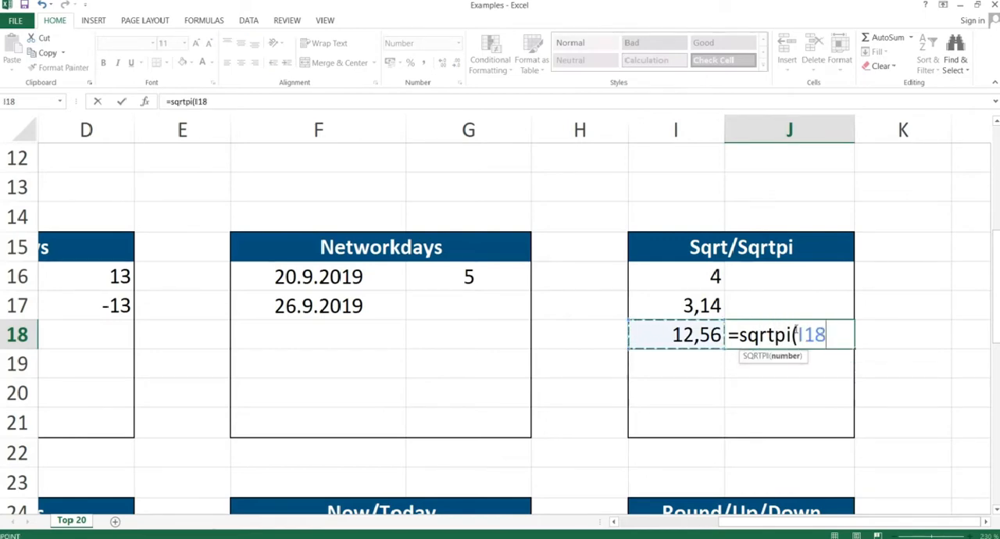
{"action": "type", "text": ")"}
{"action": "key", "text": "Return"}
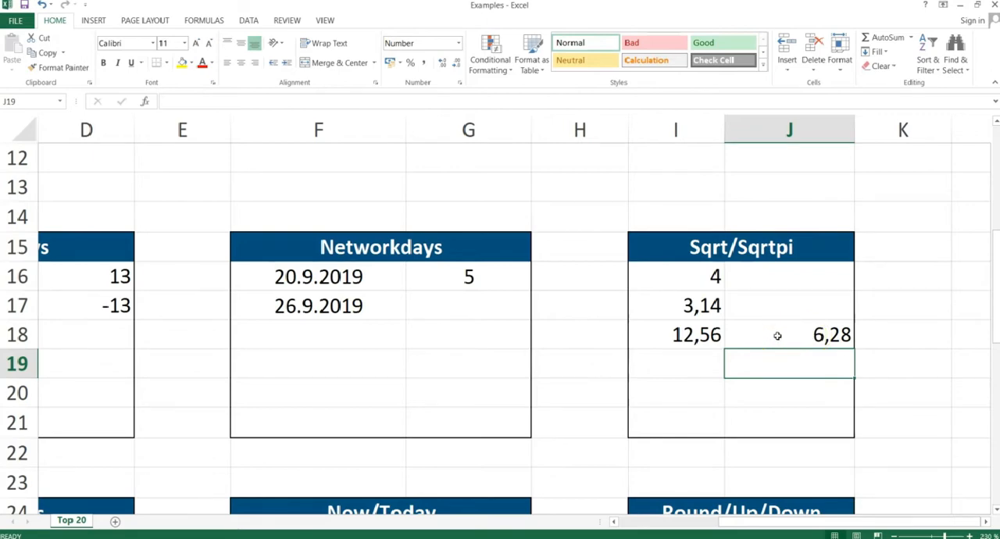
Multiply the number in I18 by the pi value in I17 by entering =I18*I17 in cell I19.
{"action": "left_click", "coordinate": [709, 364]}
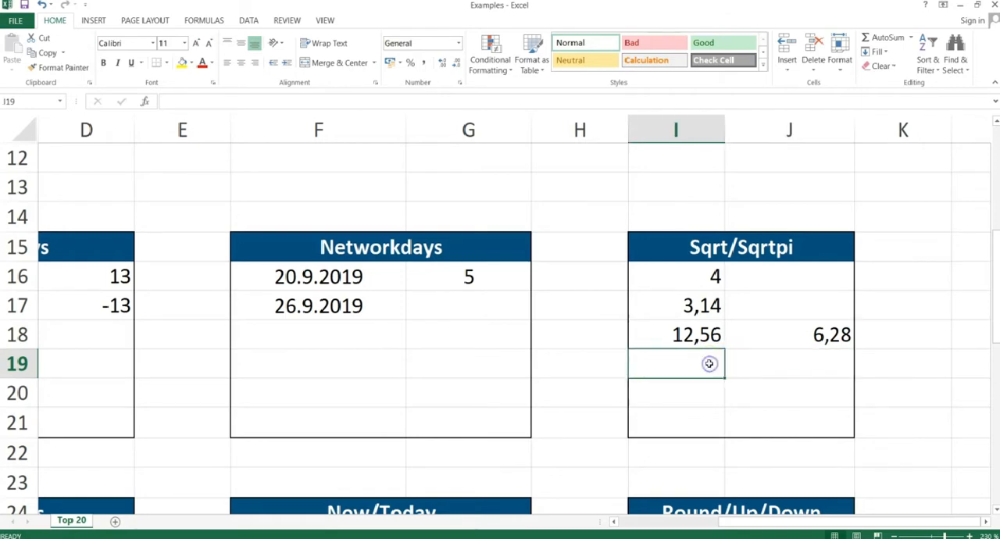
{"action": "type", "text": "="}
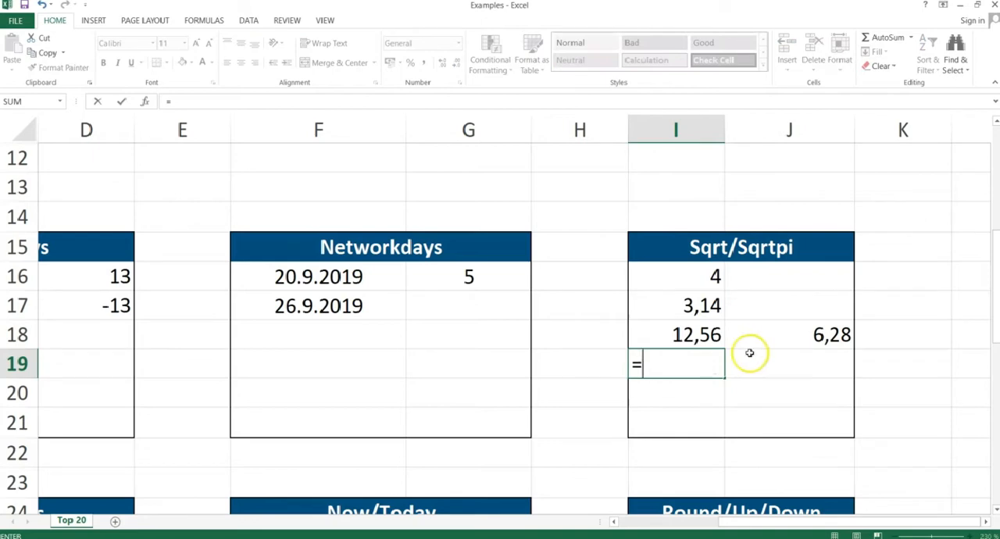
{"action": "left_click", "coordinate": [712, 335]}
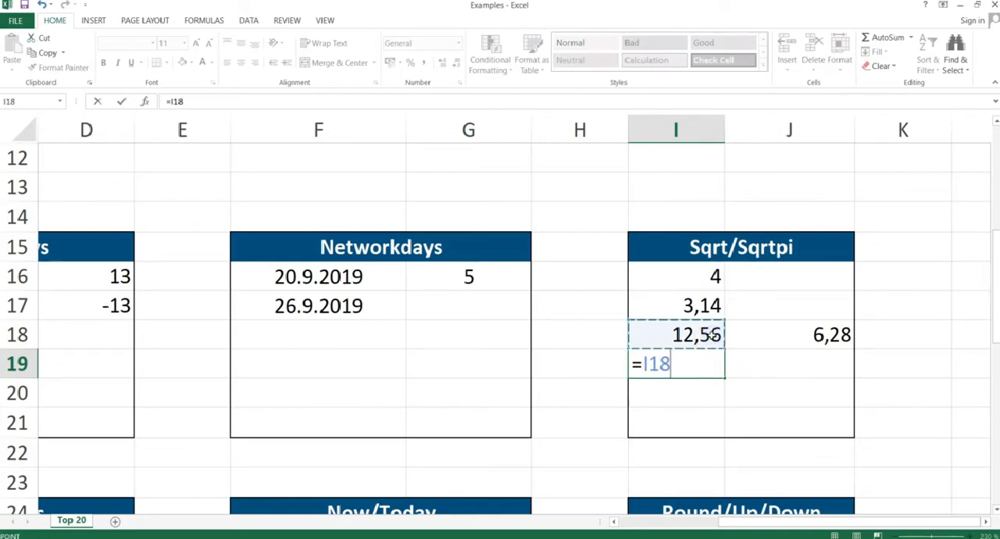
{"action": "type", "text": "*"}
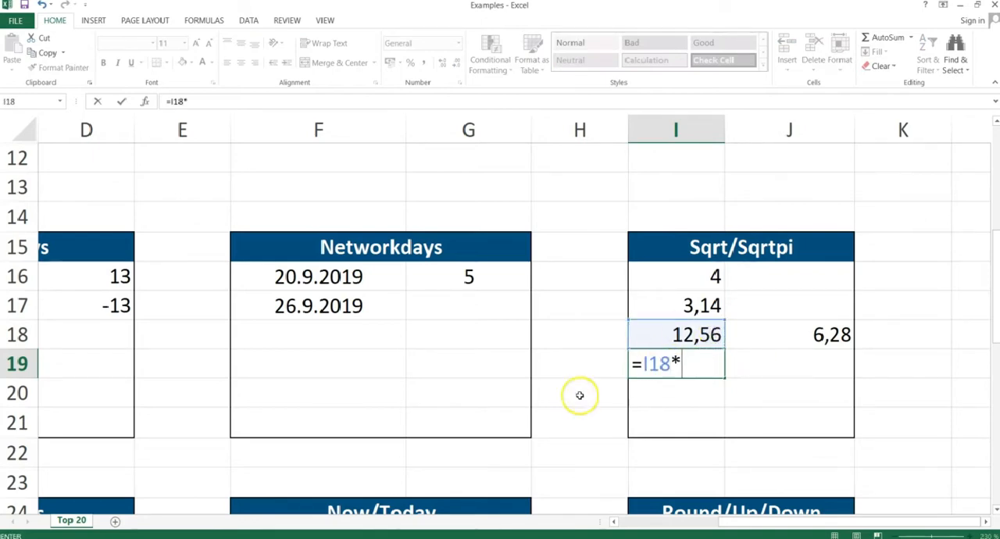
{"action": "left_click", "coordinate": [694, 305]}
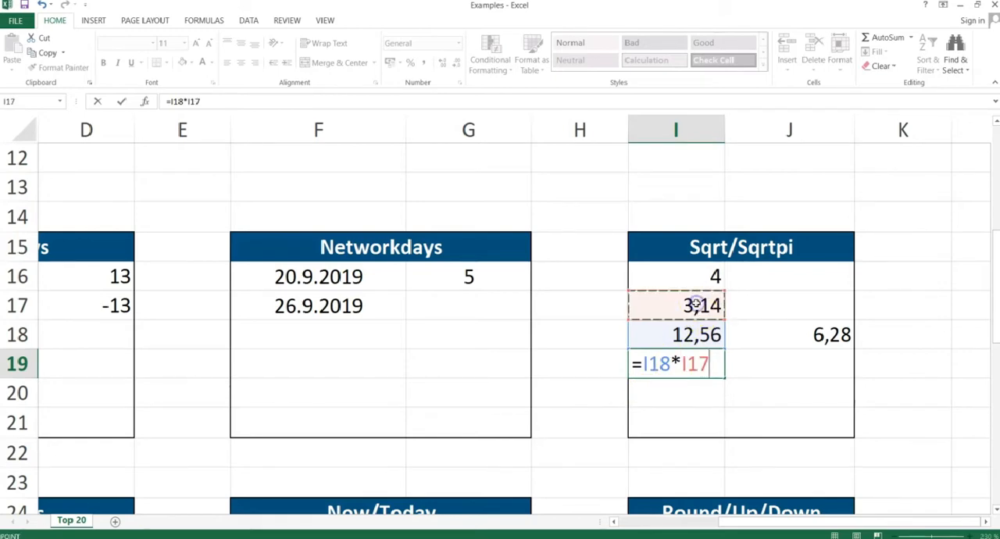
{"action": "key", "text": "Return"}
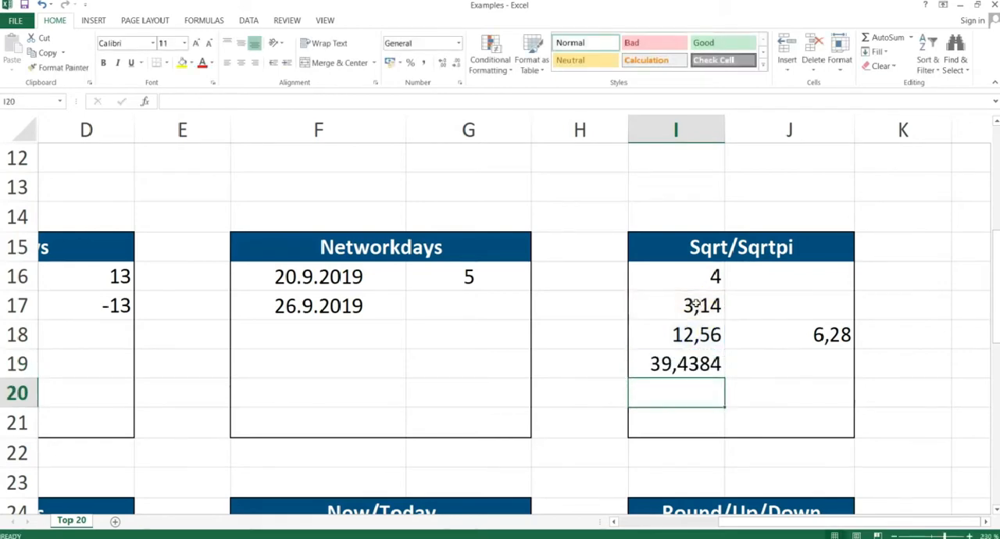
Cross-check the SQRTPI result by entering =SQRT(I19) in cell J19.
{"action": "left_click", "coordinate": [757, 361]}
{"action": "type", "text": "=sq"}
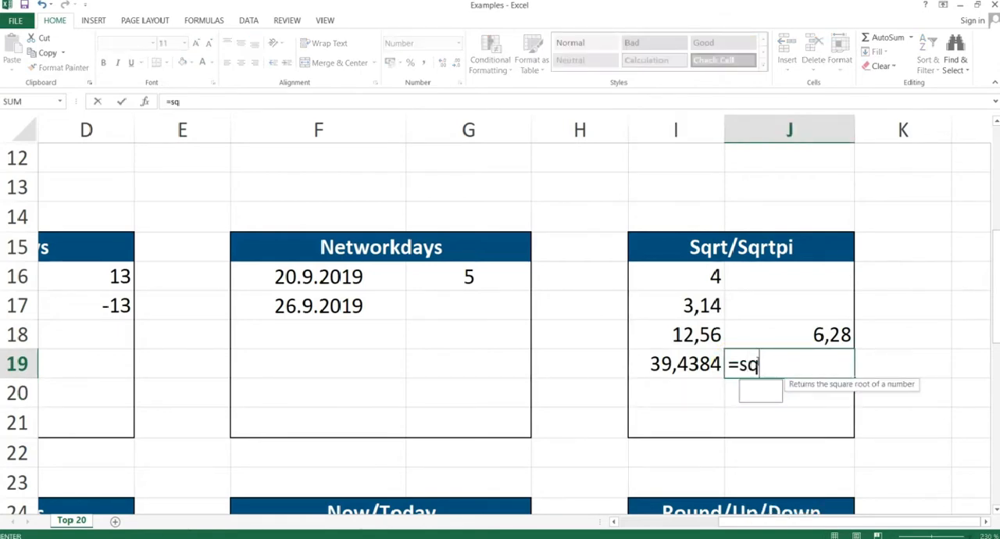
{"action": "type", "text": "rt("}
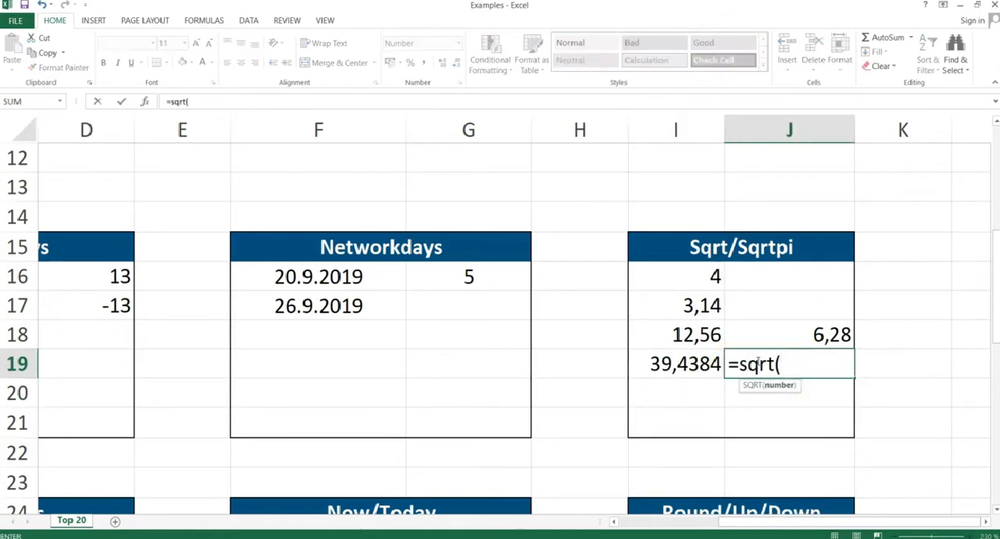
{"action": "left_click", "coordinate": [685, 364]}
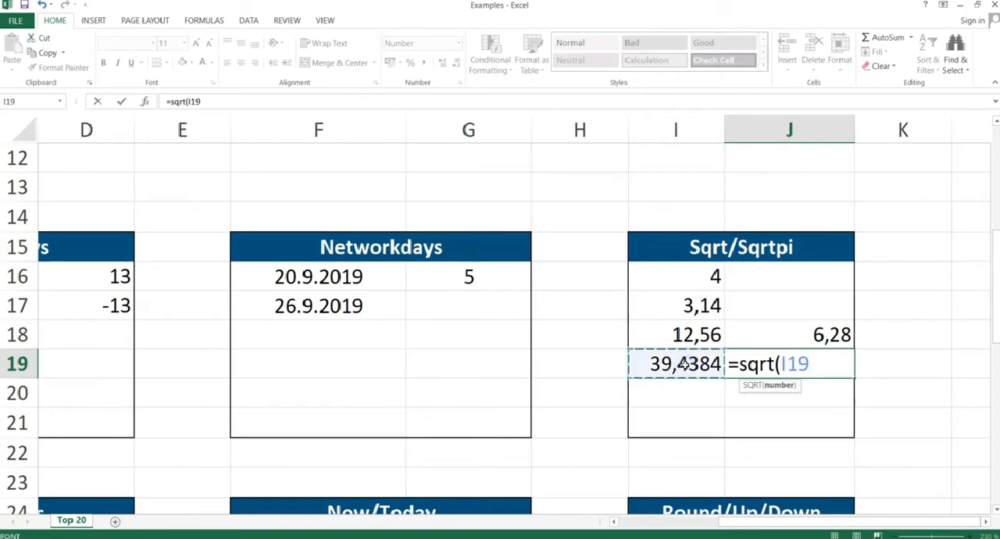
{"action": "type", "text": ")"}
{"action": "key", "text": "Return"}
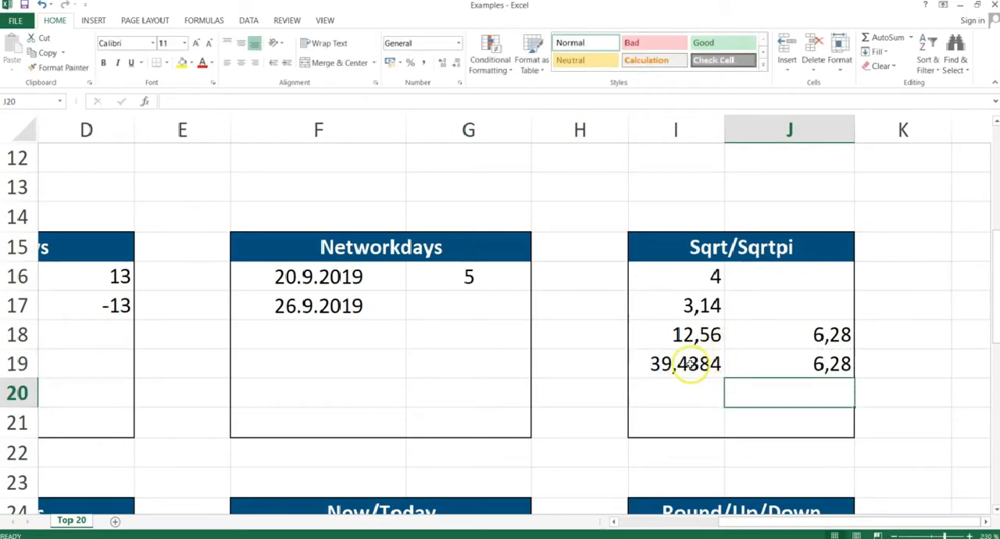
Clear the cross-check formulas from I19:J19.
{"action": "left_click", "coordinate": [706, 360]}
{"action": "left_click_drag", "start_coordinate": [706, 360], "coordinate": [754, 356]}
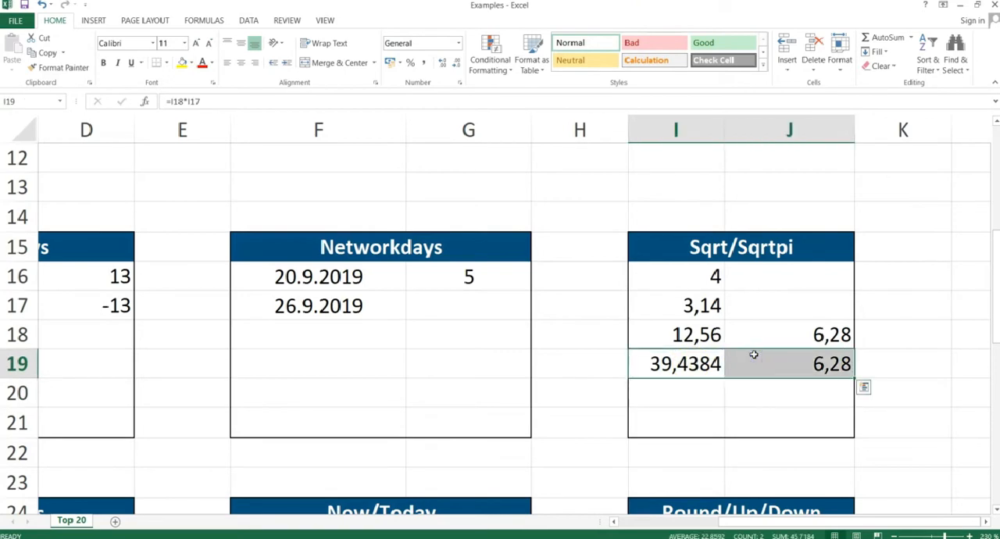
{"action": "key", "text": "Delete"}
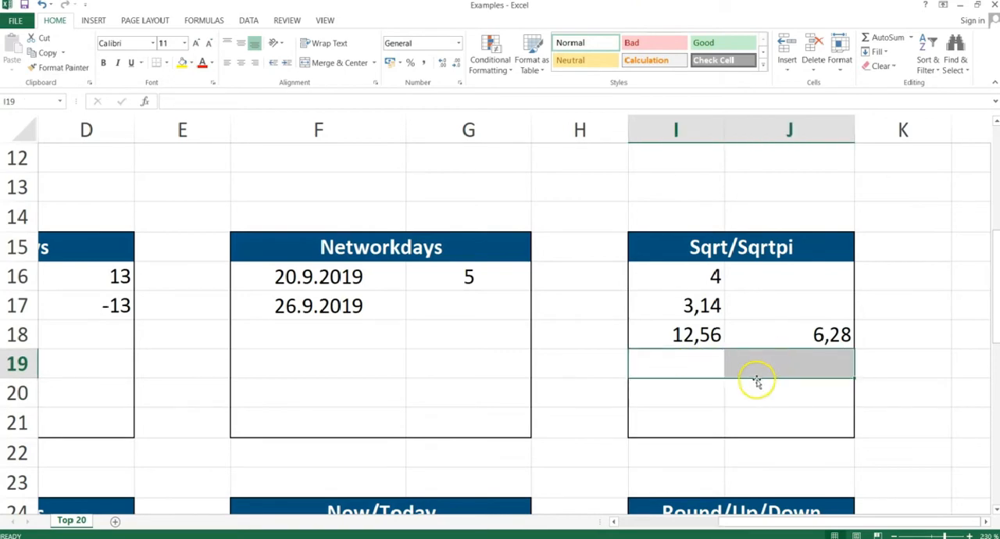
Switch to the PowerPoint slide show, advance to the Abs slide, and return to the Excel workbook.
{"action": "key", "text": "alt+Tab"}
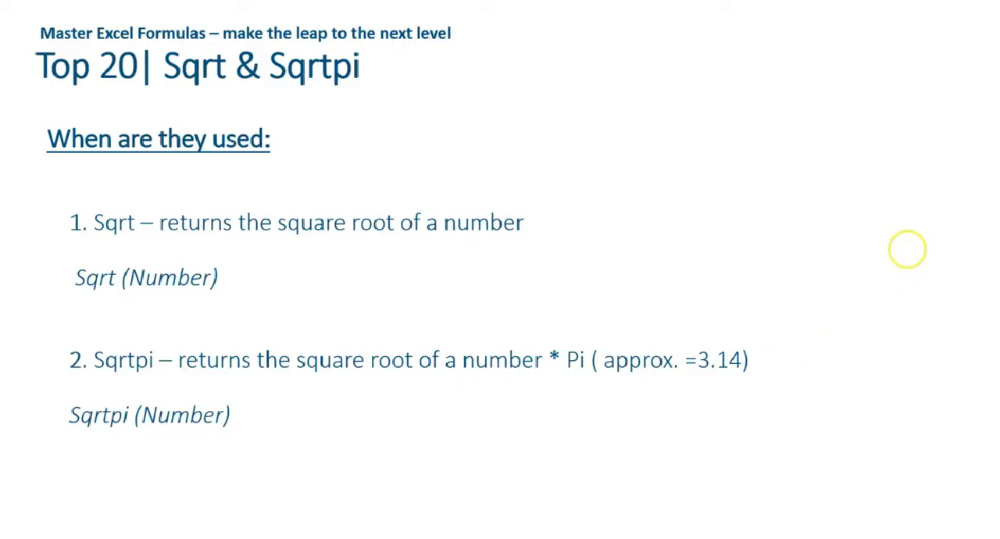
{"action": "key", "text": "Right"}
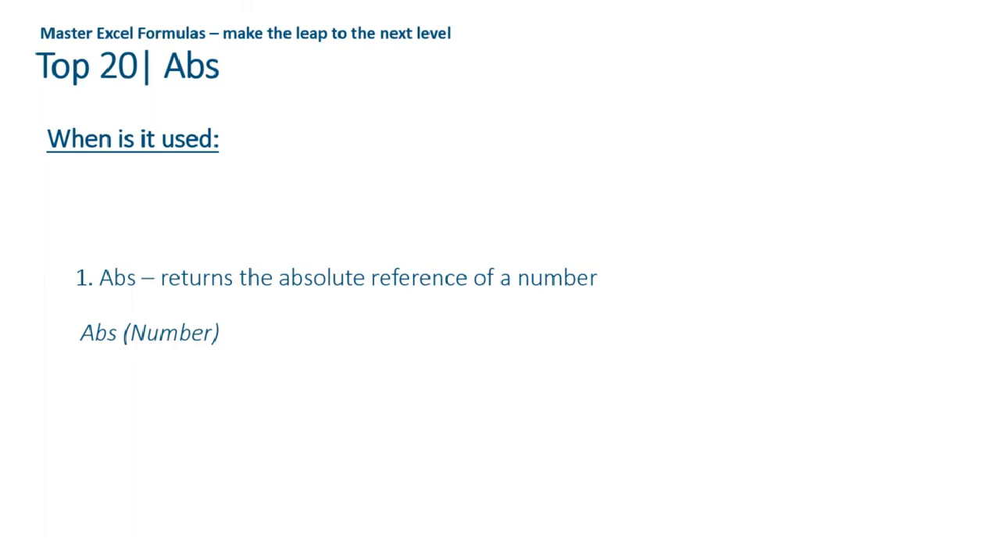
{"action": "key", "text": "alt+Tab"}
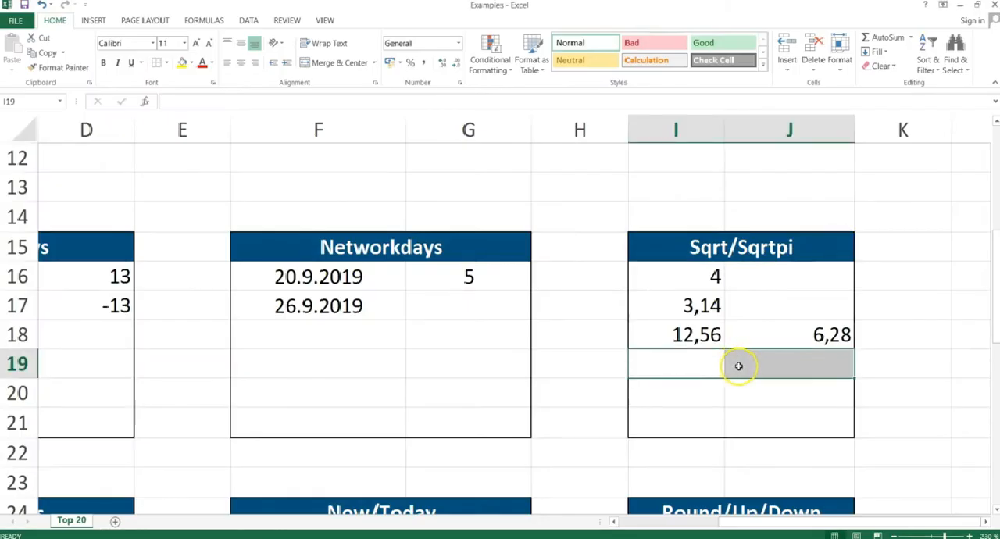
Go to the Abs table and highlight its source numbers in C25:C29.
{"action": "left_click", "coordinate": [714, 361]}
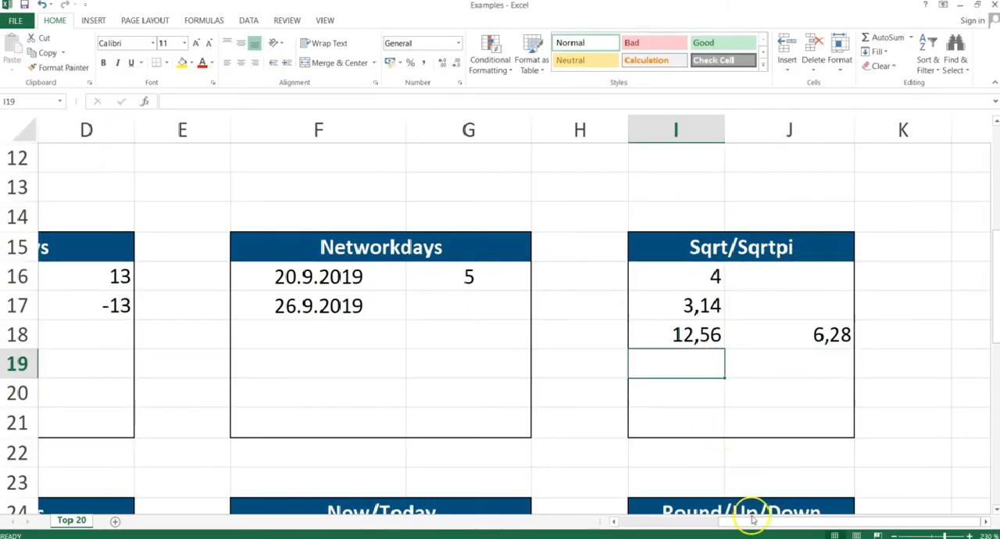
{"action": "left_click_drag", "start_coordinate": [752, 522], "coordinate": [651, 521]}
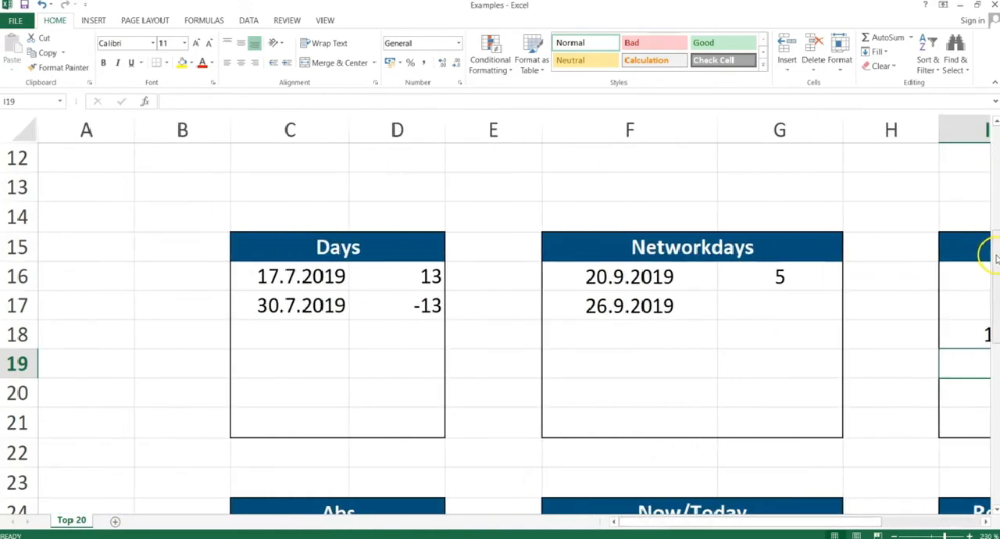
{"action": "left_click_drag", "start_coordinate": [995, 254], "coordinate": [994, 319]}
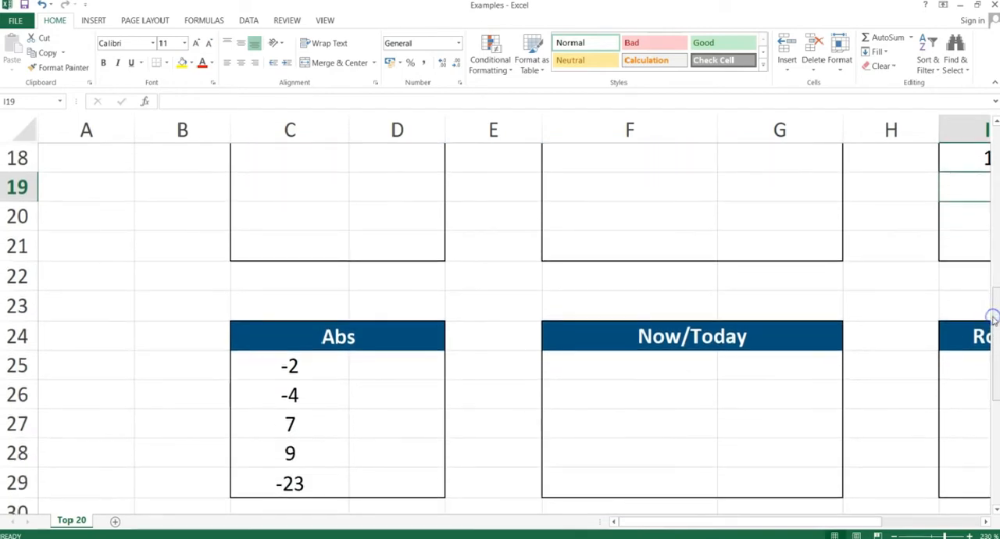
{"action": "left_click", "coordinate": [390, 368]}
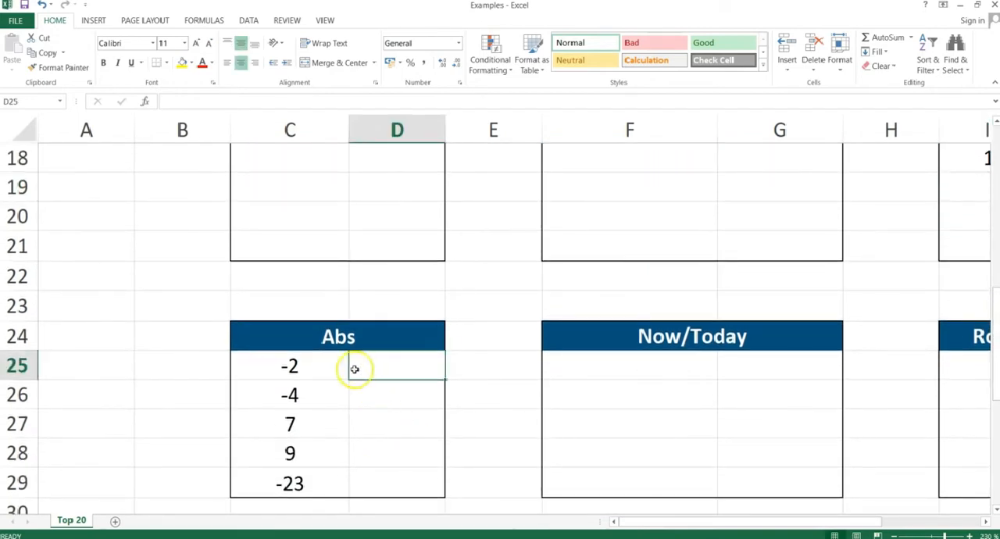
{"action": "left_click_drag", "start_coordinate": [325, 366], "coordinate": [329, 478]}
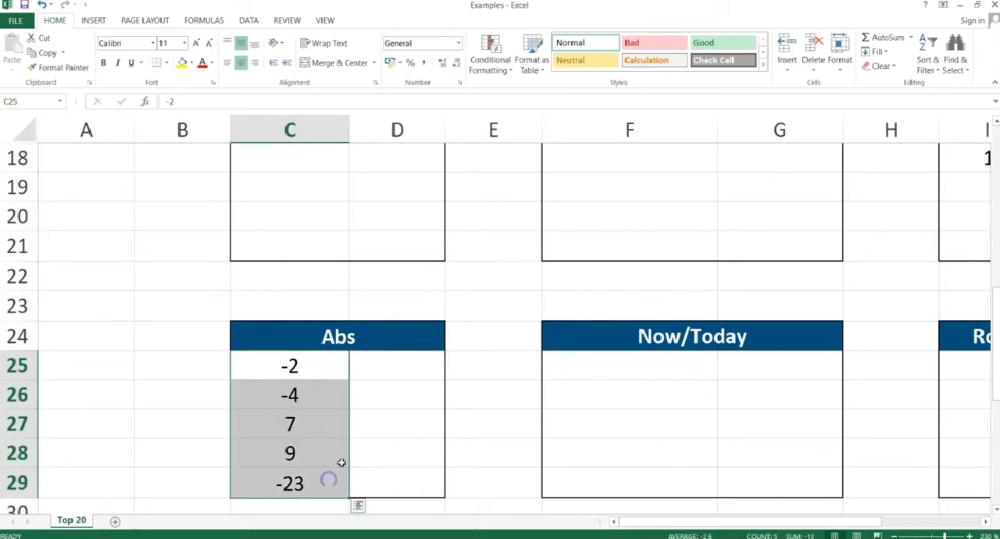
Enter =ABS(C25) in cell D25 to return the absolute value of the first number in the Abs table.
{"action": "left_click", "coordinate": [387, 357]}
{"action": "type", "text": "="}
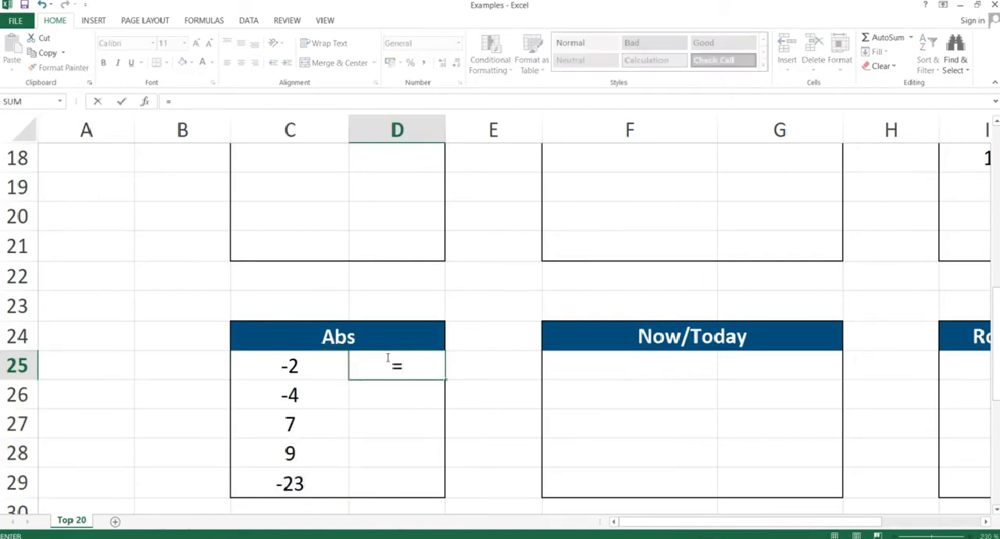
{"action": "type", "text": "abs("}
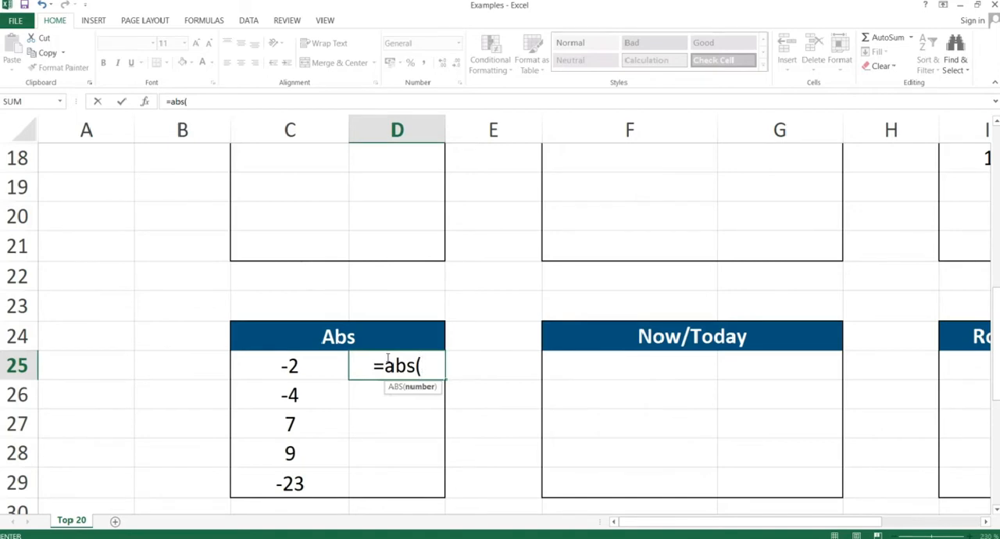
{"action": "left_click", "coordinate": [297, 363]}
{"action": "type", "text": ")"}
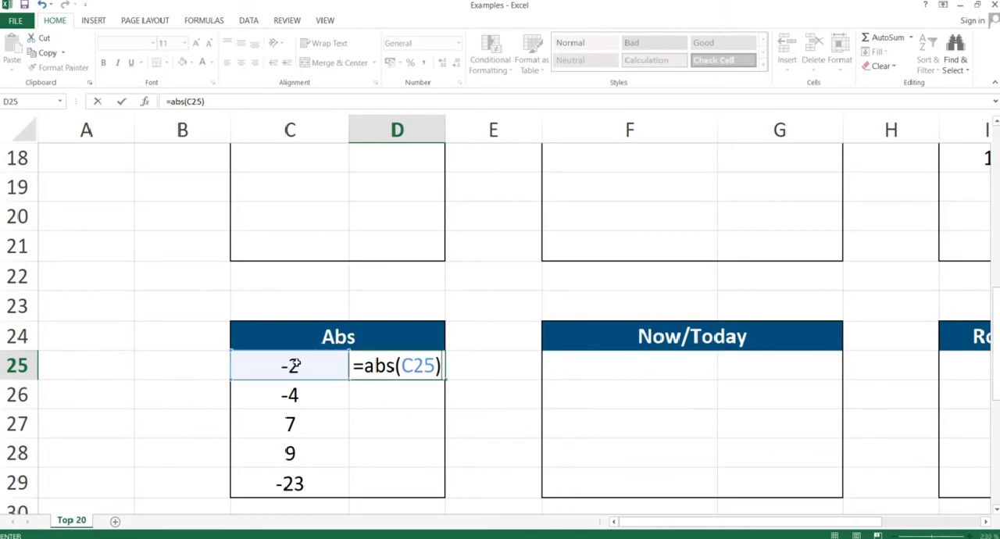
{"action": "key", "text": "Return"}
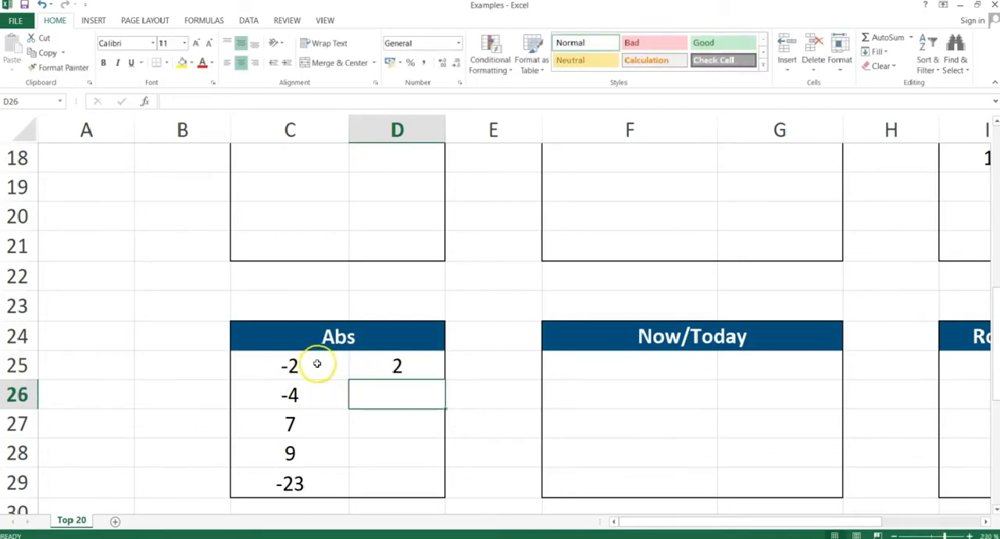
Copy the ABS formula from D25 through D29, pasting formulas only.
{"action": "left_click", "coordinate": [397, 366]}
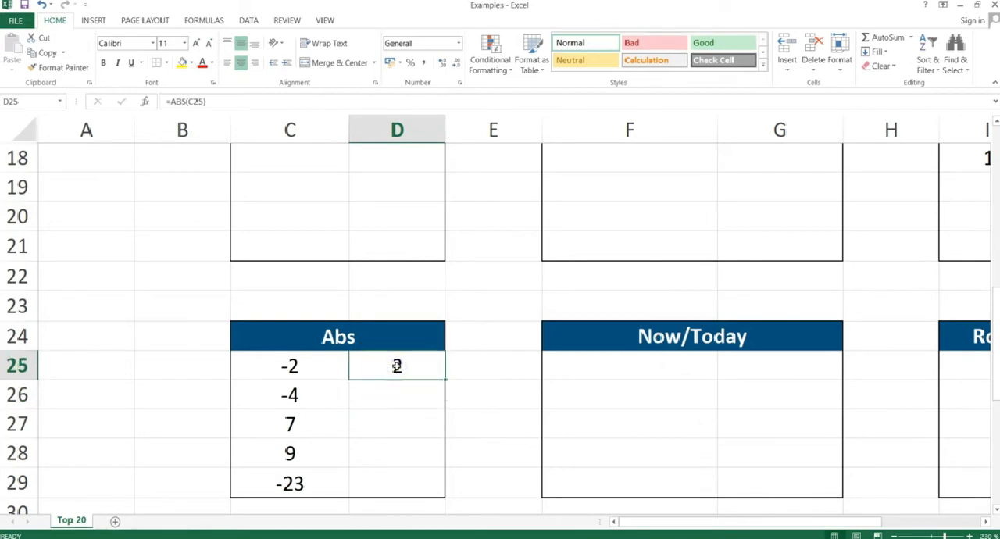
{"action": "key", "text": "ctrl+c"}
{"action": "left_click_drag", "start_coordinate": [397, 395], "coordinate": [397, 485]}
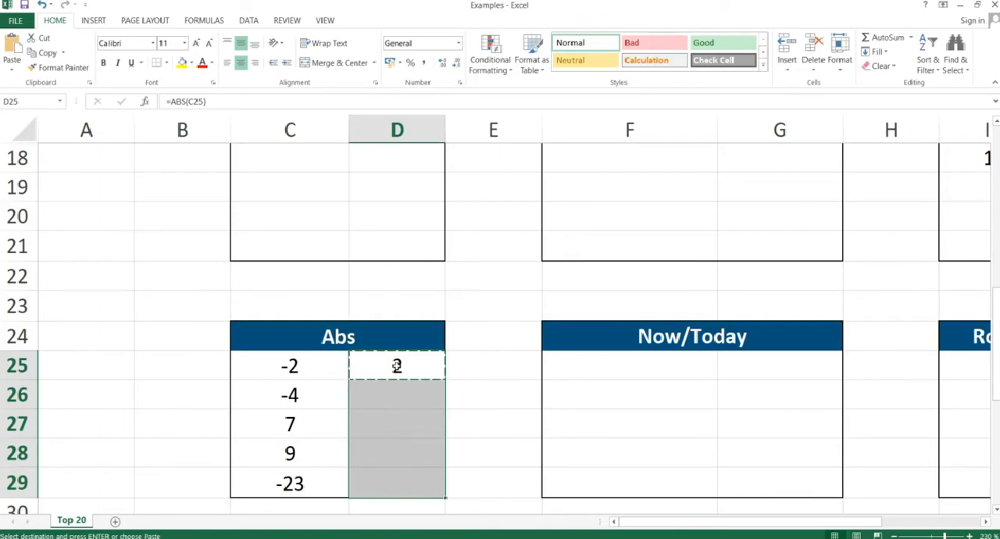
{"action": "key", "text": "ctrl+alt+v"}
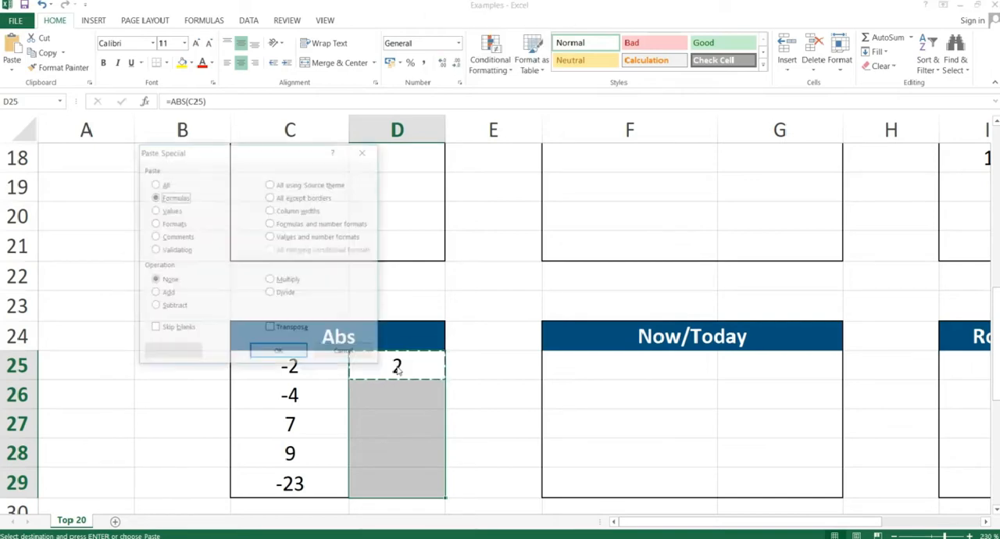
{"action": "key", "text": "Return"}
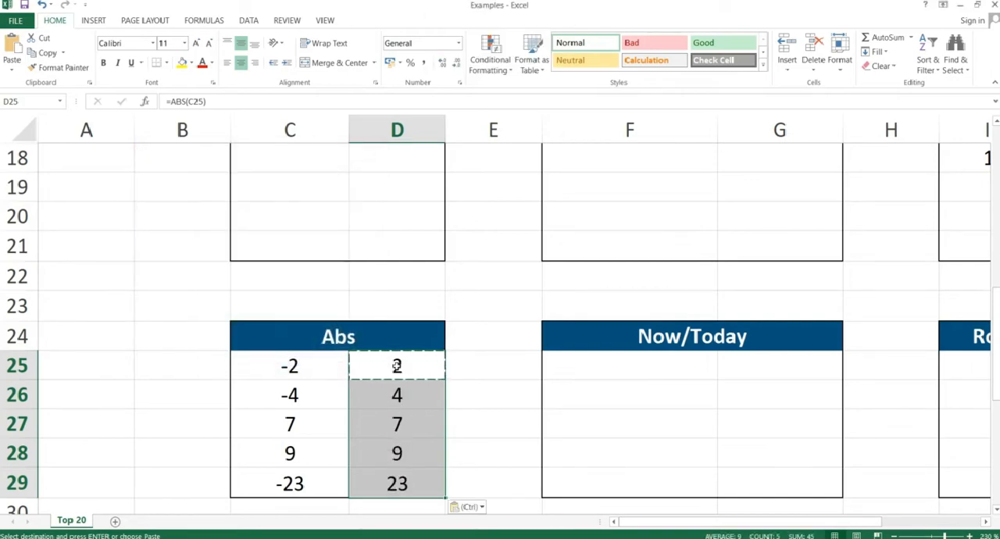
Compare the Abs results with their source numbers by highlighting C27:D28 and D25:D29, ending on cell D26.
{"action": "left_click_drag", "start_coordinate": [290, 424], "coordinate": [391, 448]}
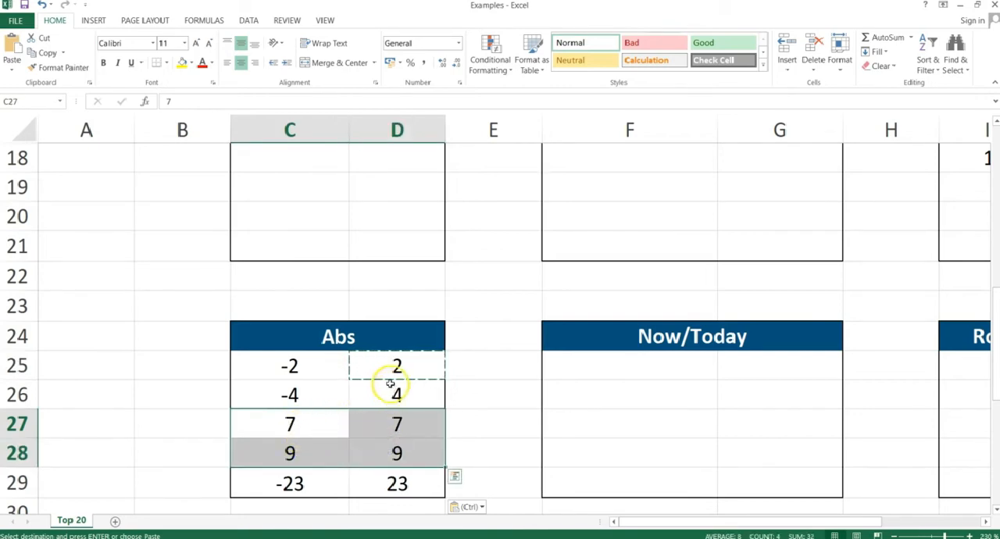
{"action": "left_click_drag", "start_coordinate": [391, 372], "coordinate": [390, 477]}
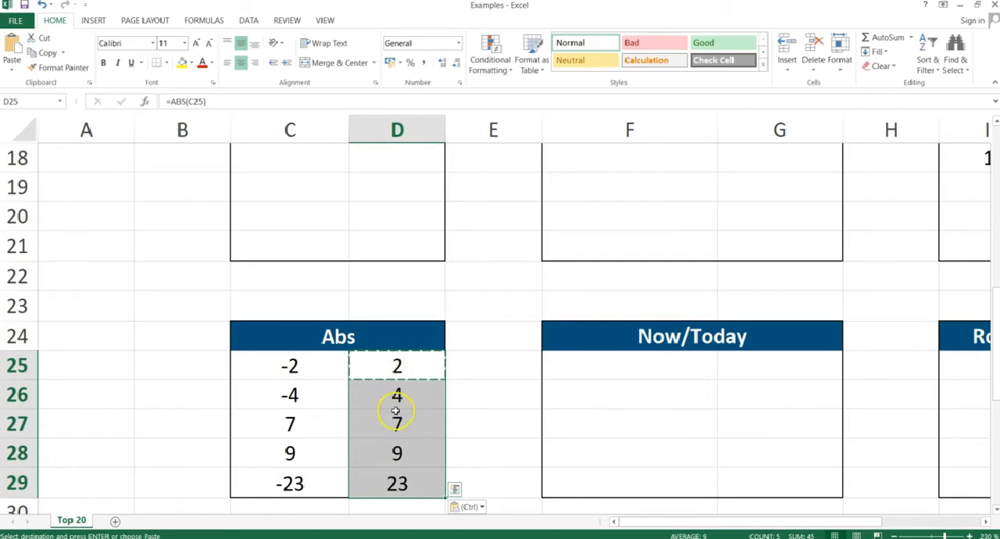
{"action": "left_click", "coordinate": [416, 382]}
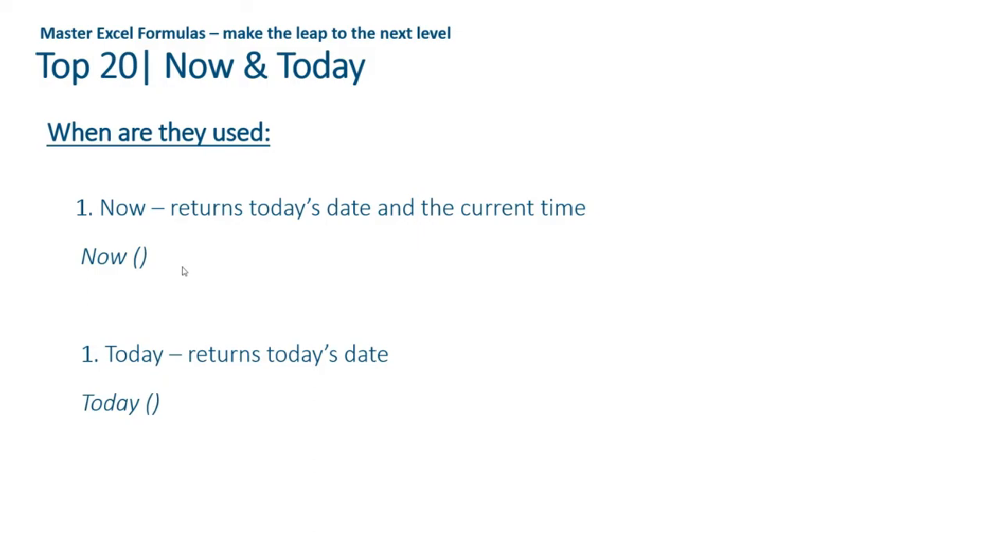
Return from the slide show to the Excel workbook and enter =NOW() in cell F25 of the Now/Today table.
{"action": "key", "text": "alt+Tab"}
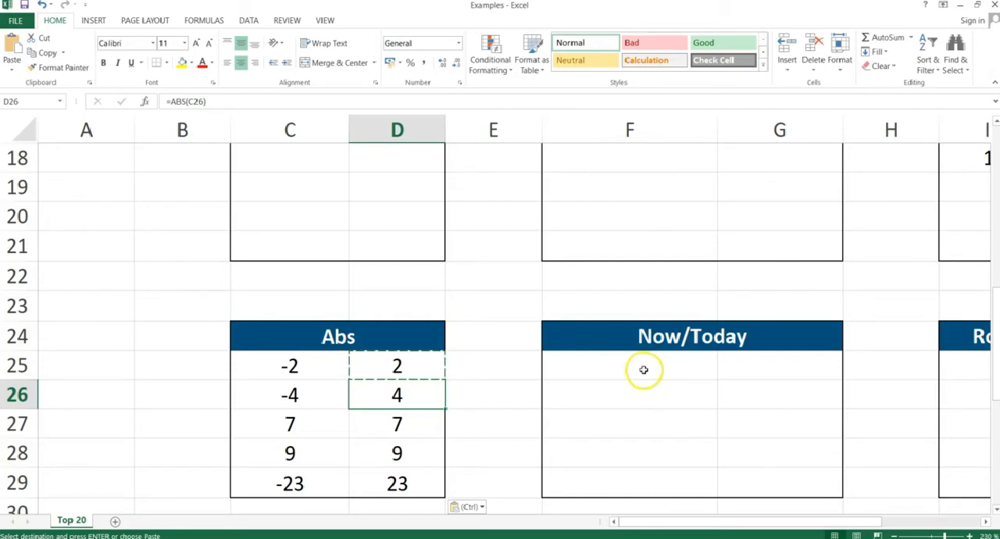
{"action": "left_click", "coordinate": [641, 369]}
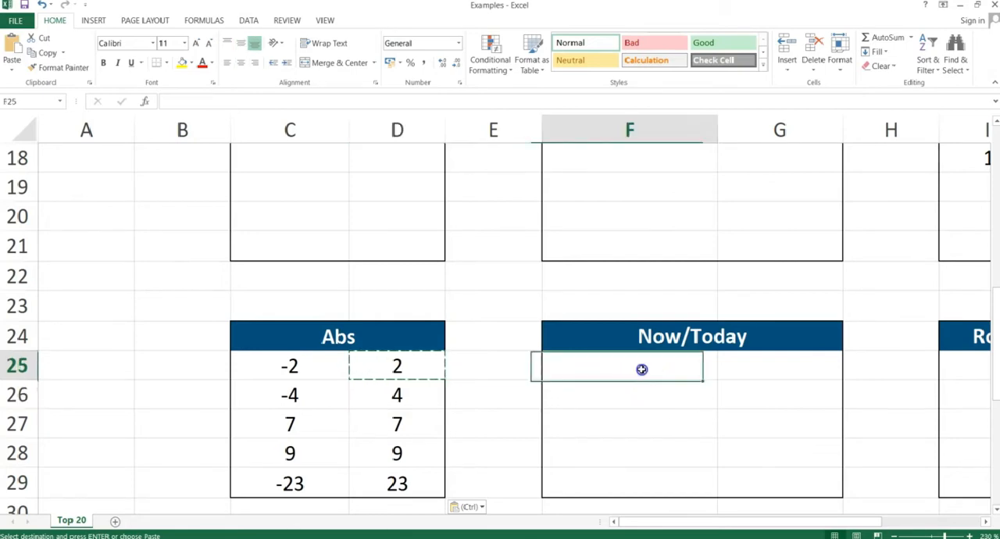
{"action": "type", "text": "="}
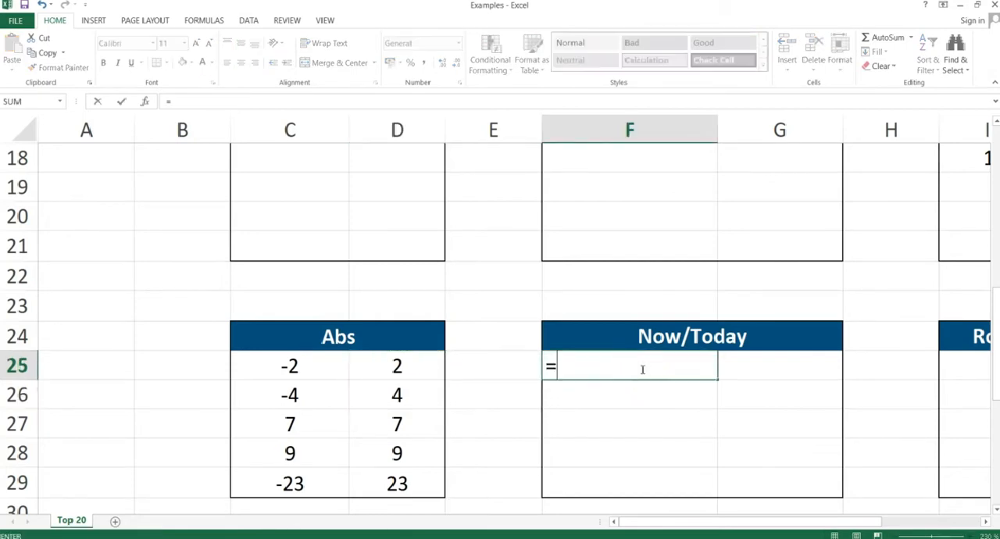
{"action": "type", "text": "now()"}
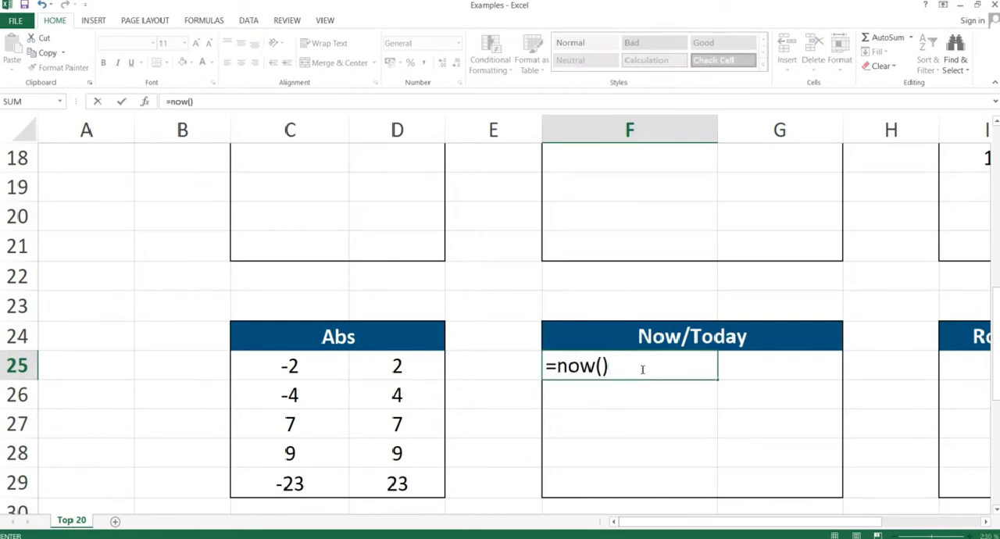
{"action": "key", "text": "Return"}
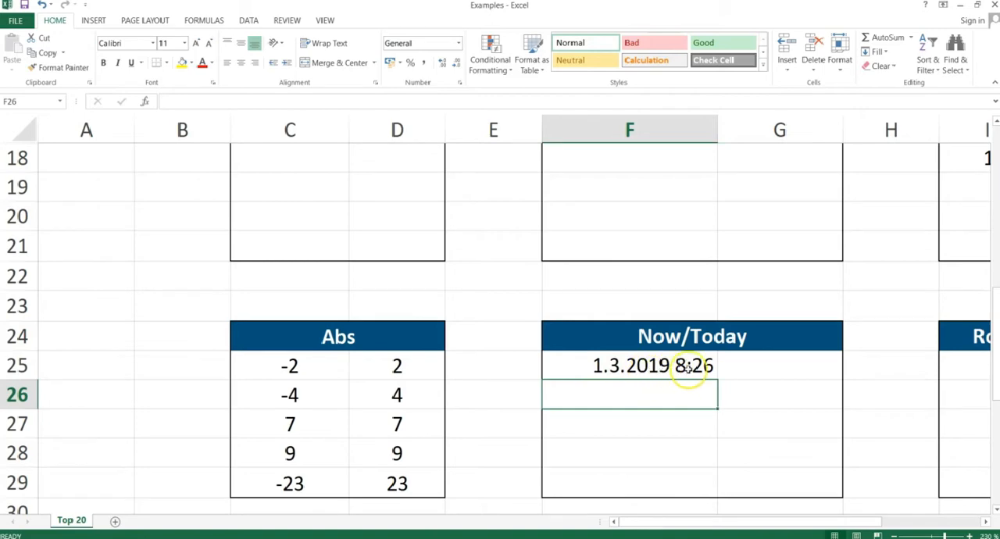
Enter =TODAY() in cell F26 of the Now/Today table.
{"action": "type", "text": "="}
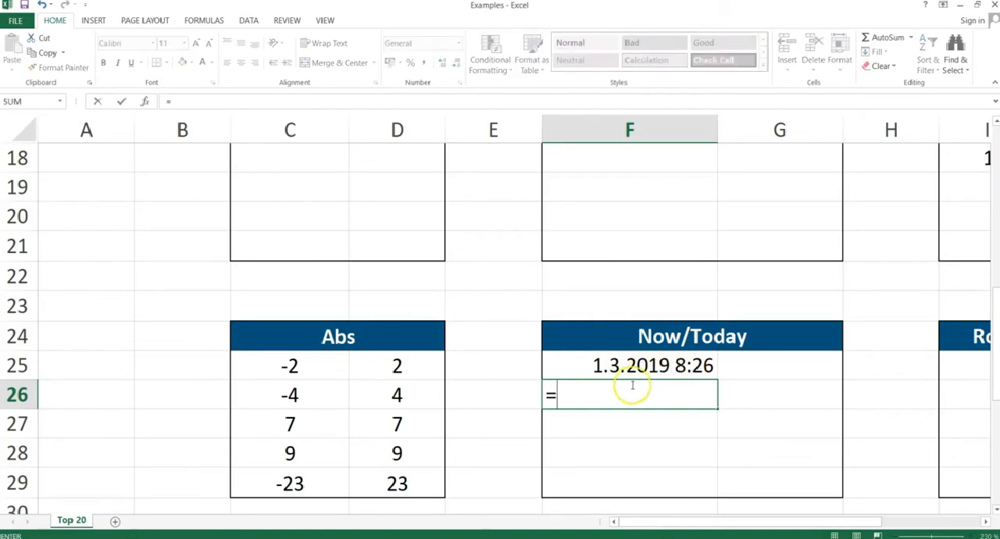
{"action": "type", "text": "today("}
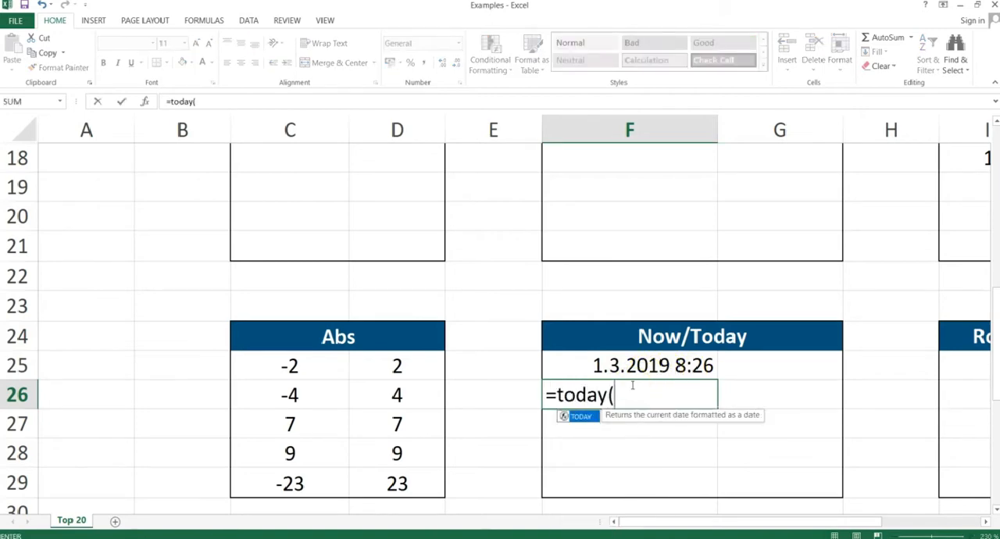
{"action": "type", "text": ")"}
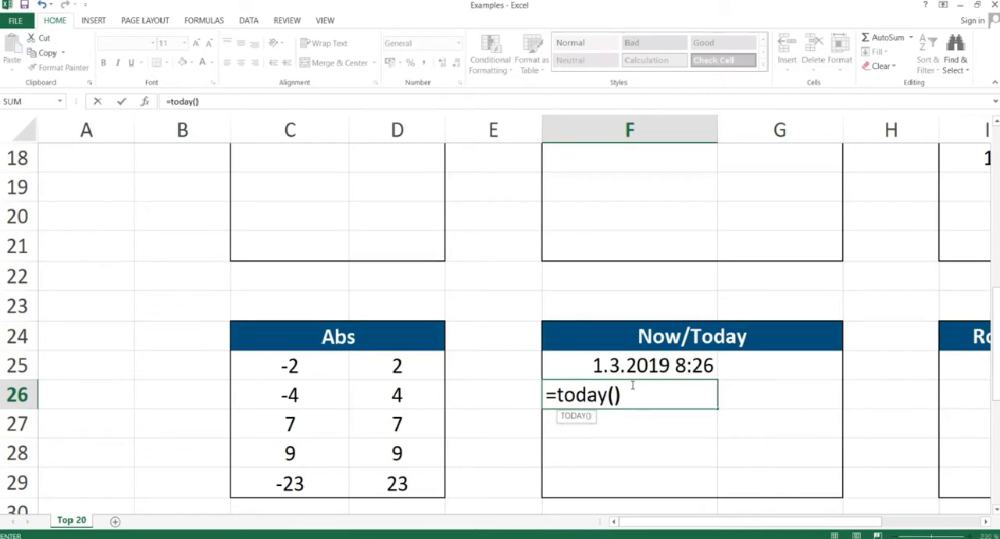
{"action": "key", "text": "Return"}
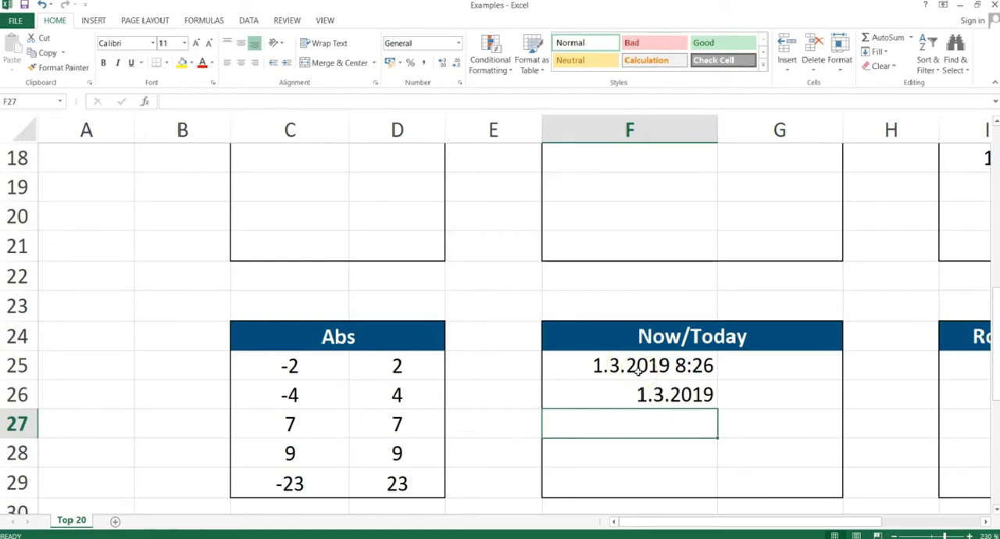
Switch to the PowerPoint slide show and advance to the Round, RoundUp, RoundDown slide.
{"action": "key", "text": "alt+Tab"}
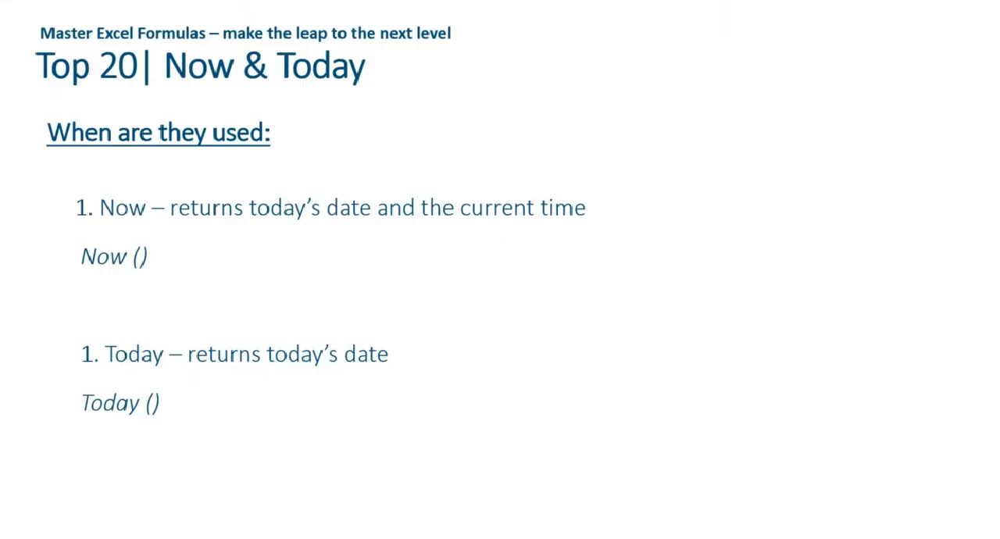
{"action": "key", "text": "Right"}
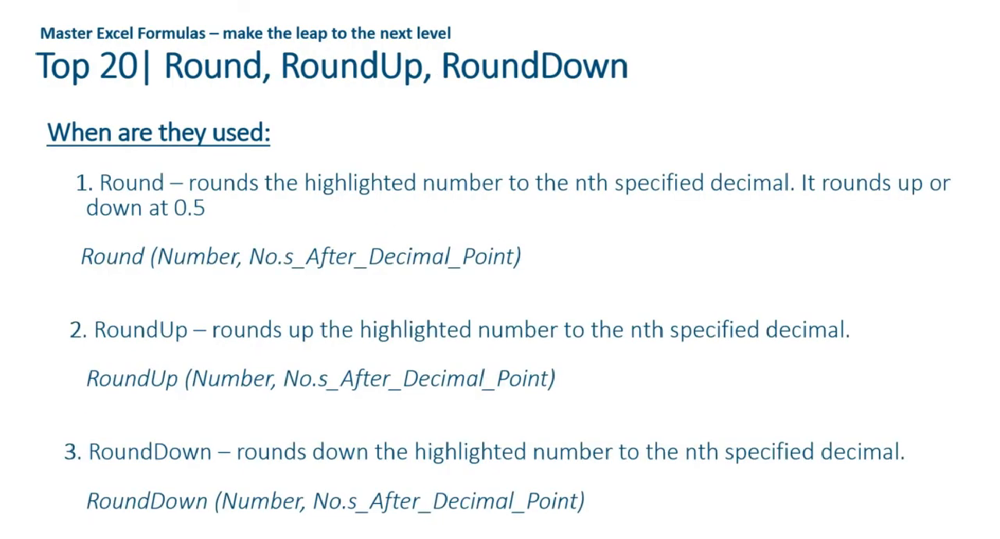
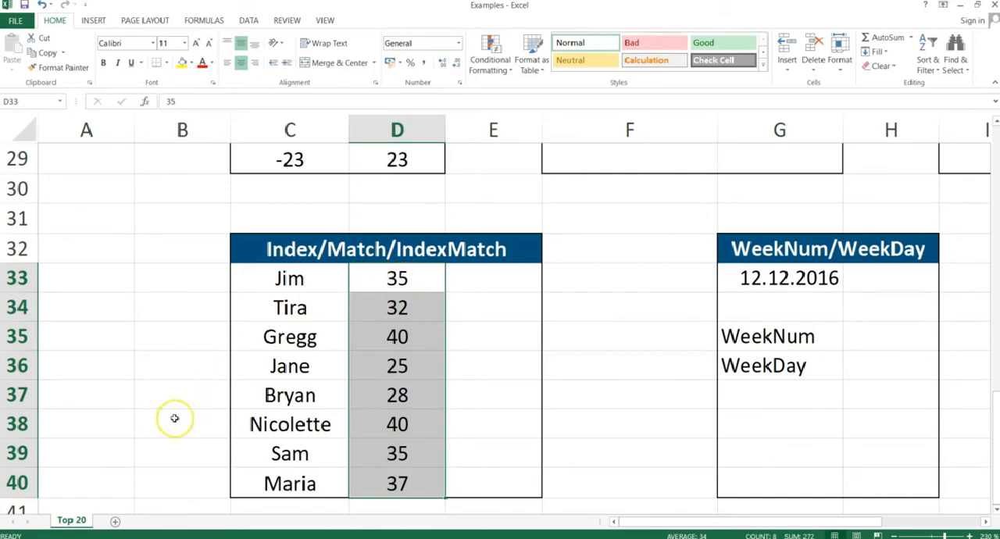
Enter =INDEX(C33:C40;2) in cell E33 of the Index/Match/IndexMatch table.
{"action": "left_click", "coordinate": [478, 277]}
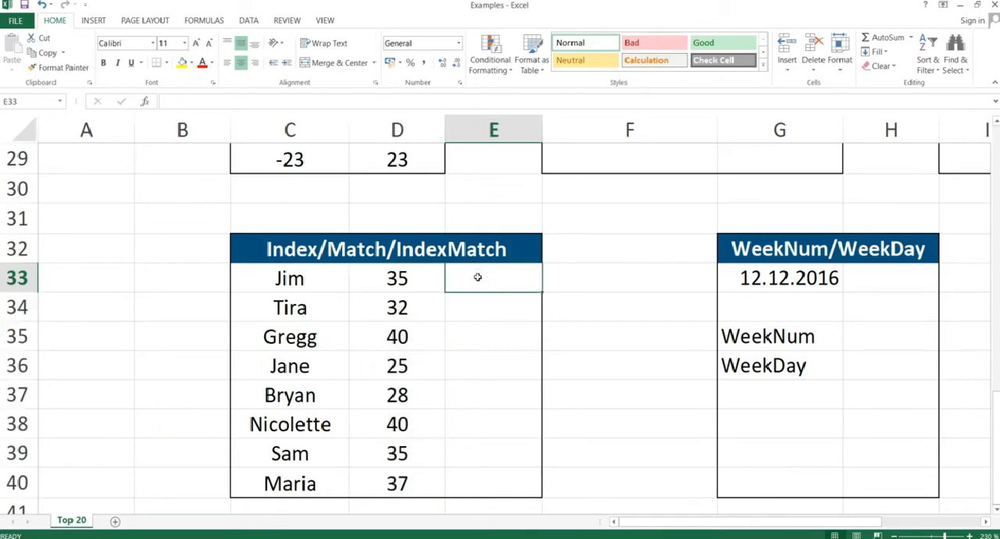
{"action": "type", "text": "=index"}
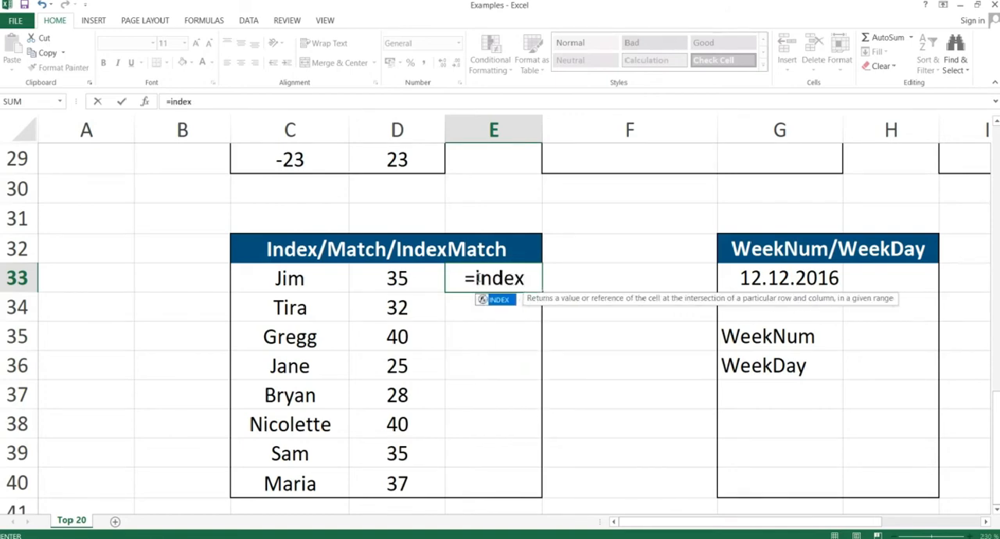
{"action": "type", "text": "("}
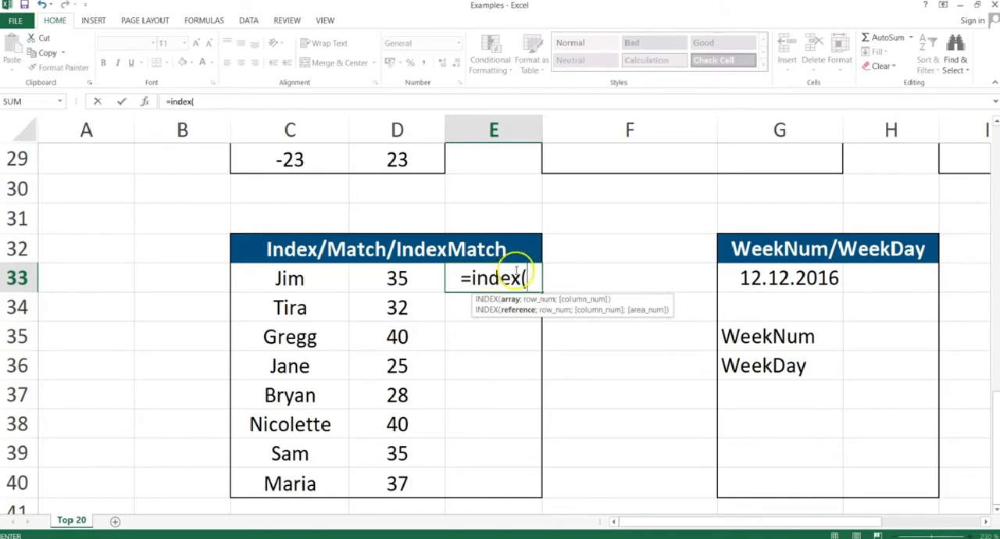
{"action": "left_click_drag", "start_coordinate": [295, 275], "coordinate": [283, 477]}
{"action": "type", "text": ";"}
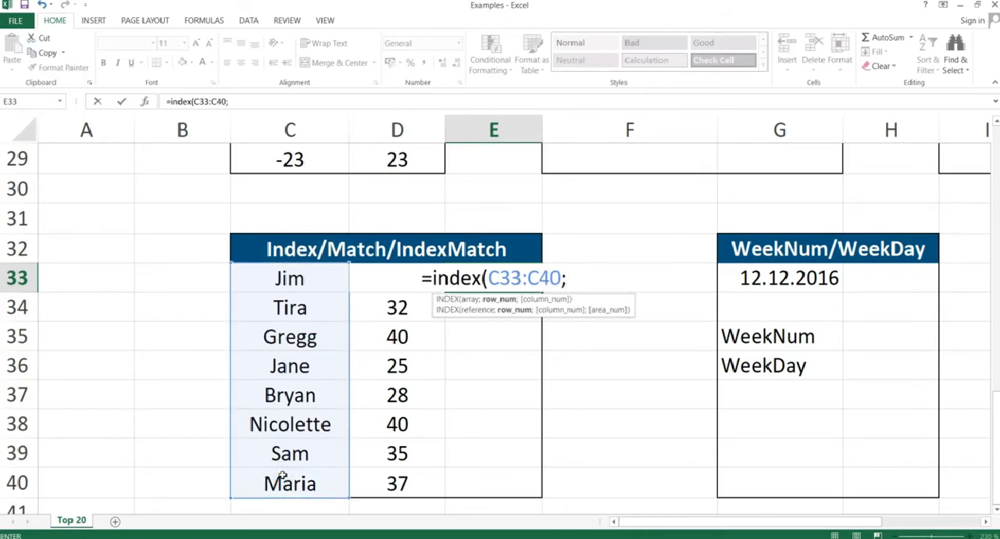
{"action": "type", "text": "2"}
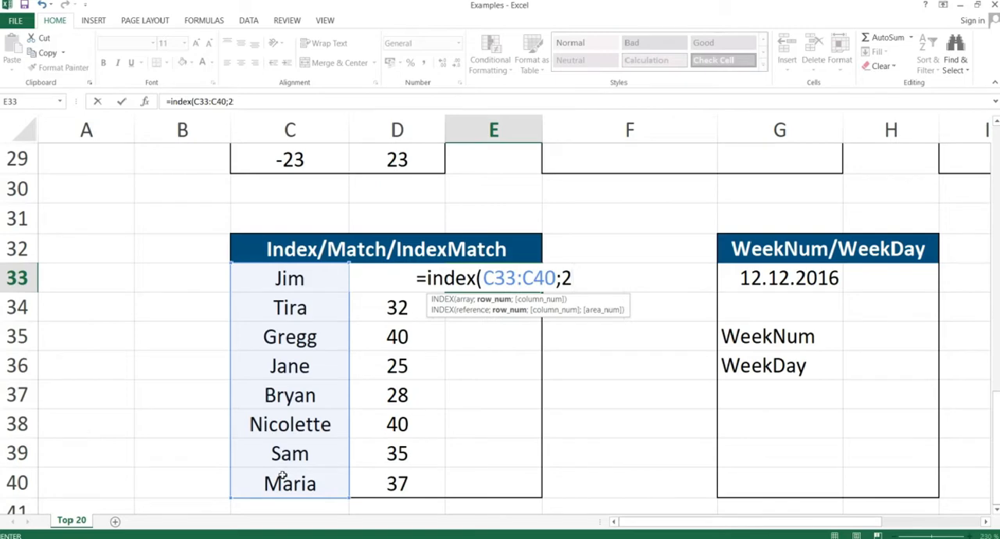
{"action": "type", "text": ")"}
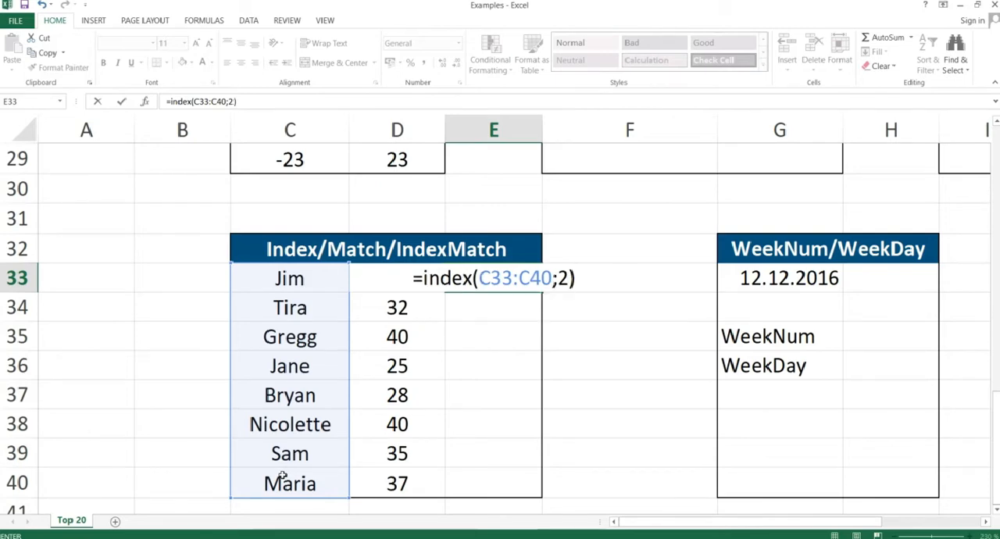
{"action": "key", "text": "Return"}
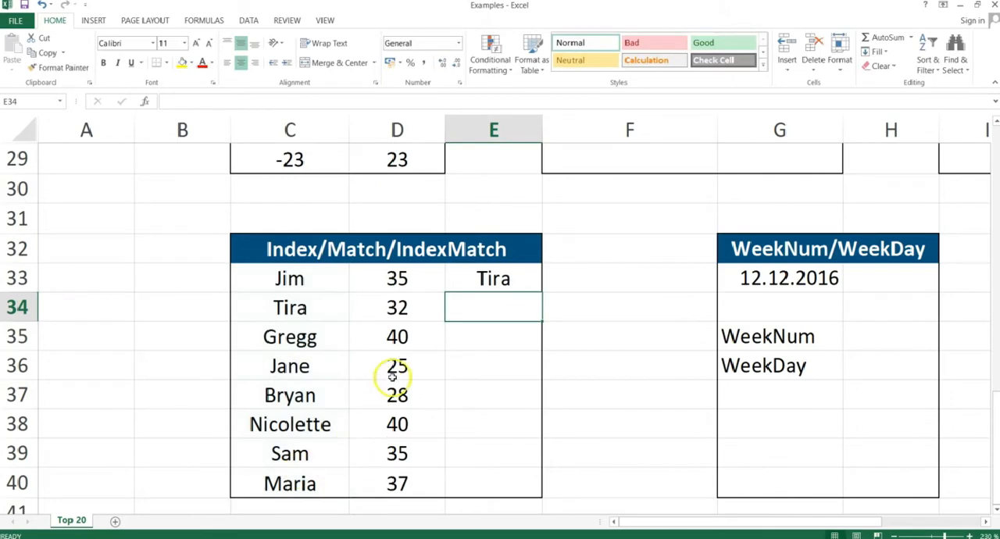
Replace E33 with the start of a MATCH formula, using the name shown in C37 as quoted lookup text followed by a semicolon.
{"action": "left_click", "coordinate": [490, 279]}
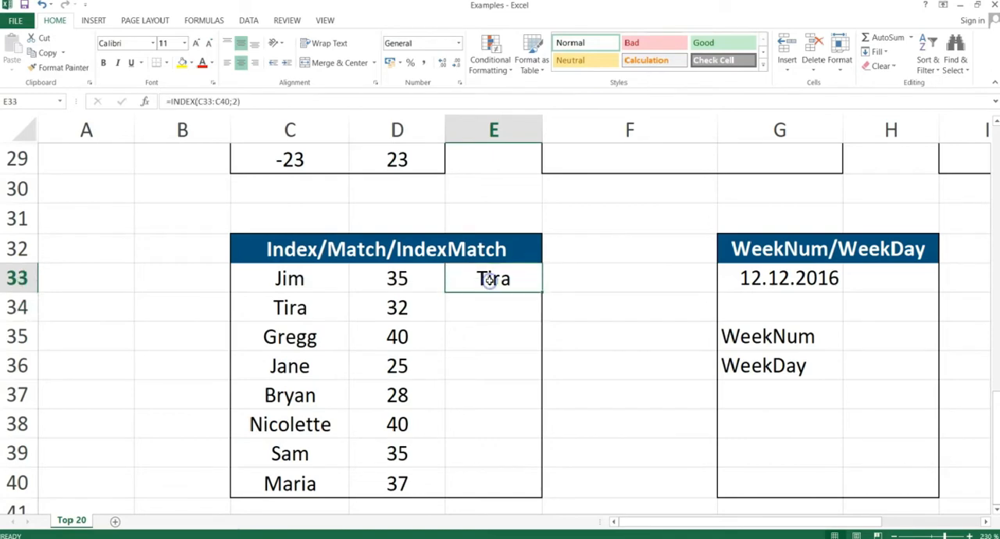
{"action": "type", "text": "=match("}
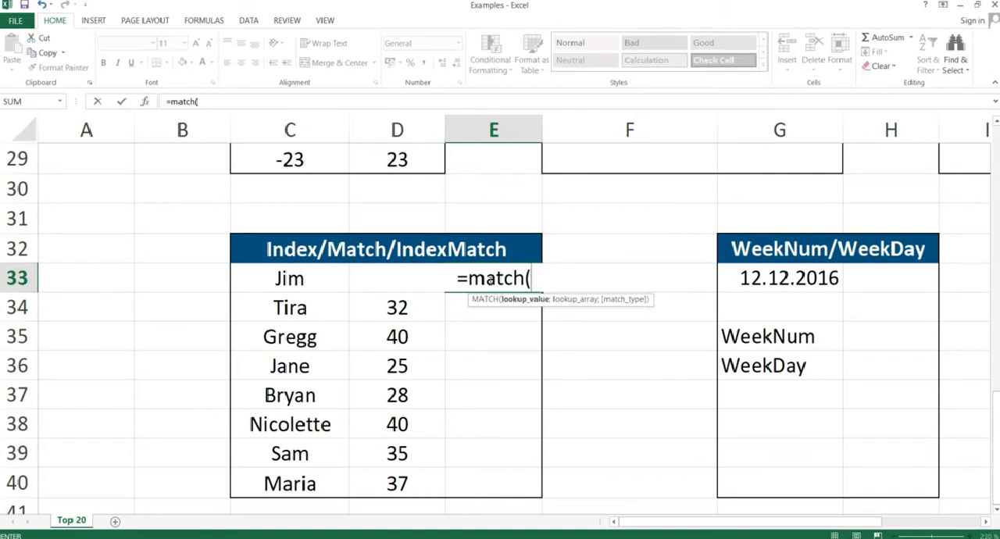
{"action": "type", "text": "\"Bryan"}
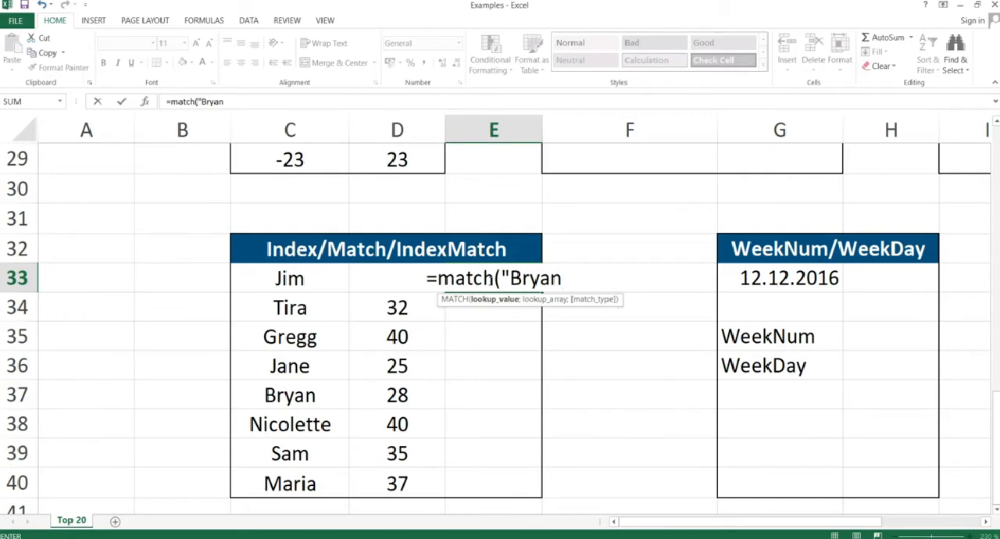
{"action": "type", "text": "\","}
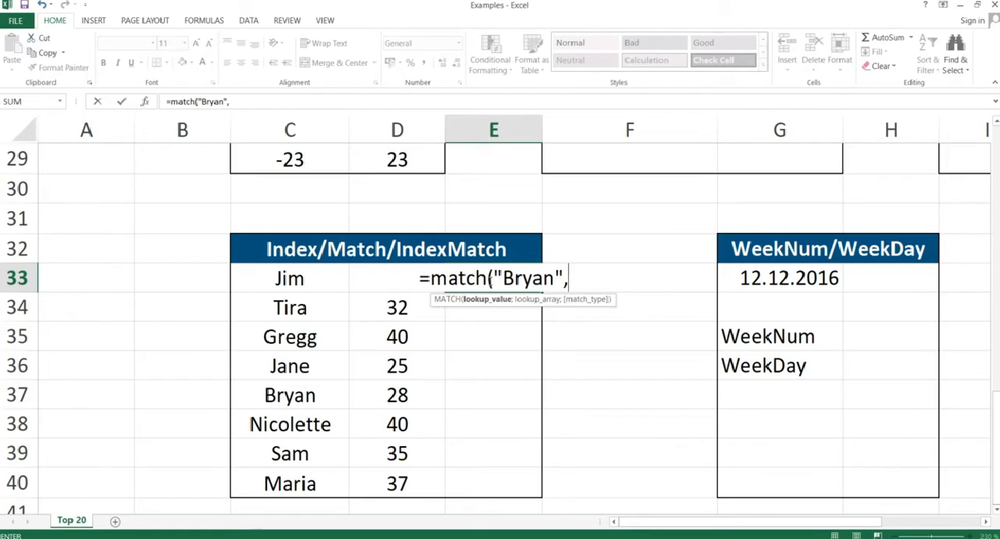
{"action": "left_click", "coordinate": [289, 280]}
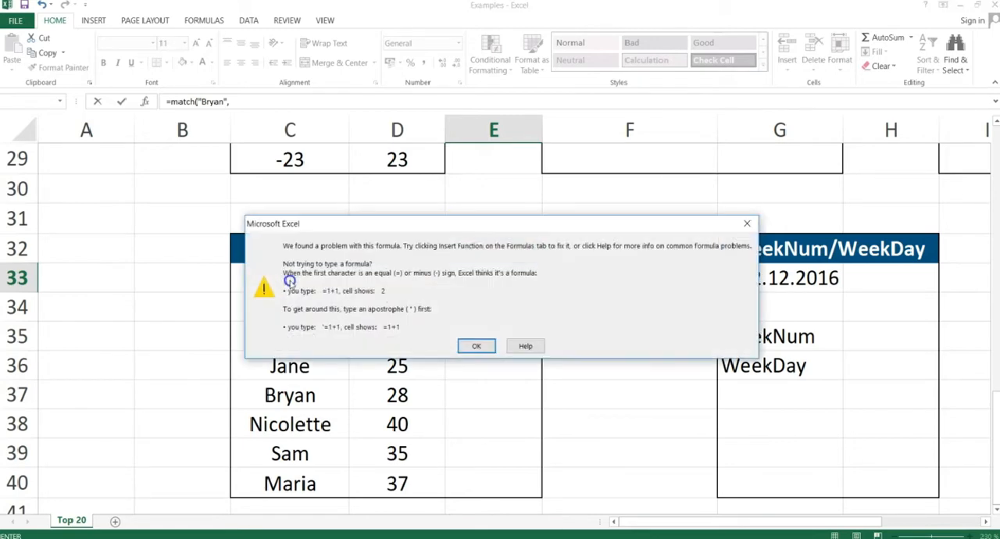
{"action": "key", "text": "Return"}
{"action": "key", "text": "Right"}
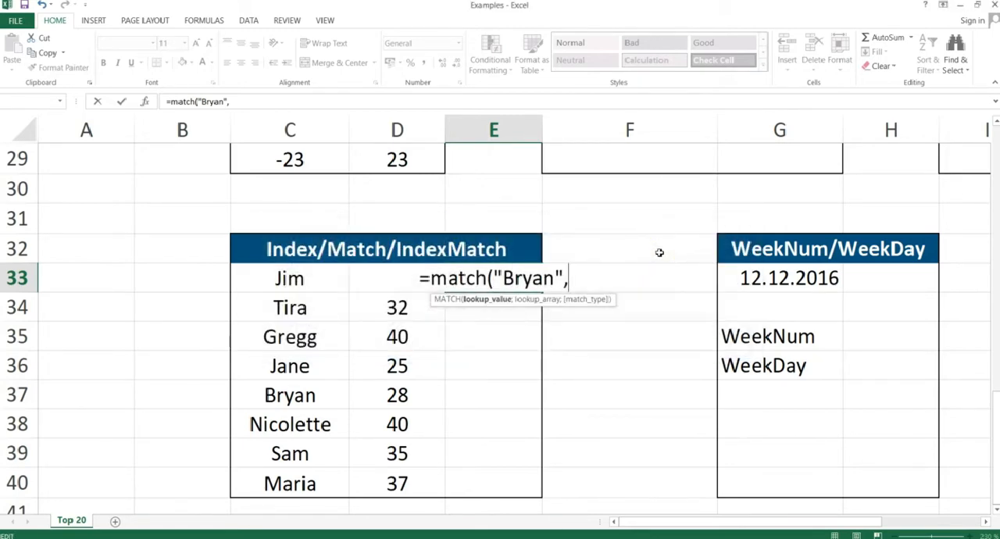
{"action": "key", "text": "BackSpace"}
{"action": "type", "text": ";"}
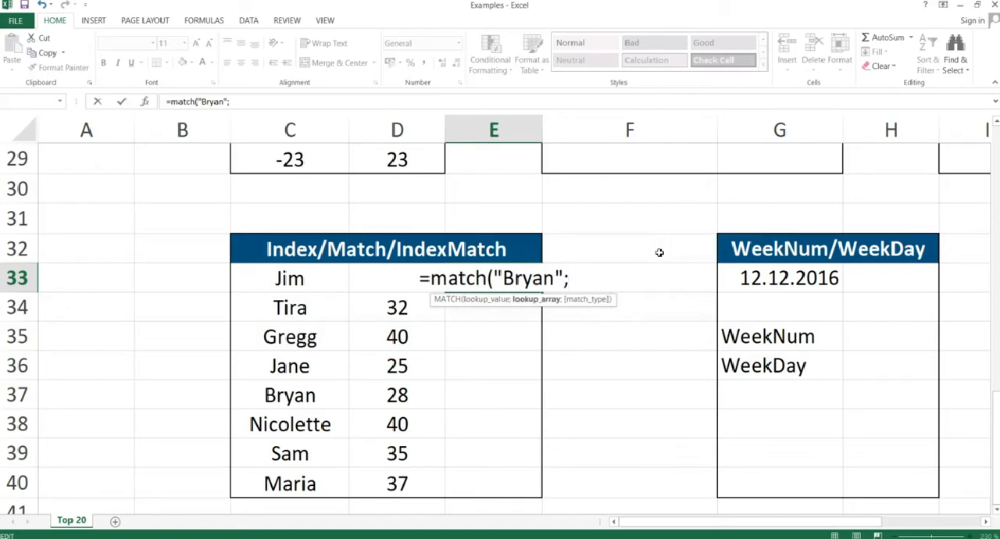
Complete the MATCH formula with lookup array C33:C40 and exact match type 0, and highlight the names in C33:C40.
{"action": "left_click", "coordinate": [296, 278]}
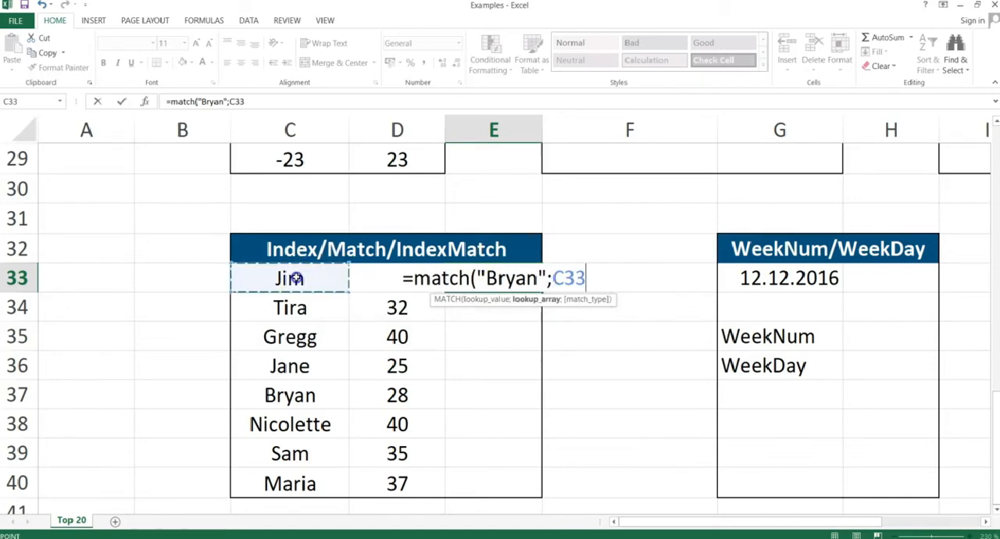
{"action": "left_click_drag", "start_coordinate": [296, 279], "coordinate": [283, 482]}
{"action": "type", "text": ";"}
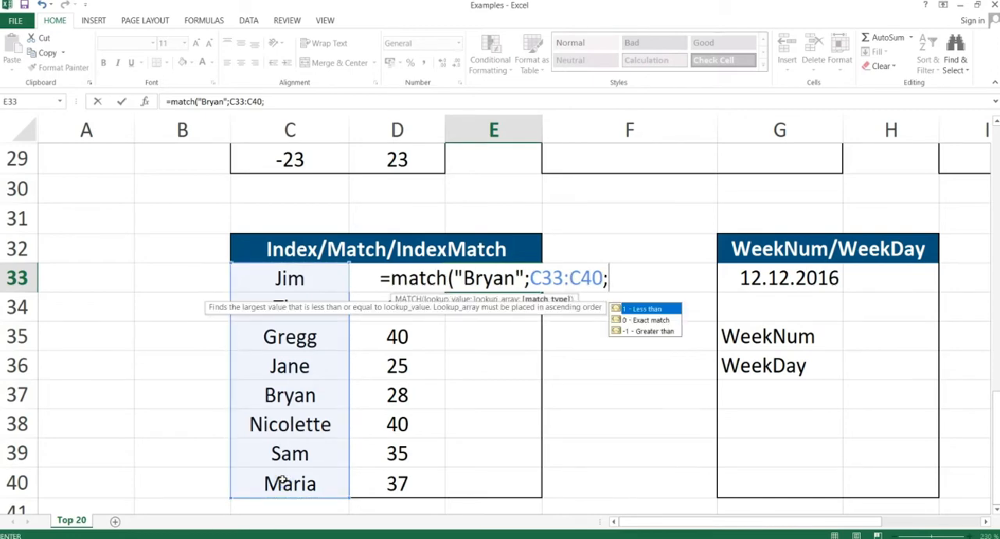
{"action": "type", "text": "0)"}
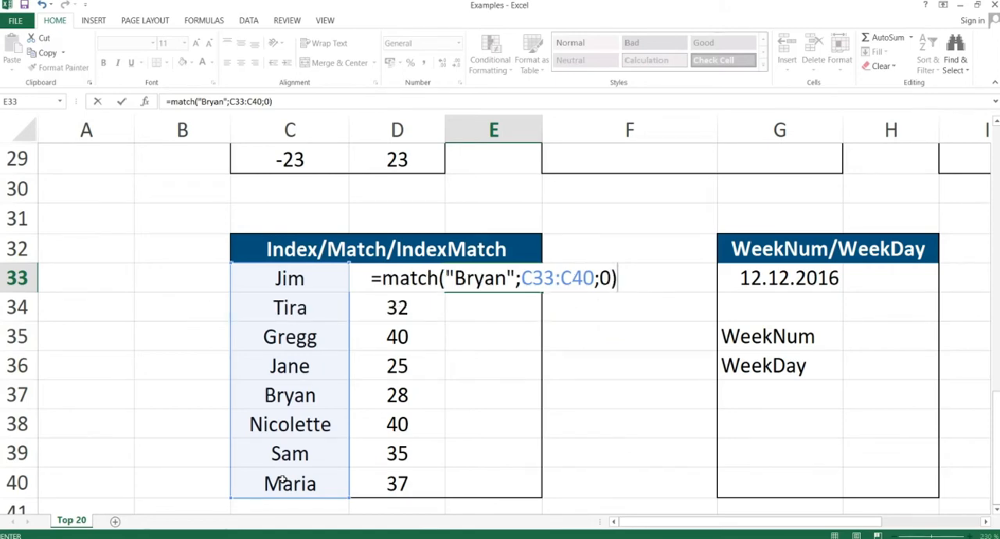
{"action": "key", "text": "Return"}
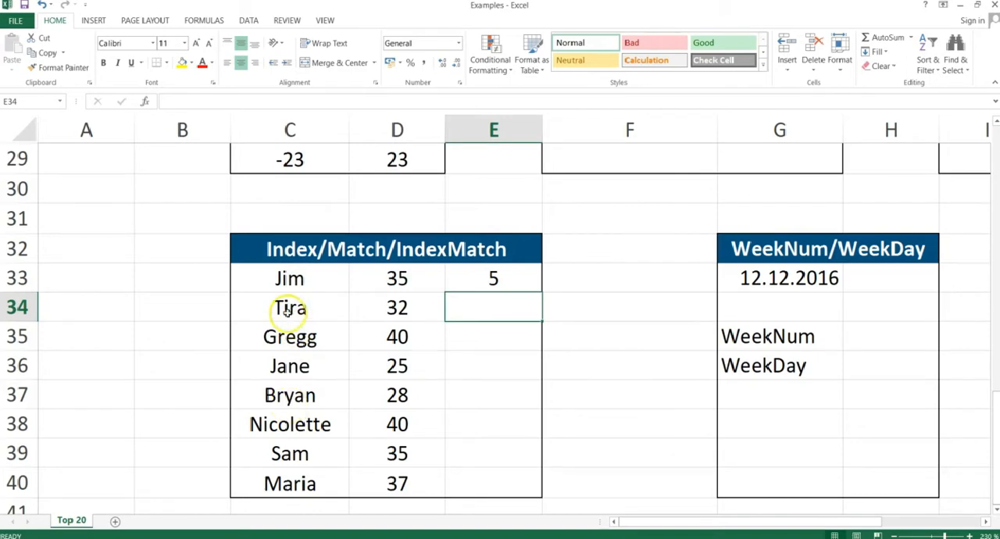
{"action": "left_click", "coordinate": [289, 283]}
{"action": "left_click_drag", "start_coordinate": [289, 283], "coordinate": [291, 482]}
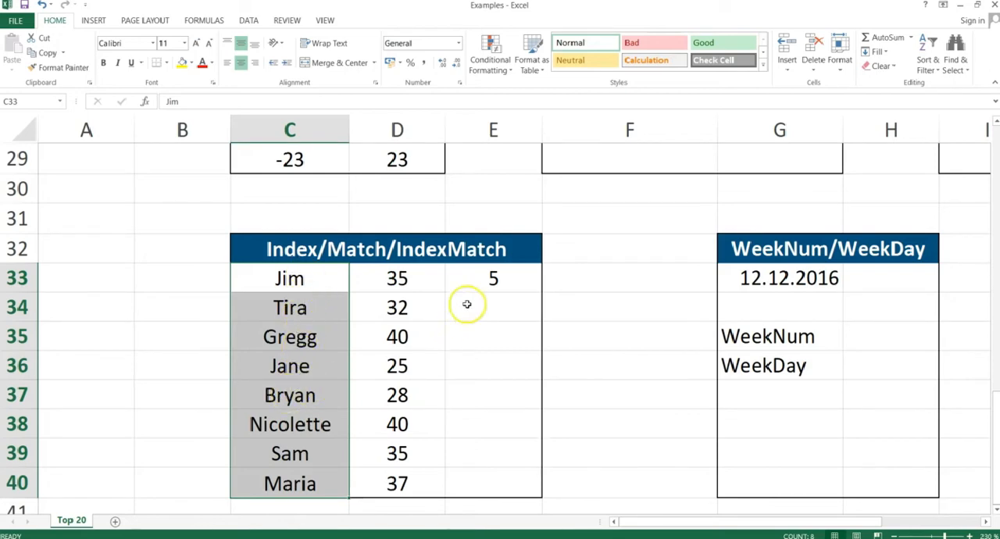
Overwrite E33 with the start of an INDEX formula that uses D33:D40 as its array.
{"action": "left_click", "coordinate": [496, 279]}
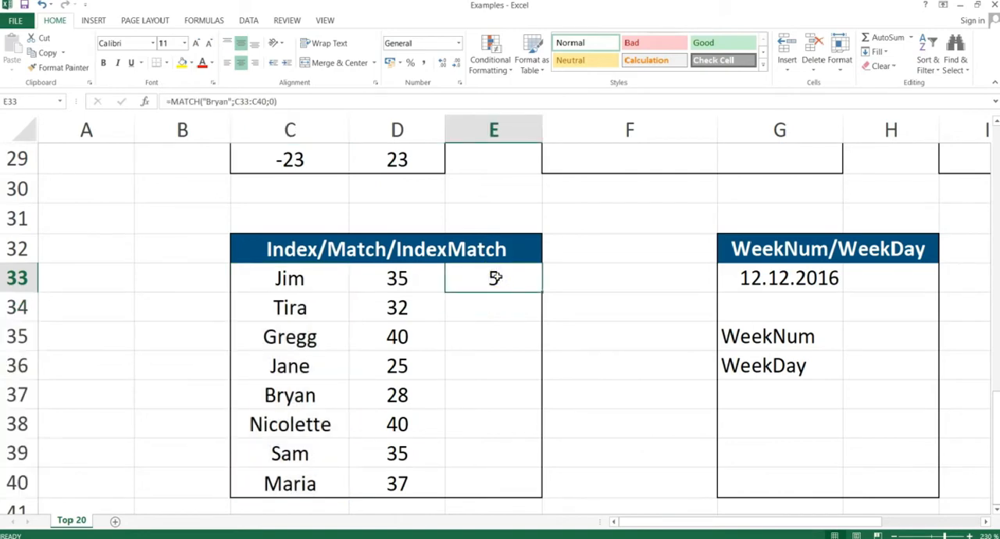
{"action": "type", "text": "=ind"}
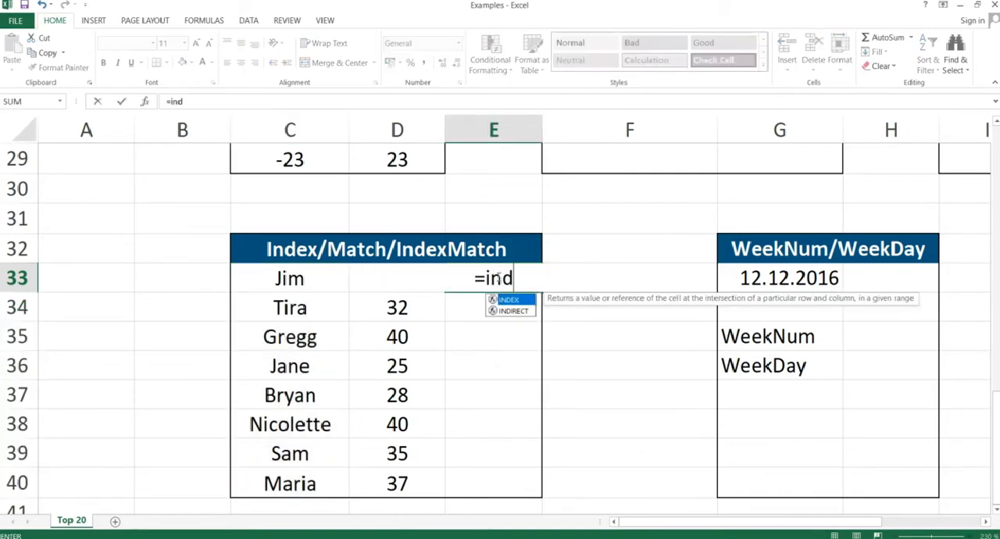
{"action": "type", "text": "ex("}
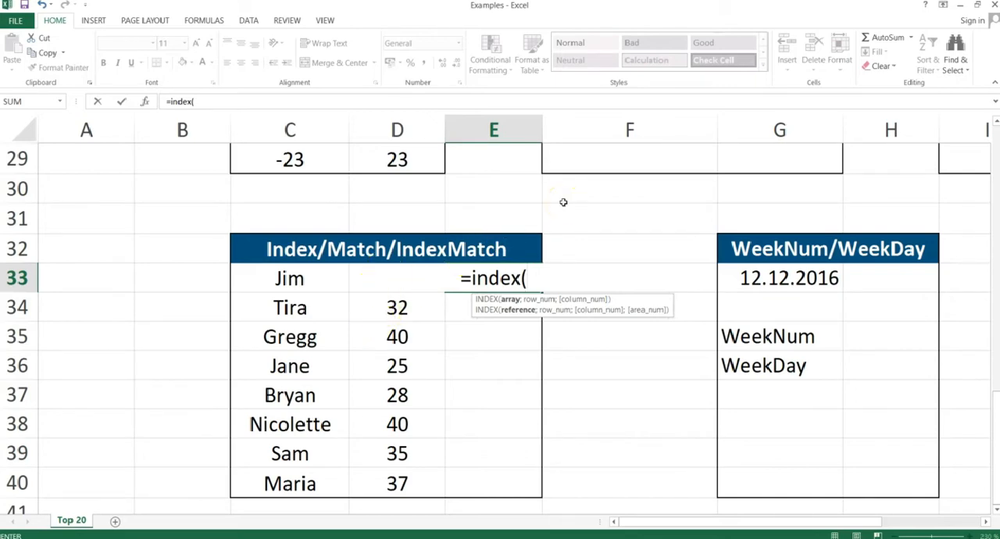
{"action": "type", "text": "D33"}
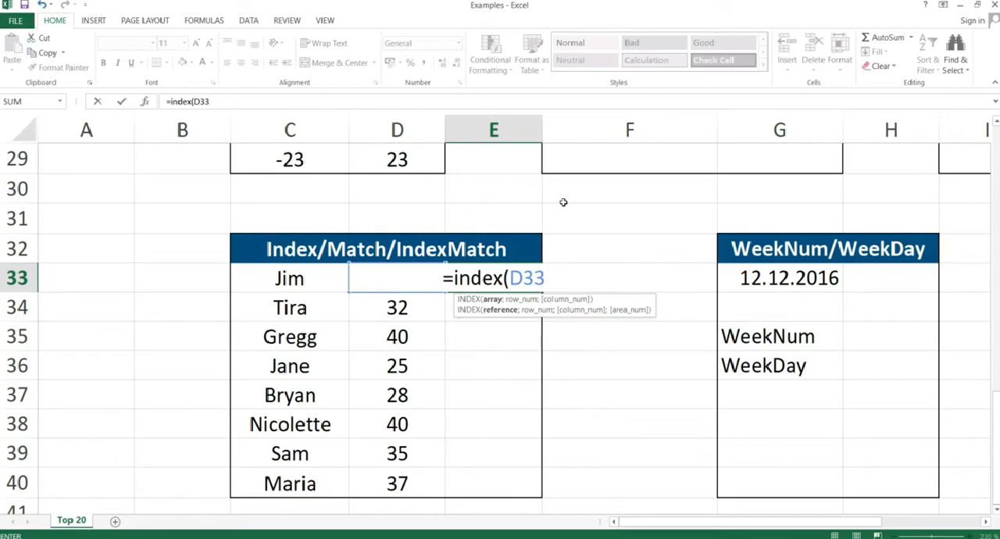
{"action": "type", "text": ":D"}
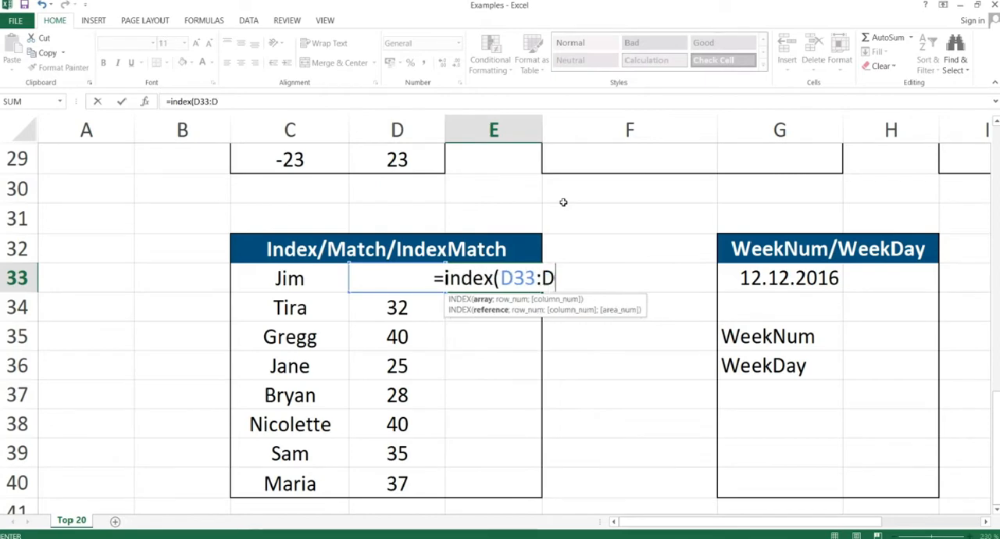
{"action": "type", "text": "40"}
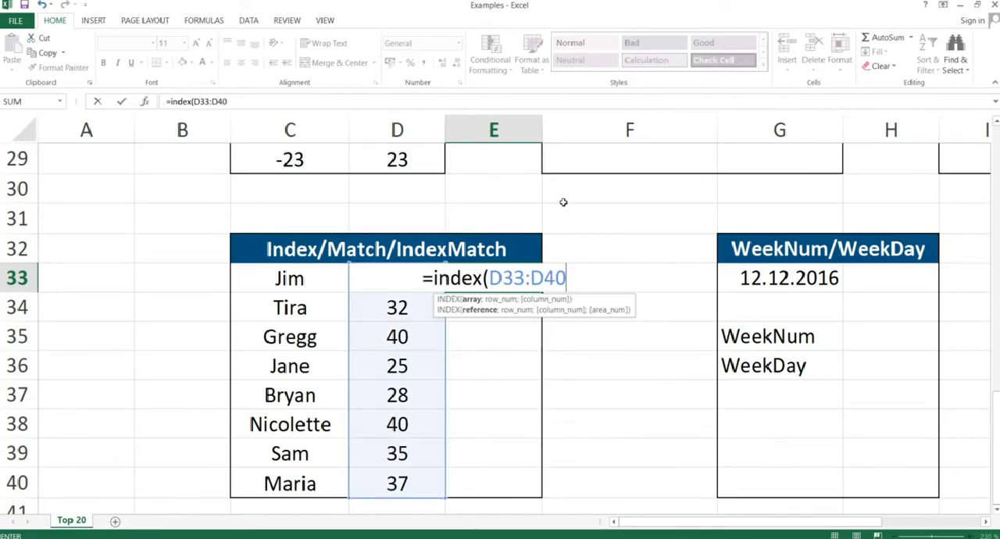
Make the INDEX array absolute as $D$33:$D$40 and continue to the row number argument.
{"action": "key", "text": "F4"}
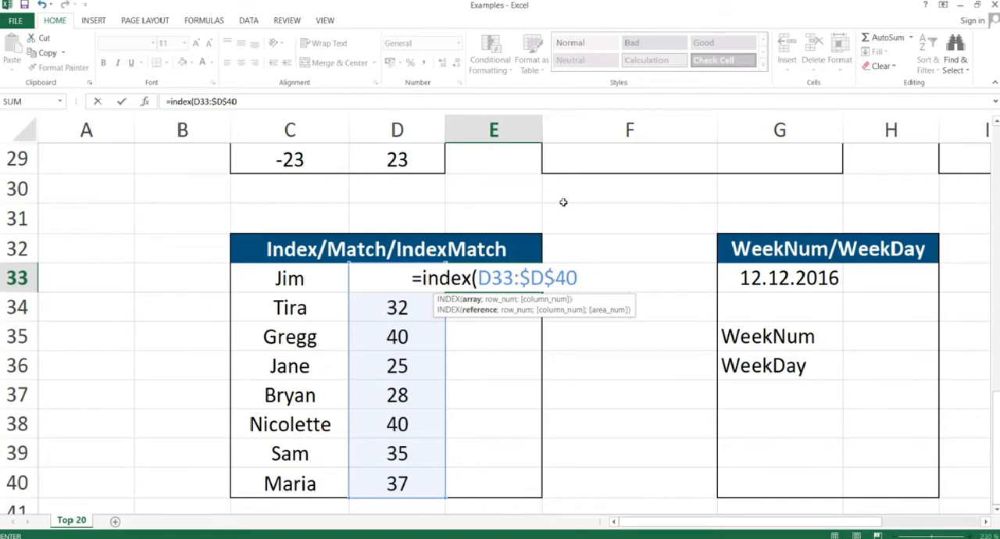
{"action": "left_click", "coordinate": [491, 276]}
{"action": "key", "text": "F4"}
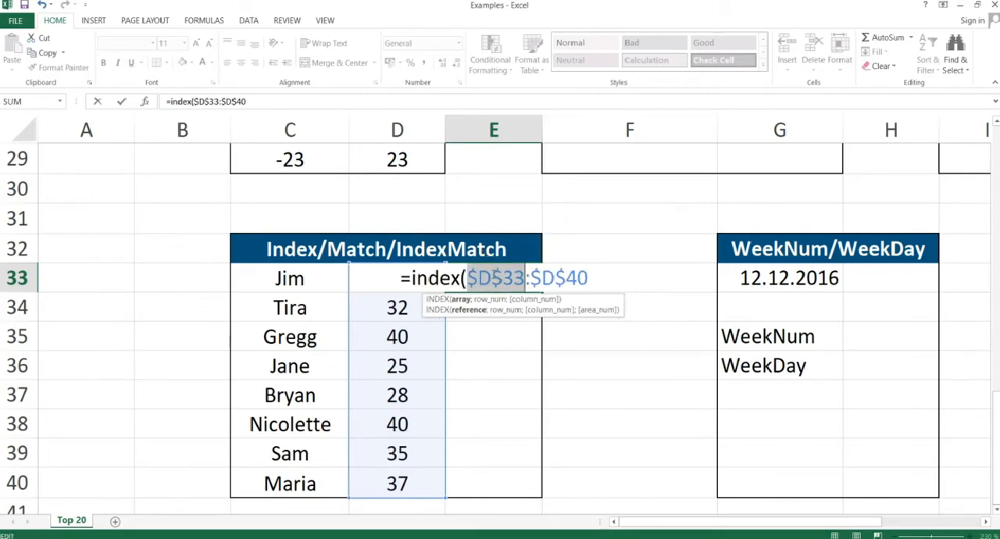
{"action": "left_click", "coordinate": [586, 277]}
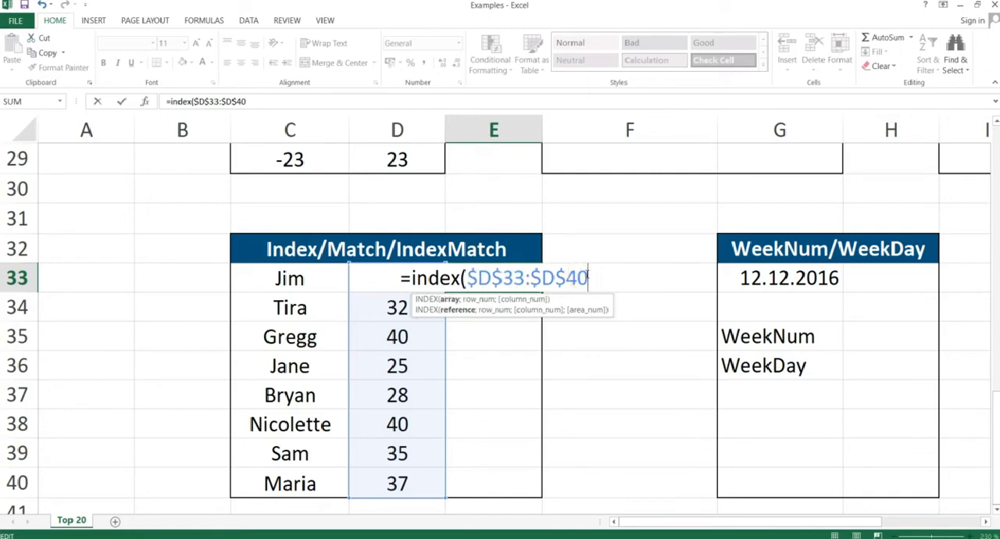
{"action": "type", "text": ";"}
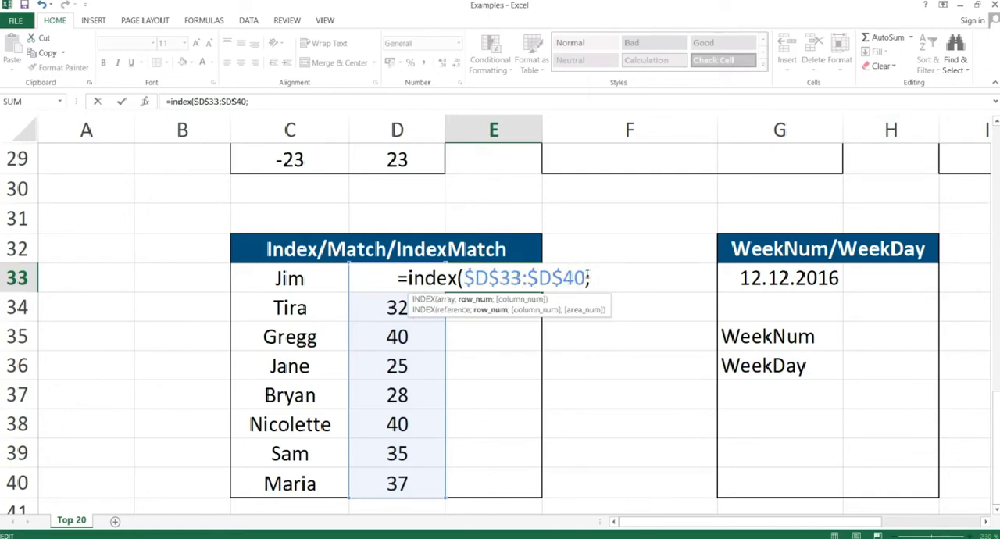
{"action": "type", "text": "match"}
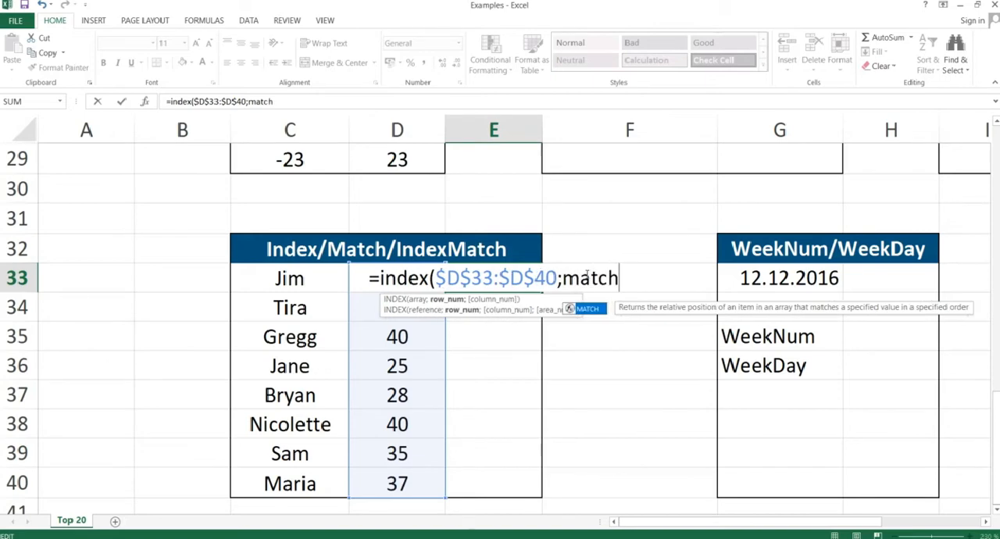
{"action": "type", "text": "("}
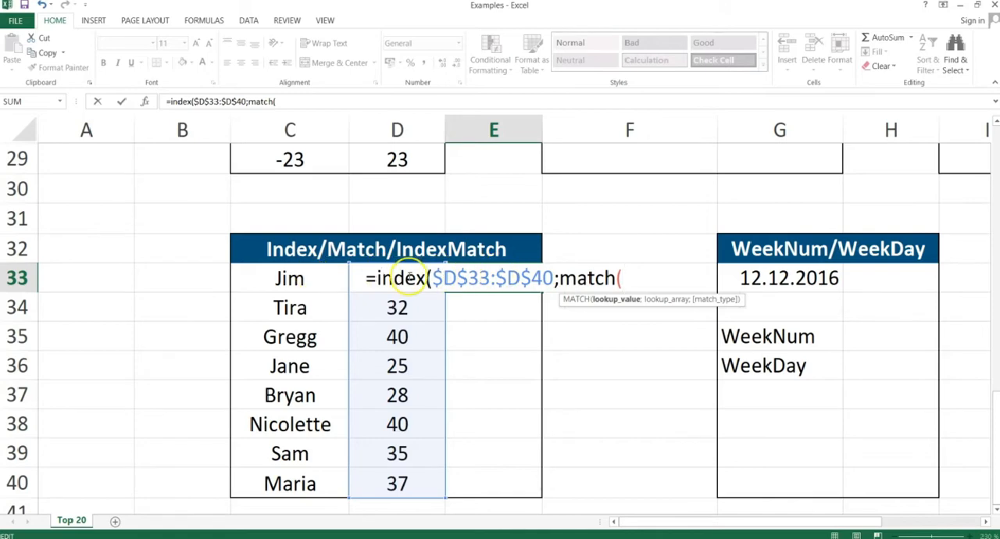
Nest a MATCH as the INDEX row number in E33, with lookup value C33 and lookup array C33:C40.
{"action": "left_click", "coordinate": [303, 279]}
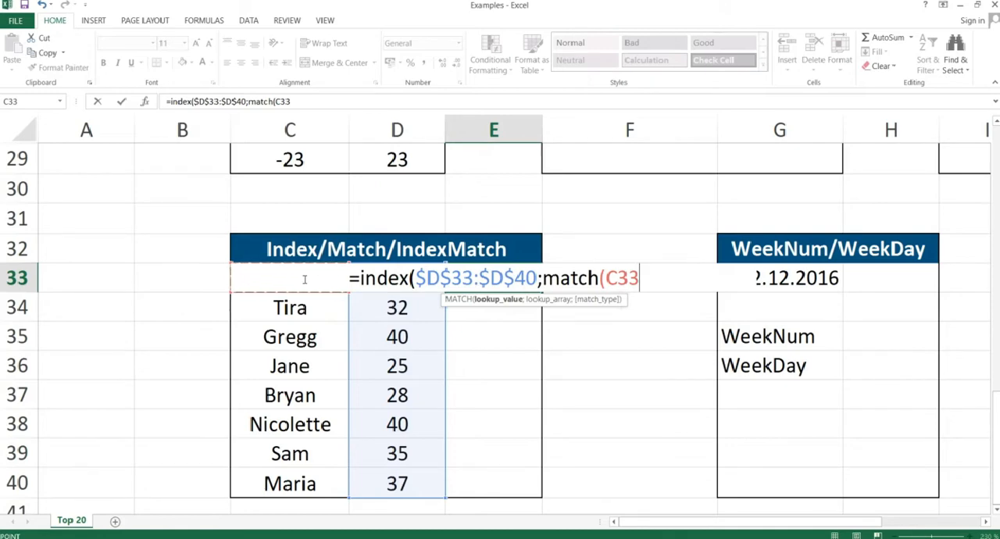
{"action": "type", "text": ";"}
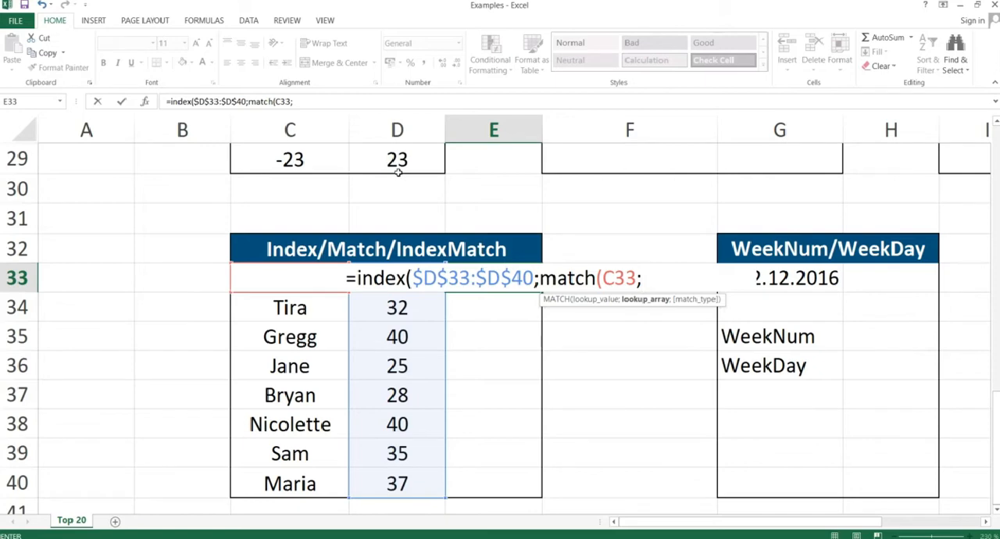
{"action": "type", "text": "C33"}
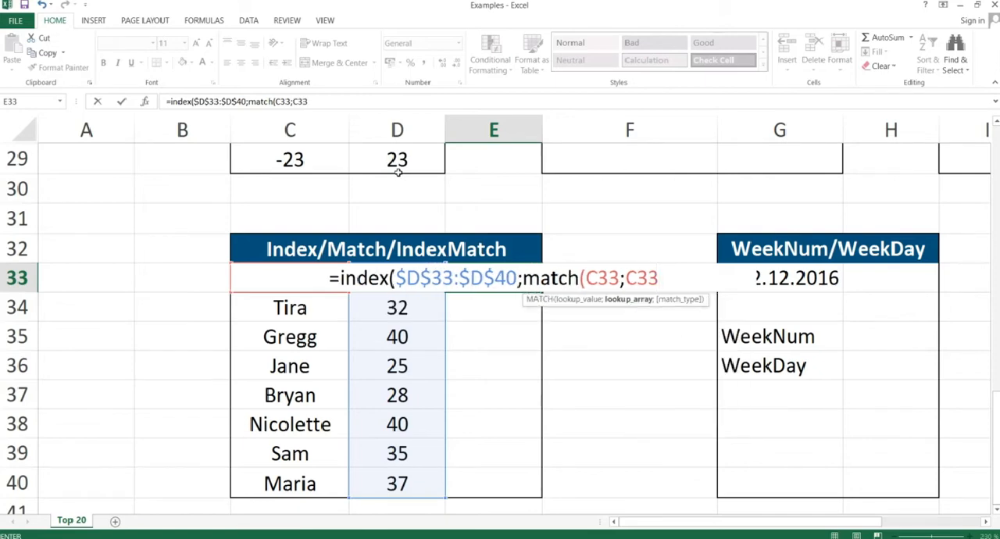
{"action": "type", "text": ":C"}
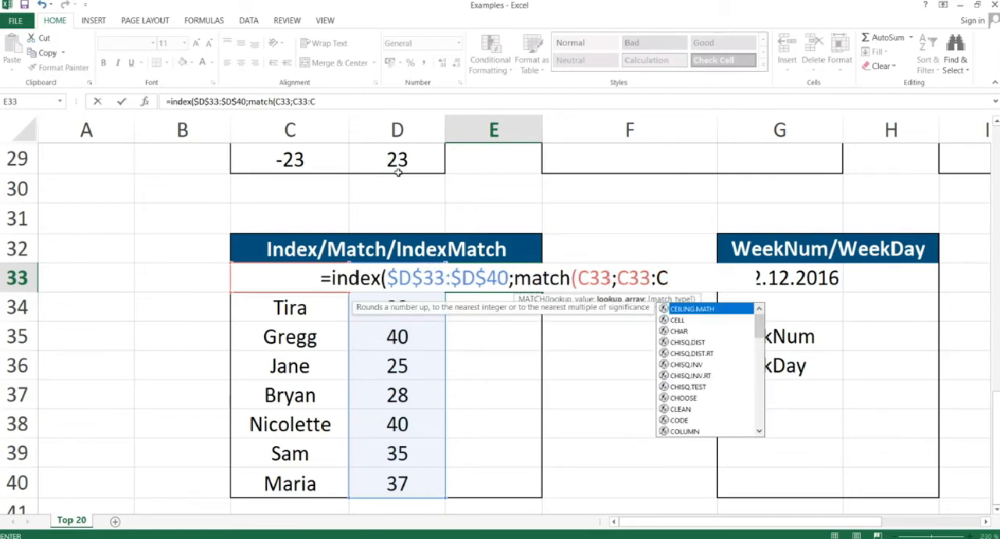
{"action": "type", "text": "40"}
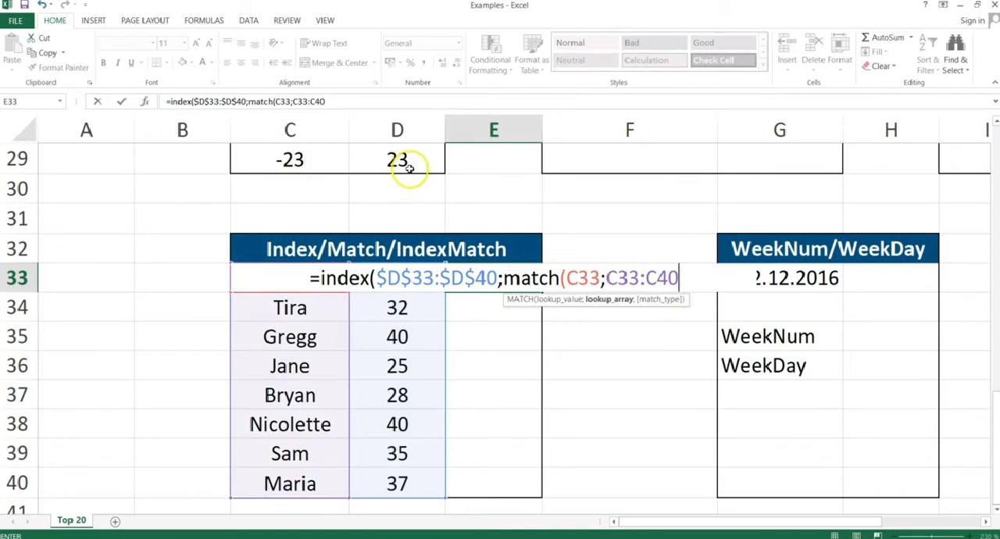
Make the MATCH lookup array absolute as $C$33:$C$40, then add match type 0 and close both functions.
{"action": "key", "text": "F4"}
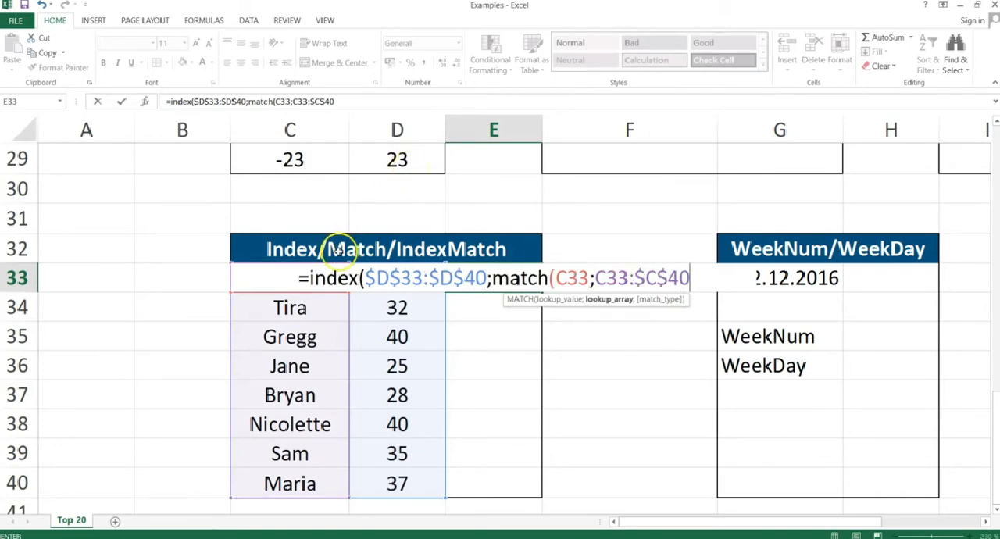
{"action": "left_click", "coordinate": [607, 278]}
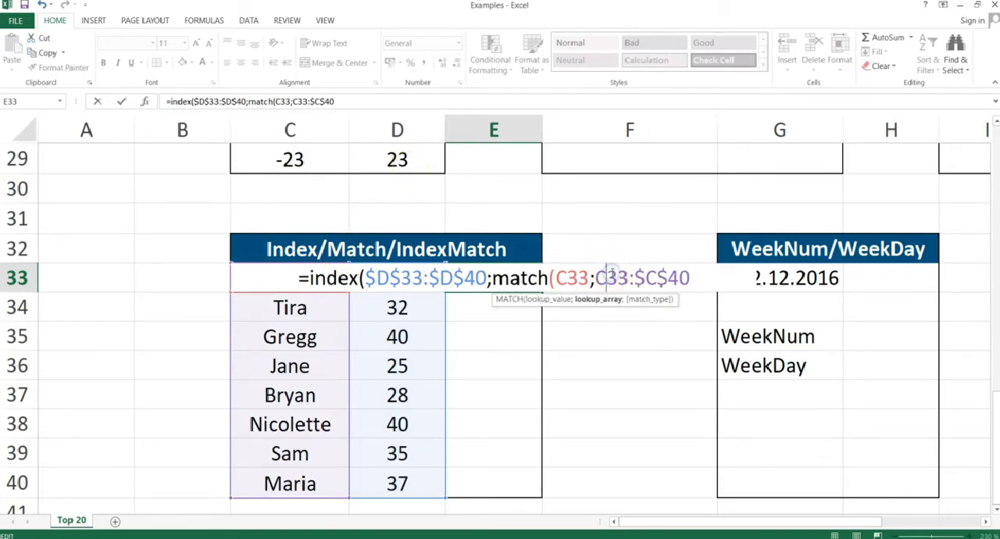
{"action": "key", "text": "F4"}
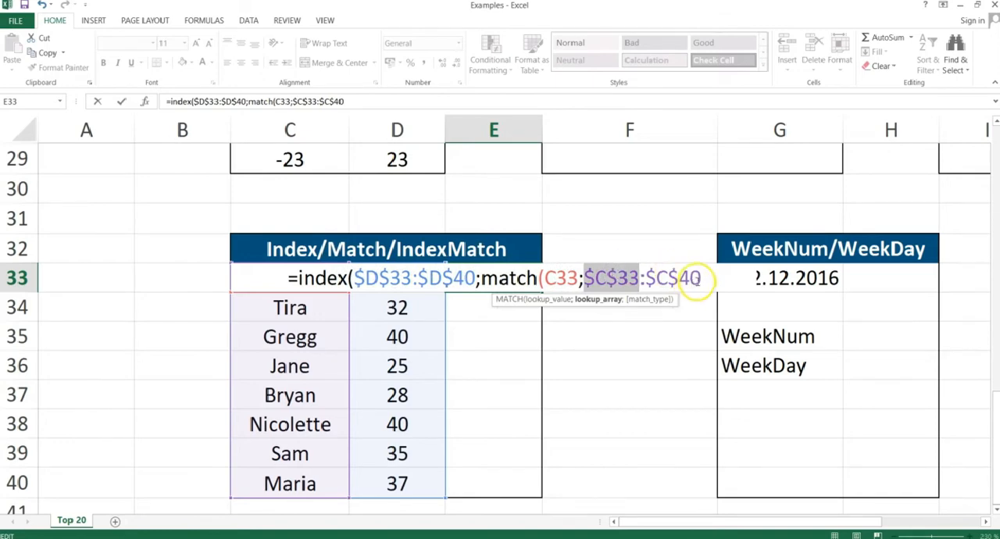
{"action": "left_click", "coordinate": [701, 279]}
{"action": "type", "text": ",0"}
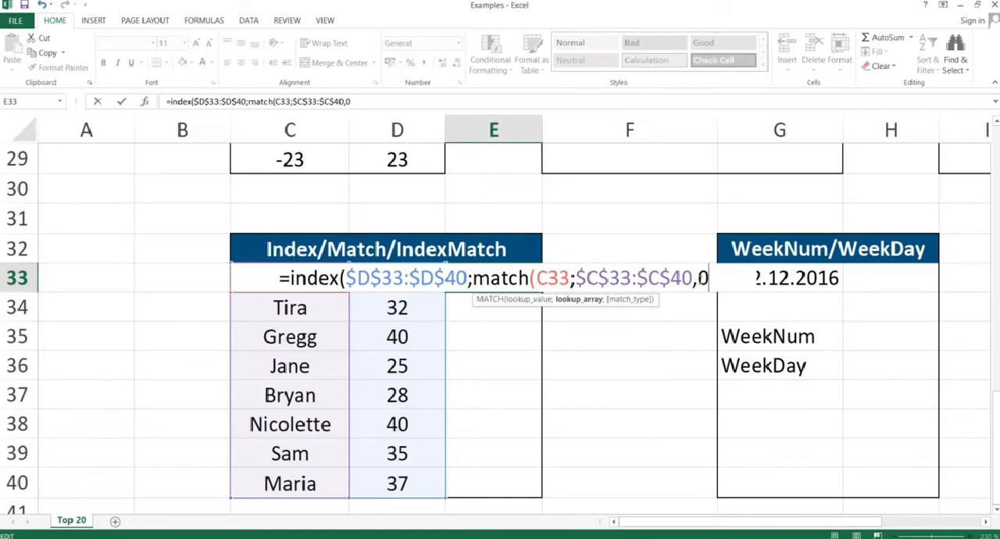
{"action": "type", "text": ")"}
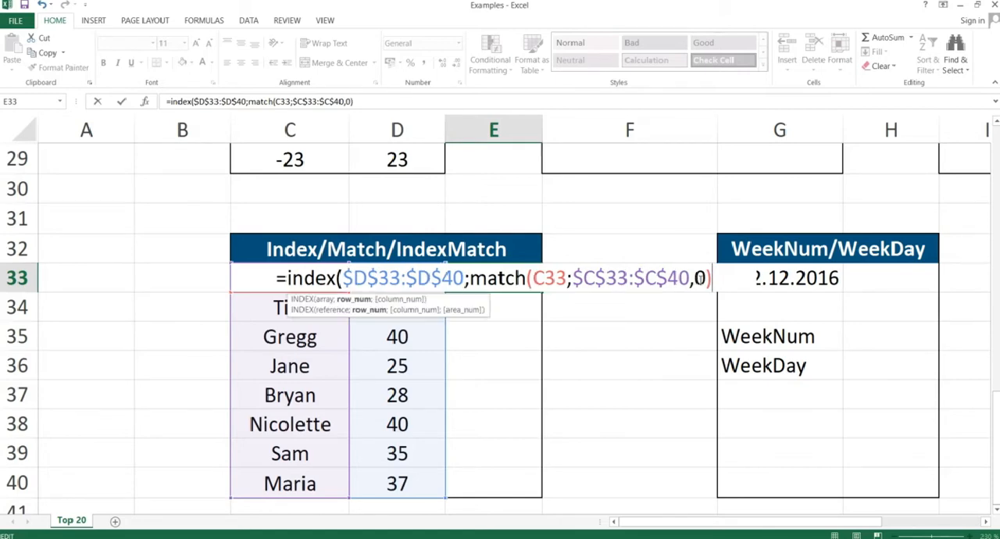
{"action": "type", "text": ")"}
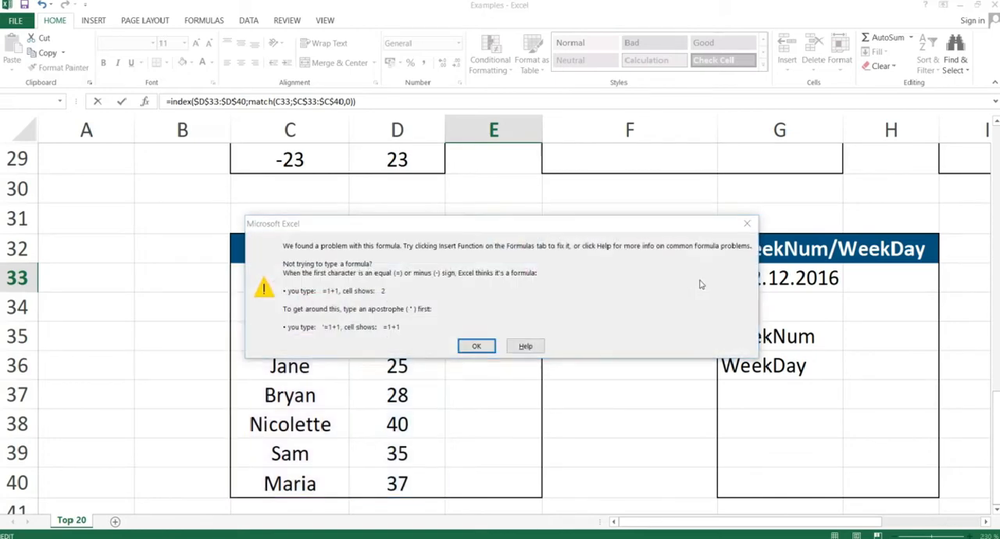
Replace the comma before the match type 0 with a semicolon and enter the INDEX/MATCH formula in E33.
{"action": "key", "text": "Return"}
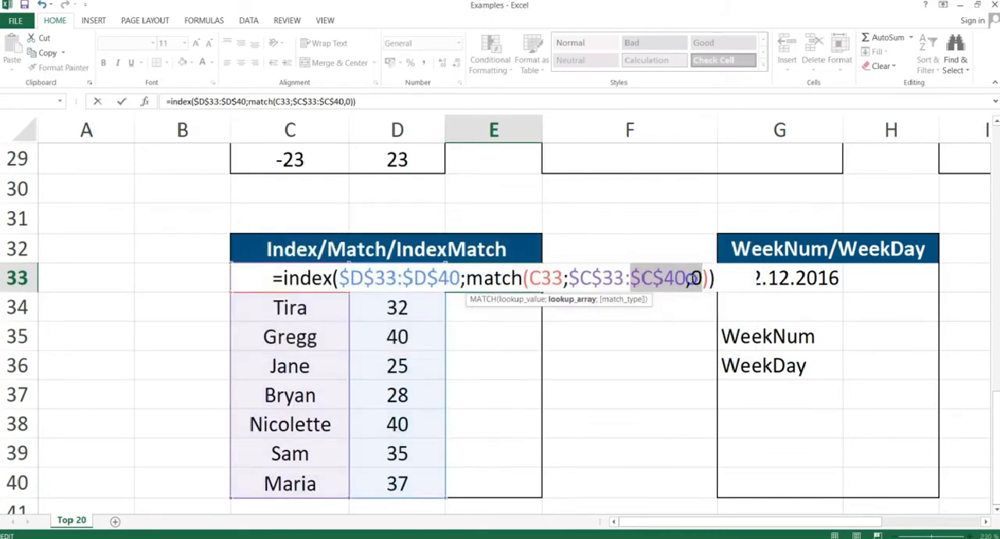
{"action": "left_click", "coordinate": [691, 279]}
{"action": "key", "text": "BackSpace"}
{"action": "type", "text": ";"}
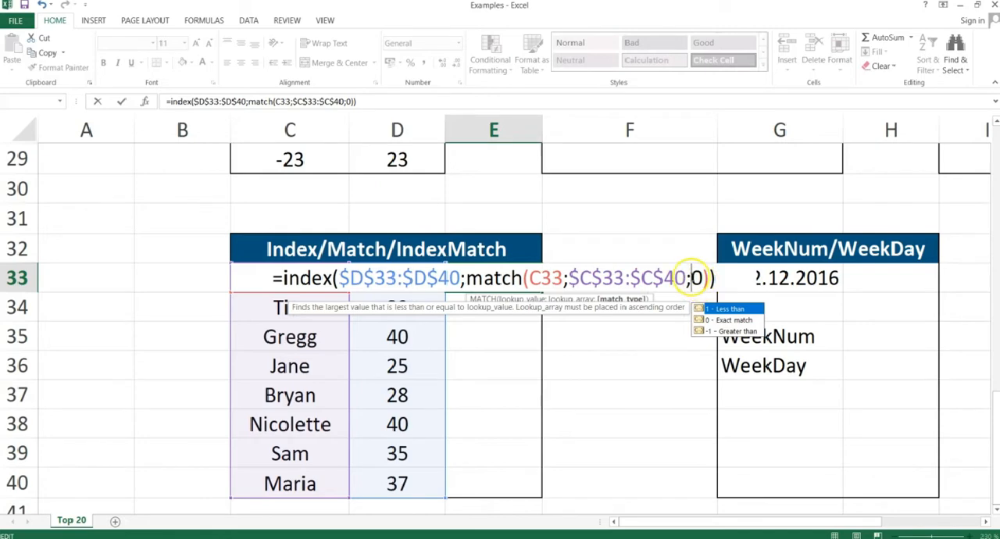
{"action": "key", "text": "Return"}
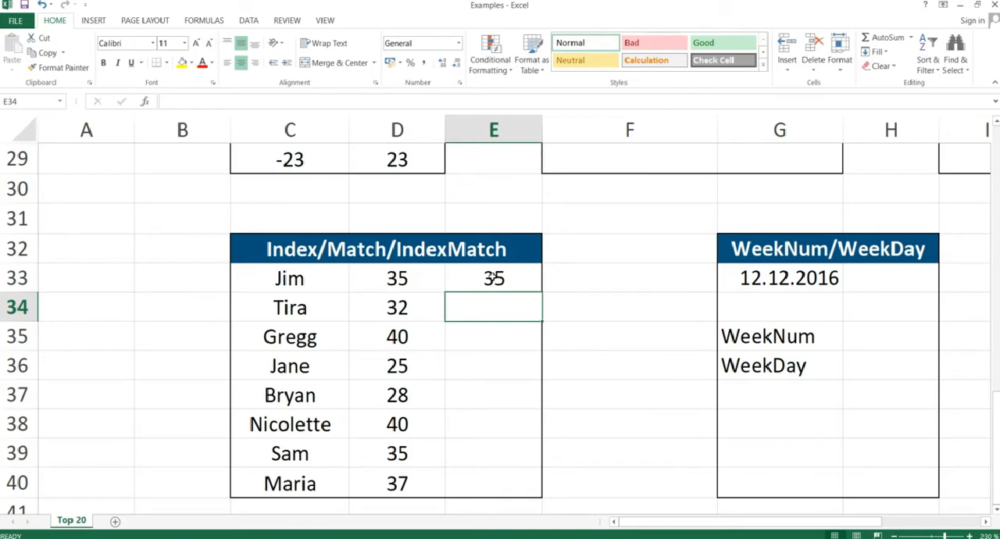
Copy the INDEX/MATCH formula in E33 and paste only the formulas across E33:E40.
{"action": "left_click", "coordinate": [493, 277]}
{"action": "key", "text": "ctrl+c"}
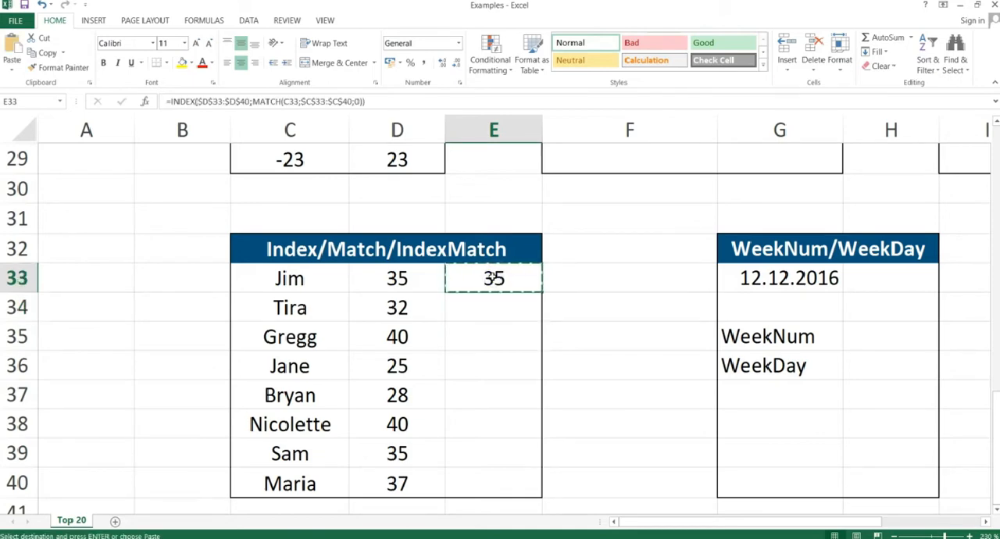
{"action": "key", "text": "shift+Down"}
{"action": "key", "text": "shift+Down"}
{"action": "key", "text": "shift+Down"}
{"action": "key", "text": "shift+Down"}
{"action": "key", "text": "shift+Down"}
{"action": "key", "text": "shift+Down"}
{"action": "key", "text": "shift+Down"}
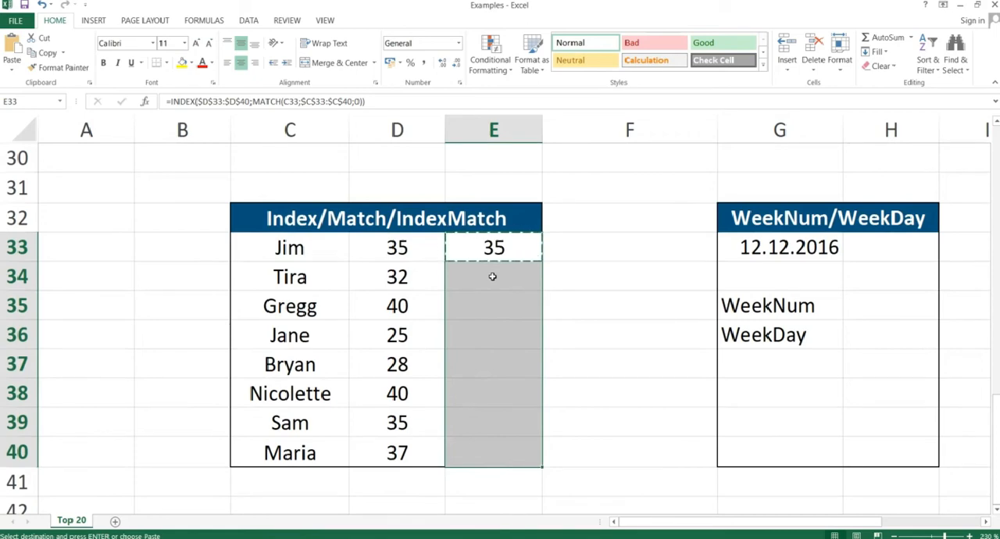
{"action": "key", "text": "ctrl+alt+v"}
{"action": "key", "text": "f"}
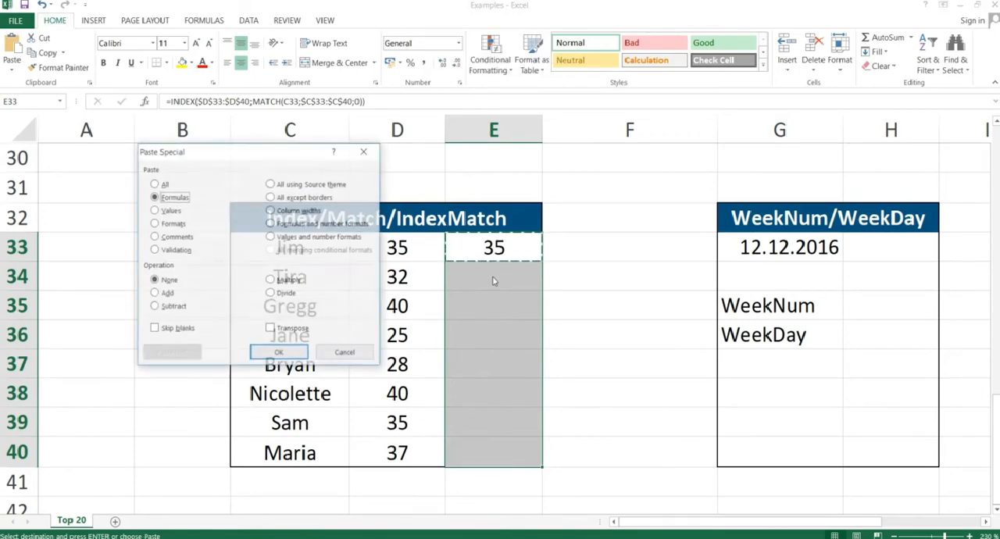
{"action": "key", "text": "Return"}
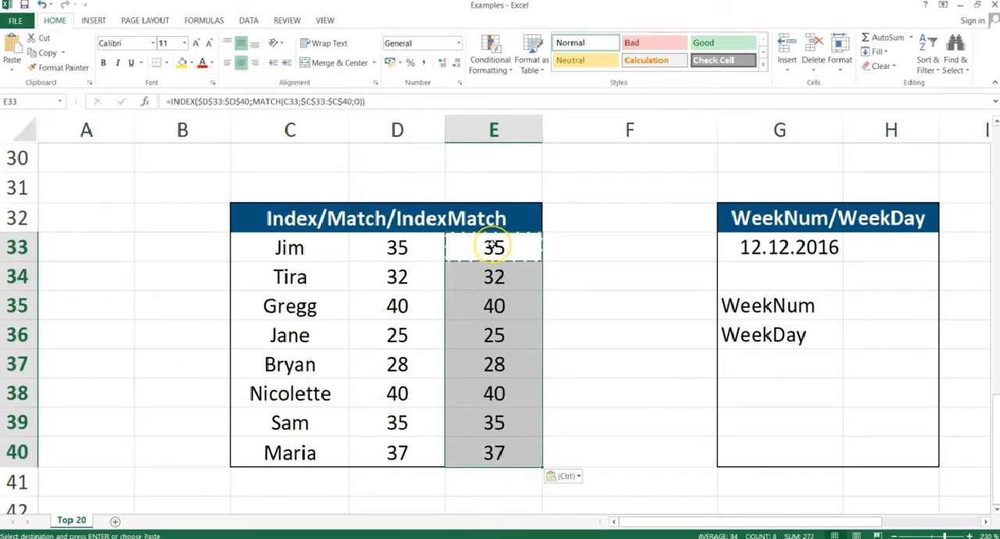
Clear E33:E40 and start an INDEX formula in E33 with the absolute array $C$33:$C$40, continuing to the row number argument.
{"action": "left_click_drag", "start_coordinate": [493, 247], "coordinate": [476, 446]}
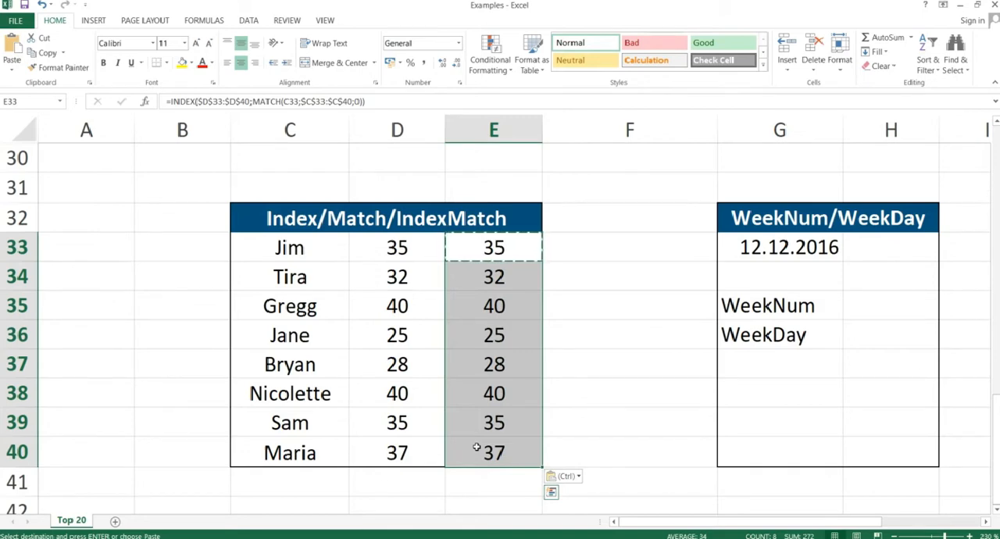
{"action": "key", "text": "Delete"}
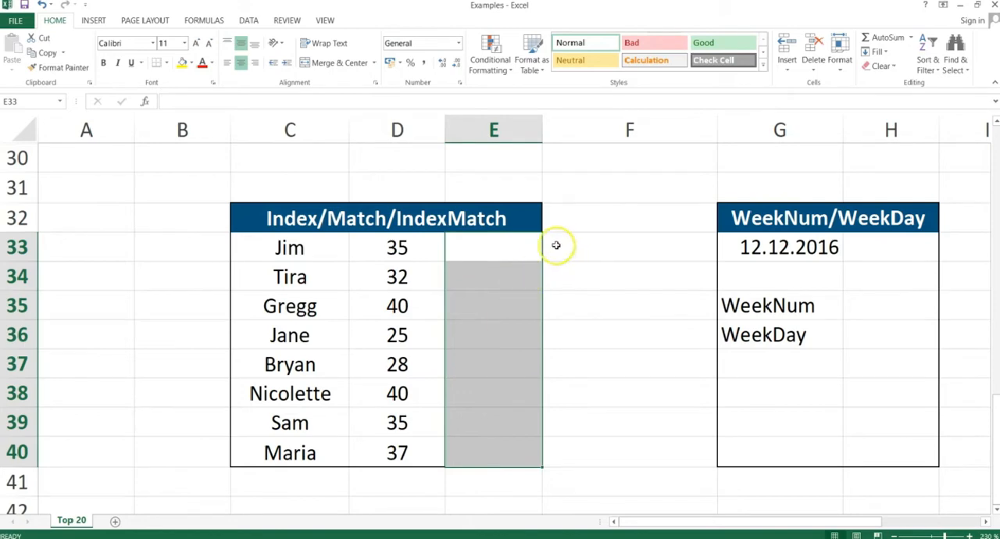
{"action": "left_click", "coordinate": [512, 248]}
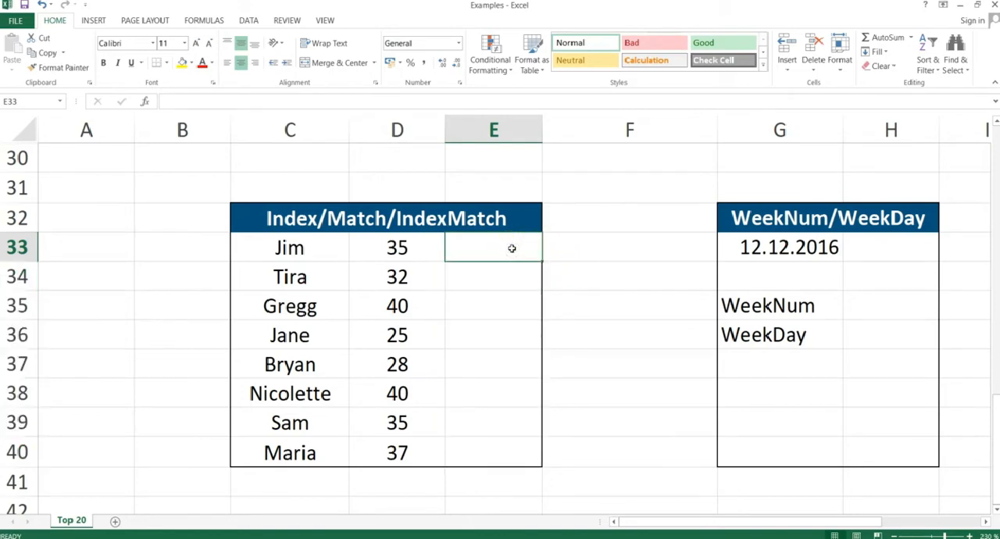
{"action": "type", "text": "=inde"}
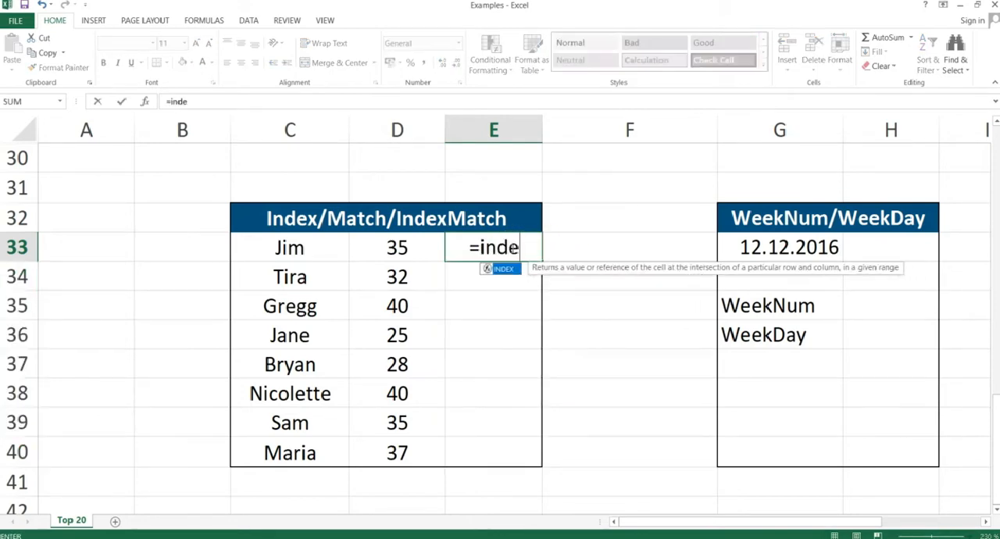
{"action": "type", "text": "x("}
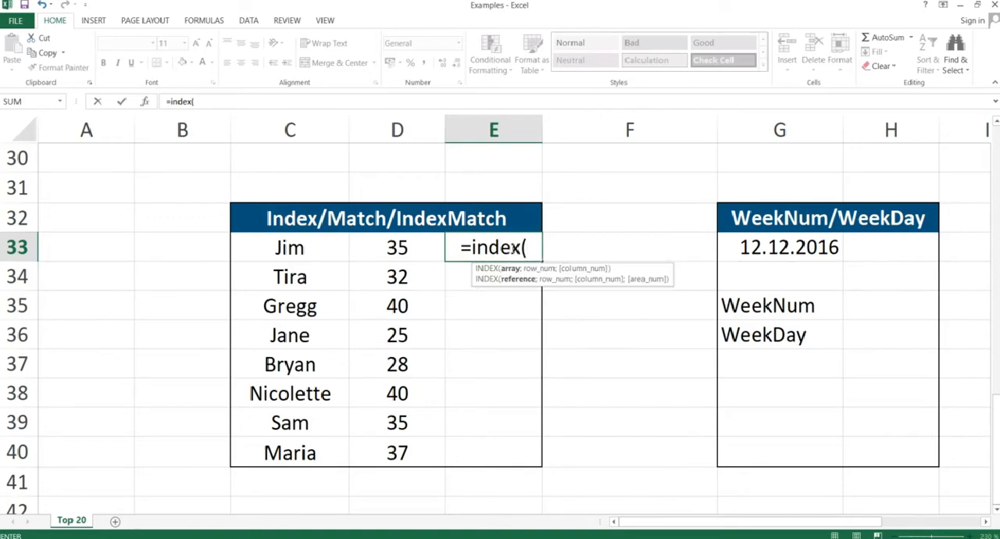
{"action": "left_click", "coordinate": [293, 247]}
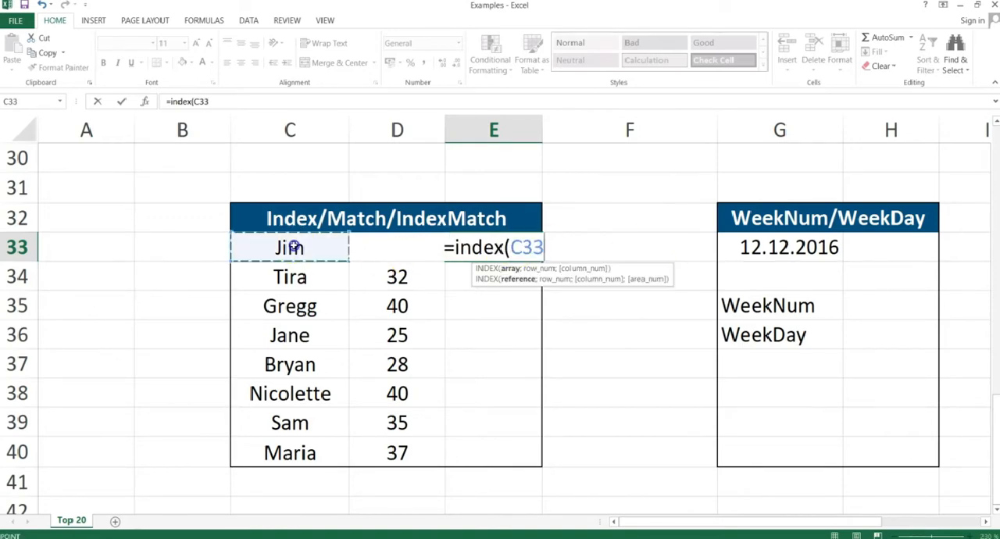
{"action": "left_click_drag", "start_coordinate": [293, 247], "coordinate": [288, 443]}
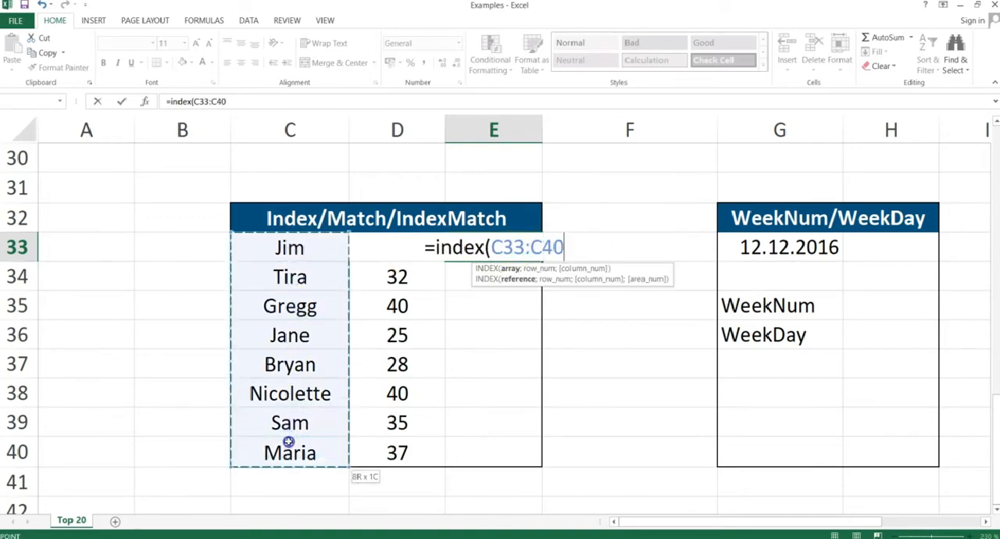
{"action": "key", "text": "F4"}
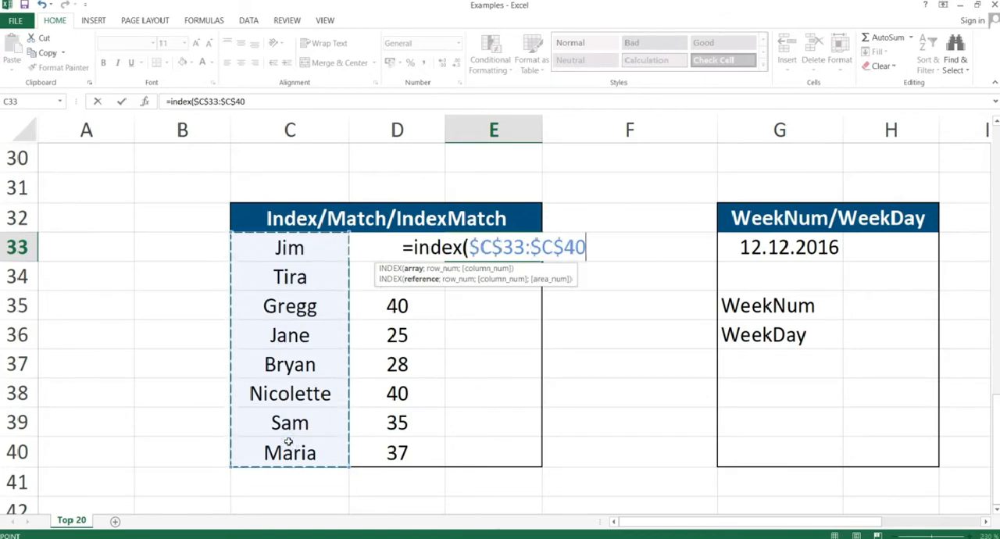
{"action": "type", "text": ";"}
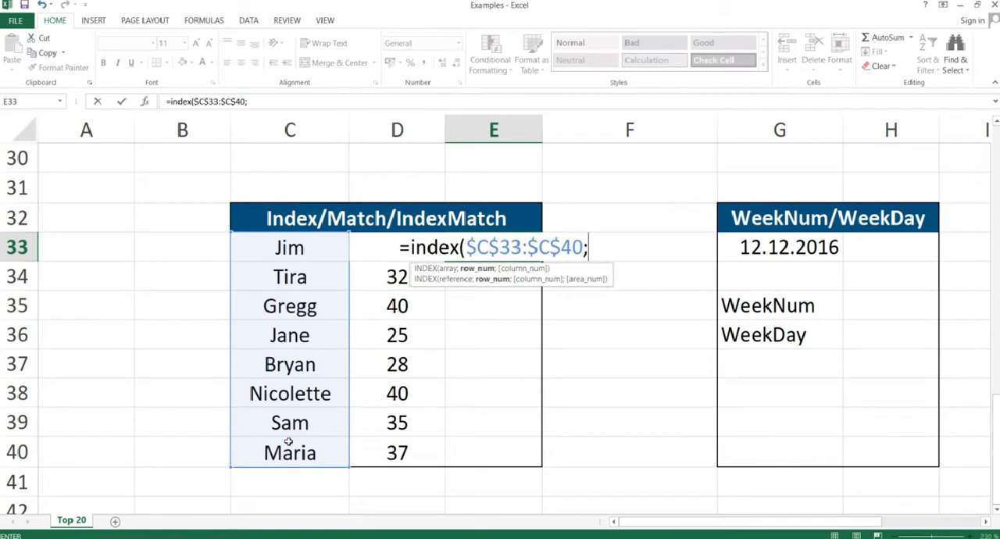
{"action": "type", "text": "match"}
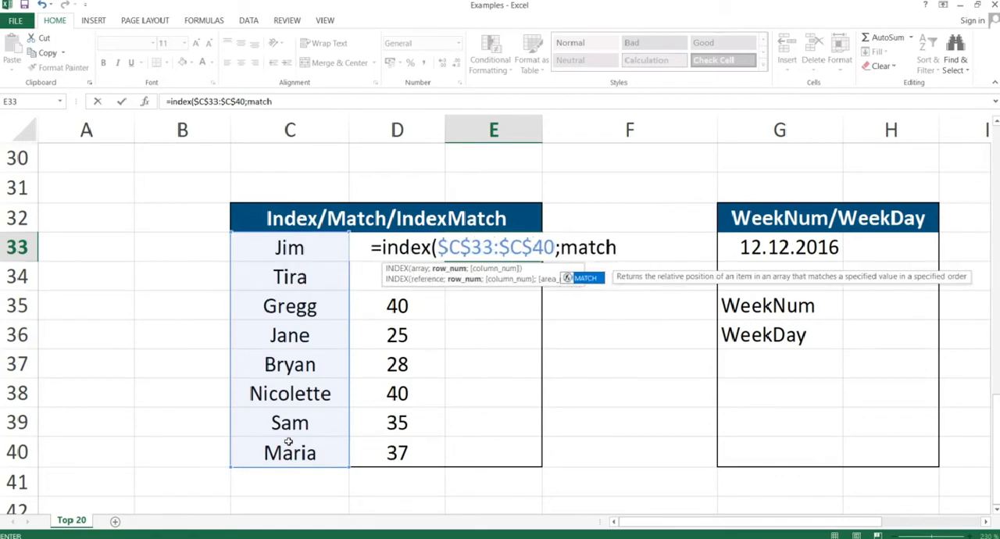
{"action": "type", "text": "("}
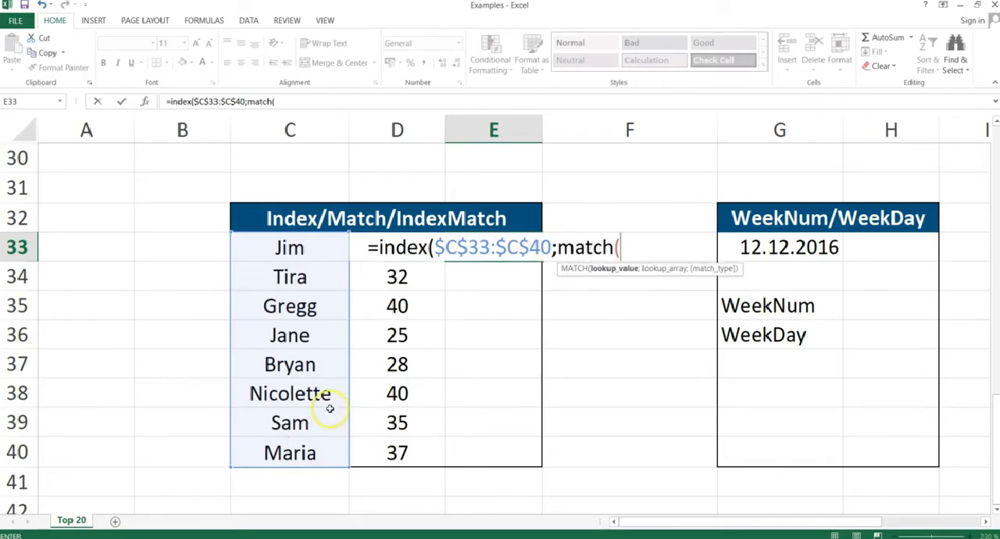
Nest a MATCH function as the row number of the INDEX formula in E33, with D33 as the lookup value.
{"action": "left_click", "coordinate": [376, 277]}
{"action": "key", "text": "Up"}
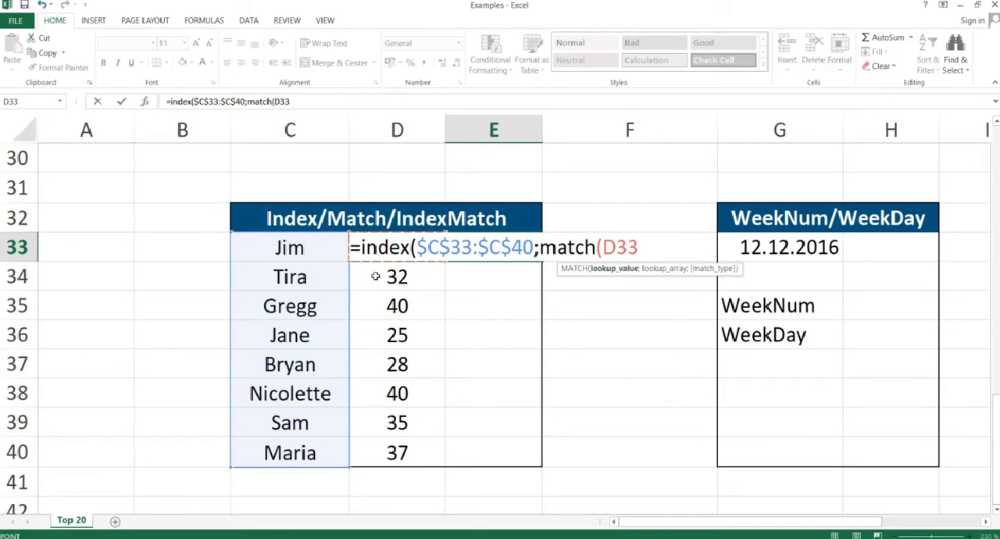
{"action": "type", "text": ";"}
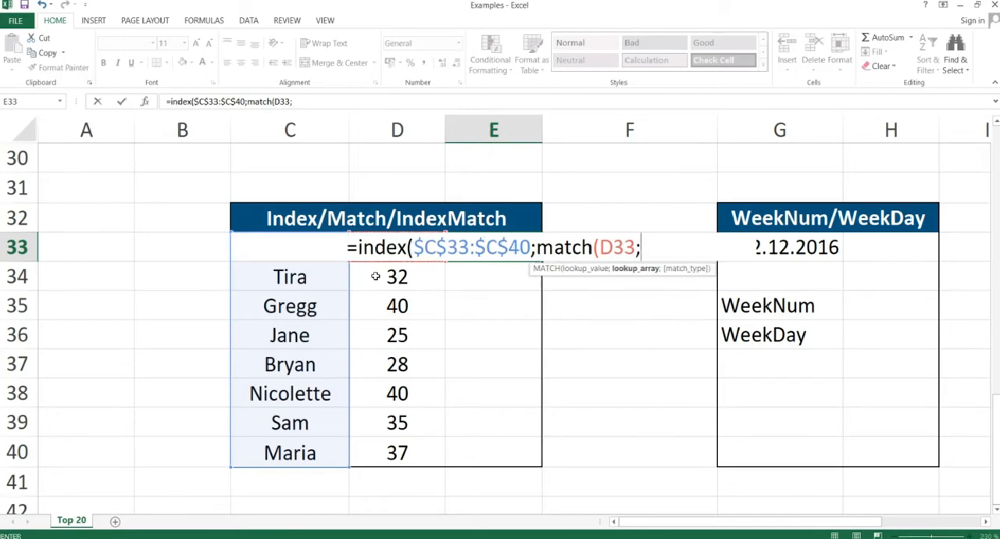
{"action": "type", "text": "D33:"}
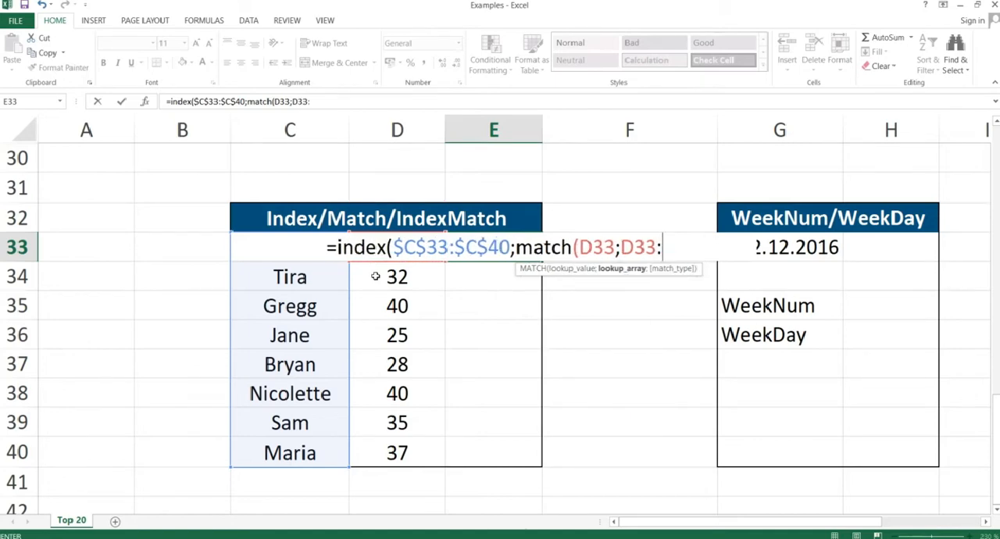
{"action": "type", "text": "$D$40"}
Set the MATCH lookup array to D33:D40 and make both references absolute as $D$33:$D$40.
{"action": "key", "text": "F4"}
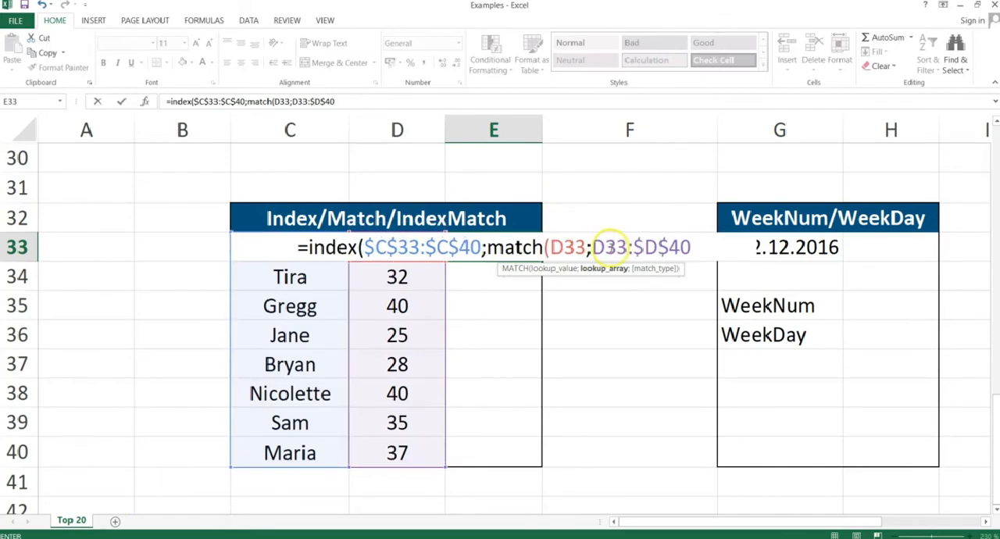
{"action": "double_click", "coordinate": [608, 247]}
{"action": "key", "text": "F4"}
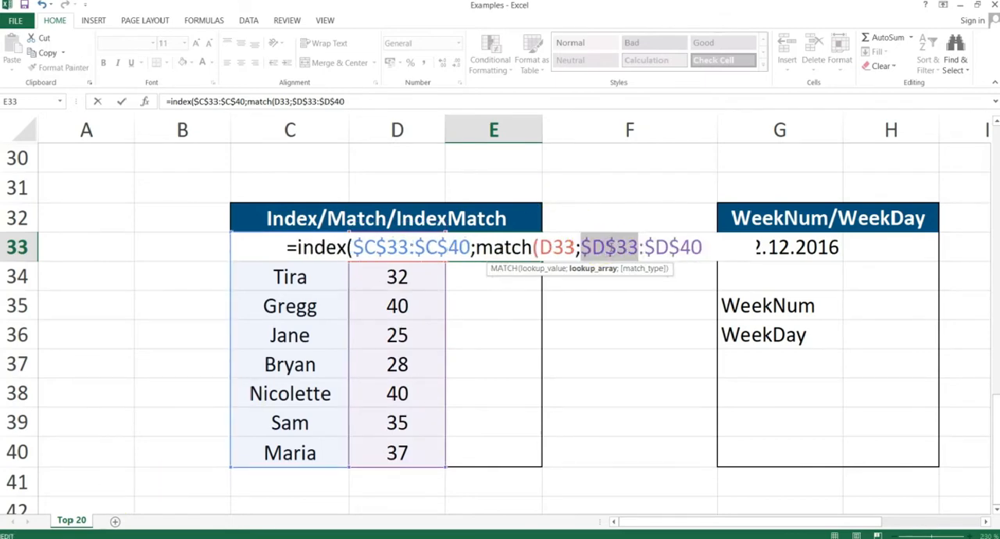
Add match type 0, close both functions, and enter the right-to-left INDEX/MATCH formula in E33.
{"action": "left_click", "coordinate": [707, 247]}
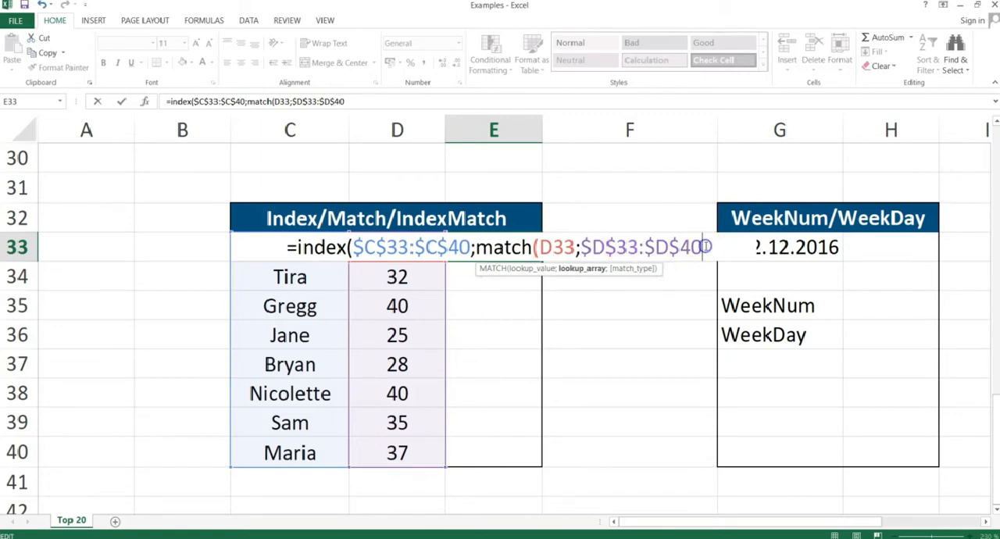
{"action": "type", "text": ";0"}
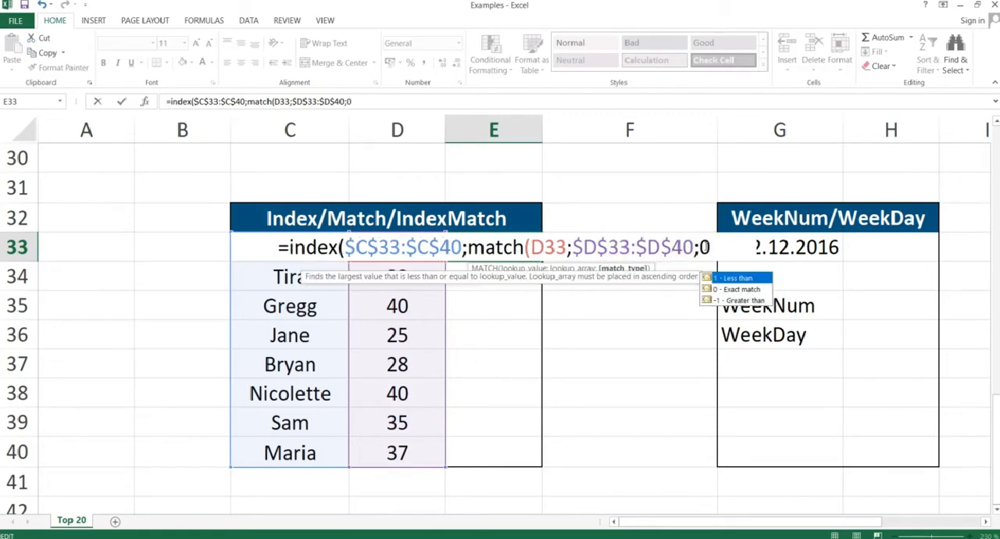
{"action": "type", "text": "))"}
{"action": "key", "text": "Return"}
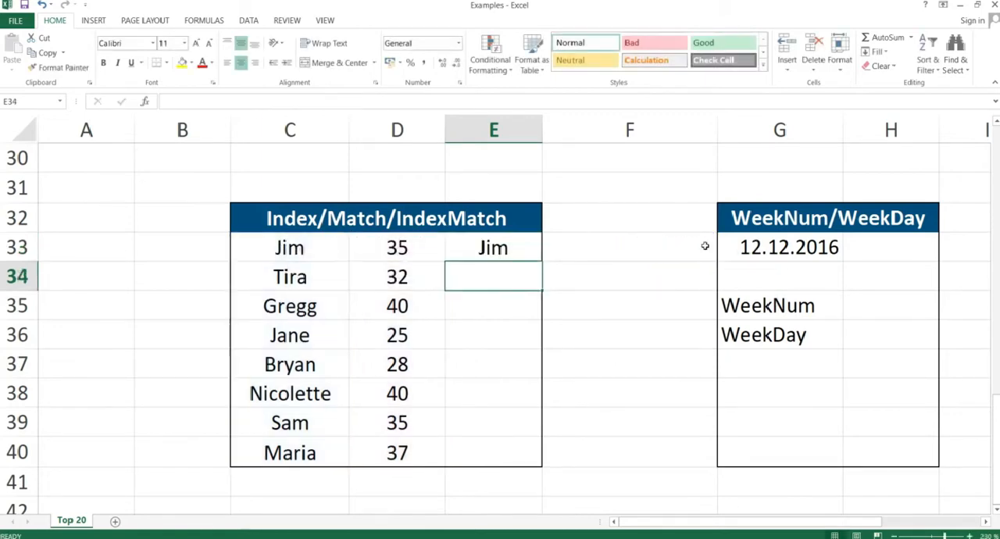
Copy the right-to-left INDEX/MATCH formula in E33 and paste only the formulas across E33:E40.
{"action": "key", "text": "Up"}
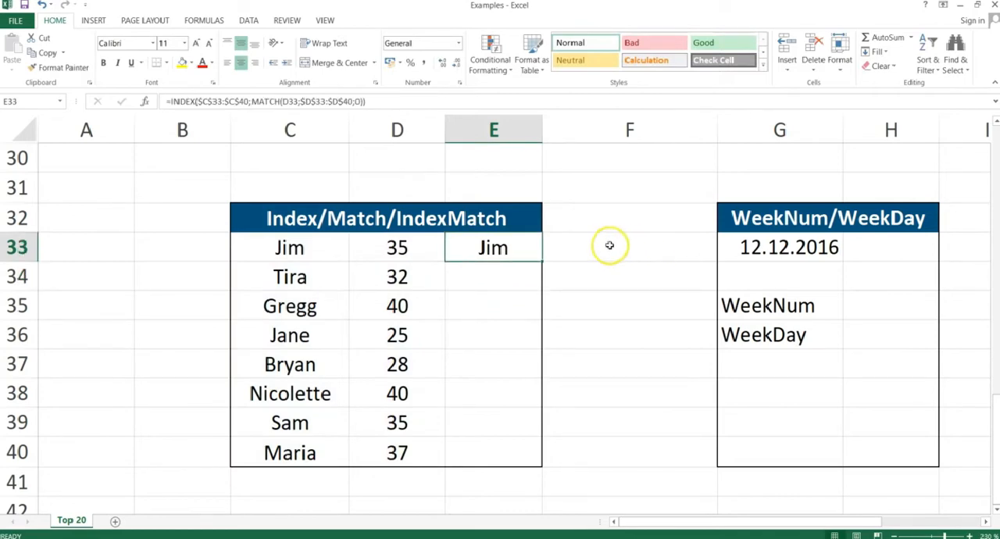
{"action": "key", "text": "ctrl+c"}
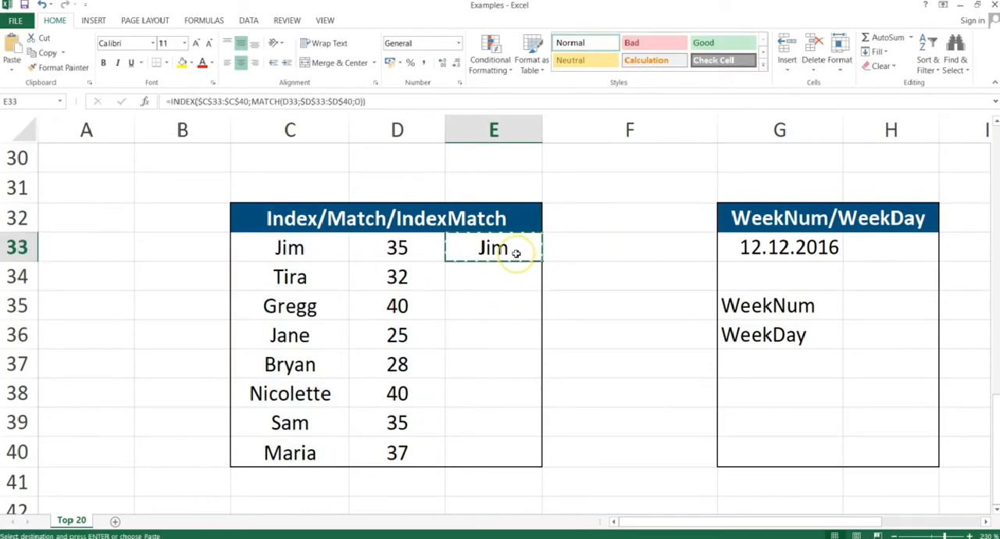
{"action": "key", "text": "shift+Down"}
{"action": "key", "text": "shift+Down"}
{"action": "key", "text": "shift+Down"}
{"action": "key", "text": "shift+Down"}
{"action": "key", "text": "shift+Down"}
{"action": "key", "text": "shift+Down"}
{"action": "key", "text": "shift+Down"}
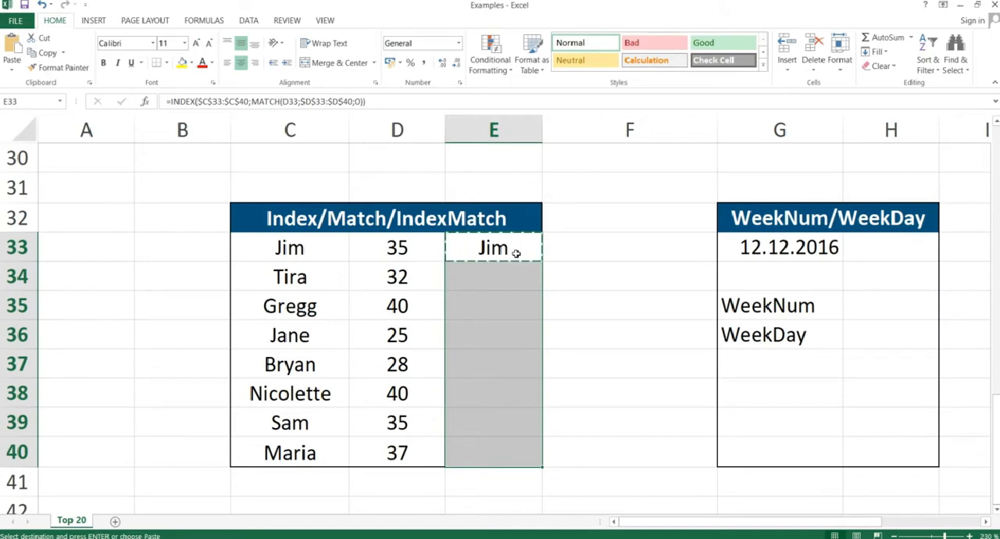
{"action": "key", "text": "ctrl+alt+v"}
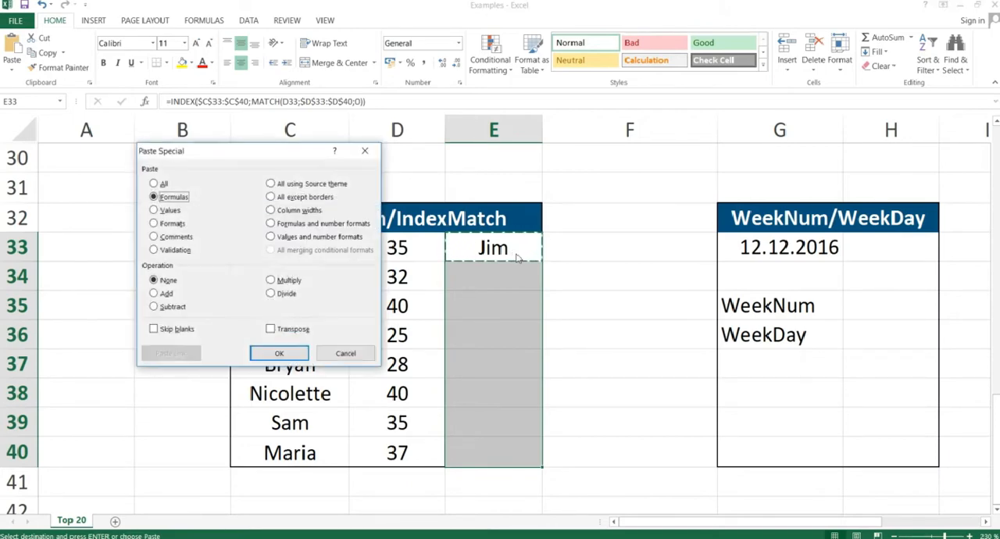
{"action": "key", "text": "Return"}
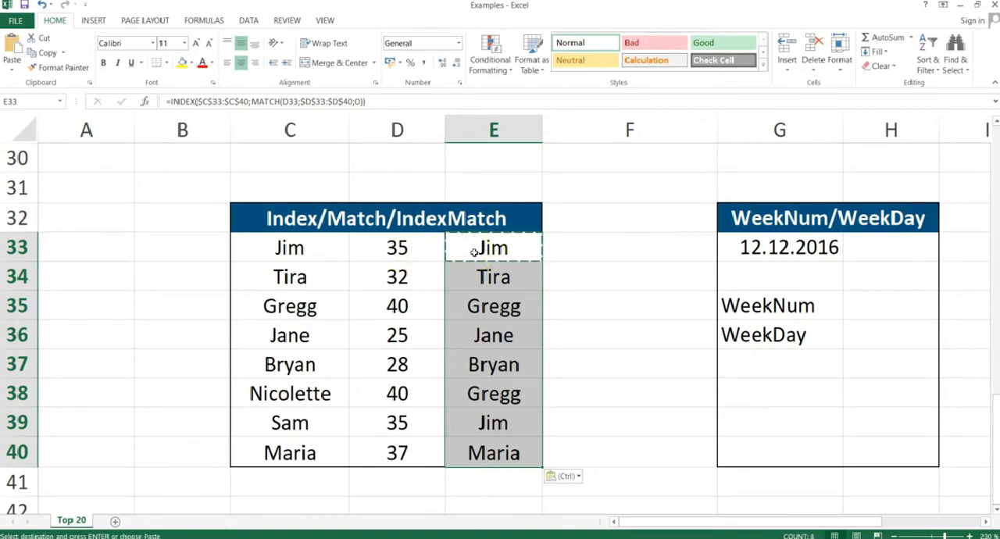
Switch to the presentation and advance from the Index & Match slide to the WeekNum & WeekDay slide.
{"action": "key", "text": "alt+Tab"}
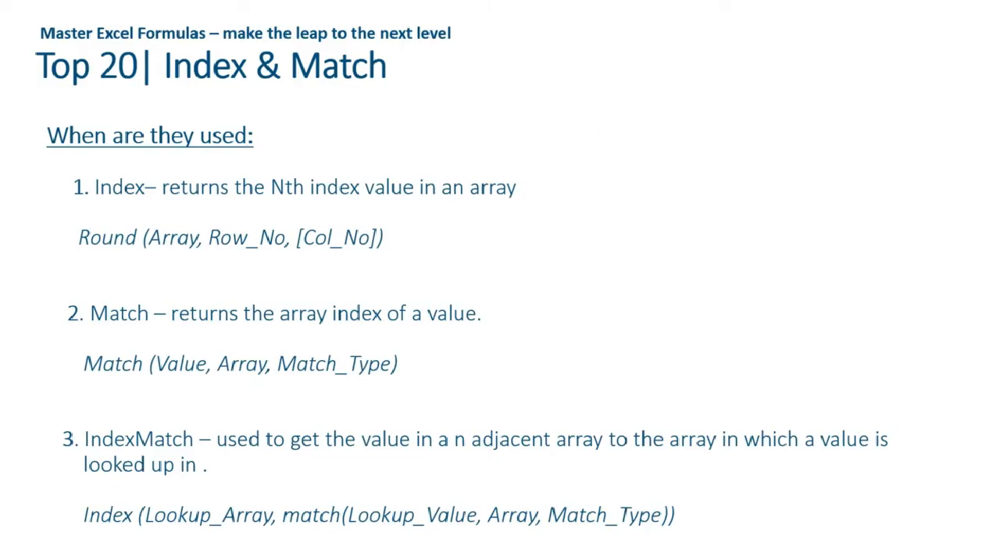
{"action": "left_click", "coordinate": [577, 138]}
{"action": "key", "text": "Right"}
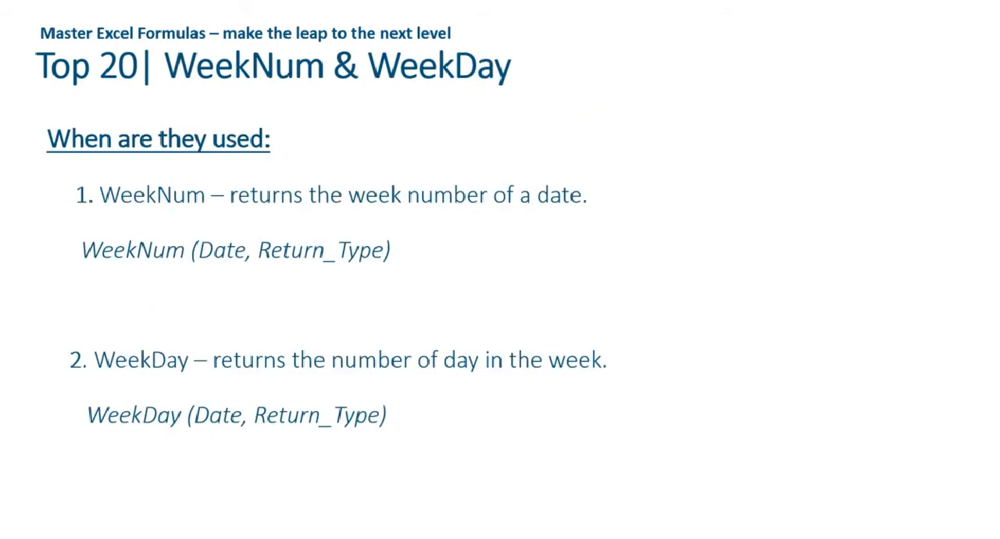
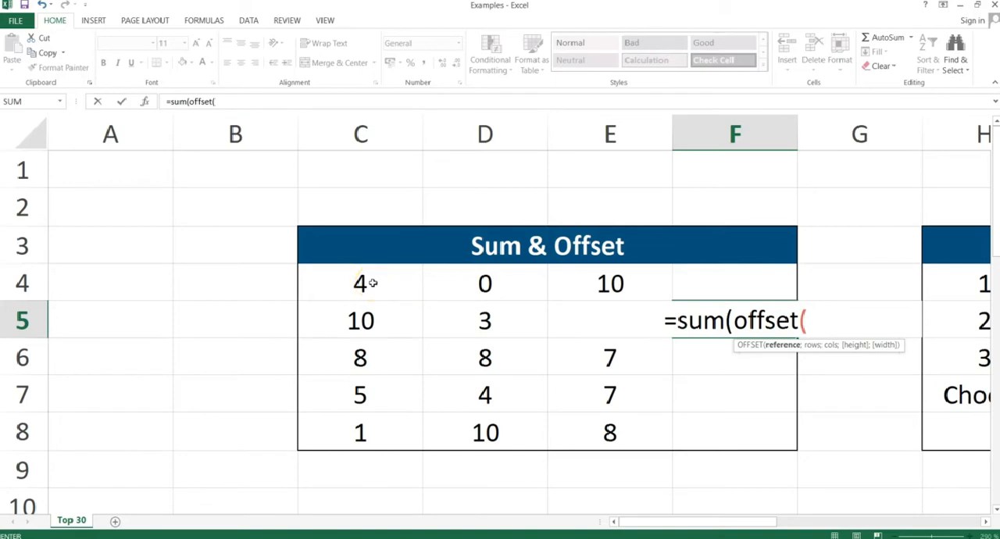
Set the OFFSET reference to C4 with 1 row and 0 columns in the SUM formula in F5.
{"action": "left_click", "coordinate": [373, 283]}
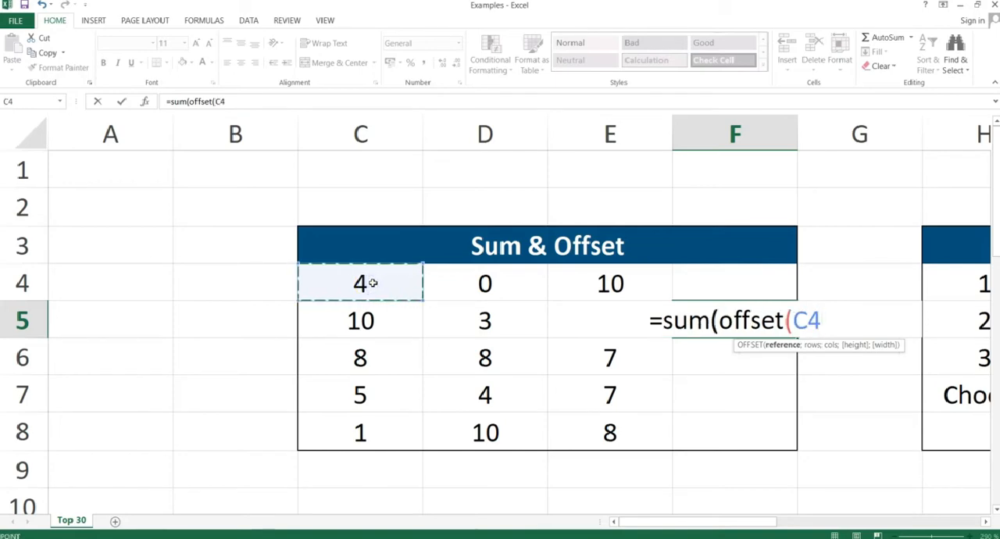
{"action": "type", "text": ";"}
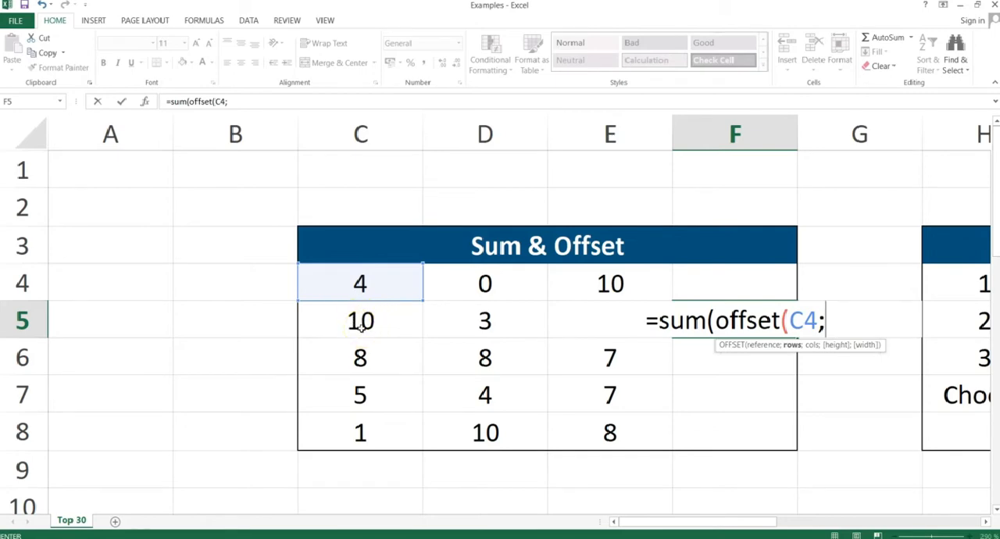
{"action": "type", "text": "1"}
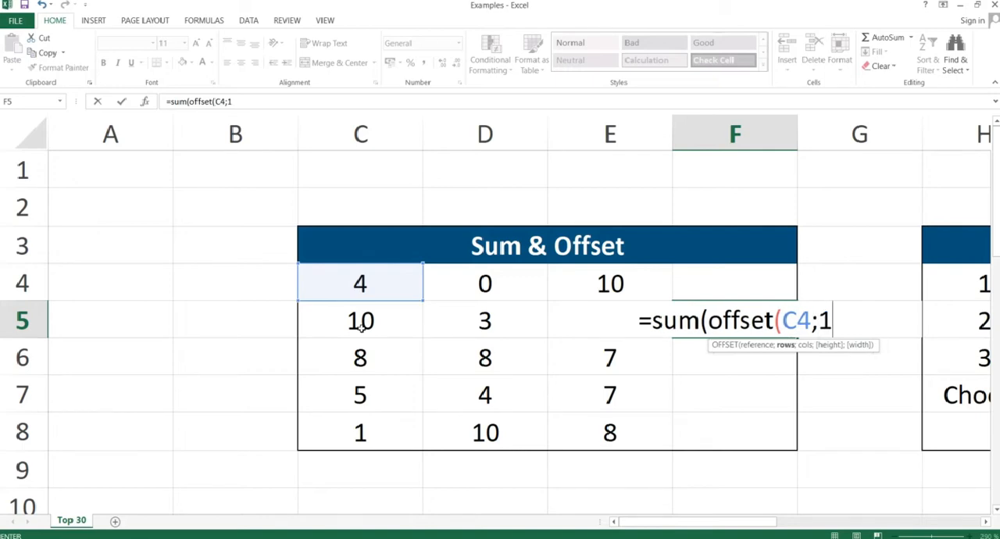
{"action": "type", "text": ";"}
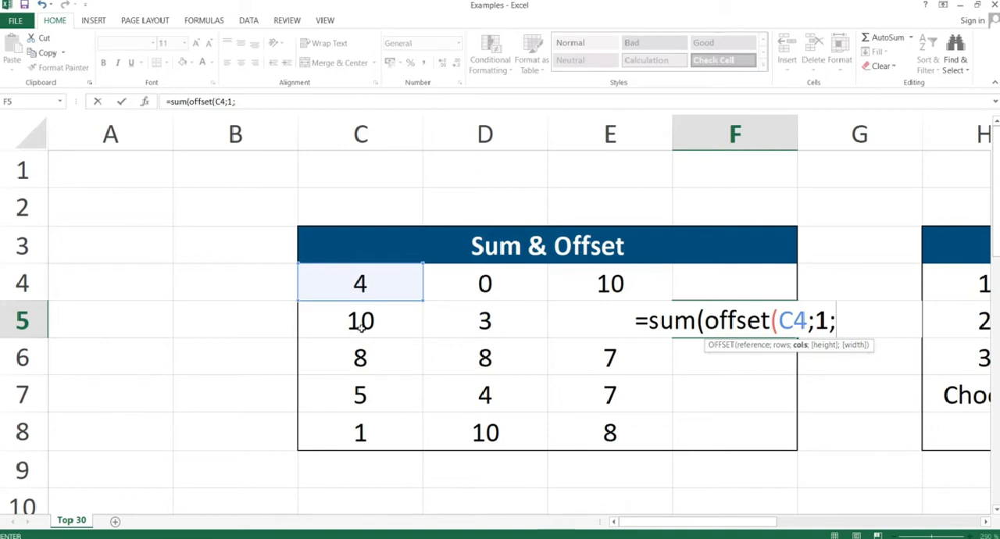
{"action": "type", "text": "0;"}
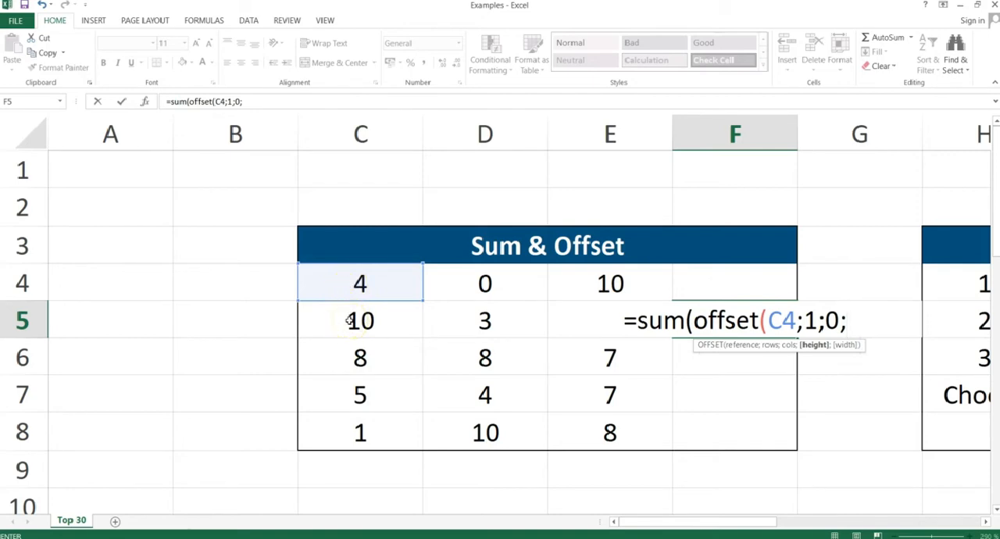
Add height 1 and width 3, enter the SUM/OFFSET formula in F5, and check it against the sum of C5:E5.
{"action": "type", "text": "1;"}
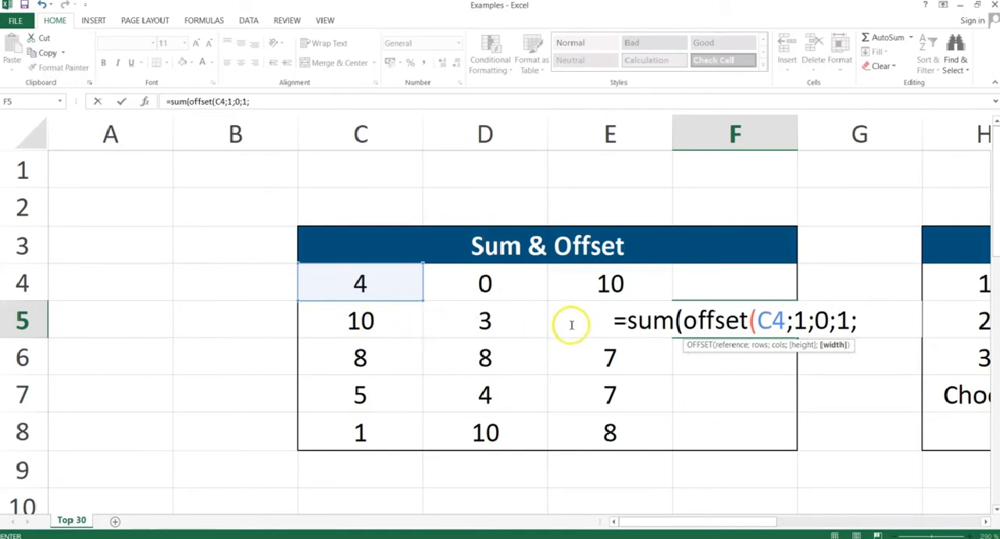
{"action": "type", "text": "3"}
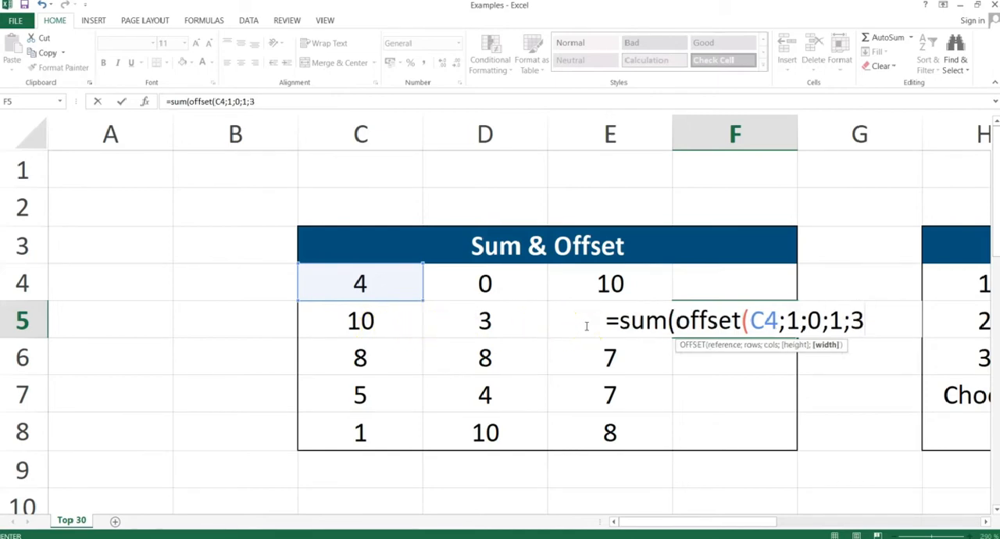
{"action": "type", "text": "))"}
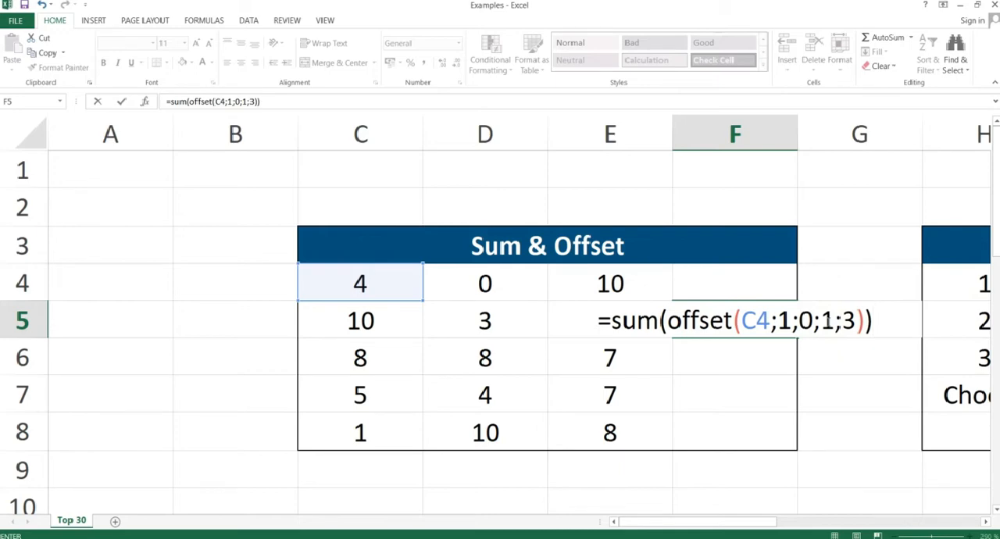
{"action": "key", "text": "Return"}
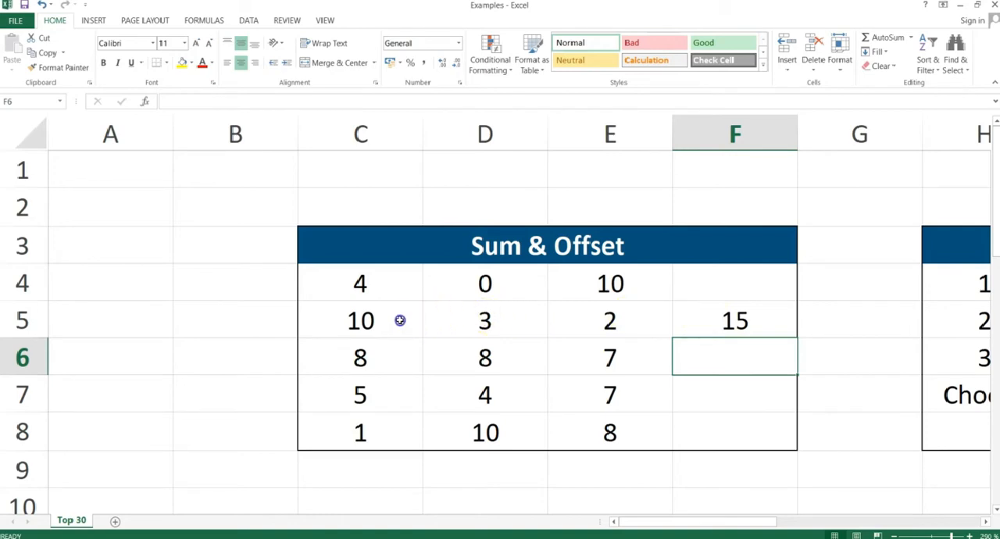
{"action": "left_click_drag", "start_coordinate": [400, 320], "coordinate": [625, 322]}
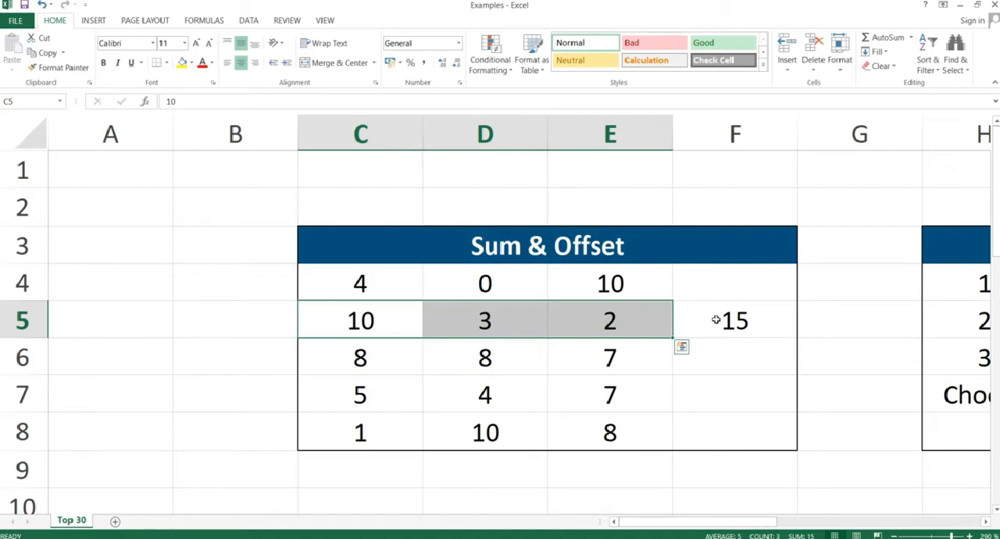
Switch to the presentation, advance from the Sum & Offset slide to the Choose slide, and return to the Excel workbook.
{"action": "key", "text": "alt+Tab"}
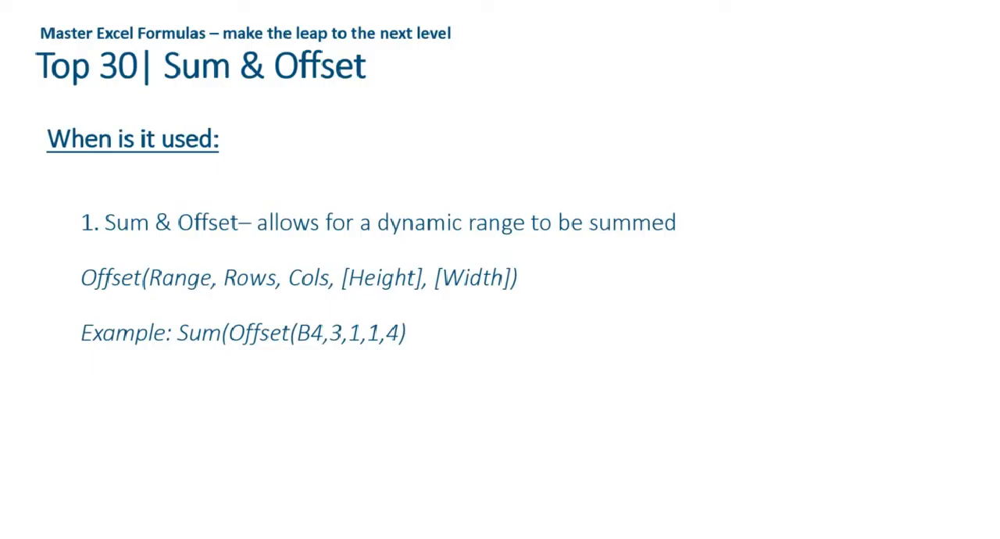
{"action": "key", "text": "Right"}
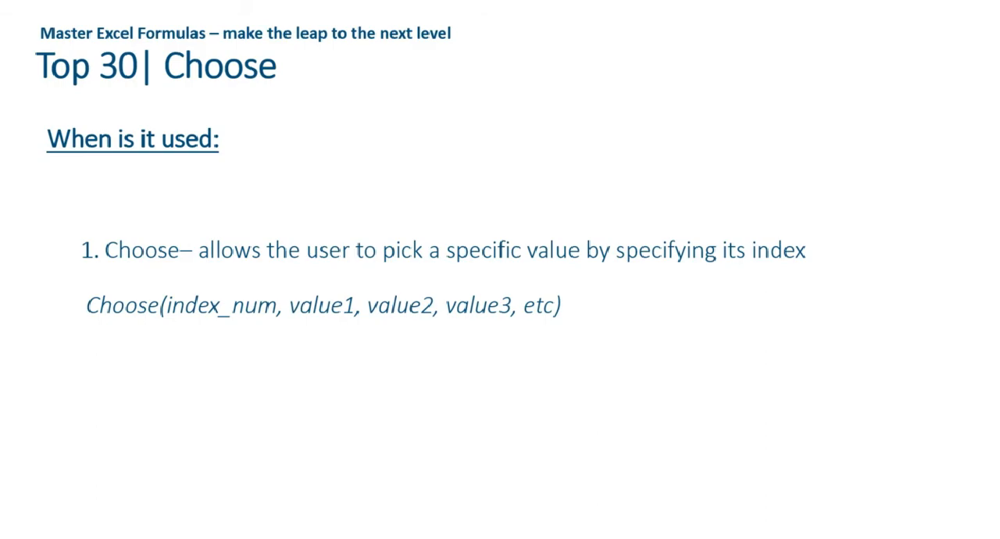
{"action": "key", "text": "alt+Tab"}
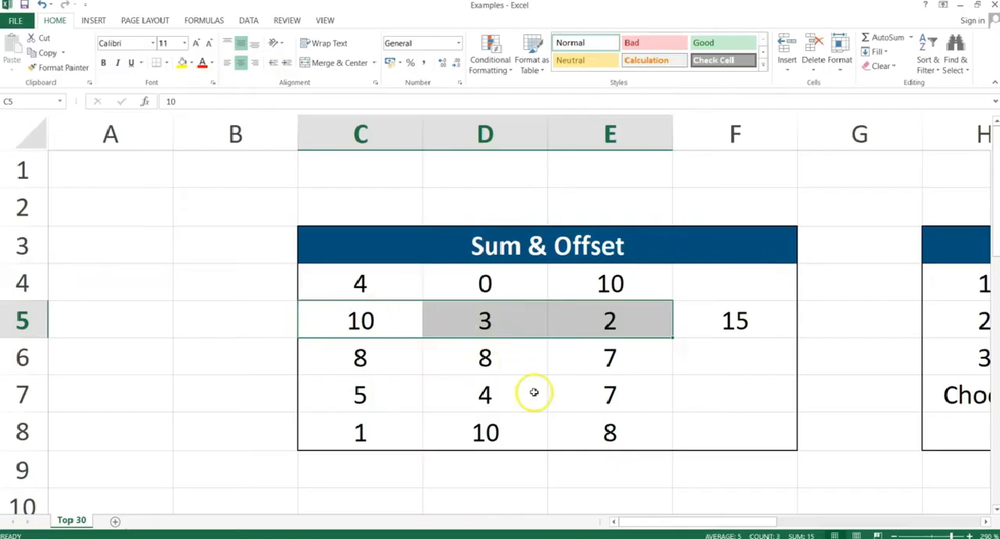
Review the index numbers in H4:H6 and their corresponding values in I4:I6 of the Choose table.
{"action": "left_click_drag", "start_coordinate": [665, 526], "coordinate": [735, 524]}
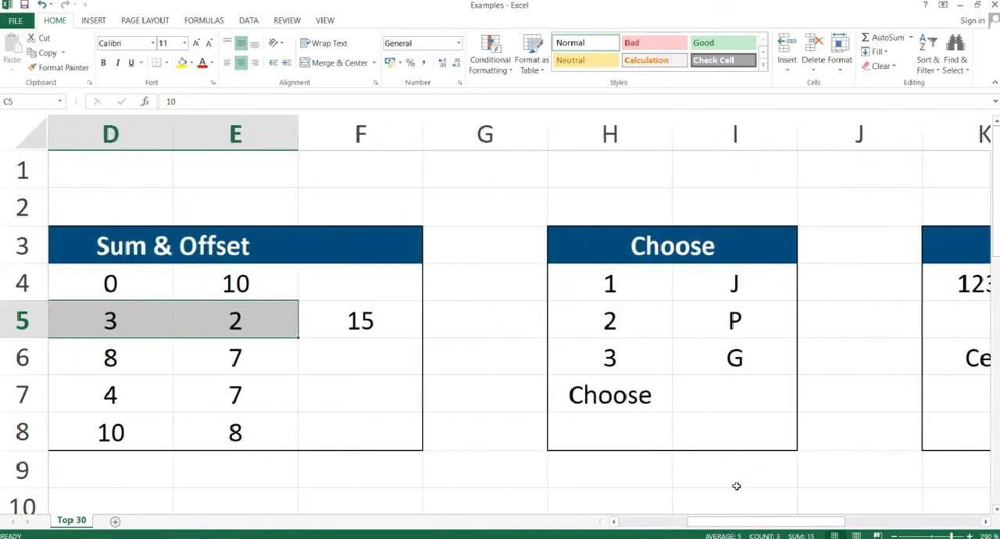
{"action": "left_click", "coordinate": [632, 271]}
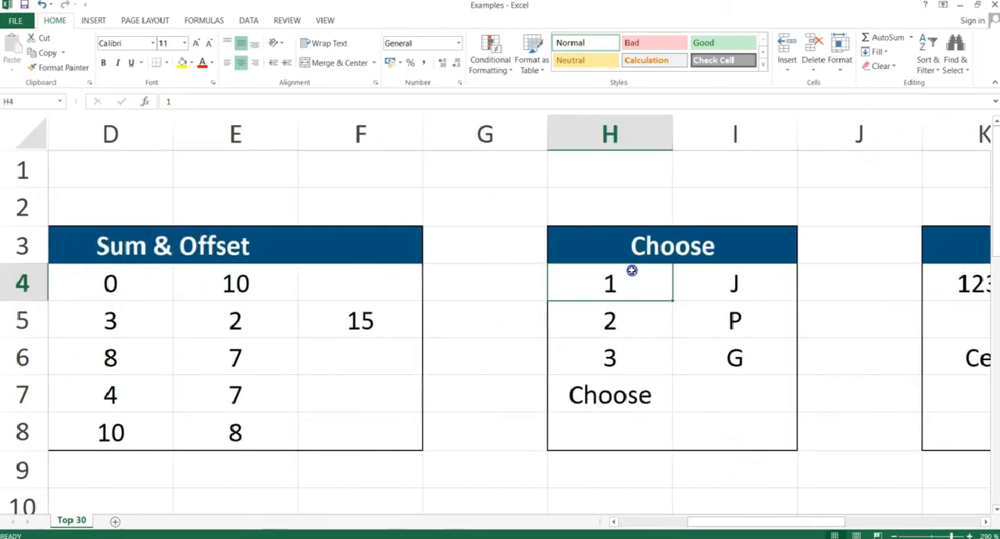
{"action": "left_click_drag", "start_coordinate": [631, 270], "coordinate": [634, 344]}
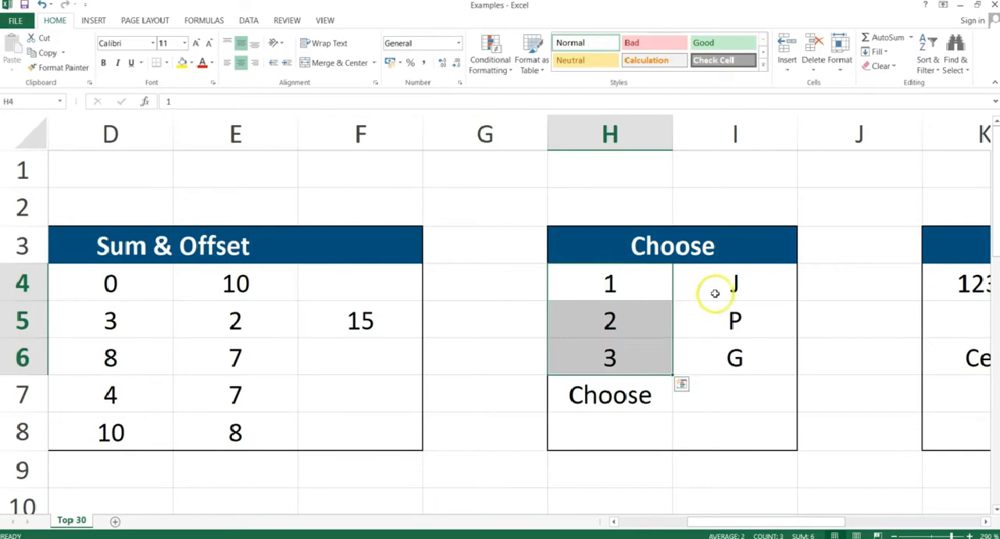
{"action": "left_click_drag", "start_coordinate": [715, 293], "coordinate": [714, 347]}
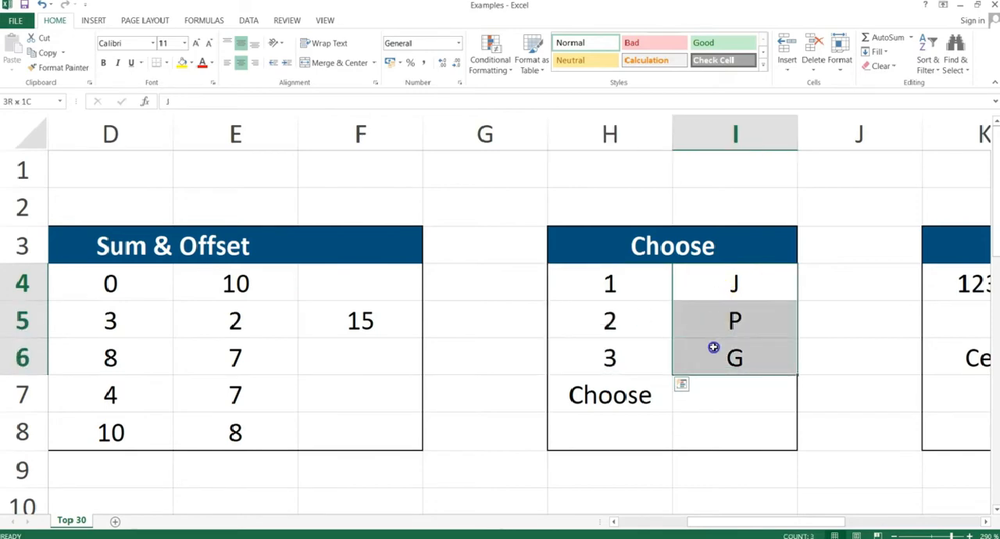
Start a CHOOSE formula in I7 with H5 as the index number.
{"action": "left_click", "coordinate": [699, 399]}
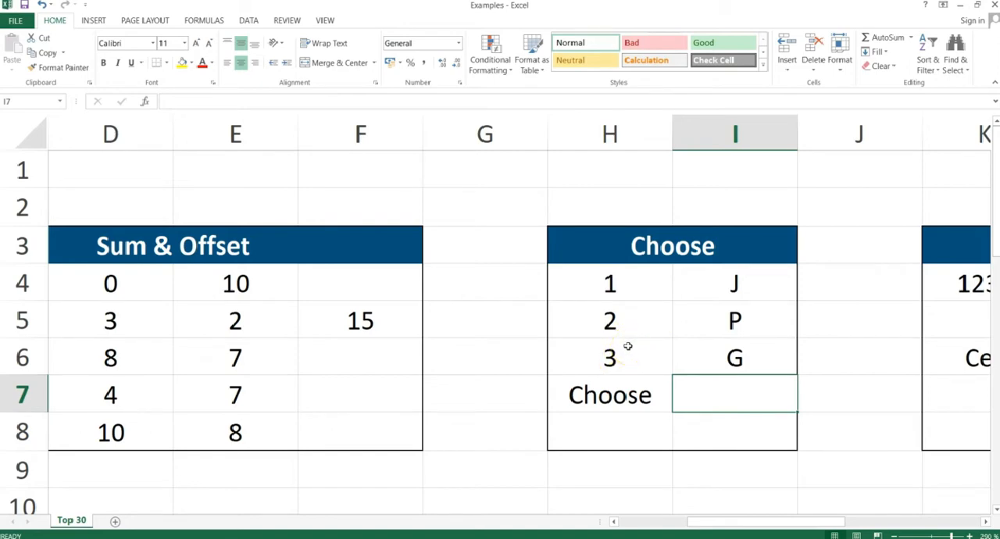
{"action": "type", "text": "=choose"}
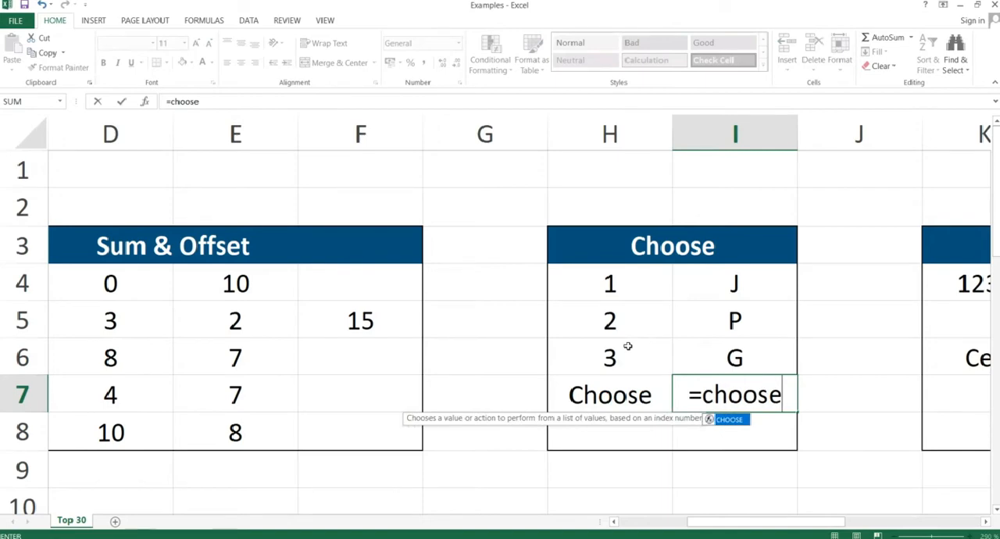
{"action": "type", "text": "("}
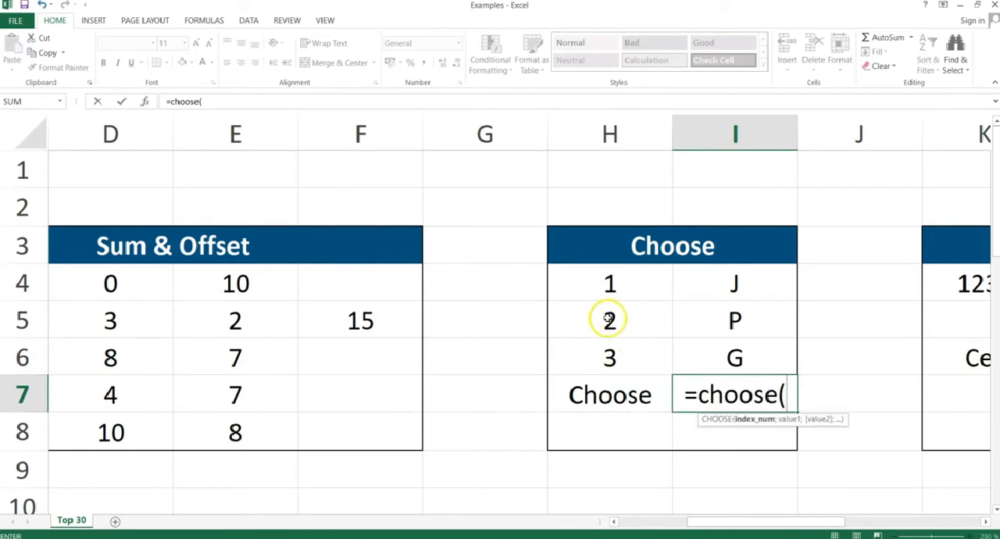
{"action": "left_click", "coordinate": [609, 320]}
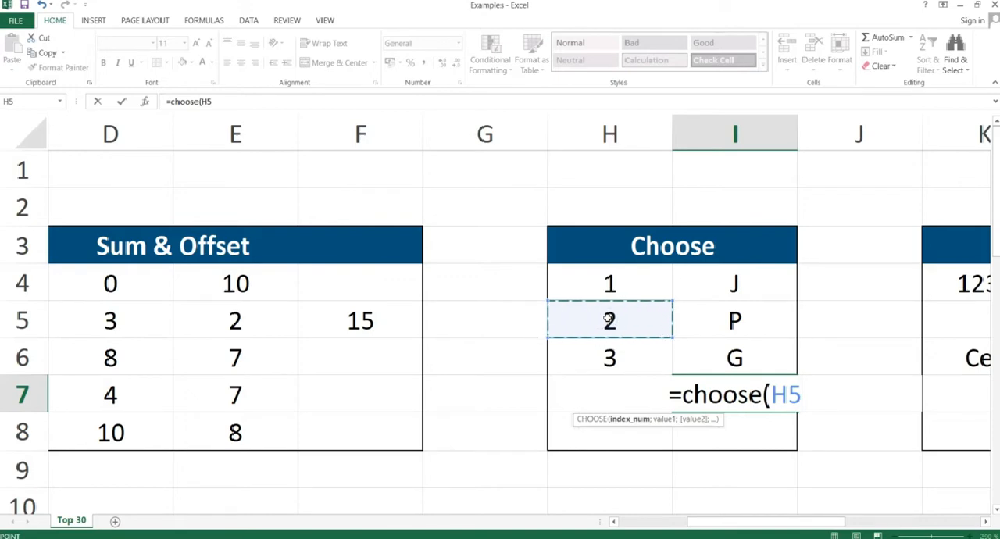
{"action": "type", "text": ";"}
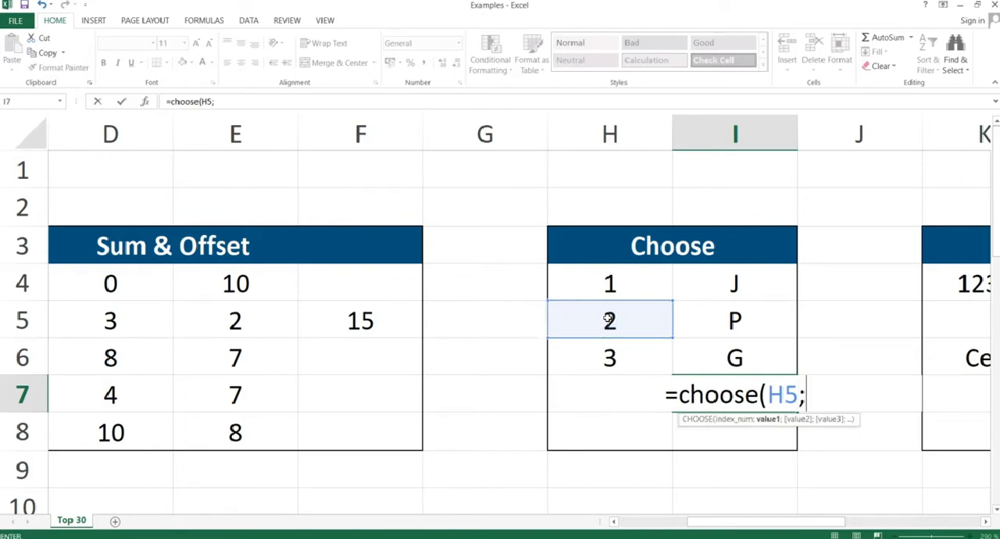
Add I4, I5 and I6 as the three CHOOSE values and enter the formula =CHOOSE(H5;I4;I5;I6) in I7.
{"action": "left_click", "coordinate": [715, 279]}
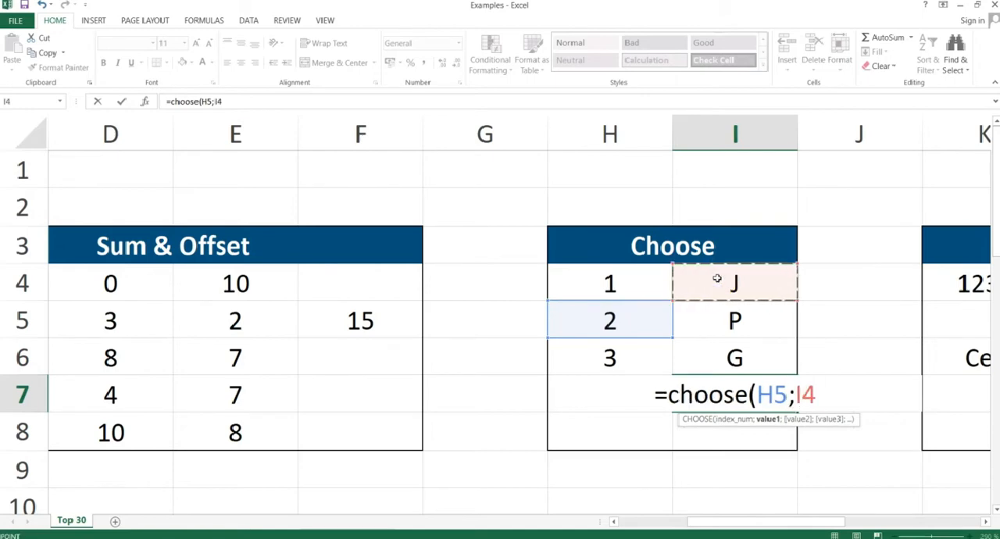
{"action": "type", "text": ";"}
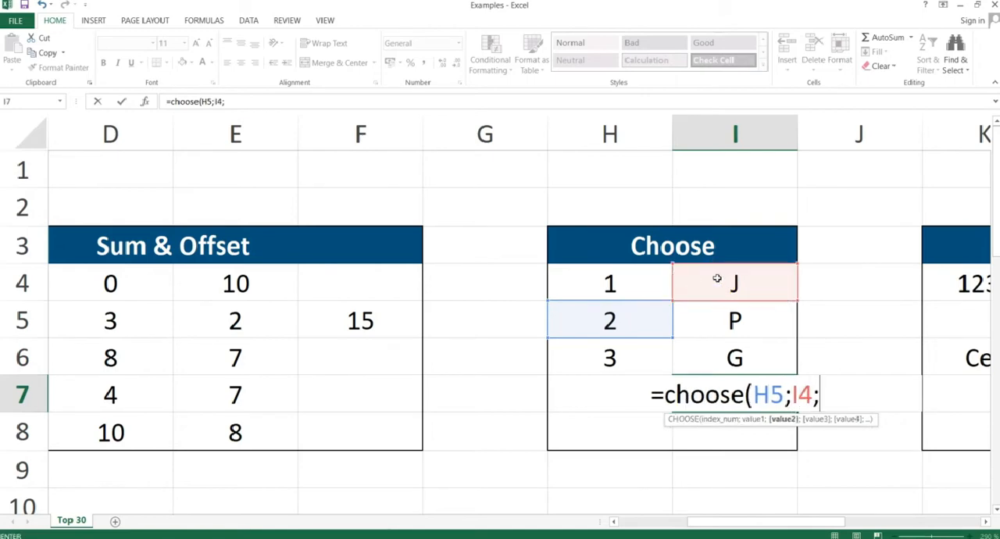
{"action": "left_click", "coordinate": [716, 322]}
{"action": "type", "text": ";"}
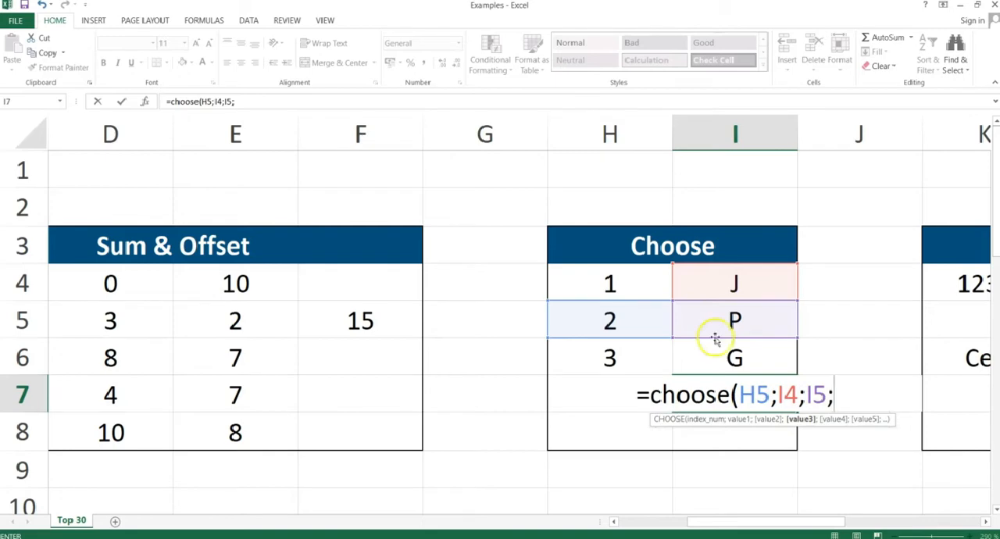
{"action": "left_click", "coordinate": [735, 356]}
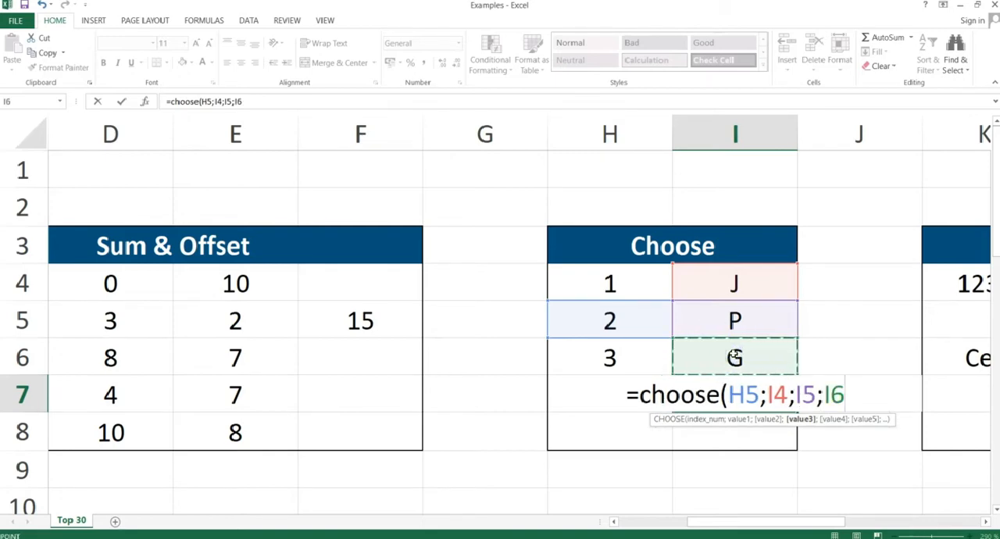
{"action": "type", "text": ")"}
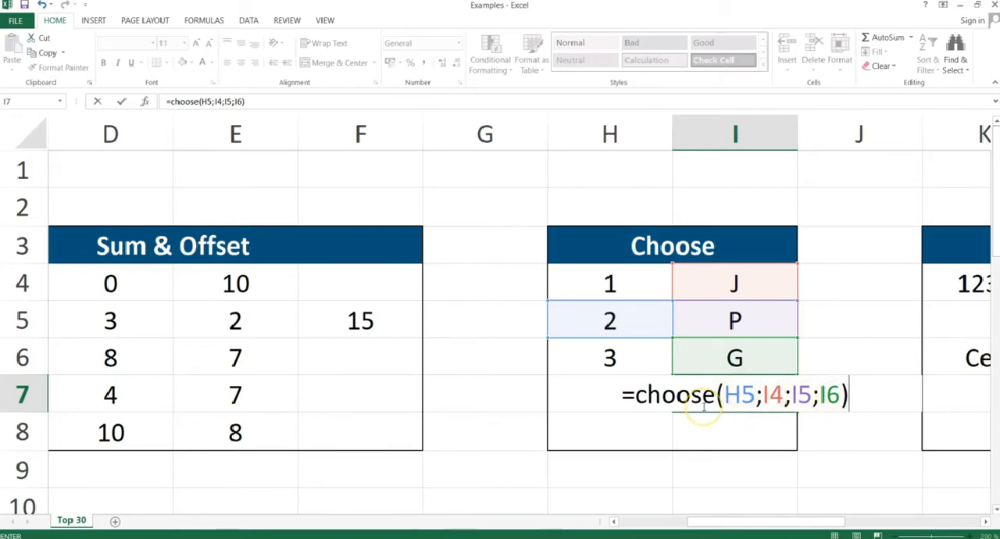
{"action": "key", "text": "Return"}
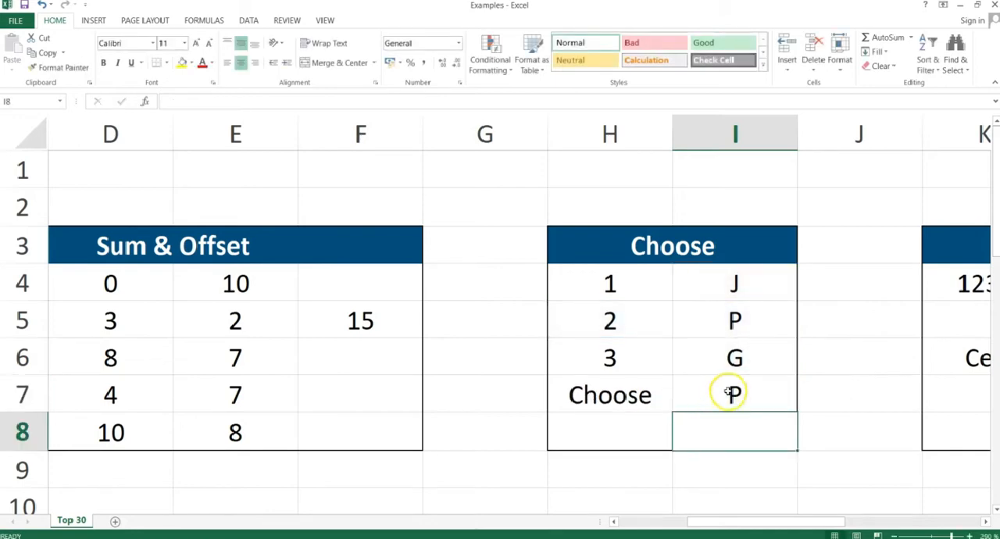
Review the values in I4:I6 and change the index number of the CHOOSE formula in I7 to H4.
{"action": "left_click", "coordinate": [732, 288]}
{"action": "left_click_drag", "start_coordinate": [732, 288], "coordinate": [726, 344]}
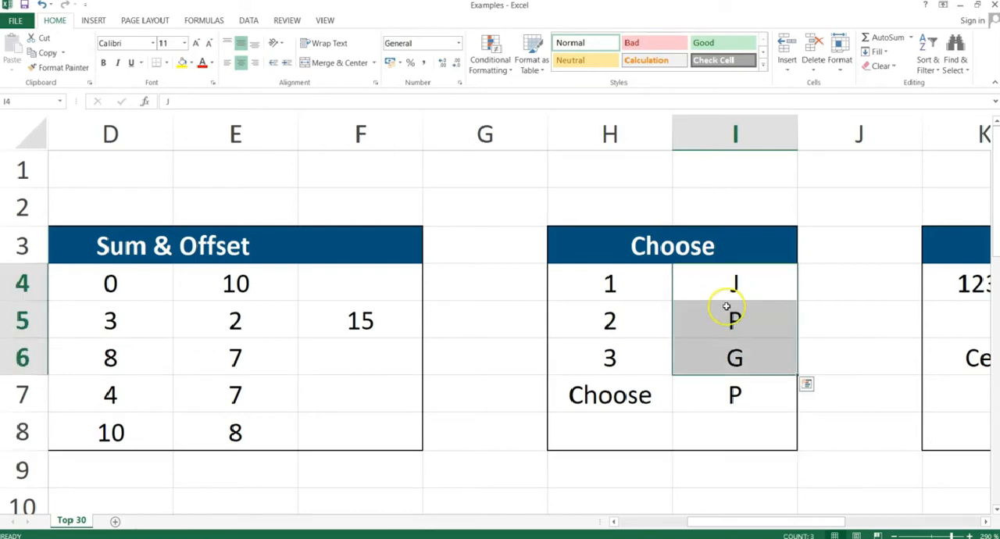
{"action": "left_click", "coordinate": [732, 387]}
{"action": "double_click", "coordinate": [711, 391]}
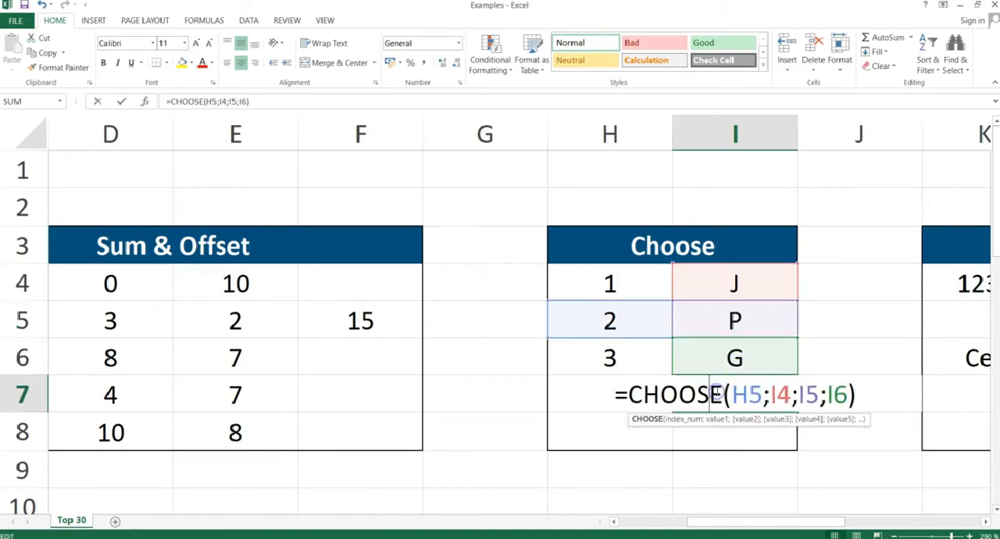
{"action": "left_click", "coordinate": [762, 395]}
{"action": "key", "text": "BackSpace"}
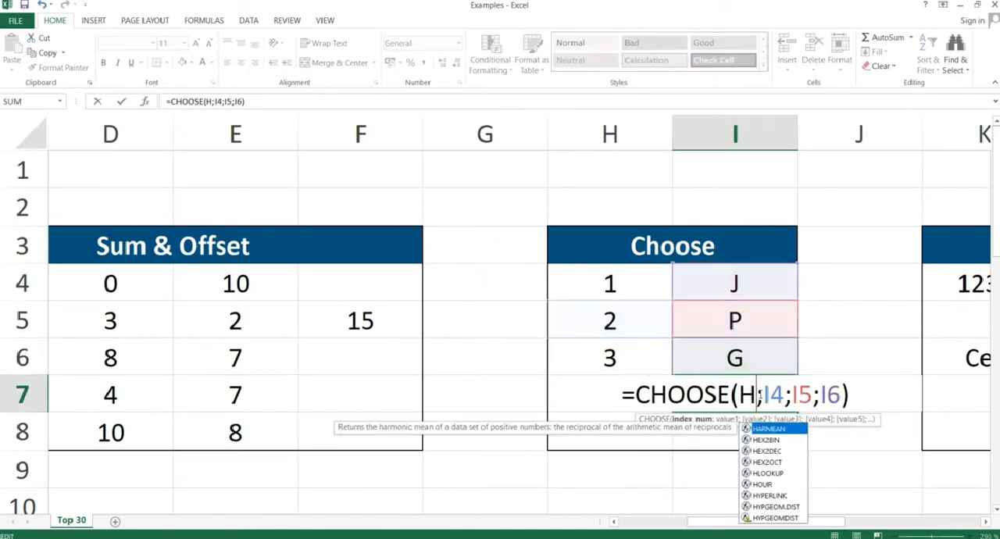
{"action": "type", "text": "4"}
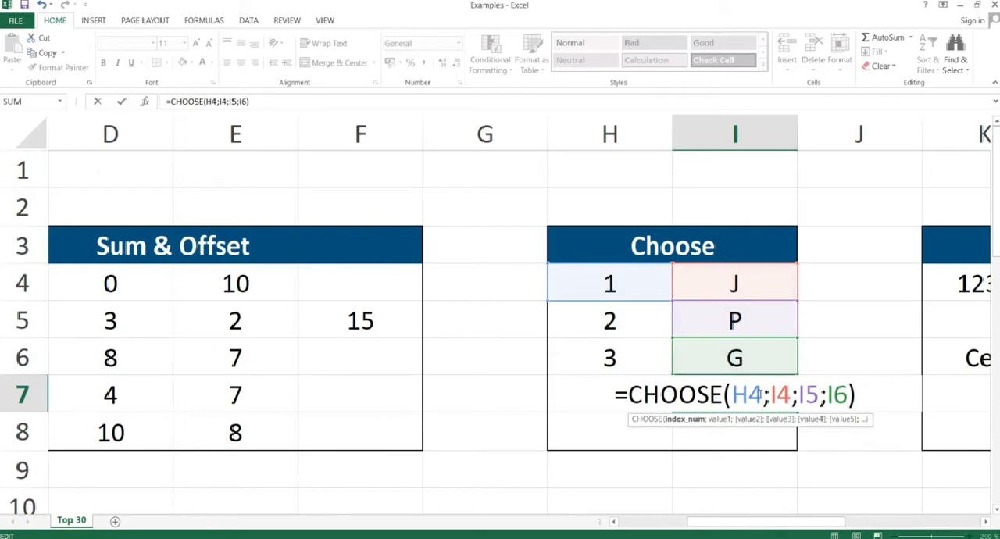
{"action": "key", "text": "Return"}
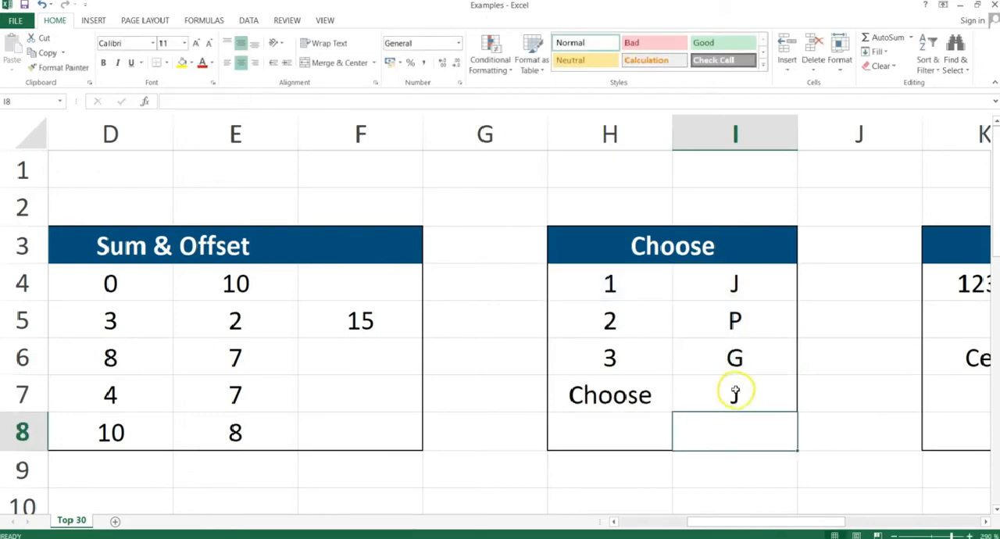
Change the index number of the CHOOSE formula in I7 to H6.
{"action": "double_click", "coordinate": [749, 392]}
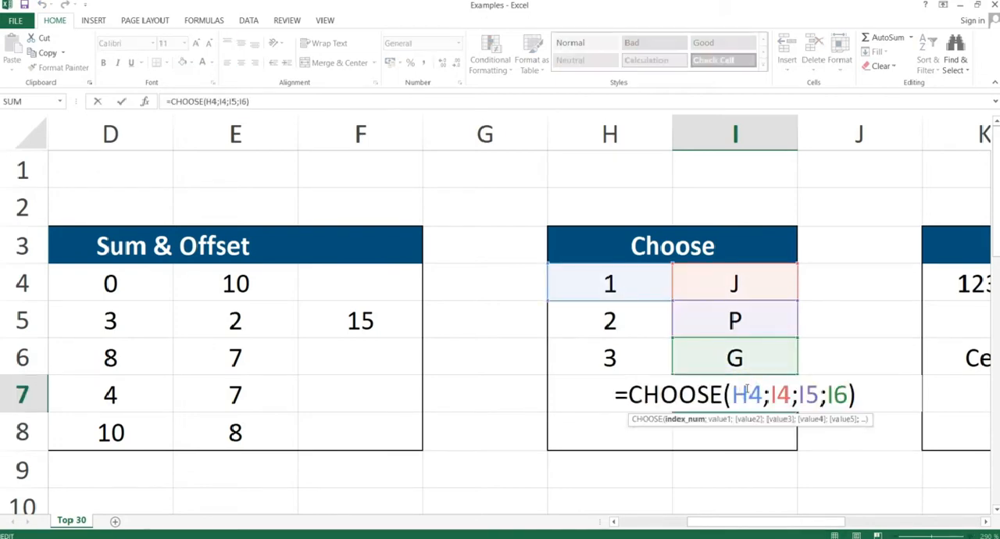
{"action": "key", "text": "BackSpace"}
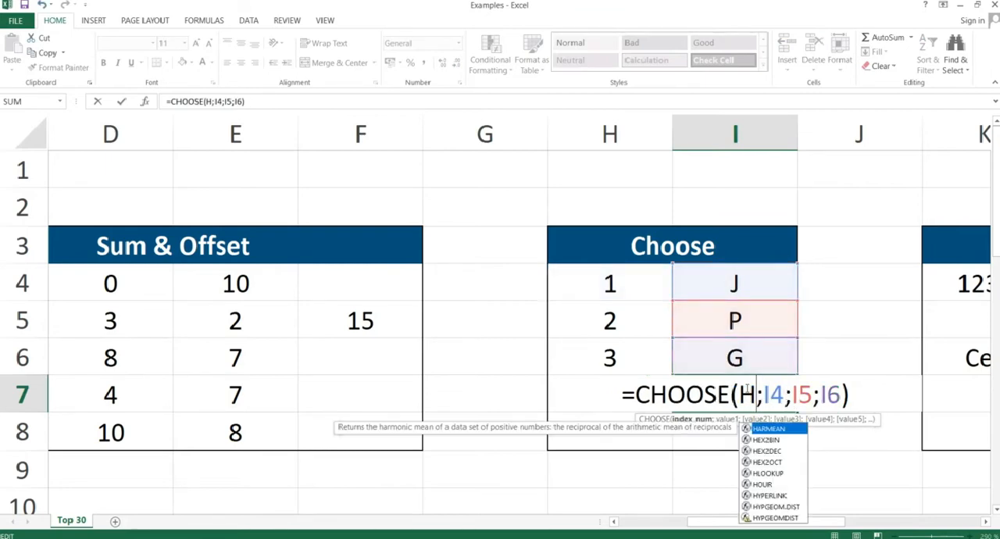
{"action": "type", "text": "6"}
{"action": "key", "text": "Return"}
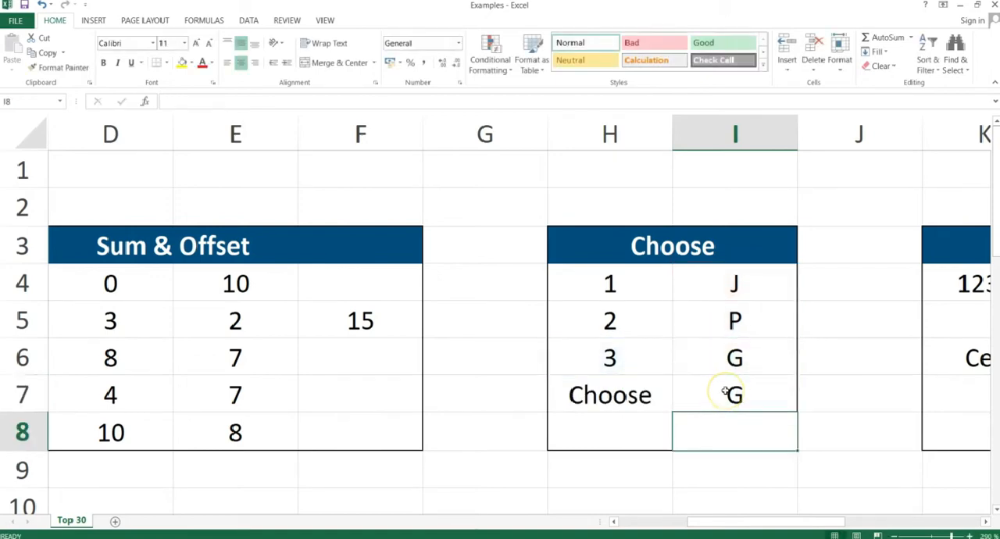
Switch to the presentation and advance from the Choose slide to the Cell slide.
{"action": "key", "text": "alt+Tab"}
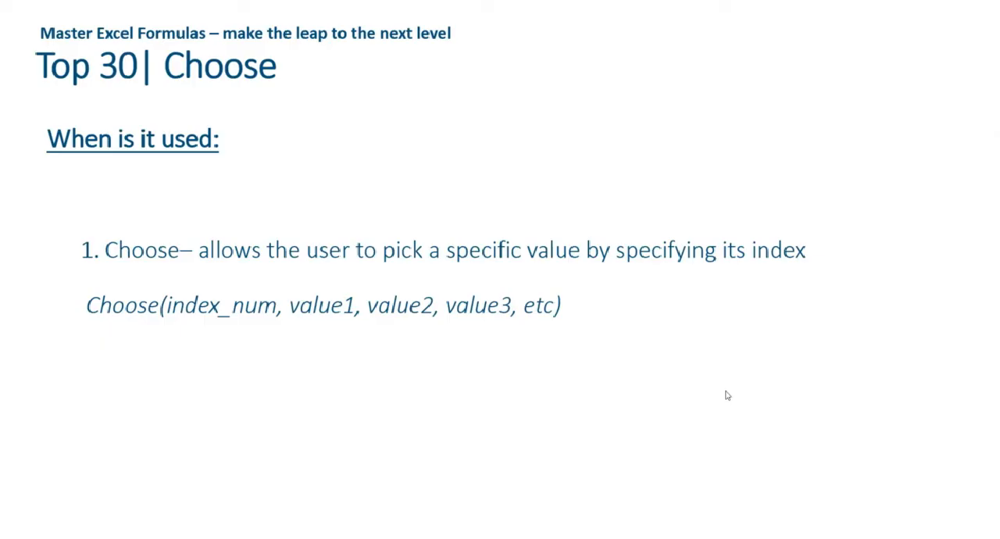
{"action": "key", "text": "Right"}
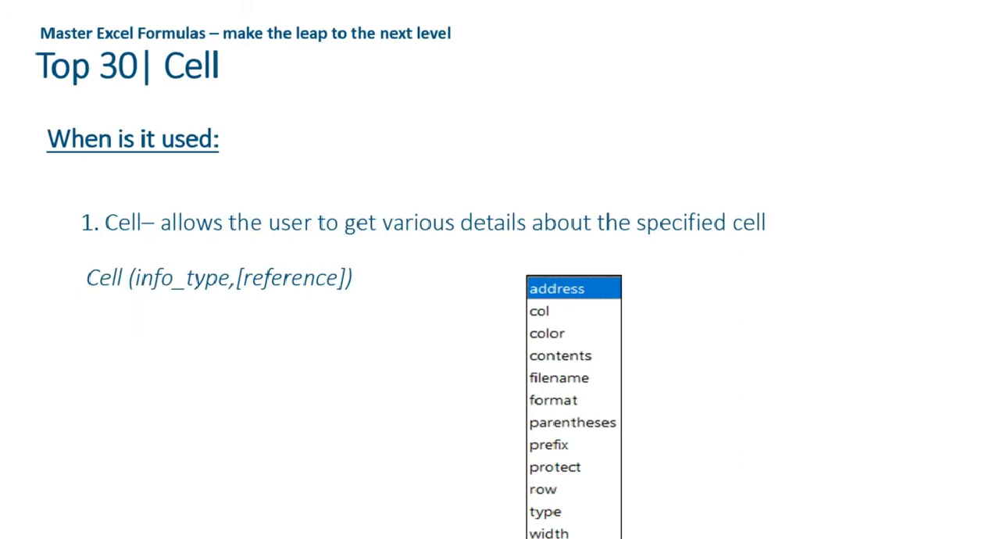
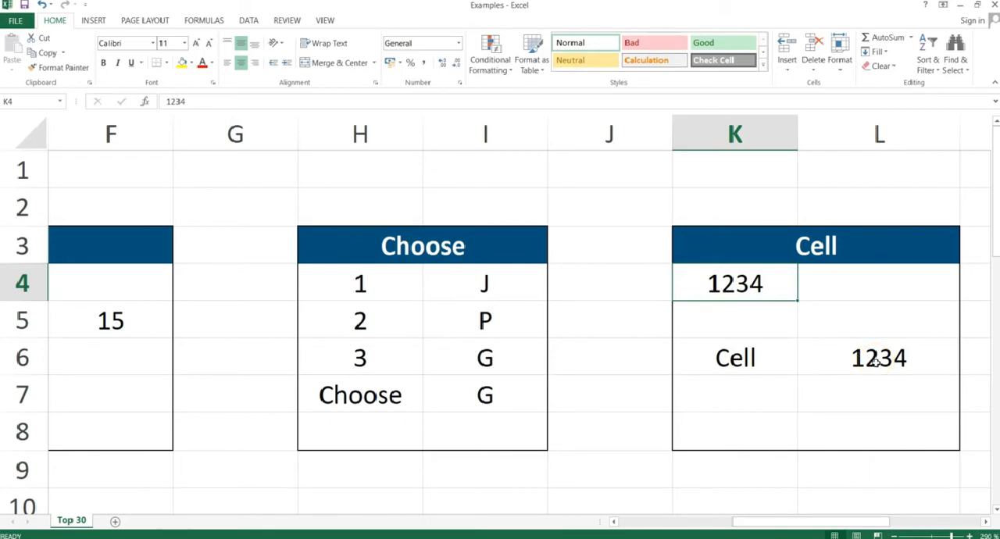
Review the CELL formula in L6, then switch to the presentation and advance from the Cell slide to the Sumproduct slide.
{"action": "left_click", "coordinate": [876, 361]}
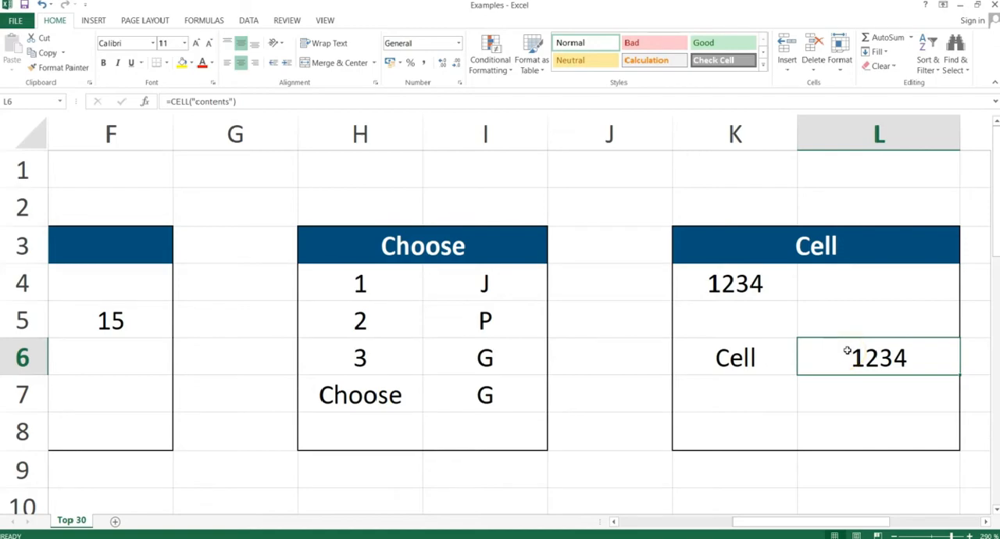
{"action": "key", "text": "alt+Tab"}
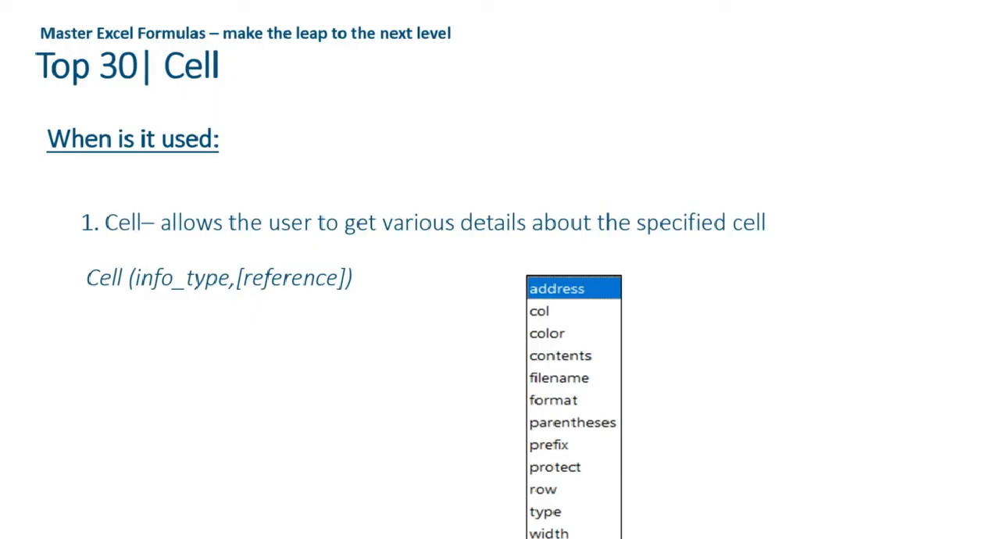
{"action": "key", "text": "Right"}
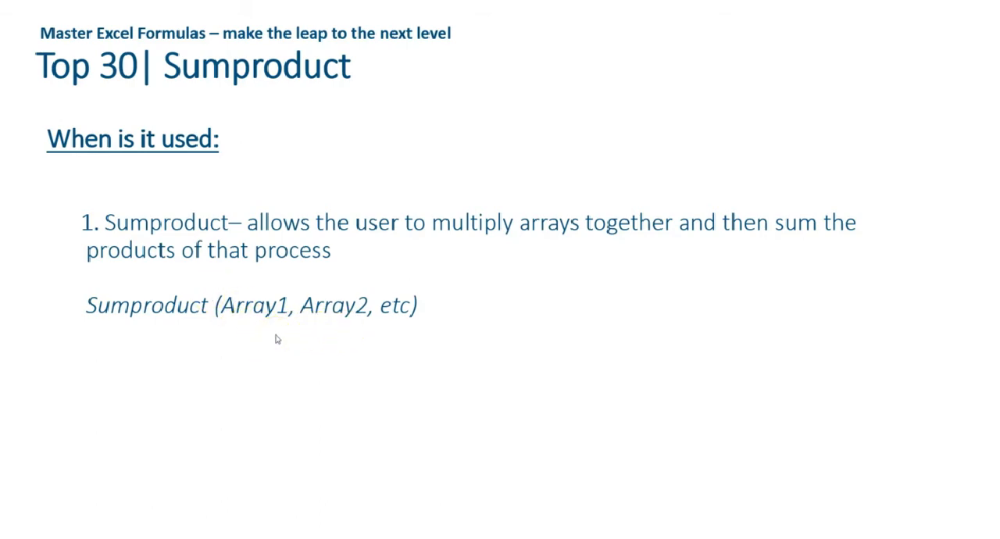
Return to the Examples workbook and review the two Sumproduct arrays in C12:C15 and D12:D15.
{"action": "key", "text": "alt+Tab"}
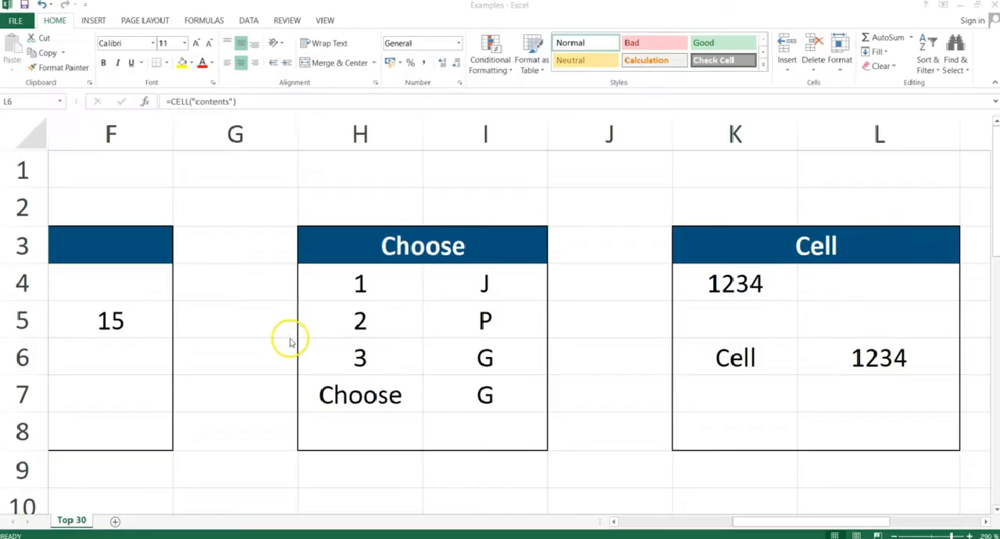
{"action": "left_click_drag", "start_coordinate": [755, 522], "coordinate": [648, 525]}
{"action": "left_click_drag", "start_coordinate": [994, 231], "coordinate": [995, 337]}
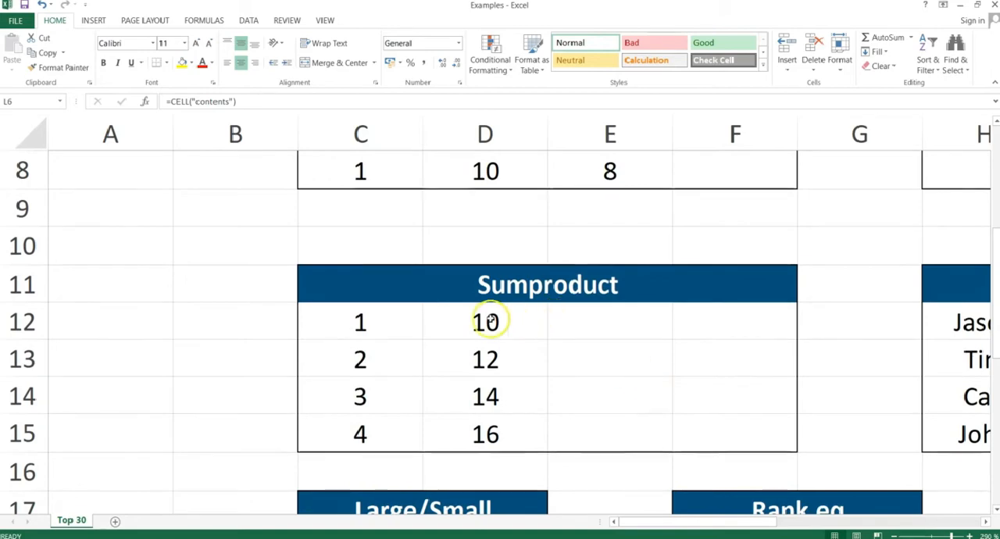
{"action": "left_click", "coordinate": [358, 318]}
{"action": "left_click_drag", "start_coordinate": [358, 318], "coordinate": [360, 436]}
{"action": "left_click_drag", "start_coordinate": [485, 334], "coordinate": [477, 439]}
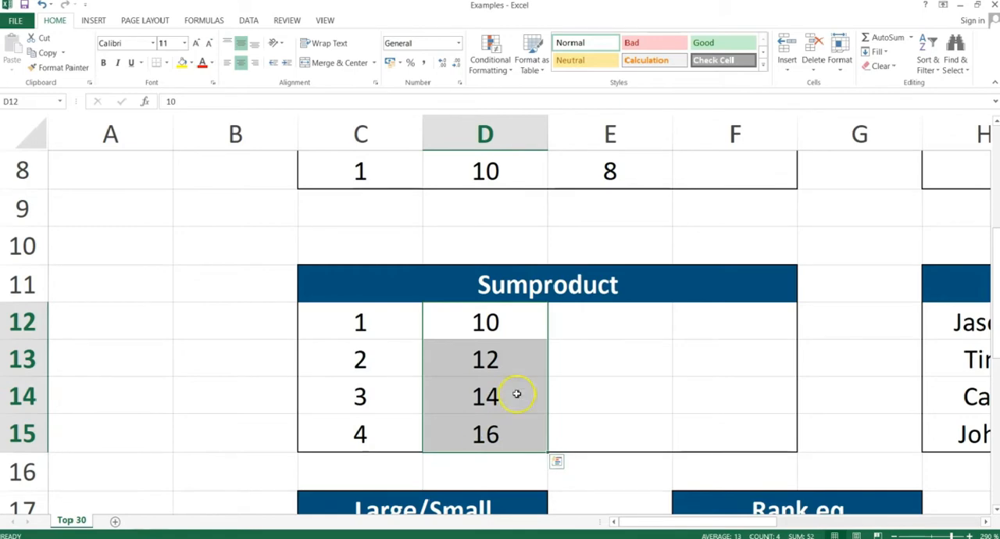
Enter the formula =SUMPRODUCT(C12:C15;D12:D15) in F12 of the Sumproduct table.
{"action": "left_click", "coordinate": [690, 328]}
{"action": "type", "text": "="}
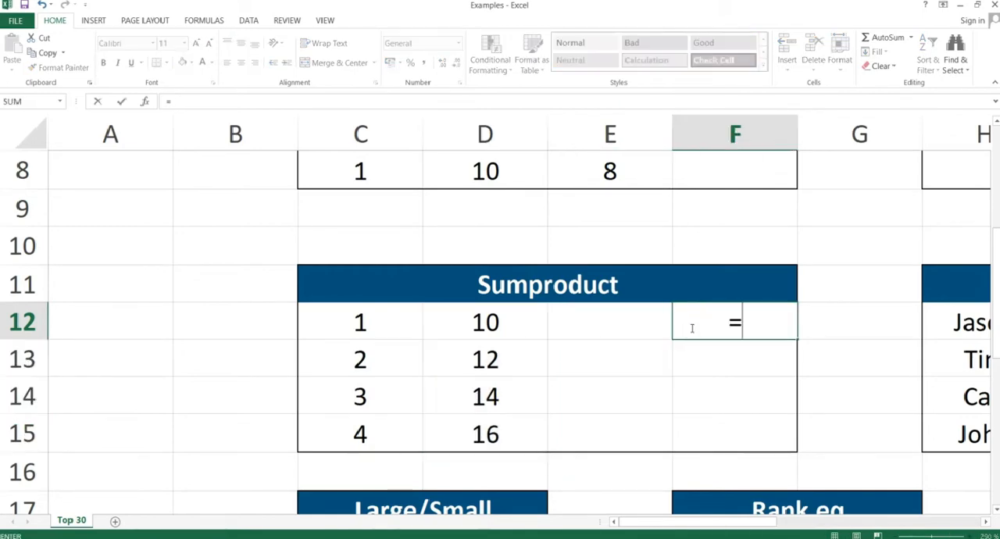
{"action": "type", "text": "sumproduvt"}
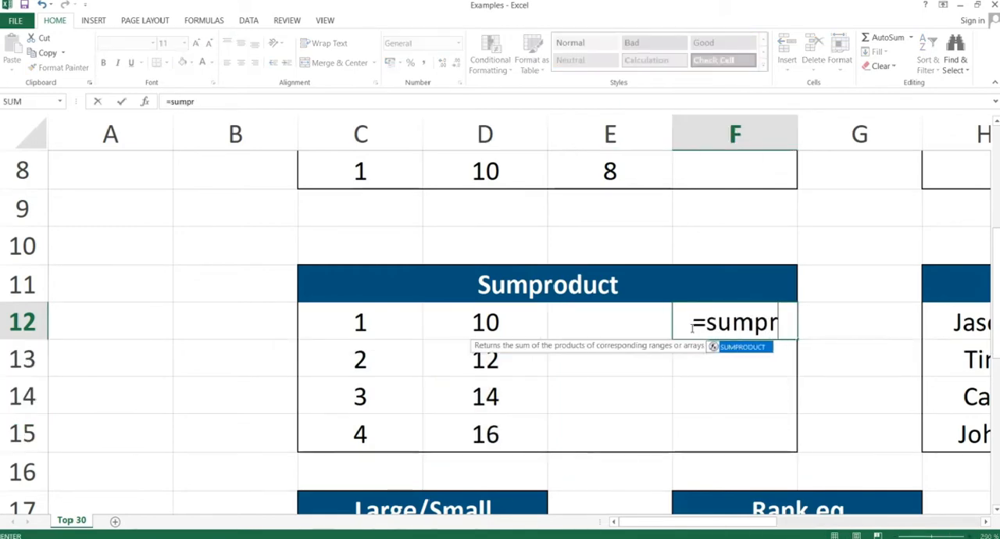
{"action": "key", "text": "BackSpace"}
{"action": "key", "text": "BackSpace"}
{"action": "type", "text": "ct"}
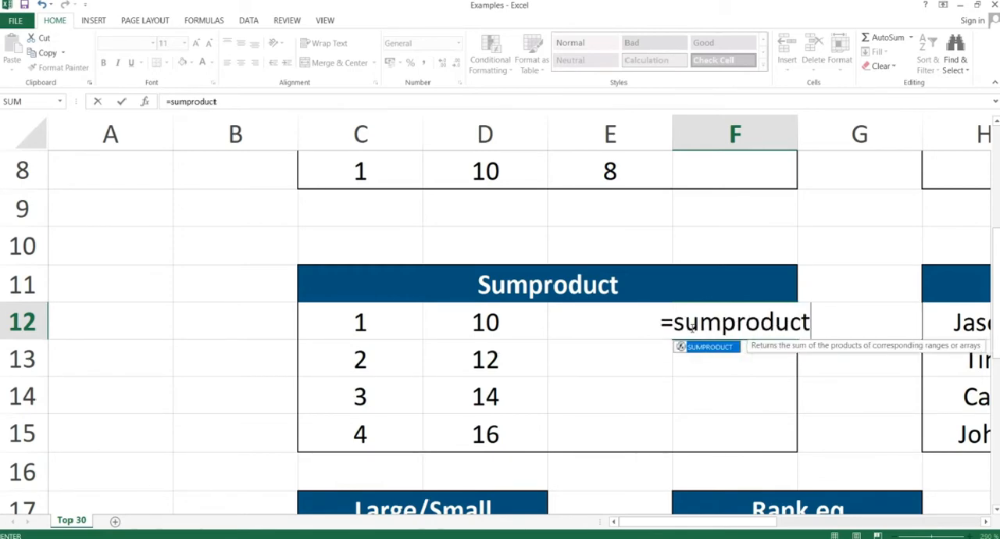
{"action": "type", "text": "("}
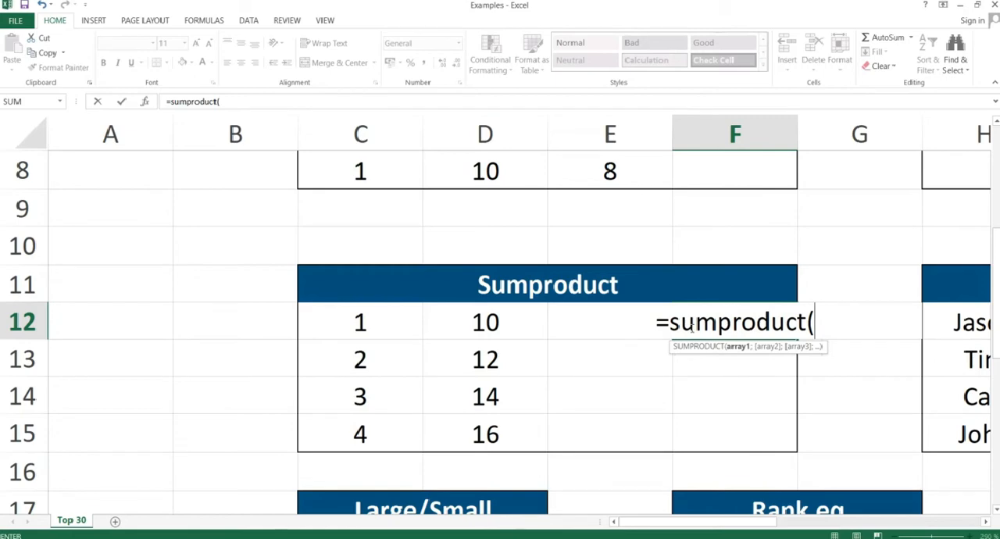
{"action": "left_click_drag", "start_coordinate": [380, 320], "coordinate": [363, 419]}
{"action": "type", "text": ";"}
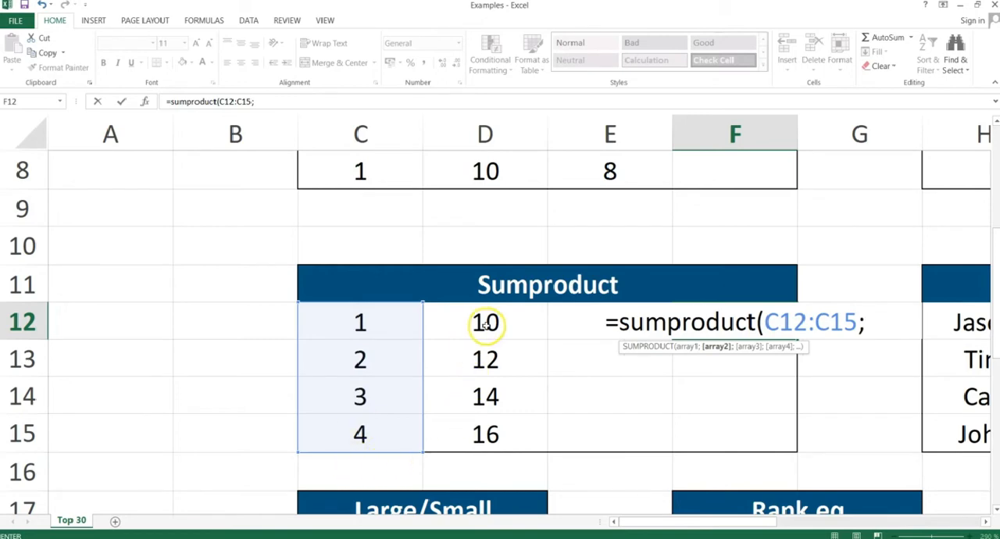
{"action": "left_click_drag", "start_coordinate": [485, 319], "coordinate": [487, 422]}
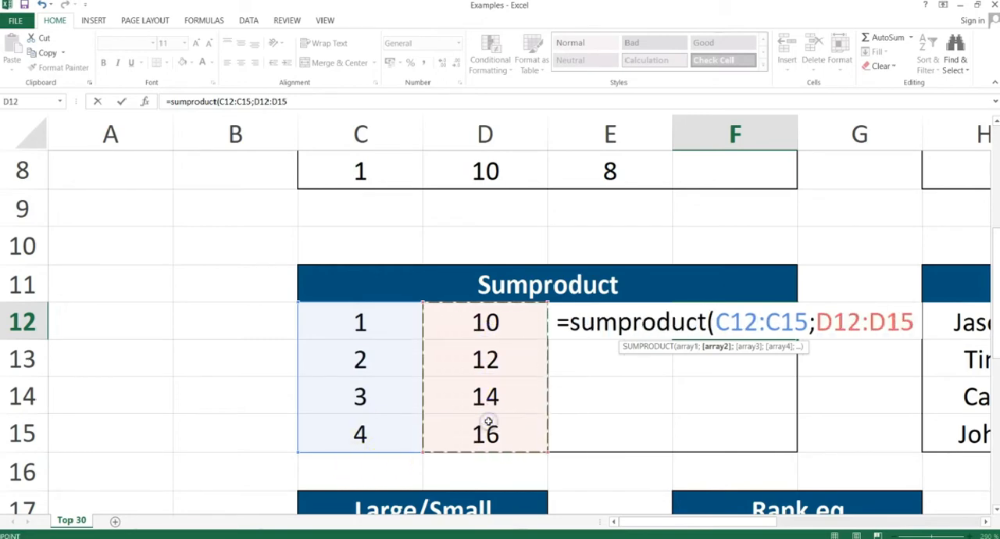
{"action": "type", "text": ")"}
{"action": "key", "text": "Return"}
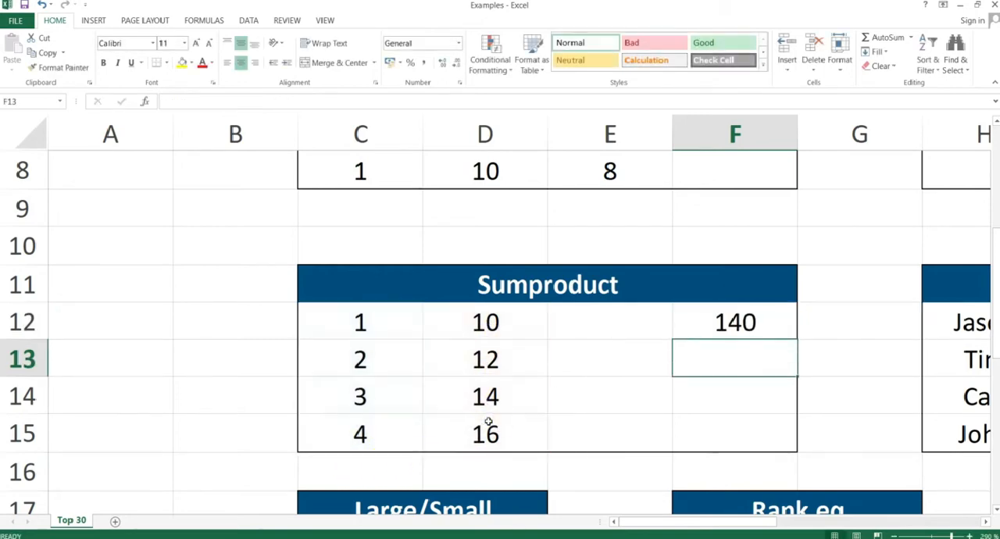
Review the SUMPRODUCT formula in F12 and the paired values it multiplies in columns C and D.
{"action": "left_click", "coordinate": [772, 315]}
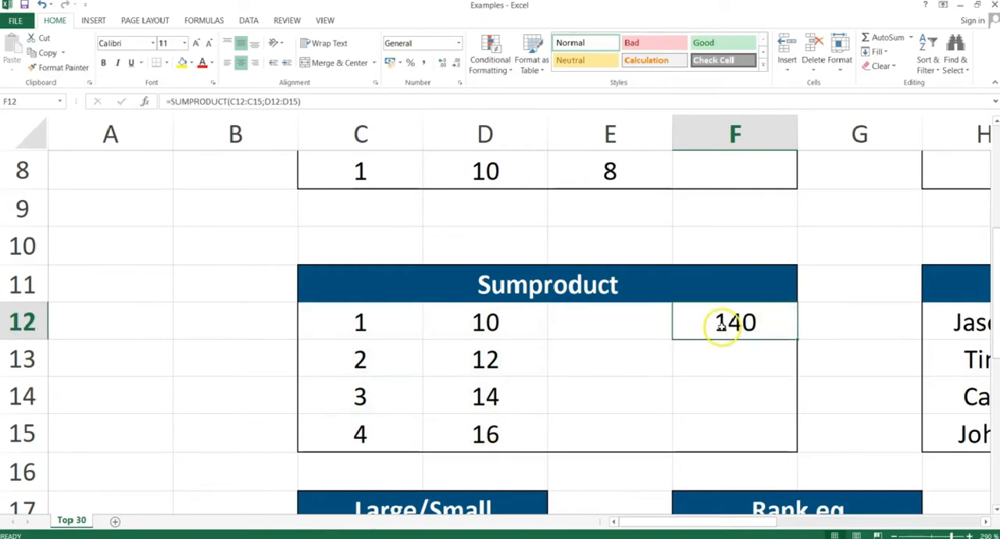
{"action": "left_click", "coordinate": [625, 318]}
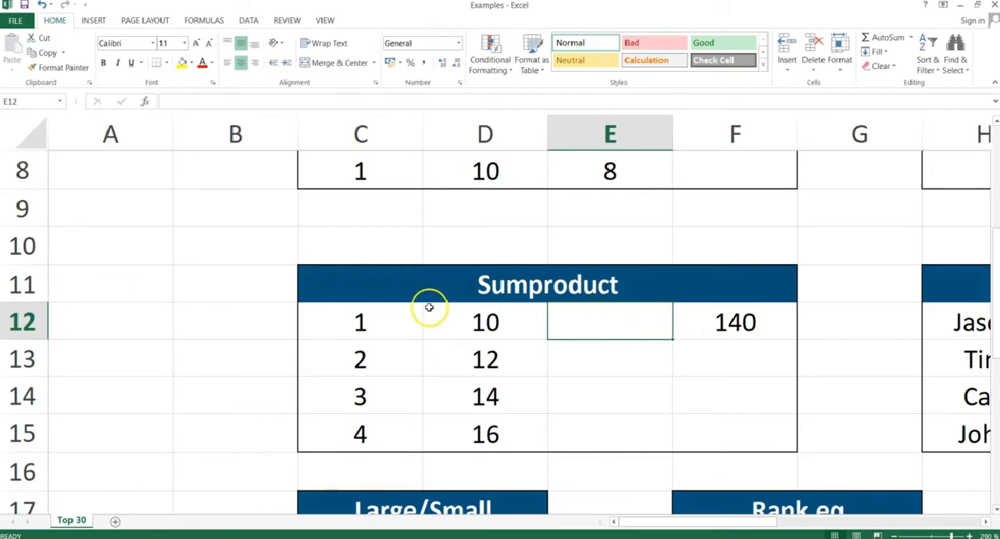
{"action": "left_click_drag", "start_coordinate": [392, 311], "coordinate": [390, 415]}
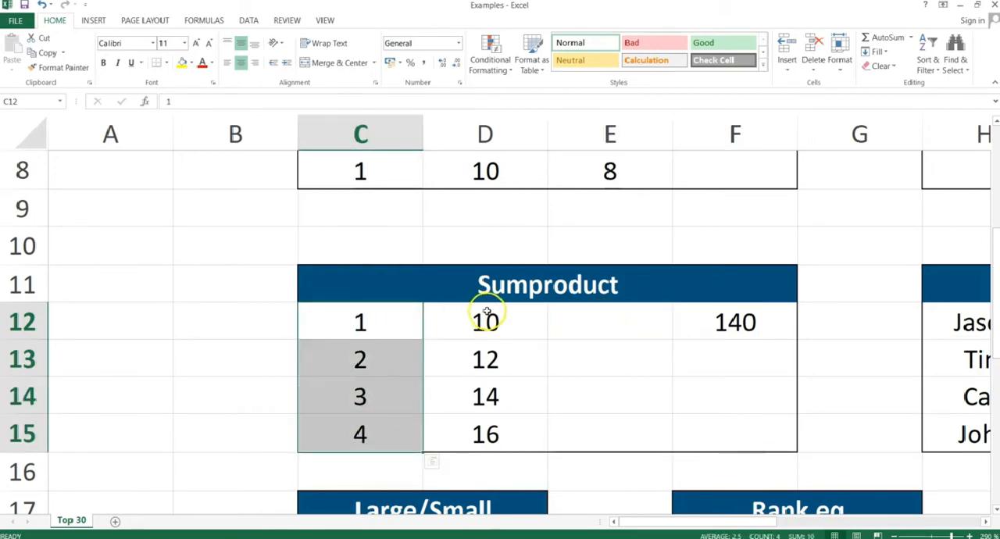
{"action": "left_click_drag", "start_coordinate": [486, 314], "coordinate": [478, 432]}
{"action": "left_click", "coordinate": [384, 318]}
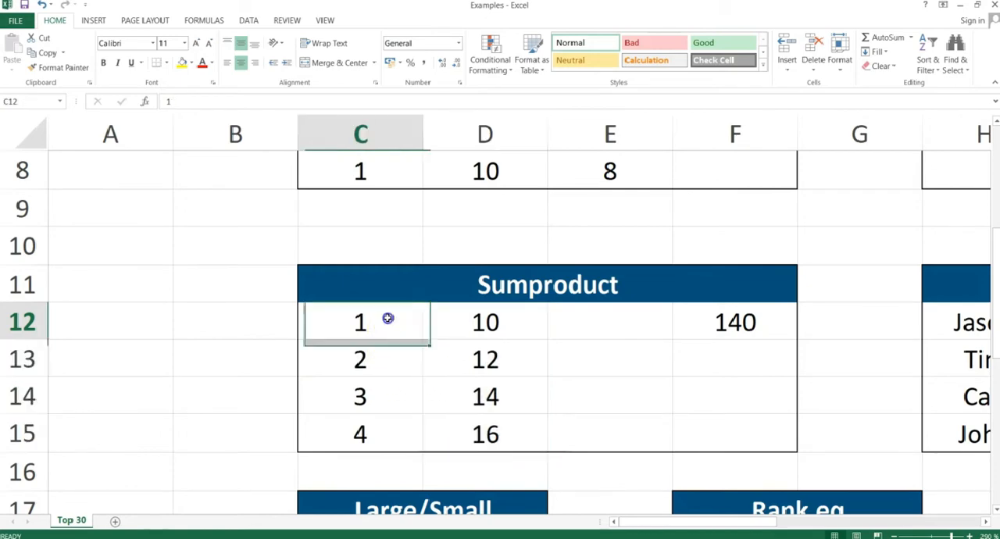
{"action": "left_click", "coordinate": [460, 319]}
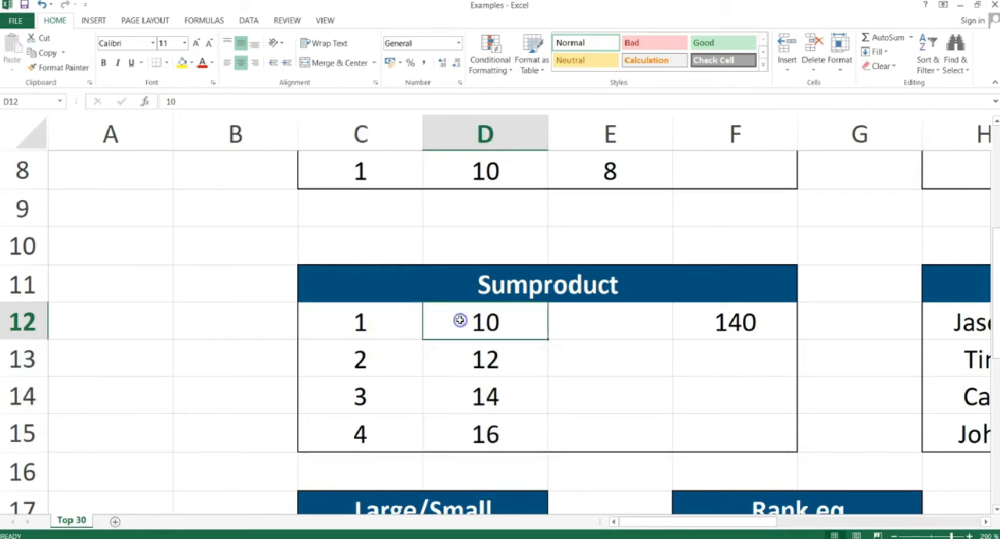
{"action": "left_click", "coordinate": [399, 361]}
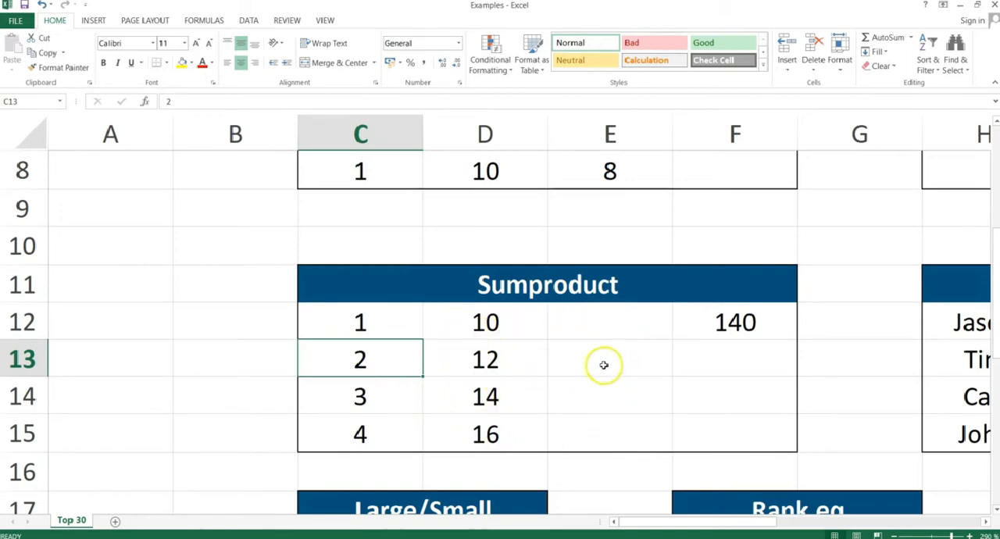
Enter the formula =C12*D12 in E12 to multiply the first pair of array values.
{"action": "left_click", "coordinate": [612, 327]}
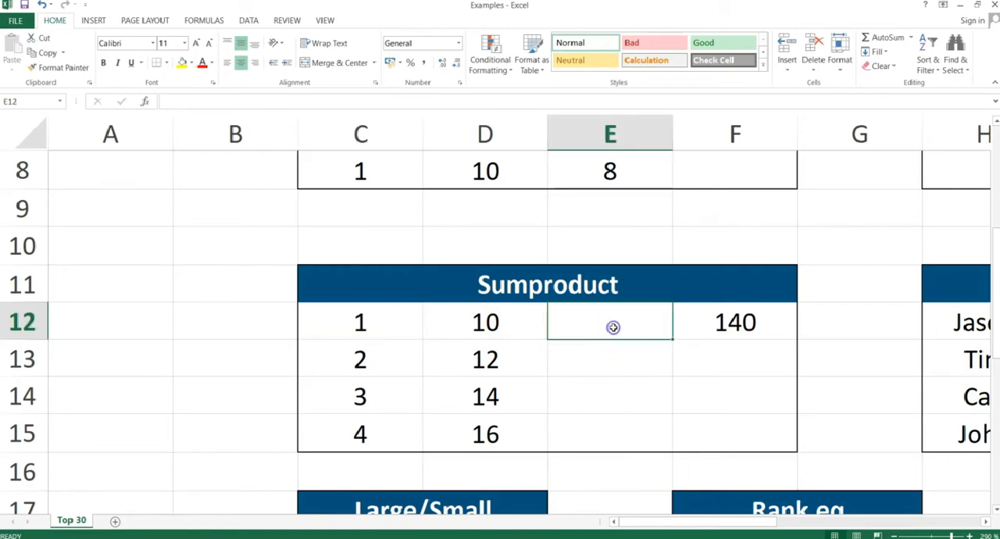
{"action": "type", "text": "="}
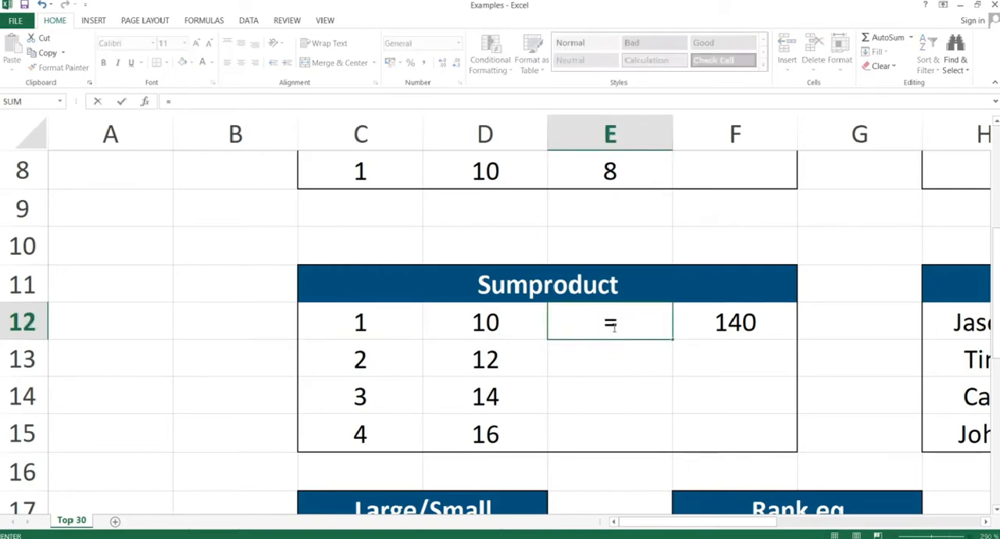
{"action": "left_click", "coordinate": [393, 325]}
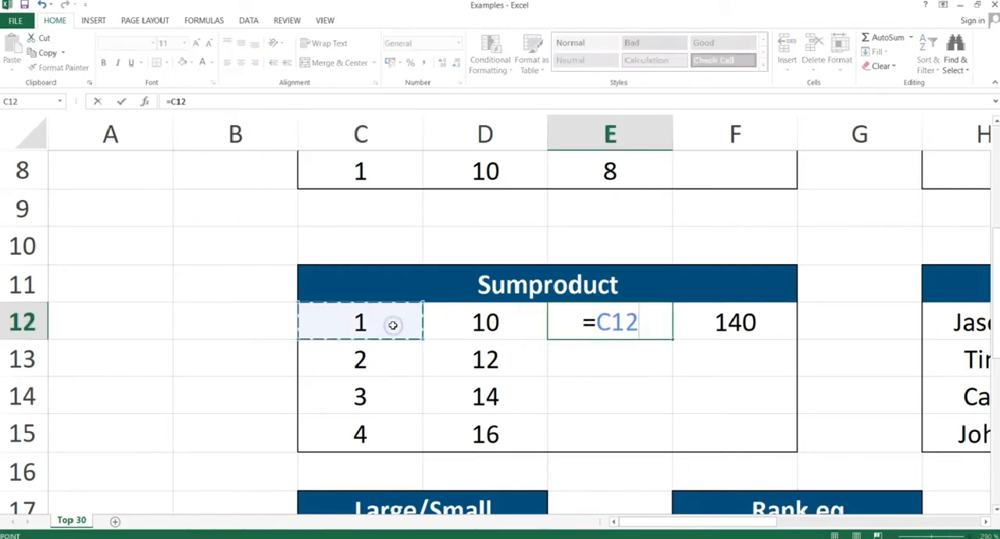
{"action": "type", "text": "*"}
{"action": "key", "text": "Left"}
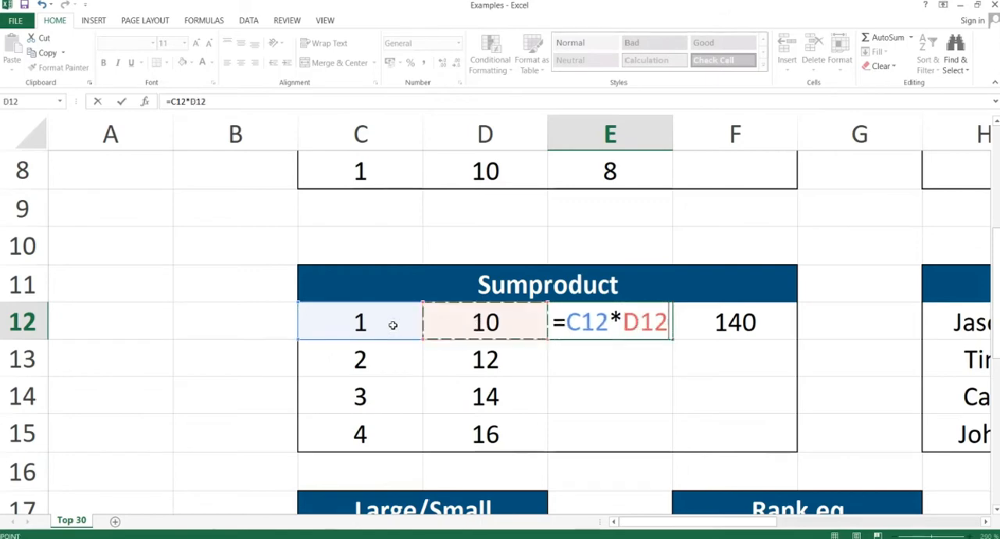
{"action": "key", "text": "Return"}
Copy the product formula in E12 and paste only the formula through E15.
{"action": "key", "text": "Up"}
{"action": "key", "text": "ctrl+c"}
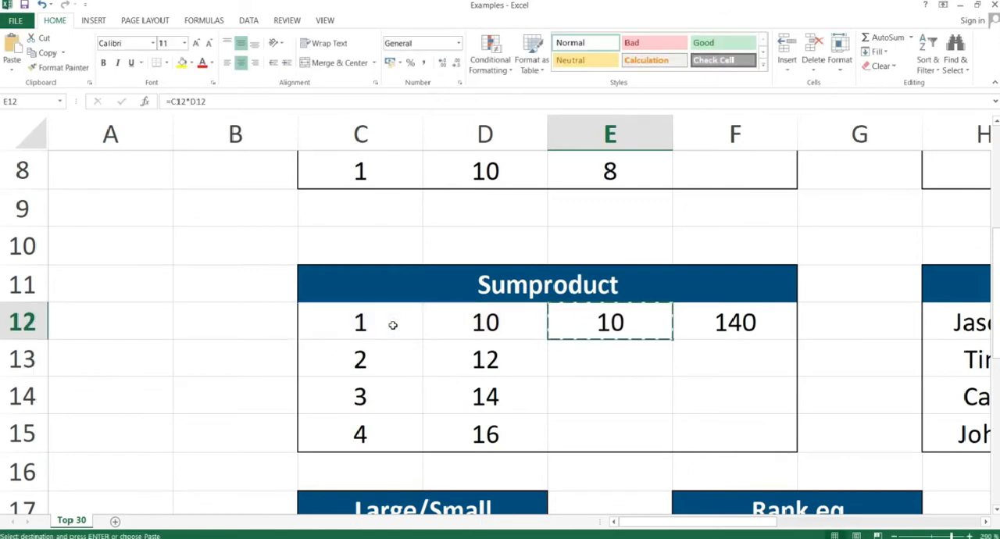
{"action": "key", "text": "shift+Down"}
{"action": "key", "text": "shift+Down"}
{"action": "key", "text": "shift+Down"}
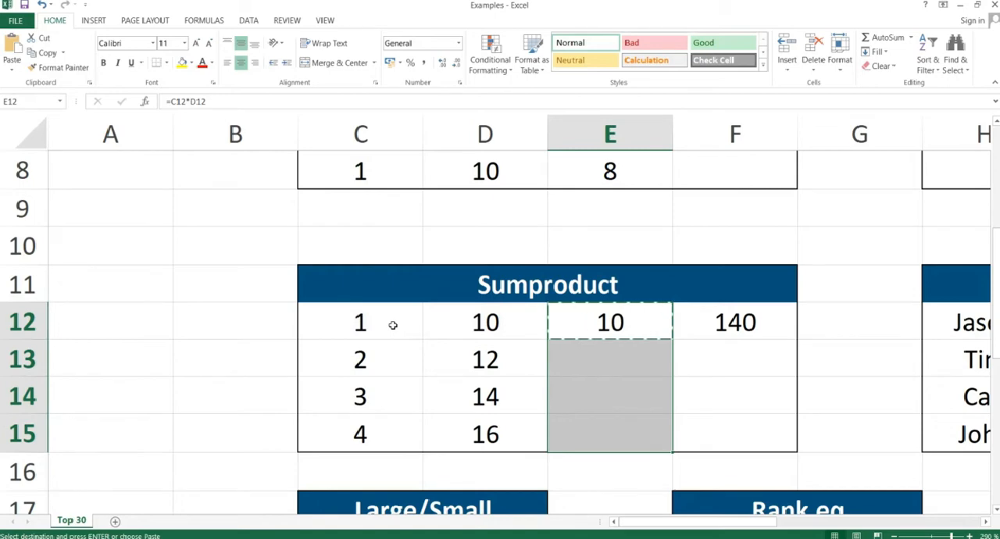
{"action": "key", "text": "ctrl+alt+v"}
{"action": "key", "text": "f"}
{"action": "key", "text": "Return"}
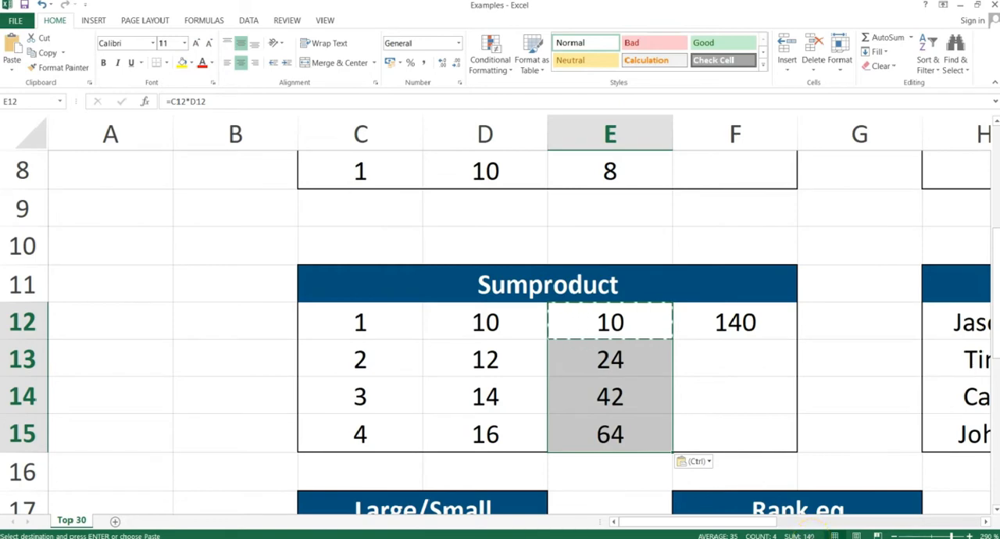
Enter the formula =SUM(E12:E15) in F13 to total the row products as a check on SUMPRODUCT.
{"action": "left_click", "coordinate": [708, 357]}
{"action": "type", "text": "="}
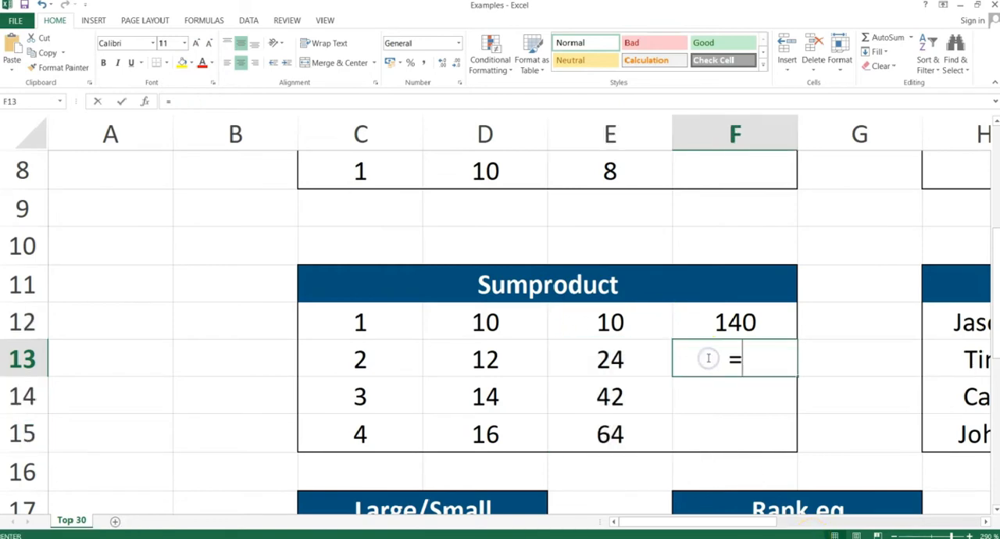
{"action": "type", "text": "sum("}
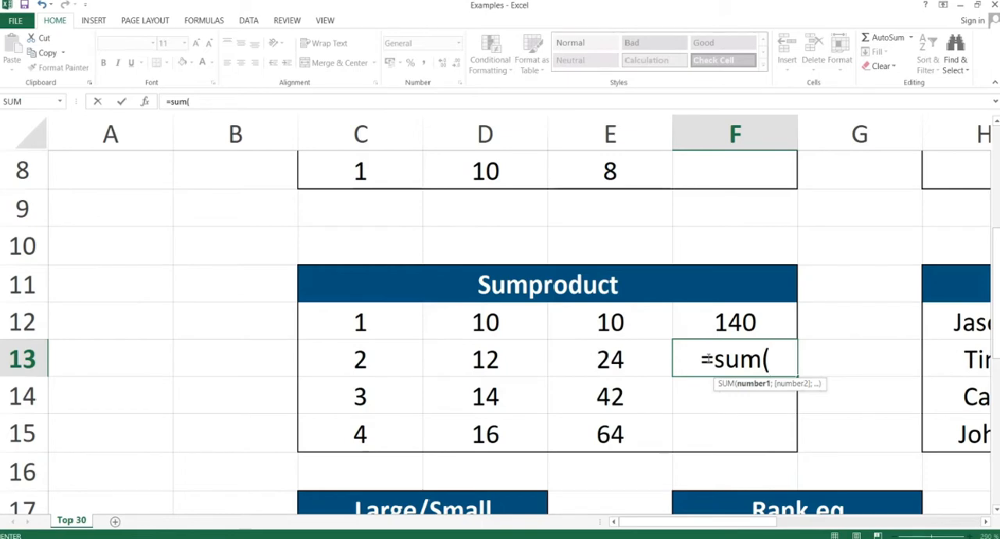
{"action": "left_click_drag", "start_coordinate": [610, 319], "coordinate": [617, 426]}
{"action": "type", "text": ")"}
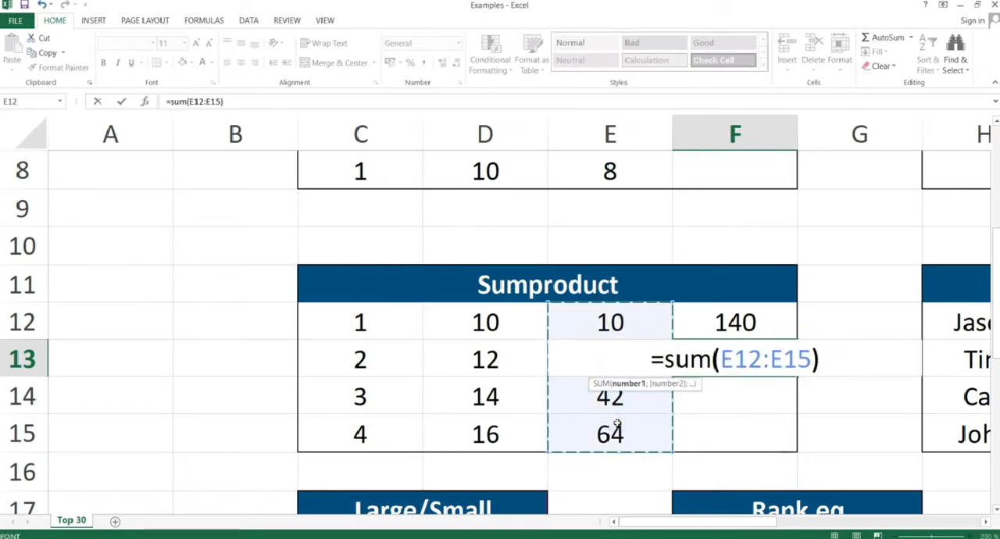
{"action": "key", "text": "Return"}
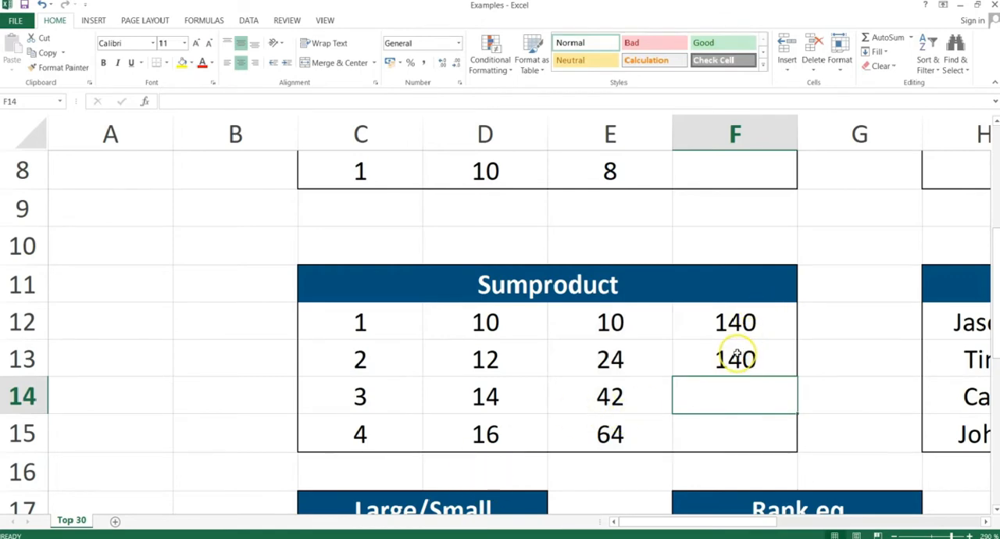
Switch to the presentation and advance from the Sumproduct slide to the Iferror & Xor slide.
{"action": "key", "text": "alt+Tab"}
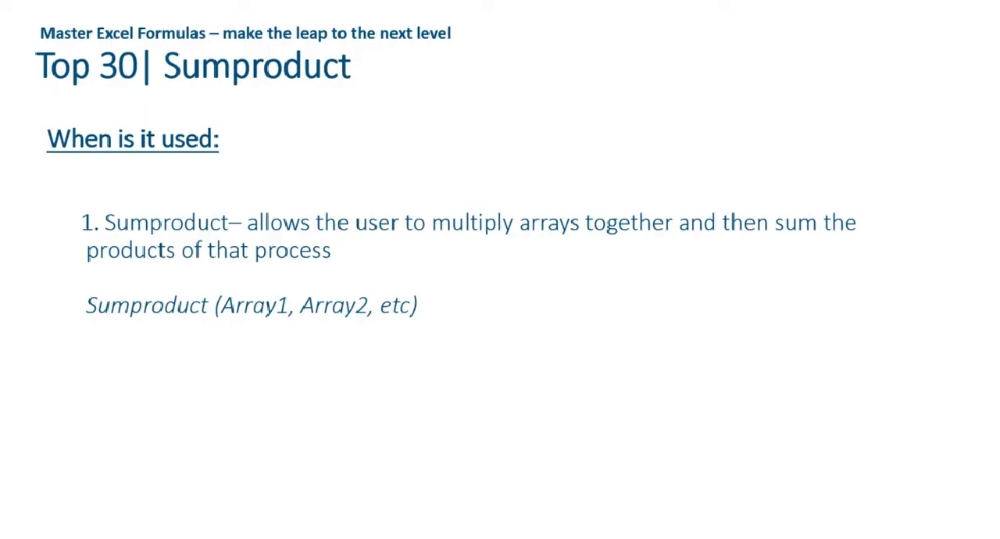
{"action": "key", "text": "Right"}
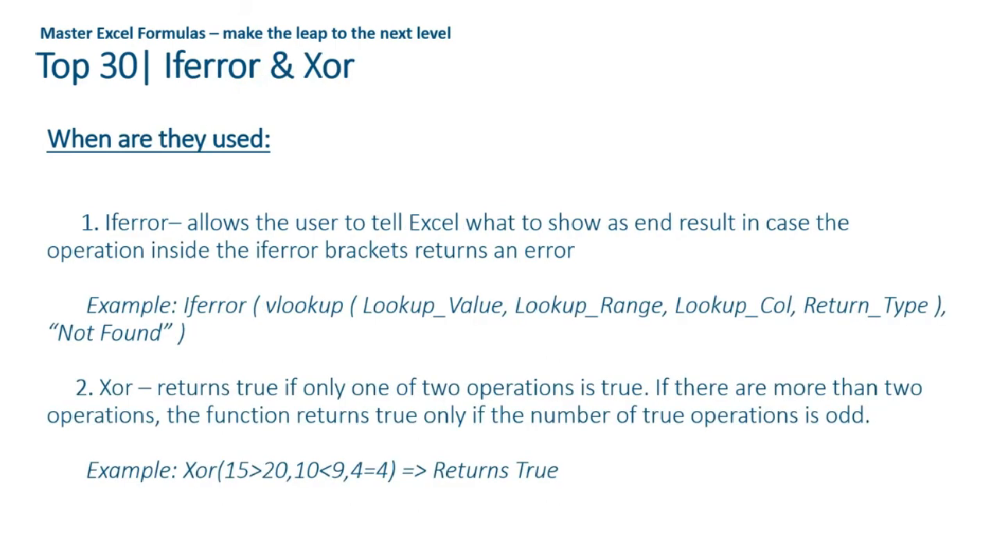
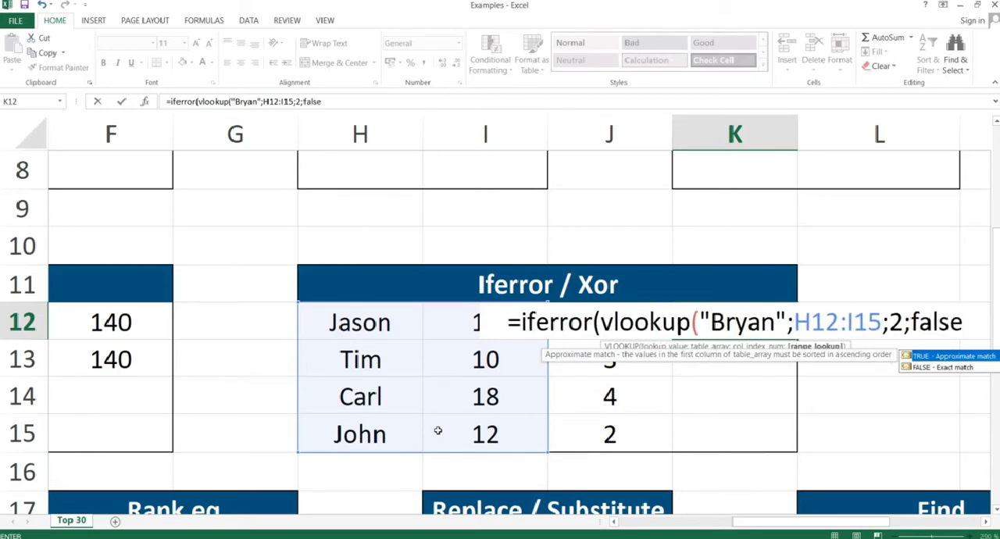
Complete the IFERROR formula in K12 by closing its VLOOKUP and returning "Not Found" when the lookup fails.
{"action": "type", "text": ");"}
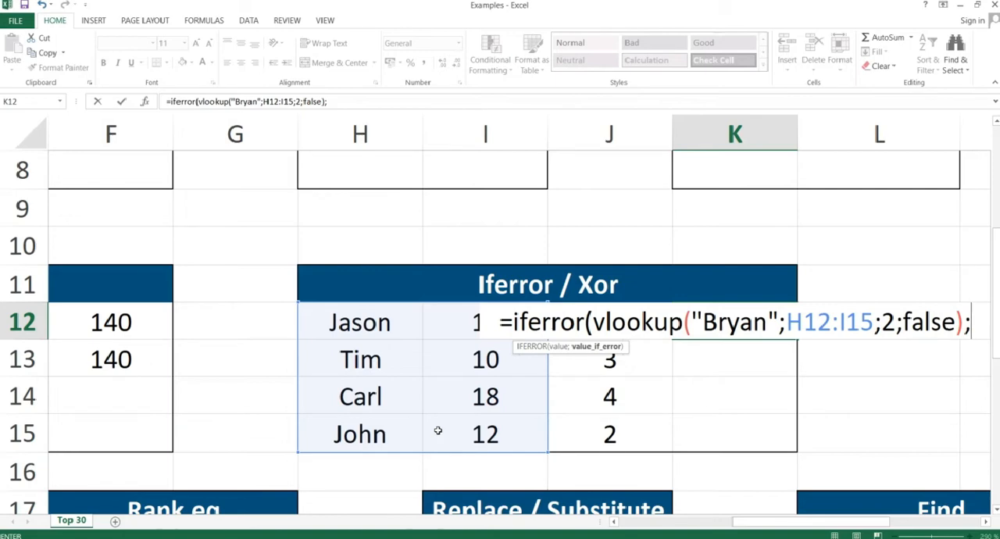
{"action": "type", "text": "\"Not Found"}
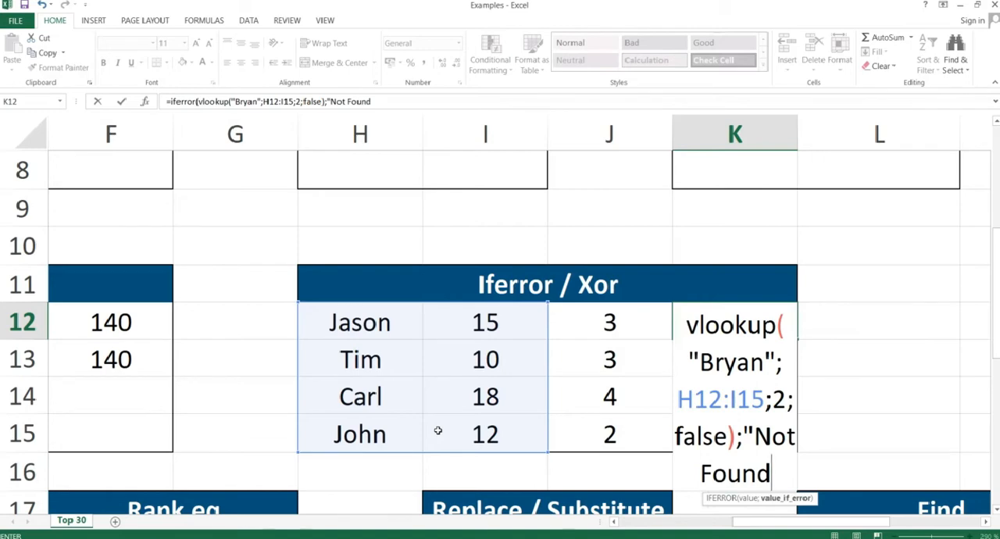
{"action": "type", "text": "\")"}
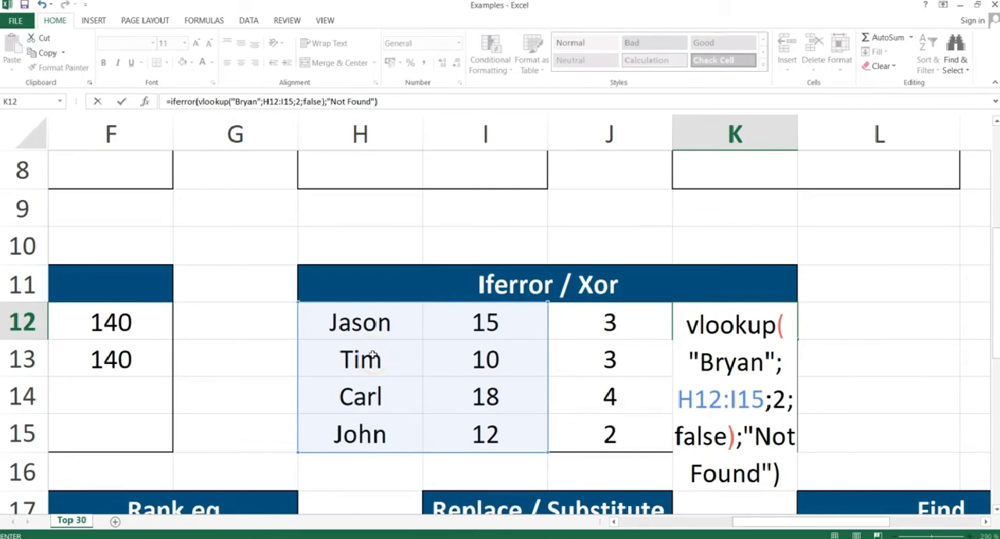
{"action": "key", "text": "Return"}
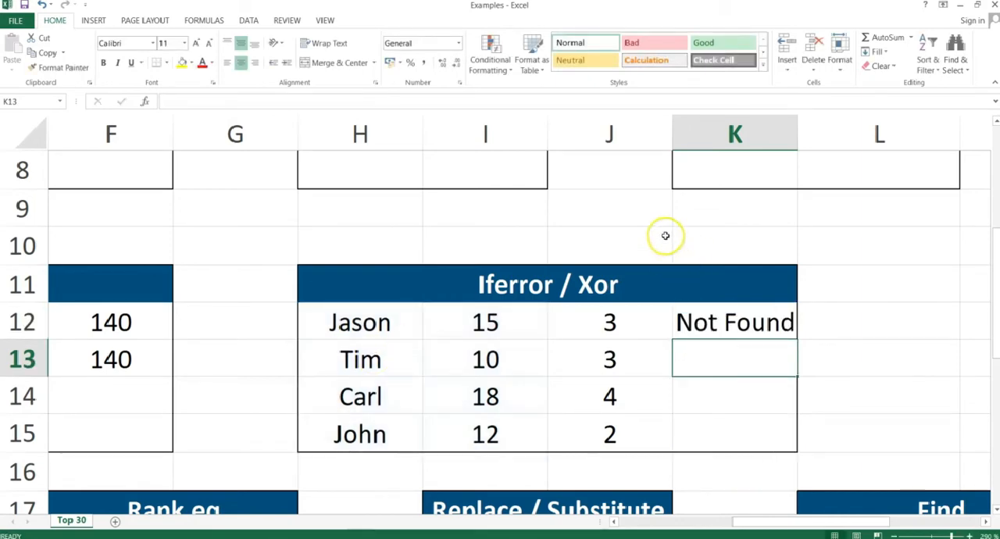
{"action": "left_click", "coordinate": [729, 322]}
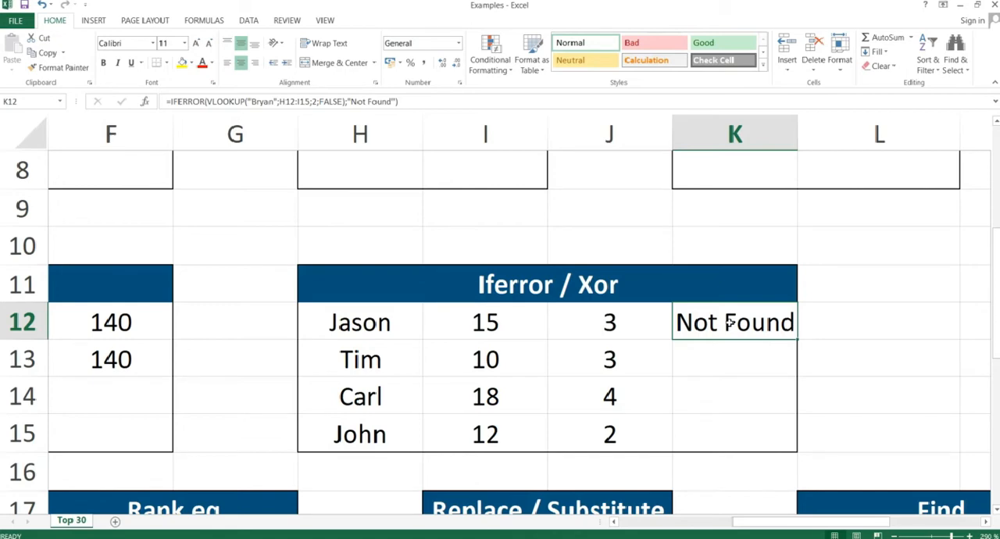
Replace the contents of K12 with the formula =XOR(I12>J12;I13>J13).
{"action": "left_click", "coordinate": [719, 323]}
{"action": "type", "text": "=xo"}
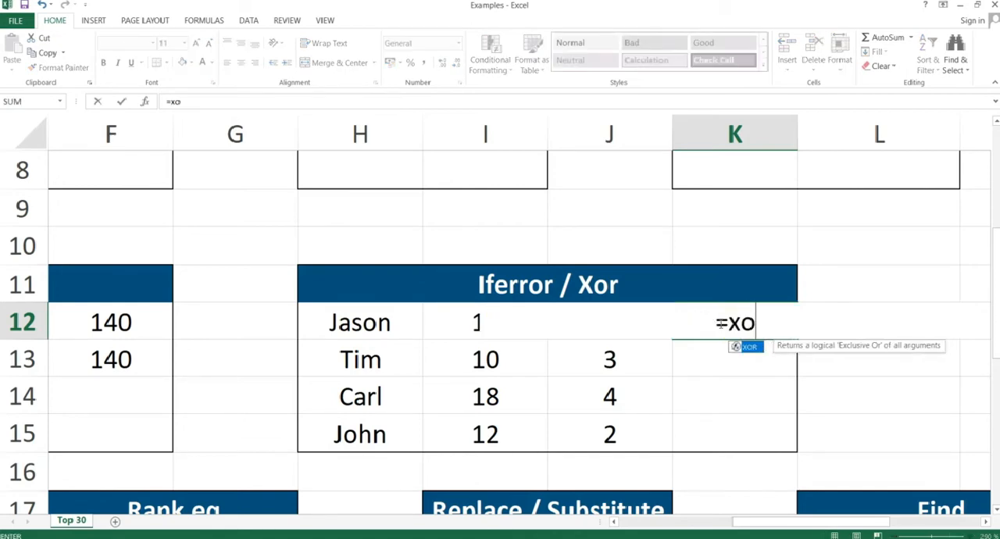
{"action": "type", "text": "r("}
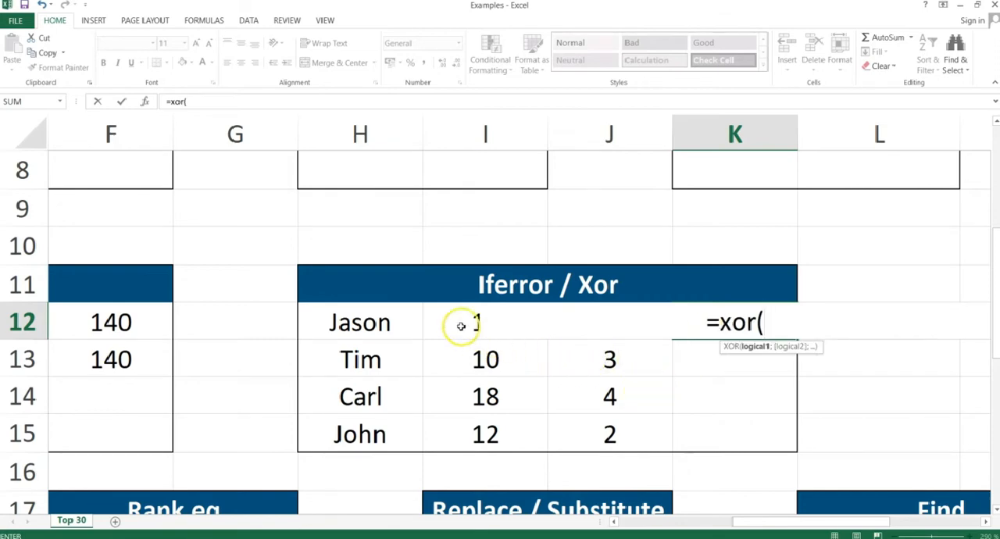
{"action": "left_click", "coordinate": [461, 326]}
{"action": "type", "text": ">"}
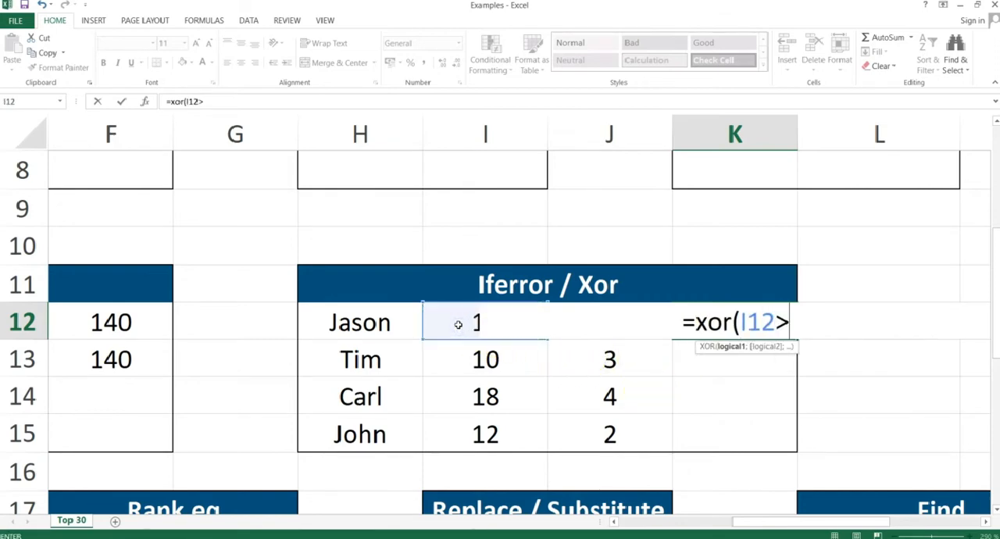
{"action": "key", "text": "Left"}
{"action": "key", "text": "Right"}
{"action": "key", "text": "Left"}
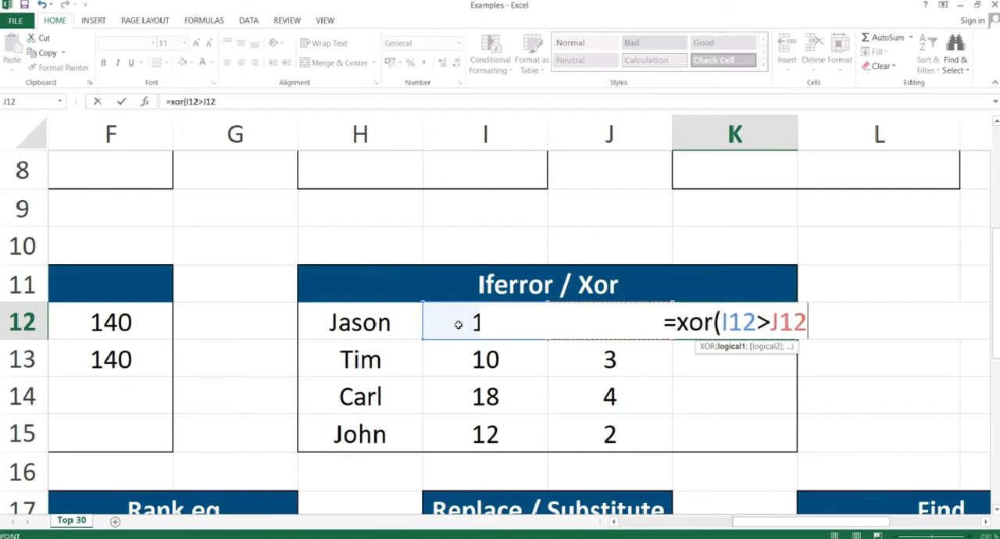
{"action": "type", "text": ";"}
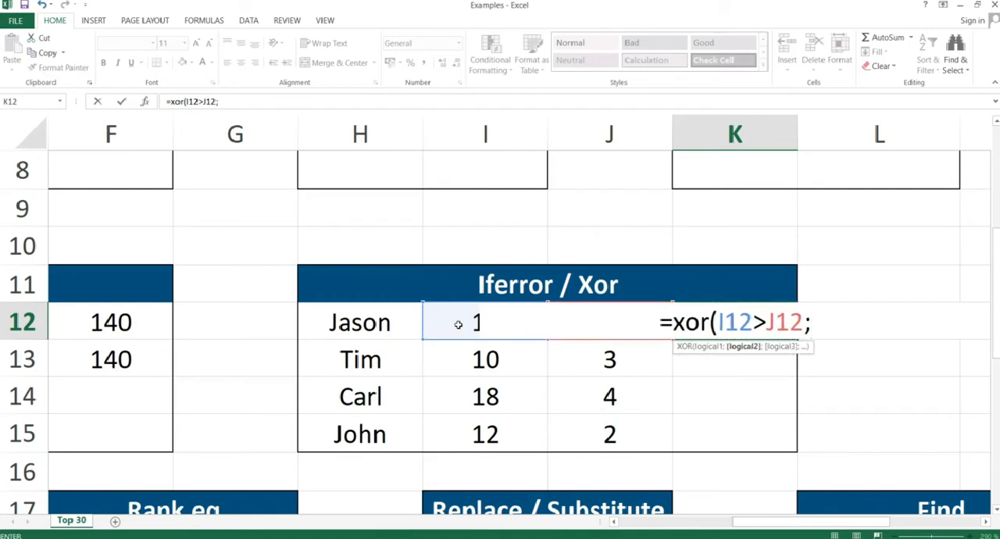
{"action": "left_click", "coordinate": [461, 361]}
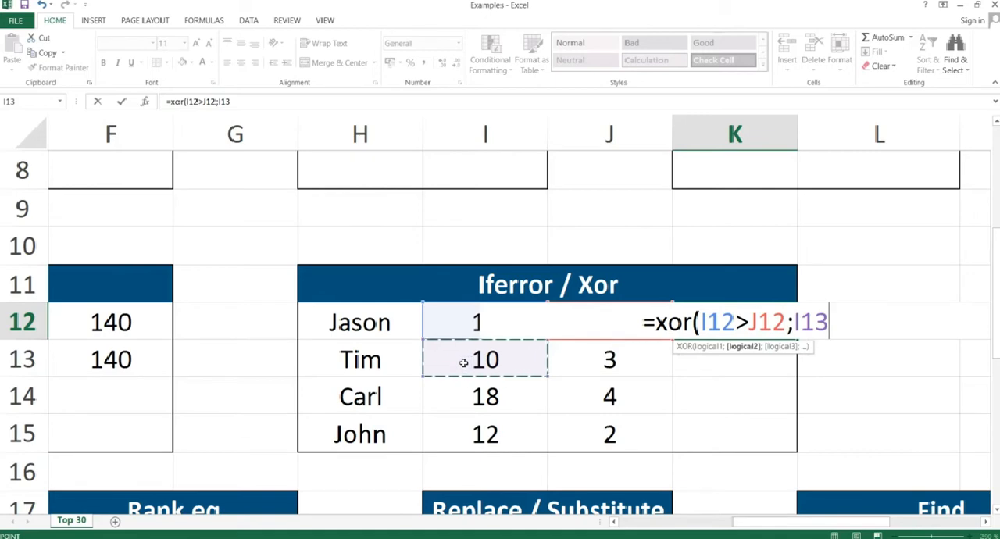
{"action": "type", "text": ">"}
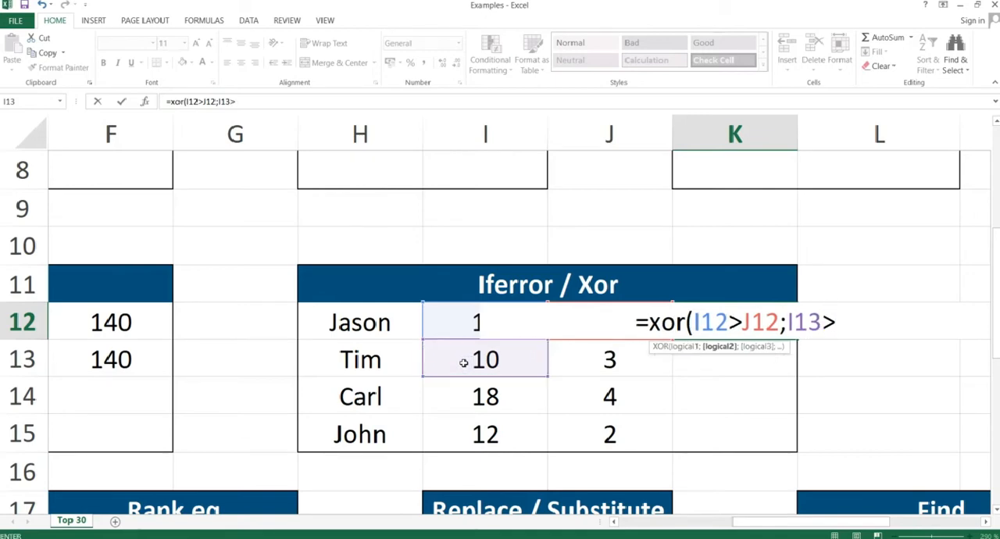
{"action": "left_click", "coordinate": [603, 357]}
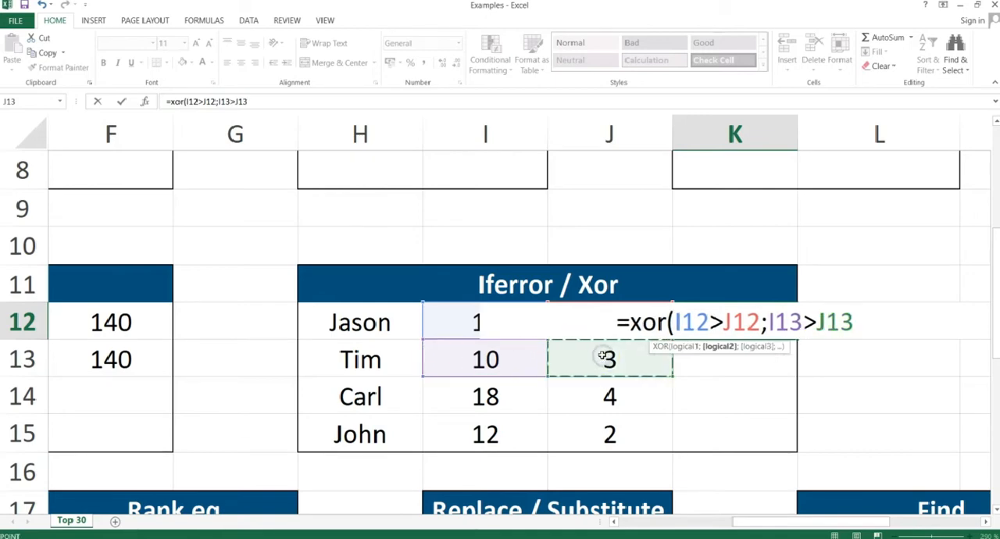
{"action": "type", "text": ")"}
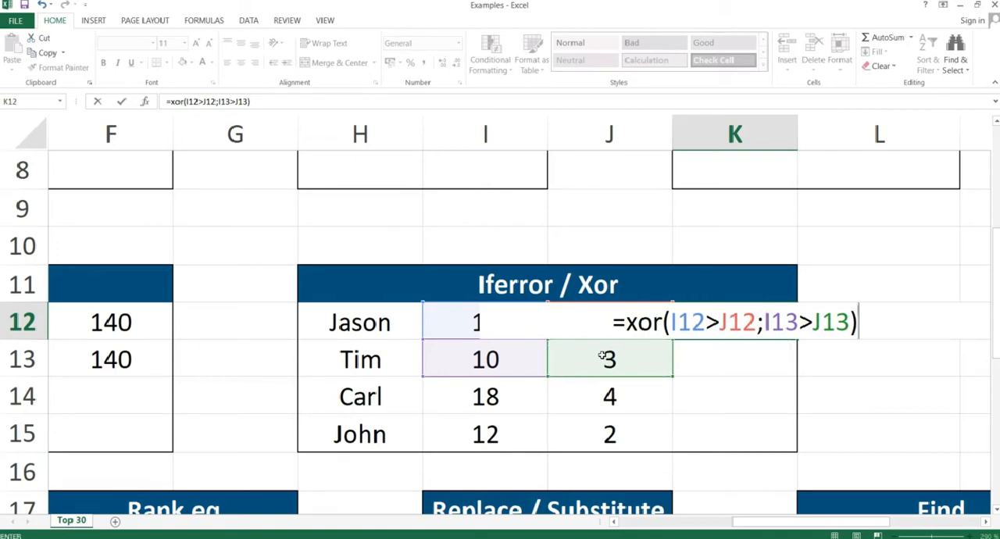
{"action": "key", "text": "Return"}
{"action": "key", "text": "Up"}
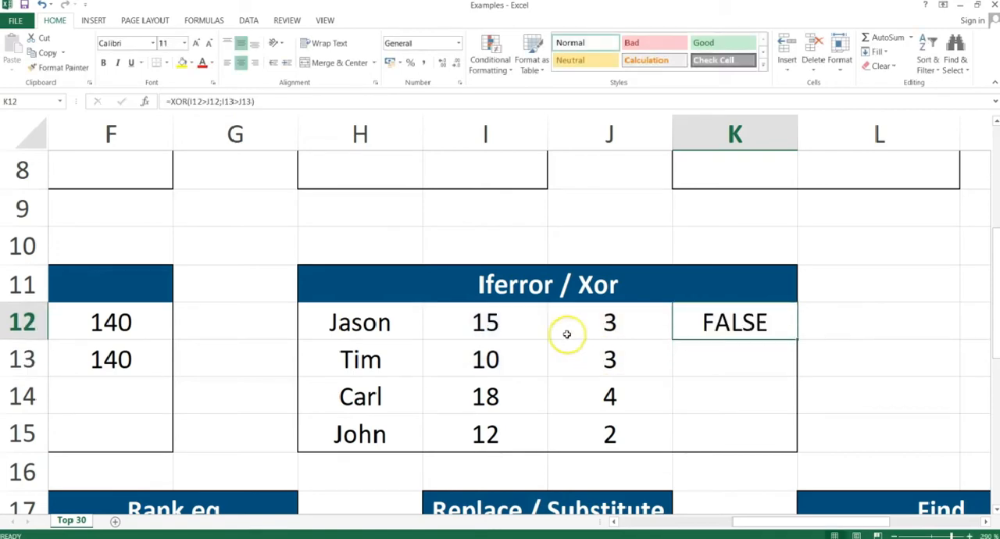
Change the first comparison in K12's XOR formula to I12<J12, keeping I13>J13 as the second condition.
{"action": "left_click", "coordinate": [508, 319]}
{"action": "left_click_drag", "start_coordinate": [508, 319], "coordinate": [576, 358]}
{"action": "double_click", "coordinate": [718, 327]}
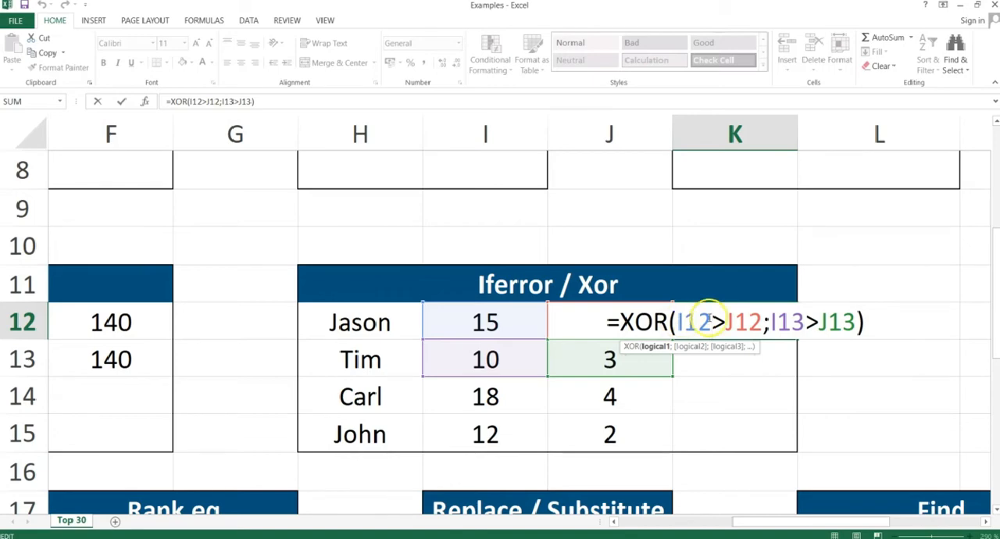
{"action": "key", "text": "Return"}
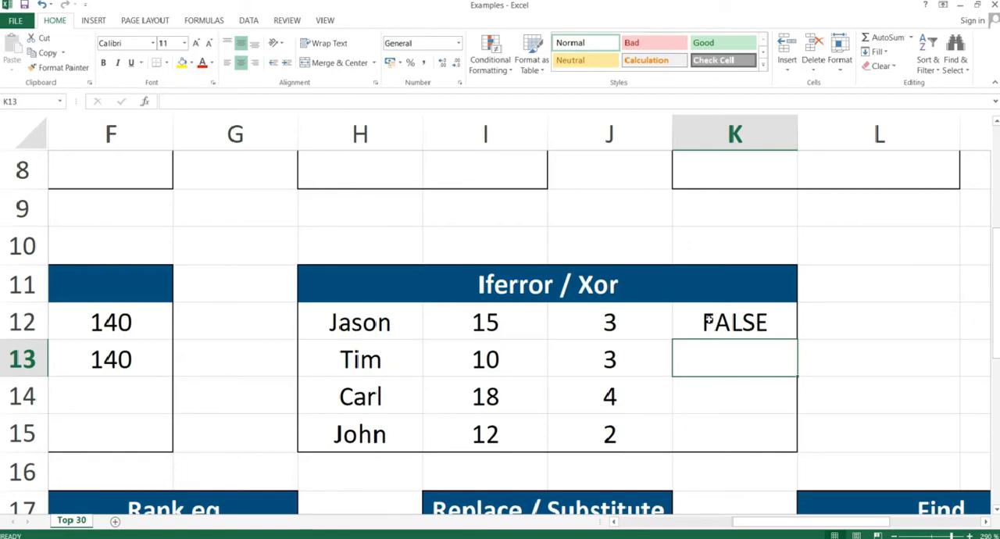
{"action": "left_click", "coordinate": [708, 322]}
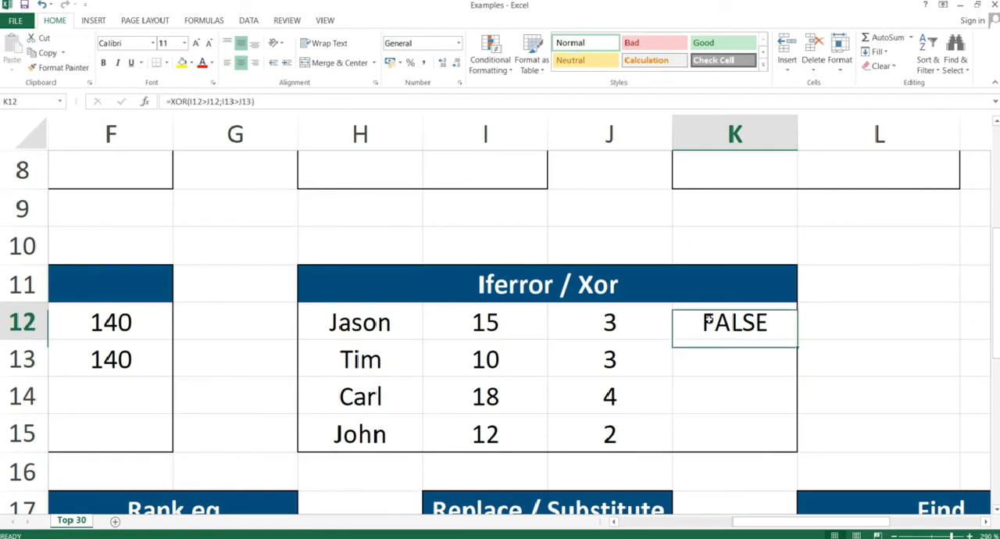
{"action": "double_click", "coordinate": [708, 322]}
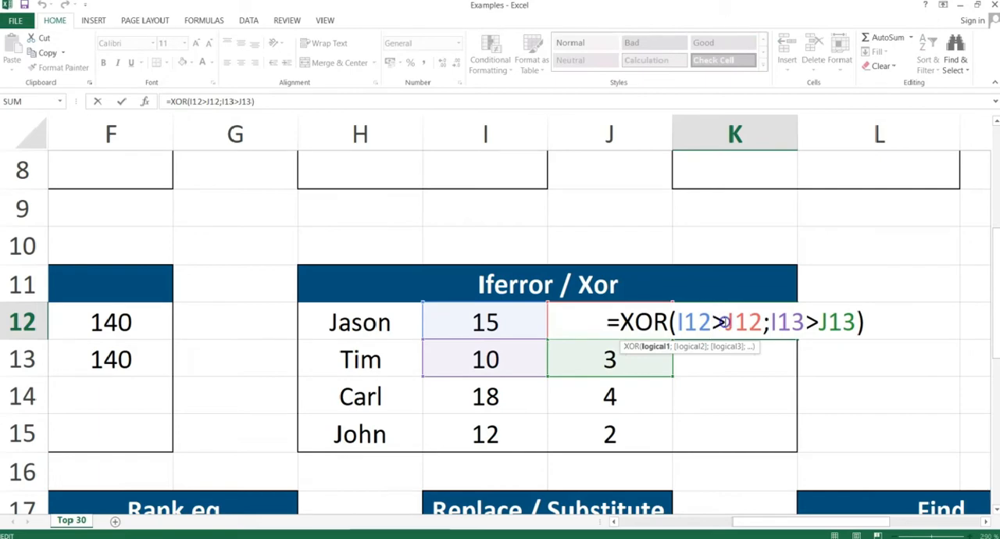
{"action": "key", "text": "BackSpace"}
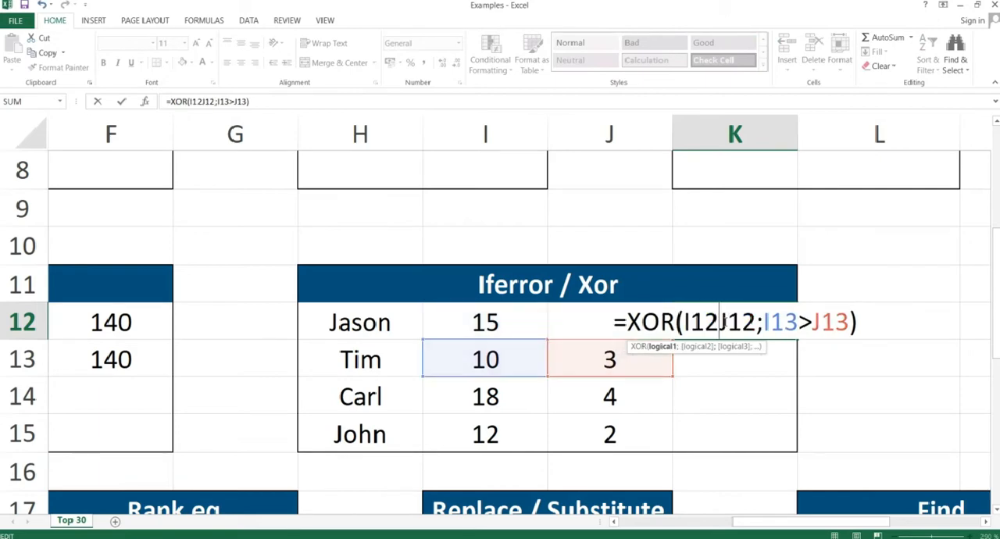
{"action": "type", "text": "<"}
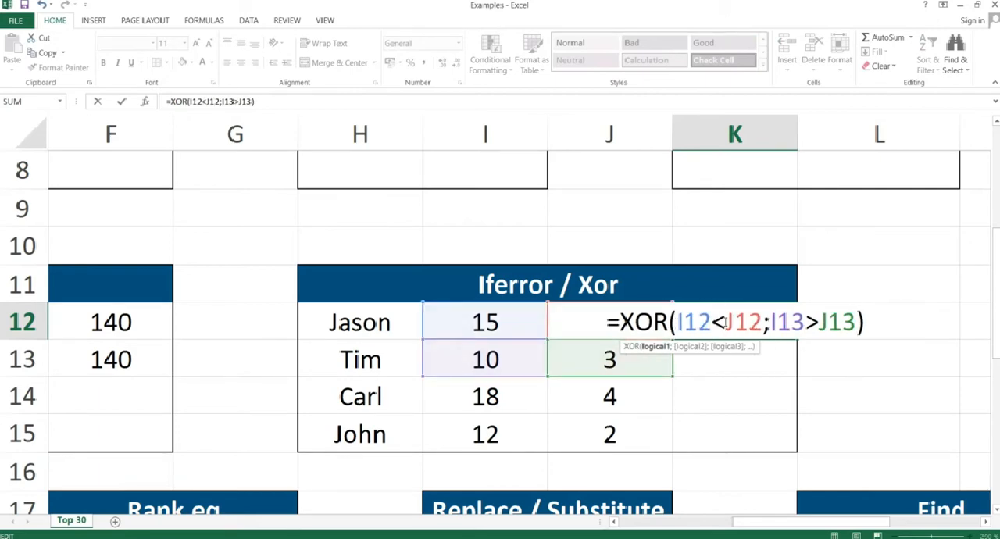
{"action": "key", "text": "Return"}
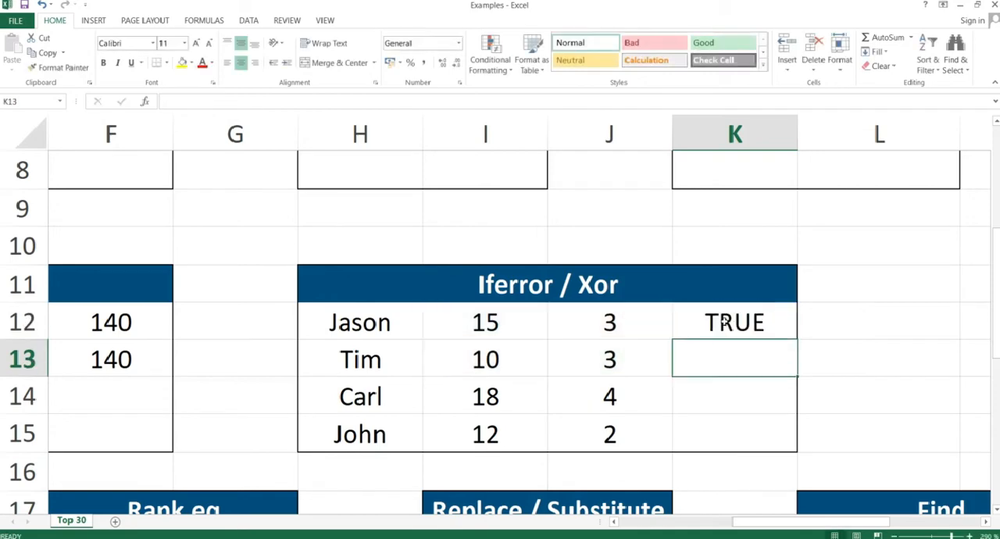
Extend the XOR formula in K12 with the third condition I14>J14.
{"action": "left_click", "coordinate": [627, 322]}
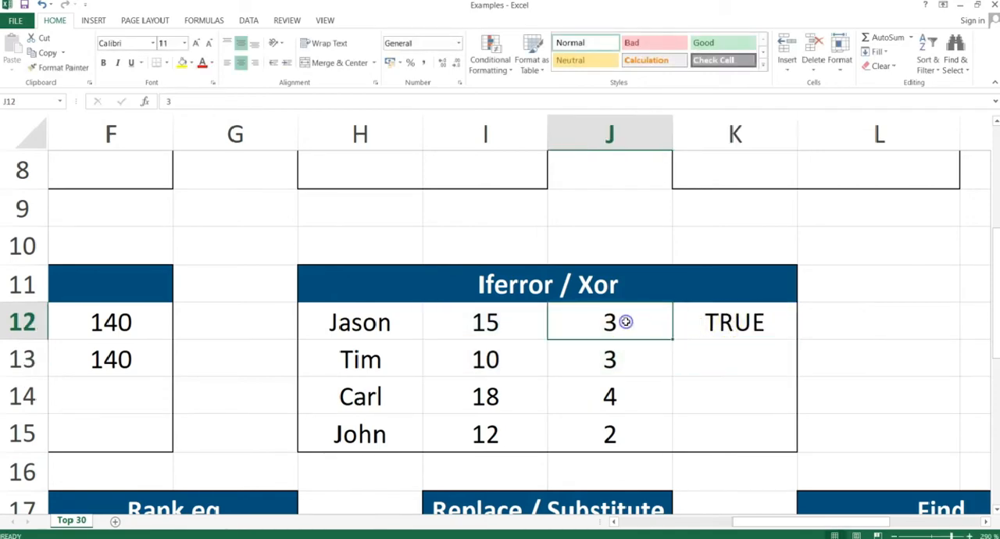
{"action": "left_click", "coordinate": [509, 320]}
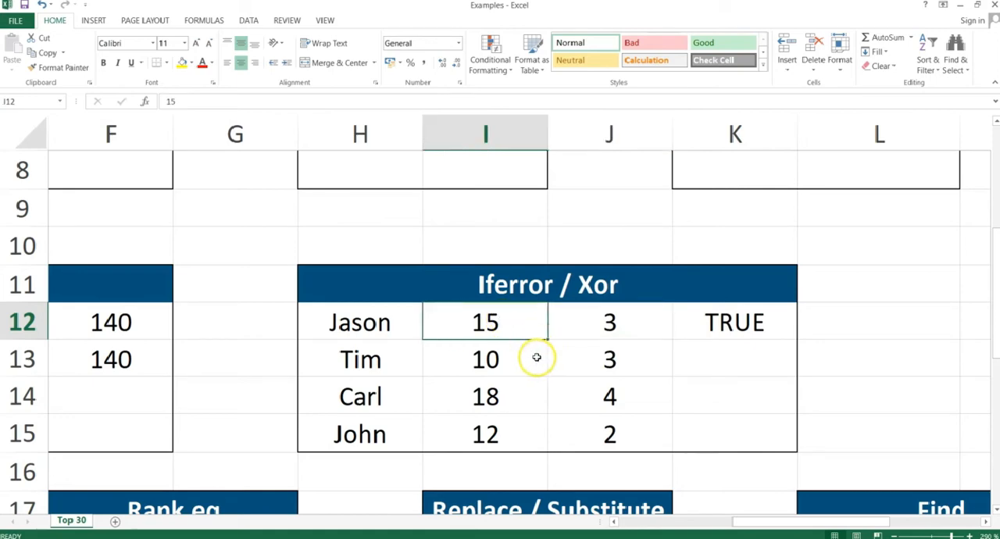
{"action": "left_click", "coordinate": [514, 358]}
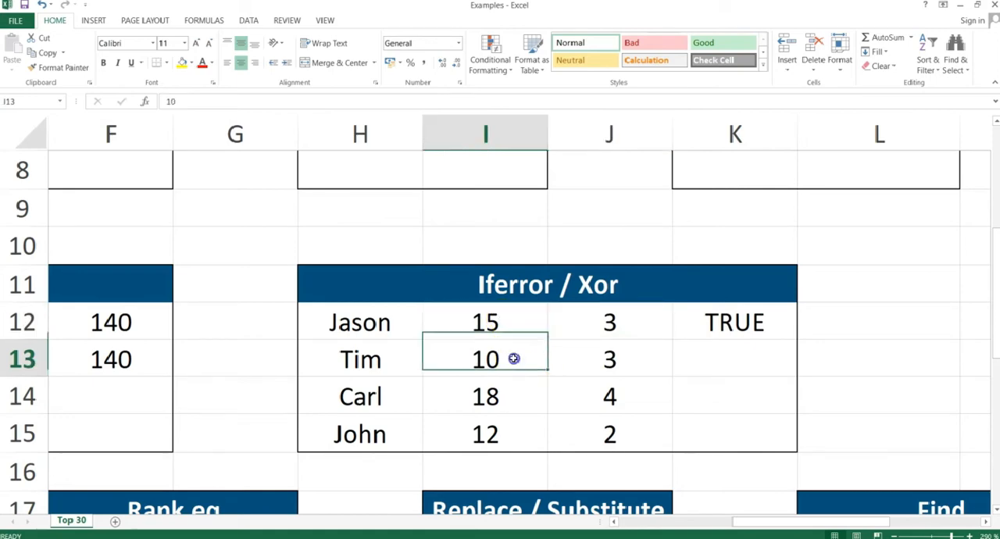
{"action": "left_click", "coordinate": [601, 369]}
{"action": "left_click", "coordinate": [731, 324]}
{"action": "double_click", "coordinate": [730, 325]}
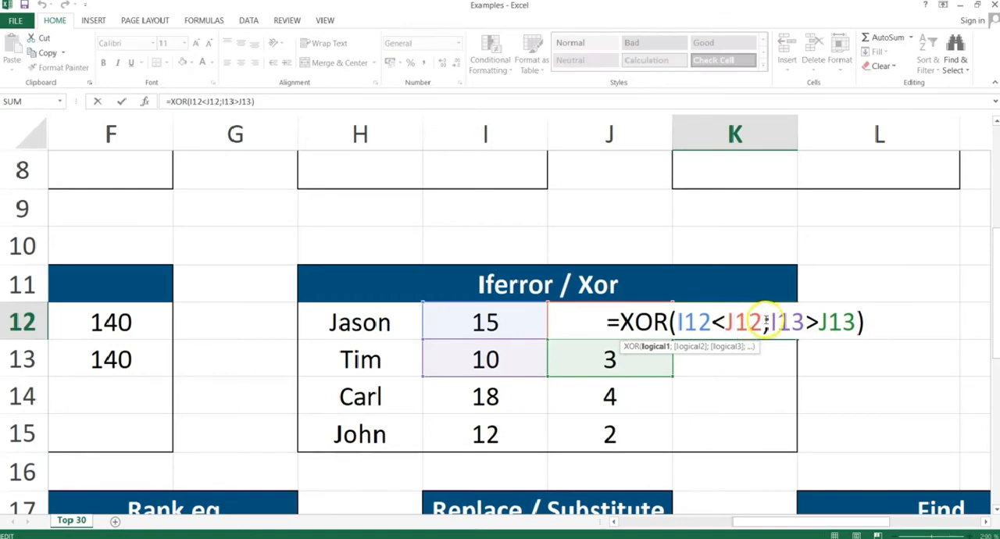
{"action": "left_click", "coordinate": [856, 322]}
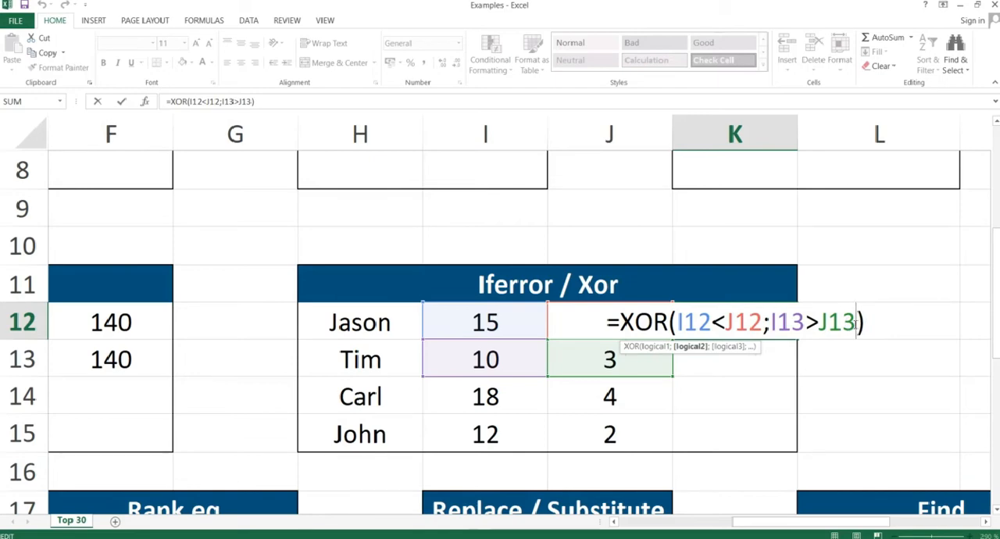
{"action": "type", "text": ";"}
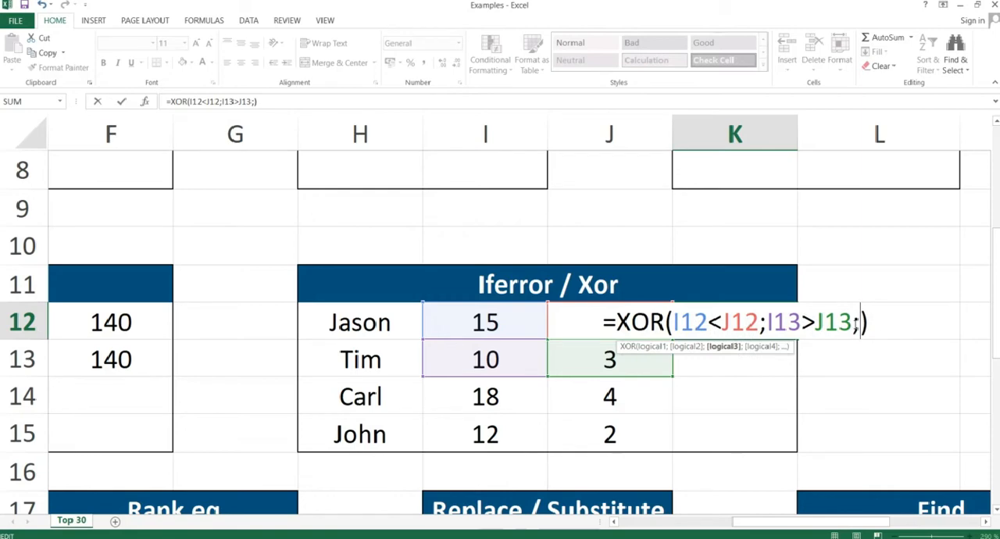
{"action": "left_click", "coordinate": [493, 394]}
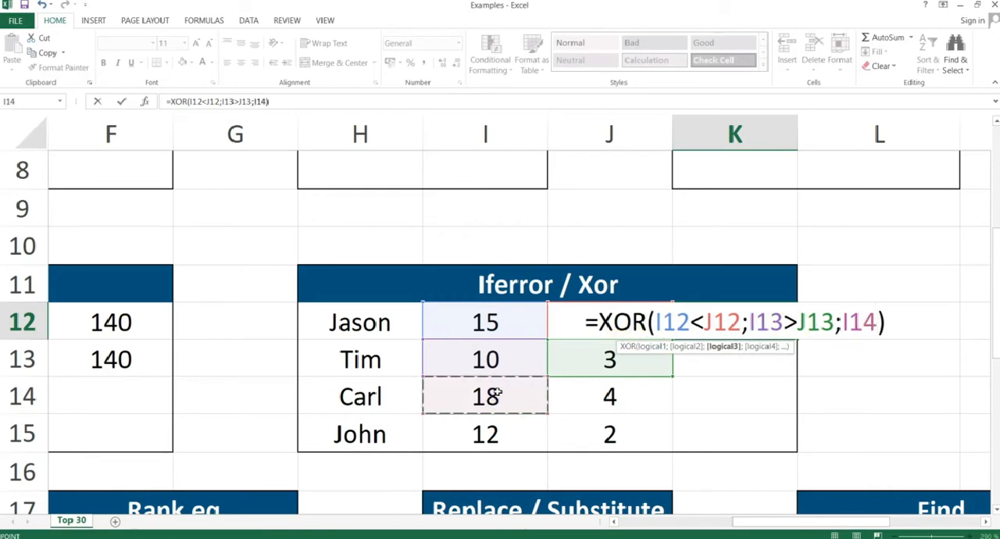
{"action": "type", "text": ">"}
{"action": "left_click", "coordinate": [583, 405]}
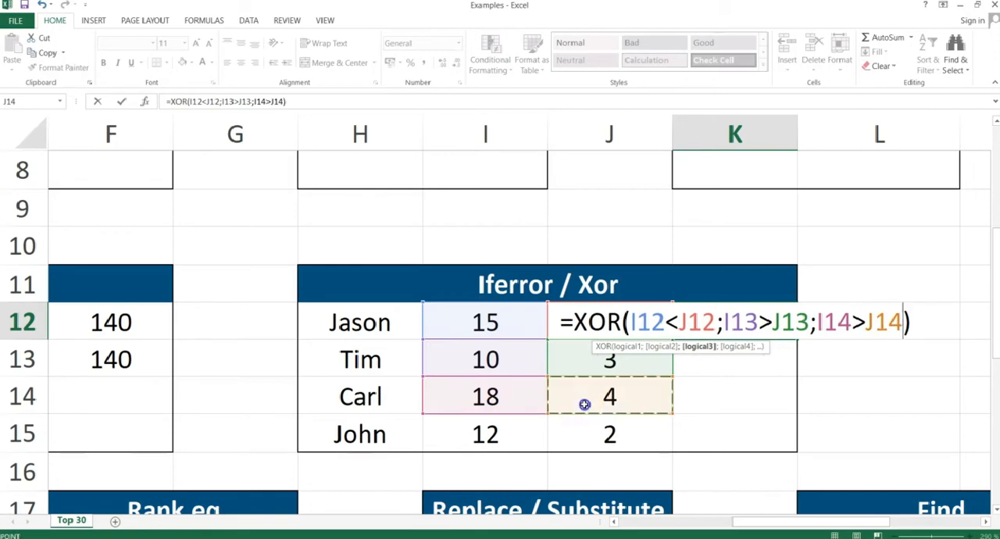
{"action": "key", "text": "Return"}
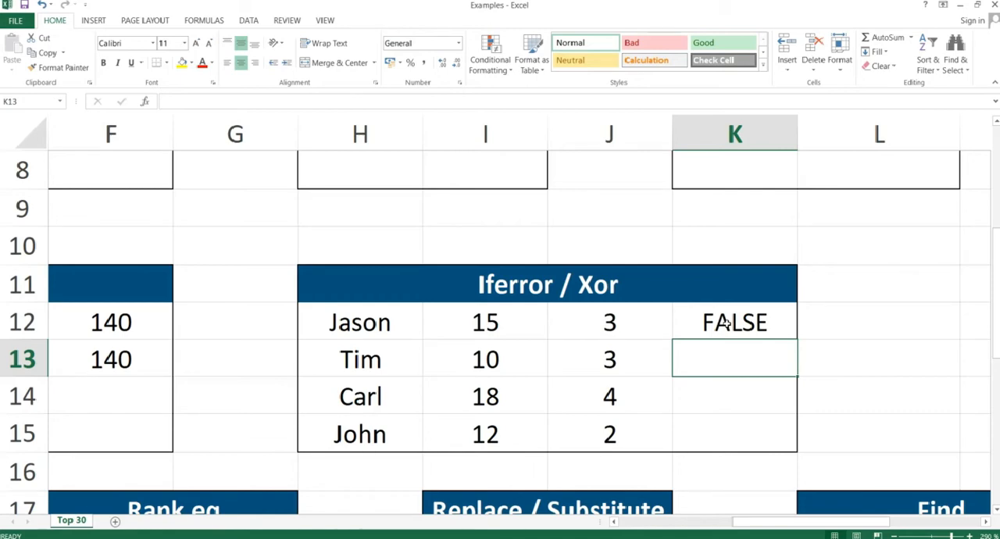
Extend the XOR formula in K12 with the fourth condition I15>J15.
{"action": "double_click", "coordinate": [728, 324]}
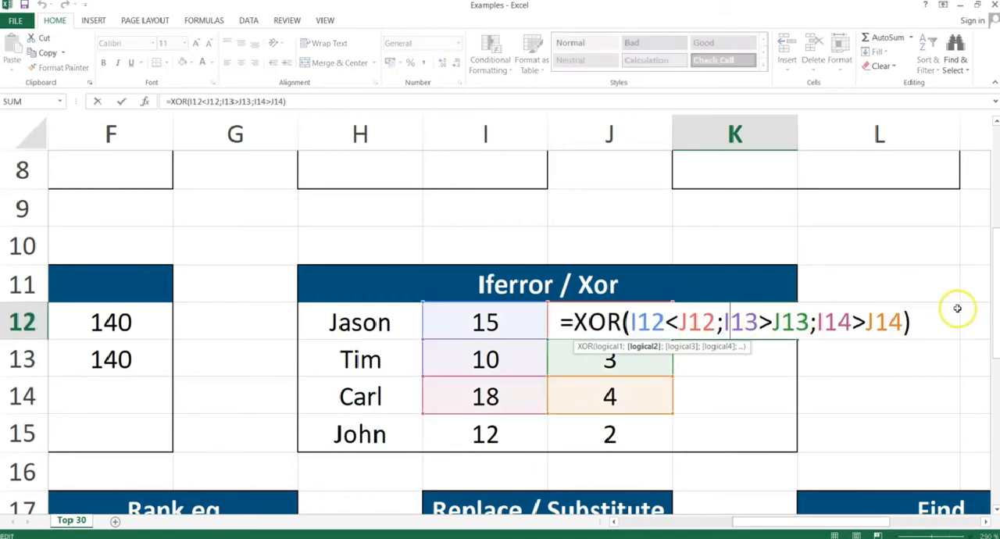
{"action": "left_click", "coordinate": [908, 324]}
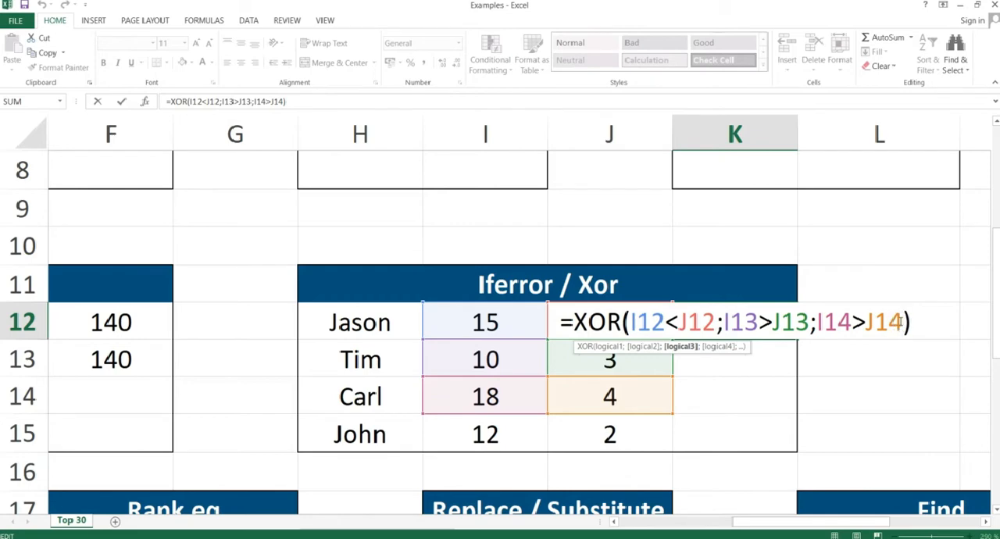
{"action": "type", "text": ";"}
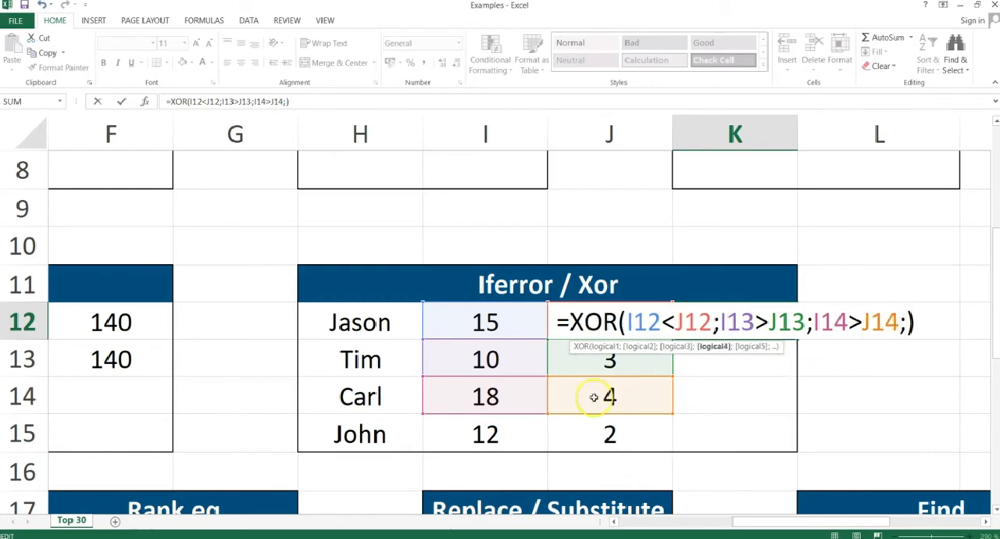
{"action": "left_click", "coordinate": [504, 431]}
{"action": "type", "text": ">"}
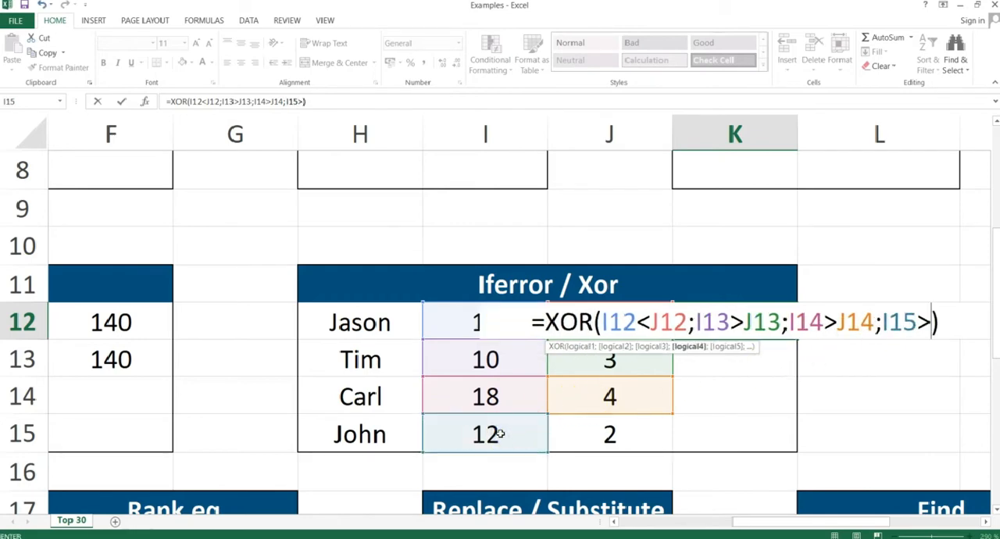
{"action": "left_click", "coordinate": [577, 427]}
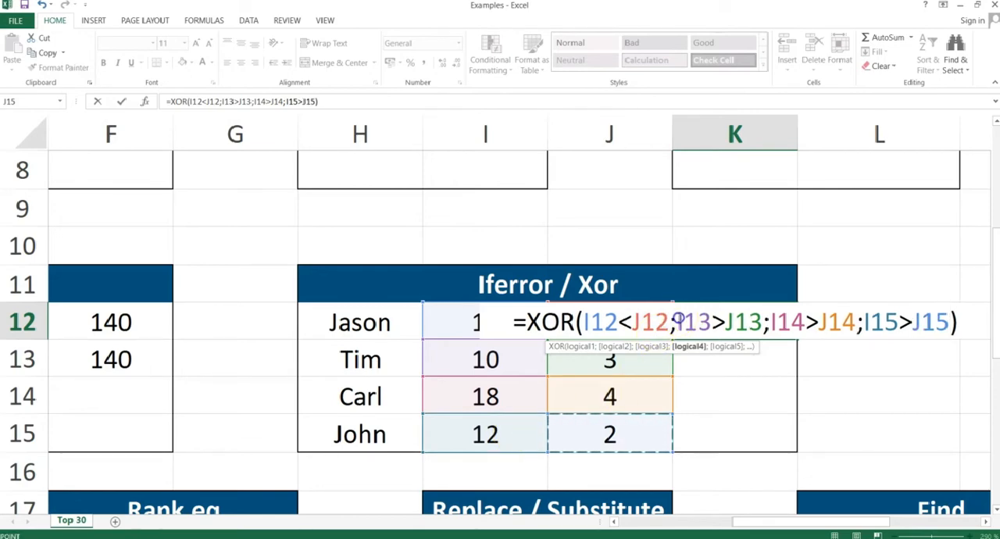
{"action": "left_click_drag", "start_coordinate": [676, 322], "coordinate": [948, 324]}
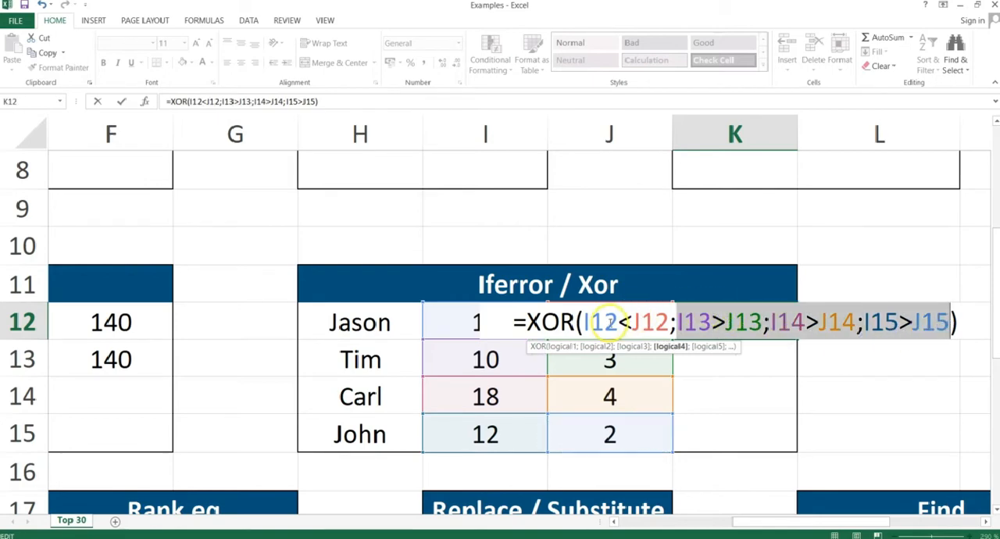
{"action": "key", "text": "Return"}
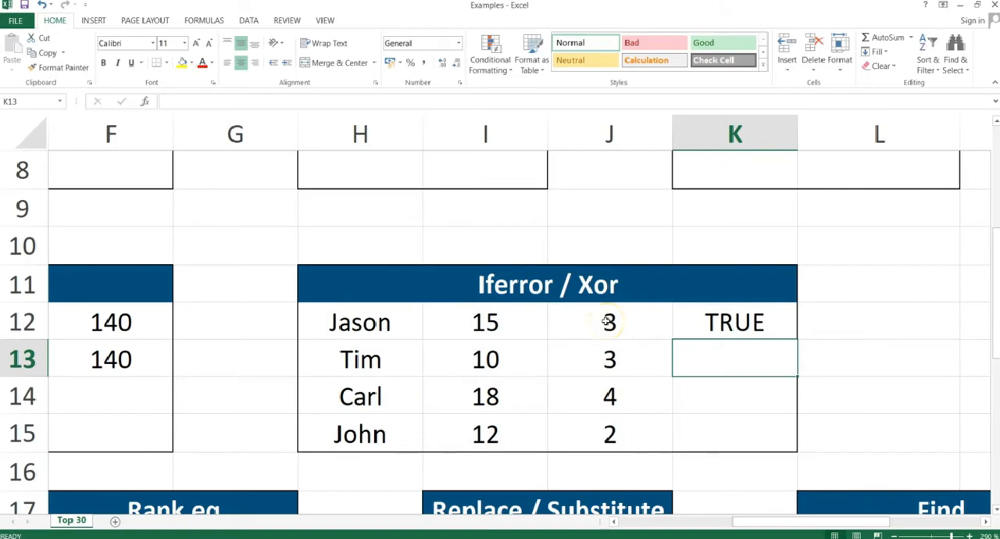
{"action": "left_click", "coordinate": [720, 321]}
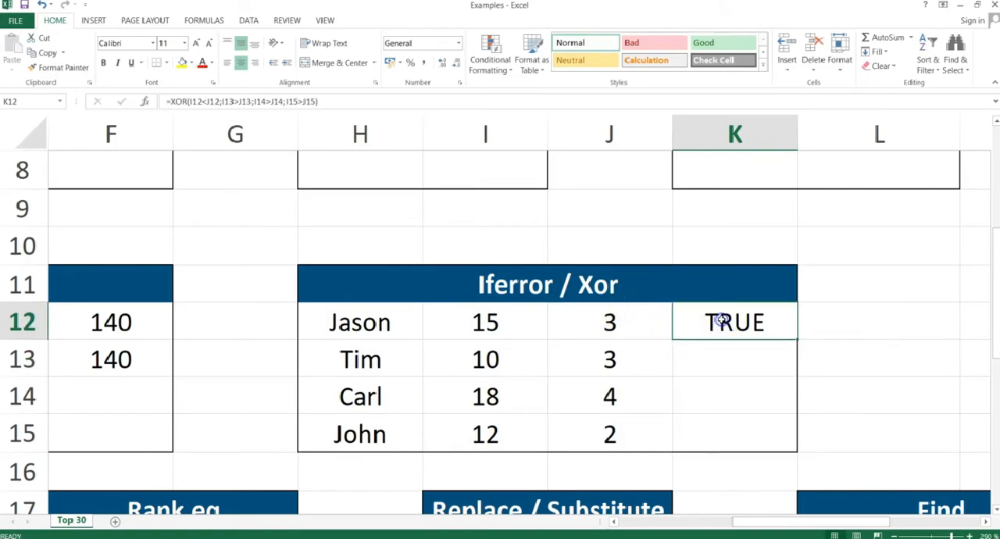
Show the Large & Small slide in the PowerPoint slide show and return to the Excel workbook.
{"action": "key", "text": "alt+Tab"}
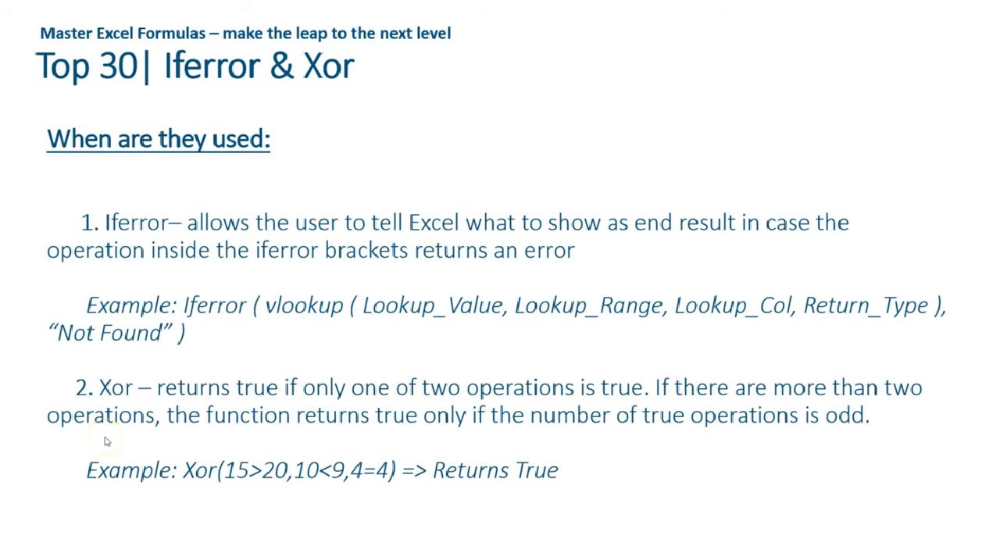
{"action": "left_click", "coordinate": [107, 442]}
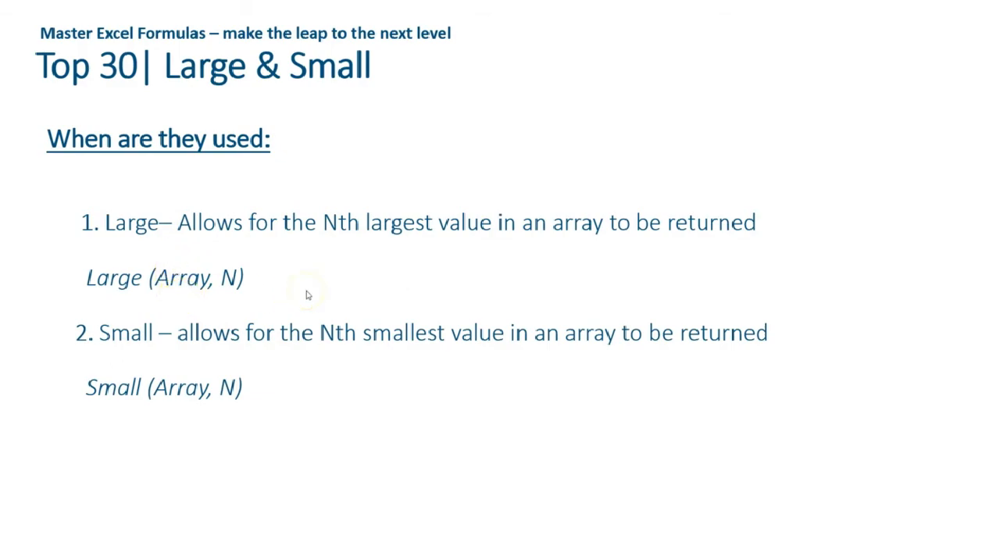
{"action": "key", "text": "alt+Tab"}
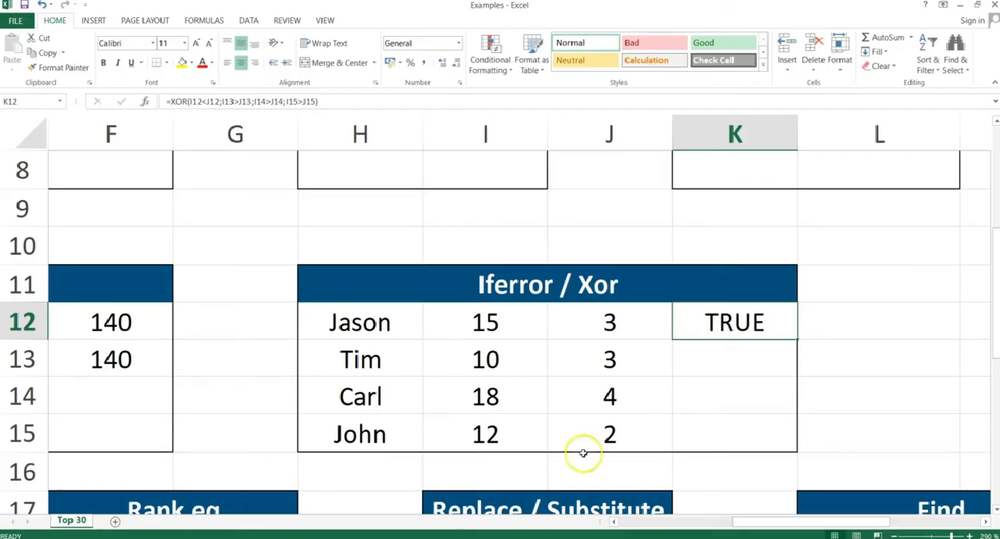
Clear the existing result from D22 under the "Small, 2nd" label in the Large/Small table.
{"action": "left_click_drag", "start_coordinate": [765, 524], "coordinate": [804, 517]}
{"action": "left_click_drag", "start_coordinate": [725, 519], "coordinate": [615, 526]}
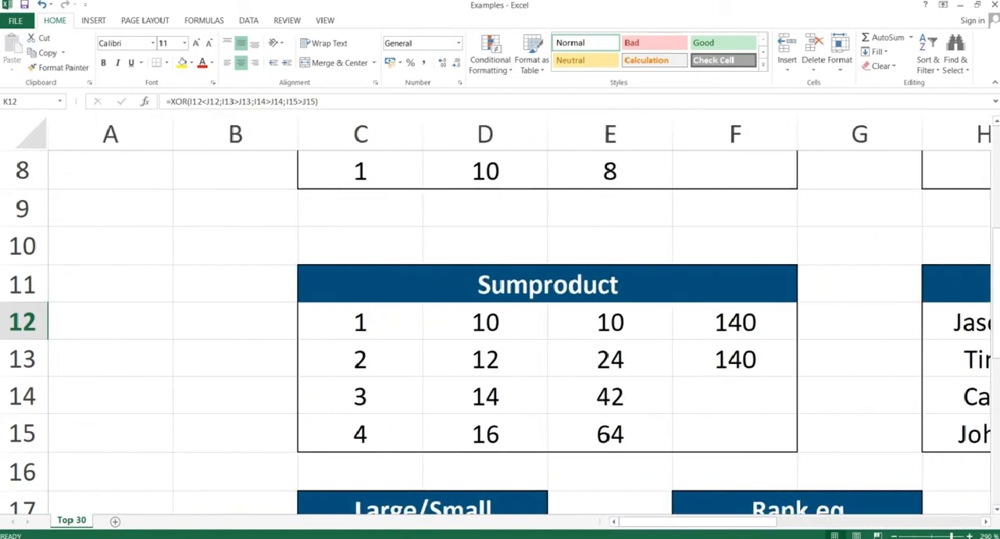
{"action": "left_click_drag", "start_coordinate": [994, 283], "coordinate": [993, 400]}
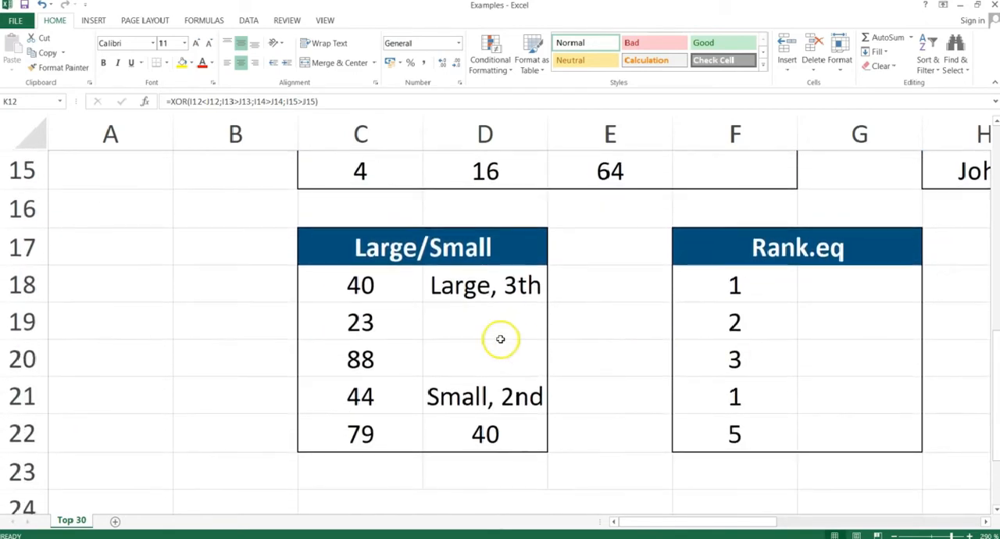
{"action": "left_click", "coordinate": [481, 435]}
{"action": "key", "text": "Delete"}
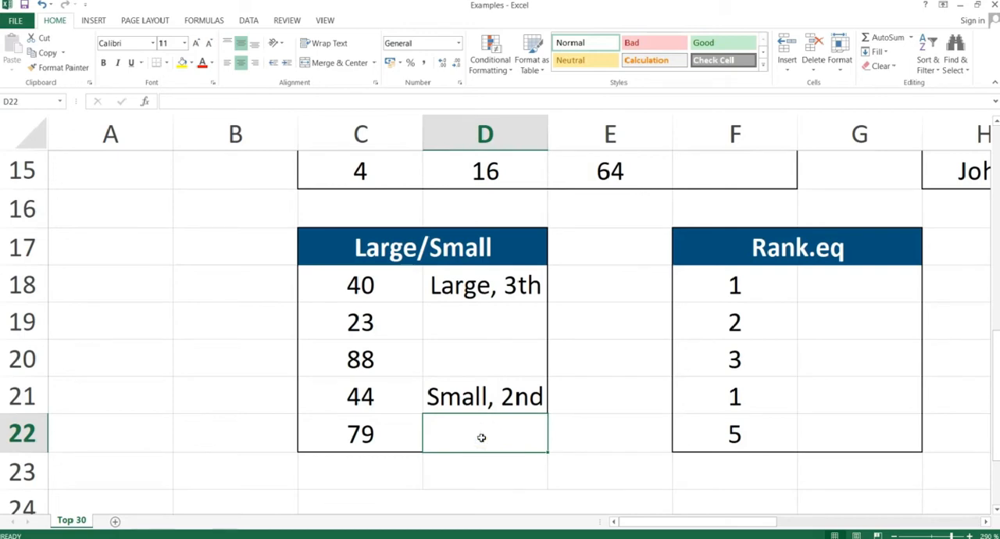
Enter =LARGE(C18:C22;3) in D19 and compare the result with the values in C18:C22.
{"action": "left_click", "coordinate": [489, 317]}
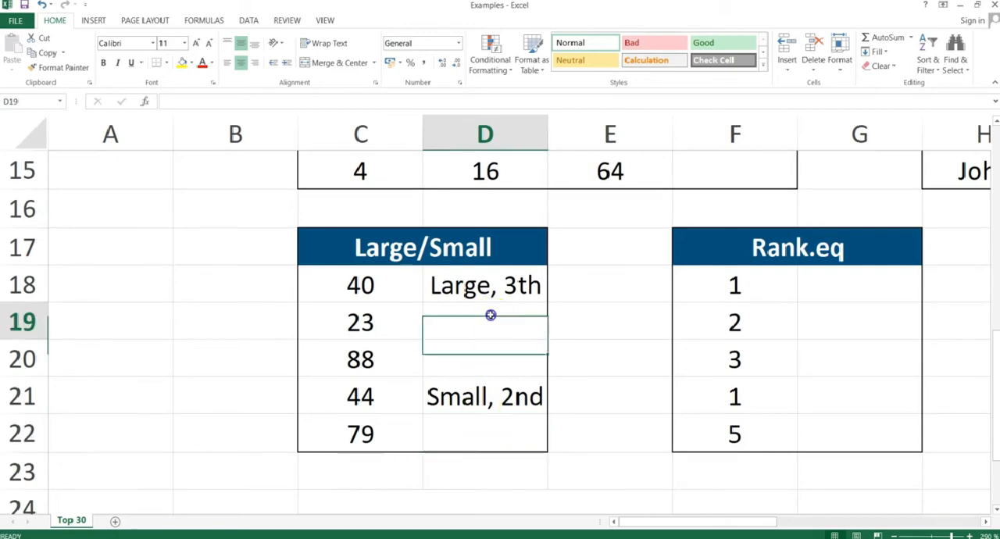
{"action": "type", "text": "="}
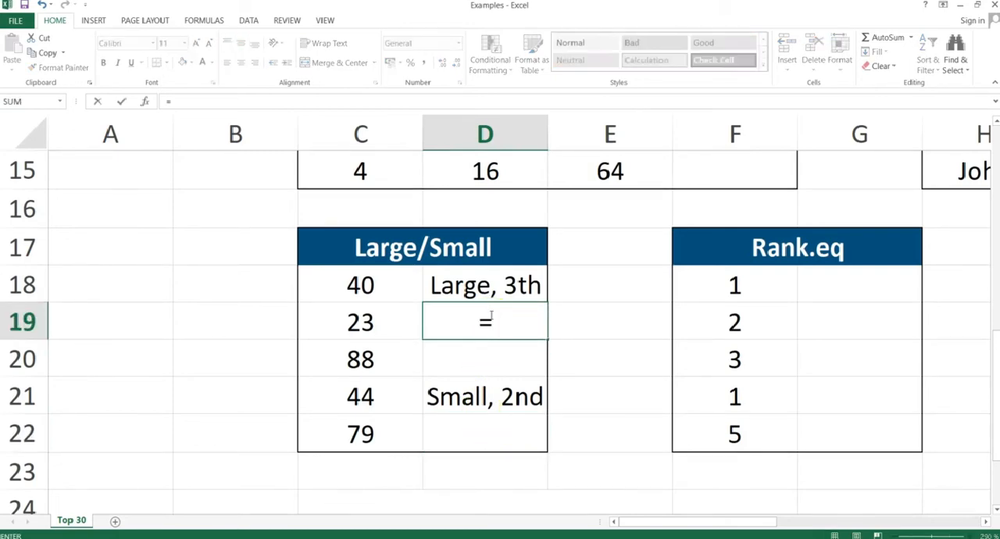
{"action": "type", "text": "large("}
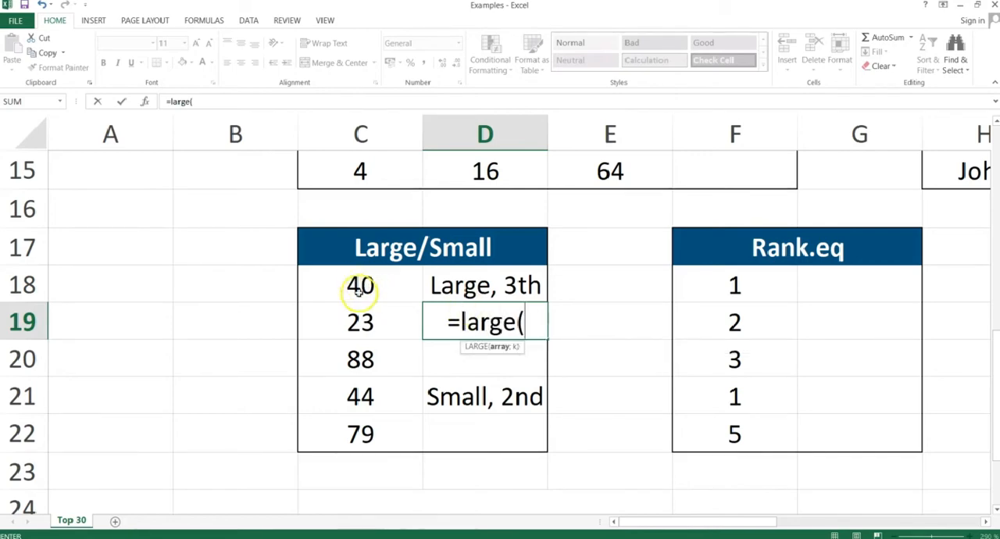
{"action": "left_click_drag", "start_coordinate": [360, 286], "coordinate": [357, 419]}
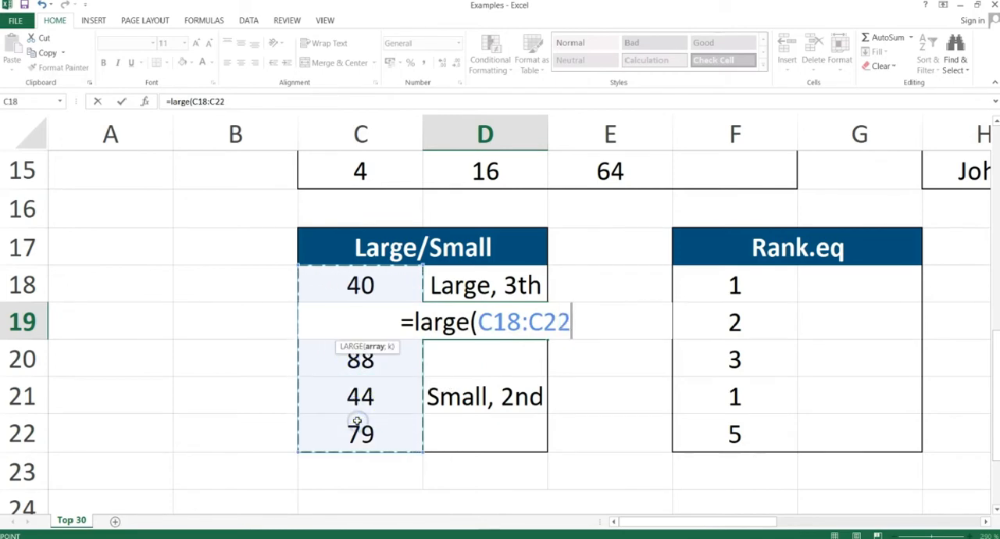
{"action": "type", "text": ";"}
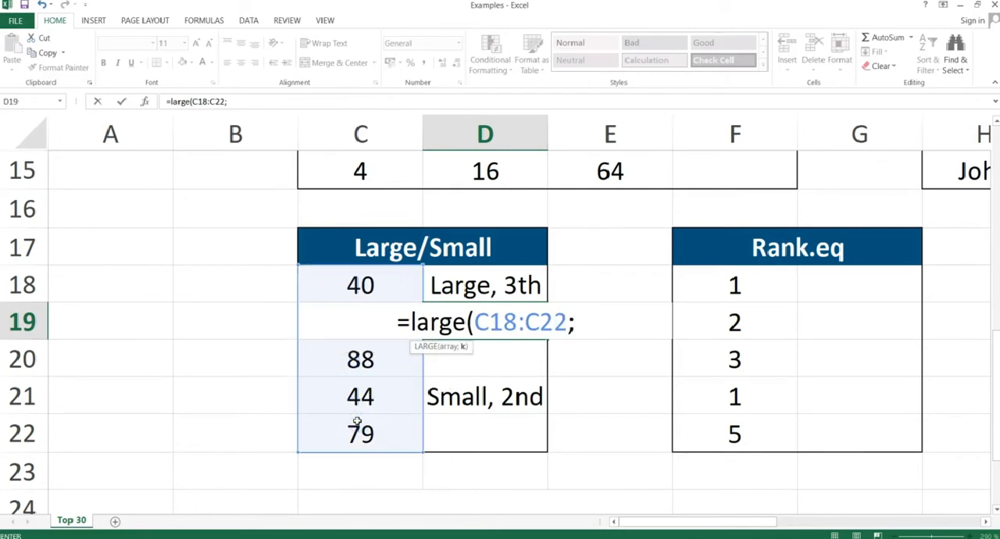
{"action": "type", "text": "3)"}
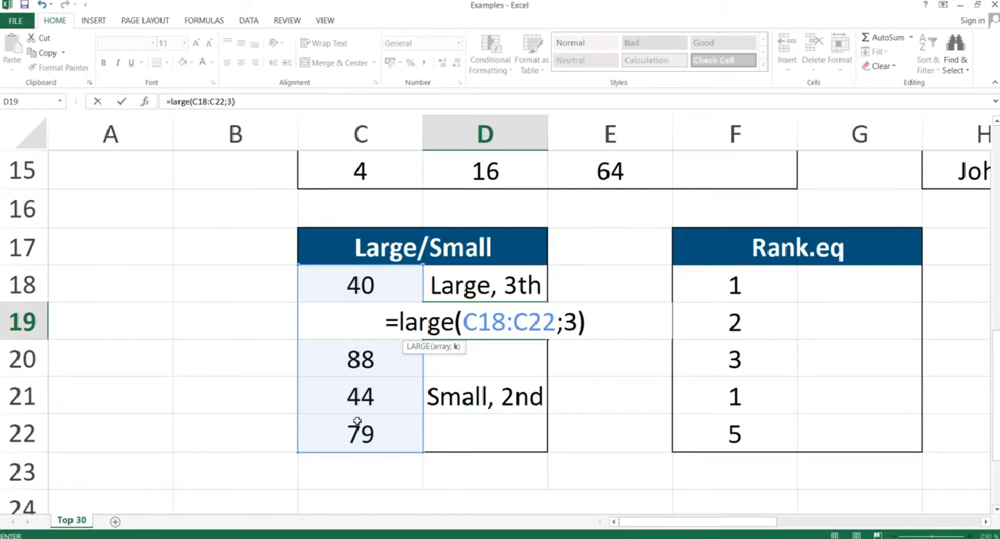
{"action": "key", "text": "Return"}
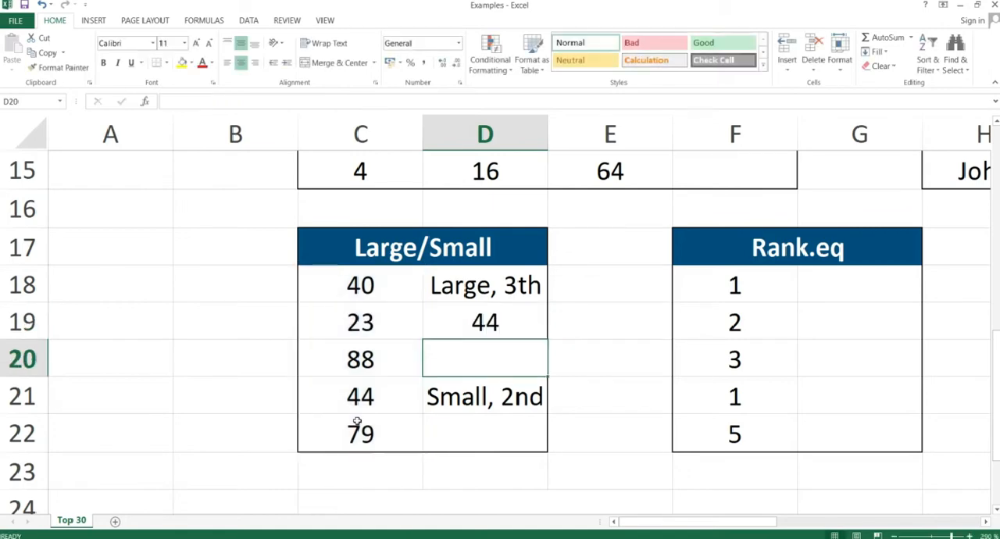
{"action": "left_click", "coordinate": [487, 319]}
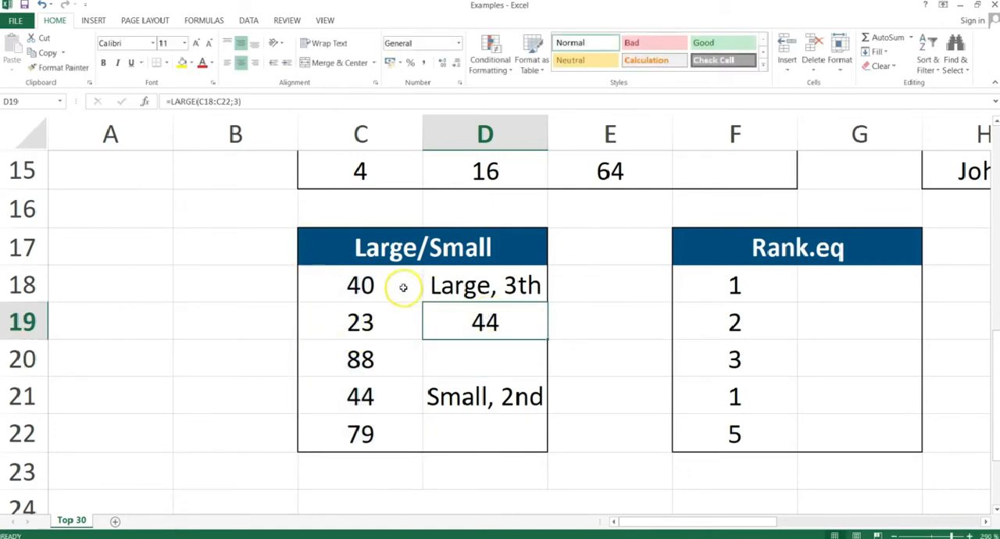
{"action": "left_click_drag", "start_coordinate": [376, 285], "coordinate": [374, 447]}
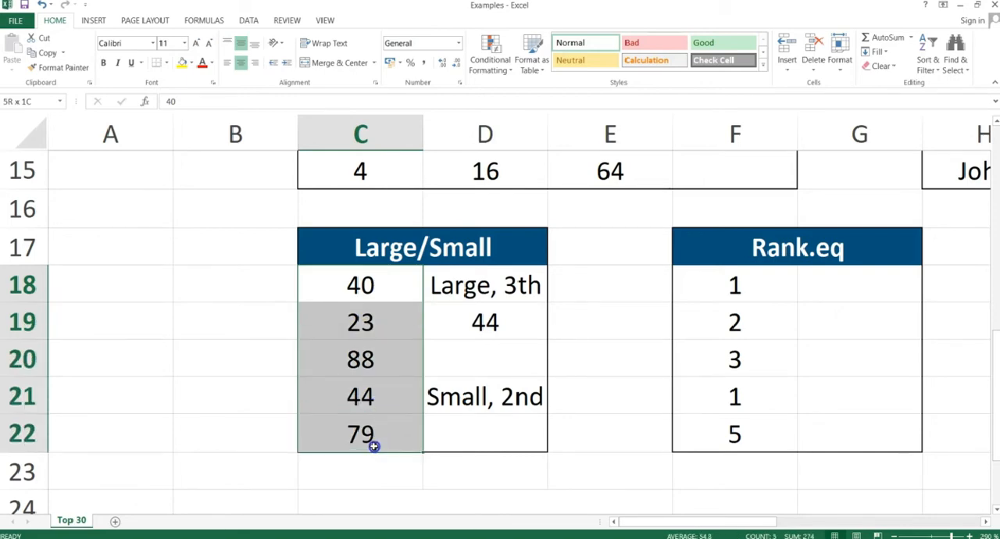
{"action": "left_click", "coordinate": [379, 400]}
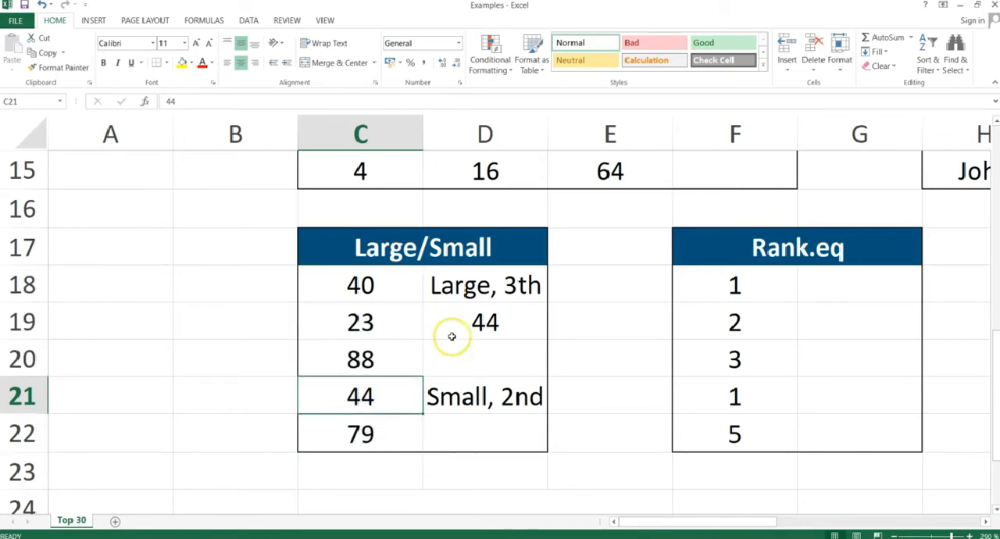
{"action": "left_click", "coordinate": [492, 315]}
Enter =SMALL(C18:C22;2) in D22 and compare the result with the values in C18:C22.
{"action": "left_click", "coordinate": [479, 423]}
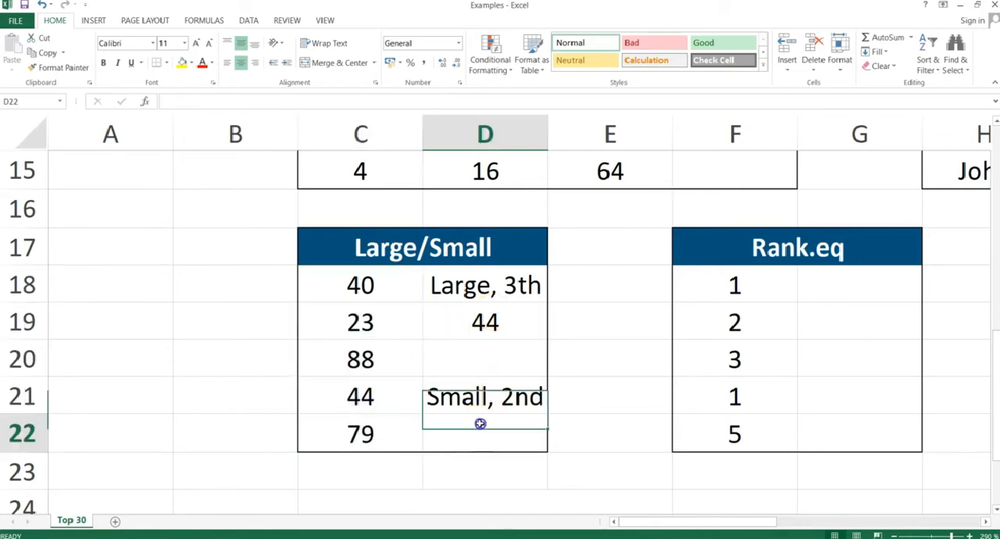
{"action": "type", "text": "=small"}
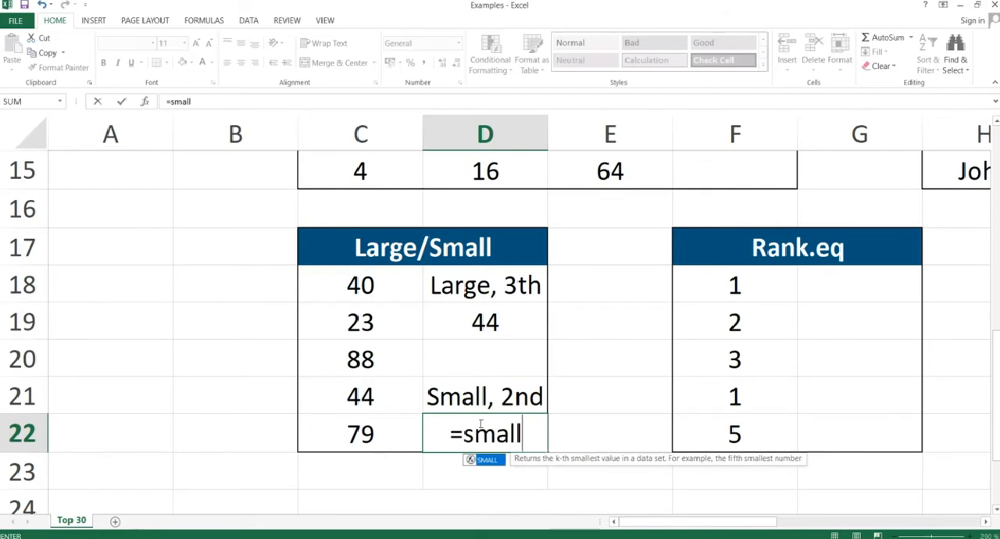
{"action": "type", "text": "("}
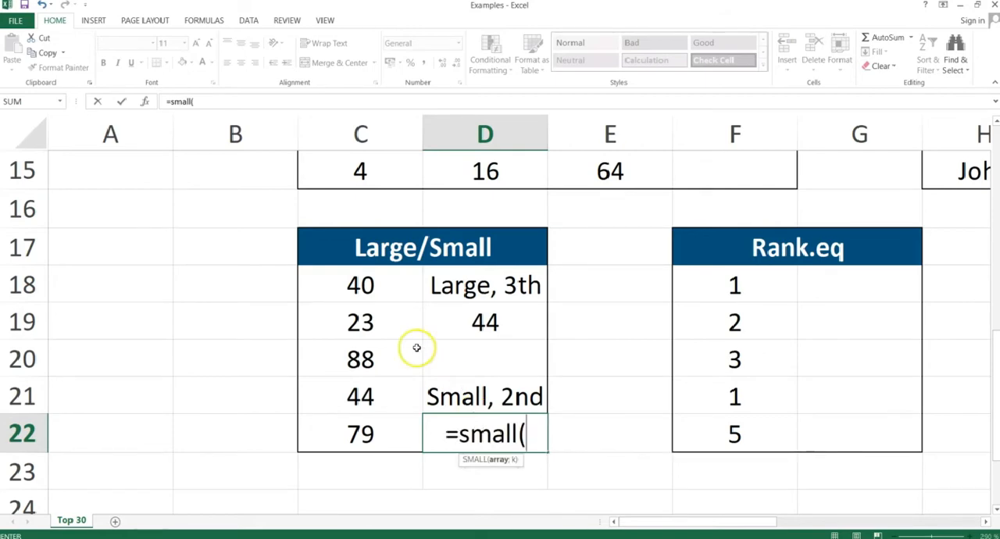
{"action": "left_click", "coordinate": [385, 287]}
{"action": "left_click_drag", "start_coordinate": [386, 287], "coordinate": [376, 430]}
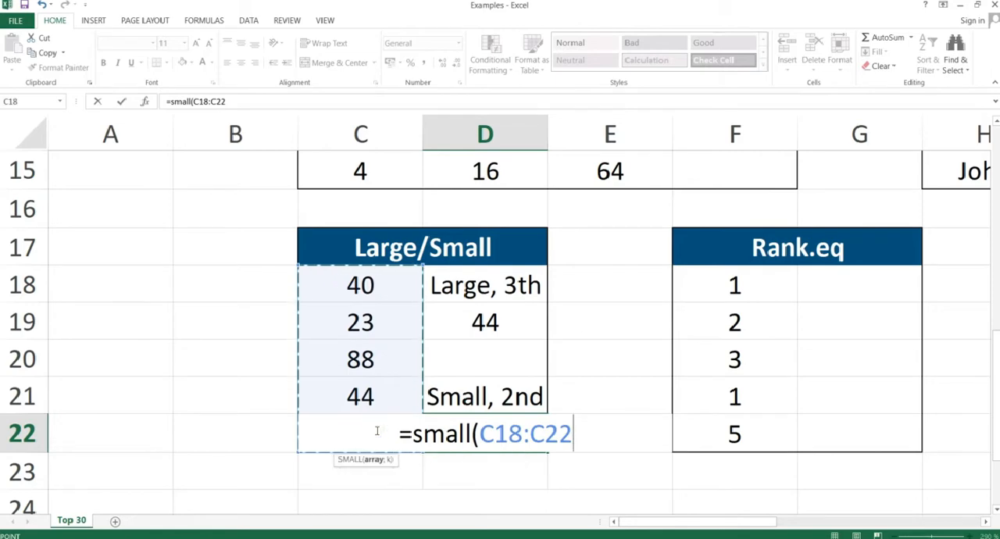
{"action": "type", "text": ";2"}
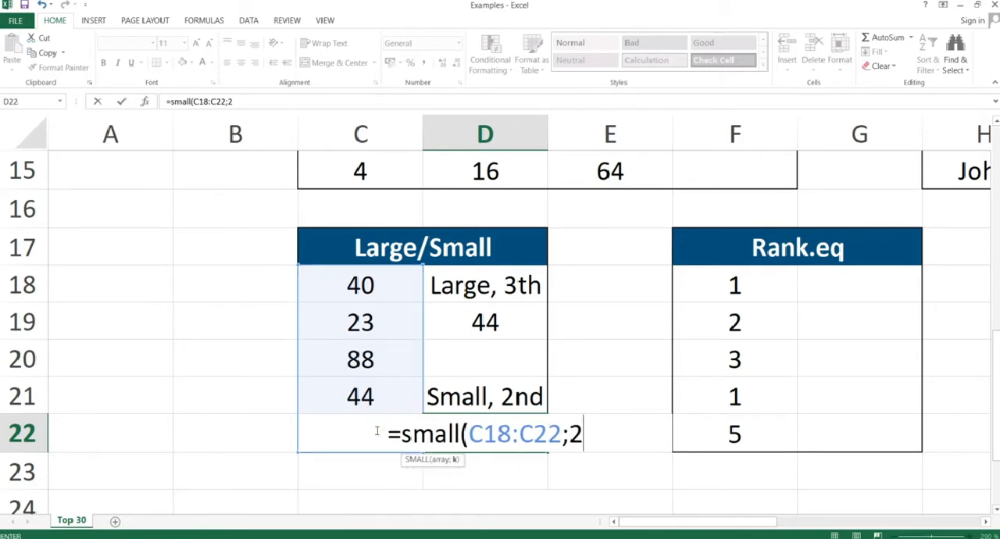
{"action": "type", "text": ")"}
{"action": "key", "text": "Return"}
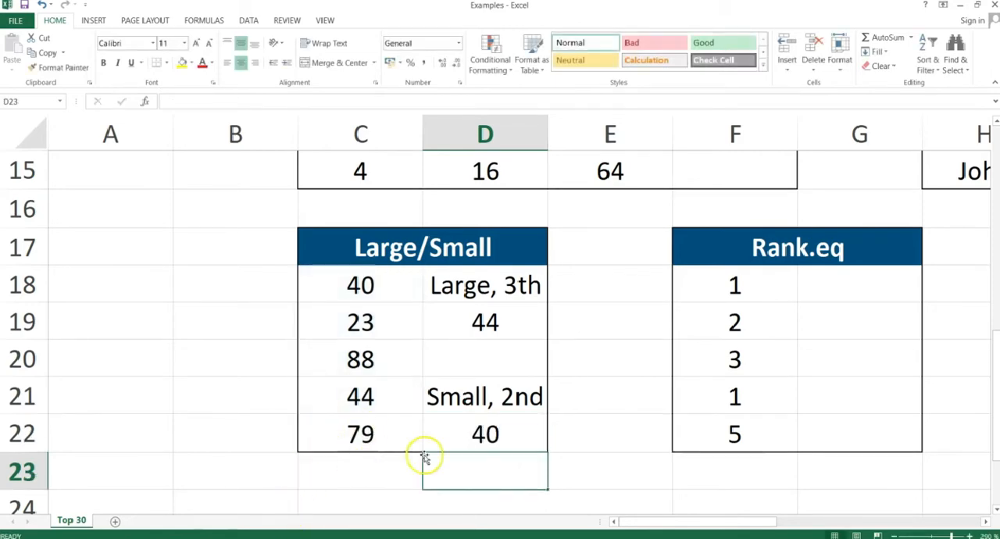
{"action": "left_click", "coordinate": [476, 434]}
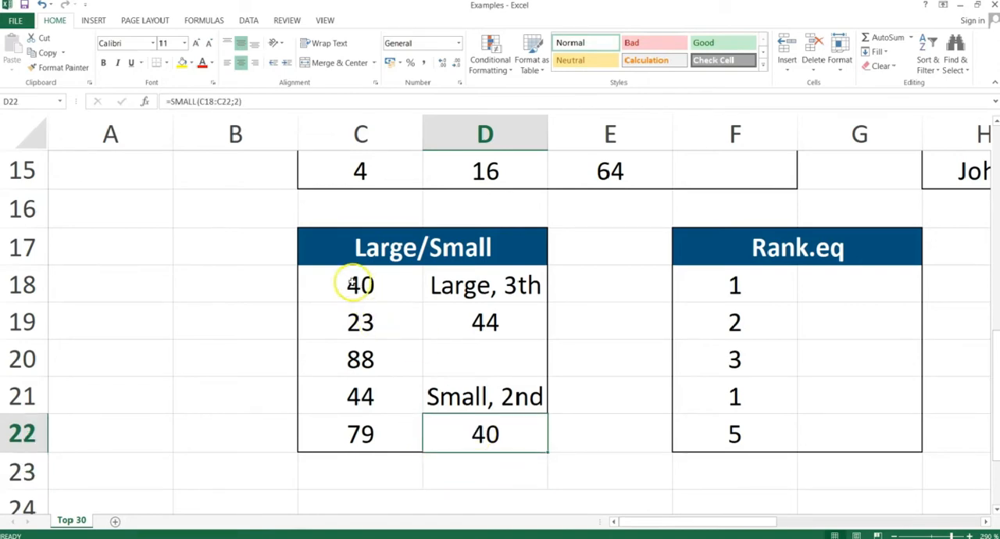
{"action": "left_click_drag", "start_coordinate": [364, 295], "coordinate": [340, 434]}
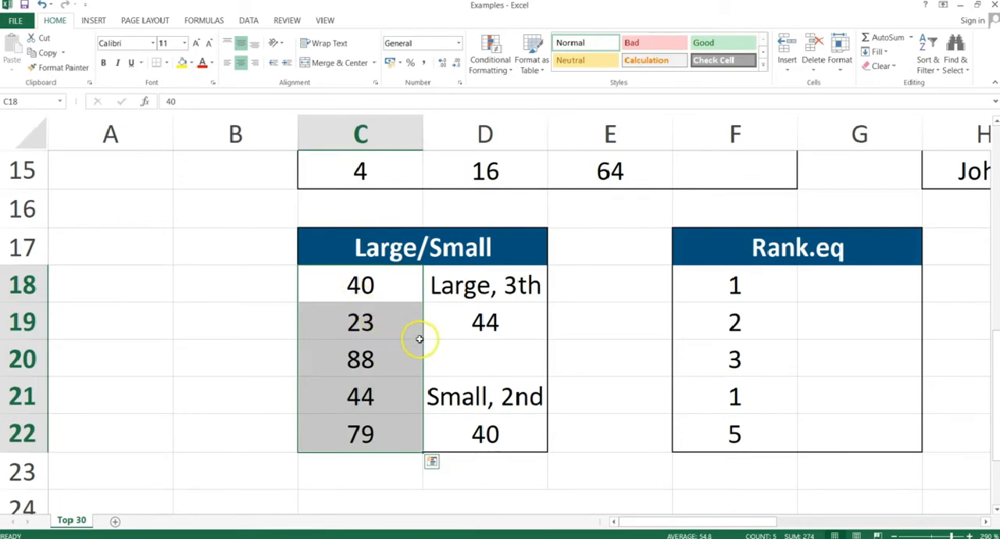
{"action": "left_click", "coordinate": [475, 424]}
Advance the PowerPoint slide show to the Rank slide and return to the Excel workbook.
{"action": "key", "text": "alt+Tab"}
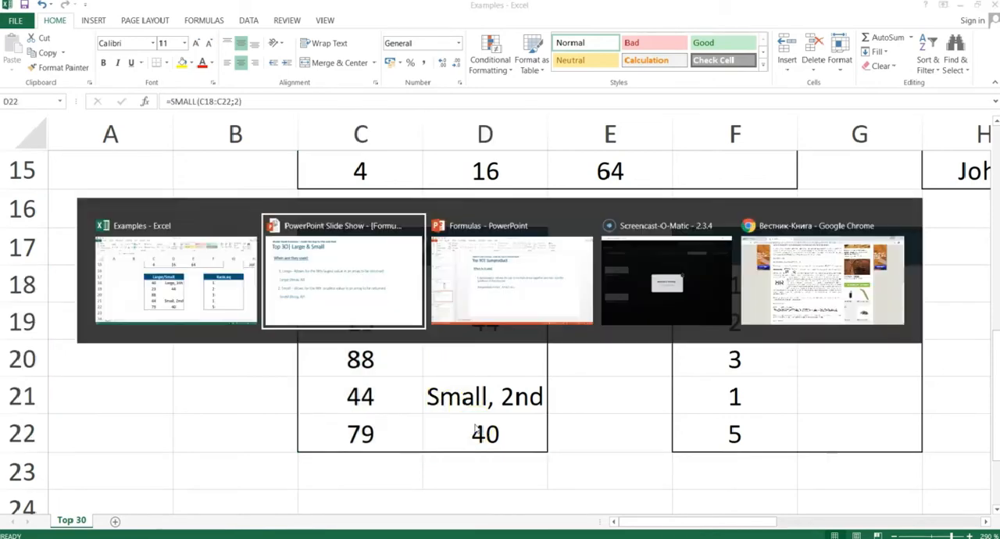
{"action": "key", "text": "Right"}
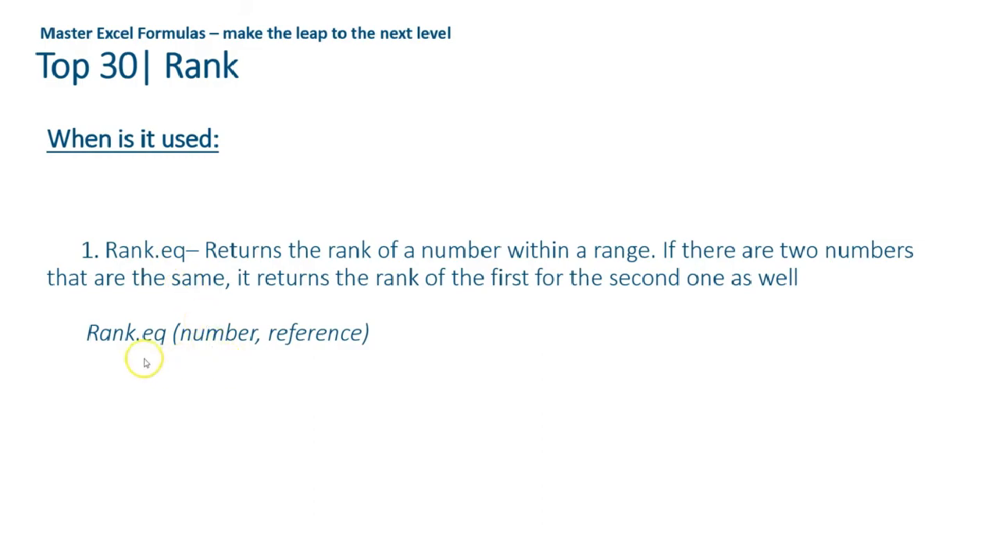
{"action": "key", "text": "alt+Tab"}
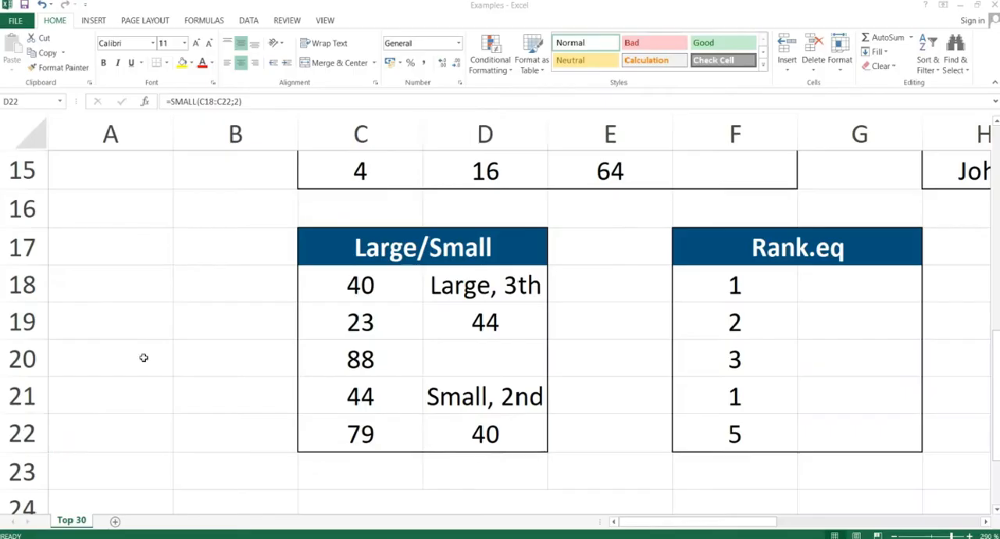
Enter =RANK.EQ(F18;$F$18:$F$22) in G18 of the Rank.eq table, with the reference range locked as absolute.
{"action": "left_click", "coordinate": [833, 282]}
{"action": "type", "text": "=rank.e"}
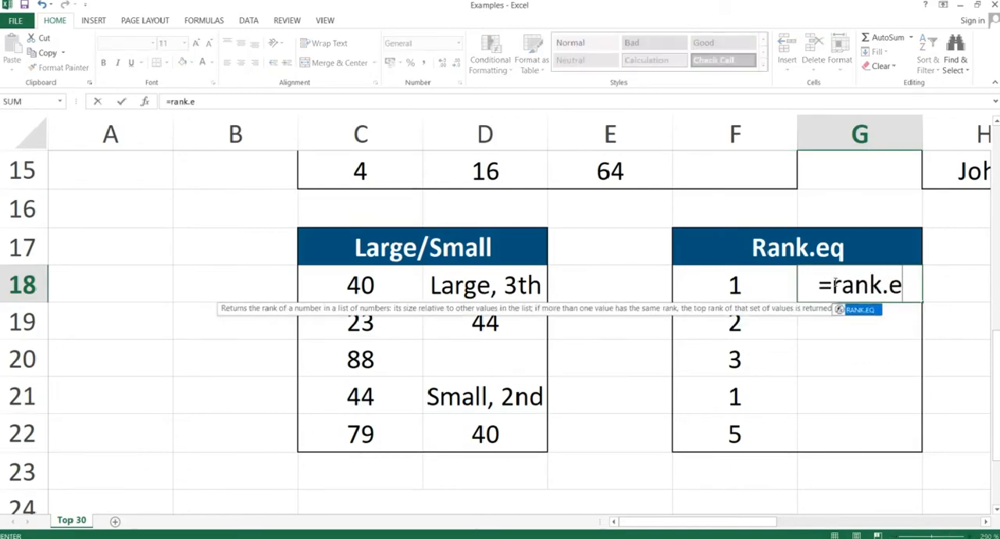
{"action": "type", "text": "q("}
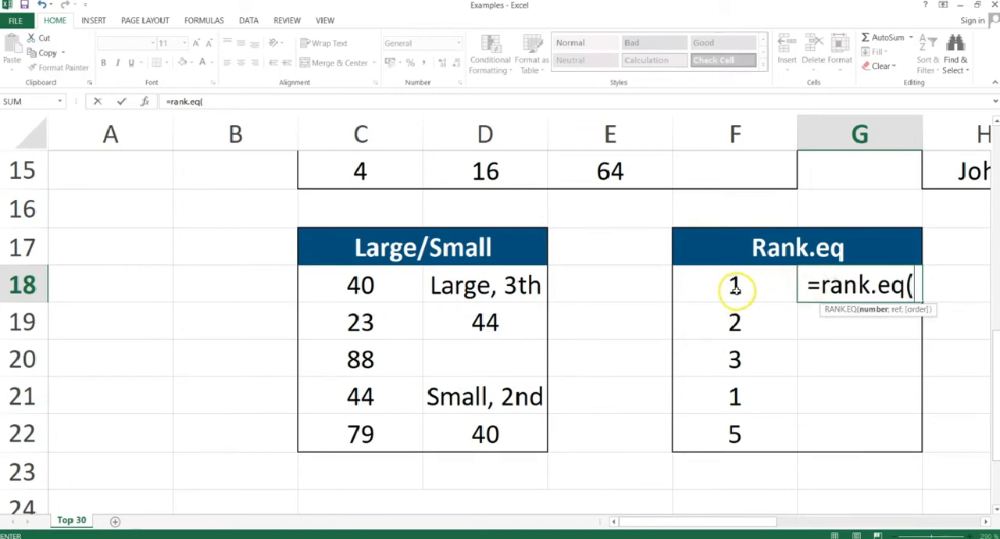
{"action": "left_click", "coordinate": [735, 287]}
{"action": "type", "text": ";"}
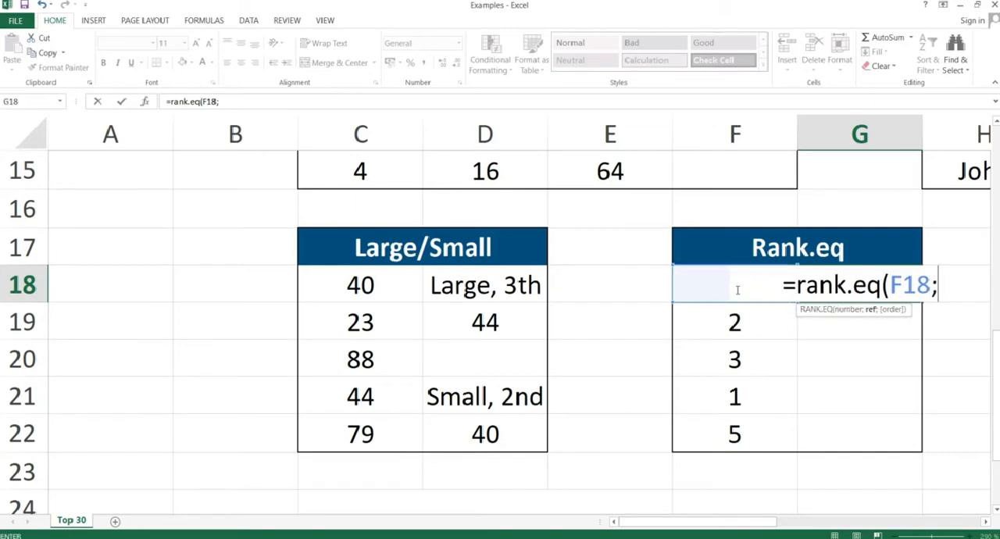
{"action": "left_click", "coordinate": [730, 428]}
{"action": "left_click_drag", "start_coordinate": [731, 428], "coordinate": [734, 293]}
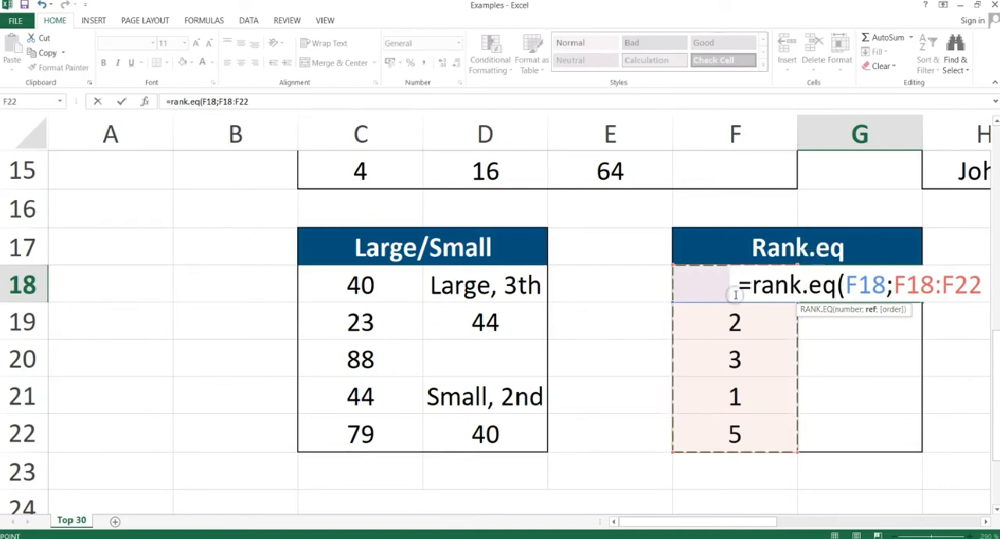
{"action": "key", "text": "F4"}
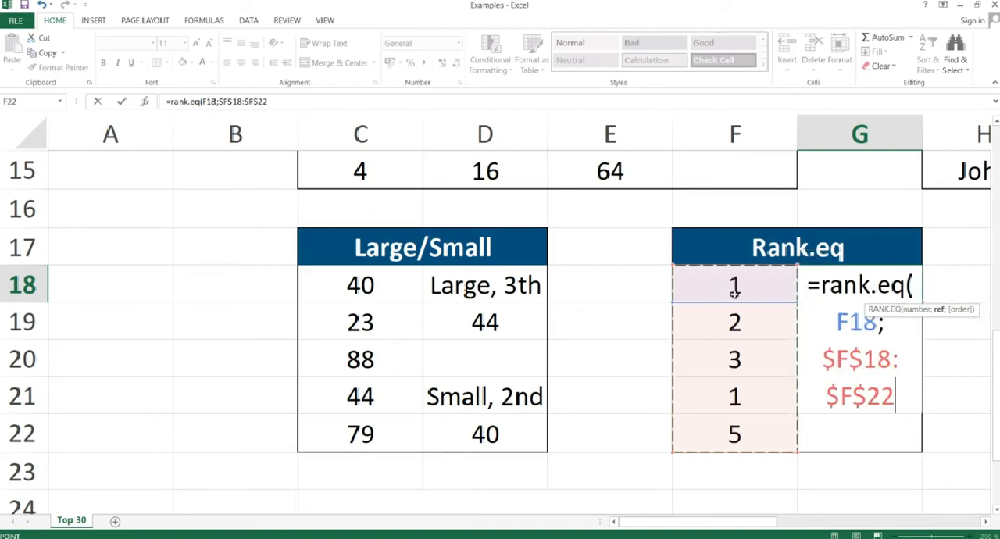
{"action": "type", "text": ")"}
{"action": "key", "text": "Return"}
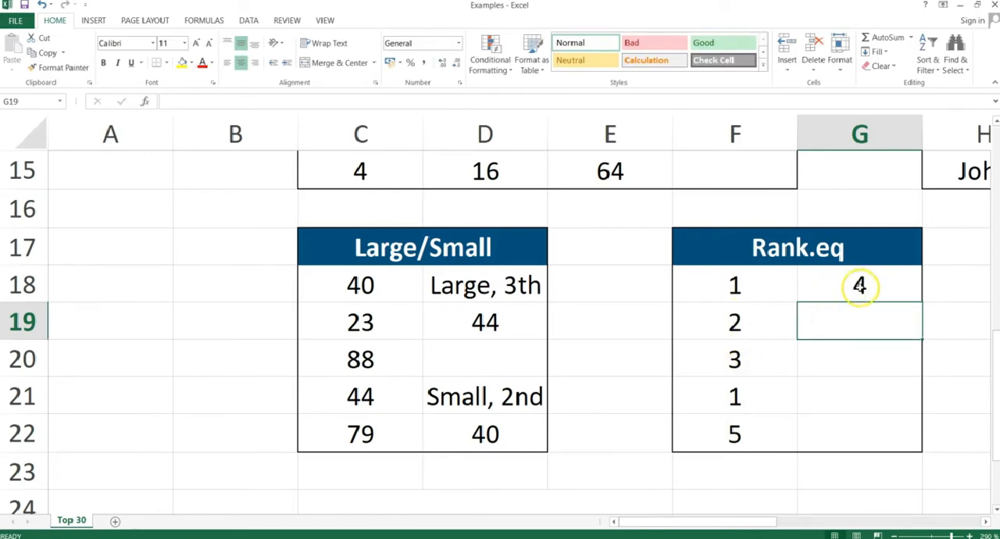
Copy the RANK.EQ formula from G18 and paste only the formulas over G18:G22.
{"action": "left_click", "coordinate": [857, 282]}
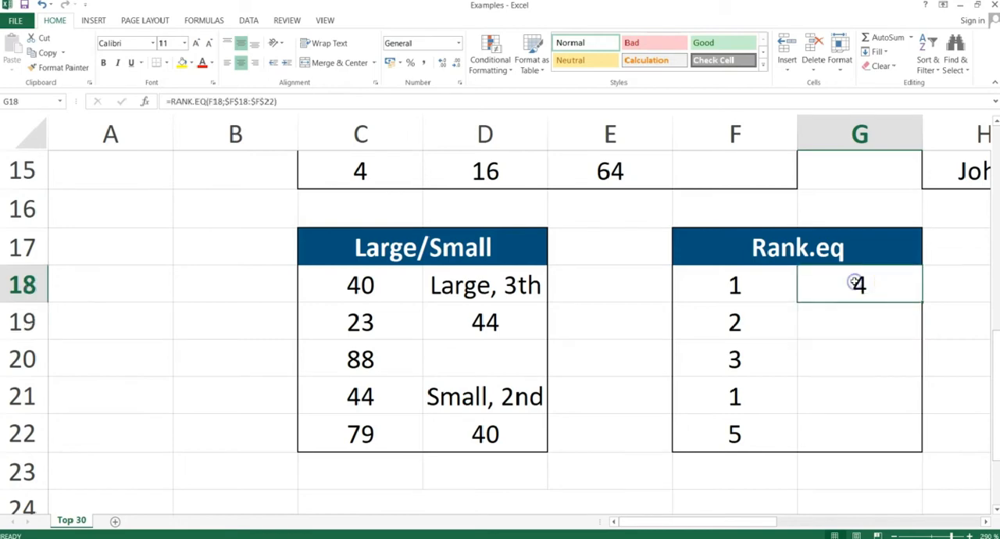
{"action": "key", "text": "ctrl+c"}
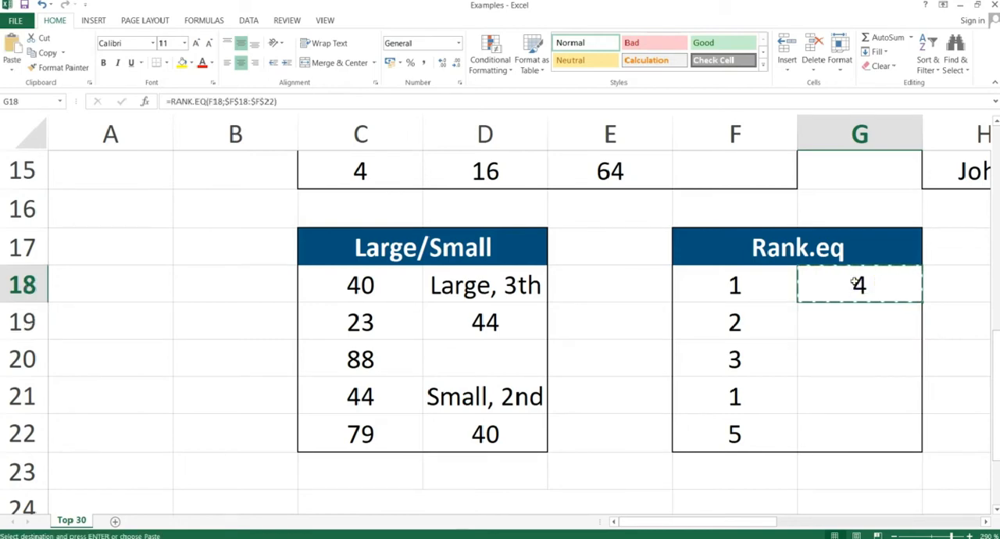
{"action": "key", "text": "shift+Down"}
{"action": "key", "text": "shift+Down"}
{"action": "key", "text": "shift+Down"}
{"action": "key", "text": "shift+Down"}
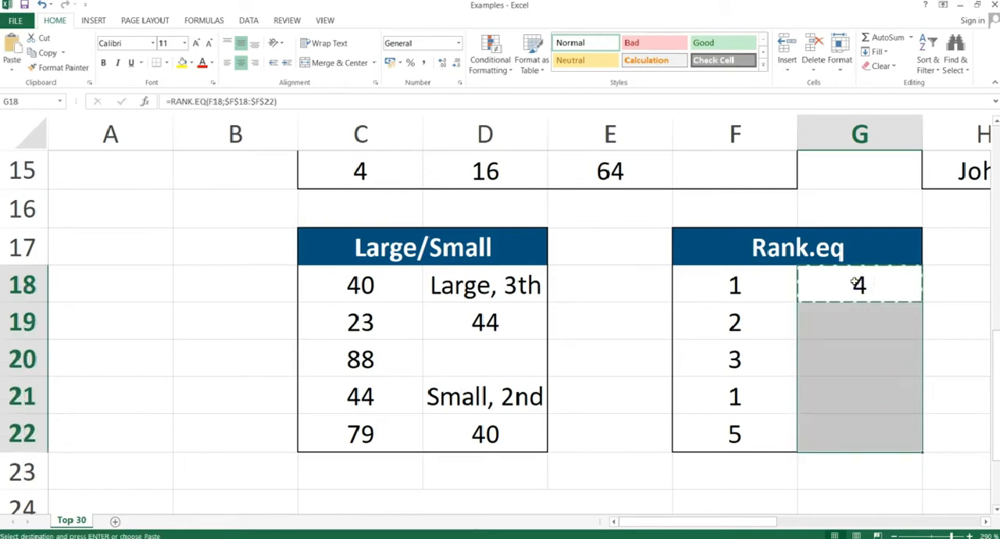
{"action": "key", "text": "ctrl+alt+v"}
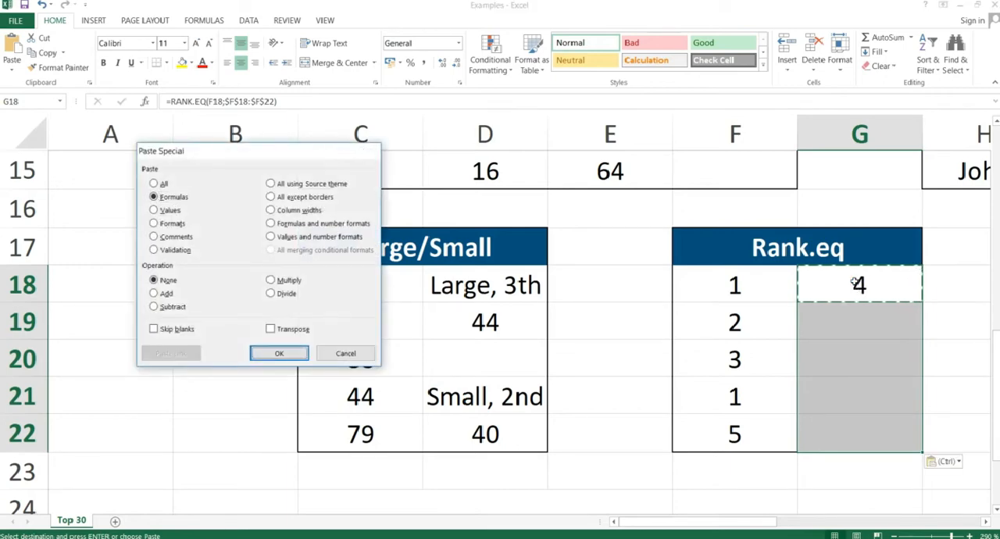
{"action": "key", "text": "Return"}
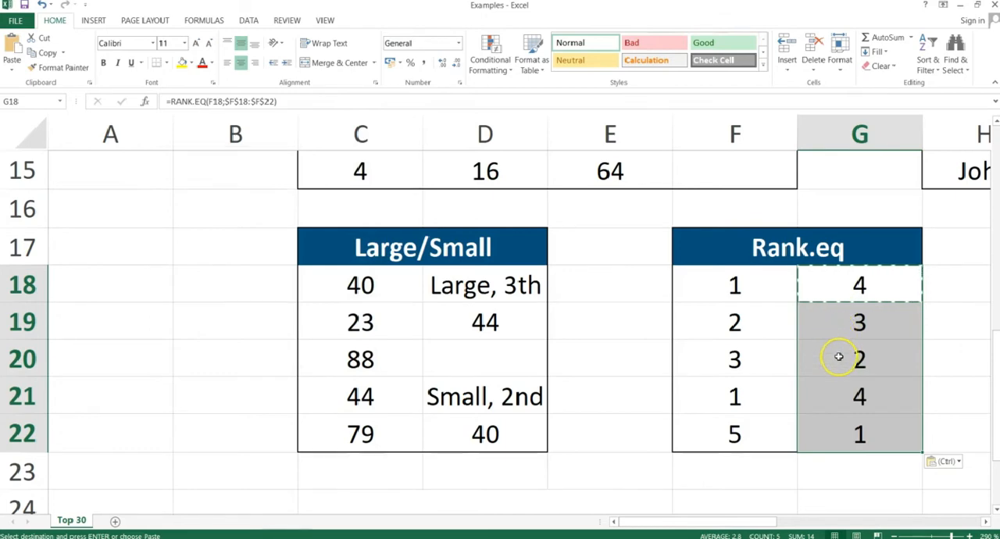
Compare the ranks in G22, G21 and G18 with their numbers in column F, including the duplicate values.
{"action": "left_click", "coordinate": [827, 429]}
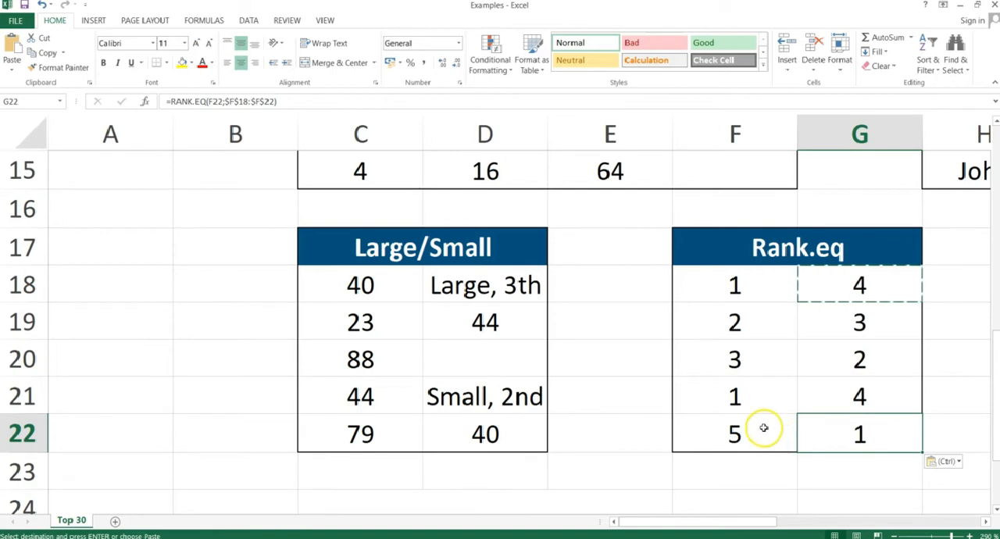
{"action": "left_click", "coordinate": [855, 394]}
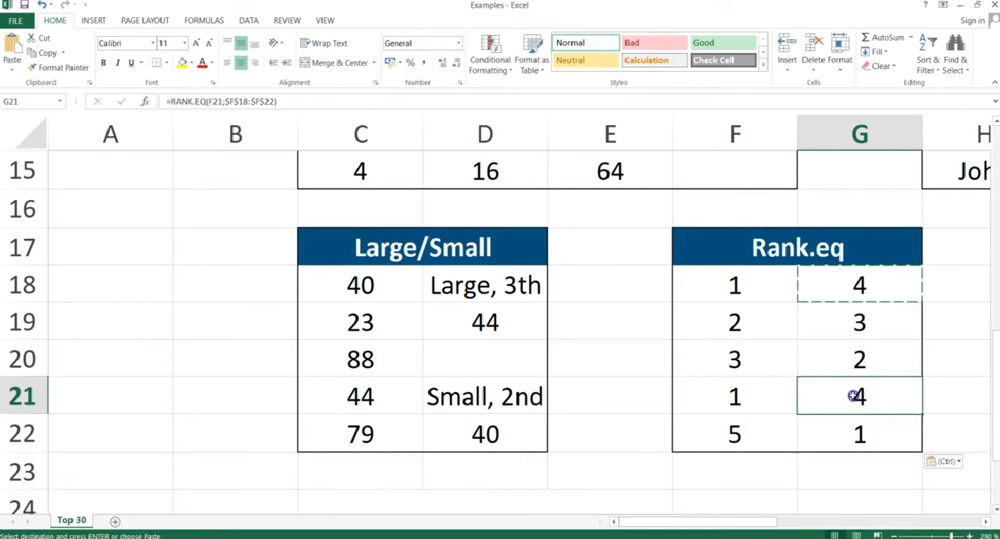
{"action": "left_click", "coordinate": [870, 286], "text": "ctrl"}
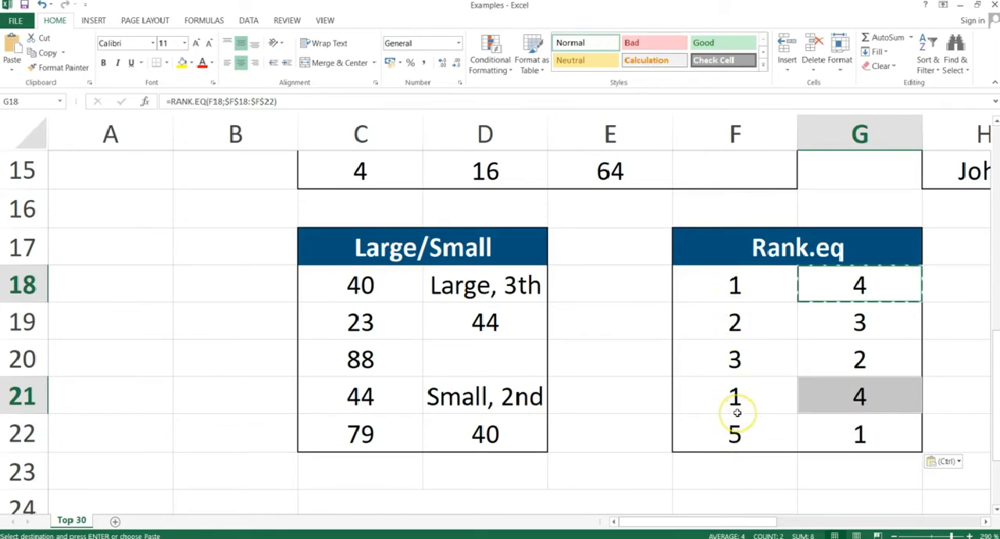
Switch to the PowerPoint slide show, advance from Rank to the Rept slide, and return to the Excel workbook.
{"action": "key", "text": "alt+Tab"}
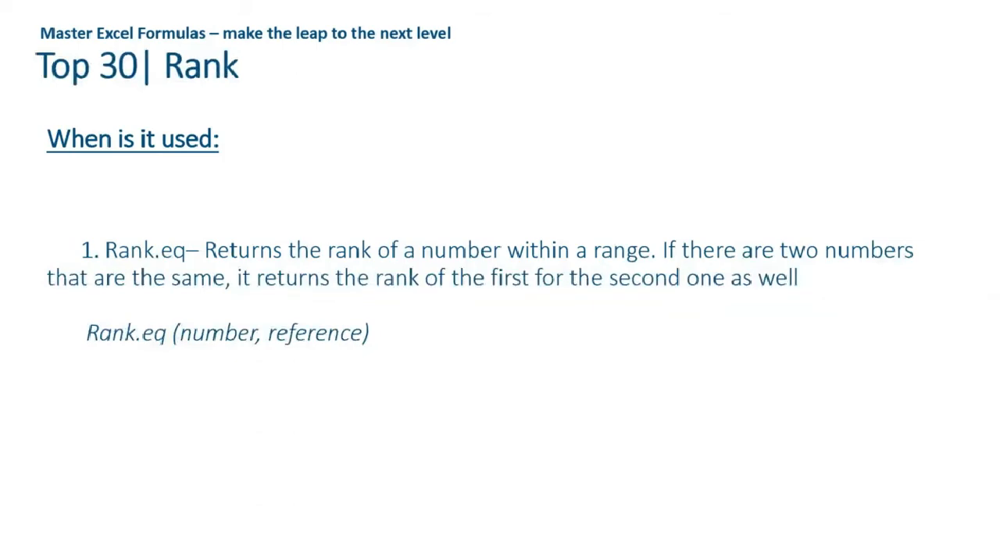
{"action": "key", "text": "Right"}
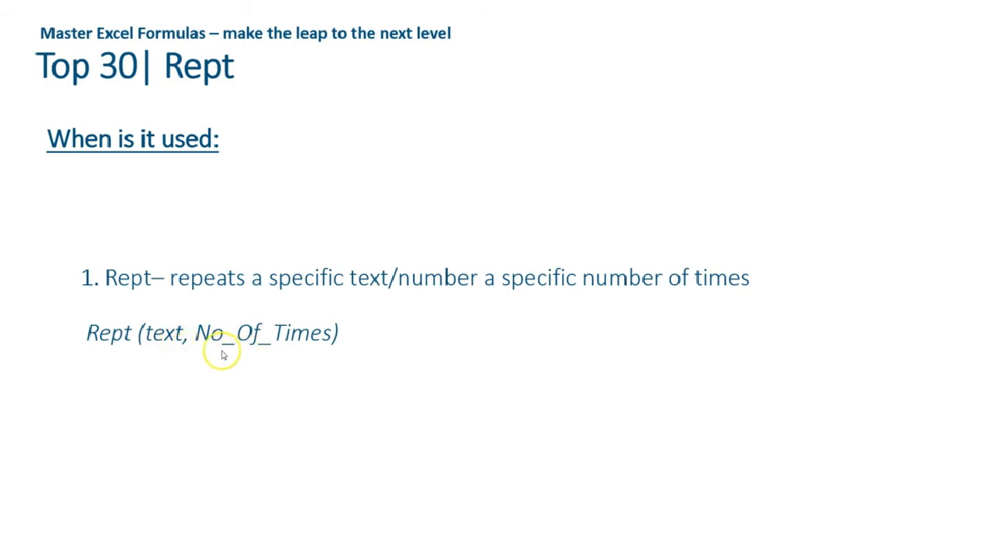
{"action": "key", "text": "alt+Tab"}
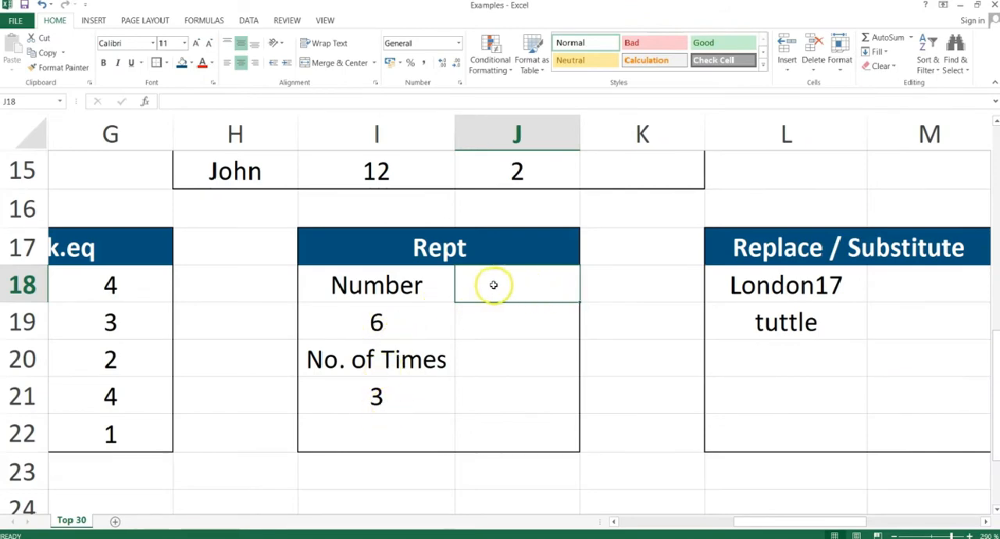
Enter =REPT(I19;I21) in J18 of the Rept table.
{"action": "type", "text": "=rept("}
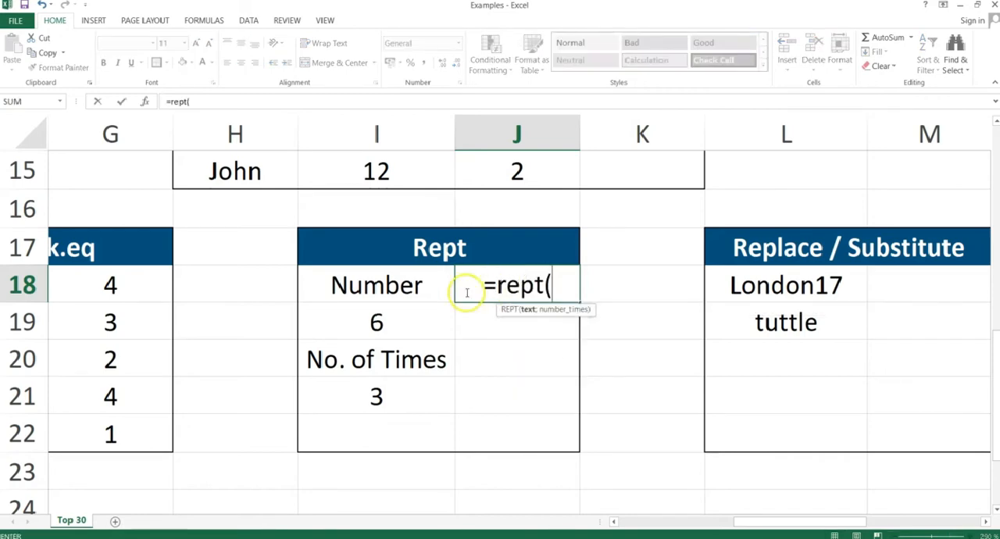
{"action": "left_click", "coordinate": [377, 322]}
{"action": "type", "text": ";"}
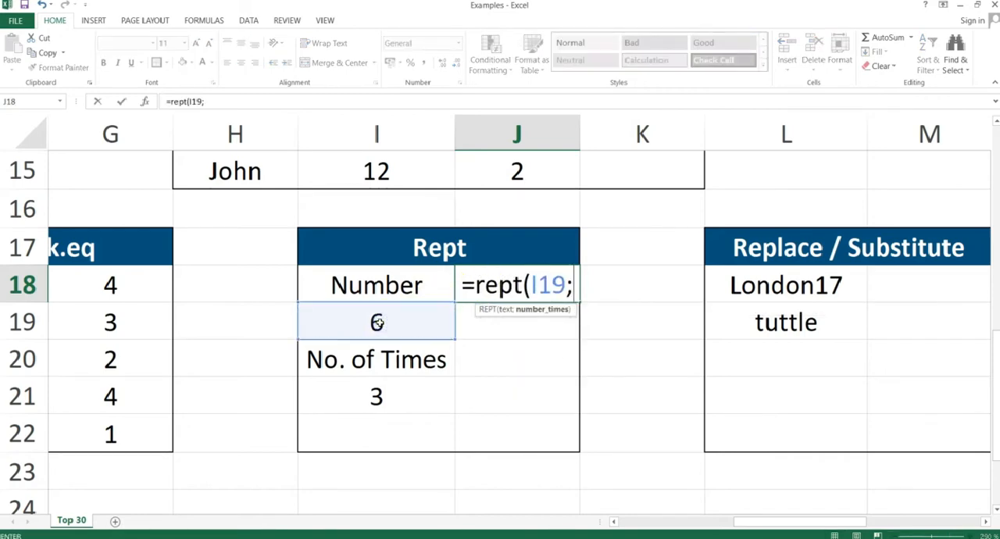
{"action": "left_click", "coordinate": [371, 395]}
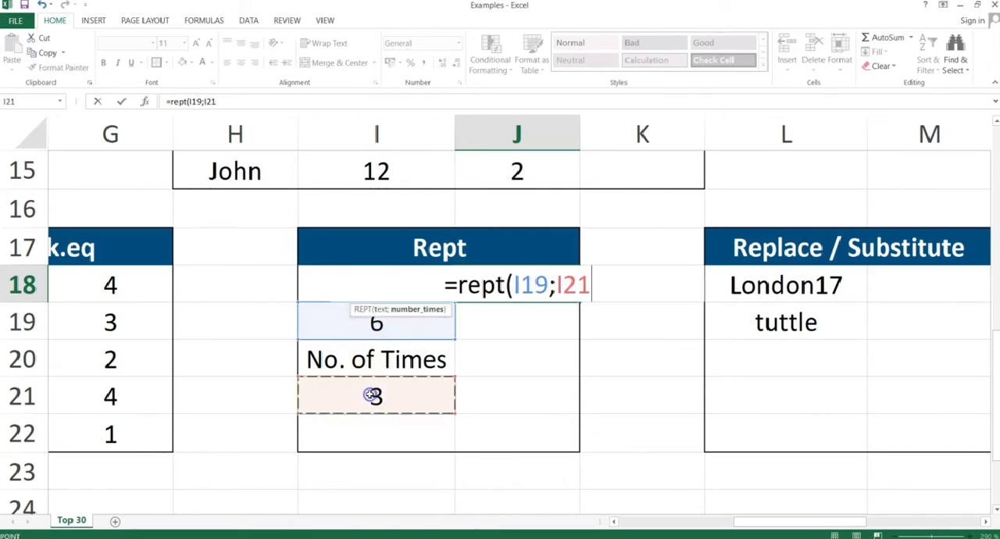
{"action": "type", "text": ")"}
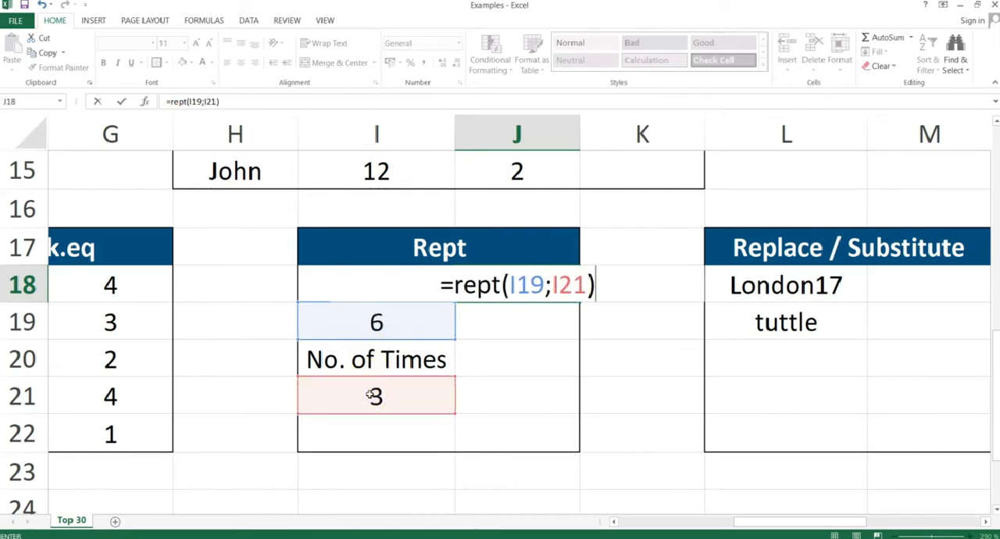
{"action": "key", "text": "Return"}
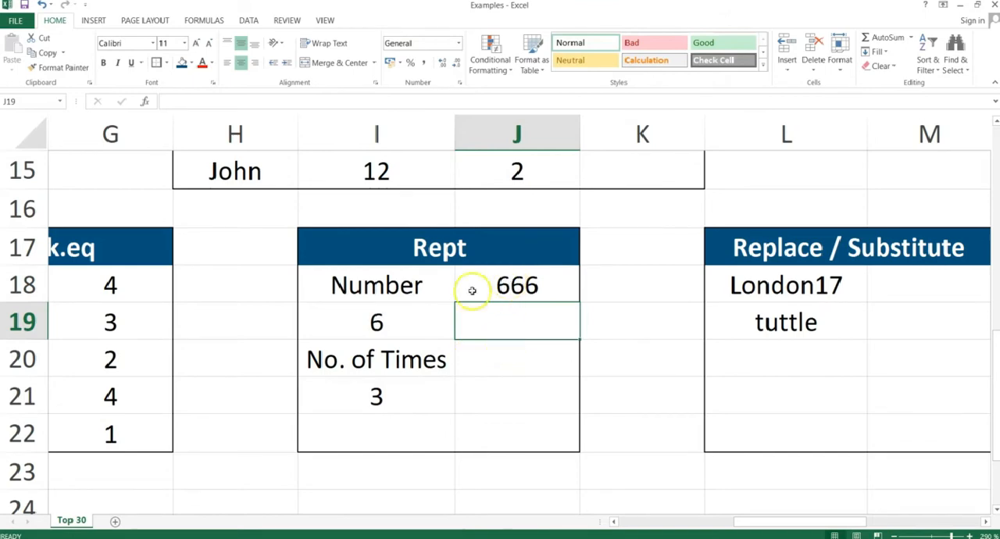
Replace the value to repeat in I19 with the letter T.
{"action": "left_click", "coordinate": [388, 319]}
{"action": "type", "text": "T"}
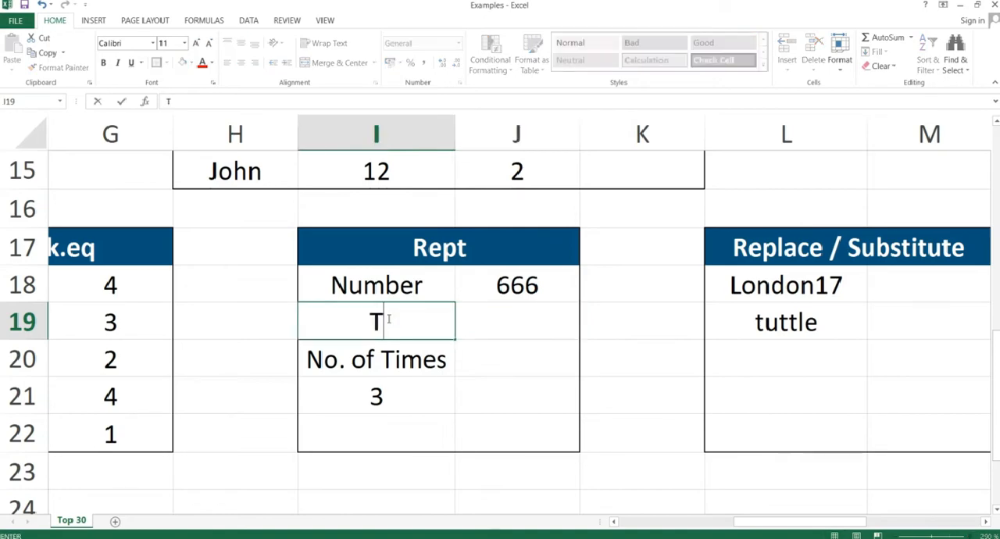
{"action": "key", "text": "Return"}
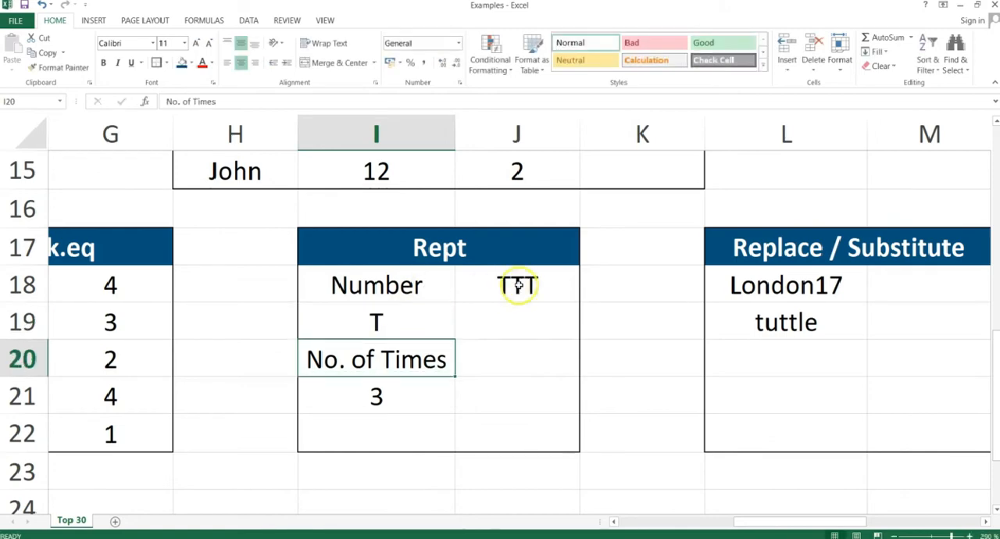
Set the No. of Times value in I21 to 8.
{"action": "left_click", "coordinate": [398, 402]}
{"action": "type", "text": "10"}
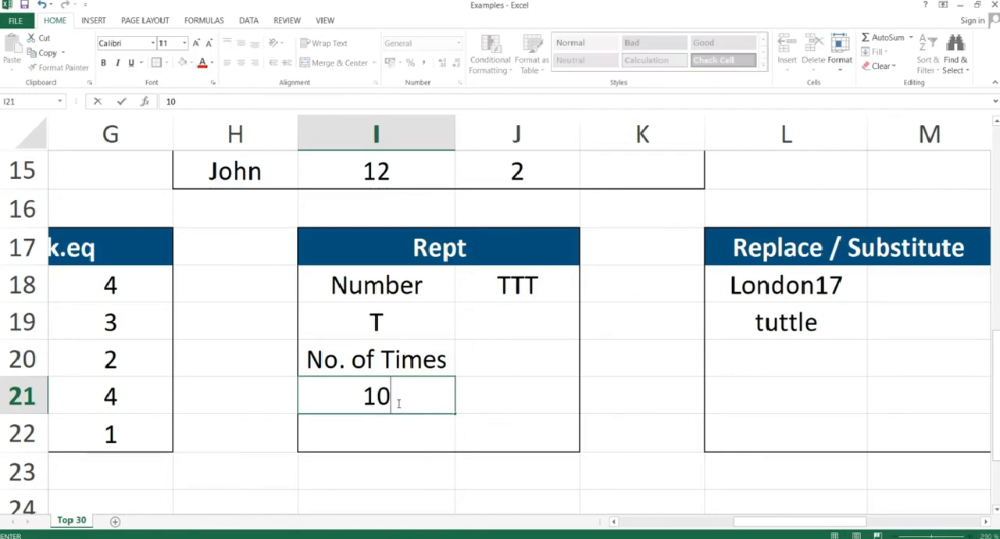
{"action": "key", "text": "BackSpace"}
{"action": "key", "text": "BackSpace"}
{"action": "type", "text": "8"}
{"action": "key", "text": "Return"}
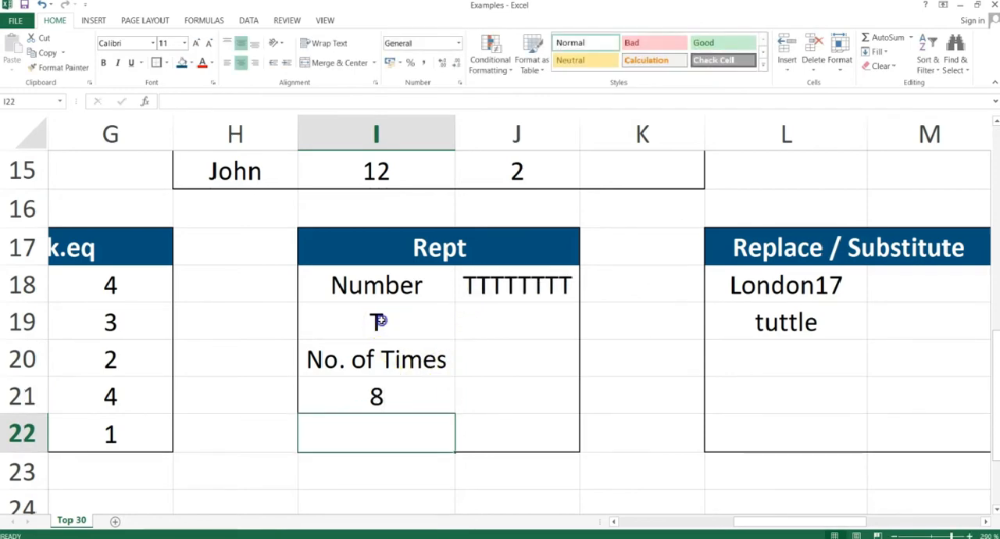
Set the value to repeat in I19 to the number 6.
{"action": "left_click", "coordinate": [380, 321]}
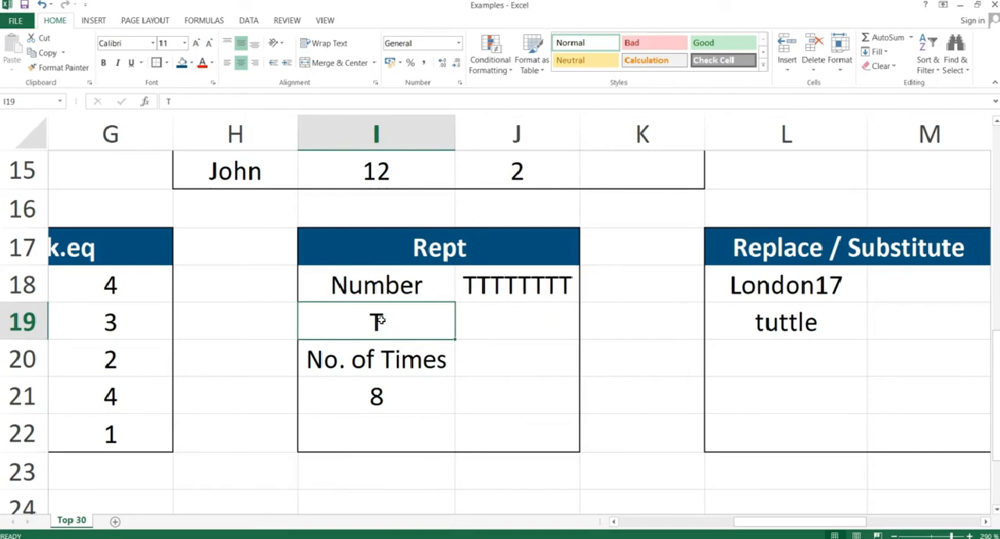
{"action": "type", "text": "6"}
{"action": "key", "text": "Return"}
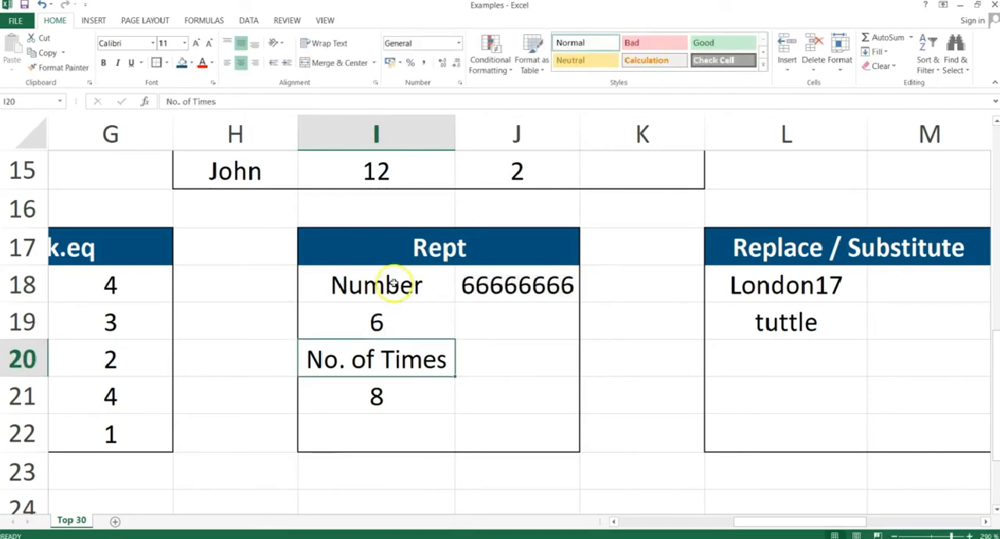
{"action": "left_click", "coordinate": [419, 320]}
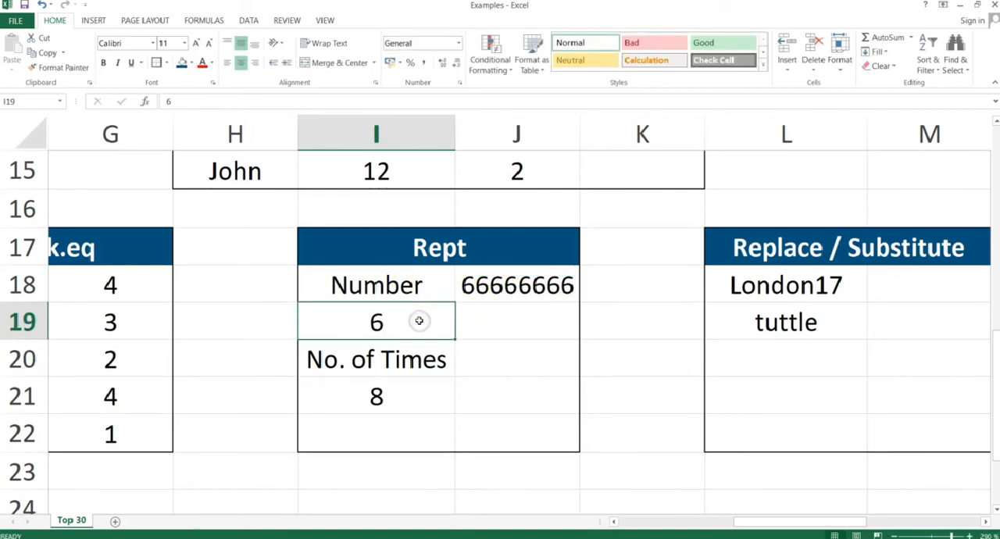
Switch to the PowerPoint slide show and advance to the Replace & Substitute slide.
{"action": "key", "text": "alt+Tab"}
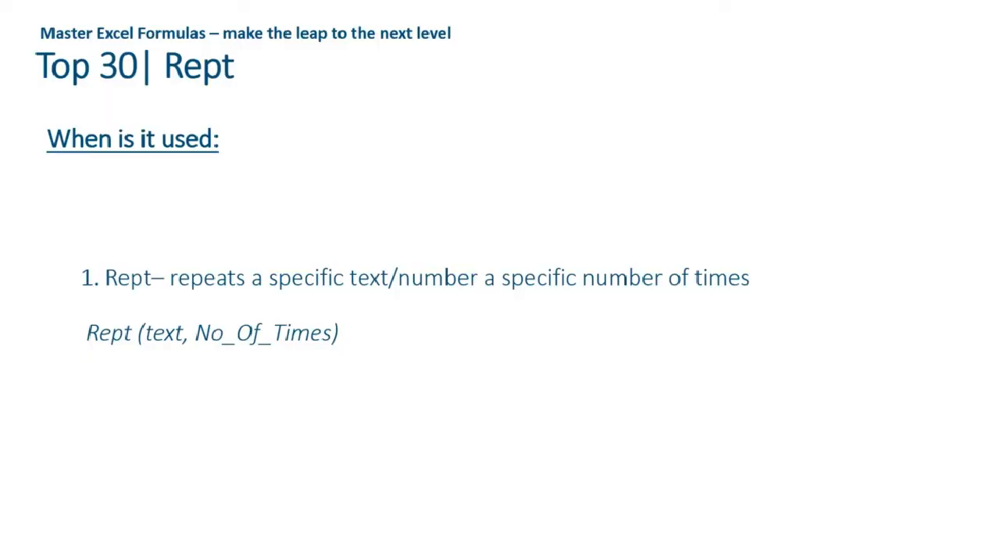
{"action": "key", "text": "Right"}
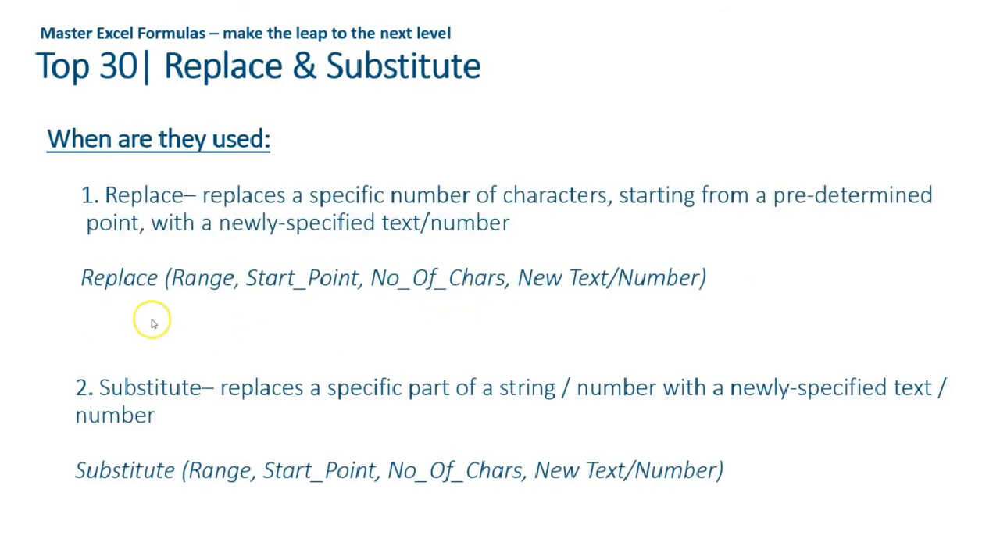
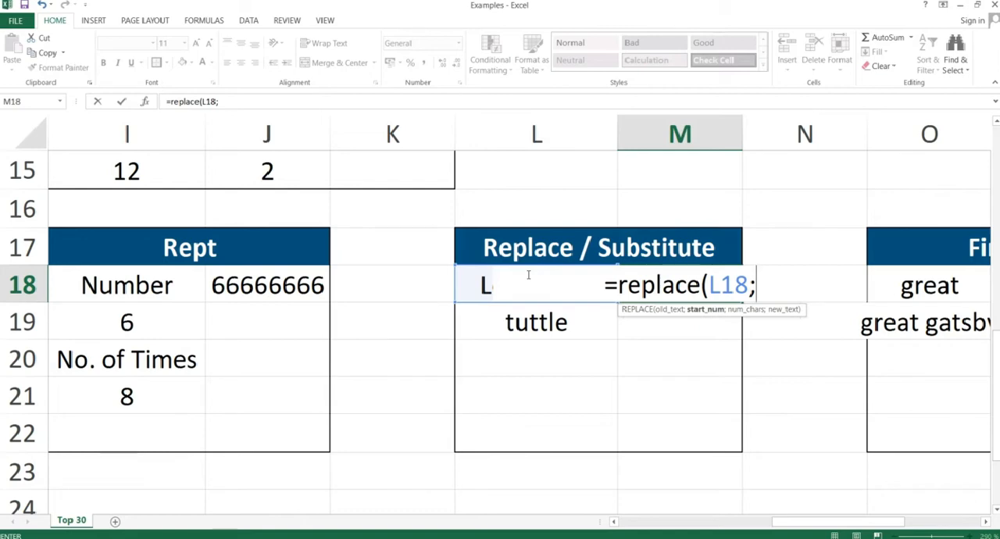
Complete the REPLACE formula in M18 with start position 7, 2 characters and new text "18".
{"action": "type", "text": "7"}
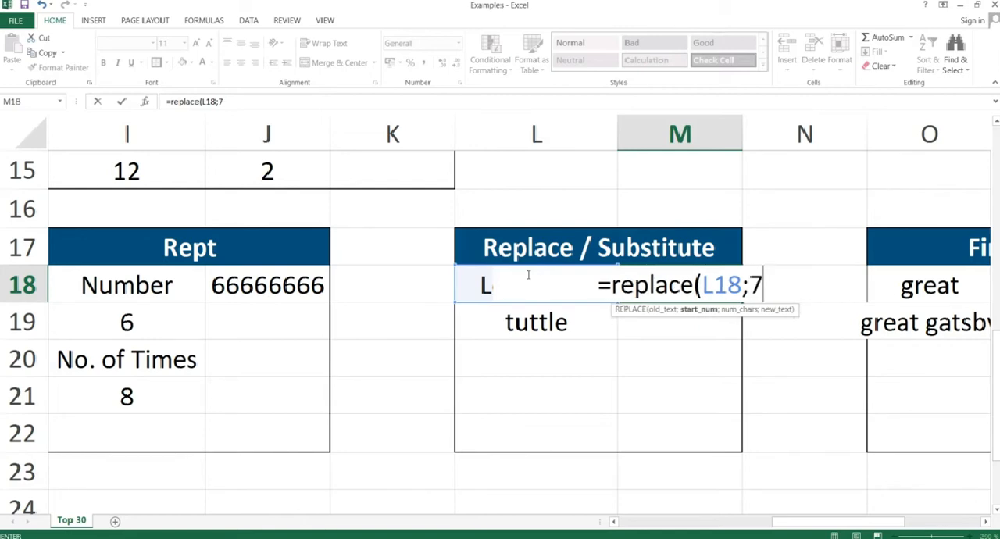
{"action": "type", "text": ";2"}
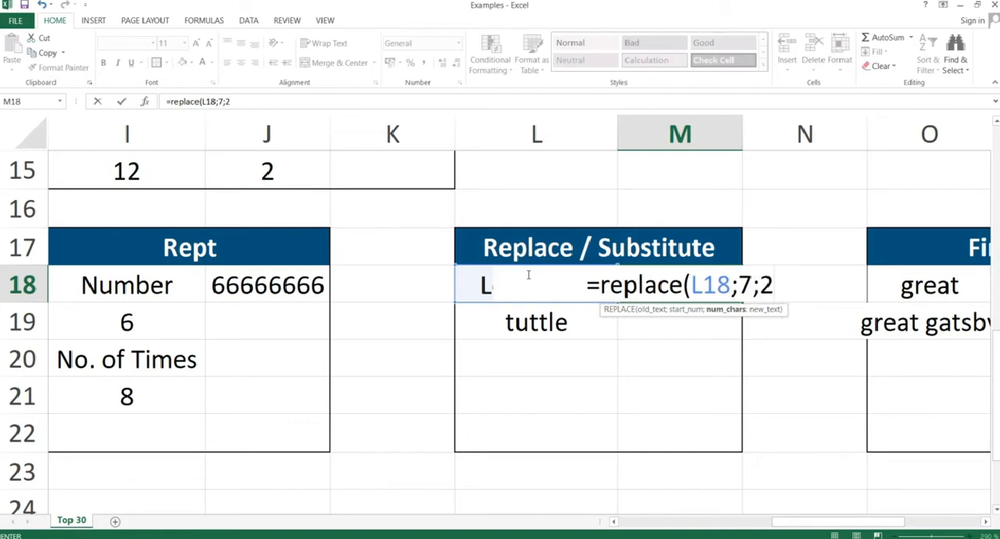
{"action": "type", "text": ";"}
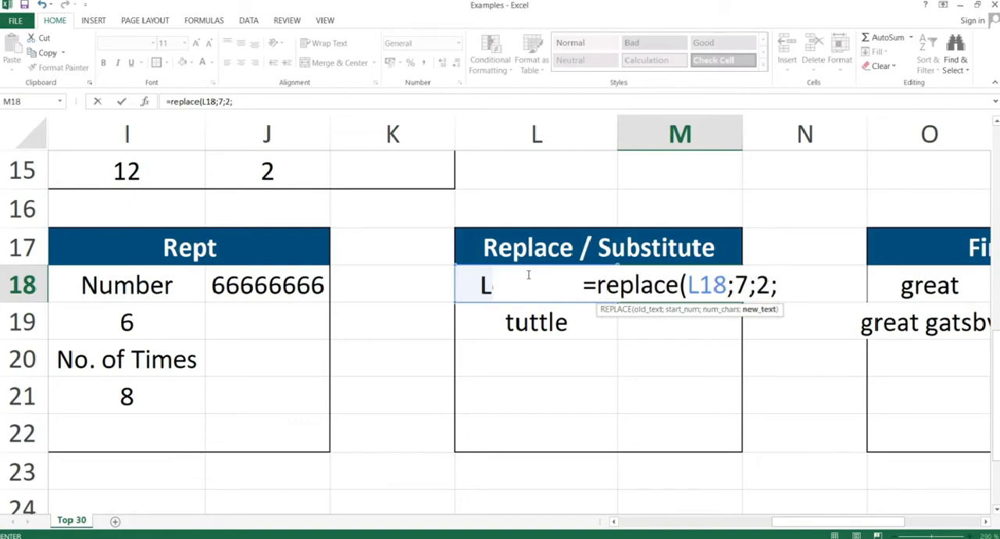
{"action": "type", "text": "\"18"}
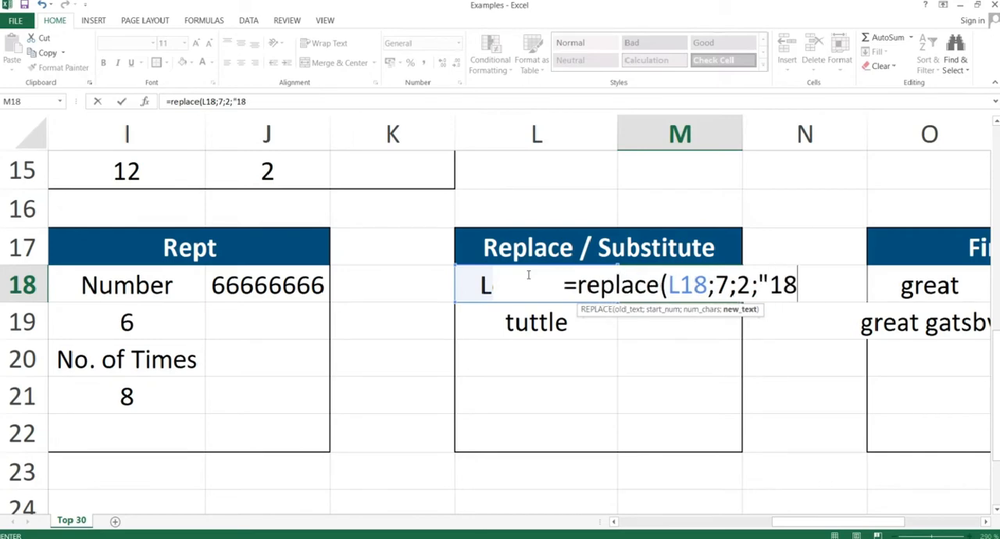
{"action": "type", "text": "\")"}
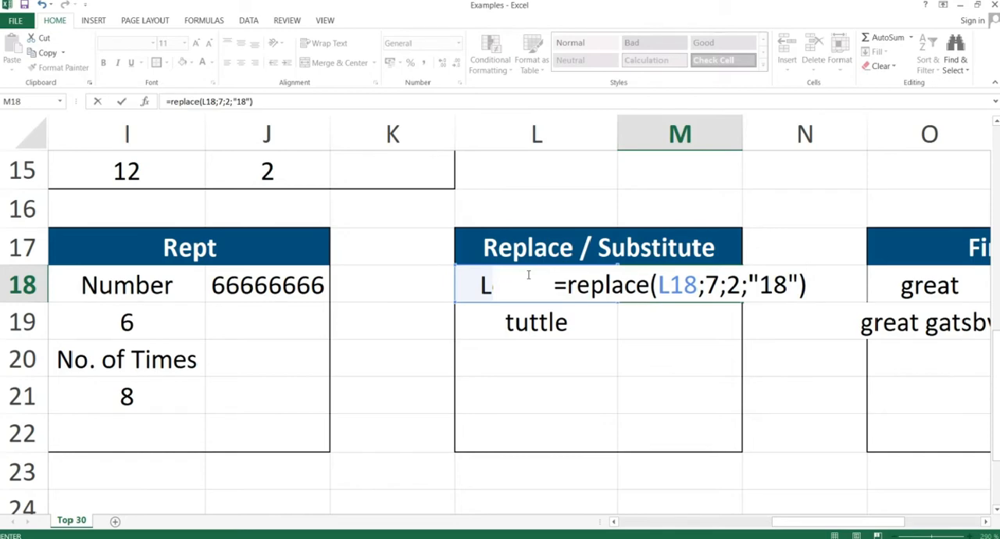
{"action": "key", "text": "Return"}
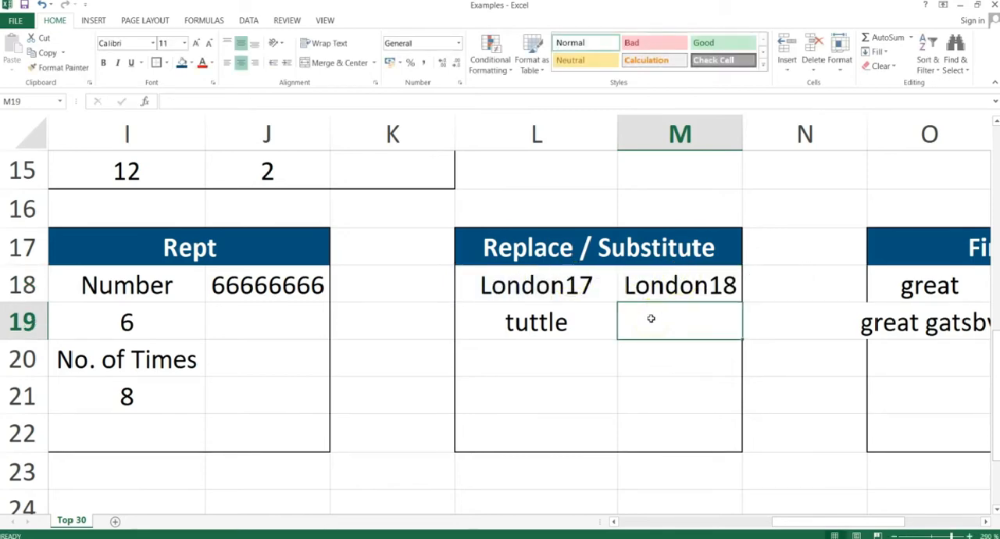
Enter a SUBSTITUTE formula in M19 that replaces "t" with "b" in the text of L19.
{"action": "type", "text": "=subst"}
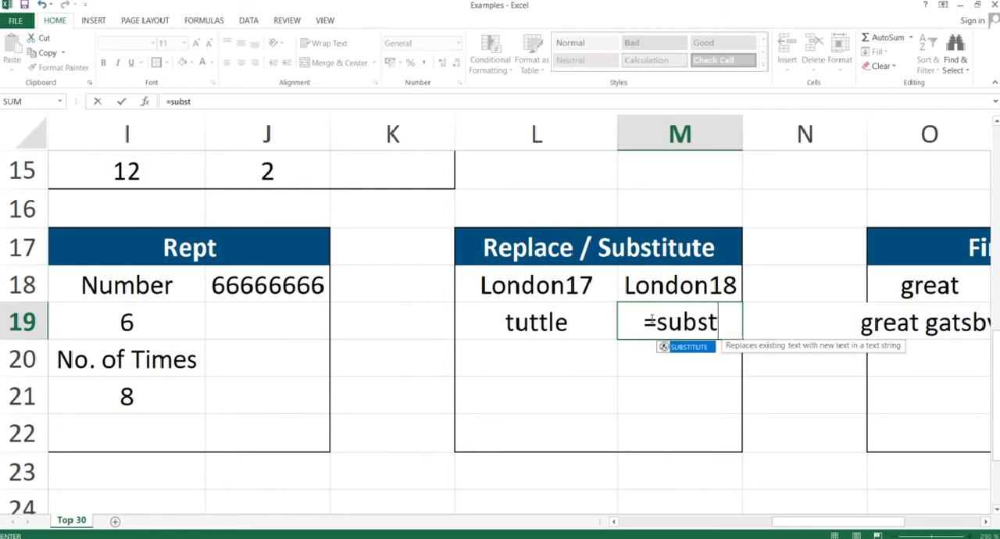
{"action": "type", "text": "itute("}
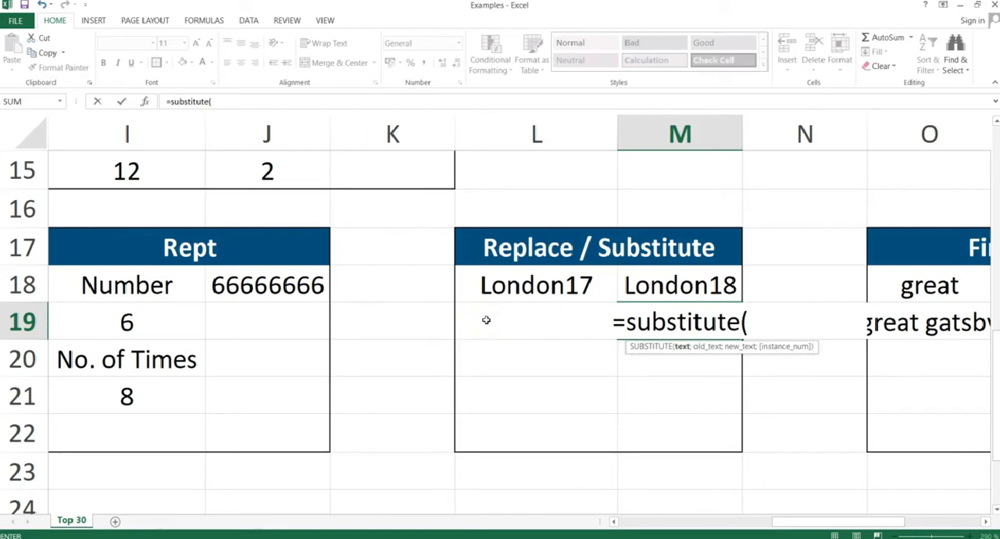
{"action": "left_click", "coordinate": [486, 321]}
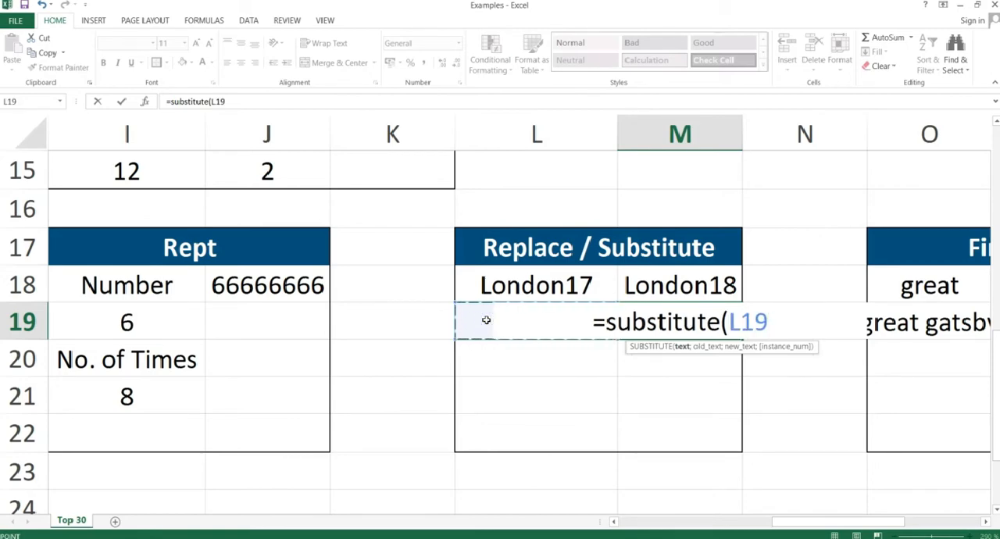
{"action": "type", "text": ";"}
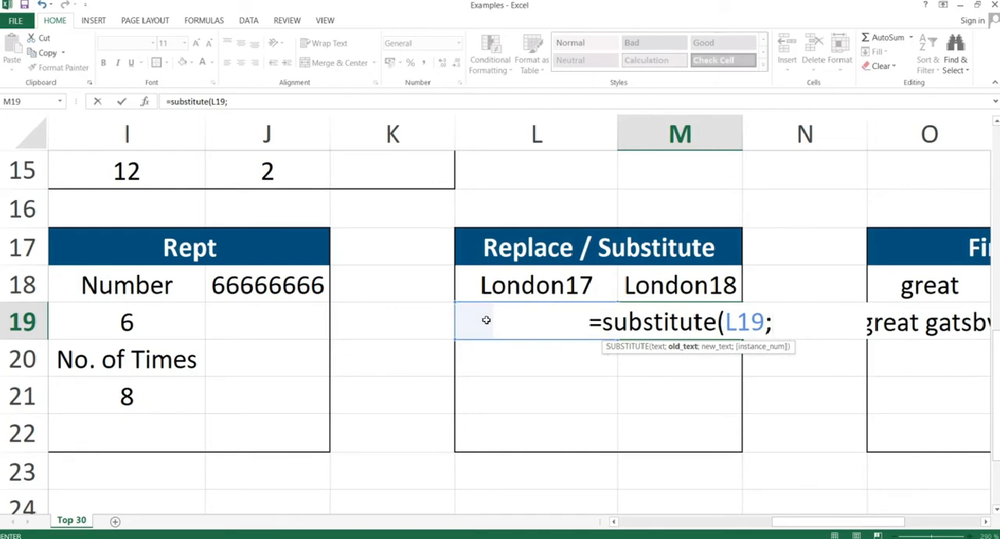
{"action": "type", "text": "\"t"}
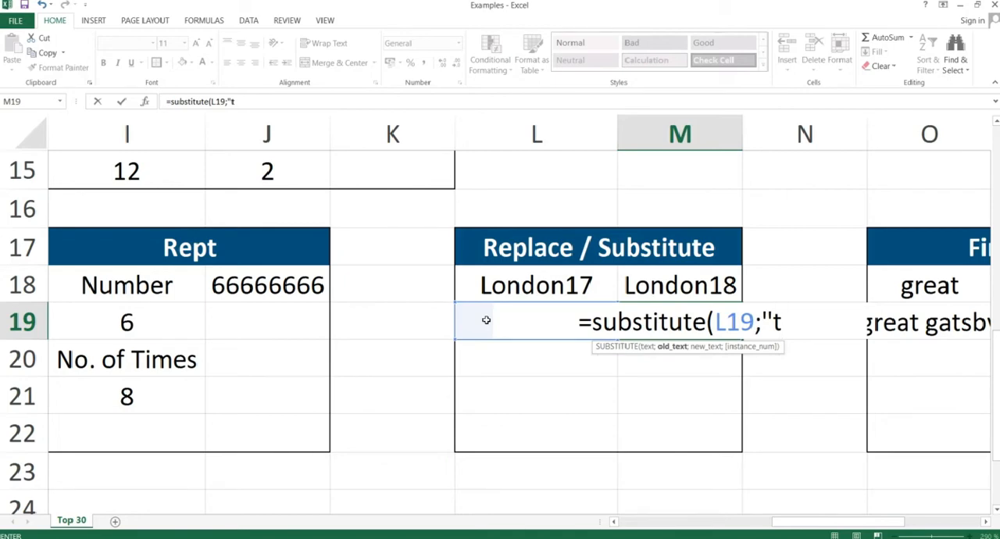
{"action": "type", "text": "\",\"b"}
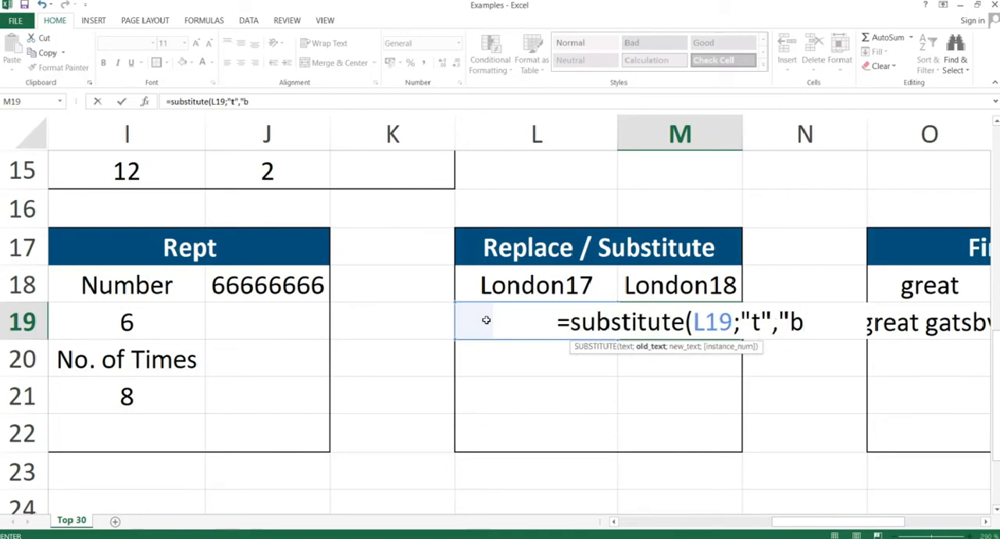
{"action": "type", "text": "\")"}
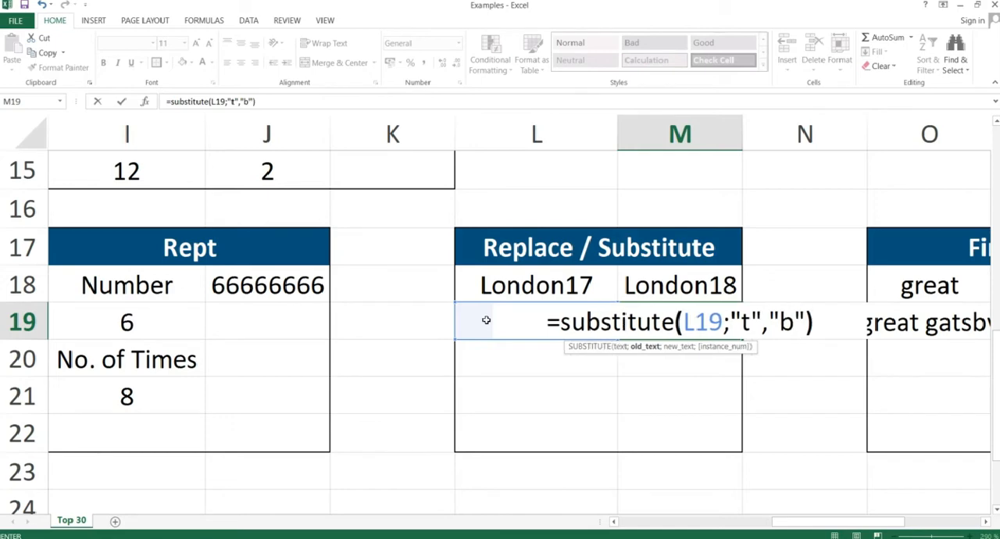
{"action": "key", "text": "Return"}
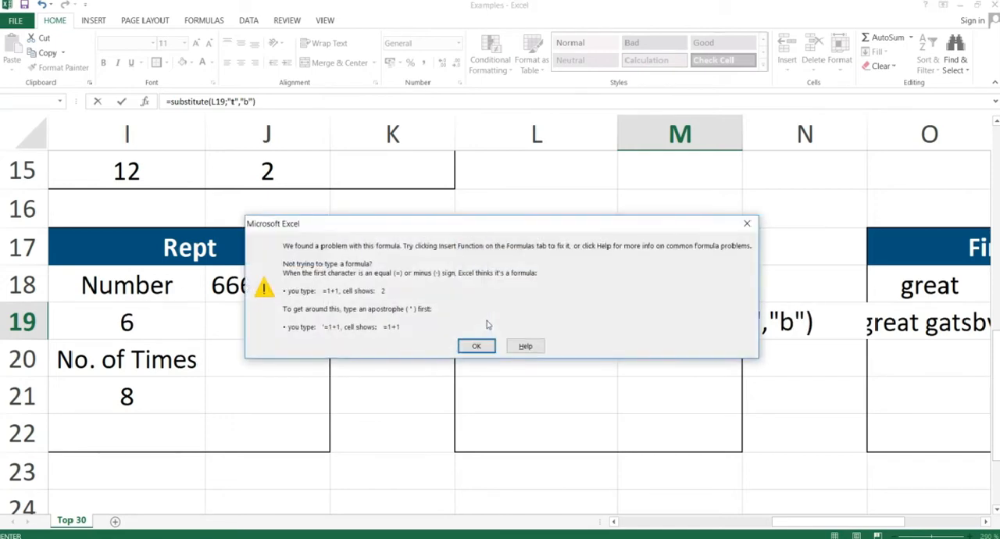
{"action": "key", "text": "Return"}
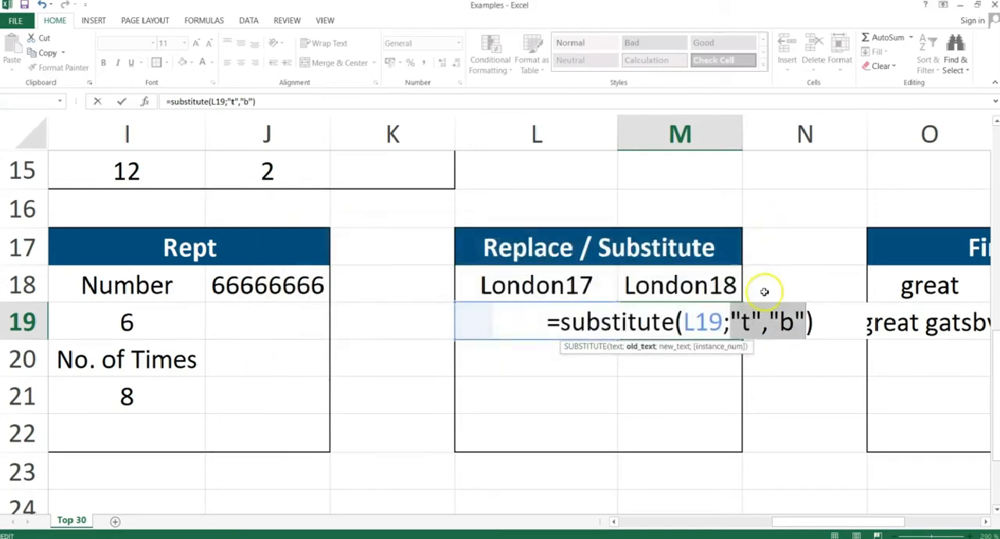
Change the comma between "t" and "b" in M19's SUBSTITUTE formula to a semicolon and select the cell.
{"action": "left_click", "coordinate": [769, 321]}
{"action": "key", "text": "BackSpace"}
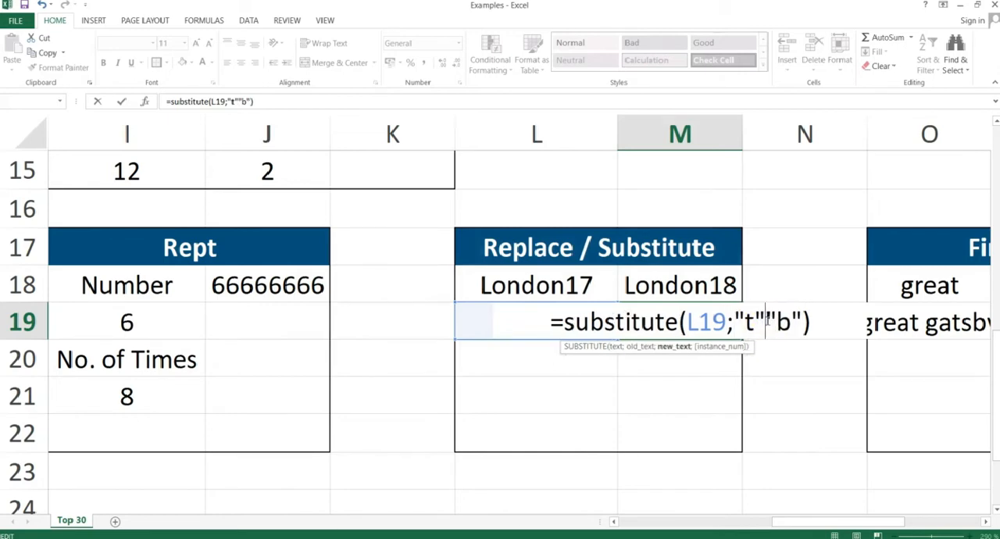
{"action": "type", "text": ";"}
{"action": "key", "text": "Return"}
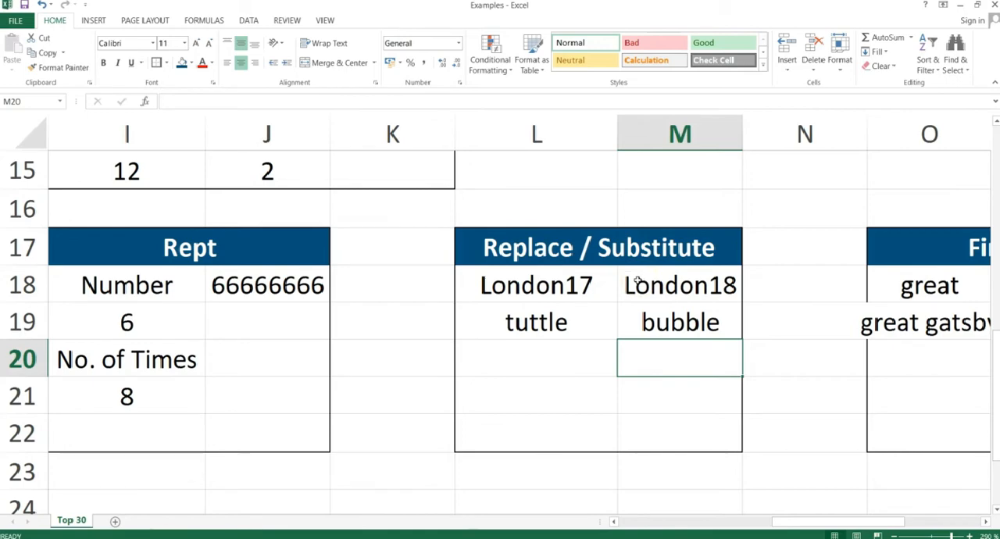
{"action": "left_click", "coordinate": [689, 321]}
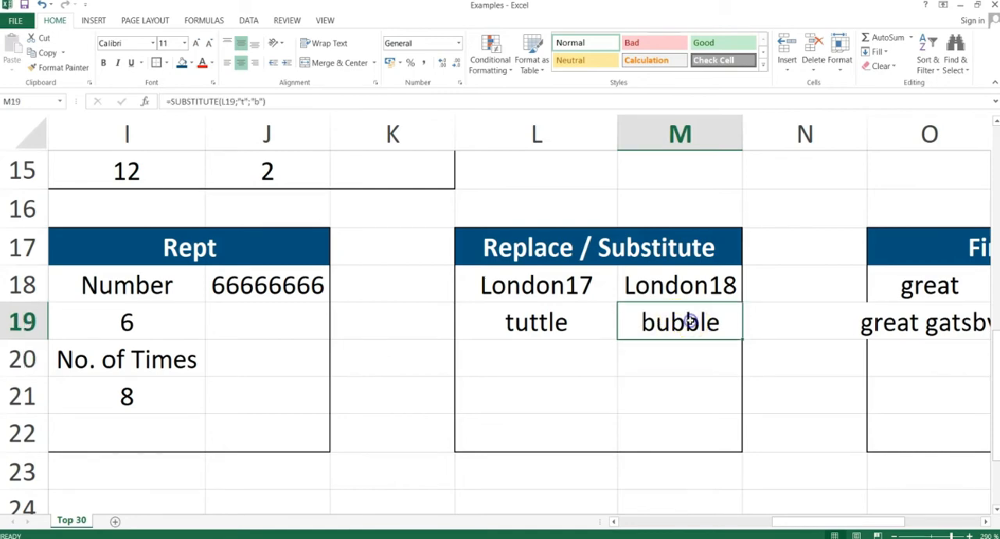
Switch to the PowerPoint slide show, advance to the Find slide, and return to the Excel worksheet.
{"action": "key", "text": "alt+Tab"}
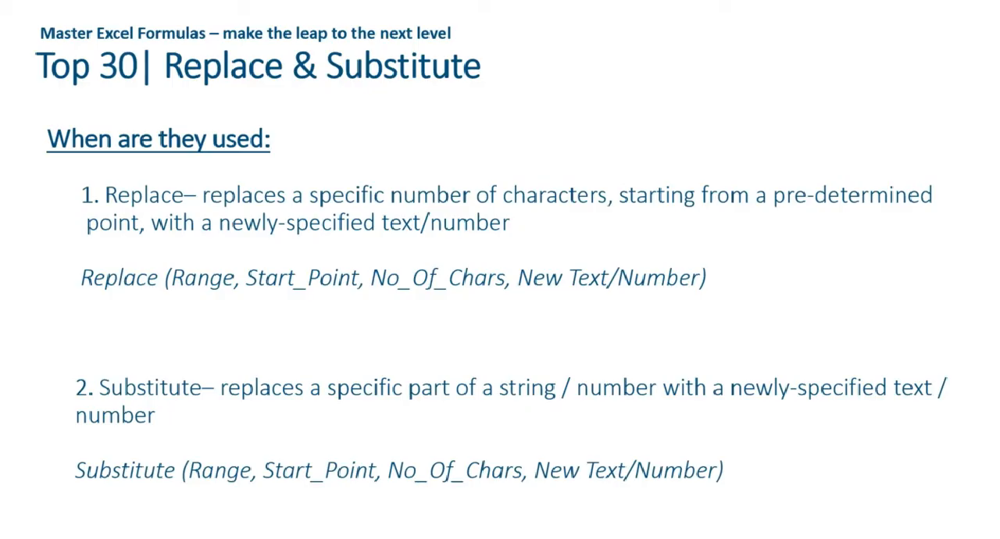
{"action": "key", "text": "Right"}
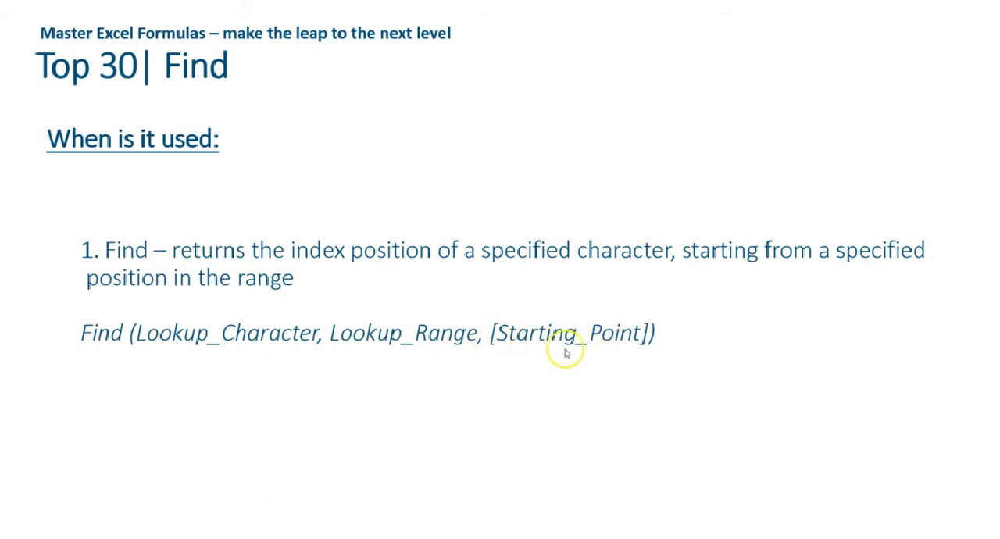
{"action": "key", "text": "alt+Tab"}
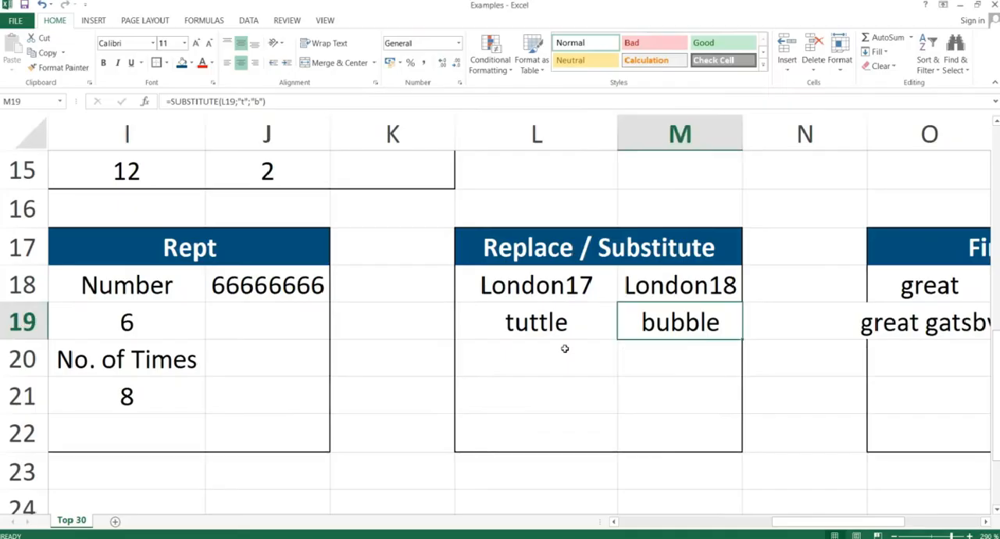
Autofit the width of column O so "great gatsby" fits inside the Find table.
{"action": "key", "text": "Right"}
{"action": "key", "text": "Right"}
{"action": "key", "text": "Right"}
{"action": "key", "text": "Right"}
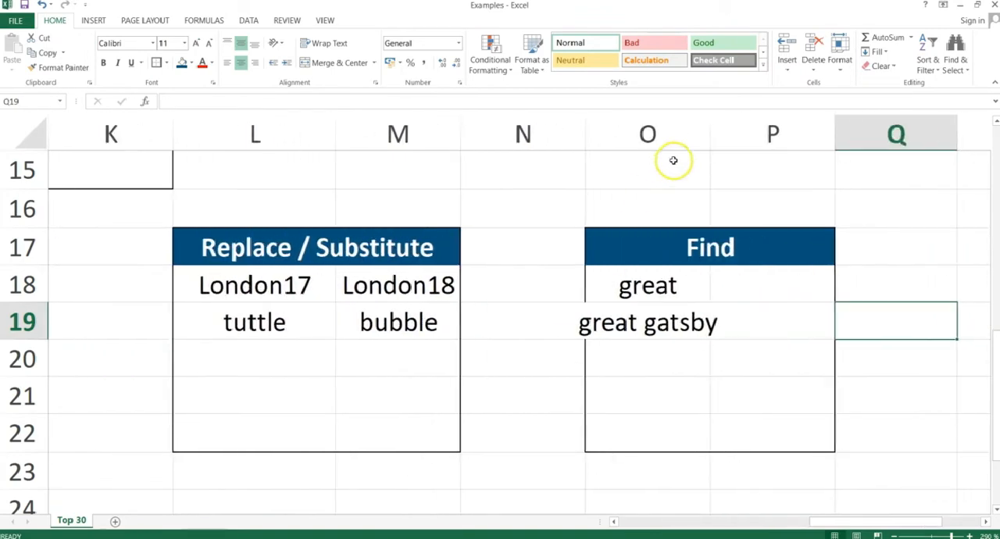
{"action": "double_click", "coordinate": [710, 137]}
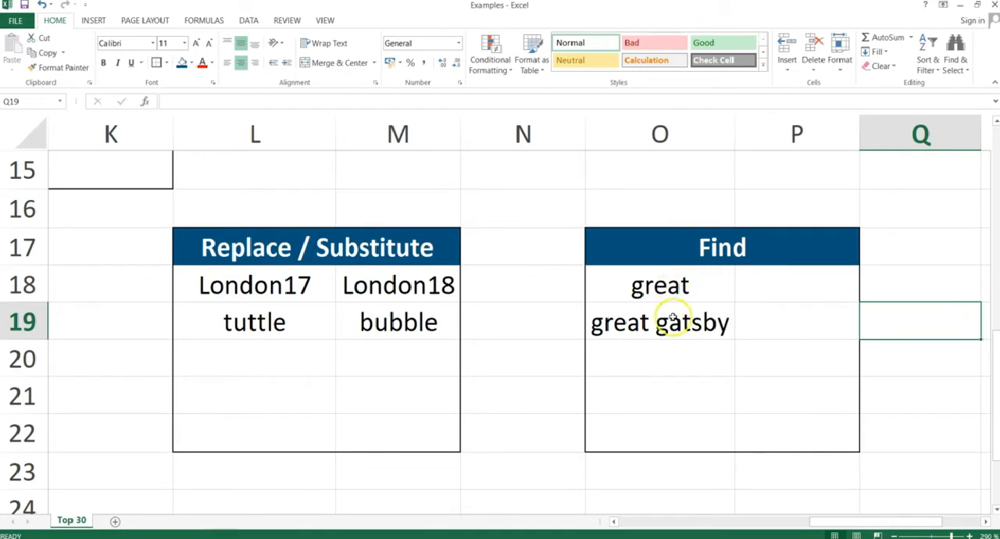
Enter =FIND("g";O18) in P18 to locate the letter g in "great", using a semicolon separator.
{"action": "left_click", "coordinate": [780, 283]}
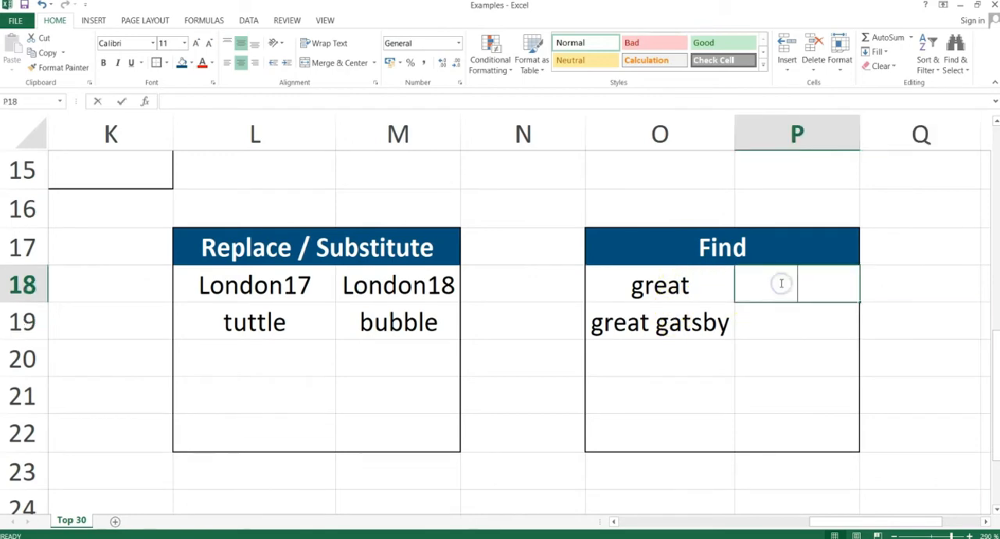
{"action": "type", "text": "=find("}
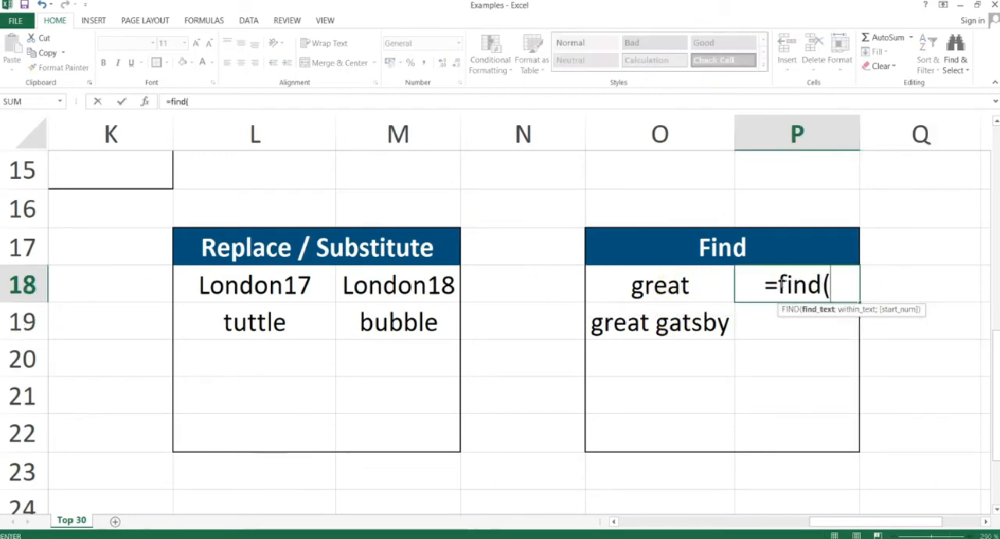
{"action": "type", "text": "\"g"}
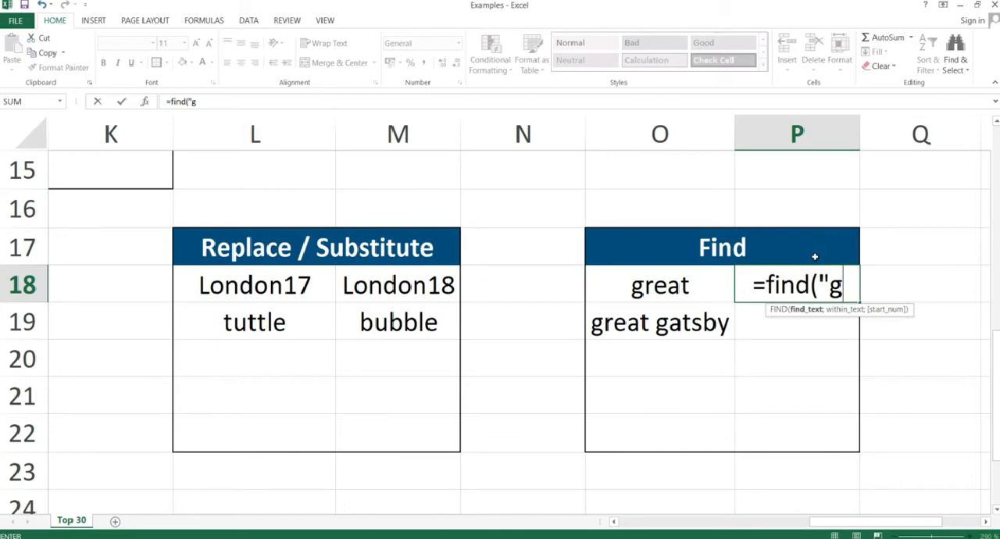
{"action": "type", "text": "\","}
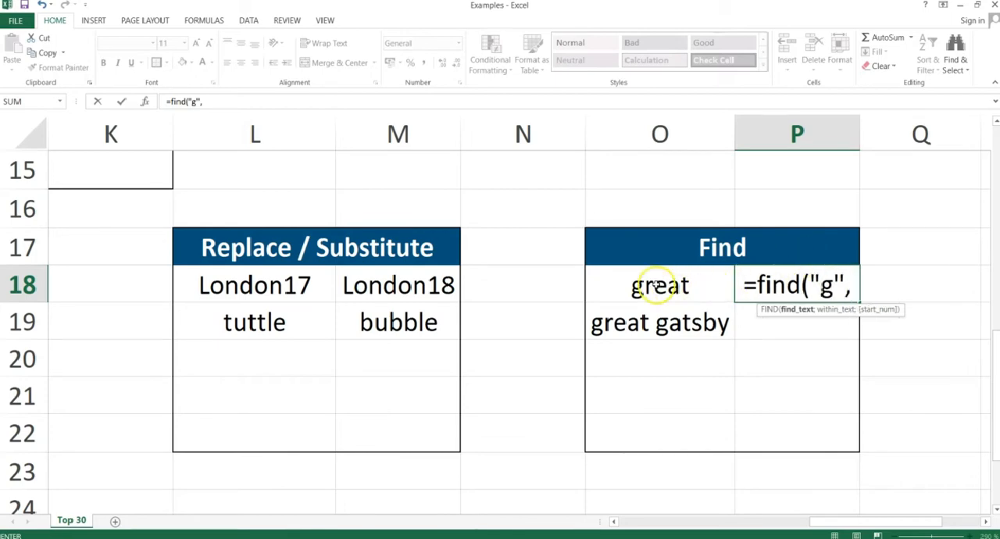
{"action": "key", "text": "Return"}
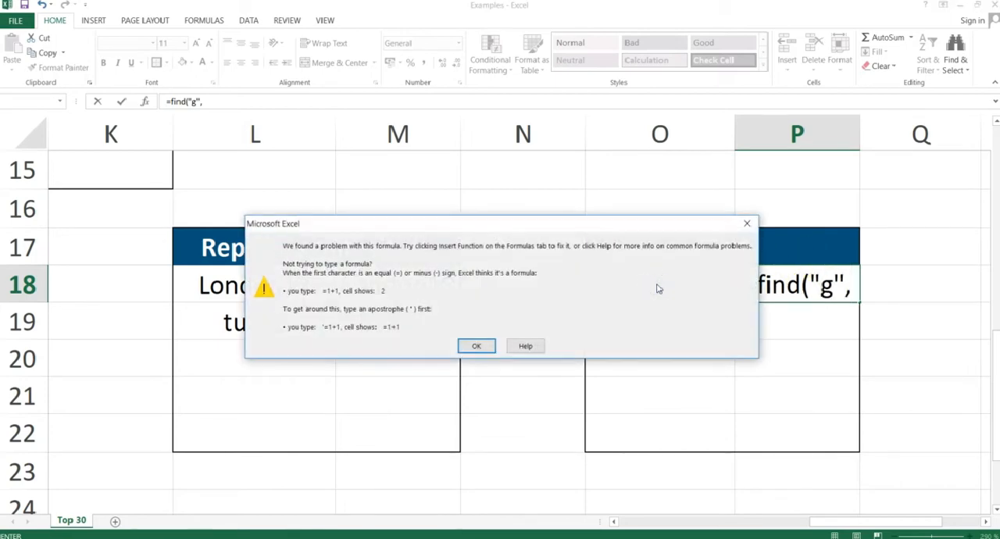
{"action": "key", "text": "Return"}
{"action": "key", "text": "BackSpace"}
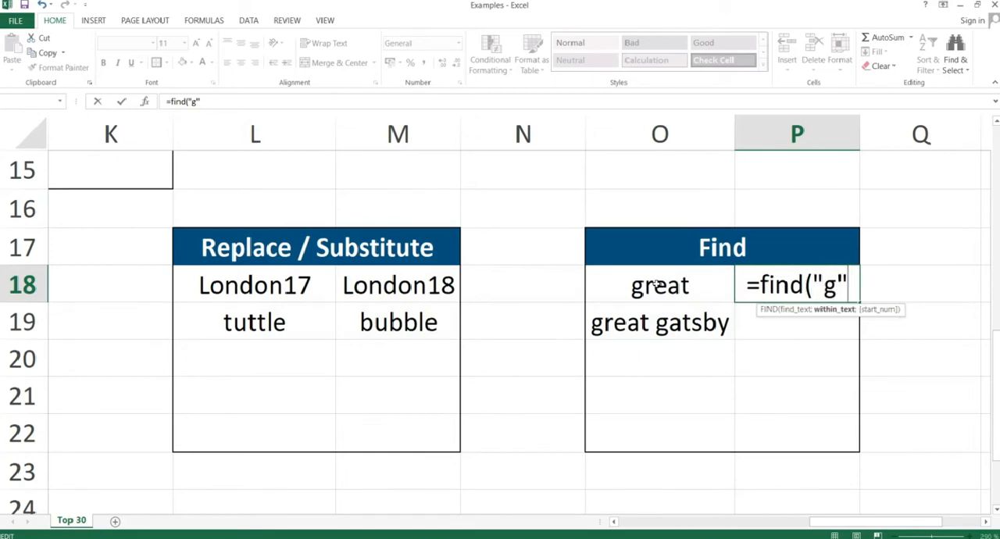
{"action": "type", "text": ";"}
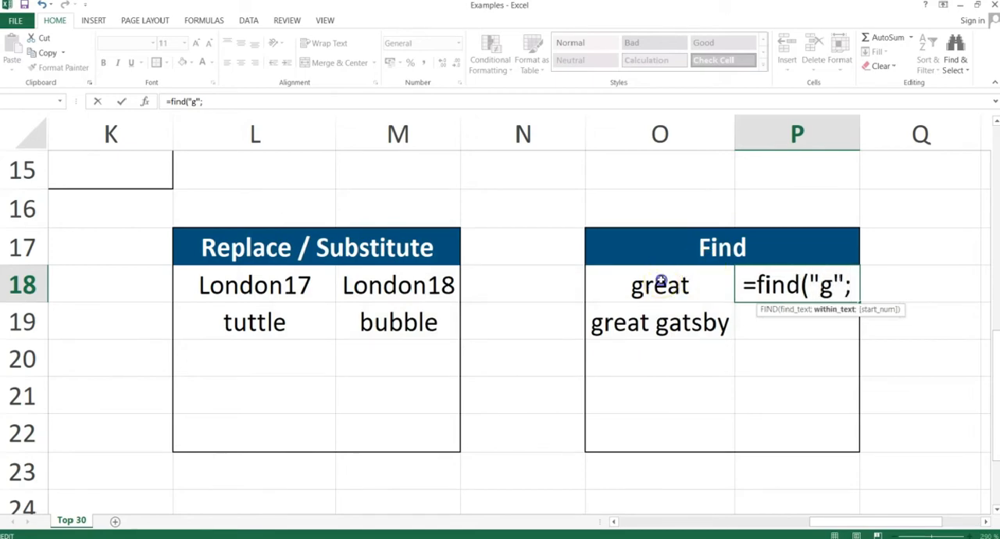
{"action": "left_click", "coordinate": [660, 283]}
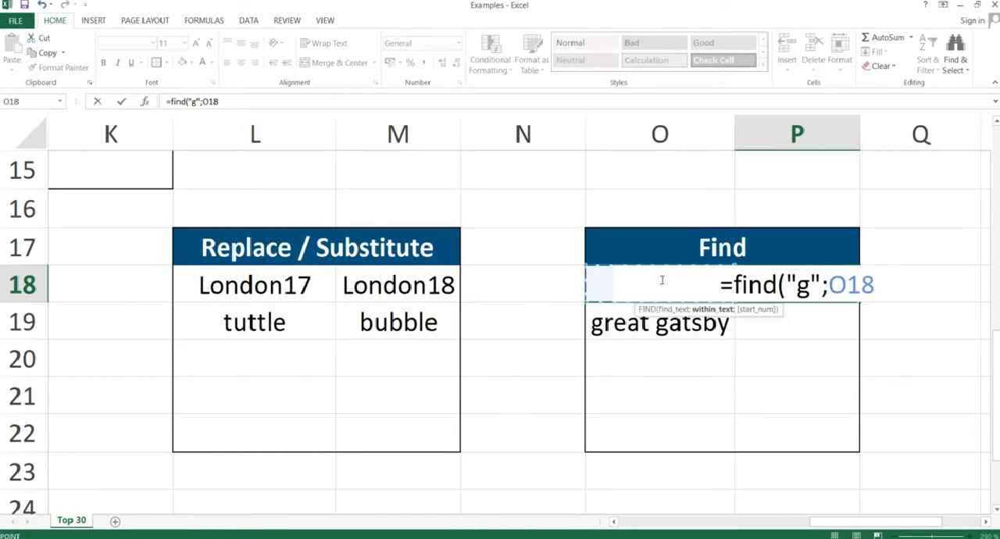
{"action": "type", "text": ")"}
{"action": "key", "text": "Return"}
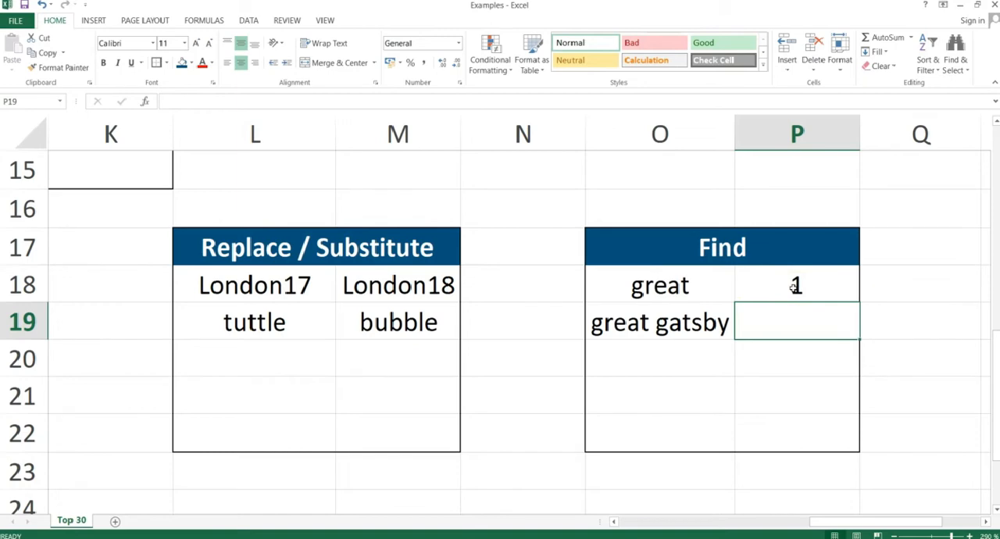
Enter =FIND("g";O19) in P19 to locate the letter g in "great gatsby".
{"action": "left_click", "coordinate": [791, 322]}
{"action": "type", "text": "="}
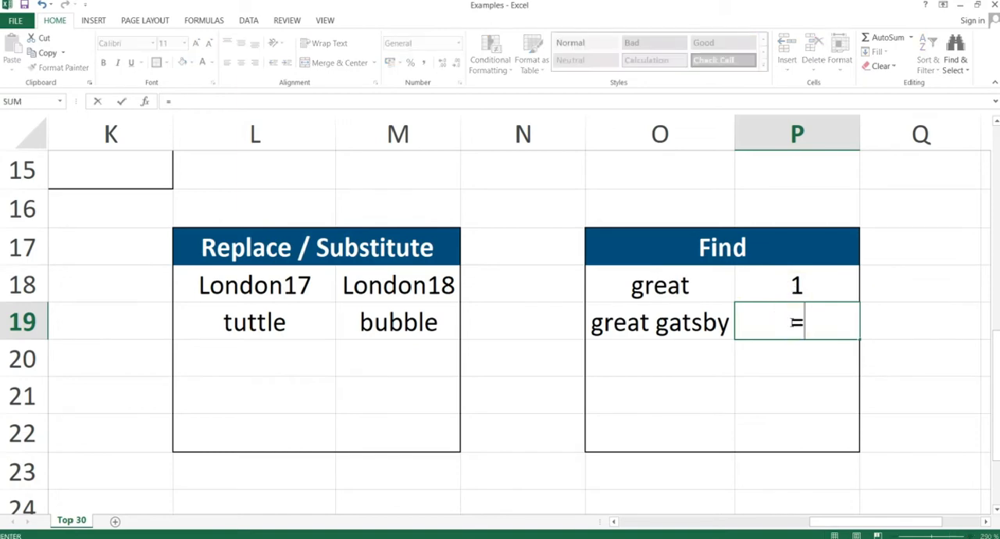
{"action": "type", "text": "find("}
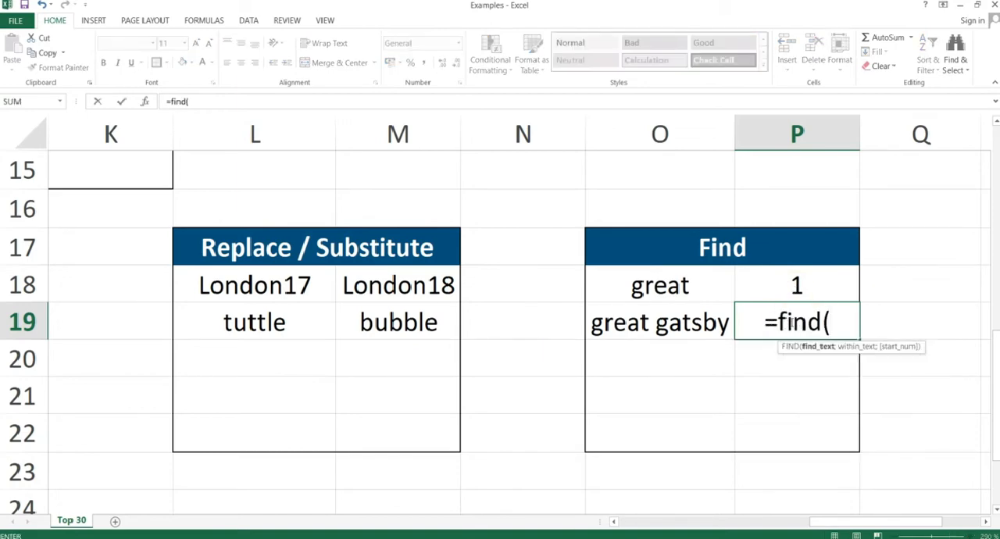
{"action": "left_click", "coordinate": [638, 325]}
{"action": "type", "text": "\"g"}
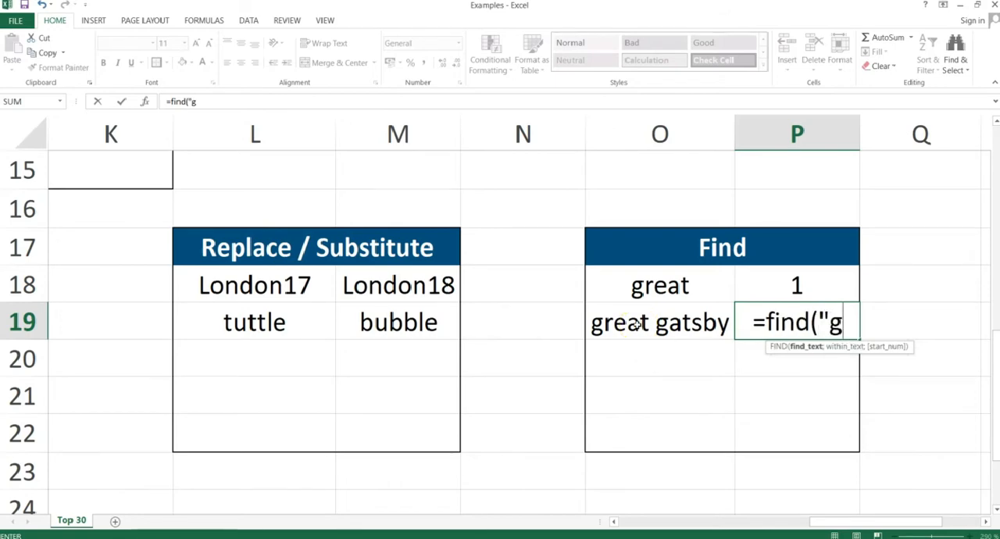
{"action": "type", "text": "\";"}
{"action": "left_click", "coordinate": [665, 318]}
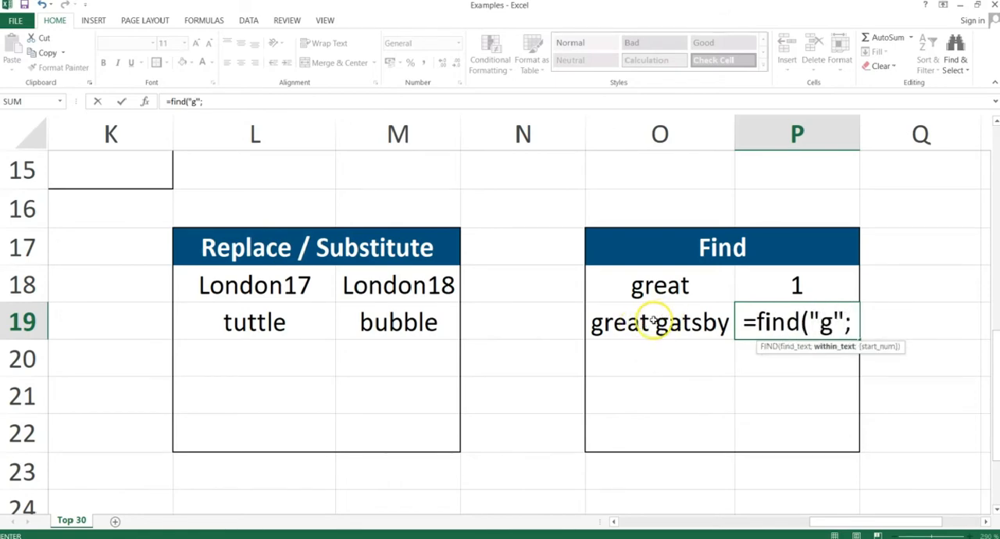
{"action": "left_click", "coordinate": [653, 321]}
{"action": "type", "text": ")"}
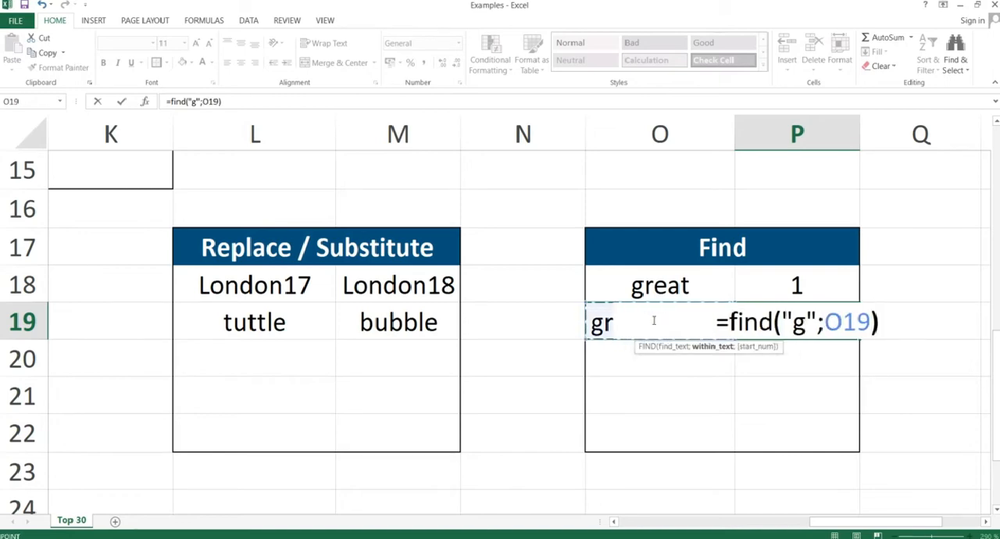
{"action": "key", "text": "Return"}
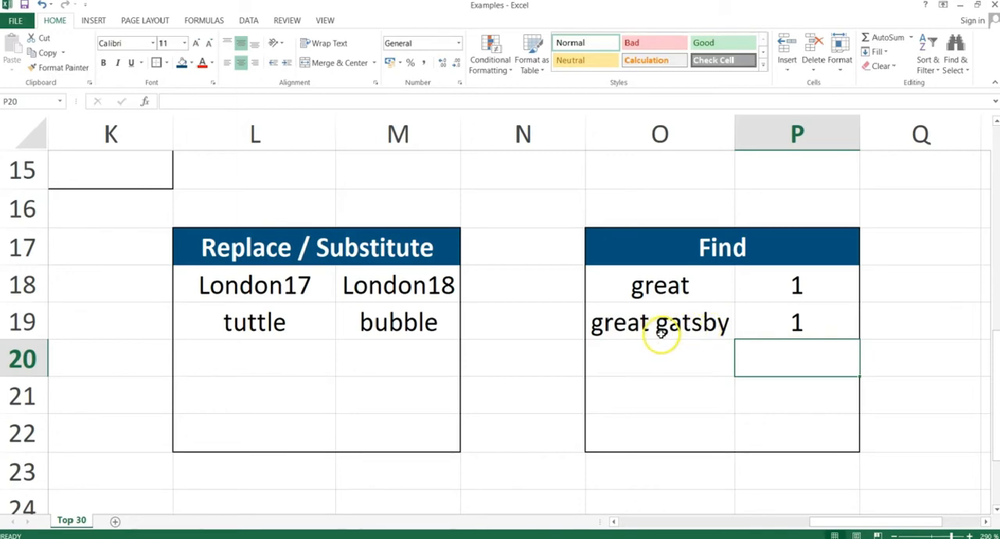
Add a start position of 2 to P19's formula, making it =FIND("g";O19;2), to search beyond the first letter.
{"action": "left_click", "coordinate": [795, 321]}
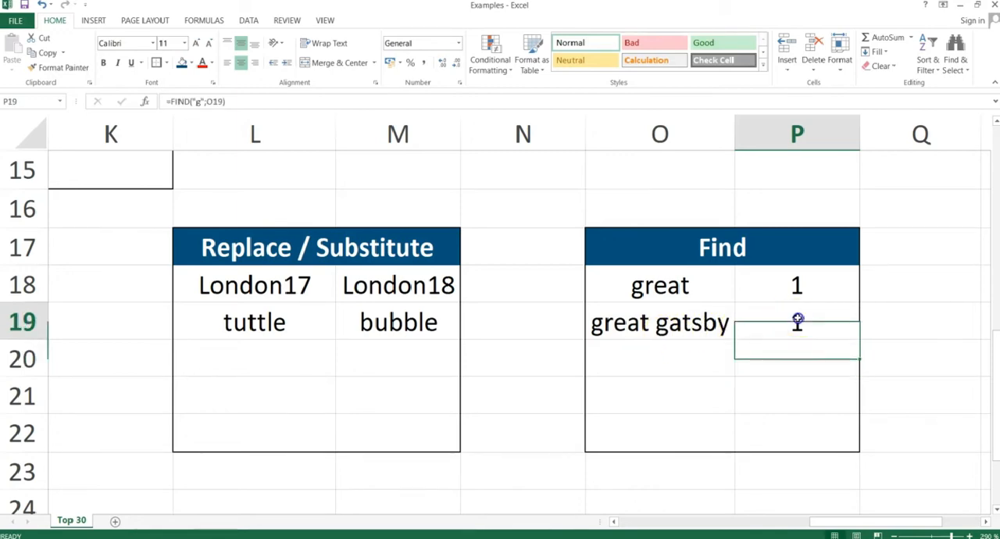
{"action": "double_click", "coordinate": [812, 327]}
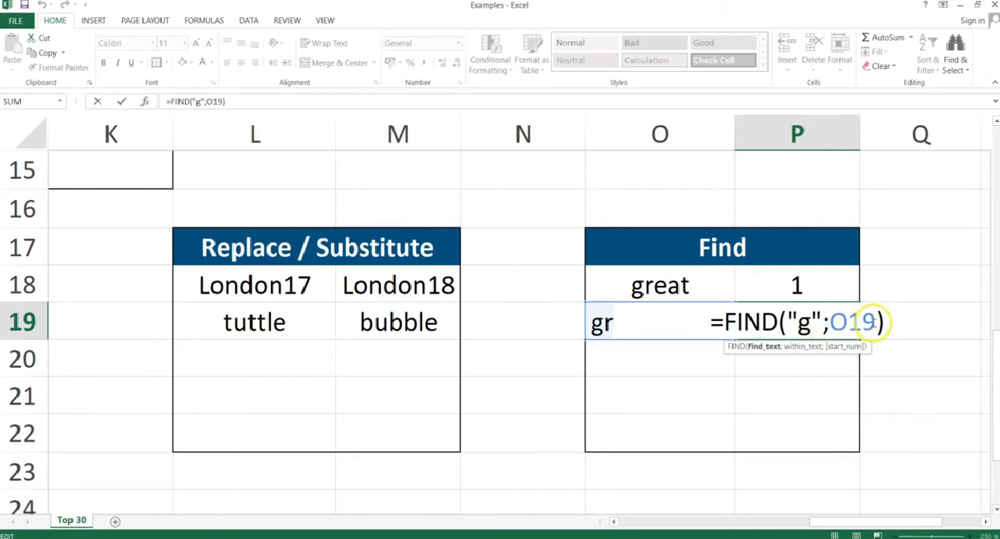
{"action": "left_click", "coordinate": [871, 323]}
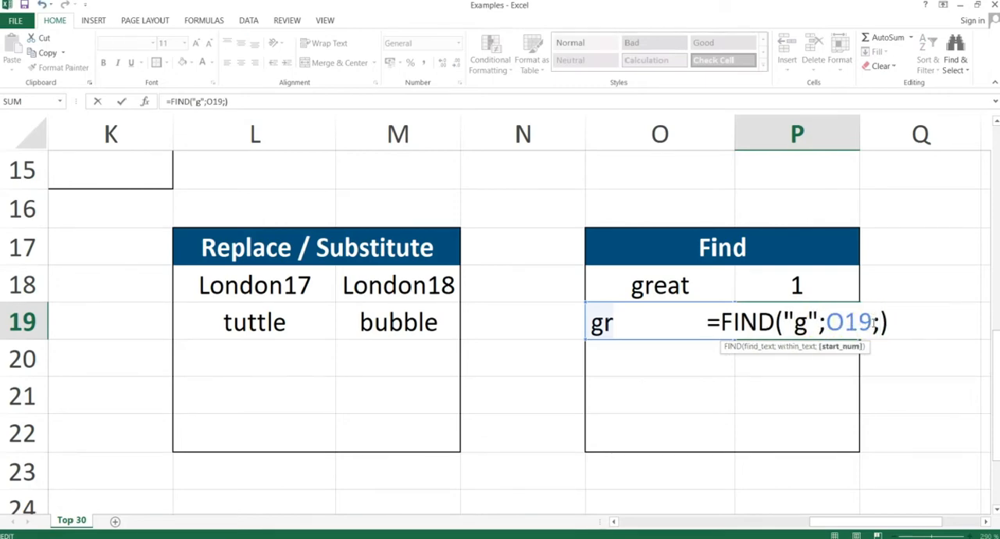
{"action": "type", "text": "2"}
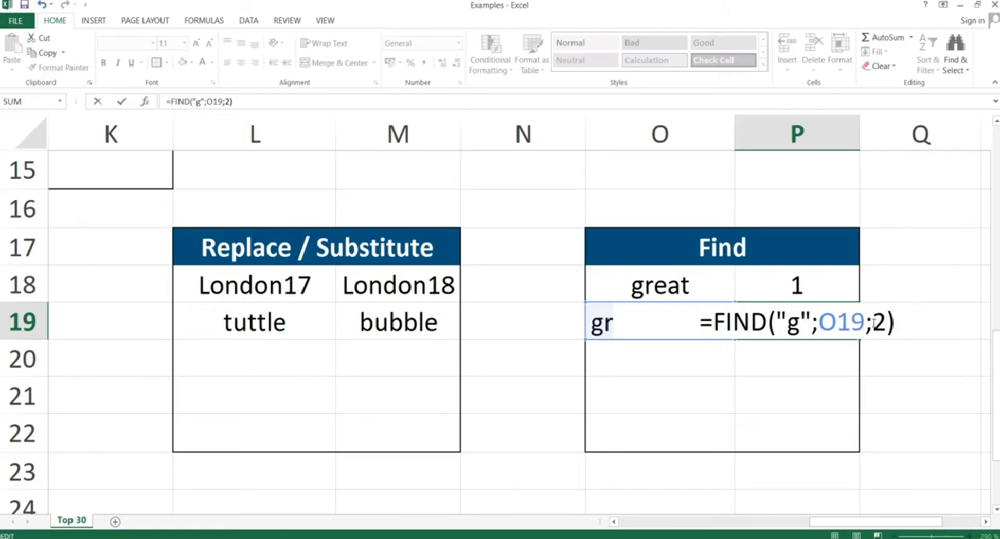
{"action": "key", "text": "Return"}
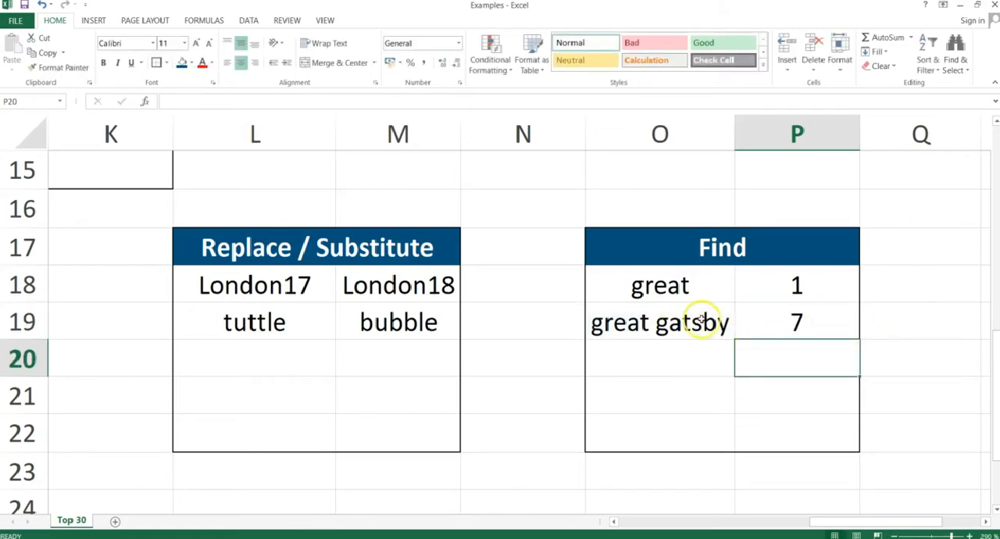
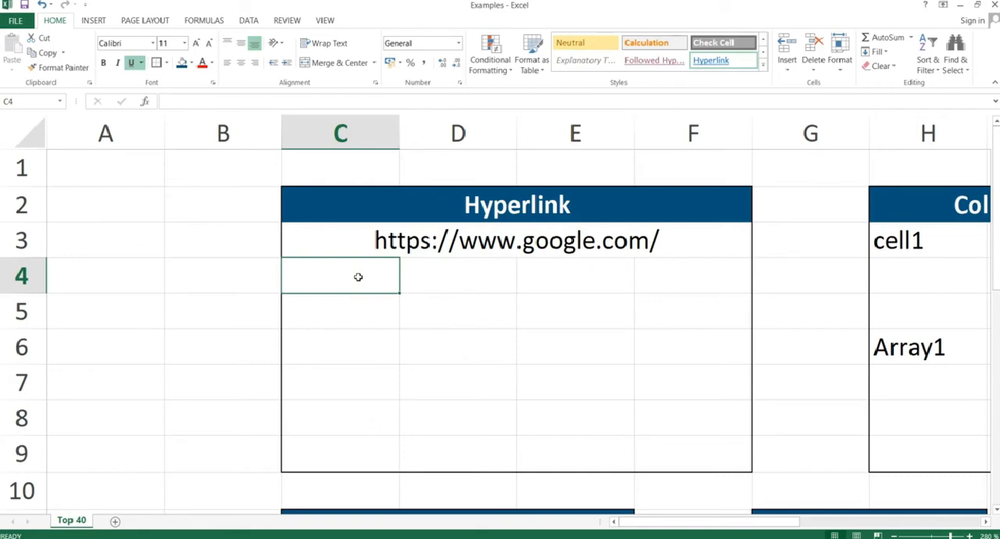
Try to enter =HYPERLINK(C3,"Google") in C4, linking to the Google address with a comma as the separator.
{"action": "type", "text": "="}
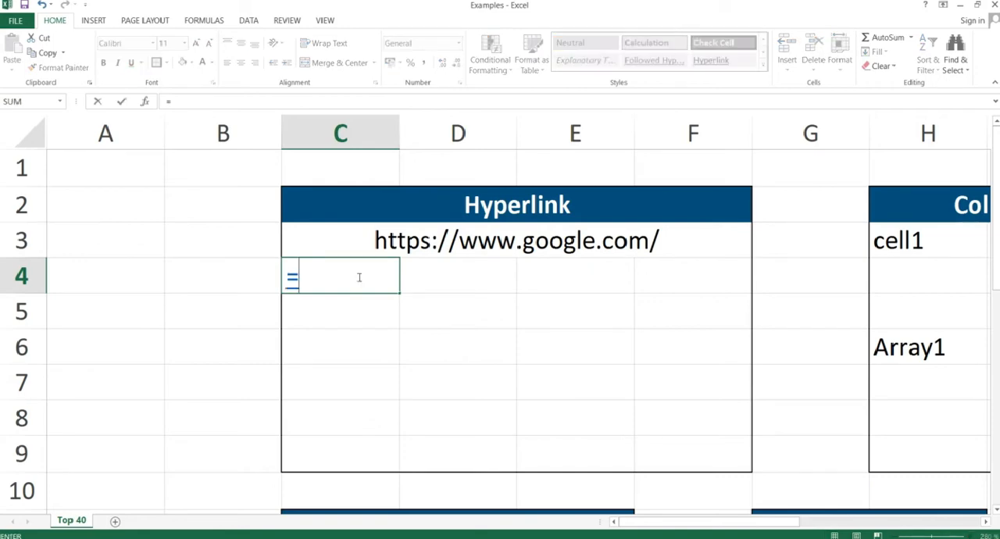
{"action": "type", "text": "hyperlink"}
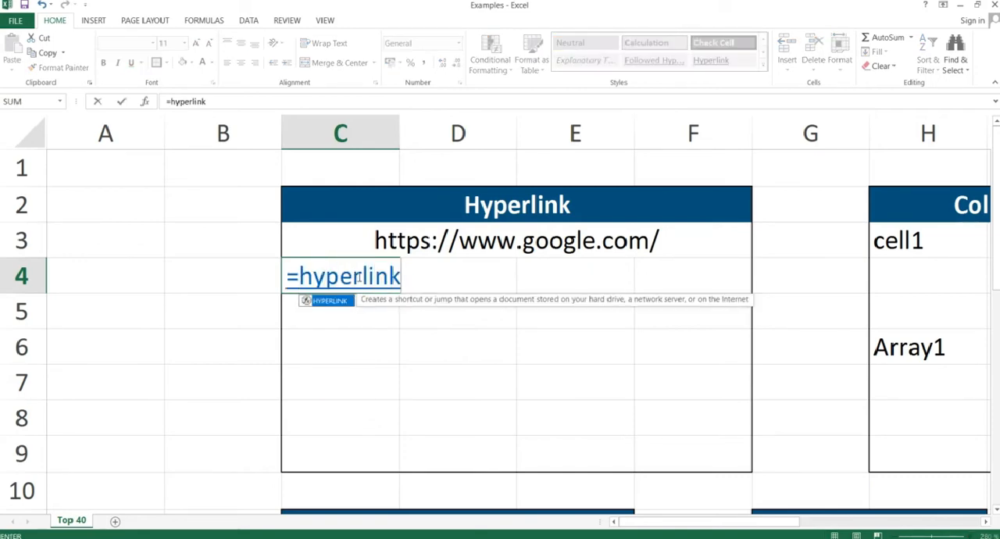
{"action": "type", "text": "("}
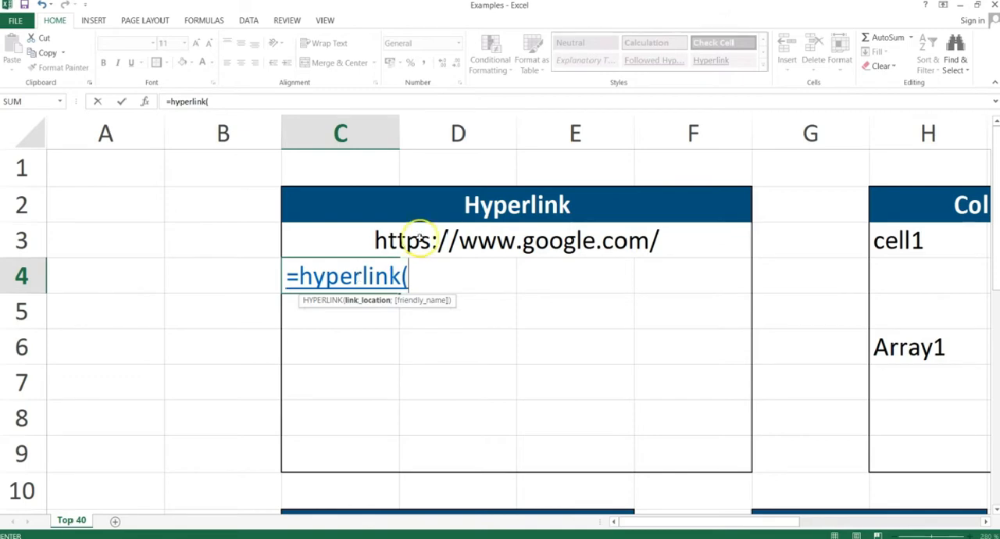
{"action": "left_click", "coordinate": [469, 234]}
{"action": "type", "text": ","}
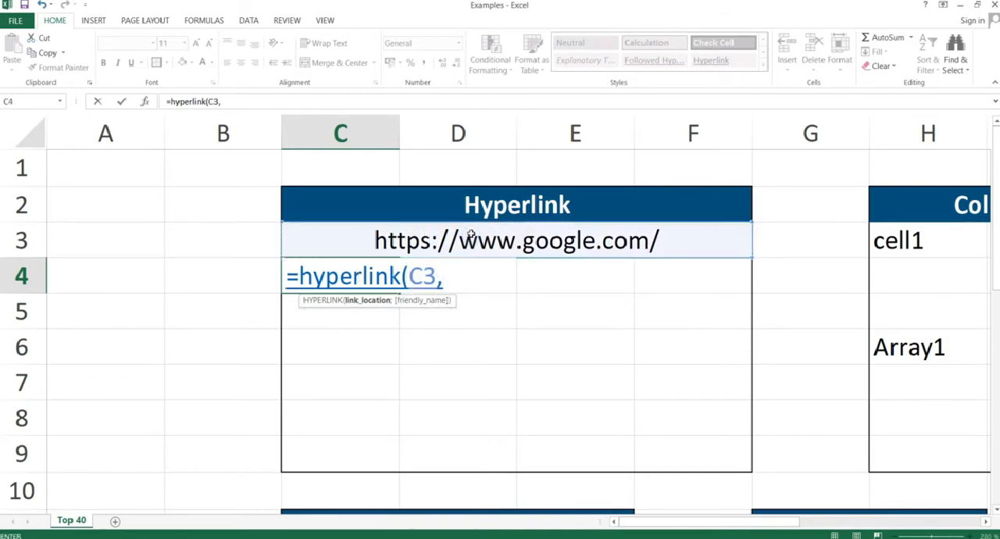
{"action": "type", "text": "\"Googl"}
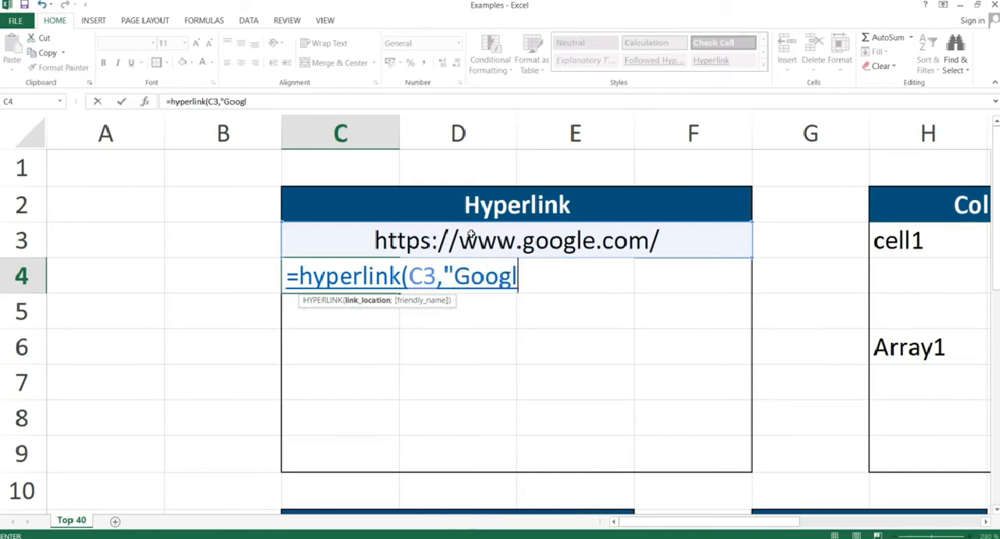
{"action": "type", "text": "e\")"}
{"action": "key", "text": "Return"}
{"action": "left_click", "coordinate": [476, 346]}
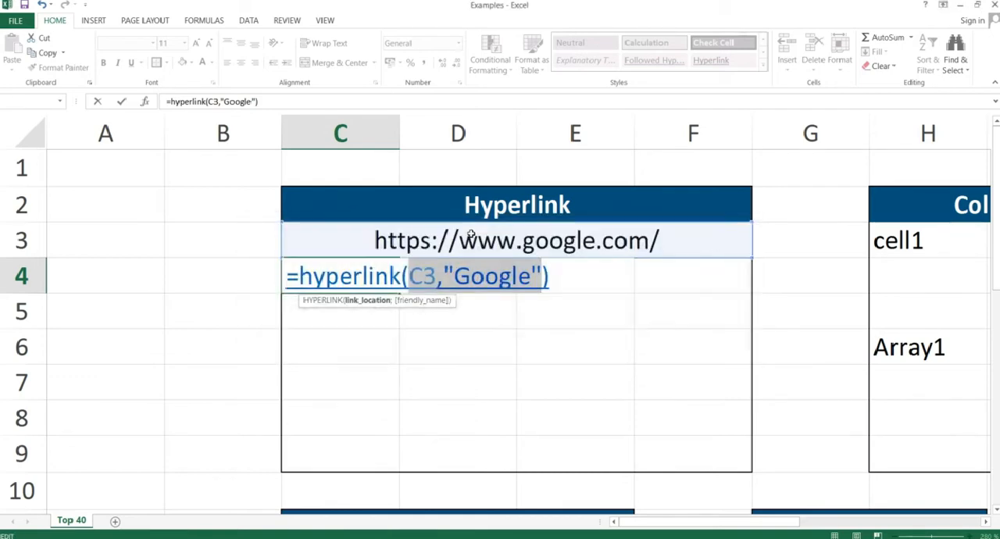
Replace the comma in C4's formula with a semicolon, making it =HYPERLINK(C3;"Google").
{"action": "left_click", "coordinate": [445, 278]}
{"action": "key", "text": "BackSpace"}
{"action": "type", "text": ";"}
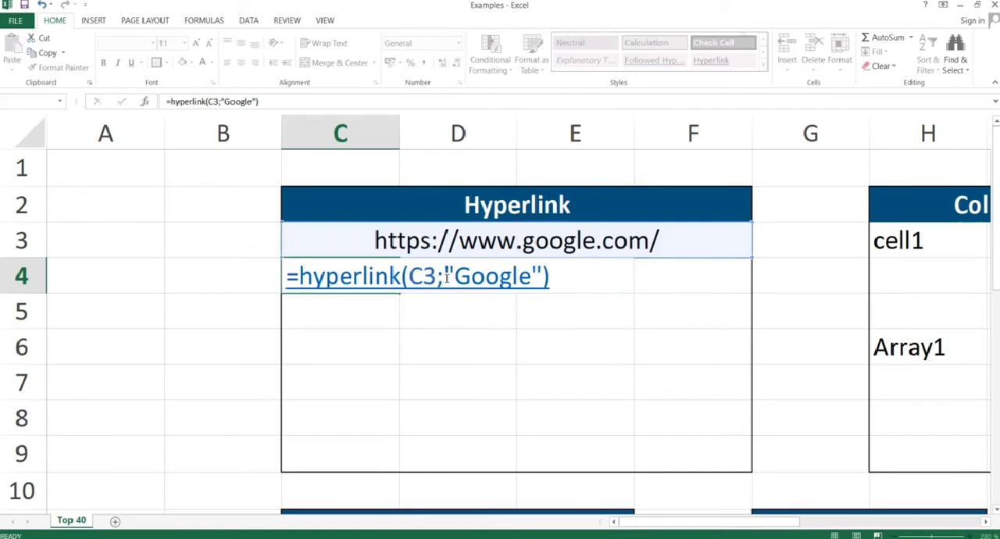
{"action": "key", "text": "Return"}
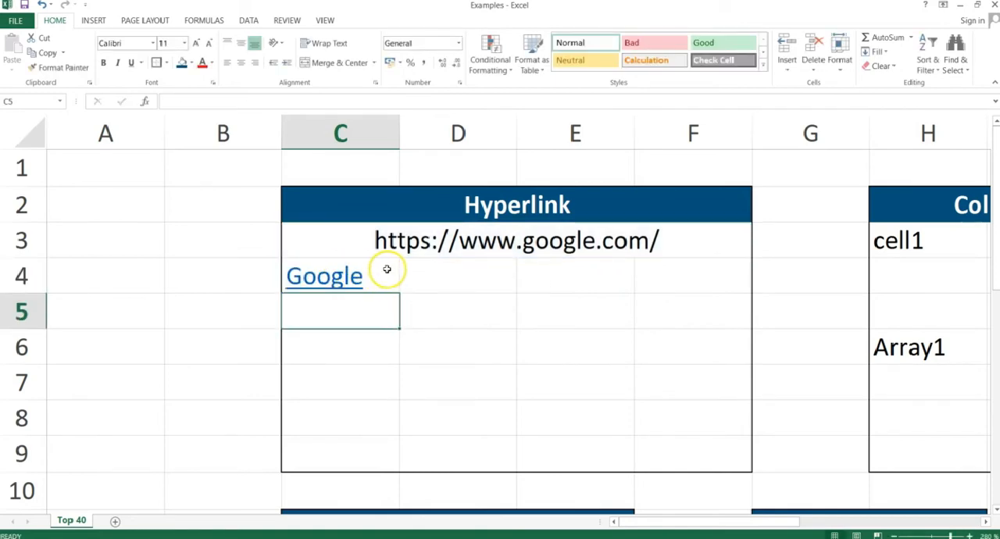
Test the Google link in C4 by opening its web page, and return to the Excel workbook.
{"action": "left_click", "coordinate": [327, 280]}
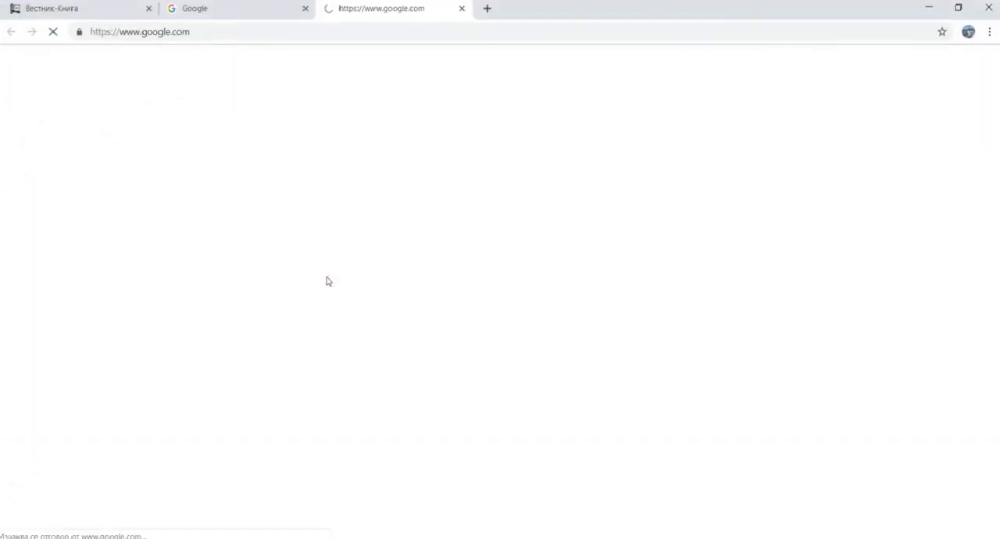
{"action": "left_click", "coordinate": [346, 282]}
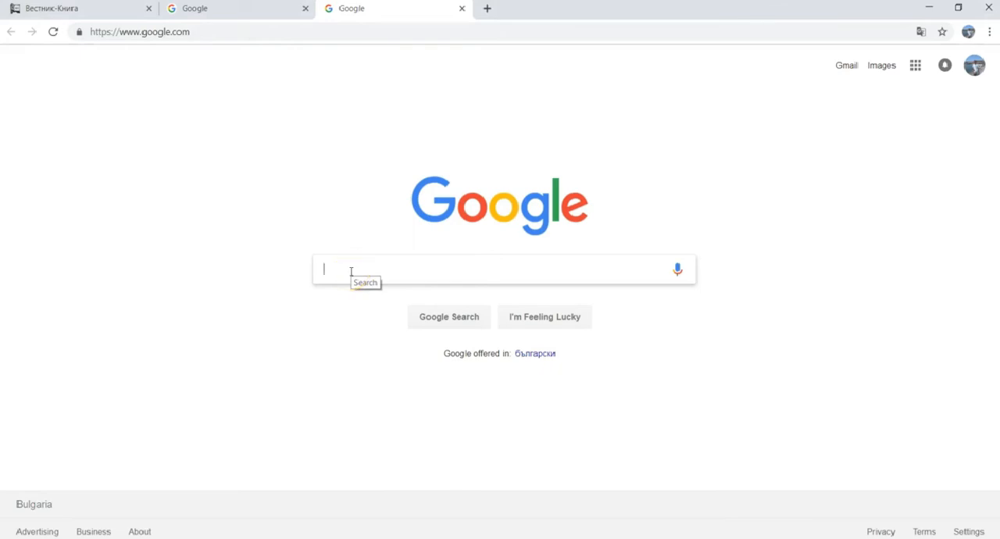
{"action": "key", "text": "alt+Tab"}
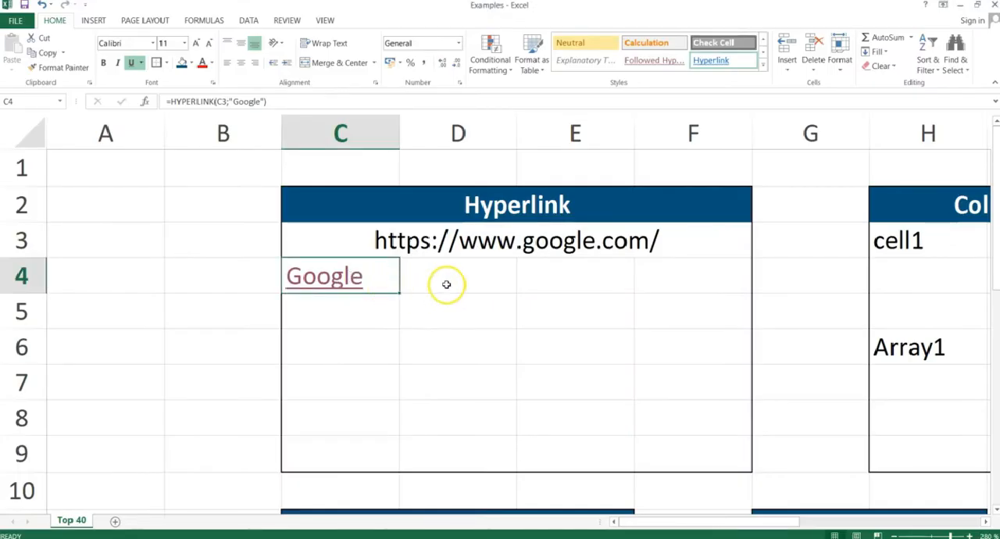
Switch to the PowerPoint slide show and advance from the Hyperlink slide to the Column & Columns slide.
{"action": "key", "text": "alt+Tab"}
{"action": "key", "text": "alt+Tab"}
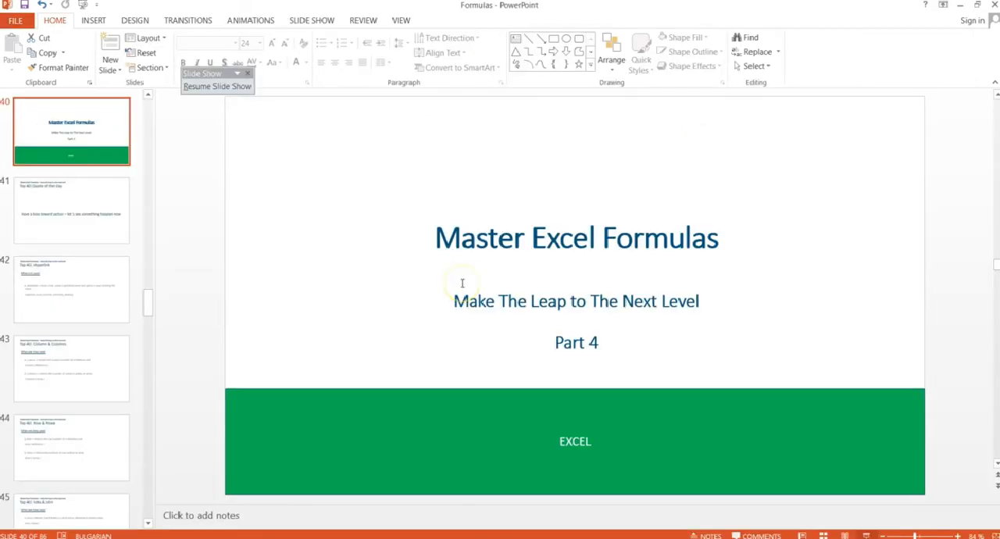
{"action": "key", "text": "alt+Tab"}
{"action": "key", "text": "Tab"}
{"action": "key", "text": "Tab"}
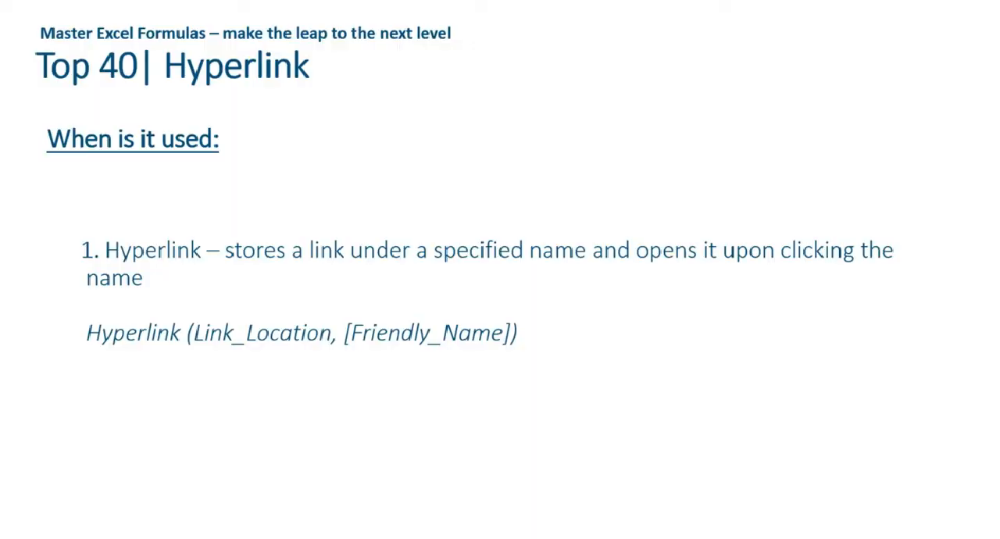
{"action": "left_click", "coordinate": [199, 393]}
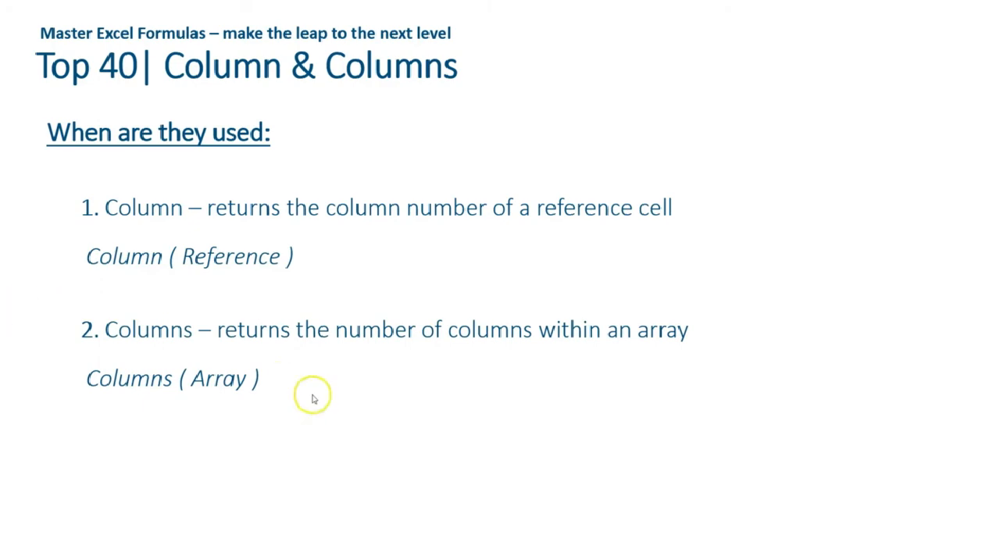
Switch back to the Excel workbook and enter =COLUMN(H3) in J3 to get the column number of cell1.
{"action": "key", "text": "alt+Tab"}
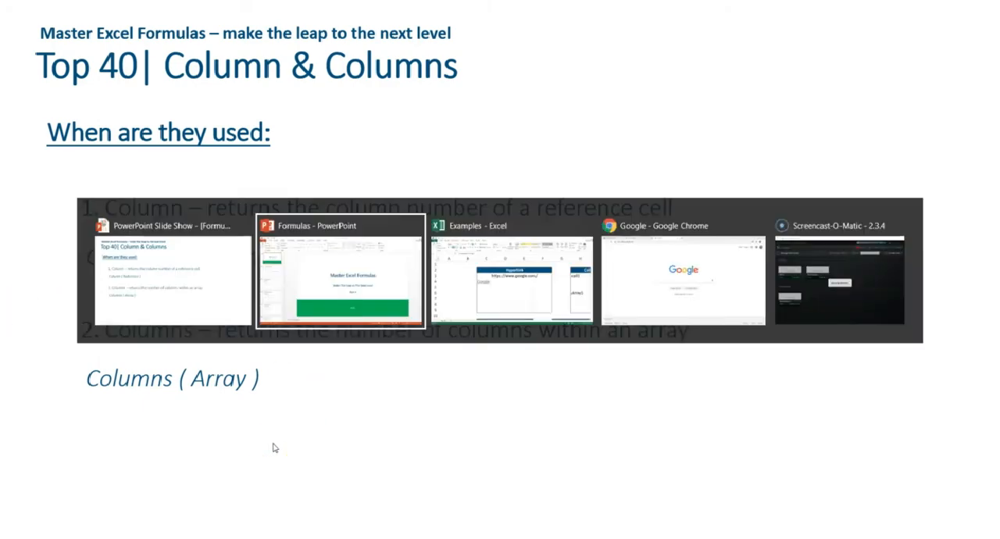
{"action": "key", "text": "alt+Tab"}
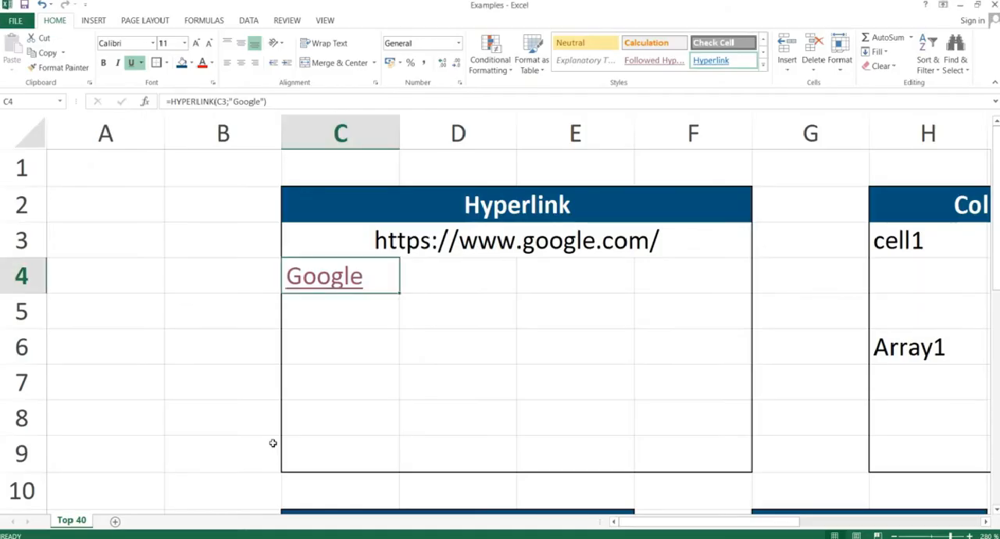
{"action": "key", "text": "Right"}
{"action": "key", "text": "Right"}
{"action": "key", "text": "Right"}
{"action": "key", "text": "Right"}
{"action": "key", "text": "Right"}
{"action": "key", "text": "Right"}
{"action": "key", "text": "Right"}
{"action": "key", "text": "Right"}
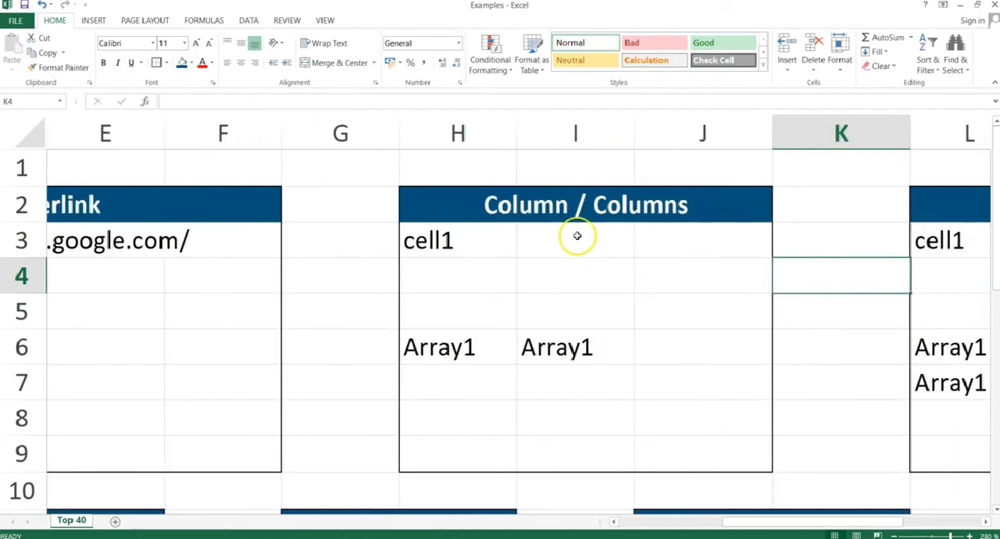
{"action": "left_click", "coordinate": [658, 243]}
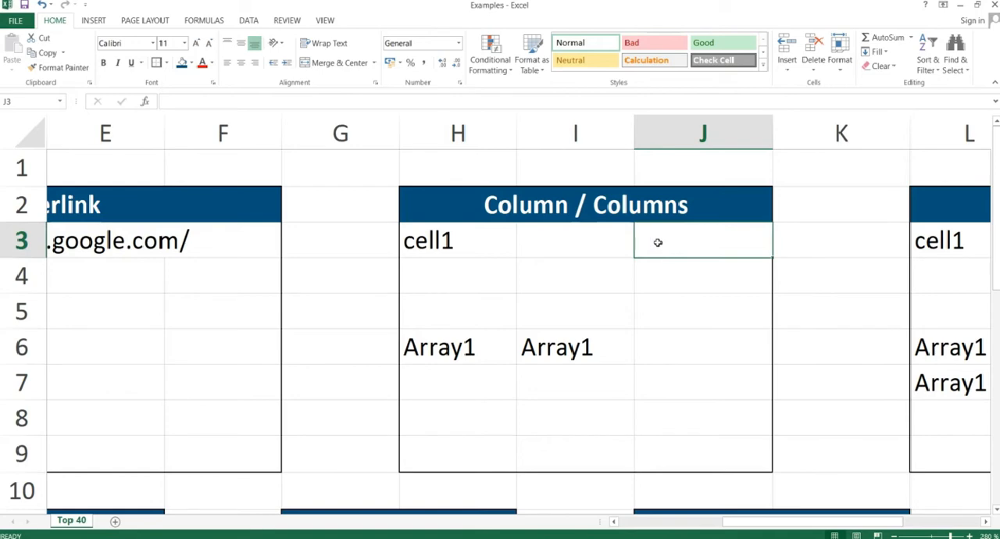
{"action": "type", "text": "=colu"}
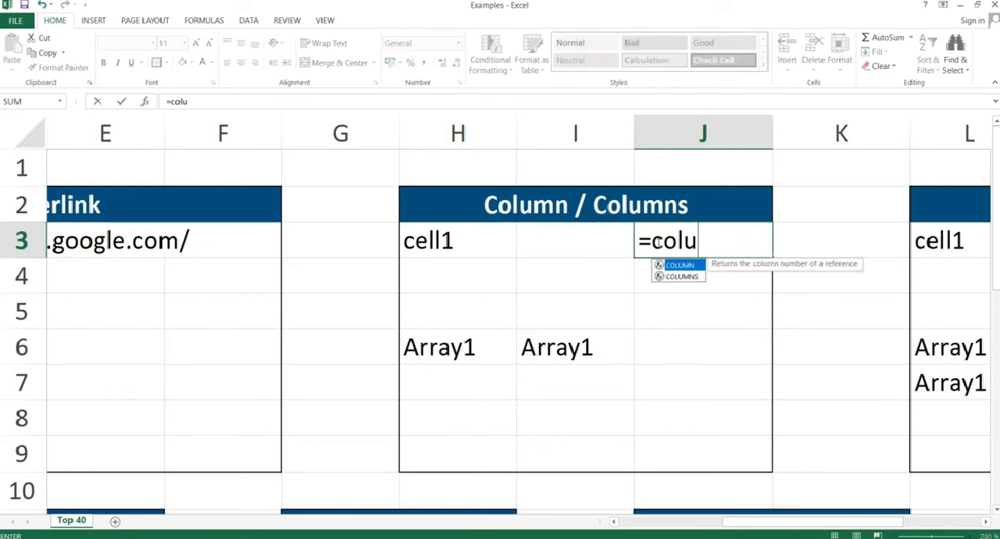
{"action": "type", "text": "mn("}
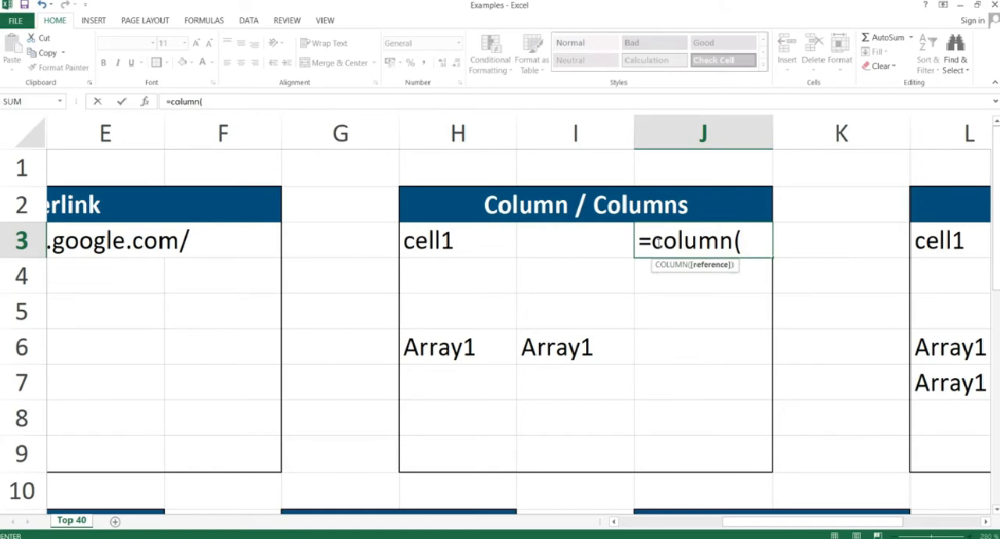
{"action": "left_click", "coordinate": [464, 240]}
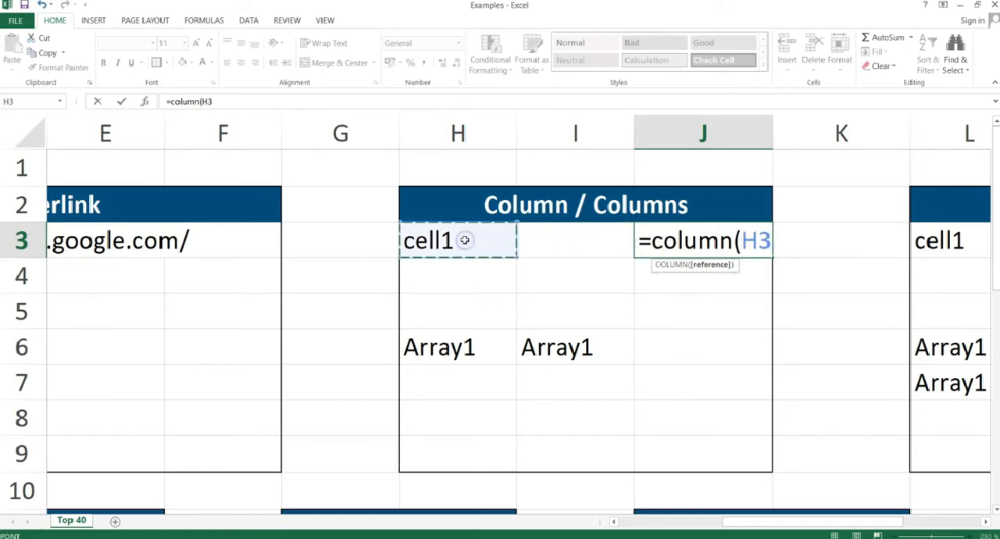
{"action": "type", "text": ")"}
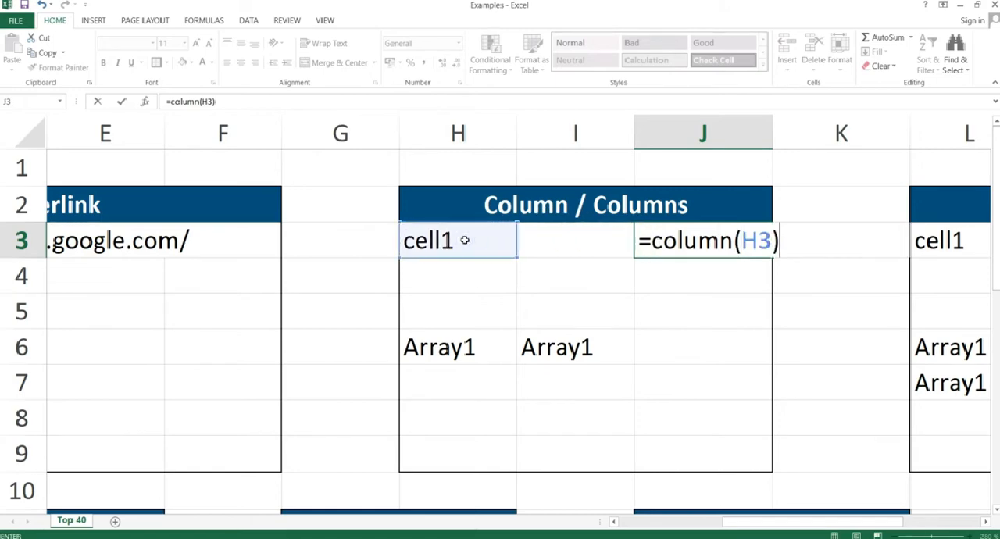
{"action": "key", "text": "Return"}
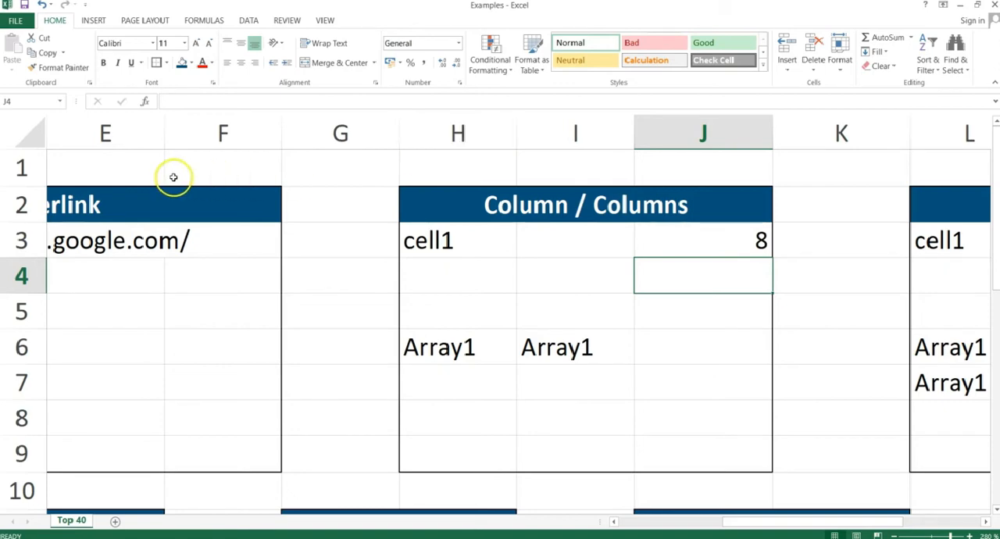
Step through row 1 from A1 to H1 to count the columns up to cell1's column.
{"action": "left_click", "coordinate": [100, 160]}
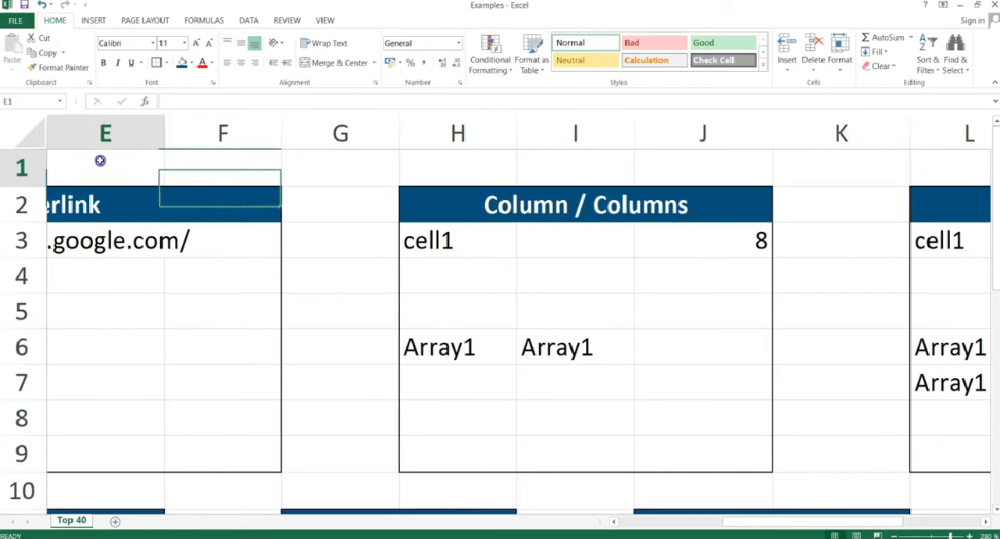
{"action": "key", "text": "Left"}
{"action": "key", "text": "Left"}
{"action": "key", "text": "Left"}
{"action": "key", "text": "Left"}
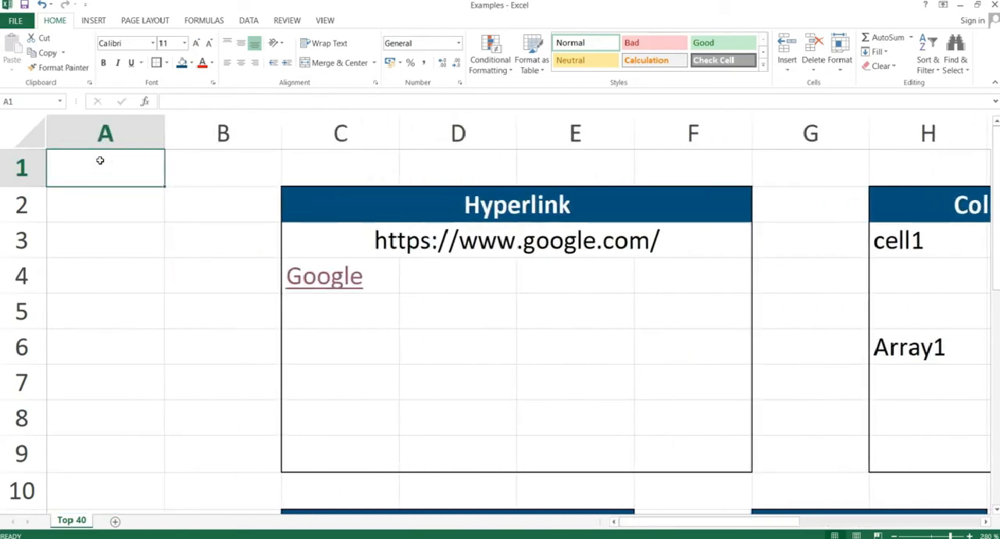
{"action": "key", "text": "Right"}
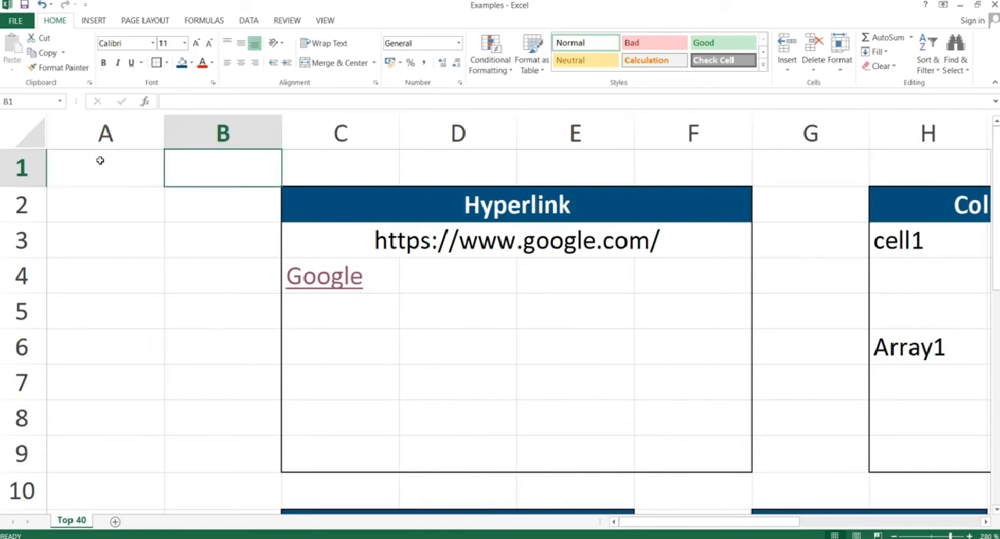
{"action": "key", "text": "Right"}
{"action": "key", "text": "Right"}
{"action": "key", "text": "Right"}
{"action": "key", "text": "Right"}
{"action": "key", "text": "Right"}
{"action": "key", "text": "Right"}
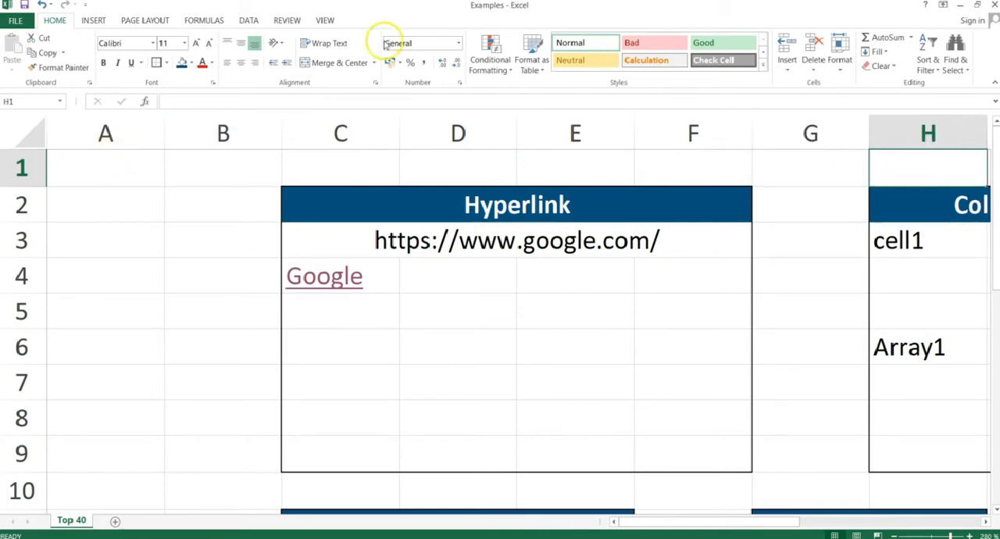
Enter =COLUMNS(H6:I6) in J6 to count the columns spanned by the Array1 cells.
{"action": "left_click_drag", "start_coordinate": [683, 522], "coordinate": [775, 516]}
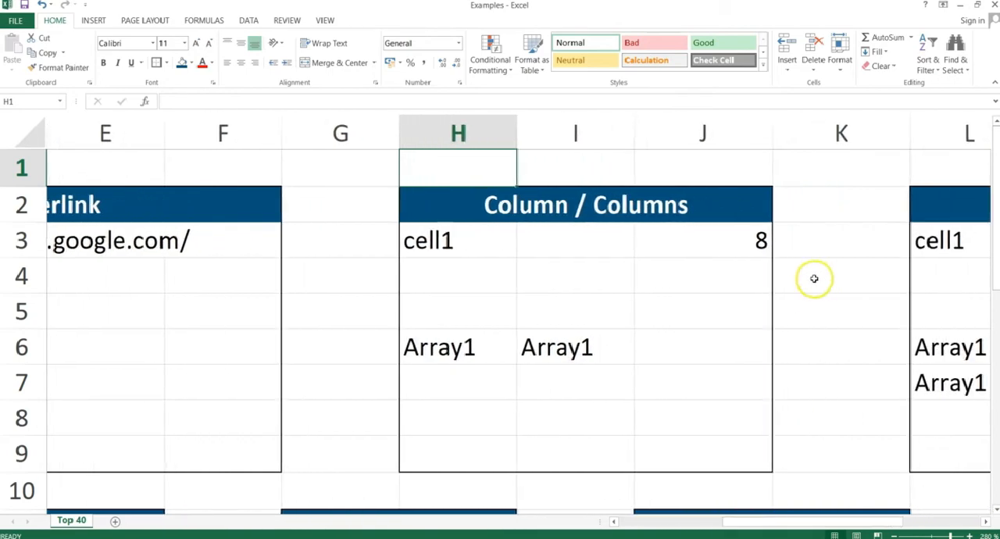
{"action": "left_click", "coordinate": [719, 349]}
{"action": "type", "text": "=columns("}
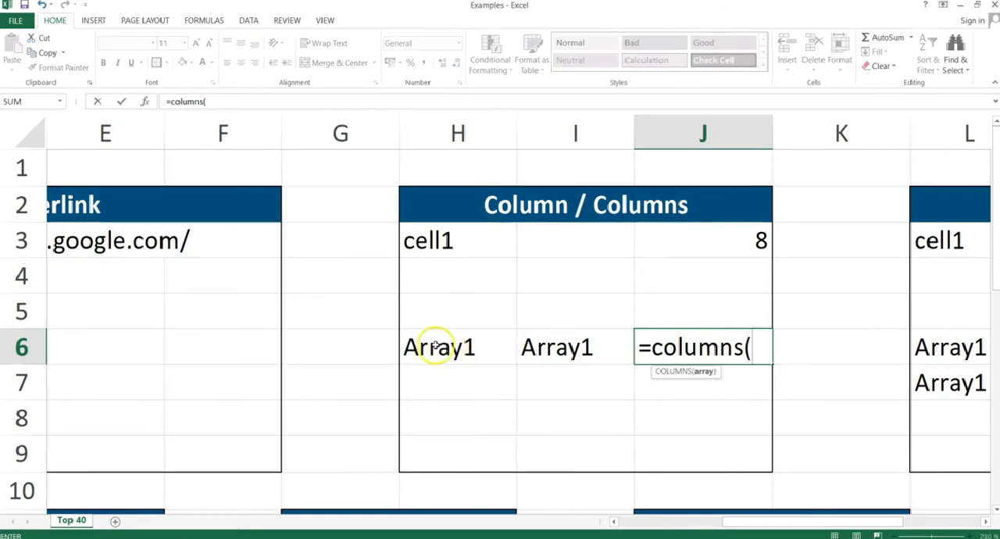
{"action": "left_click_drag", "start_coordinate": [436, 347], "coordinate": [534, 347]}
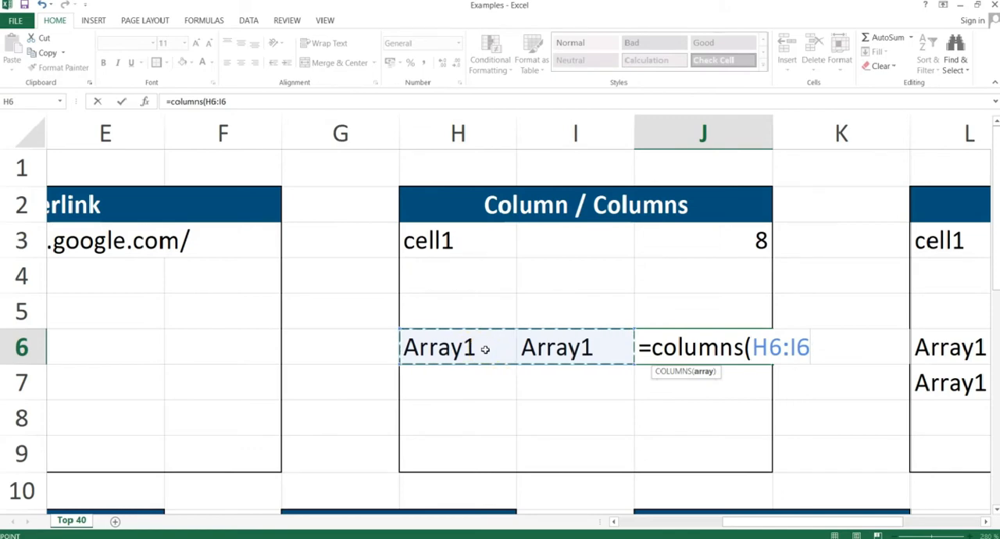
{"action": "type", "text": ")"}
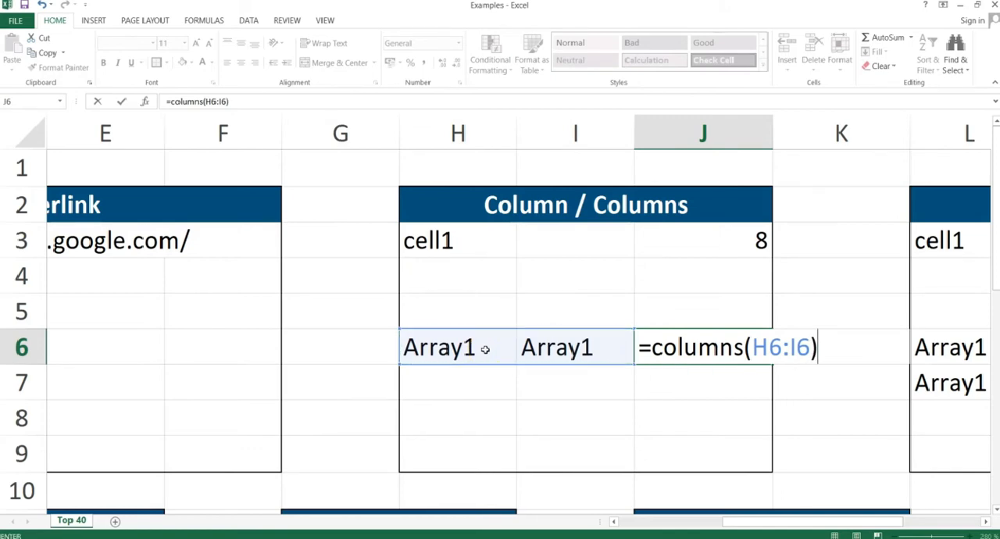
{"action": "key", "text": "Return"}
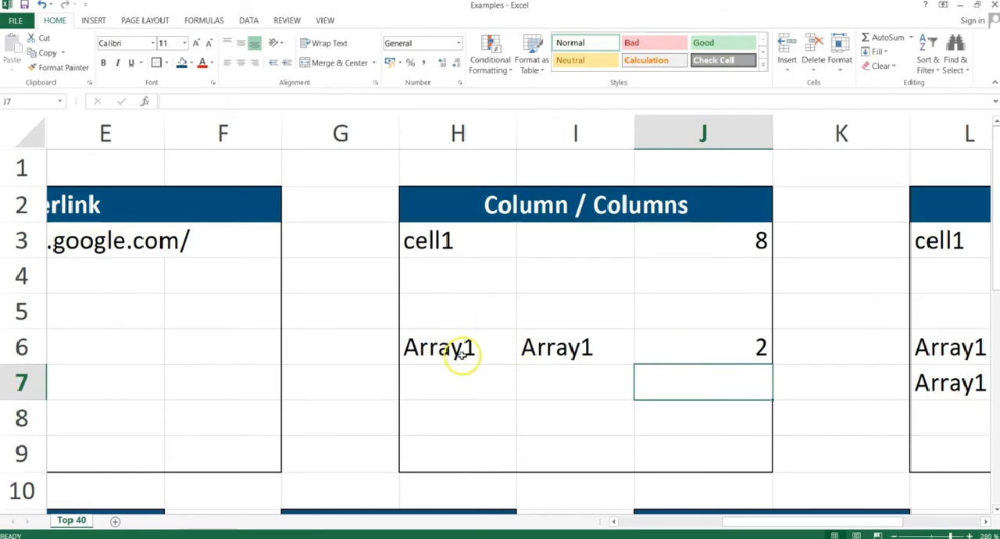
Review the Array1 range H6:I6 and inspect the COLUMNS formula in J6 without changing it.
{"action": "left_click_drag", "start_coordinate": [455, 352], "coordinate": [533, 350]}
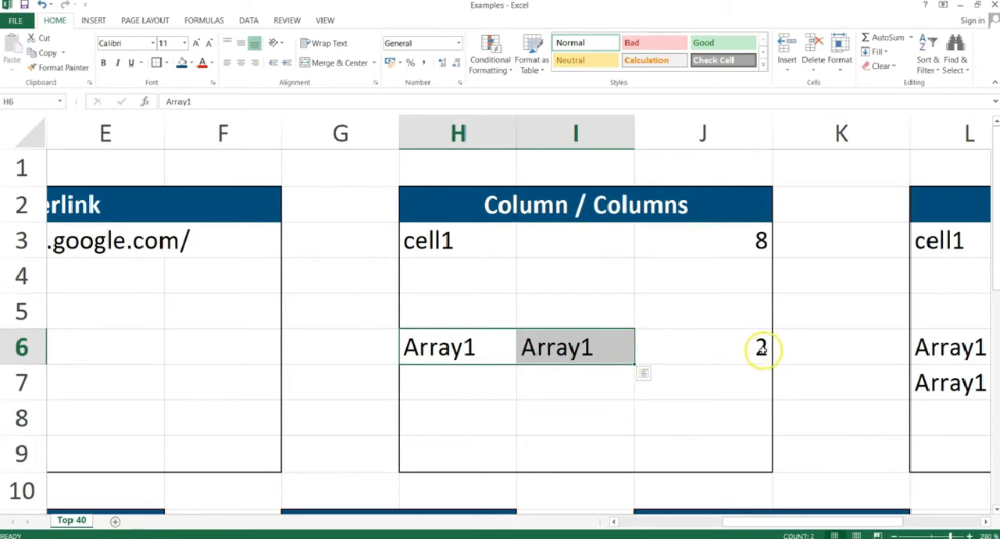
{"action": "double_click", "coordinate": [758, 345]}
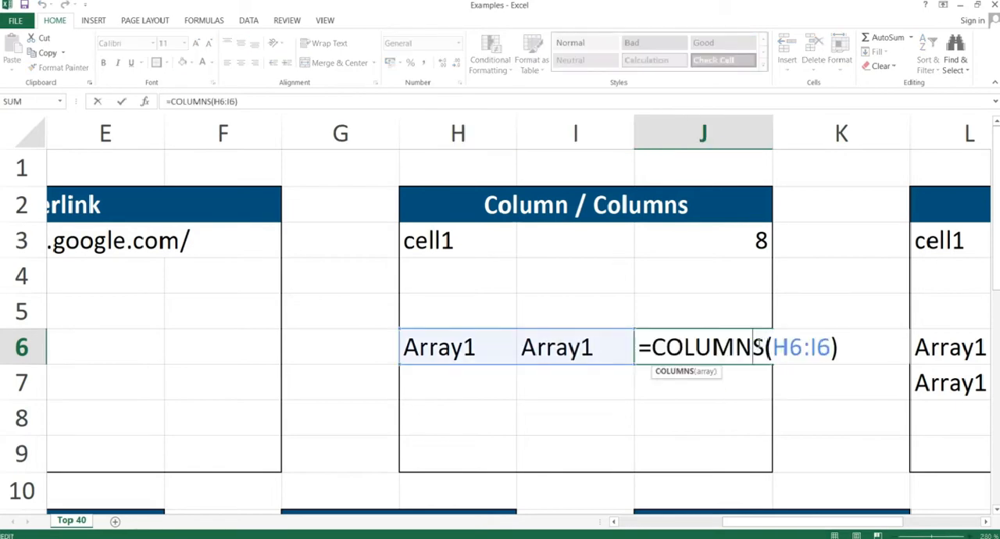
{"action": "key", "text": "Return"}
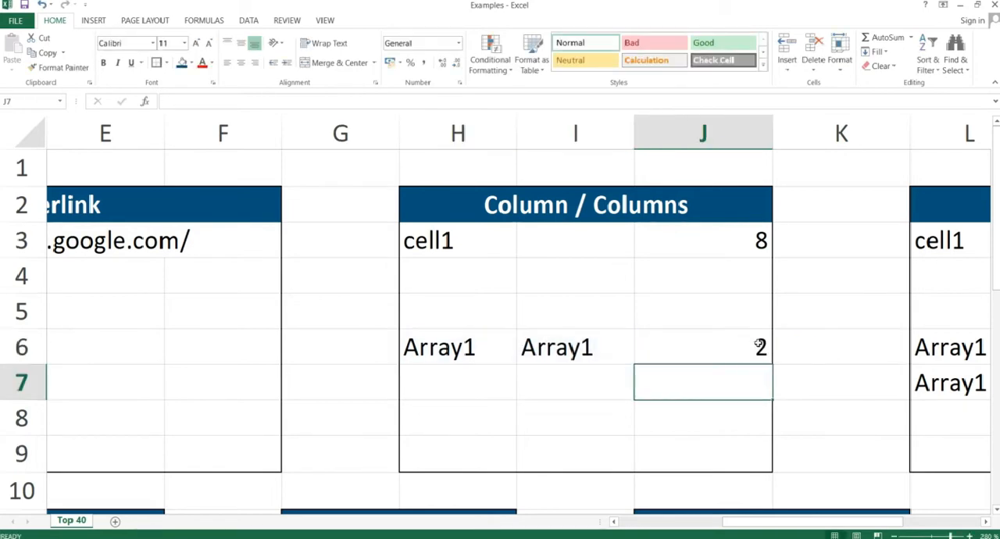
Switch to the PowerPoint slide show and advance to the Row & Rows slide.
{"action": "key", "text": "alt+Tab"}
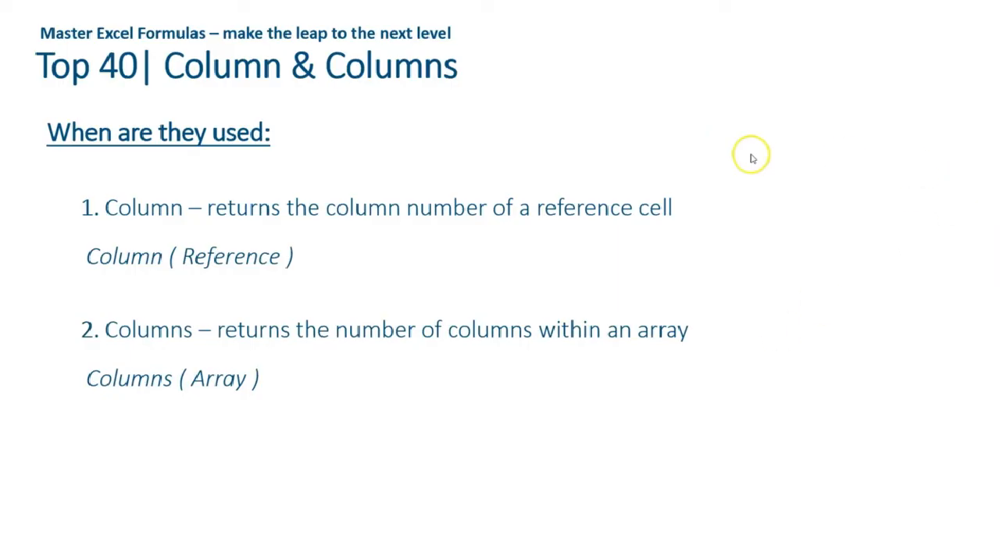
{"action": "left_click", "coordinate": [752, 158]}
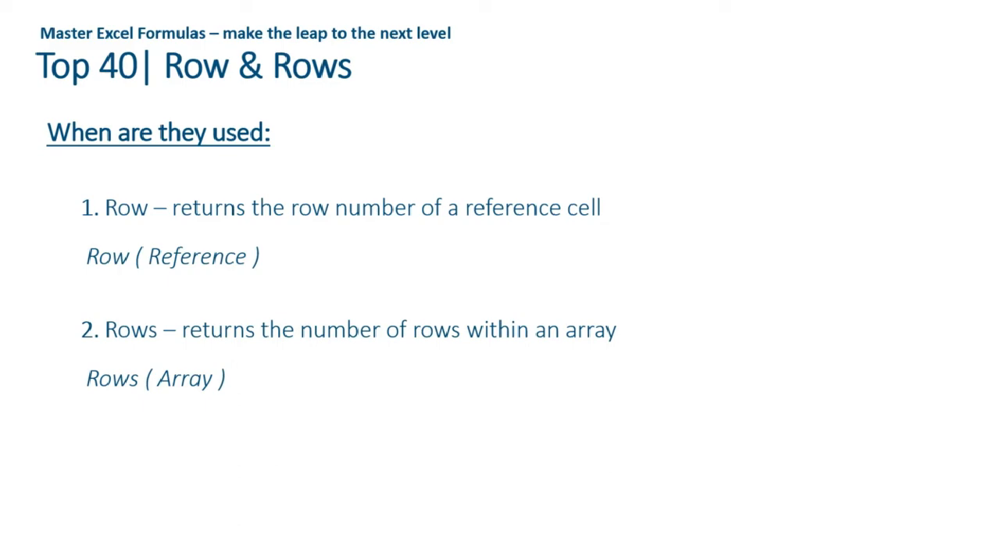
Switch back to the Excel workbook and enter =ROW(L3) in M3 of the Row / Rows block to get cell1's row number.
{"action": "key", "text": "alt+Tab"}
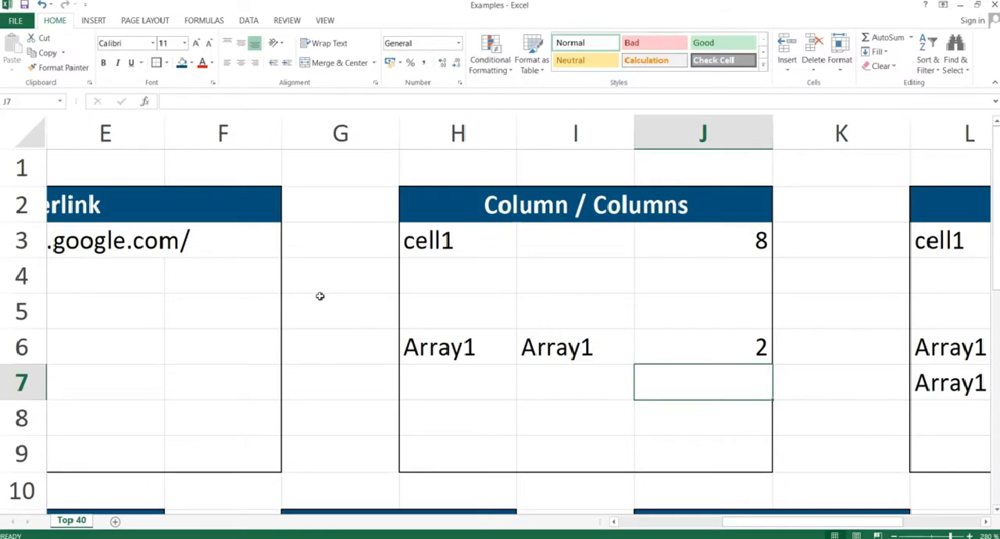
{"action": "left_click", "coordinate": [320, 295]}
{"action": "key", "text": "Right"}
{"action": "key", "text": "Right"}
{"action": "key", "text": "Right"}
{"action": "key", "text": "Right"}
{"action": "key", "text": "Right"}
{"action": "key", "text": "Right"}
{"action": "key", "text": "Right"}
{"action": "key", "text": "Right"}
{"action": "key", "text": "Left"}
{"action": "key", "text": "Left"}
{"action": "key", "text": "Left"}
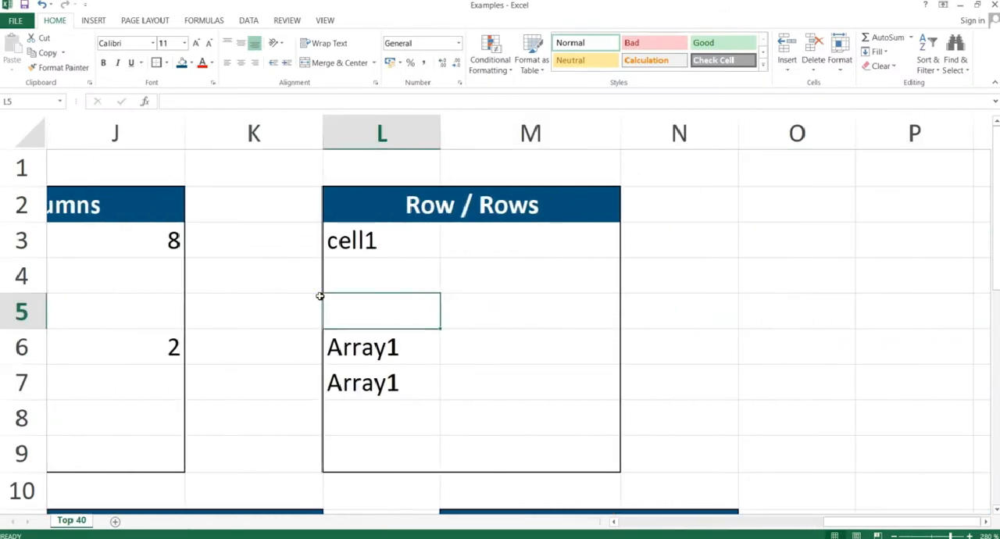
{"action": "left_click", "coordinate": [477, 236]}
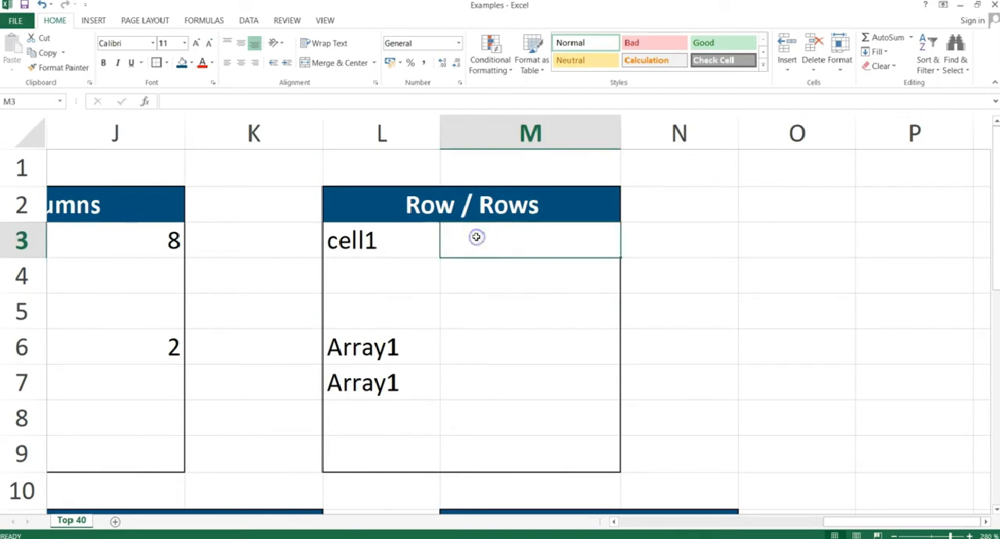
{"action": "type", "text": "=row("}
{"action": "key", "text": "Left"}
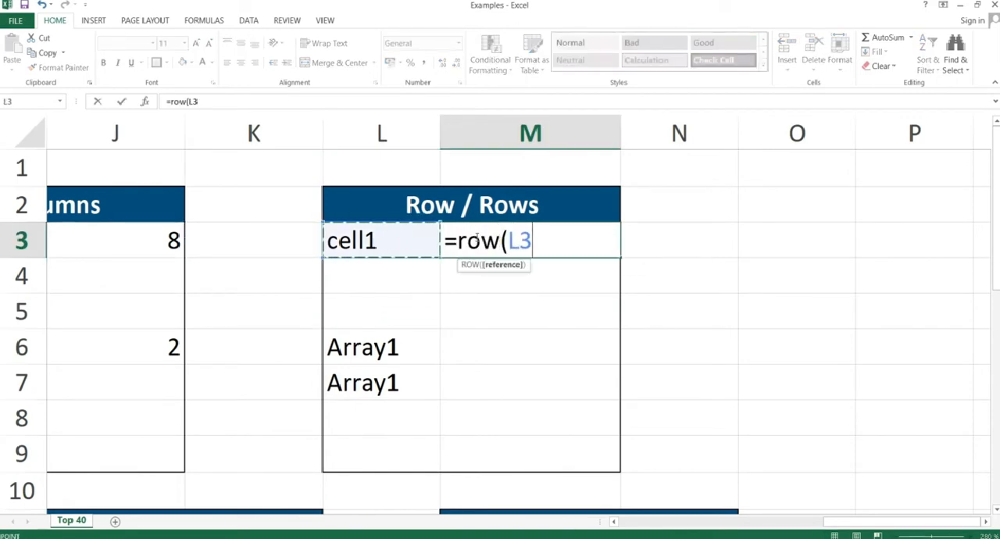
{"action": "type", "text": ")"}
{"action": "key", "text": "Return"}
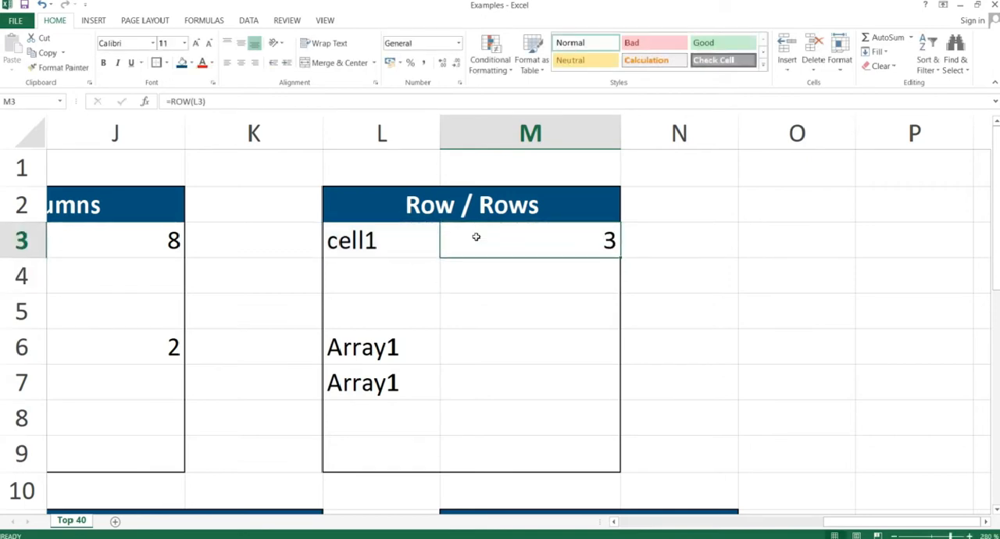
Step down column L from L1 to L3 to count the rows to cell1.
{"action": "left_click", "coordinate": [398, 168]}
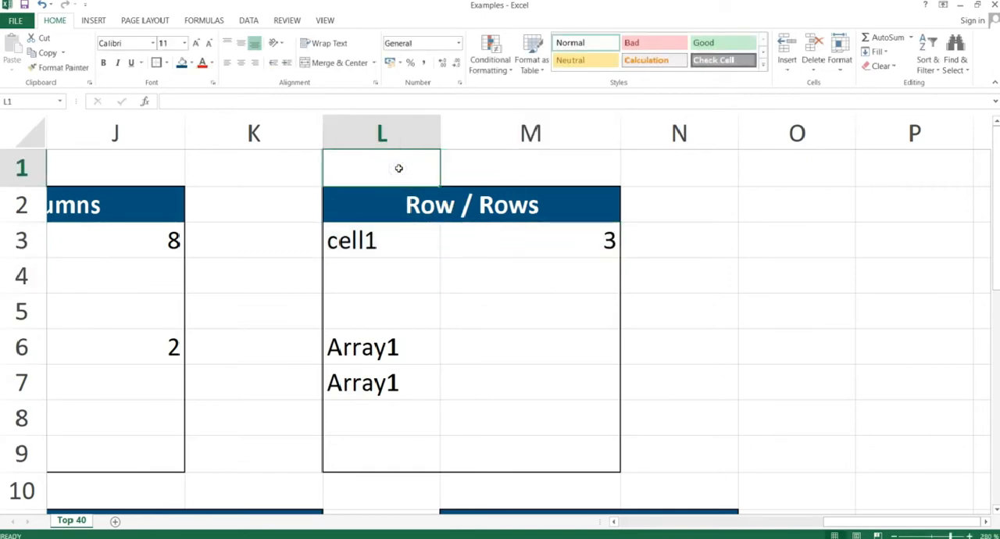
{"action": "key", "text": "Down"}
{"action": "key", "text": "Down"}
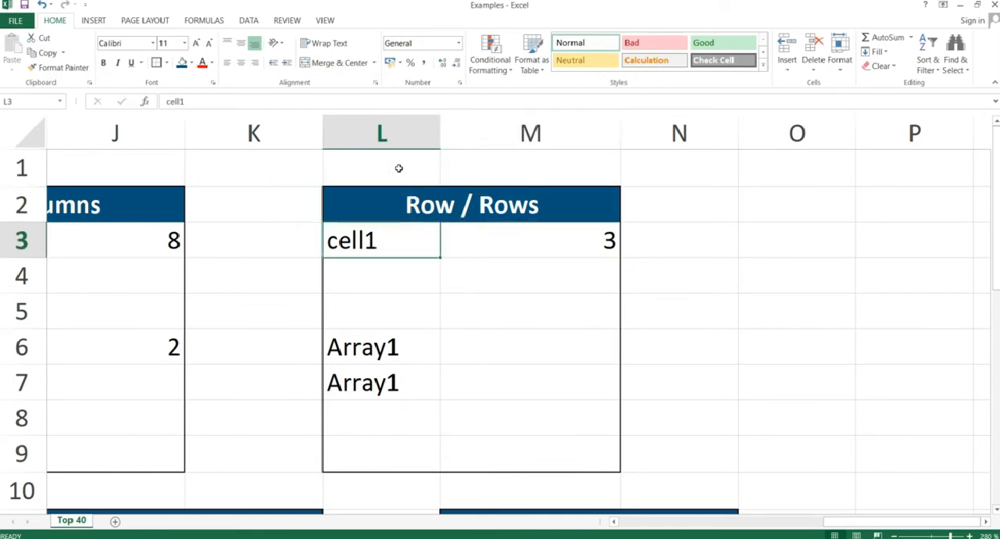
Enter =ROWS(L6:L7) in M6 to count the rows spanned by the Array1 cells, and reselect M6.
{"action": "key", "text": "Right"}
{"action": "key", "text": "Down"}
{"action": "key", "text": "Down"}
{"action": "key", "text": "Down"}
{"action": "key", "text": "F2"}
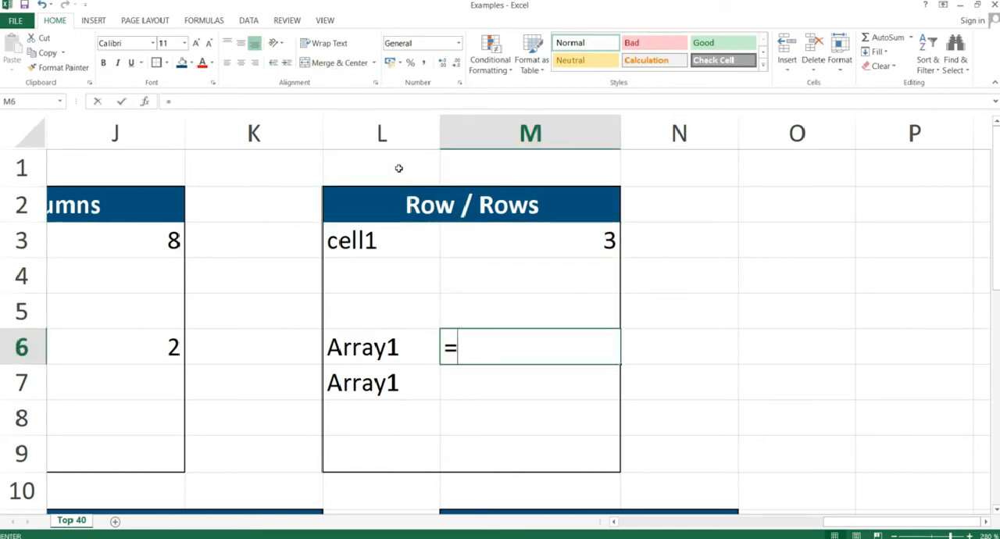
{"action": "type", "text": "=rows("}
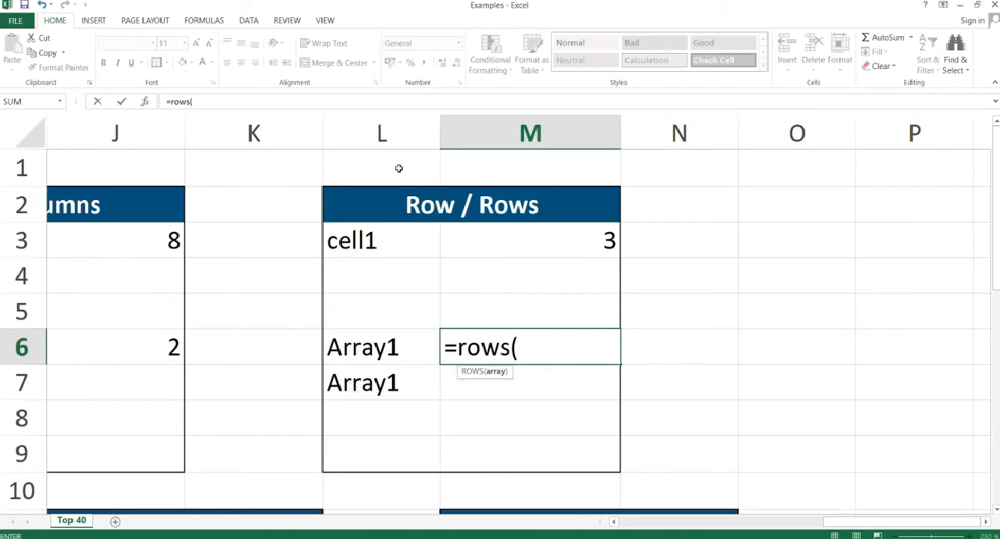
{"action": "left_click_drag", "start_coordinate": [372, 342], "coordinate": [371, 381]}
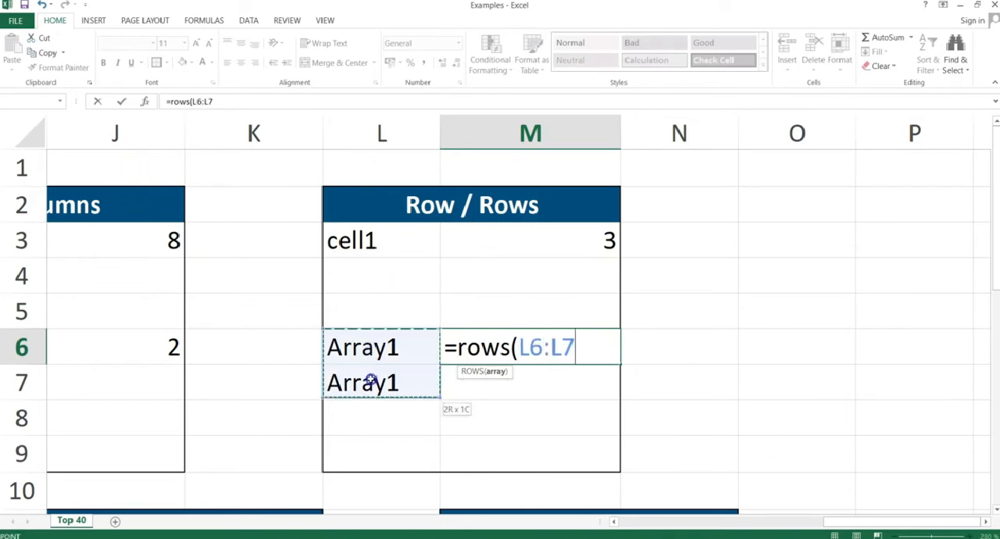
{"action": "type", "text": ")"}
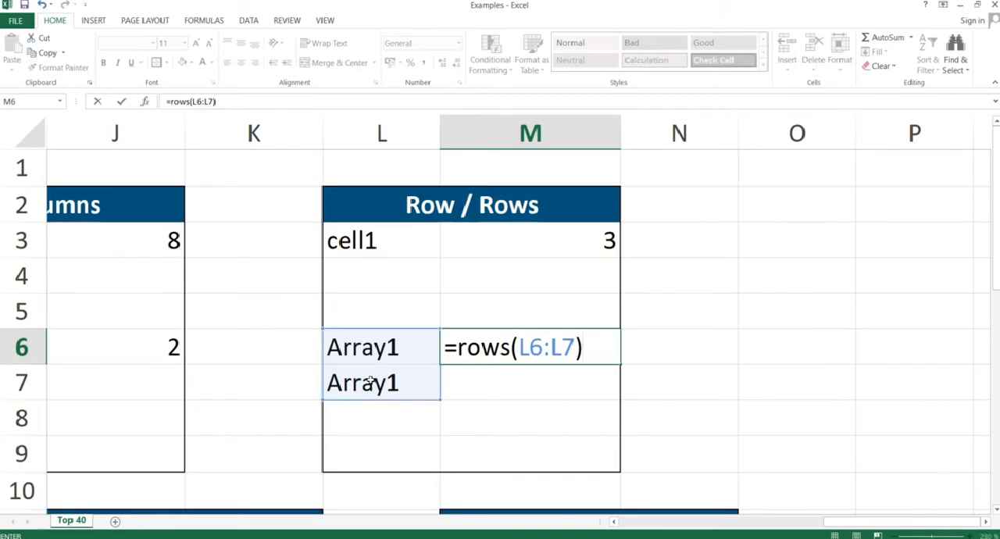
{"action": "key", "text": "Return"}
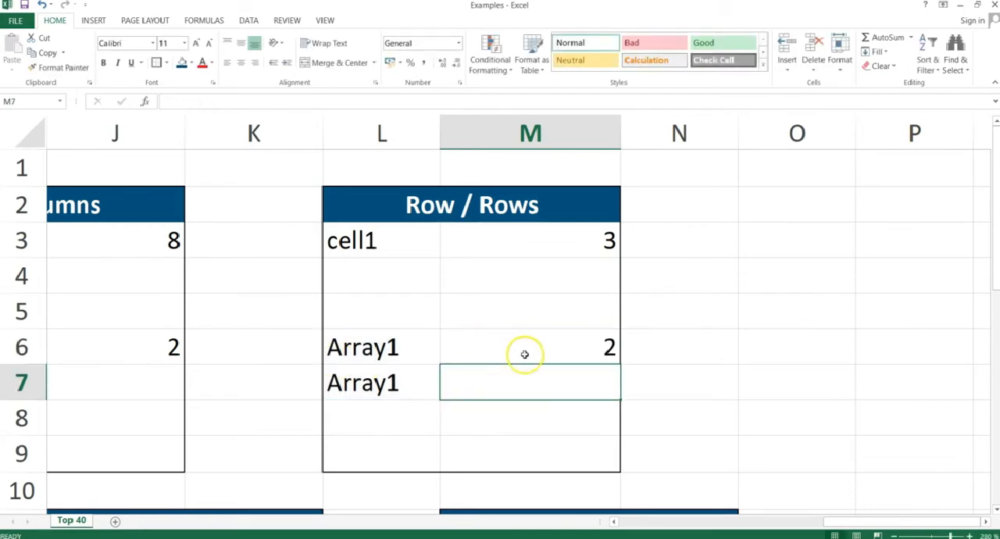
{"action": "left_click", "coordinate": [599, 352]}
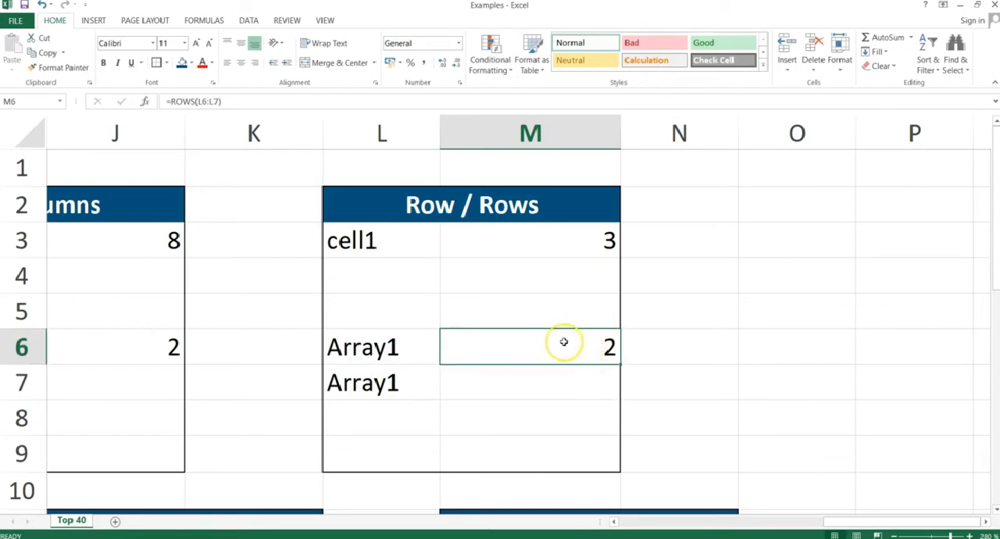
Switch to the PowerPoint slide show and advance to the IsNa & IsErr slide.
{"action": "key", "text": "alt+Tab"}
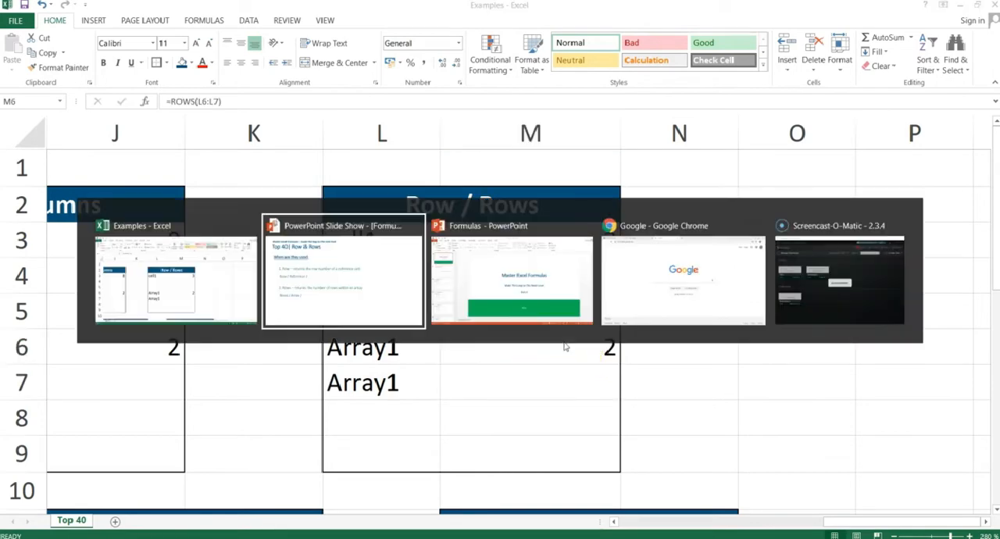
{"action": "key", "text": "Right"}
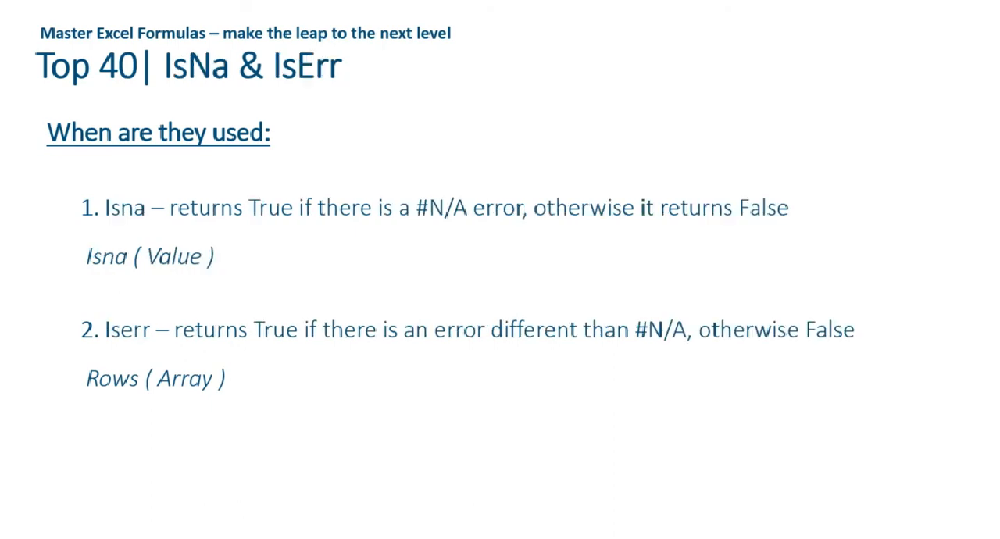
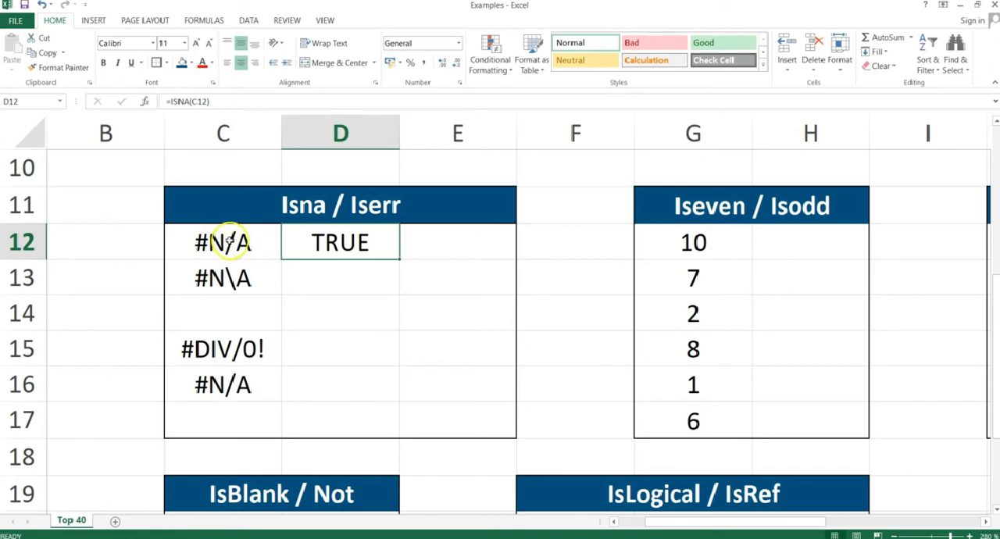
Inspect the backslash in the #N\A entry in C13 of the Isna / Iserr block.
{"action": "double_click", "coordinate": [227, 279]}
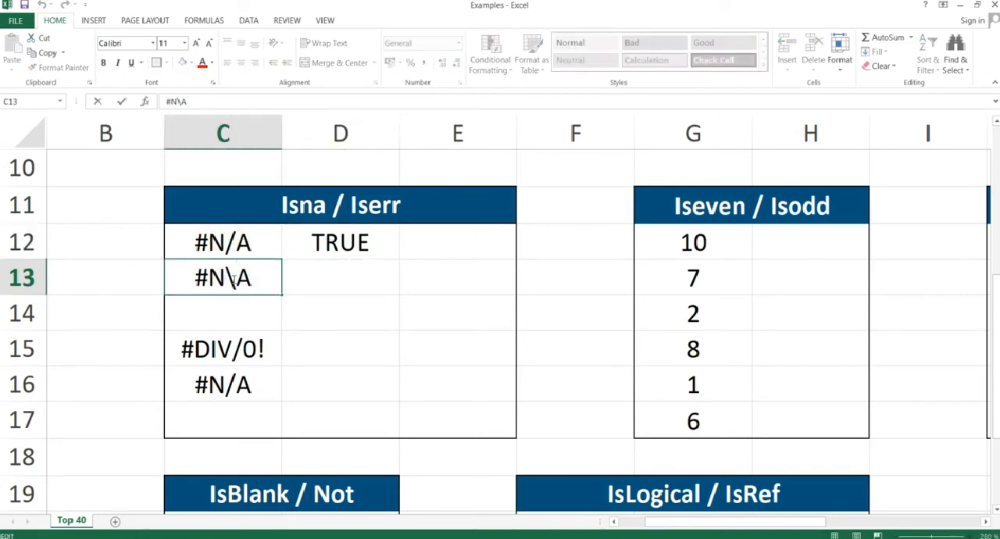
{"action": "left_click", "coordinate": [233, 279]}
{"action": "left_click_drag", "start_coordinate": [233, 279], "coordinate": [228, 279]}
{"action": "key", "text": "Escape"}
Enter =ISNA(C13) in D13 to test whether the #N\A text is an #N/A error.
{"action": "key", "text": "Right"}
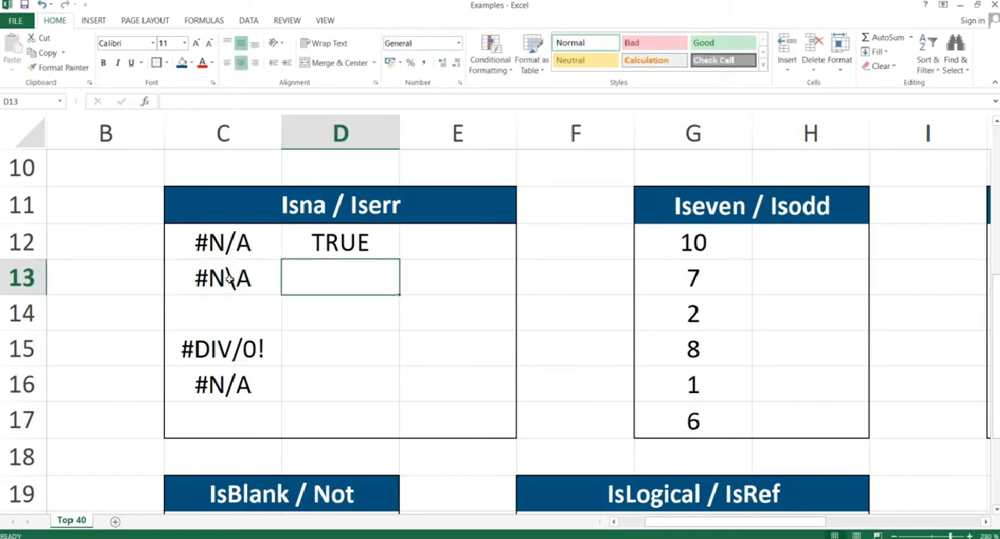
{"action": "type", "text": "=isna("}
{"action": "left_click", "coordinate": [228, 279]}
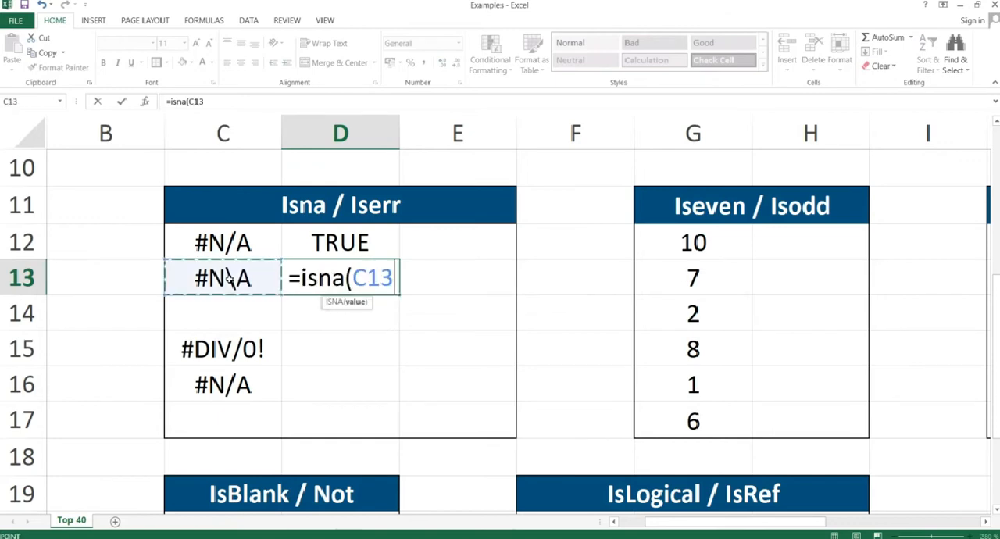
{"action": "type", "text": ")"}
{"action": "key", "text": "Return"}
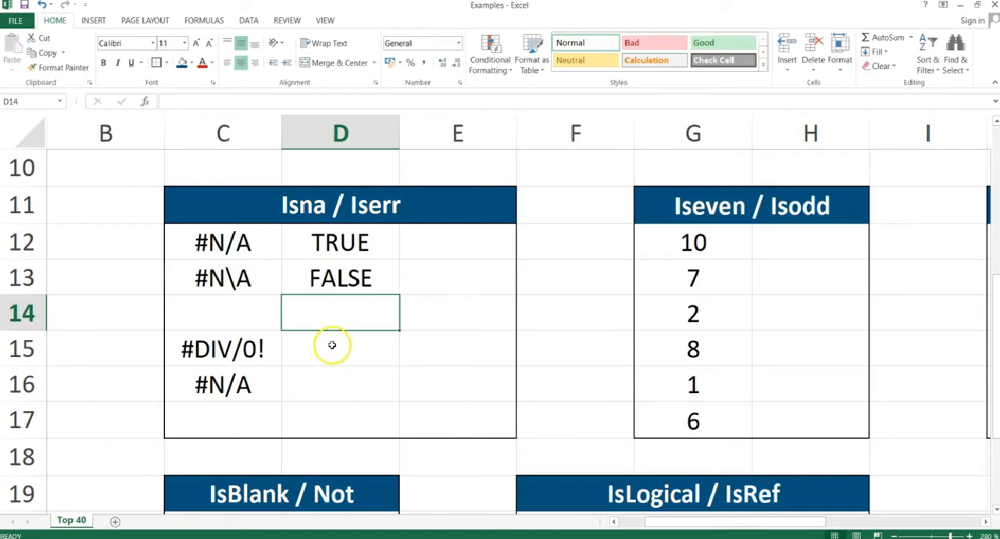
Enter =ISERR(C15) in D15 to test the #DIV/0! error, and reselect D15.
{"action": "left_click", "coordinate": [333, 345]}
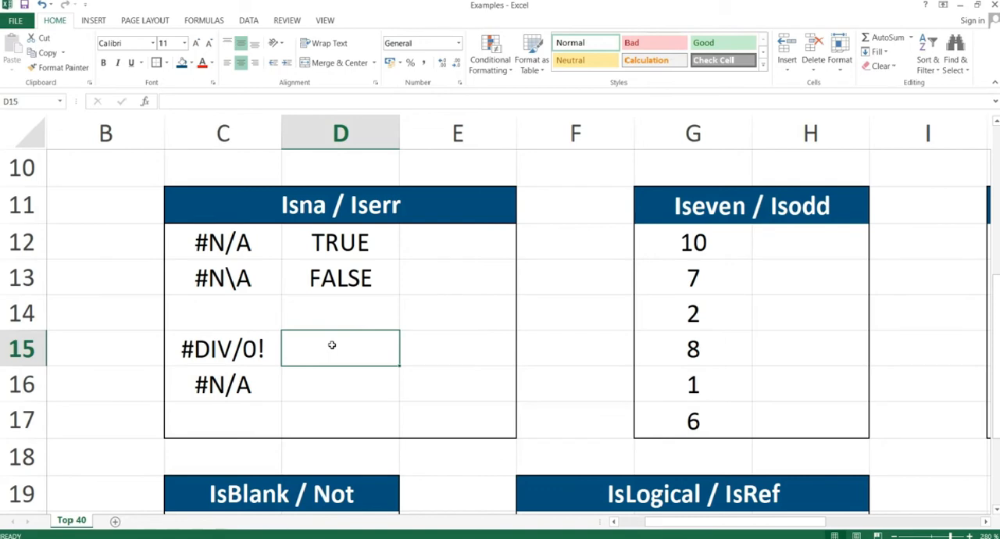
{"action": "type", "text": "=isd"}
{"action": "key", "text": "BackSpace"}
{"action": "type", "text": "s"}
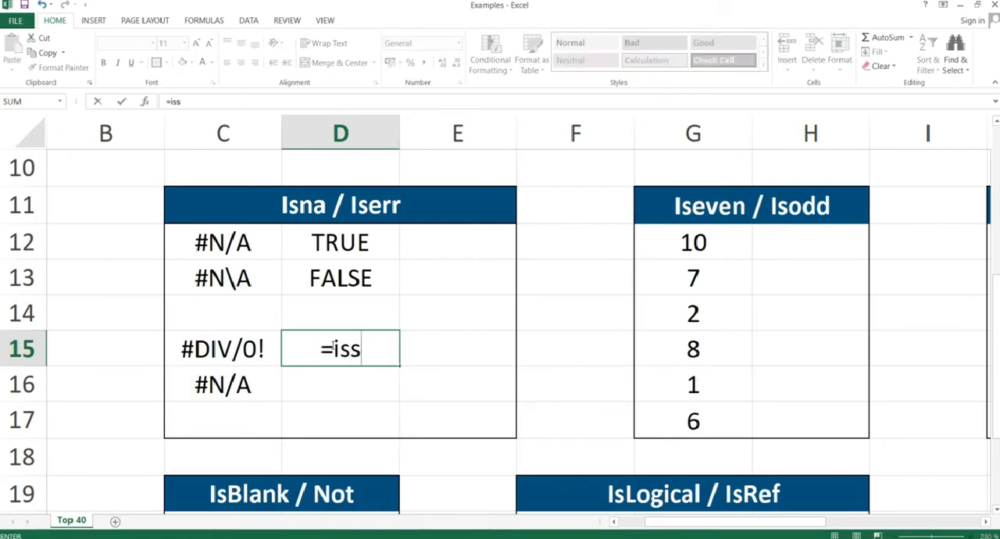
{"action": "type", "text": "er"}
{"action": "key", "text": "BackSpace"}
{"action": "key", "text": "BackSpace"}
{"action": "key", "text": "BackSpace"}
{"action": "type", "text": "err"}
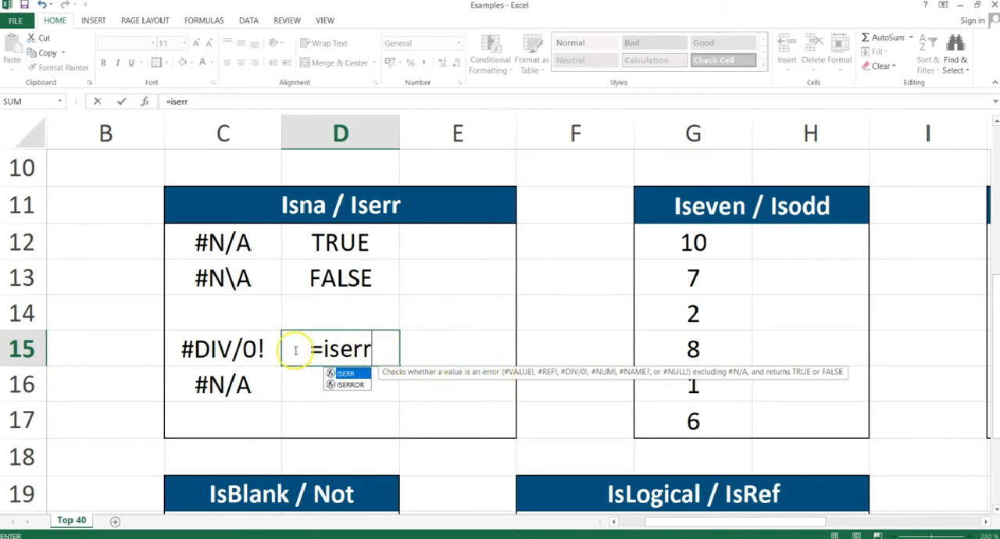
{"action": "type", "text": "("}
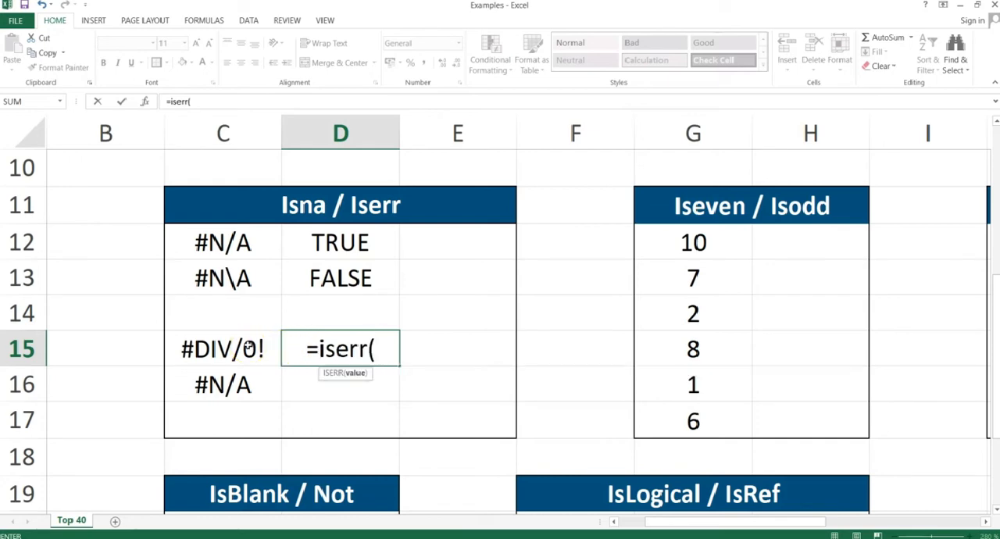
{"action": "left_click", "coordinate": [248, 346]}
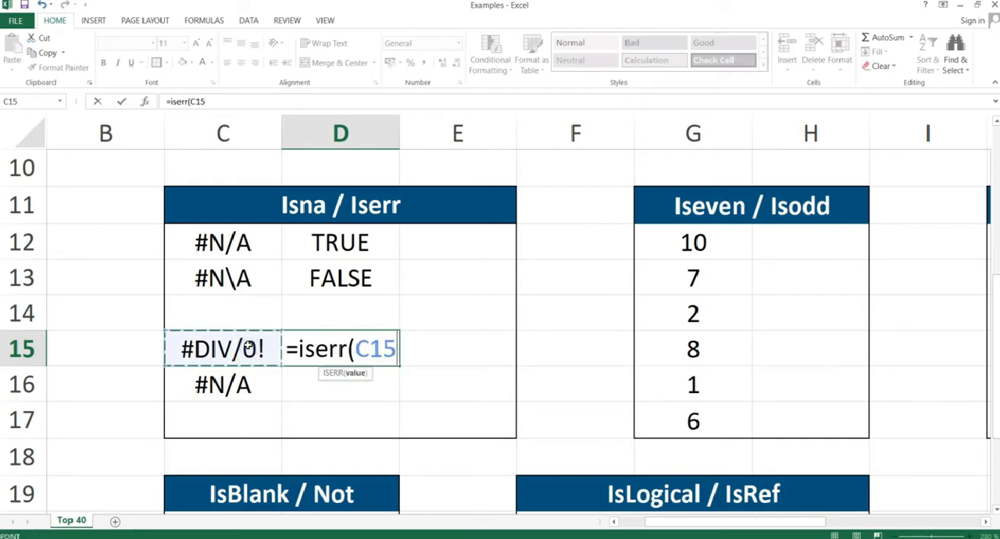
{"action": "type", "text": ")"}
{"action": "key", "text": "Return"}
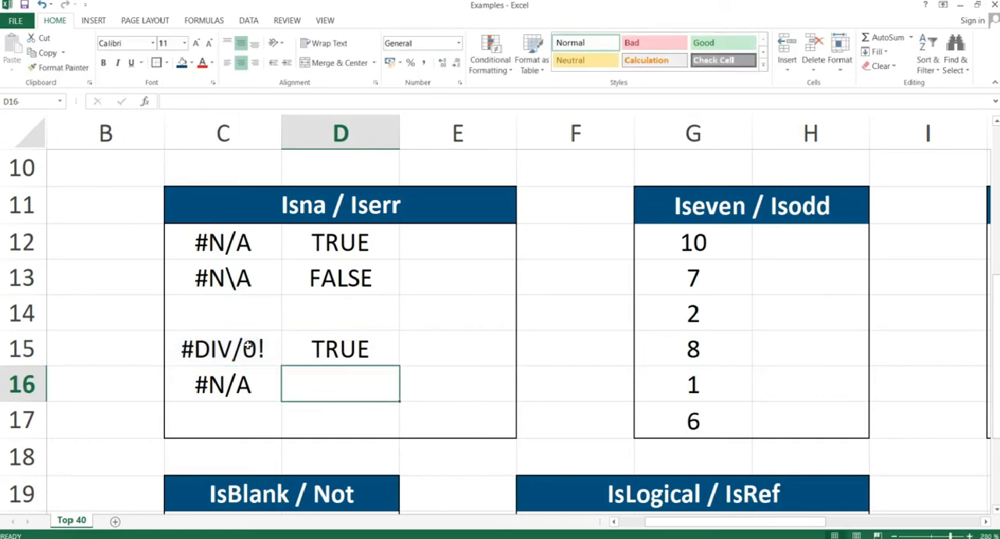
{"action": "left_click", "coordinate": [307, 350]}
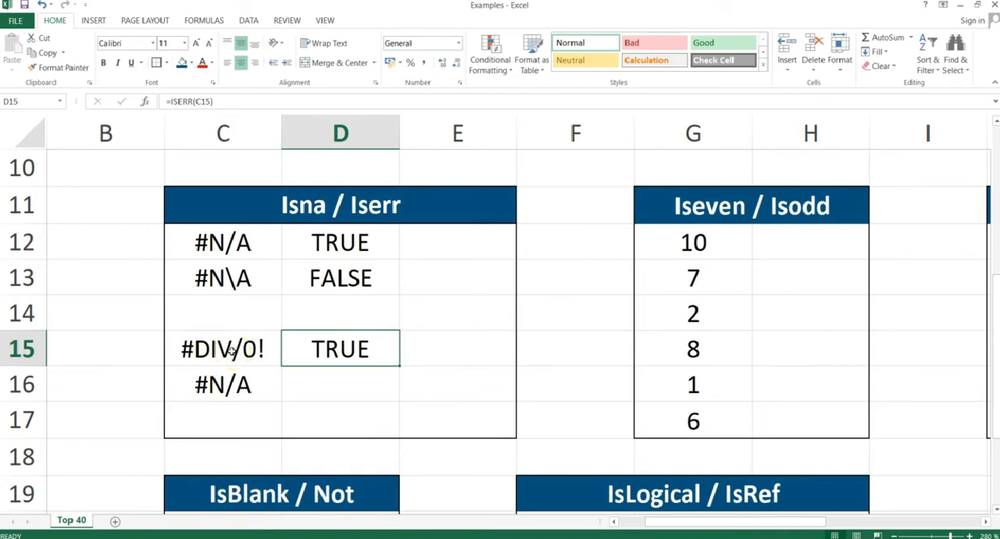
Enter =ISERR(C16) in D16 to test the #N/A error, and reselect D16.
{"action": "left_click", "coordinate": [330, 376]}
{"action": "type", "text": "="}
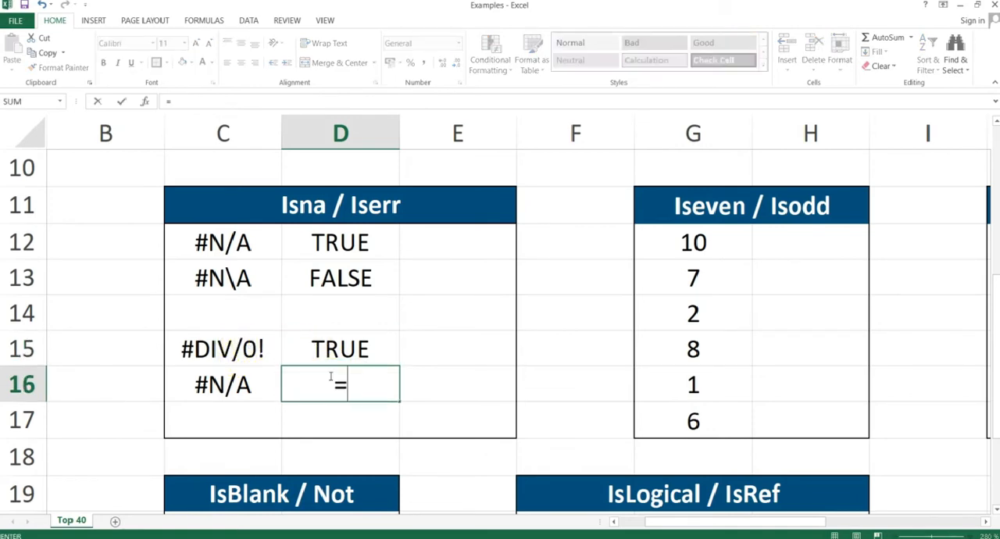
{"action": "type", "text": "iserr("}
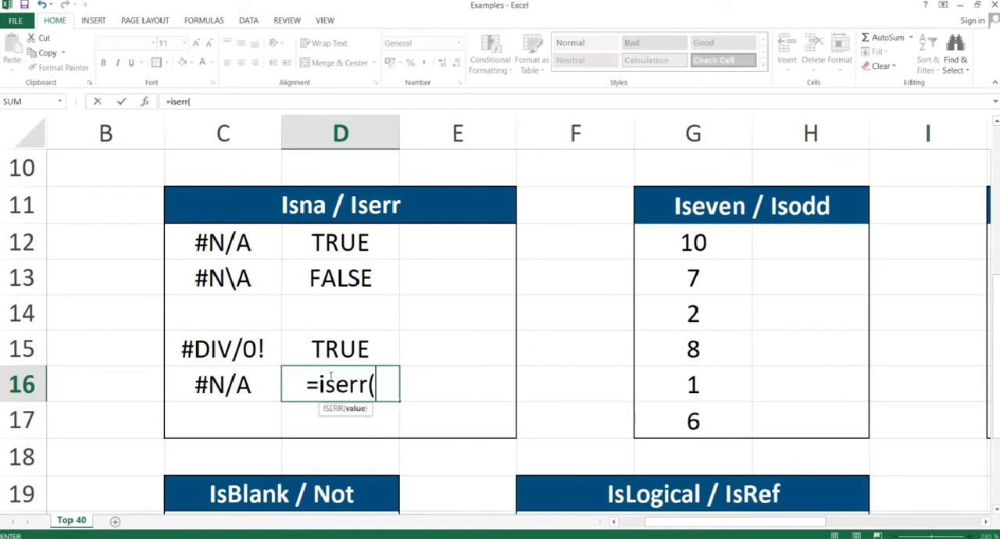
{"action": "key", "text": "Left"}
{"action": "type", "text": ")"}
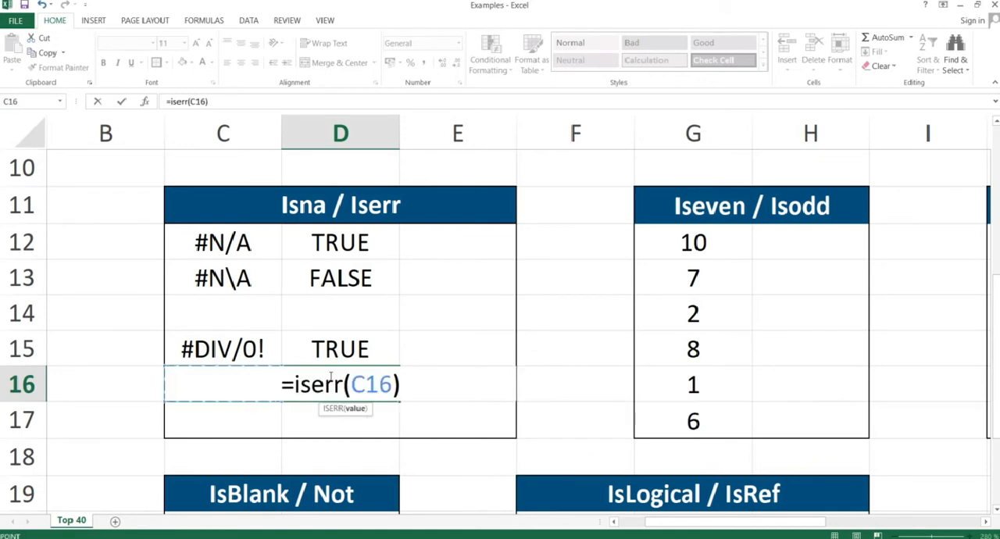
{"action": "key", "text": "Return"}
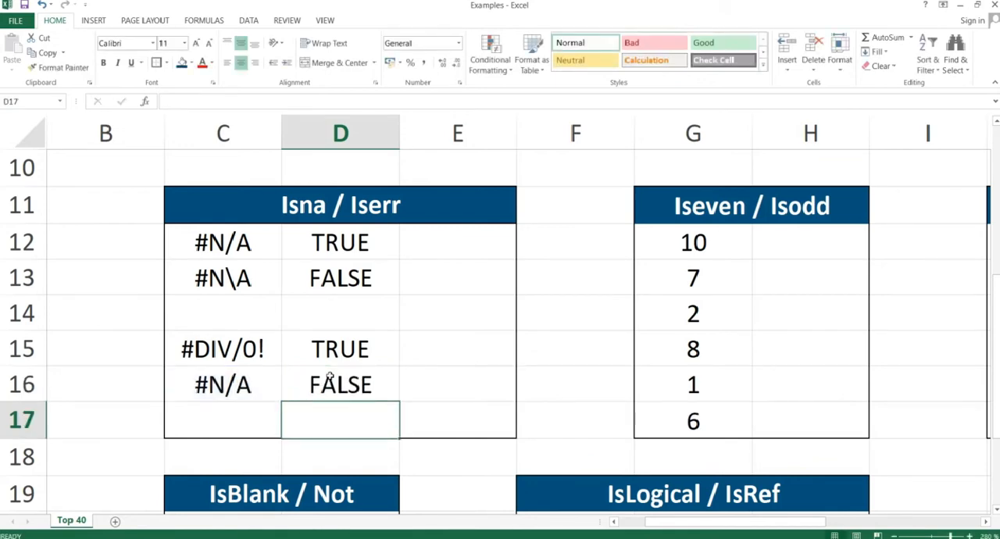
{"action": "left_click", "coordinate": [322, 381]}
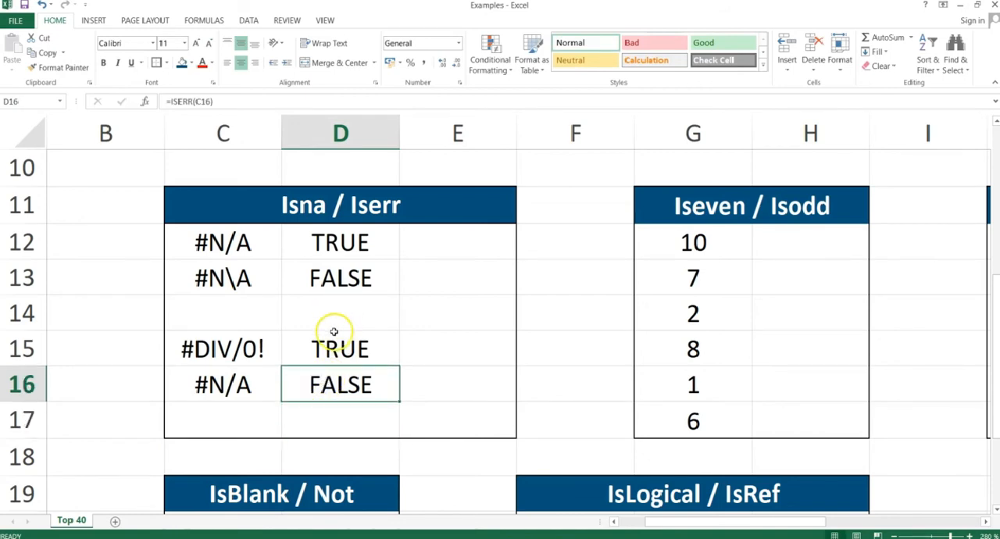
Switch to the PowerPoint slide show and advance to the IsEven & IsOdd slide.
{"action": "key", "text": "alt+Tab"}
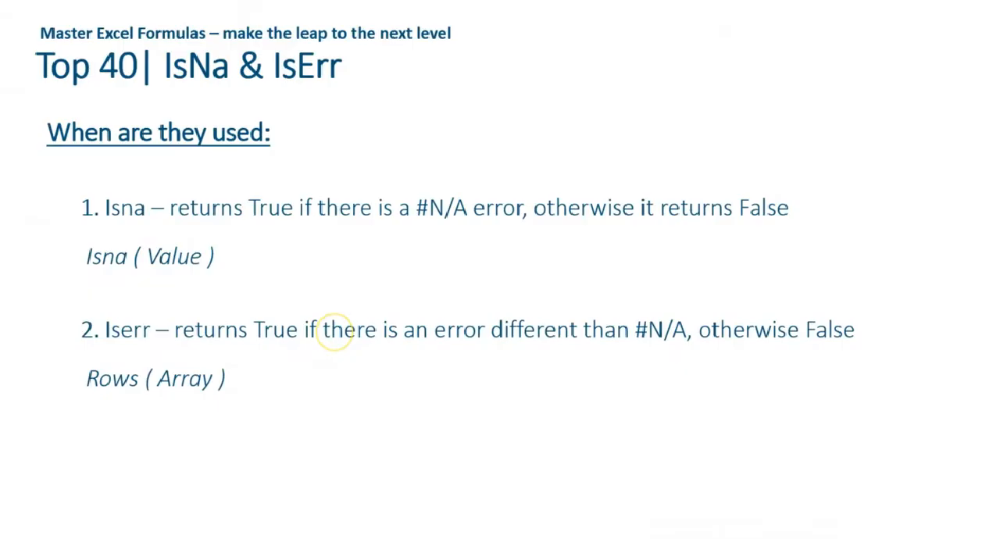
{"action": "key", "text": "Right"}
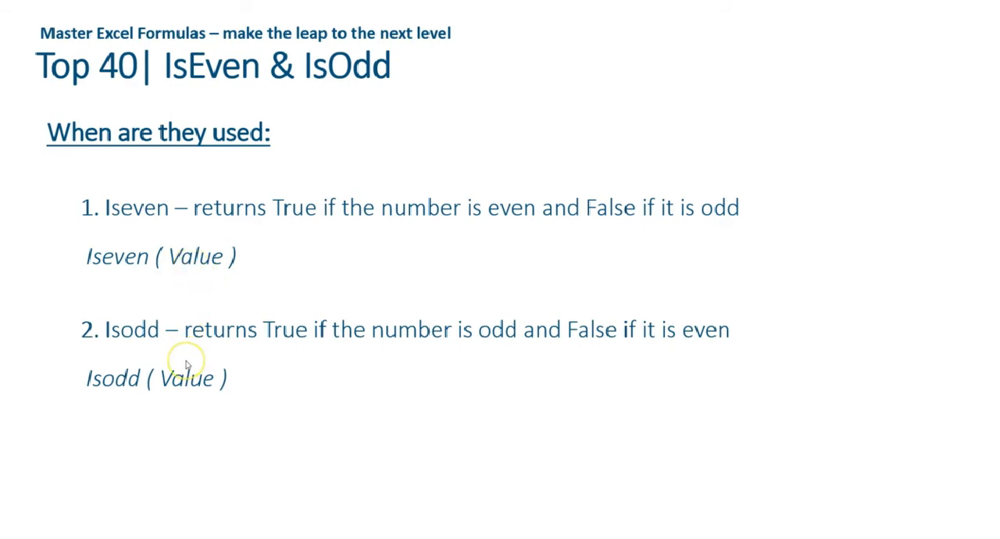
Switch back to the Excel workbook and select the numbers in G12:G17 of the Iseven / Isodd block.
{"action": "key", "text": "alt+Tab"}
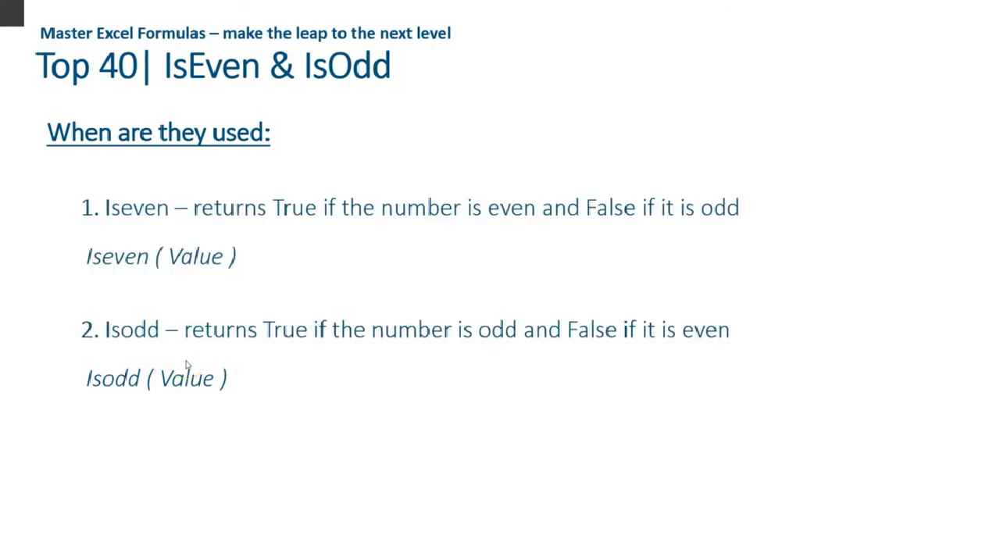
{"action": "key", "text": "Right"}
{"action": "key", "text": "Right"}
{"action": "key", "text": "Right"}
{"action": "key", "text": "Left"}
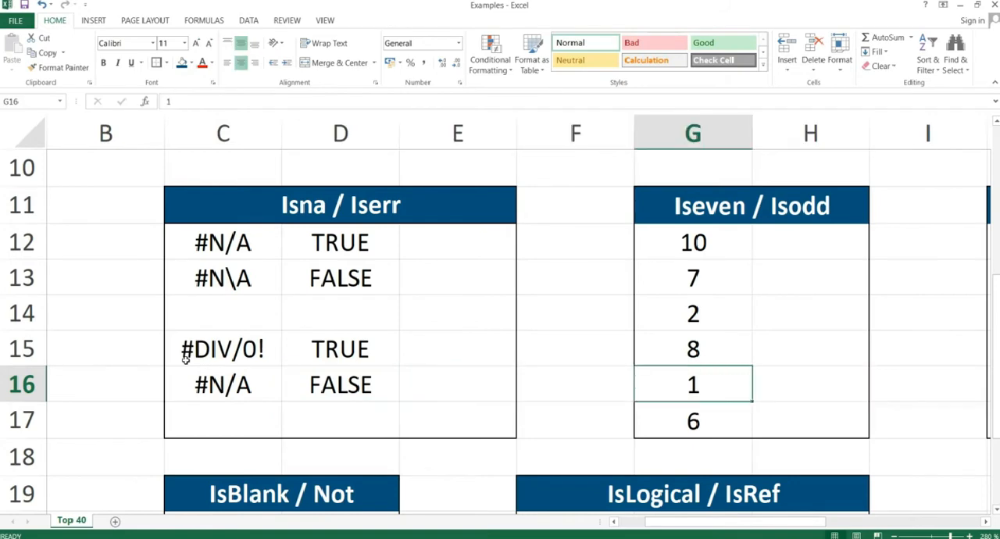
{"action": "key", "text": "Up"}
{"action": "key", "text": "Up"}
{"action": "key", "text": "Up"}
{"action": "key", "text": "Up"}
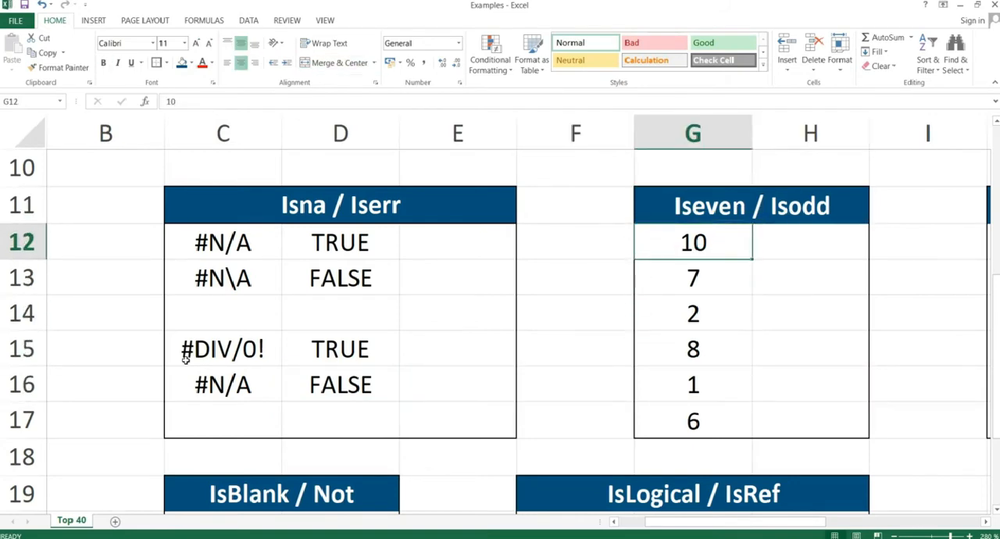
{"action": "key", "text": "Up"}
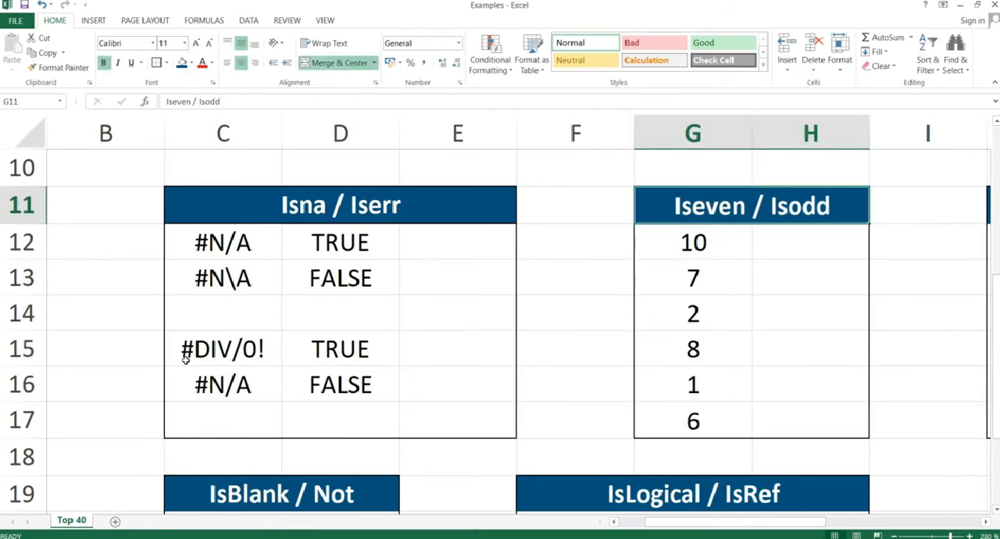
{"action": "key", "text": "shift+Down"}
{"action": "key", "text": "shift+Down"}
{"action": "key", "text": "shift+Down"}
{"action": "key", "text": "shift+Down"}
{"action": "key", "text": "shift+Down"}
{"action": "key", "text": "shift+Down"}
{"action": "key", "text": "Up"}
{"action": "key", "text": "Down"}
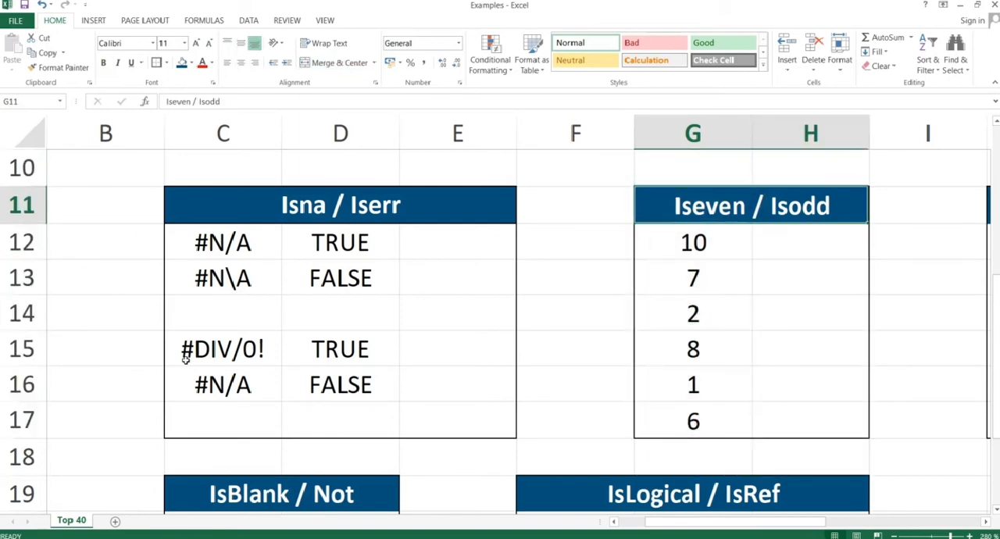
{"action": "key", "text": "Down"}
{"action": "key", "text": "shift+Down"}
{"action": "key", "text": "shift+Down"}
{"action": "key", "text": "shift+Down"}
{"action": "key", "text": "shift+Down"}
{"action": "key", "text": "shift+Down"}
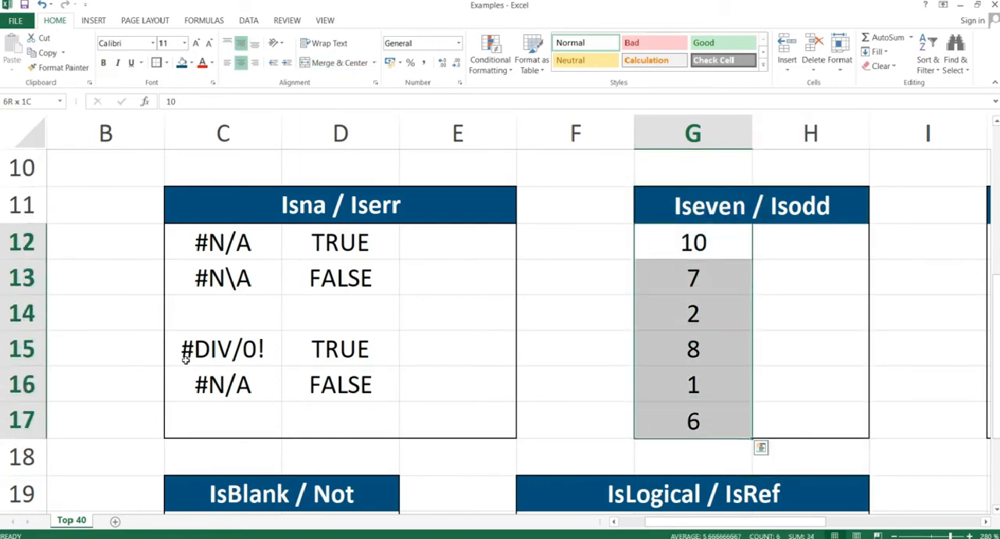
Enter =ISEVEN(G12) in H12 to test whether the first number is even.
{"action": "key", "text": "Right"}
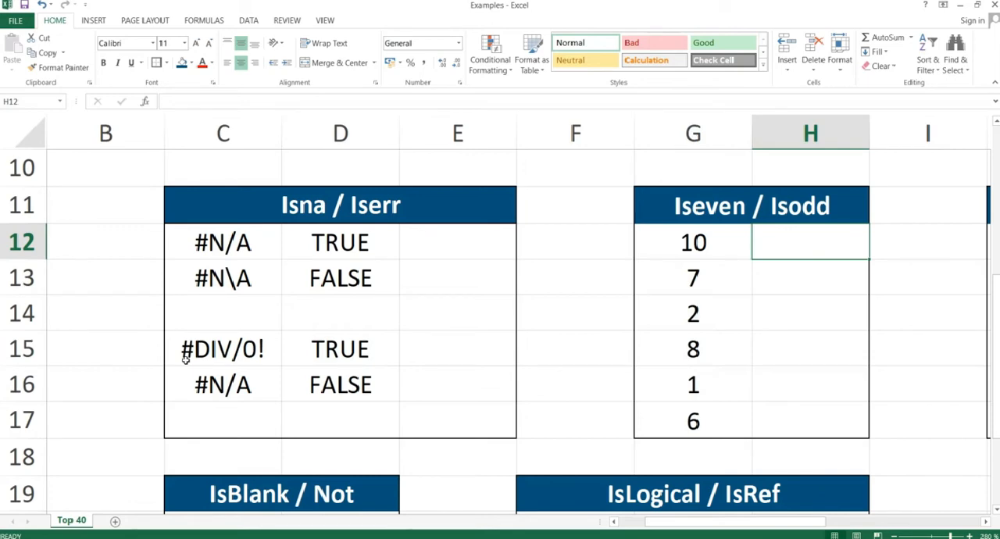
{"action": "type", "text": "=is"}
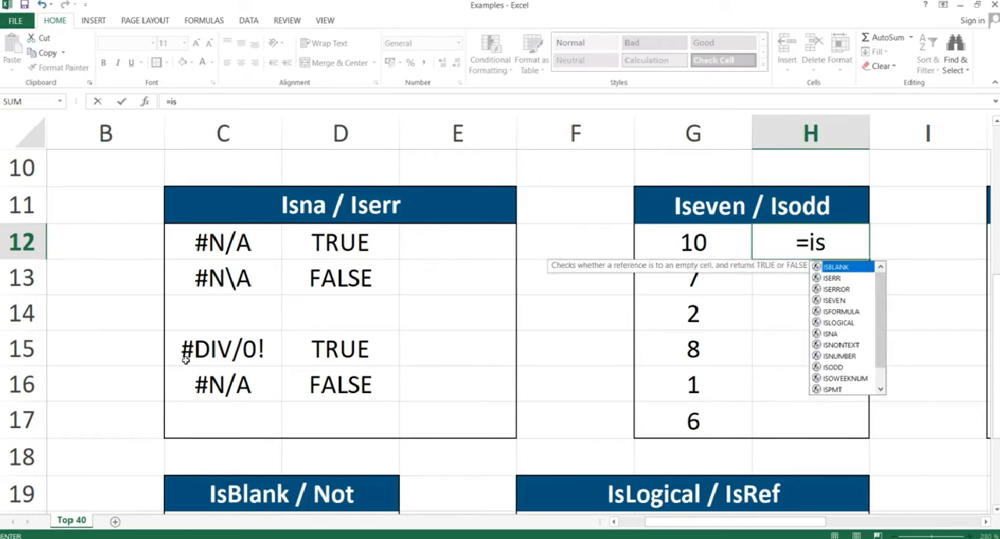
{"action": "type", "text": "even("}
{"action": "key", "text": "Left"}
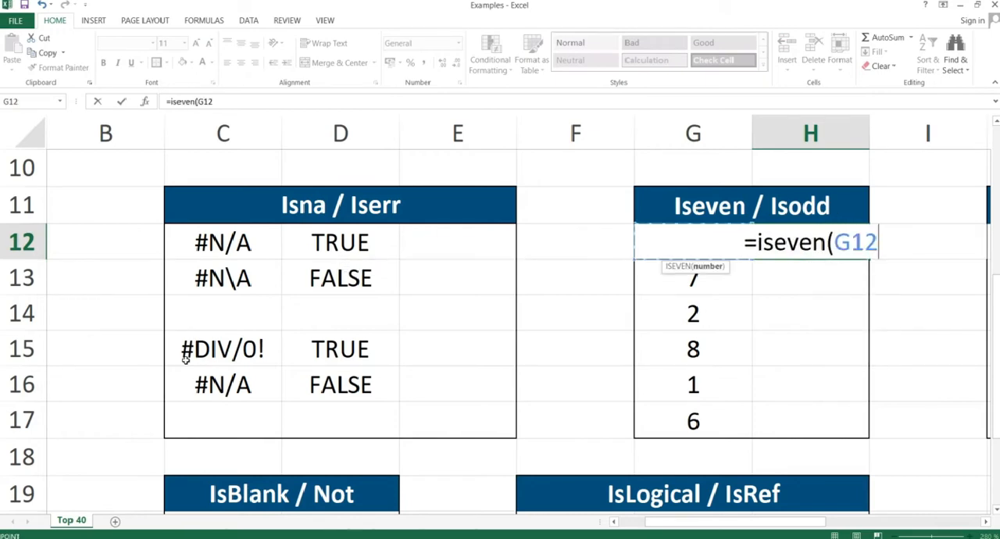
{"action": "type", "text": ")"}
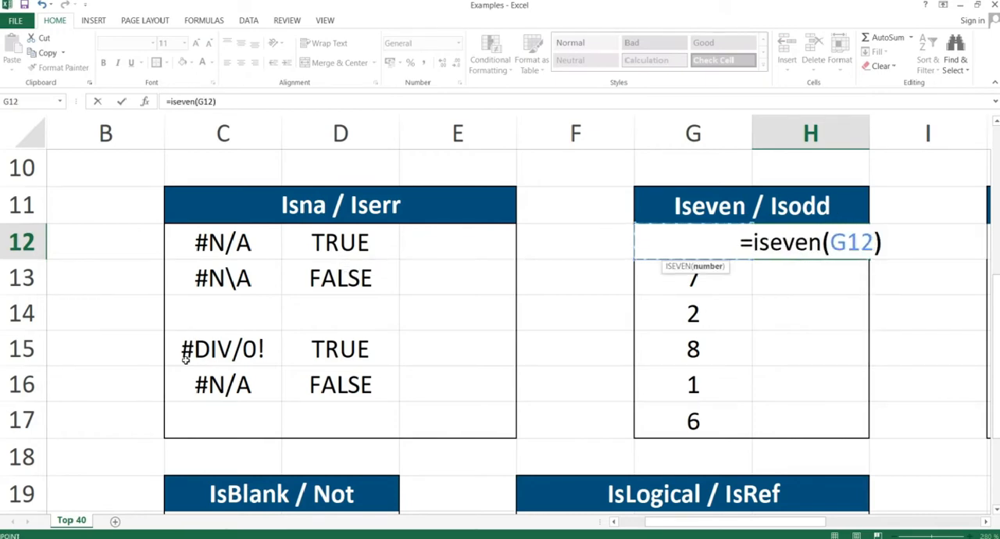
{"action": "key", "text": "Return"}
Copy the ISEVEN formula in H12 and paste it as formulas only into H12:H17.
{"action": "key", "text": "Up"}
{"action": "key", "text": "ctrl+c"}
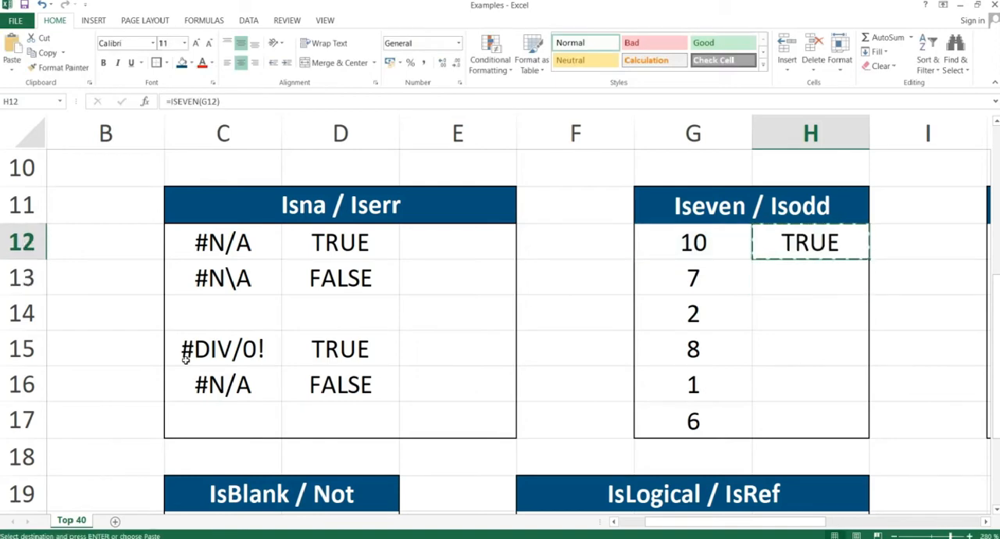
{"action": "key", "text": "shift+Down"}
{"action": "key", "text": "shift+Down"}
{"action": "key", "text": "shift+Down"}
{"action": "key", "text": "shift+Down"}
{"action": "key", "text": "shift+Down"}
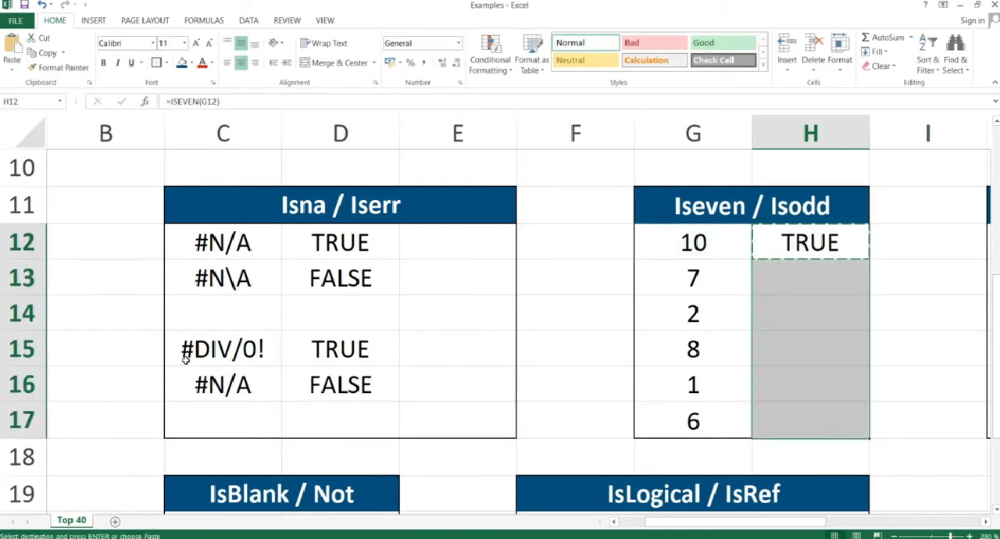
{"action": "key", "text": "ctrl+alt+v"}
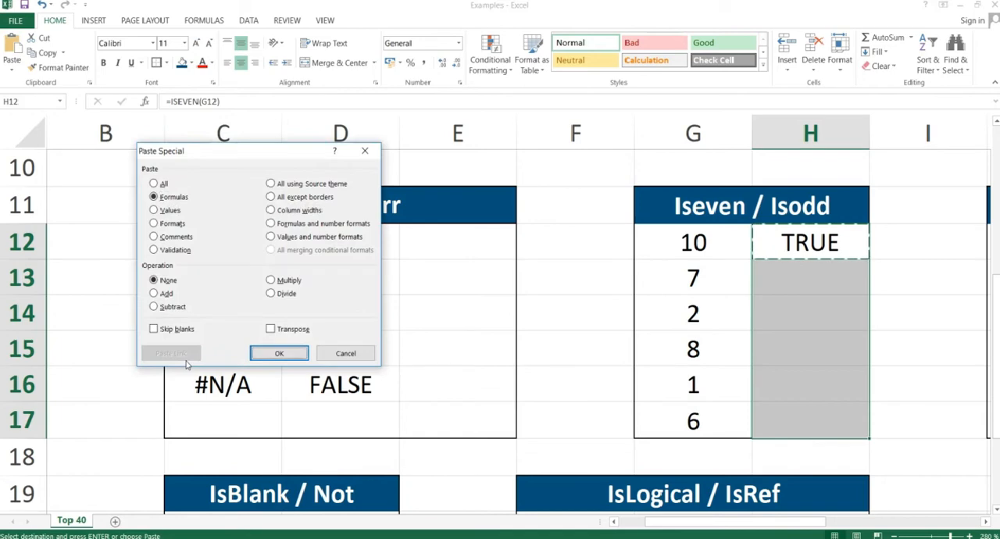
{"action": "key", "text": "Return"}
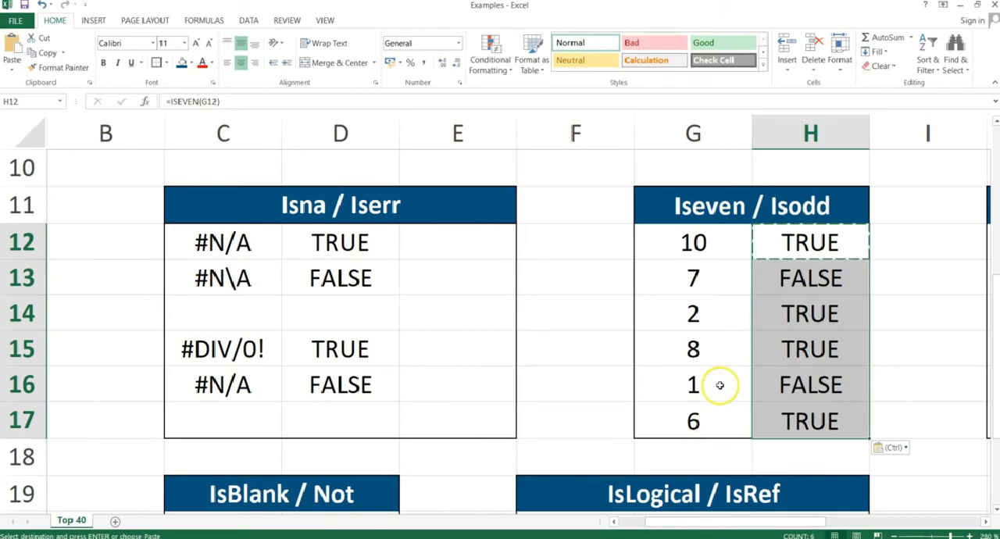
Review the ISEVEN formula in H12 and clear the formulas from H12:H17.
{"action": "double_click", "coordinate": [794, 250]}
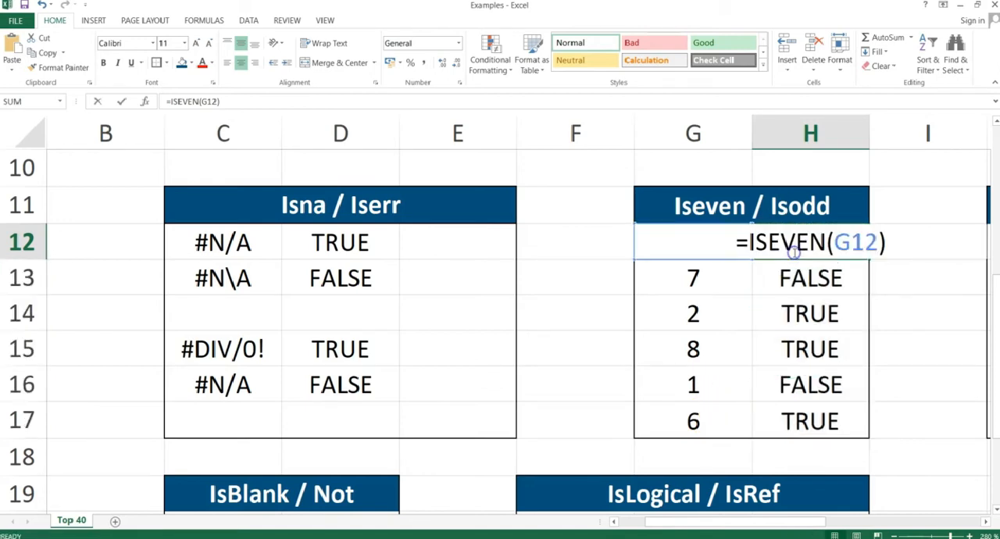
{"action": "key", "text": "Return"}
{"action": "key", "text": "Up"}
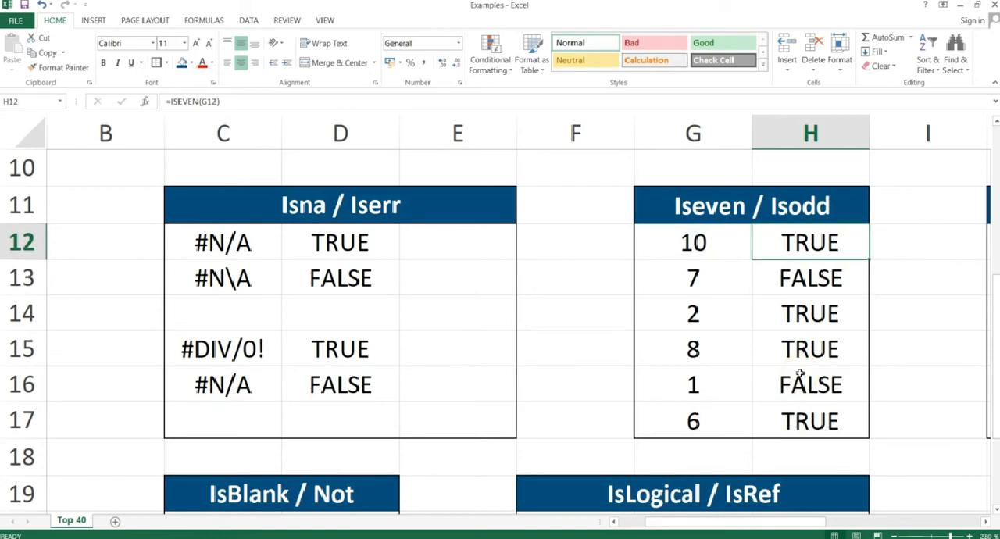
{"action": "key", "text": "shift+Down"}
{"action": "key", "text": "shift+Down"}
{"action": "key", "text": "shift+Down"}
{"action": "key", "text": "shift+Down"}
{"action": "key", "text": "shift+Down"}
{"action": "key", "text": "Delete"}
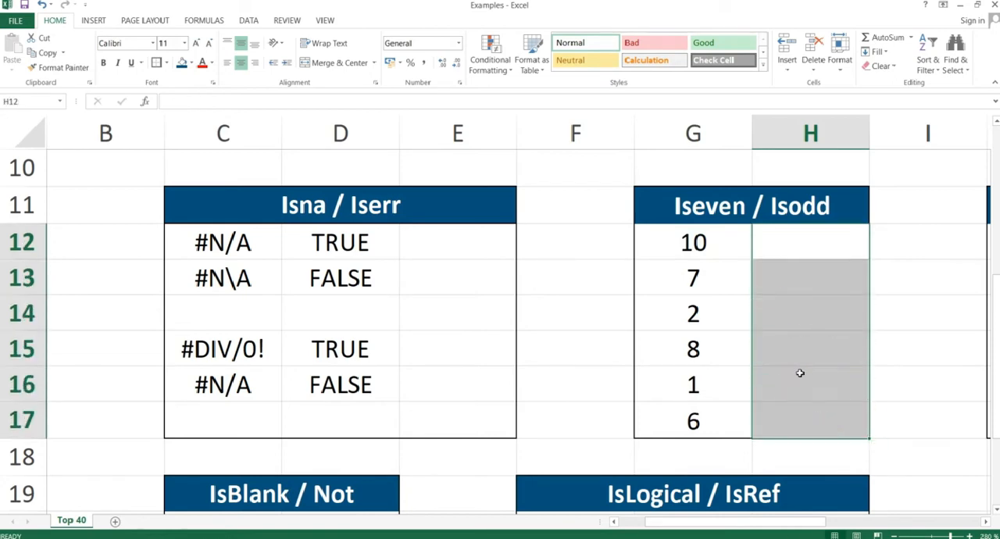
Enter =ISODD(G12) in H12 to test whether the first number is odd.
{"action": "left_click", "coordinate": [794, 250]}
{"action": "type", "text": "=isod"}
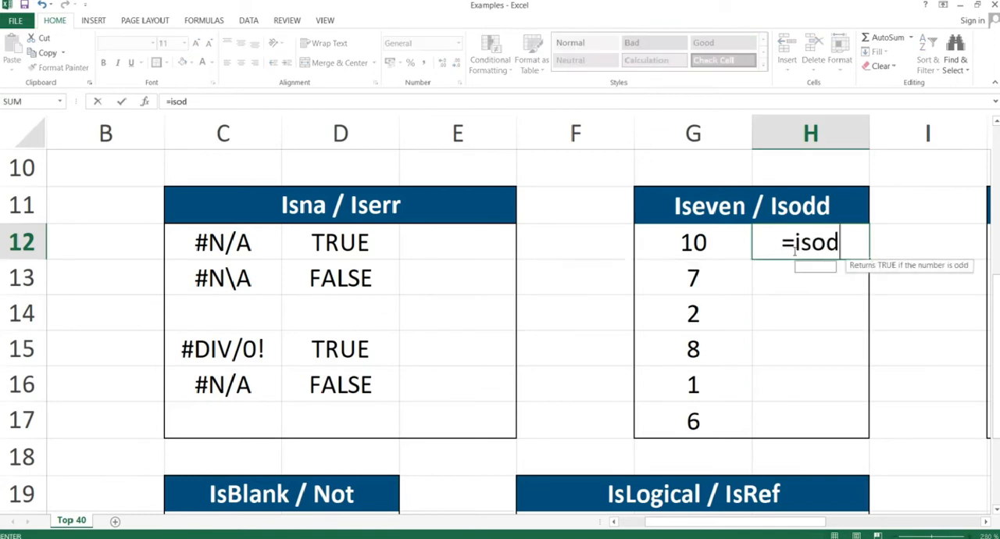
{"action": "type", "text": "d("}
{"action": "key", "text": "Left"}
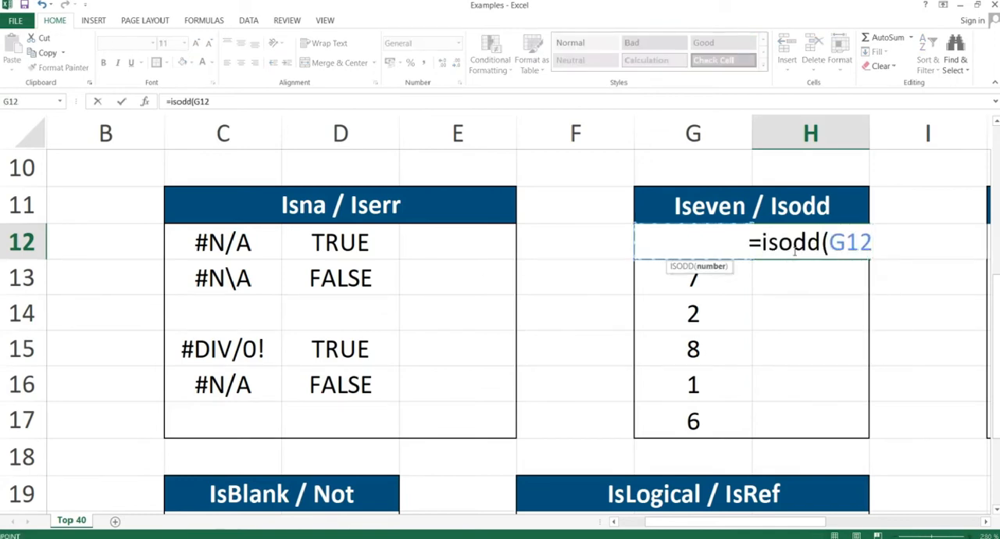
{"action": "key", "text": "Return"}
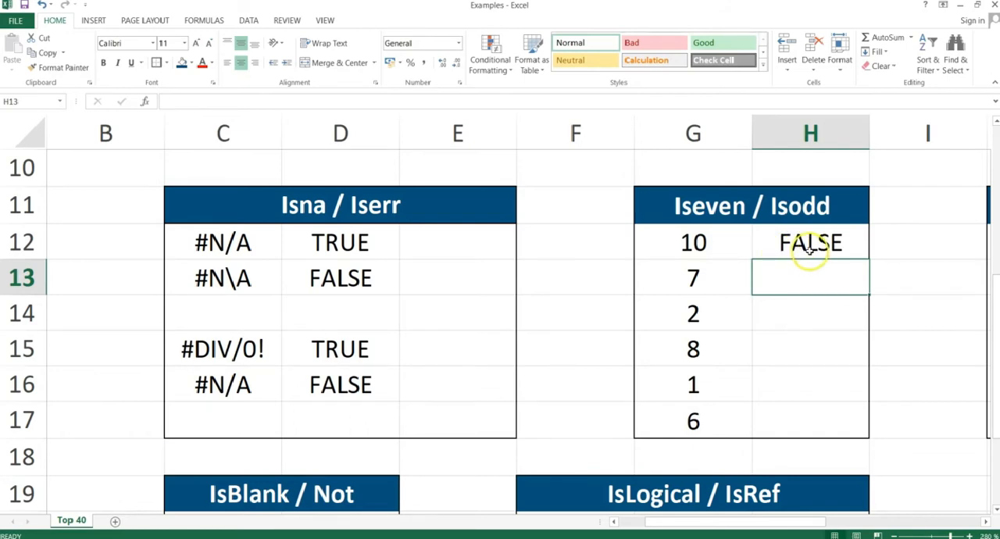
Copy the ISODD formula in H12 and paste it as formulas only into H12:H17.
{"action": "left_click", "coordinate": [798, 246]}
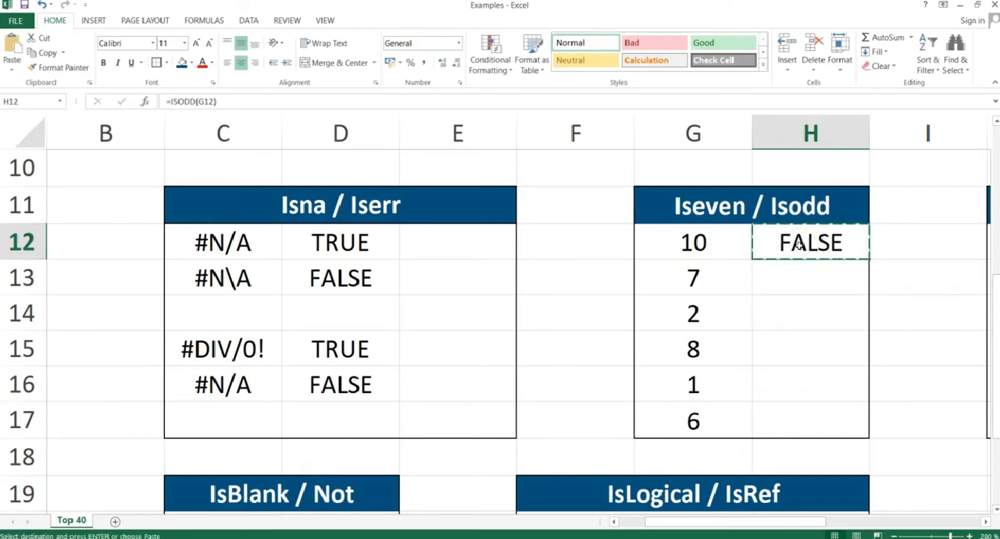
{"action": "key", "text": "shift+Down"}
{"action": "key", "text": "shift+Down"}
{"action": "key", "text": "shift+Down"}
{"action": "key", "text": "shift+Down"}
{"action": "key", "text": "shift+Down"}
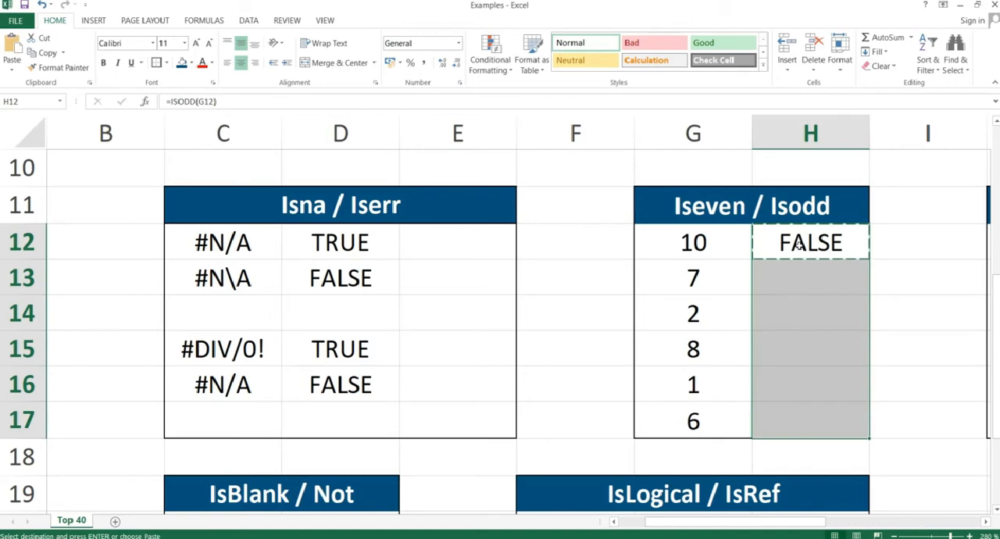
{"action": "key", "text": "alt"}
{"action": "key", "text": "e"}
{"action": "key", "text": "s"}
{"action": "key", "text": "f"}
{"action": "key", "text": "Return"}
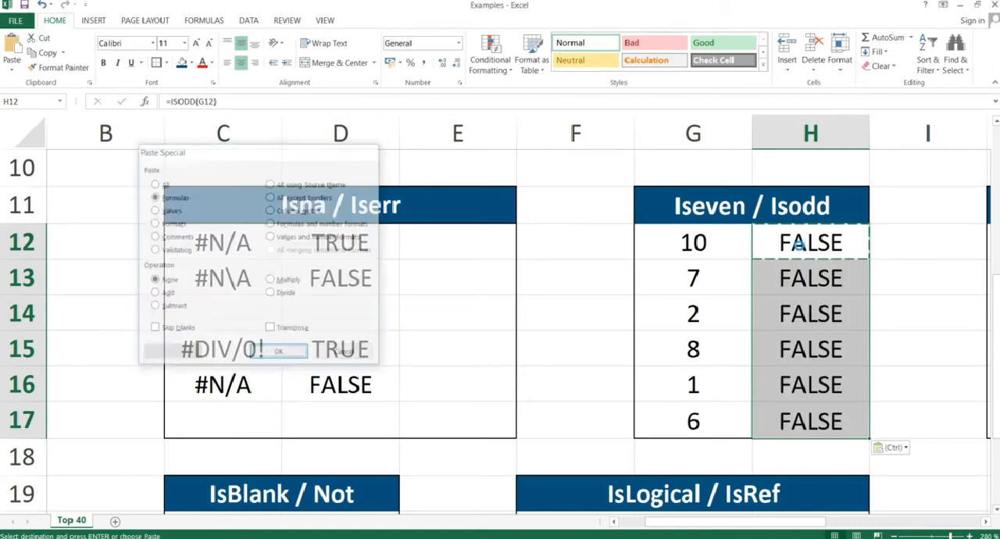
Check the ISODD formula in H13 against its number by selecting G13:H13.
{"action": "left_click", "coordinate": [790, 279]}
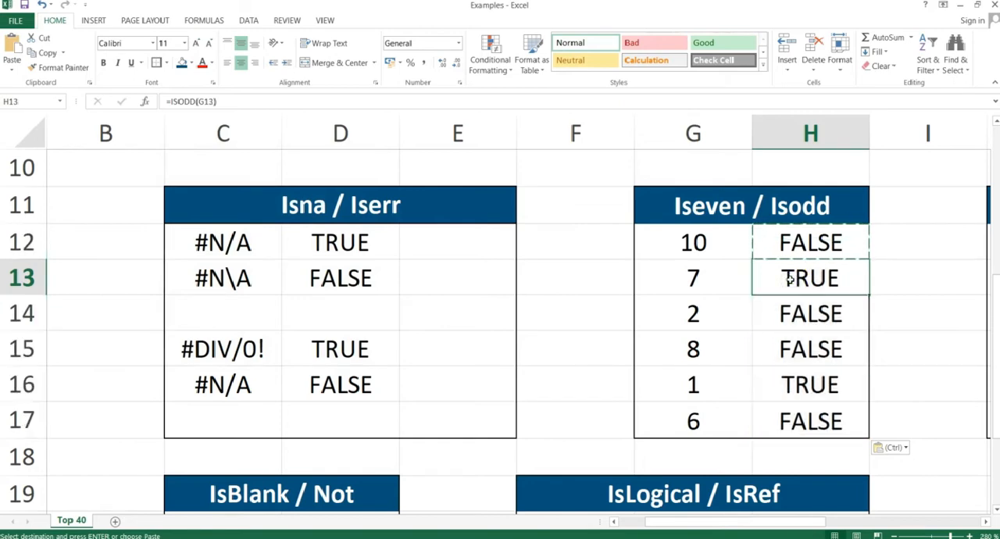
{"action": "key", "text": "Left"}
{"action": "key", "text": "shift+Right"}
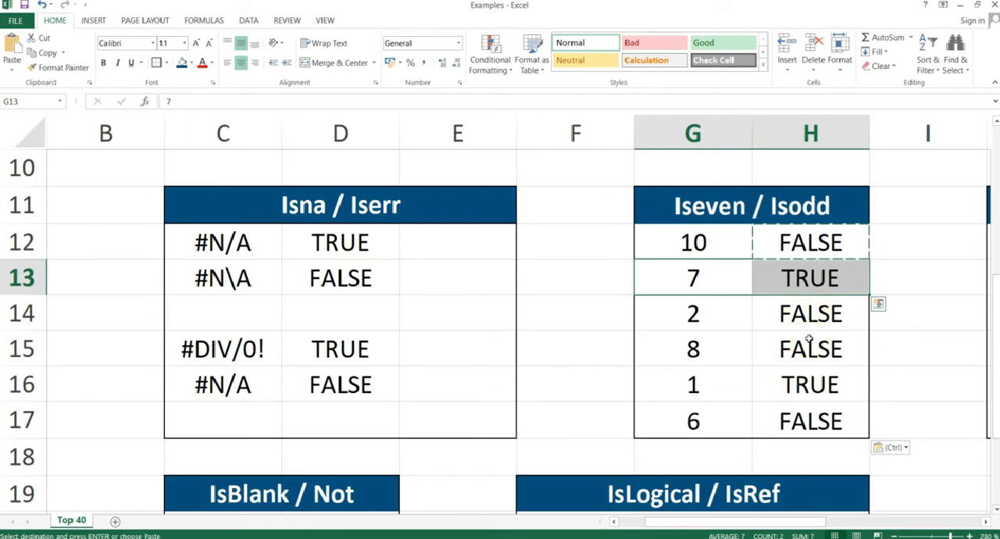
Switch to the PowerPoint slide show and advance to the IsNumber & IsFormula slide.
{"action": "key", "text": "alt+Tab"}
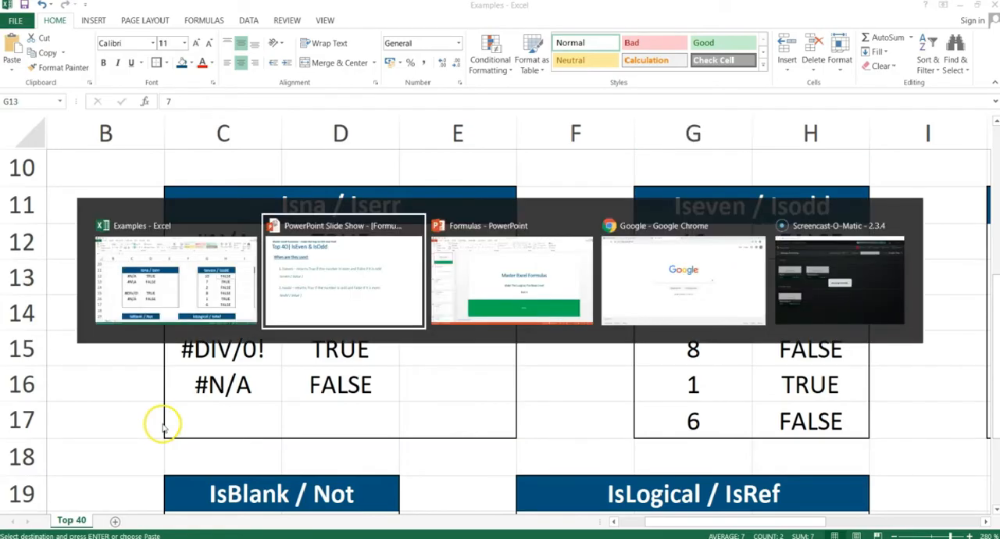
{"action": "key", "text": "Right"}
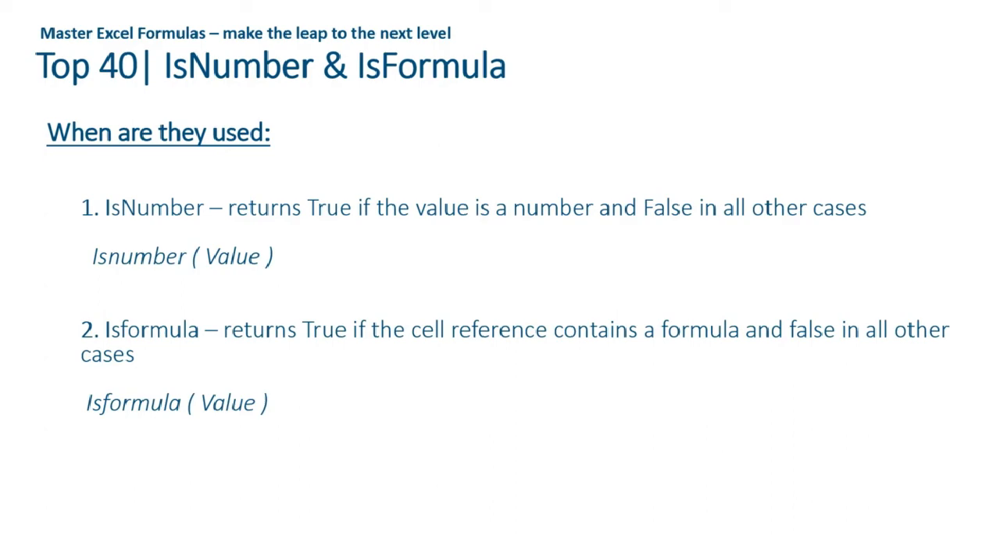
Switch back to the Excel workbook, go to K12 in the IsNumber / IsFormula block and cancel the pending copy.
{"action": "key", "text": "alt+Tab"}
{"action": "key", "text": "Right"}
{"action": "key", "text": "Right"}
{"action": "key", "text": "Right"}
{"action": "key", "text": "Right"}
{"action": "key", "text": "Right"}
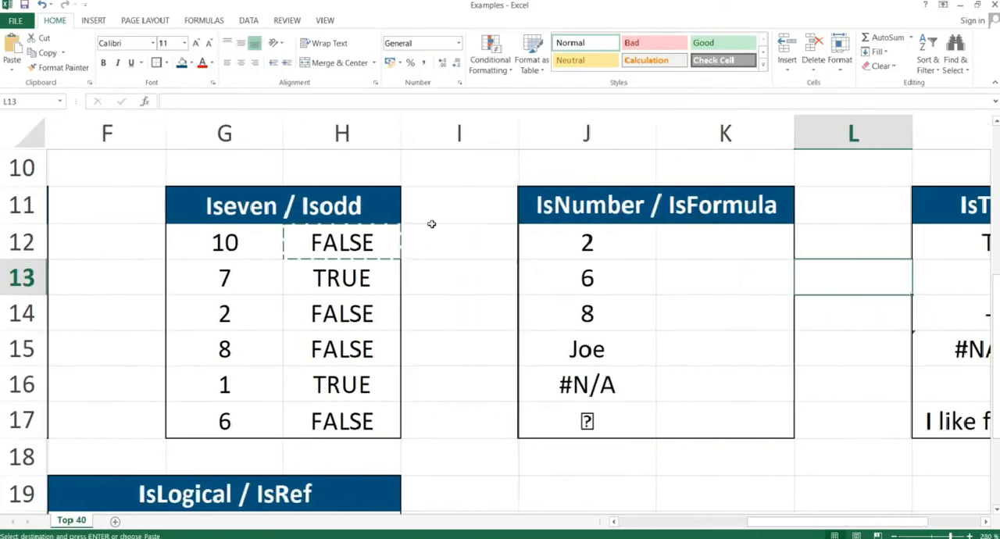
{"action": "key", "text": "Left"}
{"action": "key", "text": "Up"}
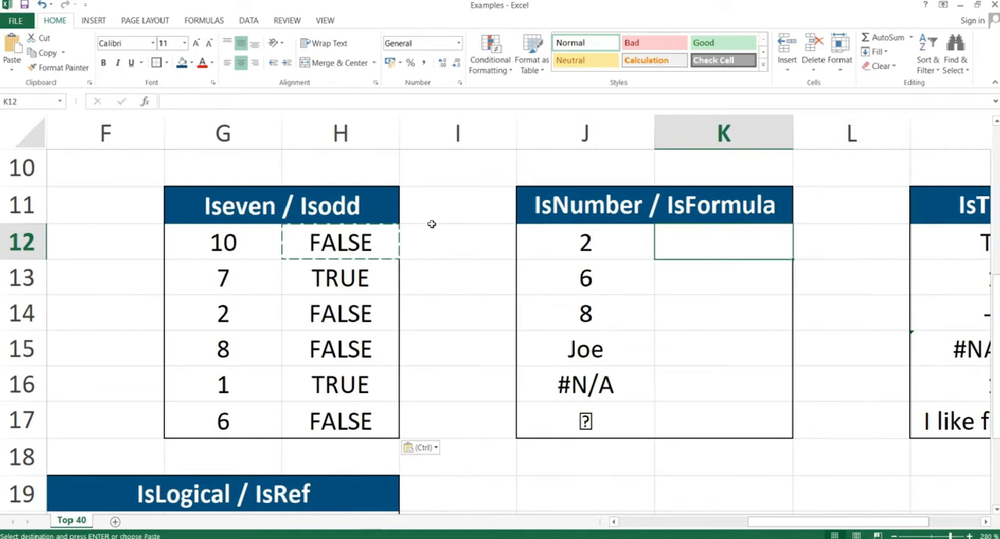
{"action": "key", "text": "Escape"}
Enter =ISNUMBER(J12) in K12 to test whether the first value is a number.
{"action": "type", "text": "=is"}
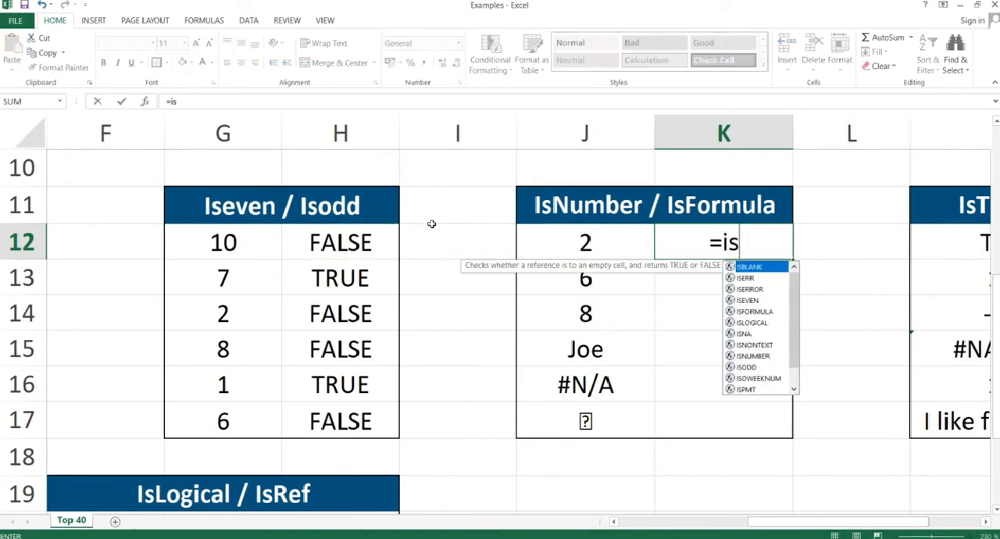
{"action": "type", "text": "number("}
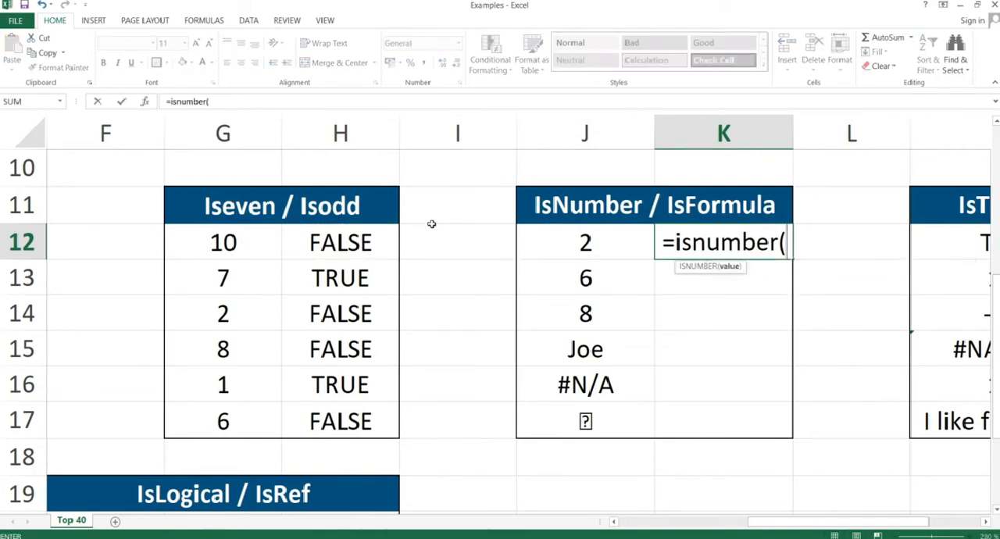
{"action": "key", "text": "Left"}
{"action": "type", "text": ")"}
{"action": "key", "text": "ctrl+Return"}
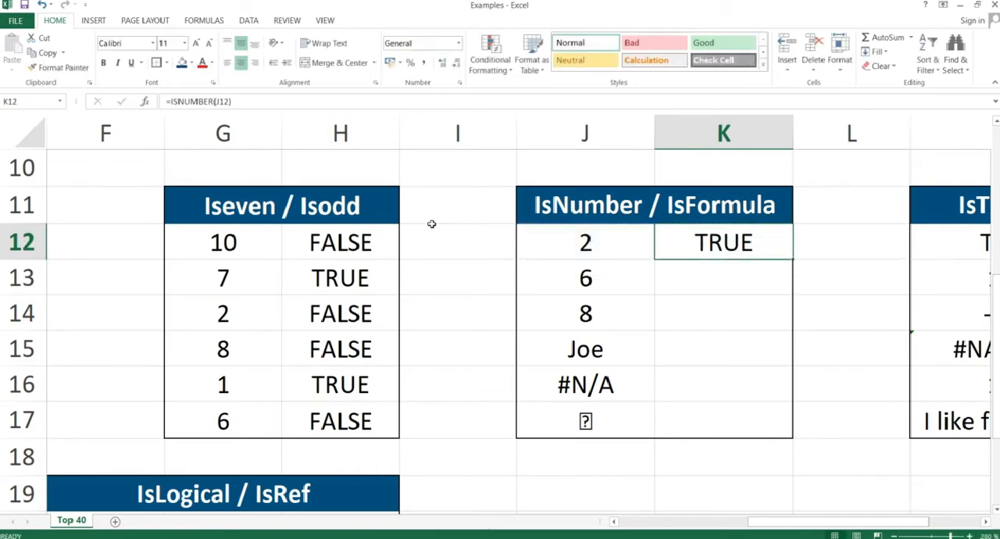
Copy the ISNUMBER formula in K12 and paste it as formulas only into K12:K17.
{"action": "key", "text": "ctrl+c"}
{"action": "key", "text": "shift+Down"}
{"action": "key", "text": "shift+Down"}
{"action": "key", "text": "shift+Down"}
{"action": "key", "text": "shift+Down"}
{"action": "key", "text": "shift+Down"}
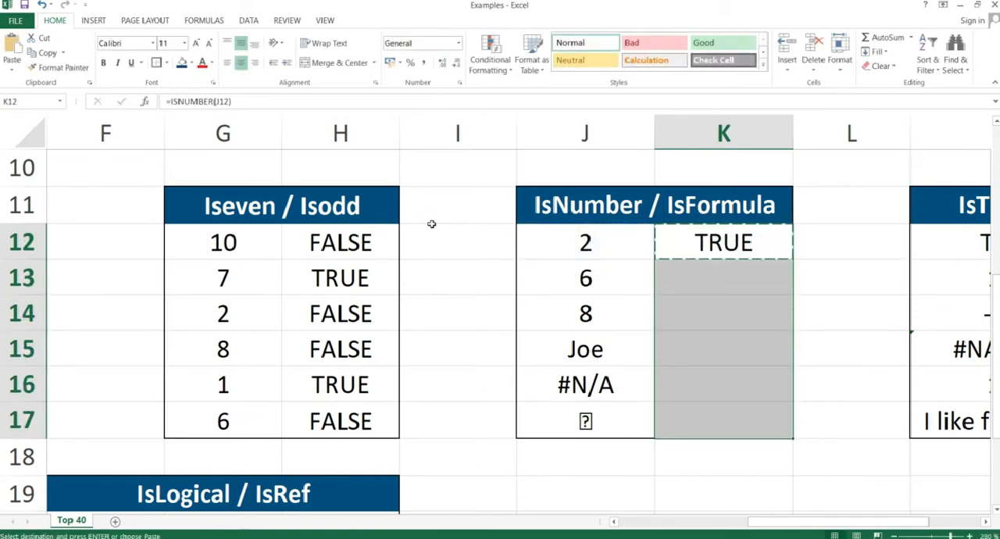
{"action": "key", "text": "ctrl+alt+v"}
{"action": "key", "text": "f"}
{"action": "key", "text": "Return"}
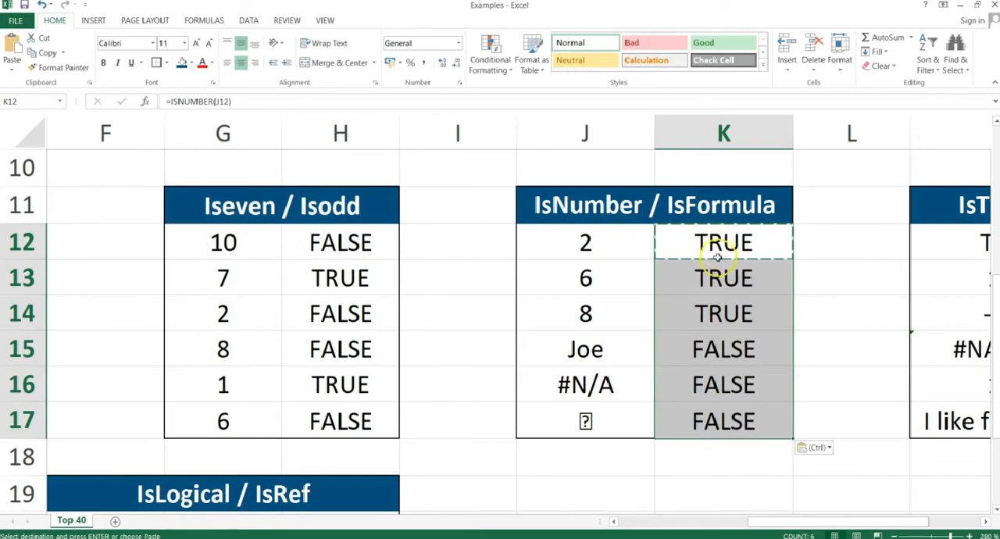
Examine the ISNUMBER formulas and results down column K, and compare them with the non-numeric entries in J15:J17.
{"action": "key", "text": "Down"}
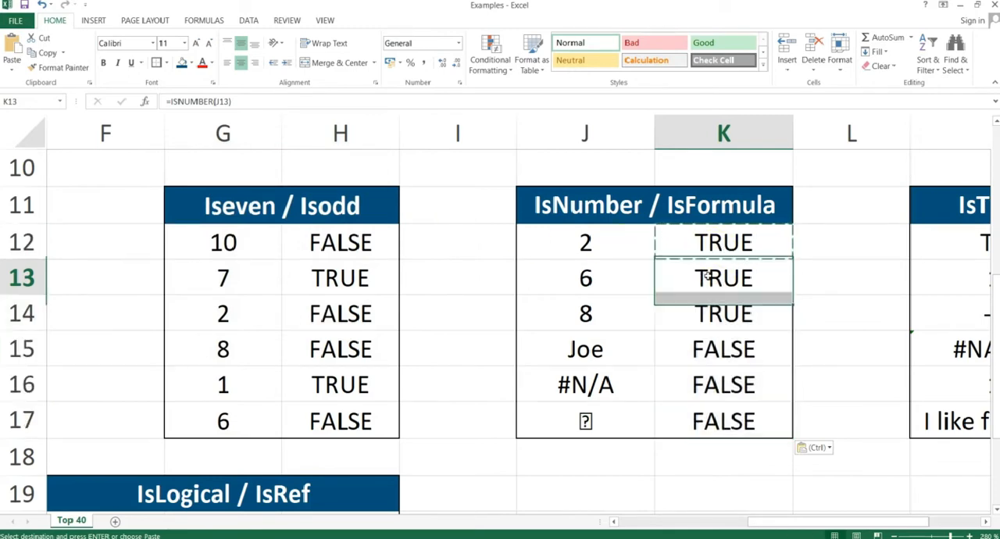
{"action": "key", "text": "Up"}
{"action": "key", "text": "Up"}
{"action": "key", "text": "Down"}
{"action": "key", "text": "Down"}
{"action": "key", "text": "Down"}
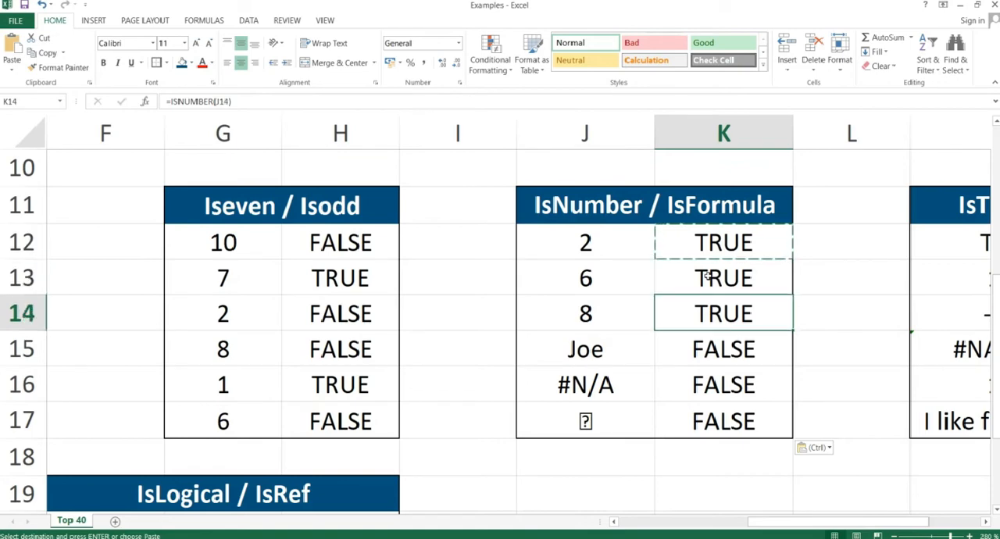
{"action": "key", "text": "Up"}
{"action": "key", "text": "Up"}
{"action": "key", "text": "Up"}
{"action": "key", "text": "Down"}
{"action": "key", "text": "Down"}
{"action": "key", "text": "Down"}
{"action": "key", "text": "Down"}
{"action": "key", "text": "Down"}
{"action": "key", "text": "Down"}
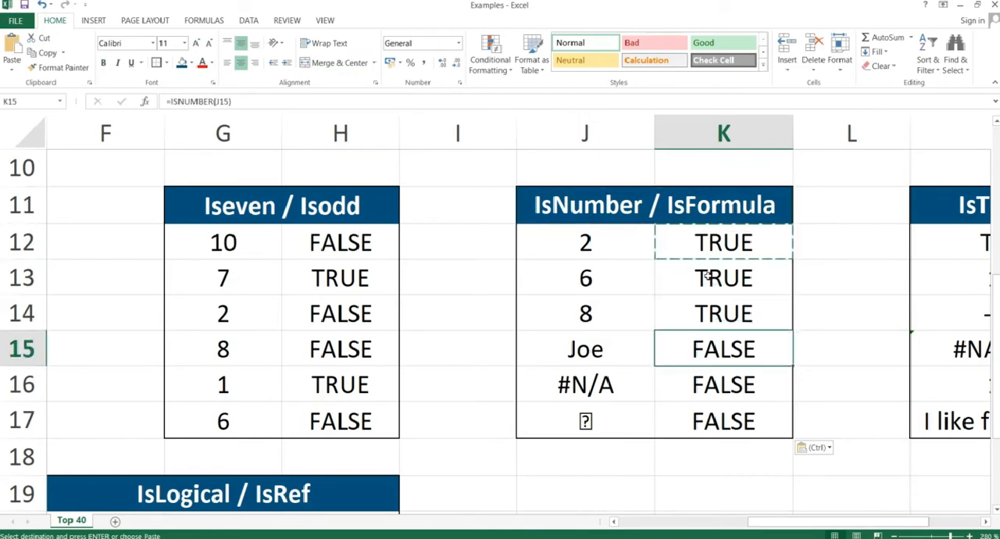
{"action": "key", "text": "Up"}
{"action": "key", "text": "Up"}
{"action": "key", "text": "Up"}
{"action": "key", "text": "Up"}
{"action": "key", "text": "Up"}
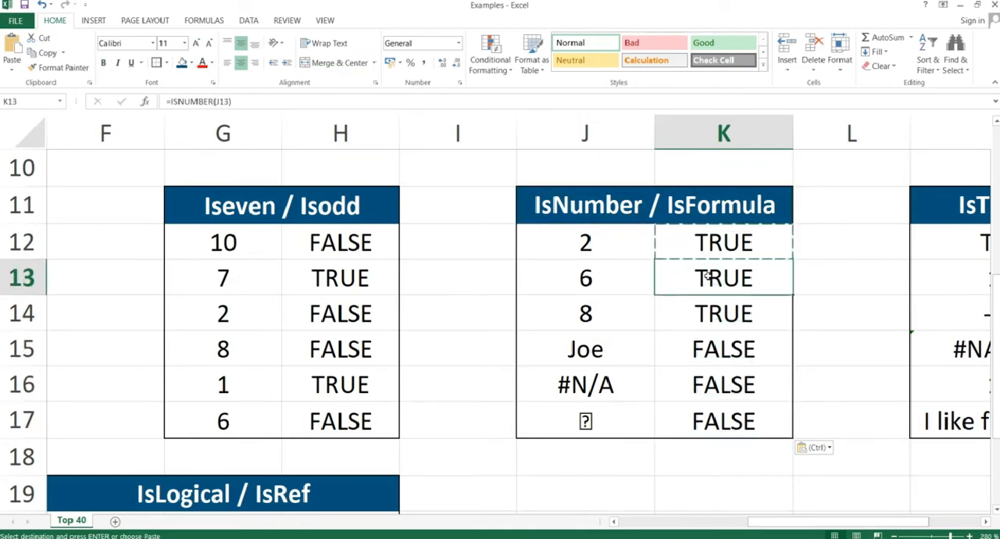
{"action": "key", "text": "Down"}
{"action": "key", "text": "Down"}
{"action": "key", "text": "Down"}
{"action": "key", "text": "Down"}
{"action": "key", "text": "Left"}
{"action": "key", "text": "Up"}
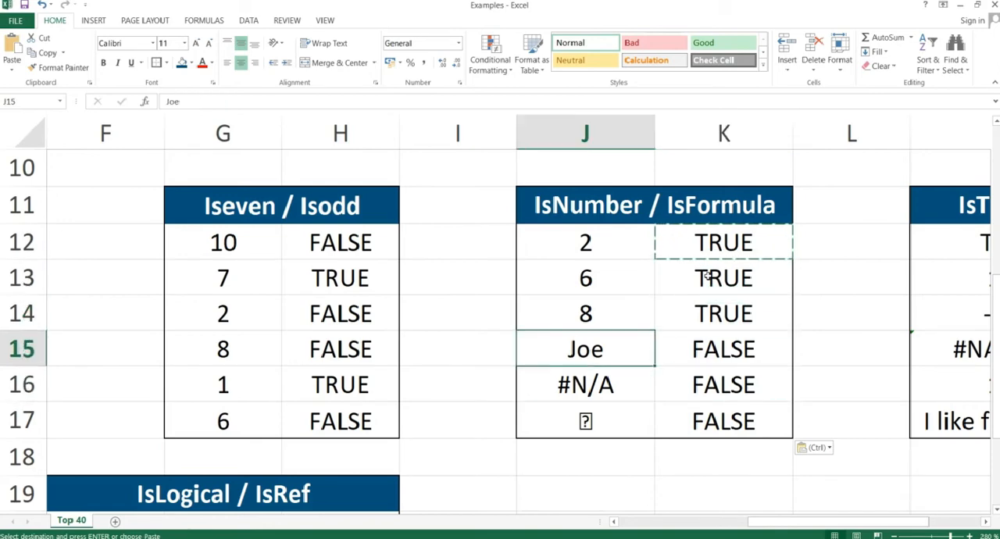
{"action": "key", "text": "shift+Down"}
{"action": "key", "text": "shift+Down"}
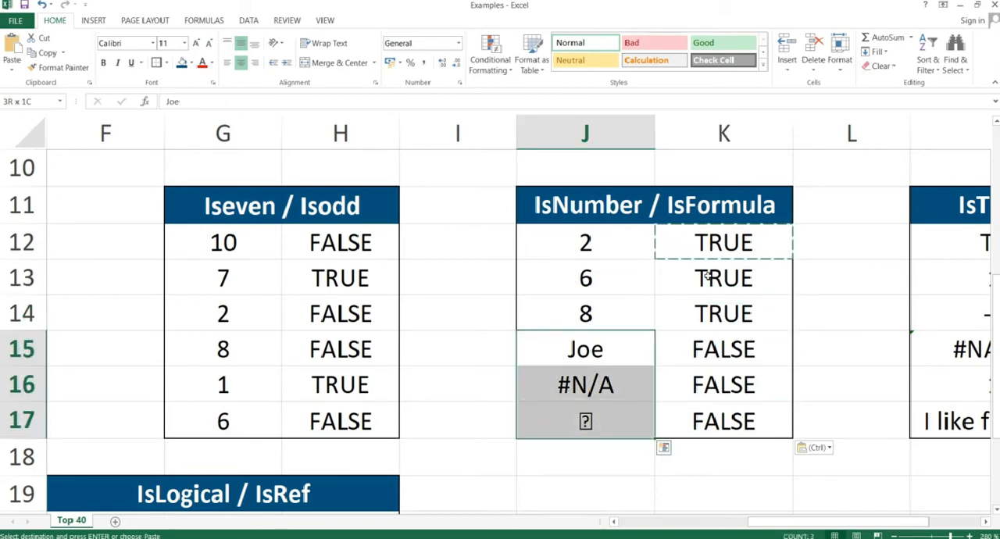
Clear the ISNUMBER formulas from K12:K17.
{"action": "key", "text": "Right"}
{"action": "key", "text": "Down"}
{"action": "key", "text": "Down"}
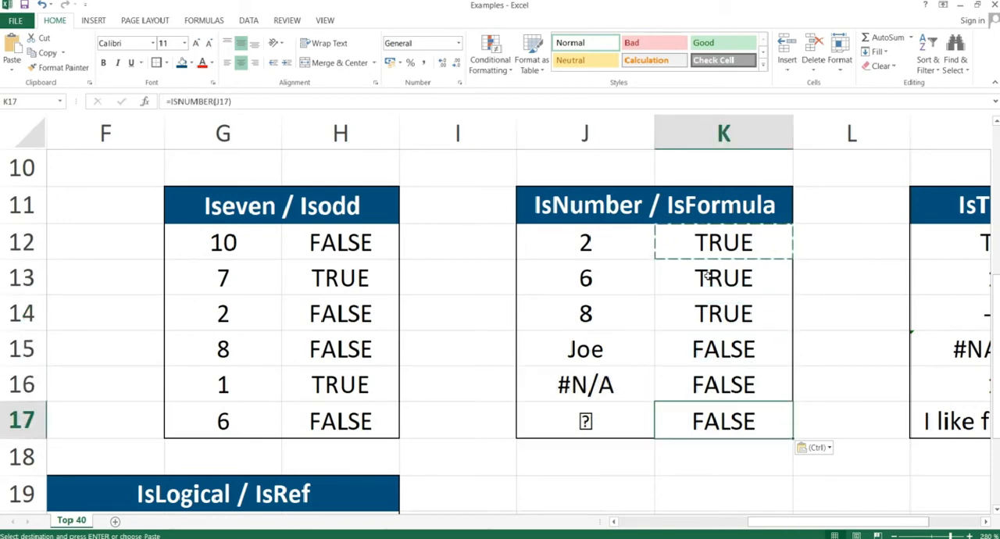
{"action": "key", "text": "shift+Up"}
{"action": "key", "text": "shift+Up"}
{"action": "key", "text": "shift+Up"}
{"action": "key", "text": "shift+Up"}
{"action": "key", "text": "shift+Up"}
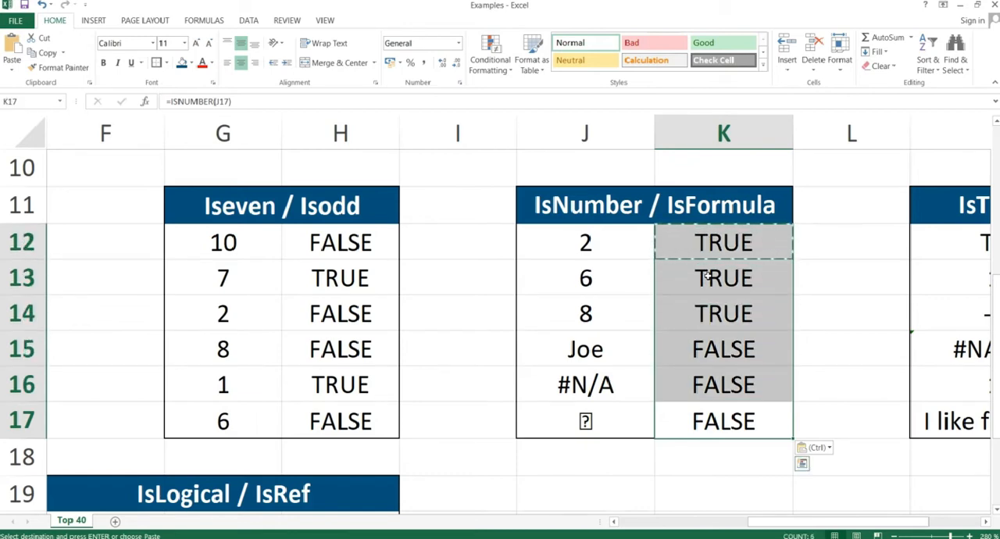
{"action": "key", "text": "Delete"}
{"action": "key", "text": "shift+Down"}
{"action": "key", "text": "shift+Down"}
{"action": "key", "text": "shift+Down"}
{"action": "key", "text": "shift+Down"}
{"action": "key", "text": "shift+Down"}
Enter =ISFORMULA(J12) in K12 to test whether the first value comes from a formula.
{"action": "key", "text": "Up"}
{"action": "key", "text": "Up"}
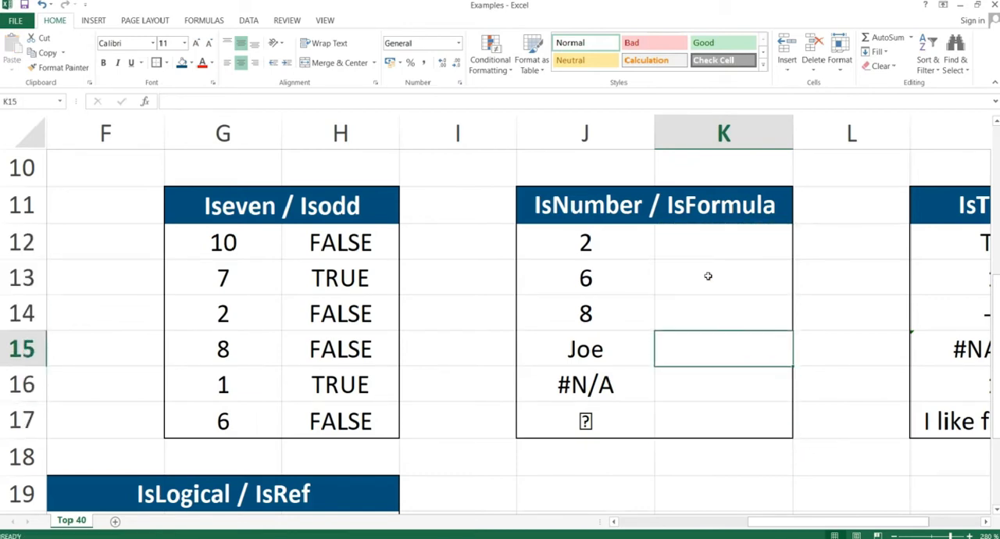
{"action": "key", "text": "Up"}
{"action": "key", "text": "Up"}
{"action": "key", "text": "Up"}
{"action": "type", "text": "=is"}
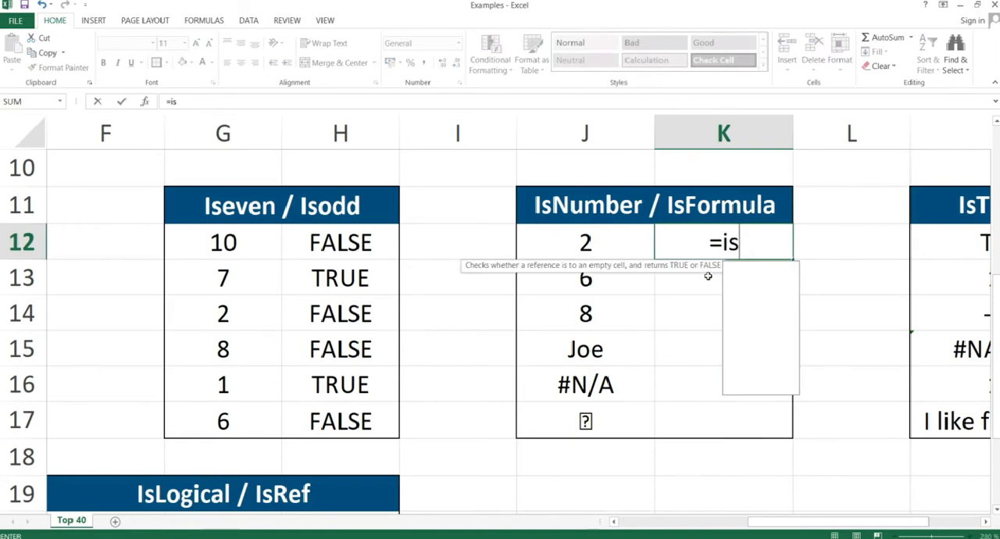
{"action": "type", "text": "formula("}
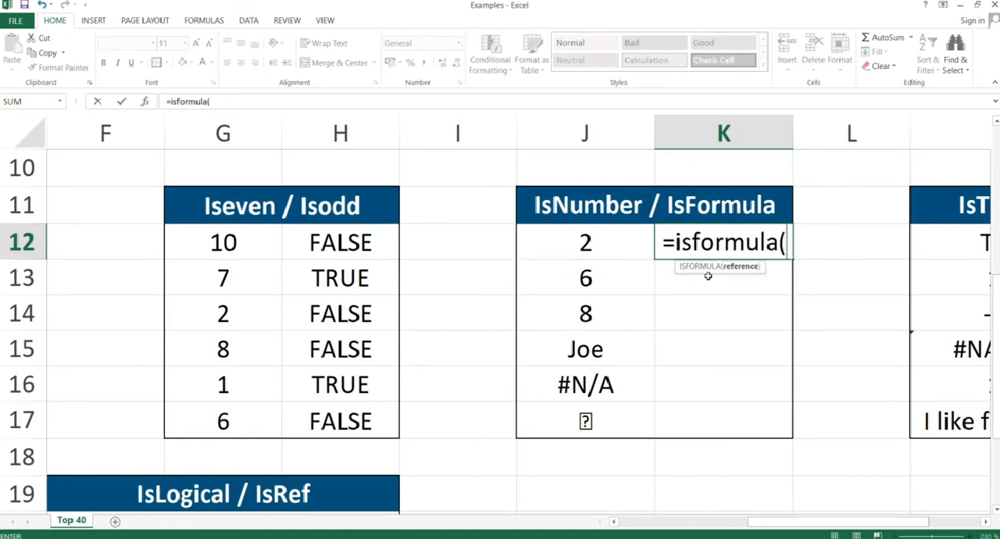
{"action": "key", "text": "Left"}
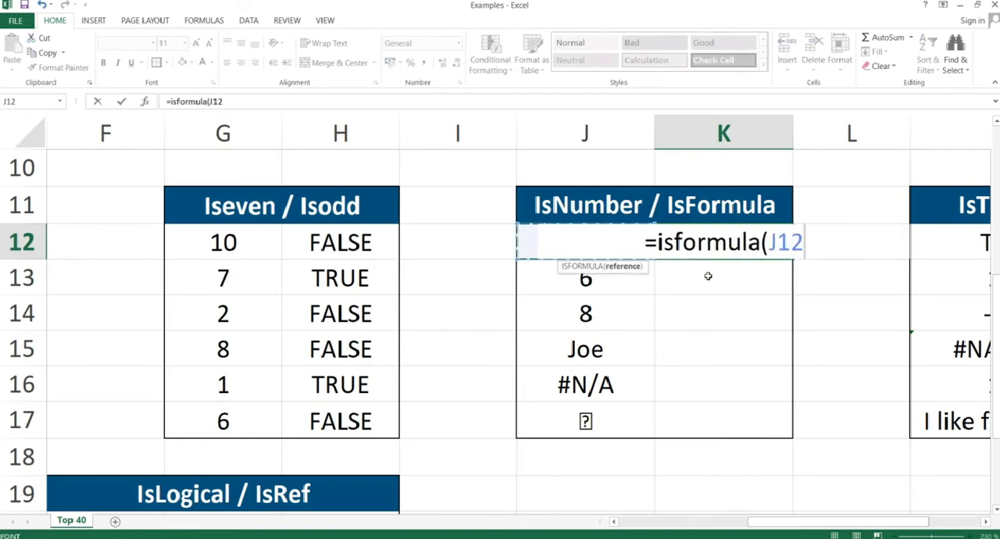
{"action": "type", "text": ")"}
{"action": "key", "text": "ctrl+Return"}
Copy the ISFORMULA formula in K12 and paste it as formulas only into K12:K17.
{"action": "key", "text": "ctrl+c"}
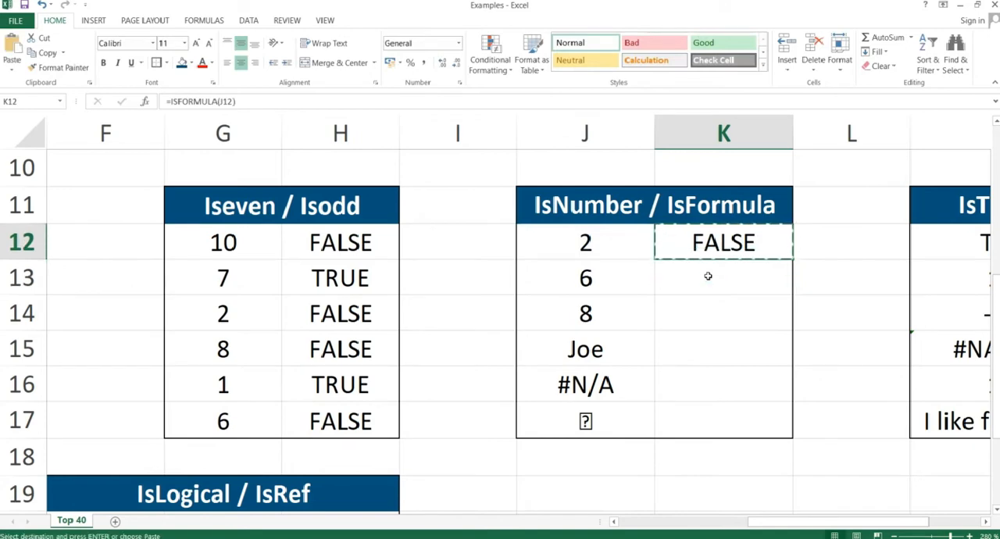
{"action": "key", "text": "shift+Down"}
{"action": "key", "text": "shift+Down"}
{"action": "key", "text": "shift+Down"}
{"action": "key", "text": "shift+Down"}
{"action": "key", "text": "shift+Down"}
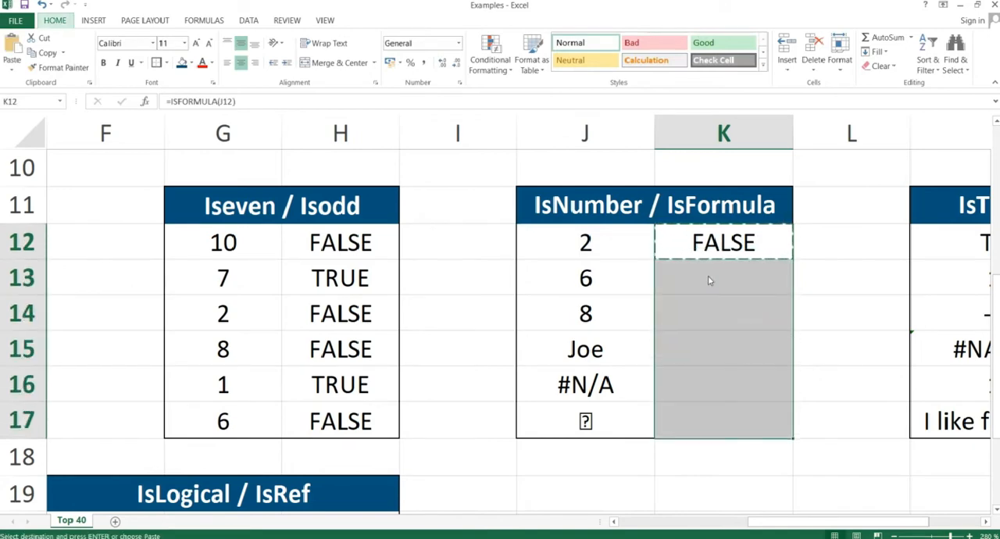
{"action": "key", "text": "ctrl+alt+v"}
{"action": "key", "text": "f"}
{"action": "key", "text": "Return"}
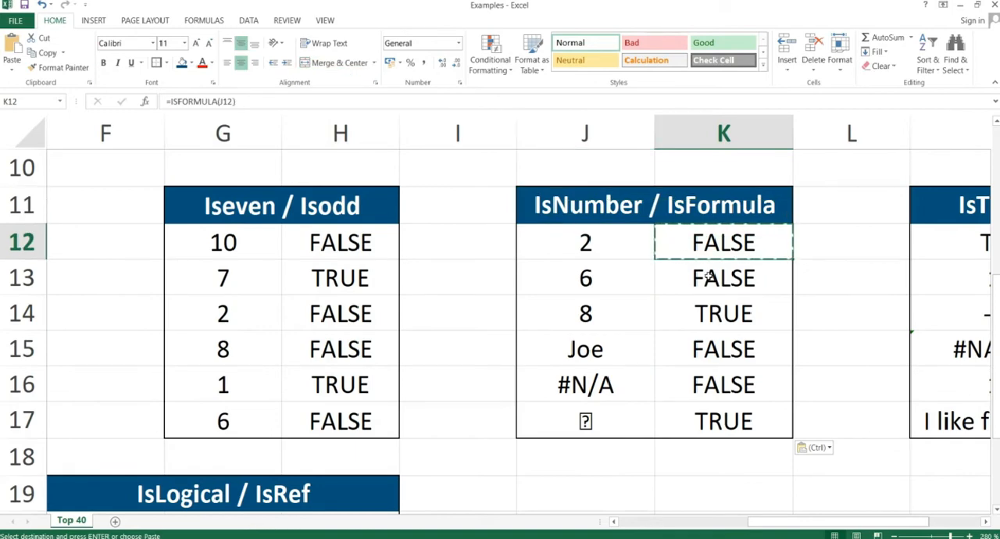
Inspect the underlying content of J12 and the ISFORMULA formula in K14.
{"action": "key", "text": "Left"}
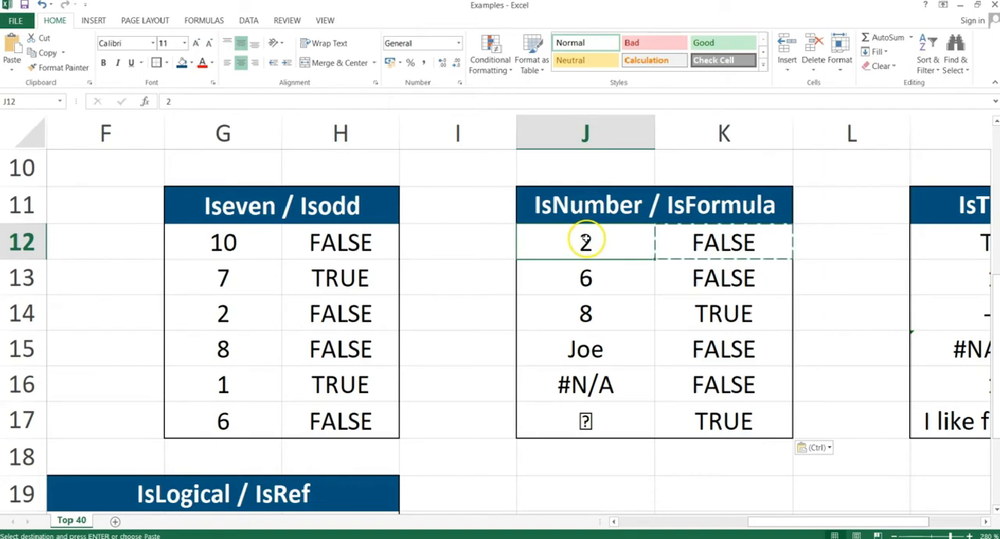
{"action": "left_click", "coordinate": [183, 101]}
{"action": "key", "text": "Return"}
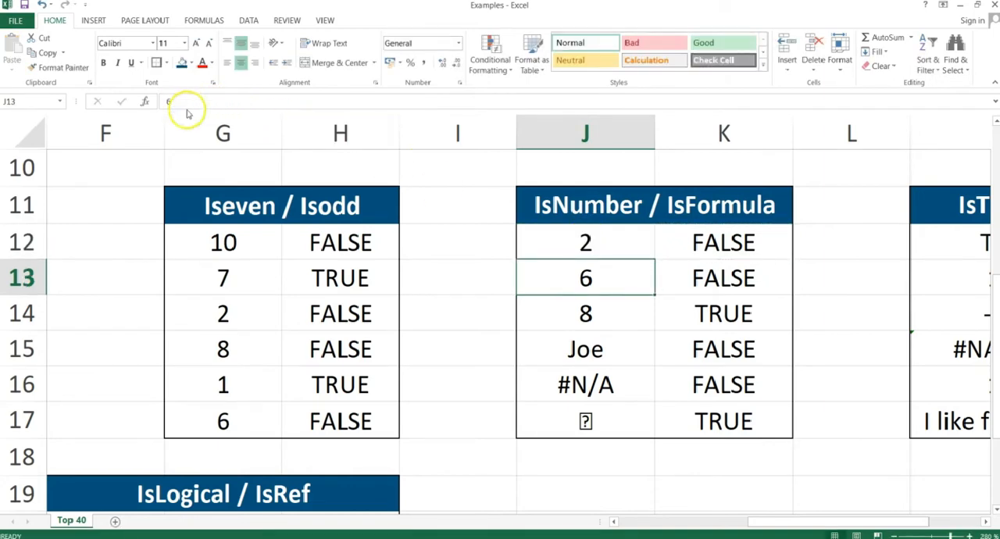
{"action": "left_click", "coordinate": [713, 315]}
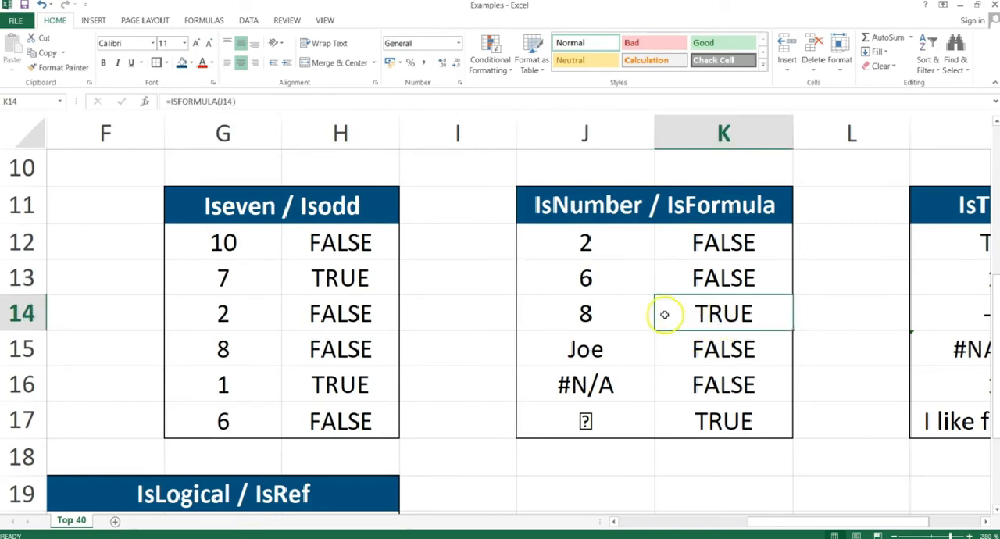
Inspect the contents behind the ISFORMULA results: J14 with its source cells J12:J13, the formula in K17, and cells J15:J17.
{"action": "left_click", "coordinate": [623, 314]}
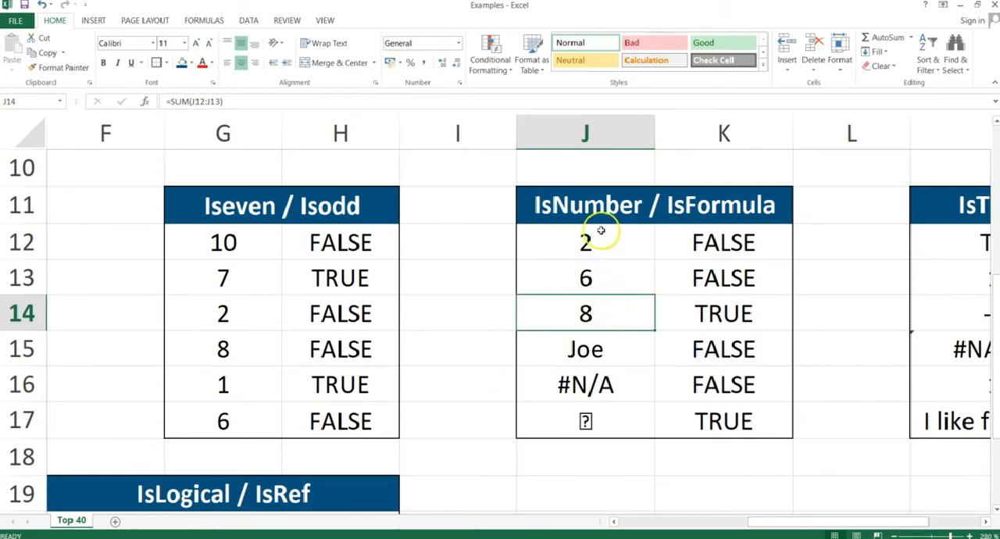
{"action": "left_click_drag", "start_coordinate": [602, 225], "coordinate": [606, 272]}
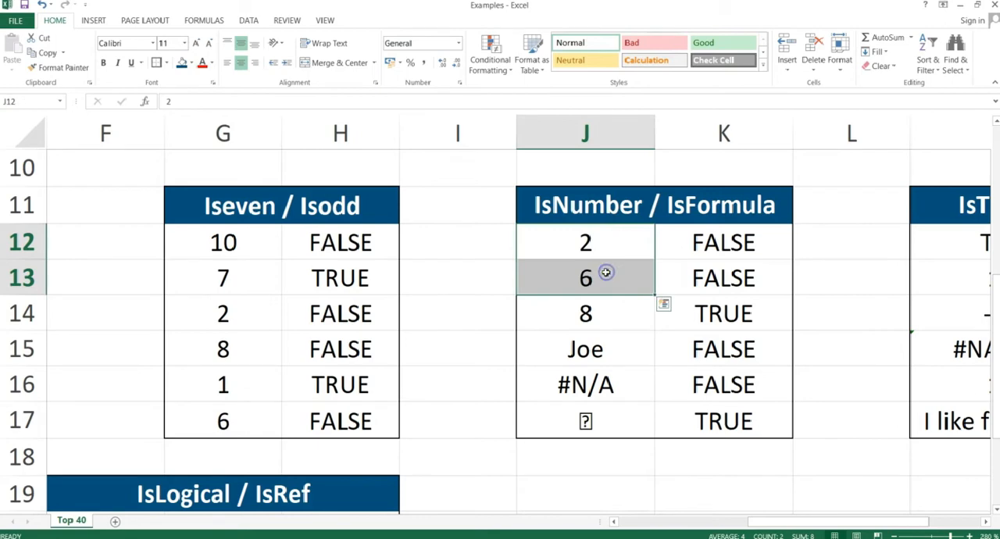
{"action": "left_click", "coordinate": [598, 316]}
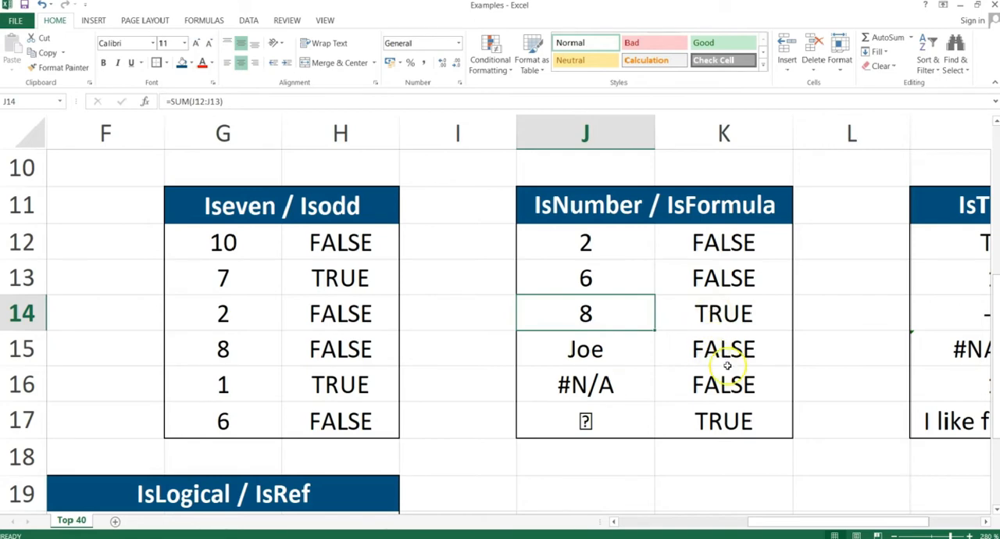
{"action": "left_click", "coordinate": [704, 416]}
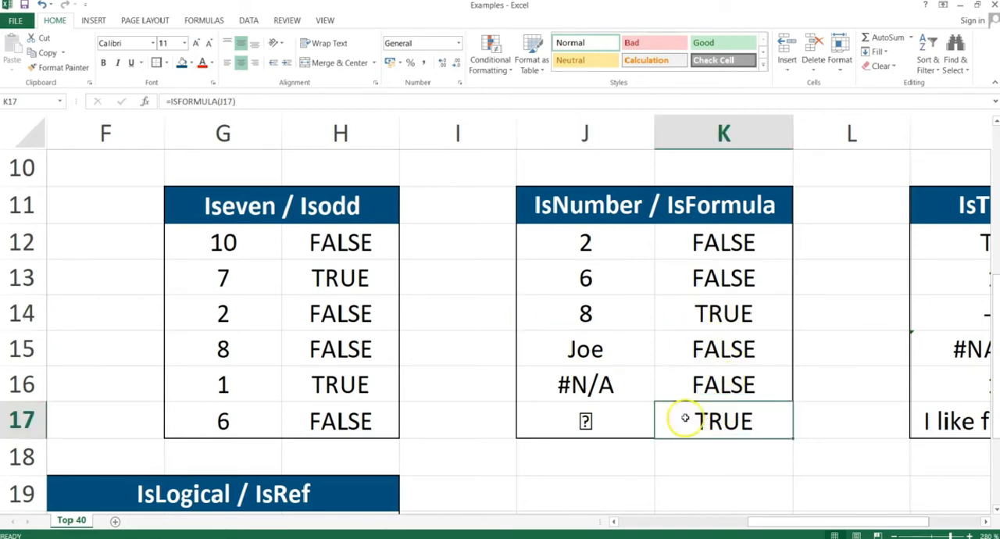
{"action": "left_click", "coordinate": [610, 419]}
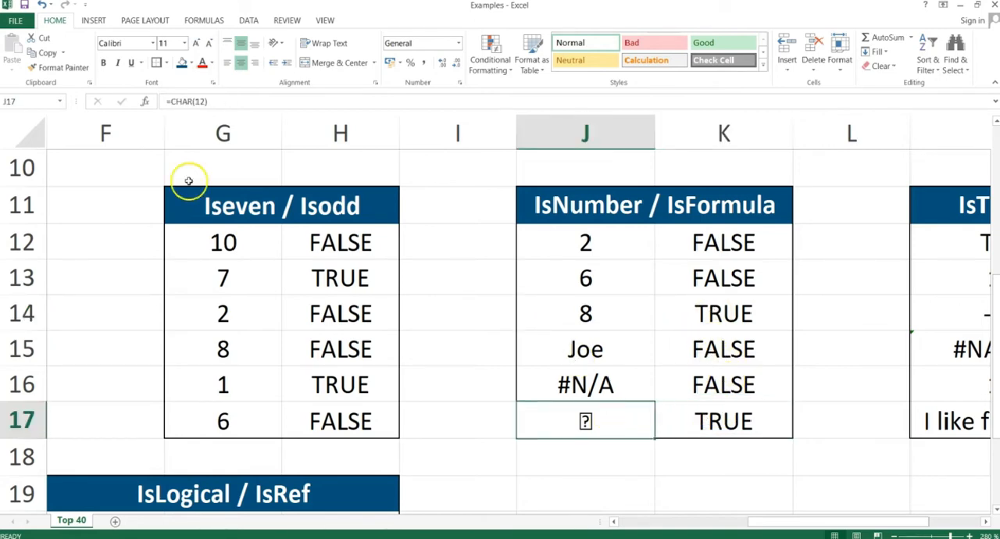
{"action": "left_click", "coordinate": [253, 100]}
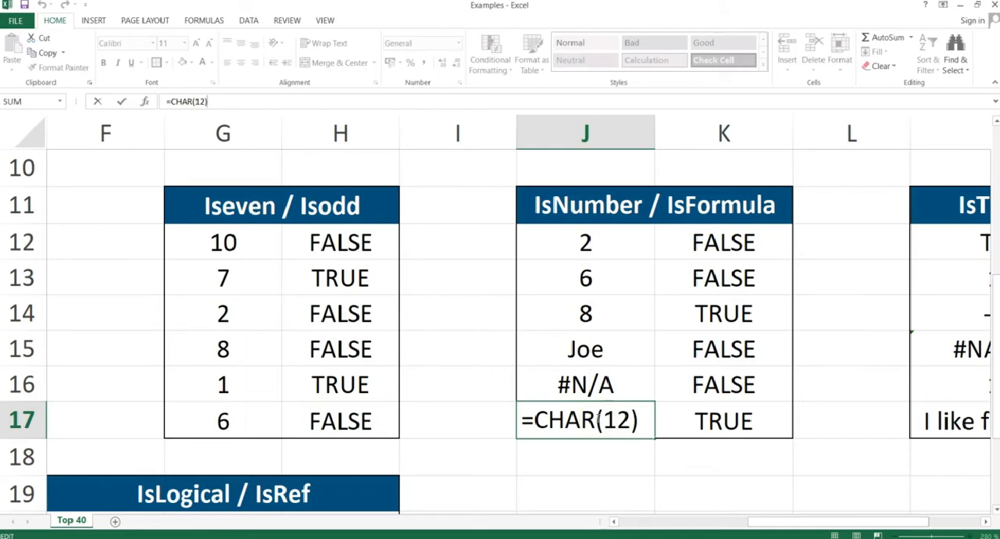
{"action": "key", "text": "Return"}
{"action": "key", "text": "Up"}
{"action": "key", "text": "Up"}
{"action": "key", "text": "Up"}
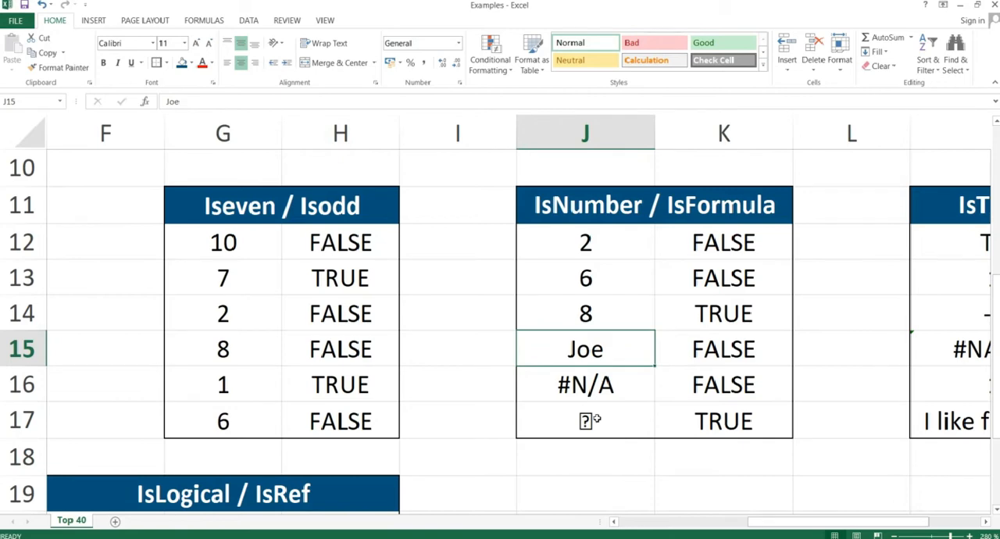
{"action": "key", "text": "Down"}
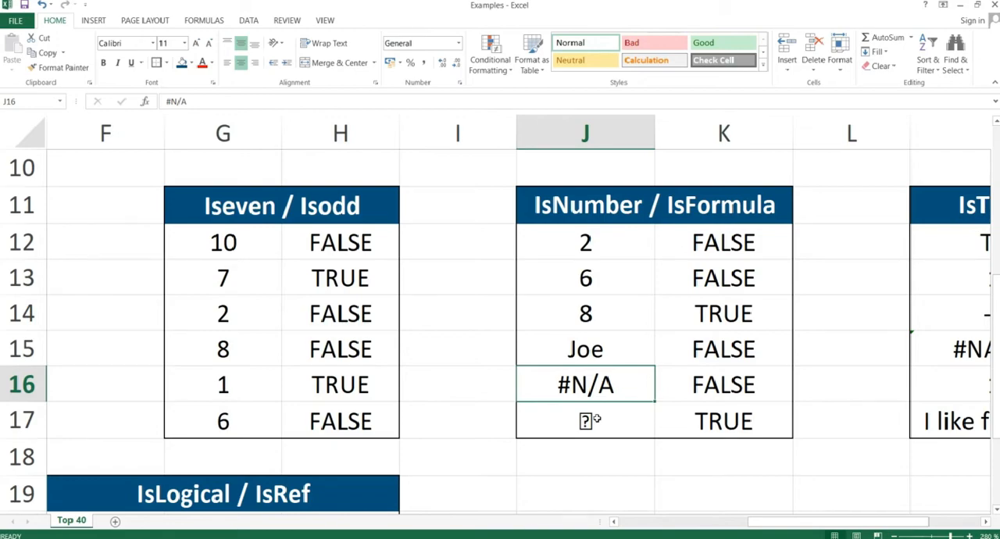
Switch to the PowerPoint slide show, advance to the IsText & IsNonText slide, and return to the Excel workbook.
{"action": "key", "text": "alt+Tab"}
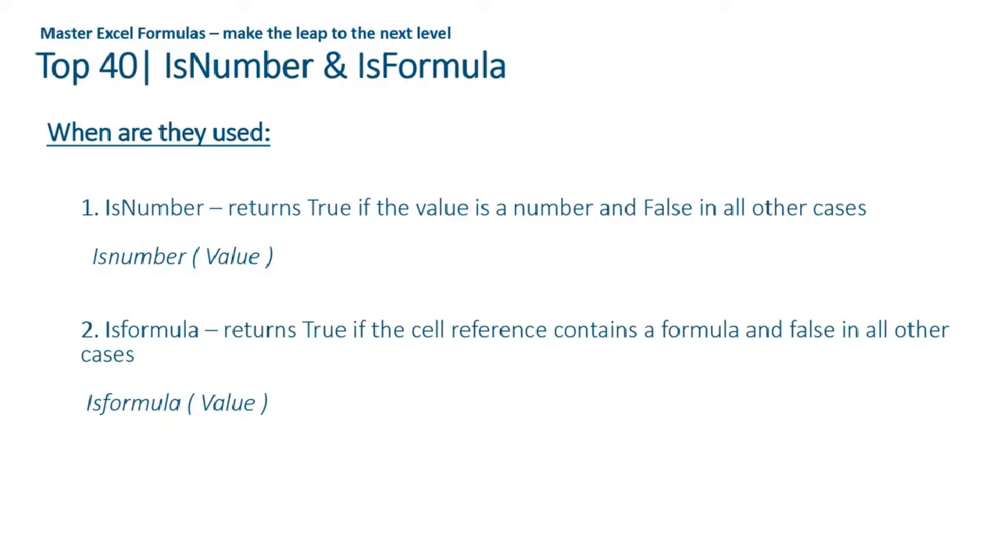
{"action": "key", "text": "Right"}
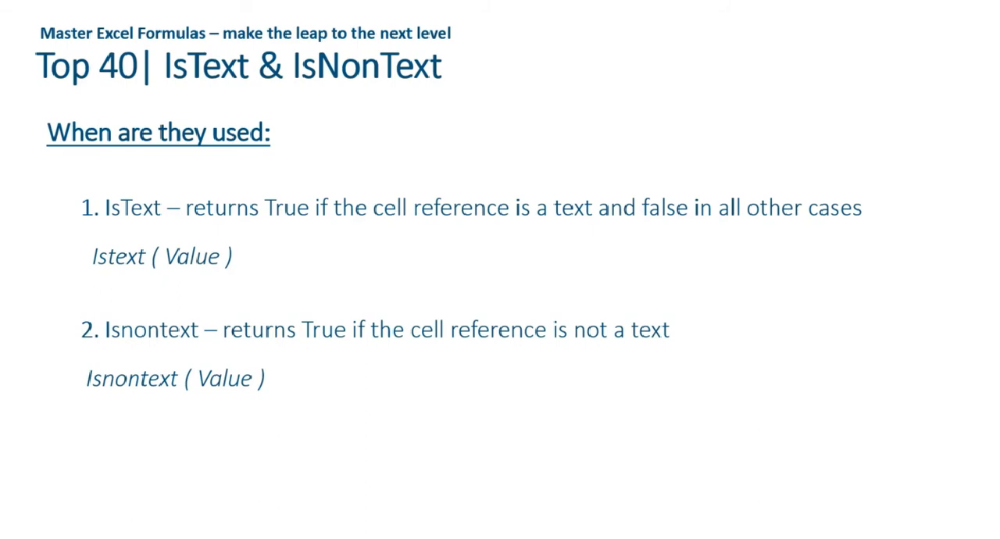
{"action": "key", "text": "alt+Tab"}
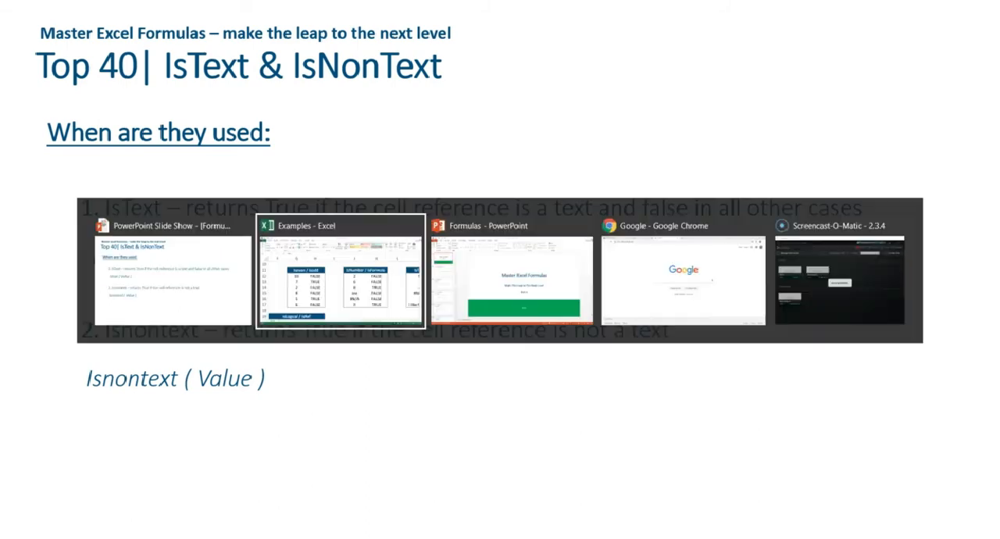
Enter =ISTEXT(M12) in N12 of the IsText / IsNonText table to test whether the first value is text.
{"action": "key", "text": "Right"}
{"action": "key", "text": "Right"}
{"action": "key", "text": "Right"}
{"action": "key", "text": "Right"}
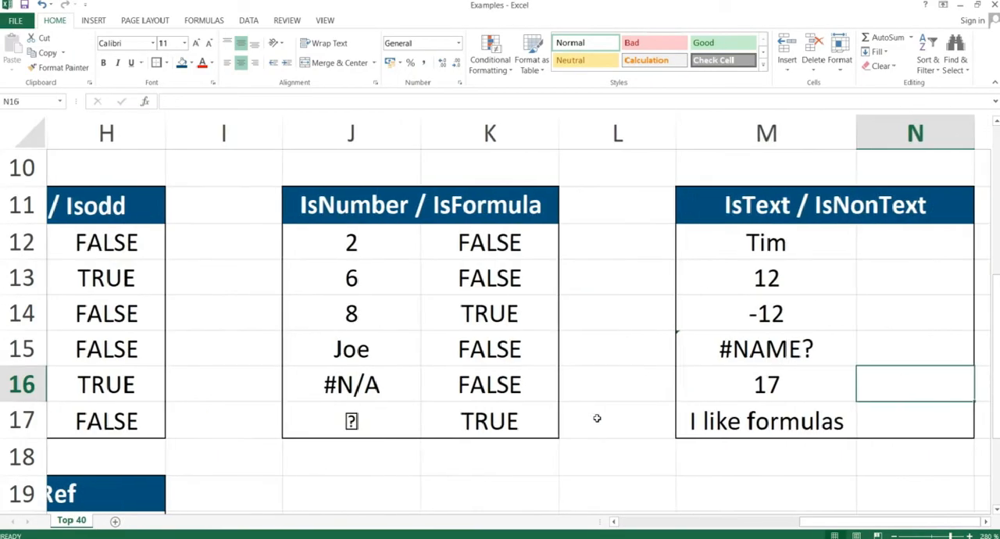
{"action": "key", "text": "Left"}
{"action": "key", "text": "Up"}
{"action": "key", "text": "Up"}
{"action": "key", "text": "Up"}
{"action": "key", "text": "Up"}
{"action": "key", "text": "Right"}
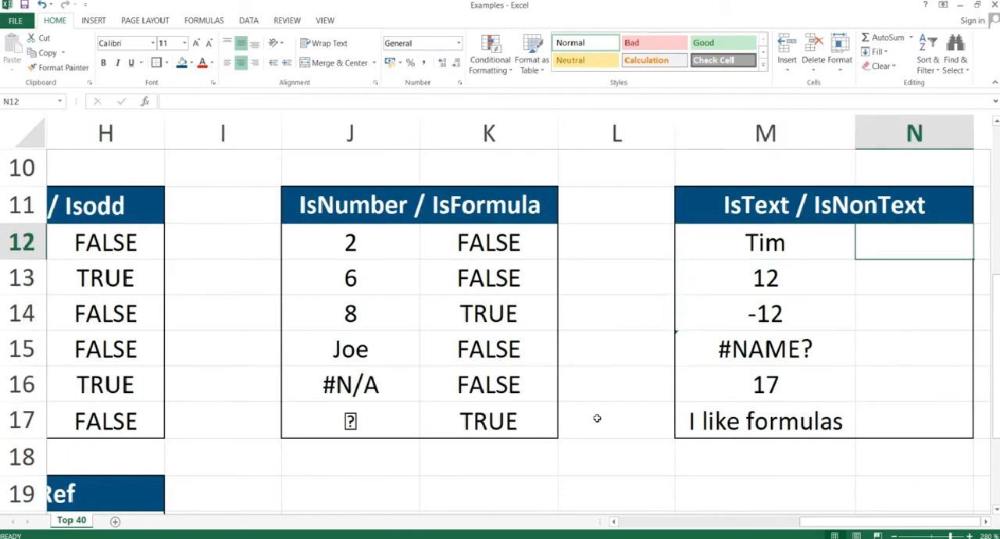
{"action": "type", "text": "=istext("}
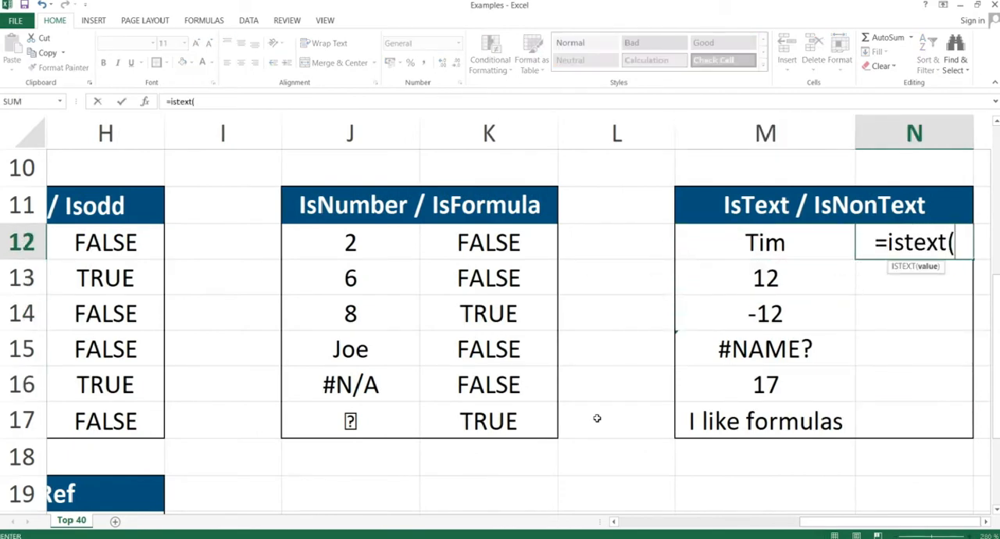
{"action": "key", "text": "Left"}
{"action": "key", "text": "Left"}
{"action": "key", "text": "Right"}
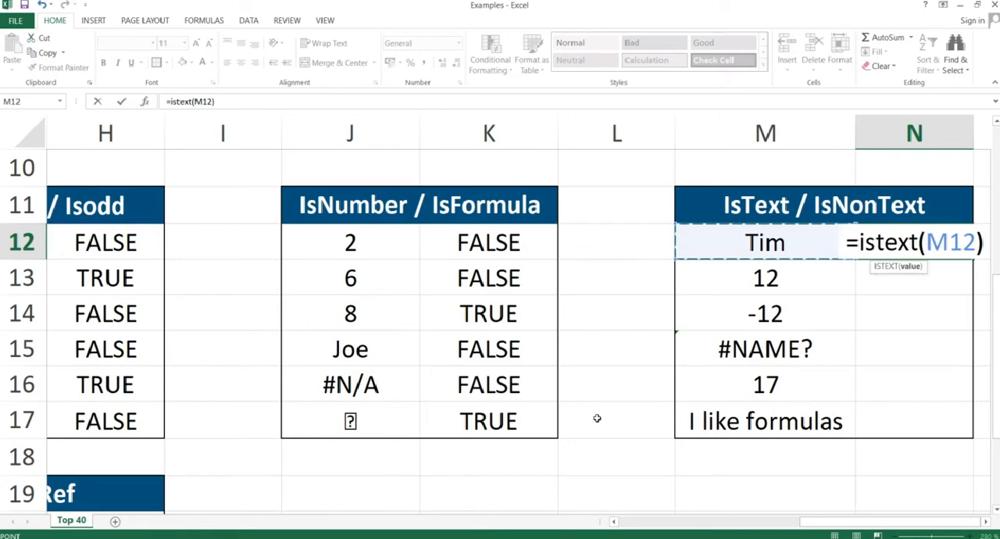
{"action": "type", "text": ")"}
{"action": "key", "text": "Return"}
Copy the ISTEXT formula in N12 and paste it as formulas only into N12:N17.
{"action": "key", "text": "Up"}
{"action": "key", "text": "ctrl+c"}
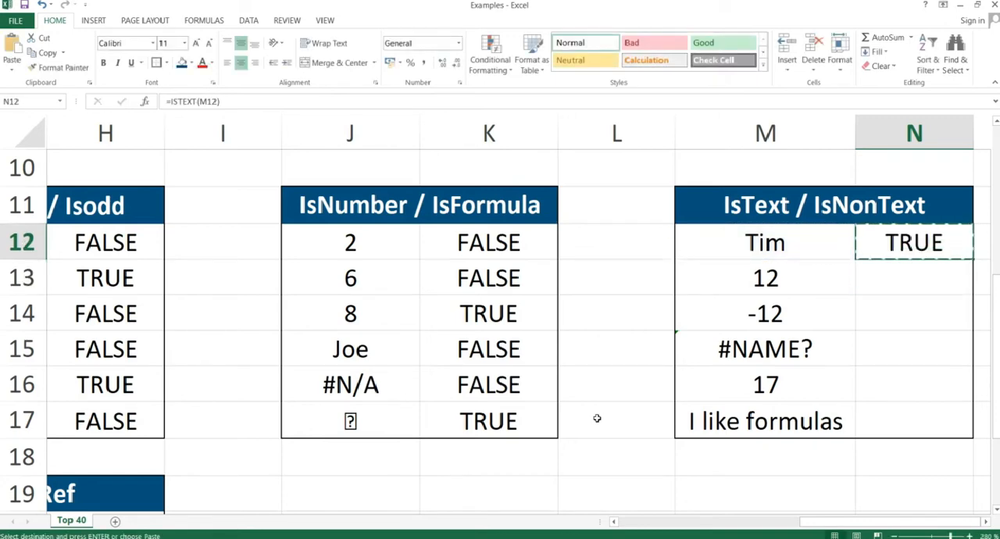
{"action": "key", "text": "shift+Down"}
{"action": "key", "text": "shift+Down"}
{"action": "key", "text": "shift+Down"}
{"action": "key", "text": "shift+Down"}
{"action": "key", "text": "shift+Down"}
{"action": "key", "text": "ctrl+alt+v"}
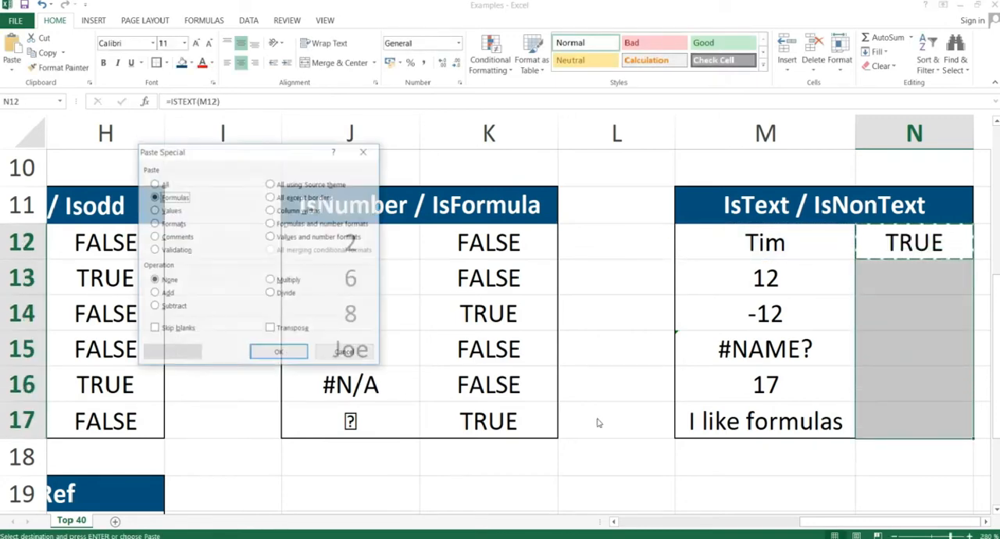
{"action": "key", "text": "Return"}
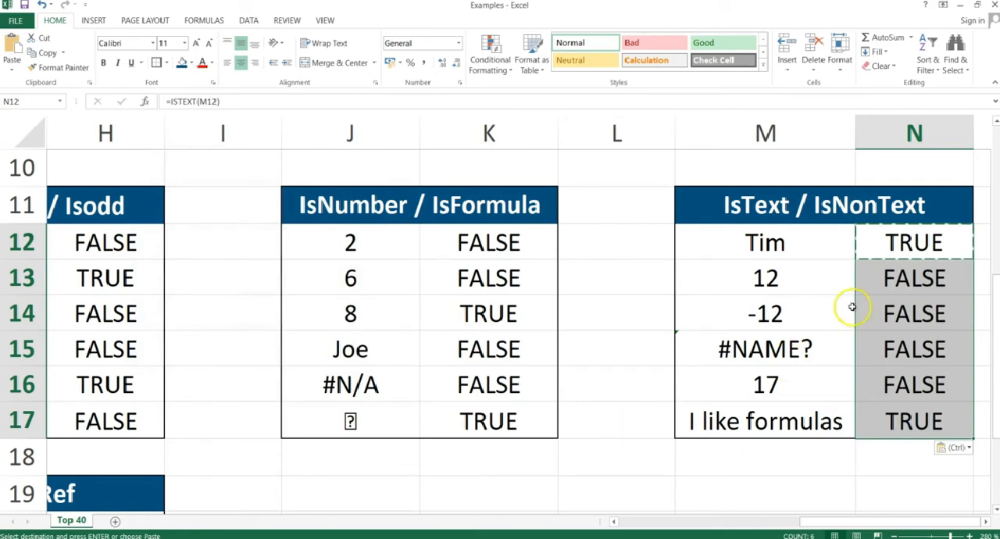
Review the ISTEXT results in N13:N16 against their source values, and examine the content of M12 and the error cell M15.
{"action": "left_click", "coordinate": [821, 241]}
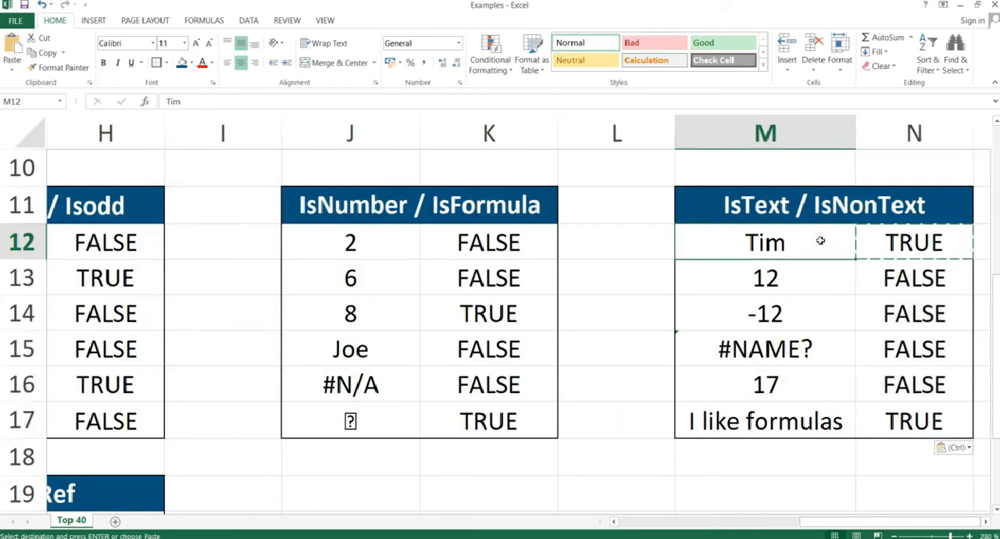
{"action": "key", "text": "Right"}
{"action": "key", "text": "Down"}
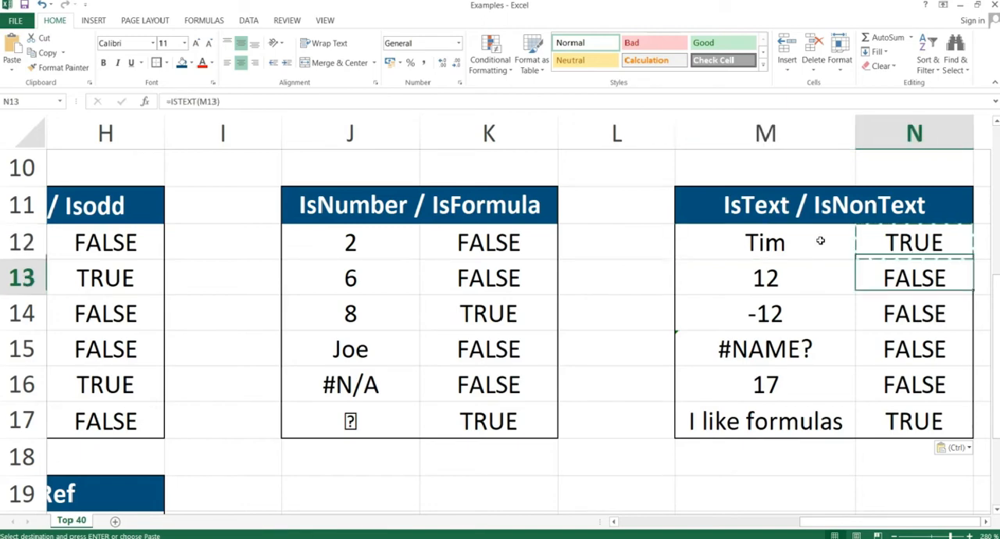
{"action": "key", "text": "shift+Down"}
{"action": "key", "text": "shift+Down"}
{"action": "key", "text": "shift+Down"}
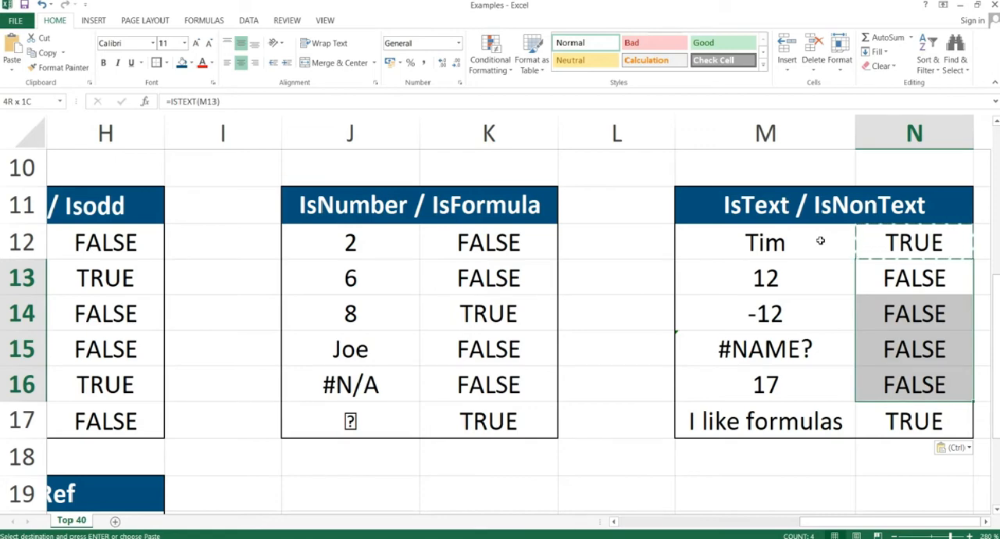
{"action": "key", "text": "Down"}
{"action": "key", "text": "Down"}
{"action": "key", "text": "Left"}
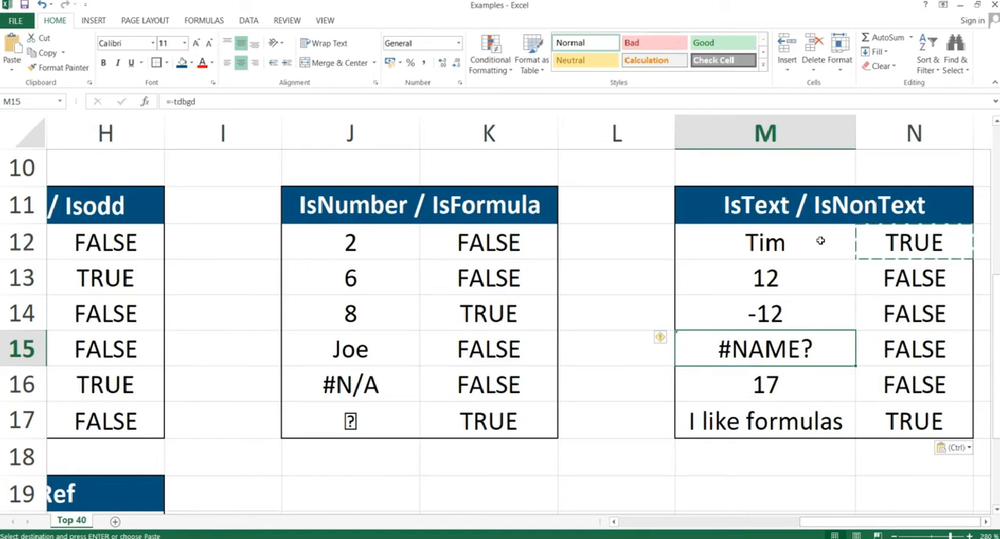
{"action": "key", "text": "Right"}
{"action": "key", "text": "Right"}
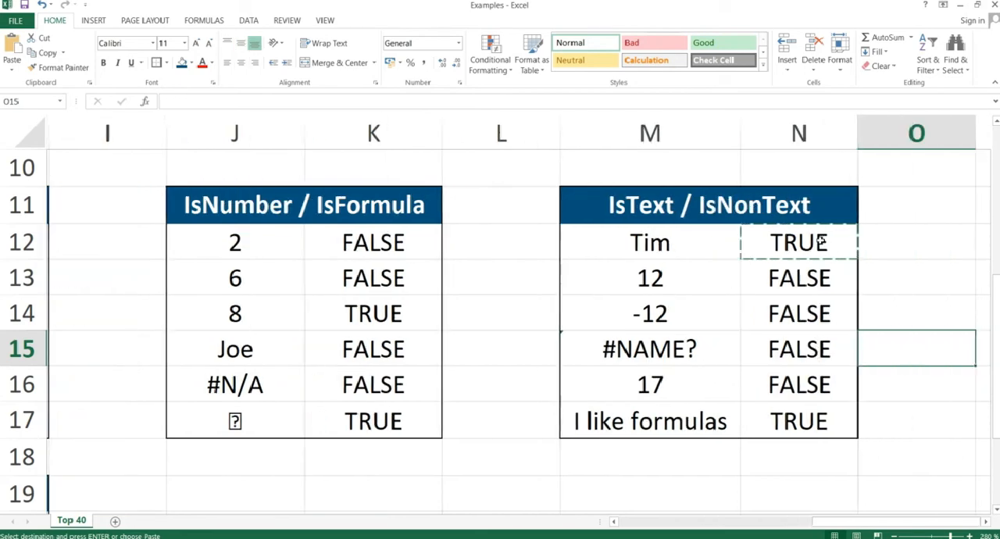
{"action": "key", "text": "Left"}
Replace the formula in N12 with =ISNONTEXT(M12) to test whether the first value is not text.
{"action": "key", "text": "Left"}
{"action": "key", "text": "Right"}
{"action": "key", "text": "Right"}
{"action": "key", "text": "Up"}
{"action": "key", "text": "Left"}
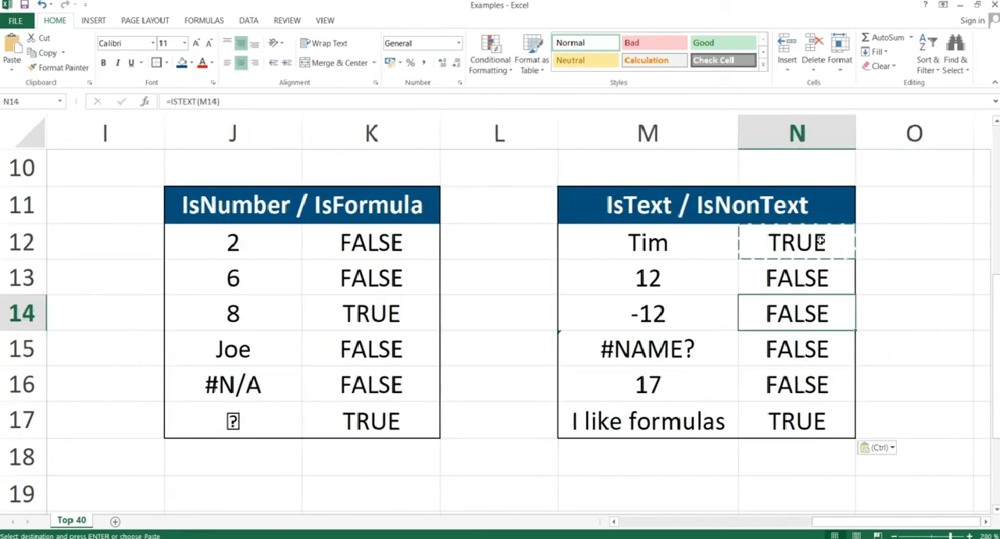
{"action": "key", "text": "Up"}
{"action": "key", "text": "Up"}
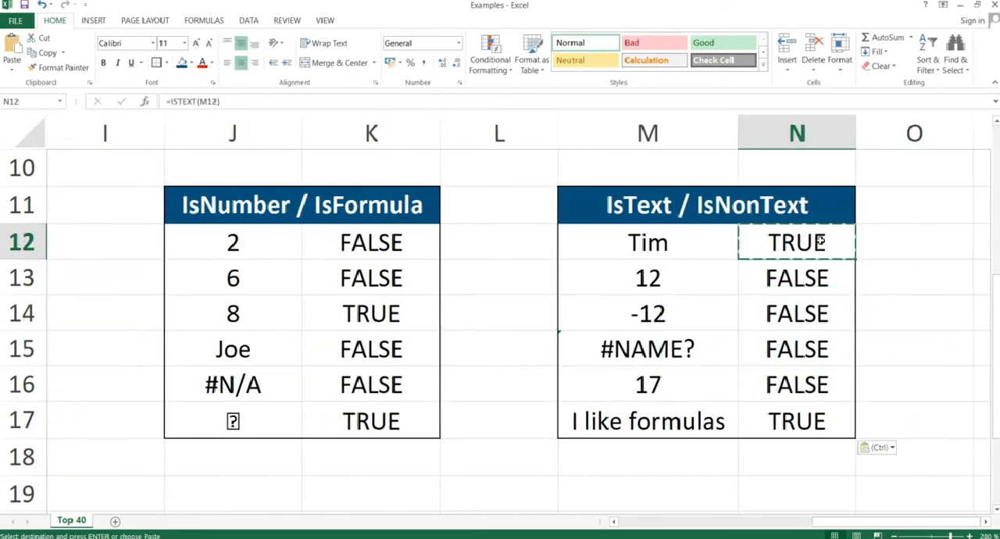
{"action": "type", "text": "=isnontet"}
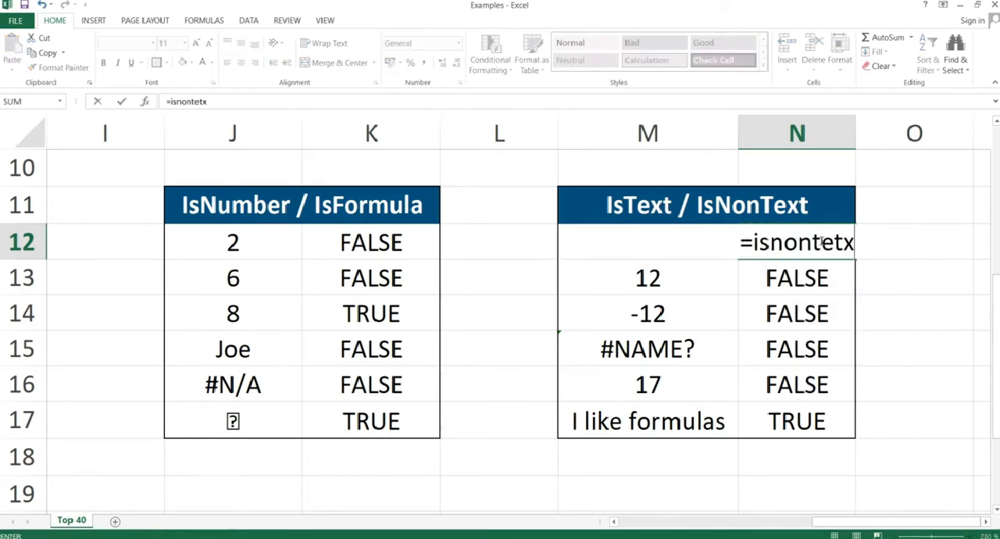
{"action": "type", "text": "x"}
{"action": "key", "text": "BackSpace"}
{"action": "key", "text": "BackSpace"}
{"action": "type", "text": "xt("}
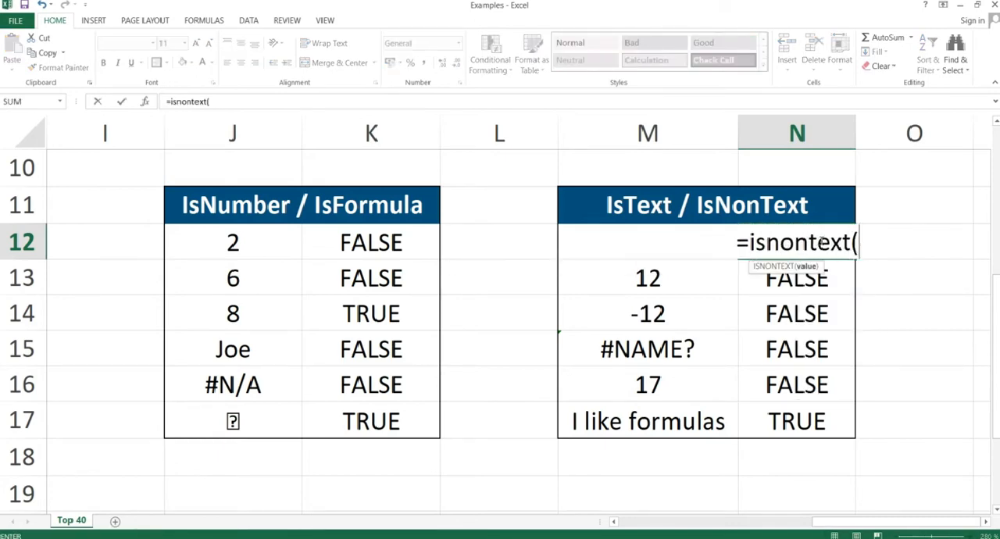
{"action": "key", "text": "Left"}
{"action": "key", "text": "Return"}
Copy the ISNONTEXT formula in N12 and paste it as formulas only into N12:N17.
{"action": "left_click", "coordinate": [819, 242]}
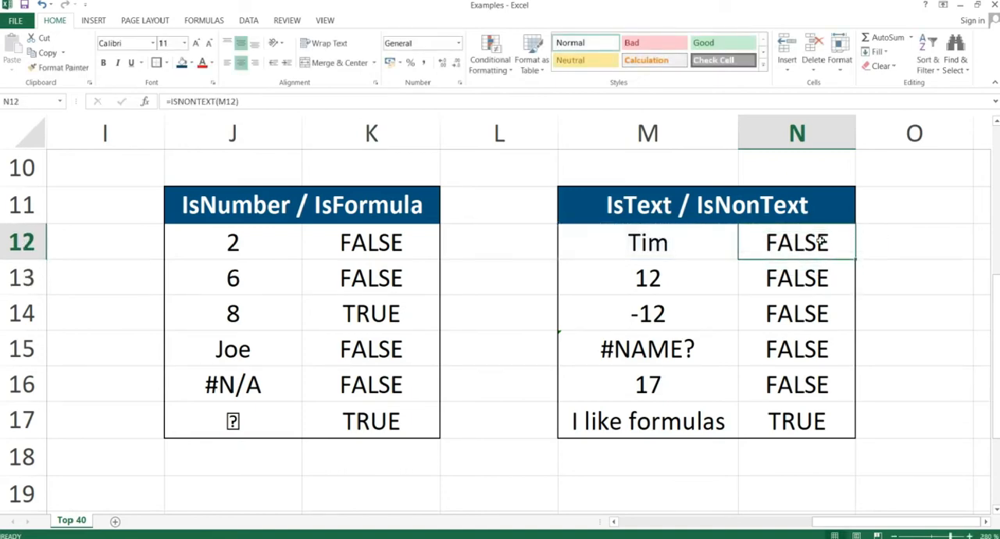
{"action": "key", "text": "ctrl+c"}
{"action": "key", "text": "shift+Down"}
{"action": "key", "text": "shift+Down"}
{"action": "key", "text": "shift+Down"}
{"action": "key", "text": "shift+Down"}
{"action": "key", "text": "shift+Down"}
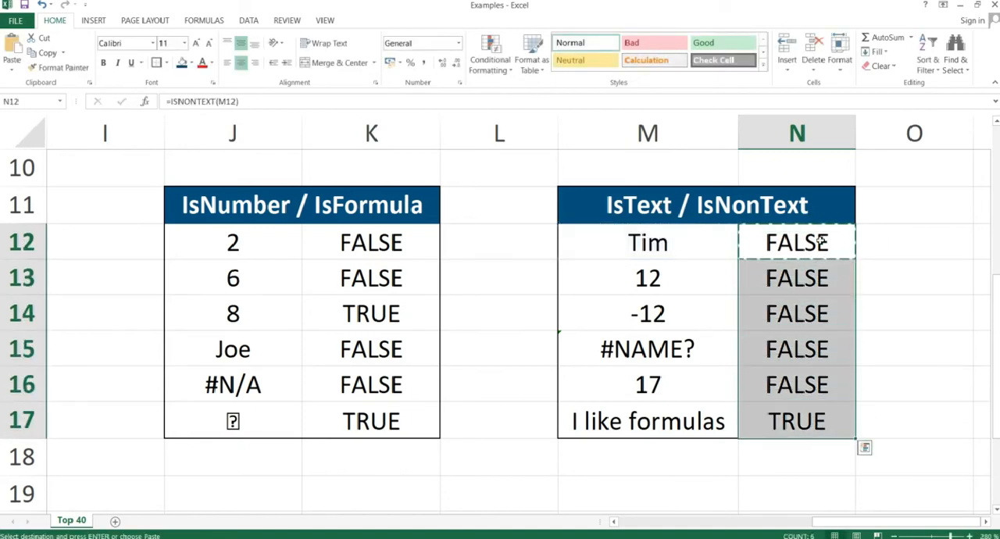
{"action": "key", "text": "ctrl+alt+v"}
{"action": "key", "text": "Return"}
Review the ISNONTEXT results in N12:N17 against the values in column M.
{"action": "key", "text": "shift+Up"}
{"action": "key", "text": "shift+Up"}
{"action": "key", "text": "shift+Up"}
{"action": "key", "text": "shift+Up"}
{"action": "key", "text": "shift+Up"}
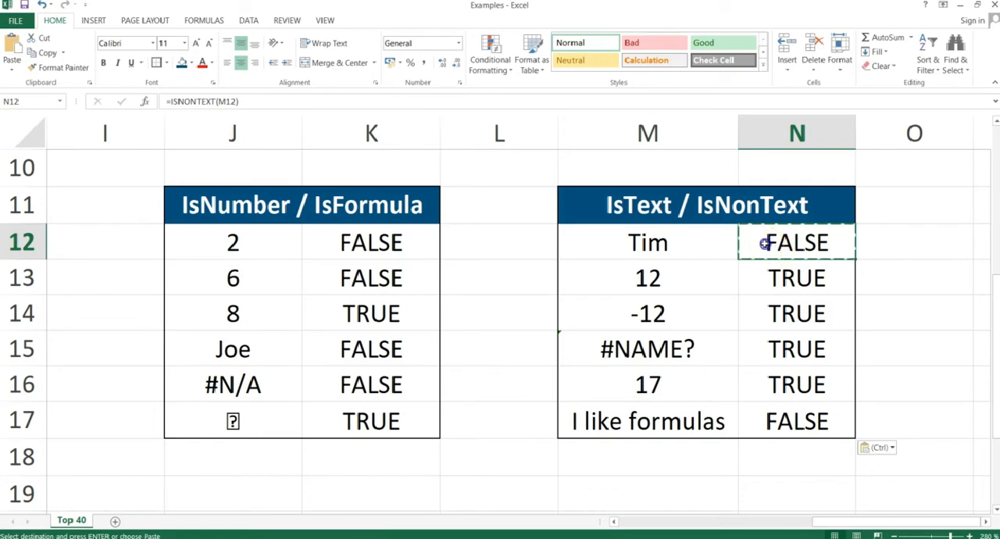
{"action": "left_click_drag", "start_coordinate": [765, 244], "coordinate": [773, 420]}
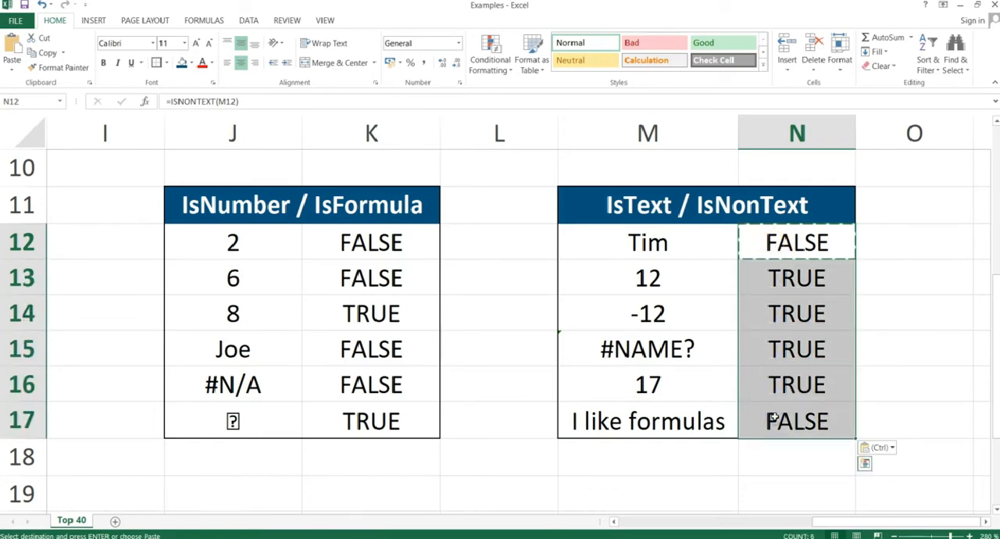
{"action": "key", "text": "Up"}
Switch to the PowerPoint slide show, advance to the IsBlank & Not slide, and return to the Excel worksheet beside the IsText / IsNonText table.
{"action": "key", "text": "alt+Tab"}
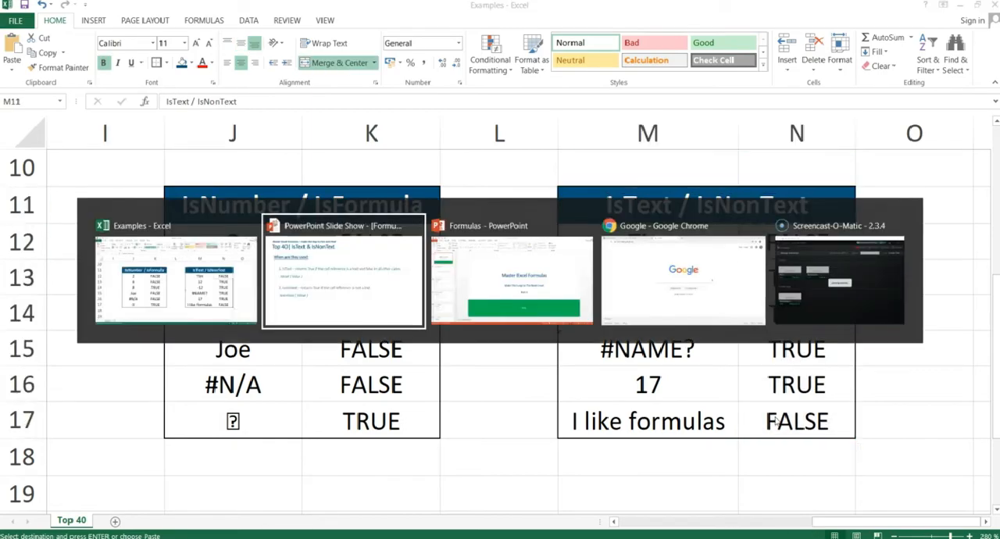
{"action": "key", "text": "Right"}
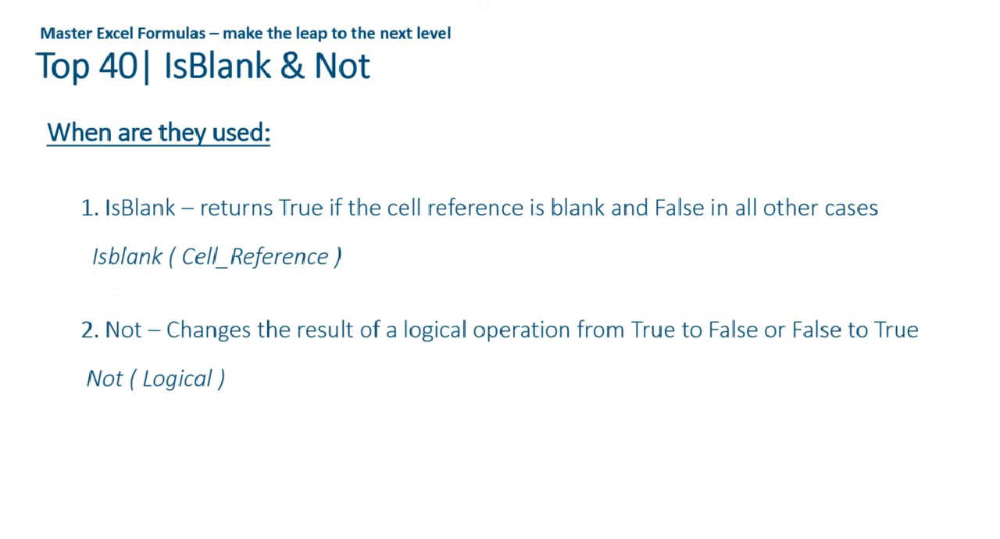
{"action": "key", "text": "alt+Tab"}
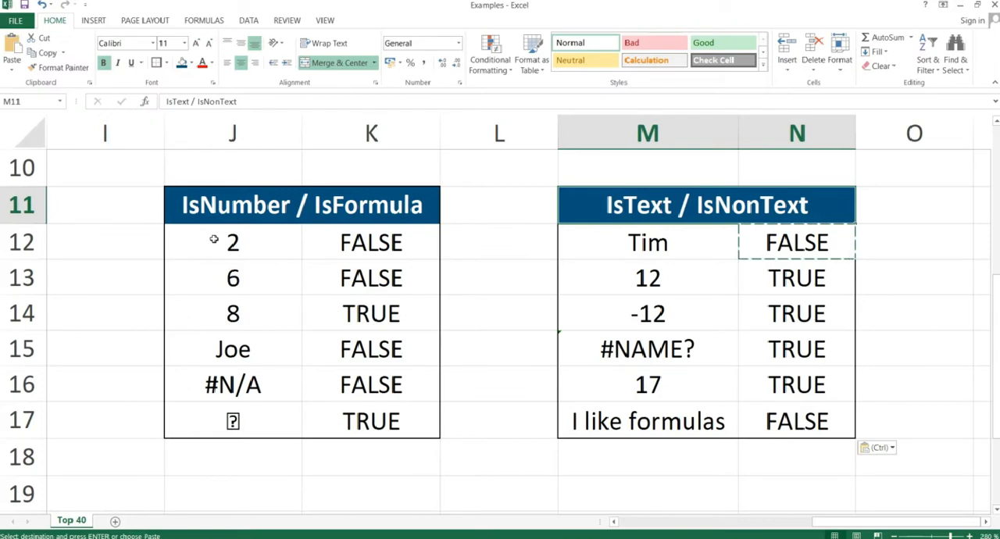
{"action": "key", "text": "Right"}
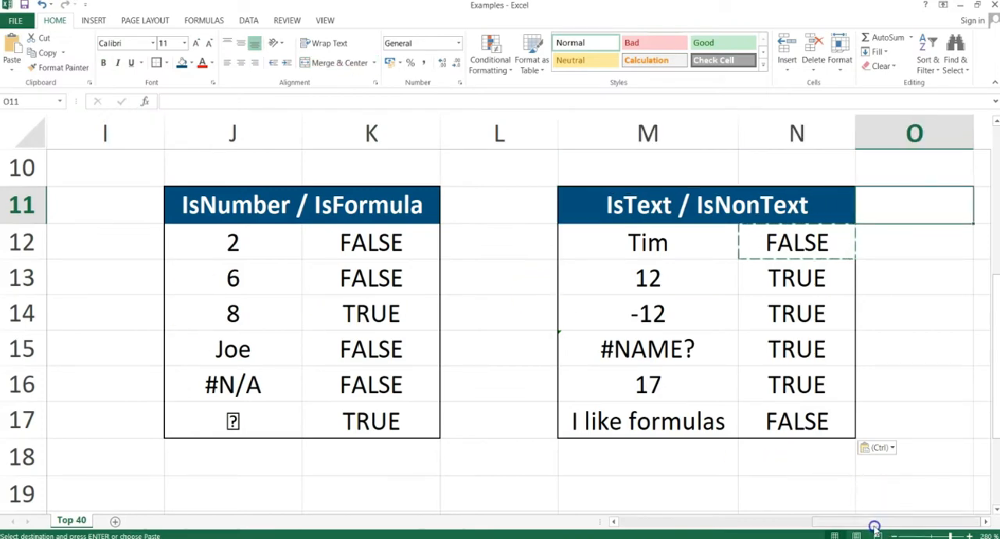
Enter =ISBLANK(C20) in D20 of the IsBlank / Not table to test whether the first cell is empty.
{"action": "left_click_drag", "start_coordinate": [830, 523], "coordinate": [660, 528]}
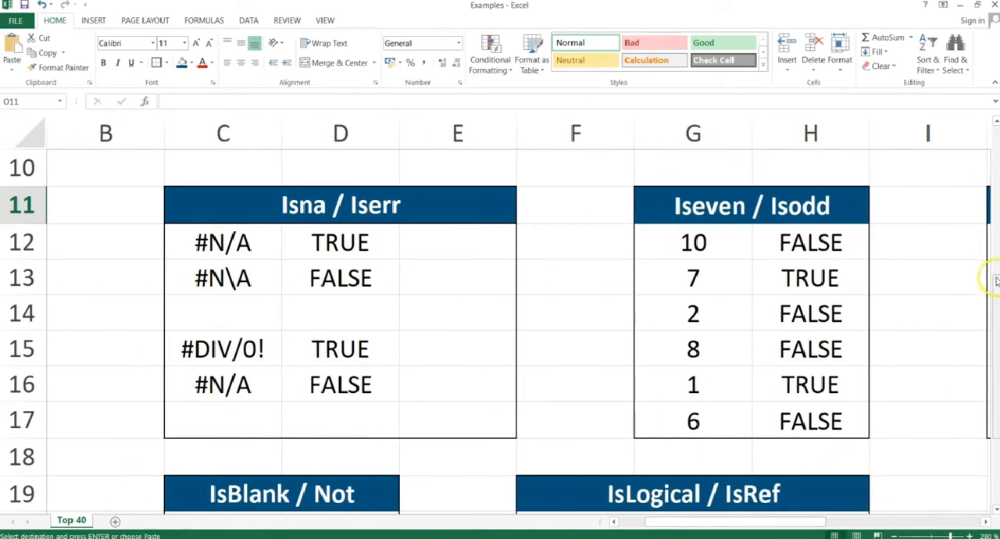
{"action": "left_click_drag", "start_coordinate": [997, 281], "coordinate": [996, 376]}
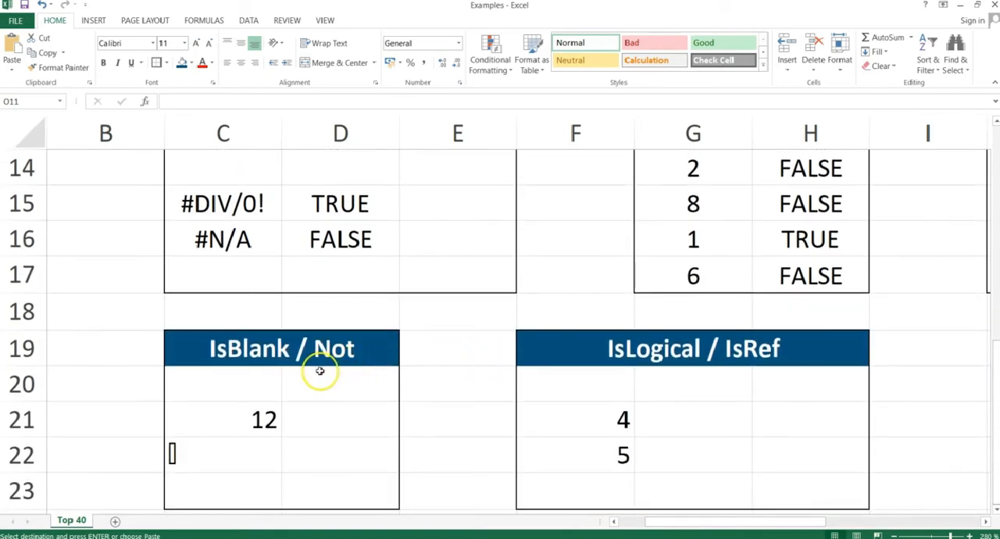
{"action": "left_click", "coordinate": [355, 383]}
{"action": "type", "text": "="}
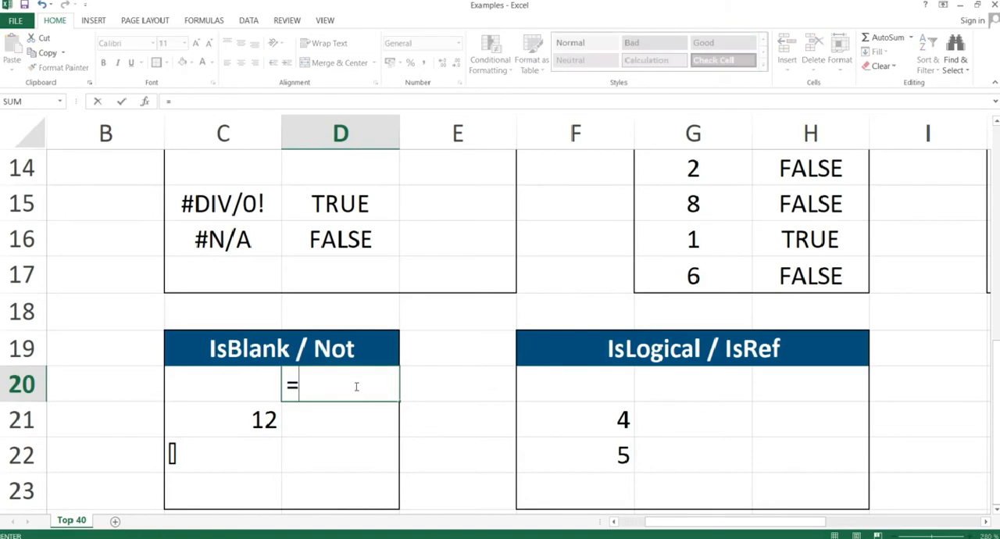
{"action": "type", "text": "ISBLANK("}
{"action": "key", "text": "Left"}
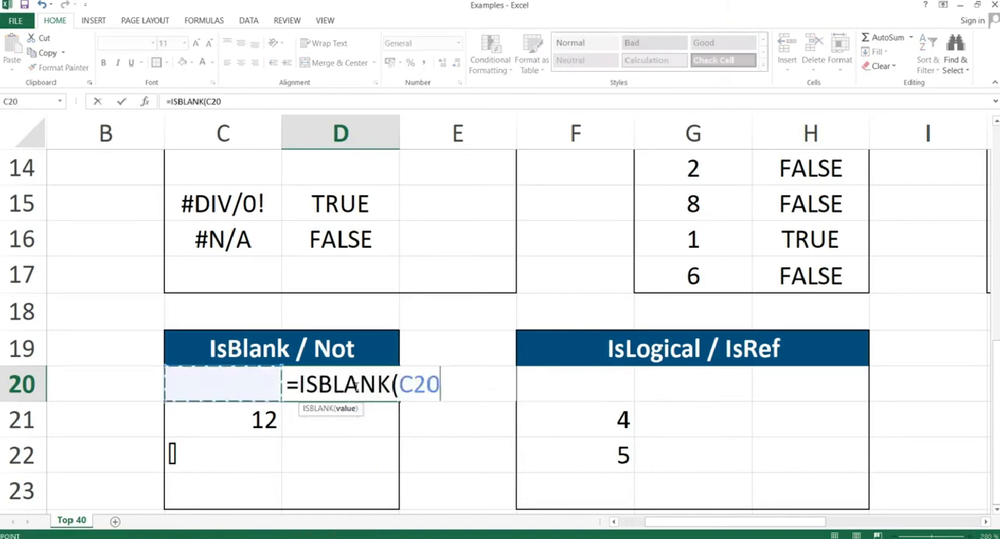
{"action": "key", "text": "Left"}
{"action": "key", "text": "Right"}
{"action": "type", "text": ")"}
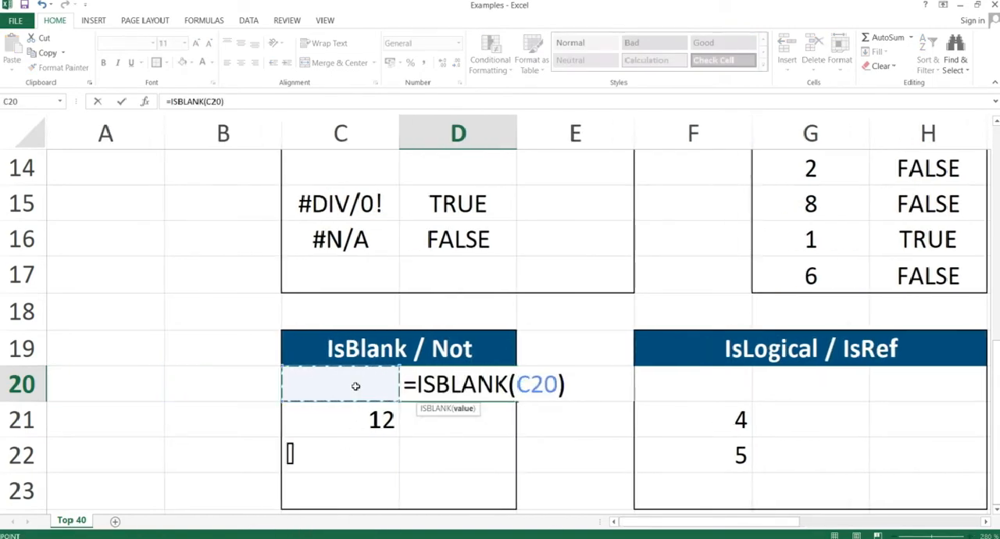
{"action": "key", "text": "Return"}
Copy the ISBLANK formula in D20 and paste it as formulas only into D20:D23.
{"action": "key", "text": "Up"}
{"action": "key", "text": "ctrl+c"}
{"action": "key", "text": "shift+Down"}
{"action": "key", "text": "shift+Down"}
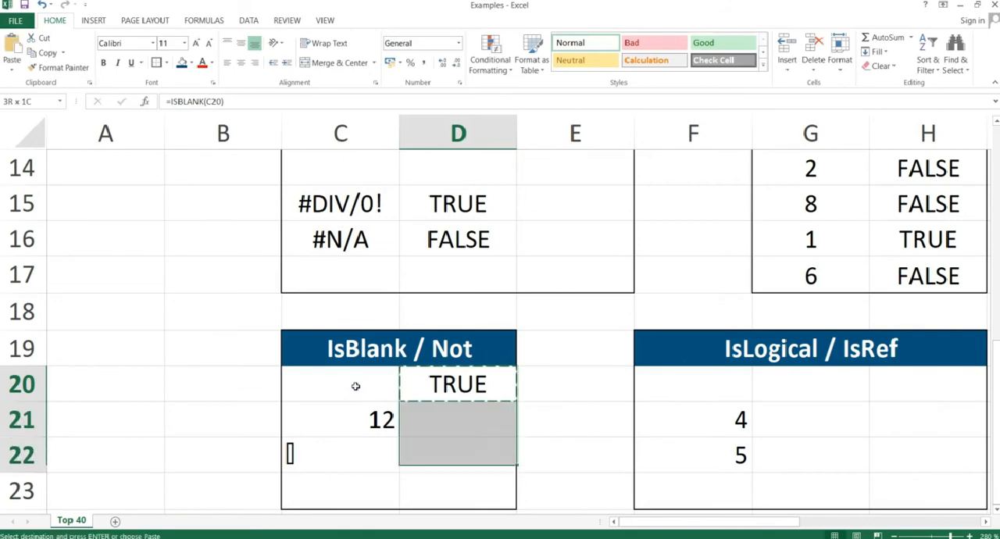
{"action": "key", "text": "shift+Down"}
{"action": "key", "text": "alt+e+s"}
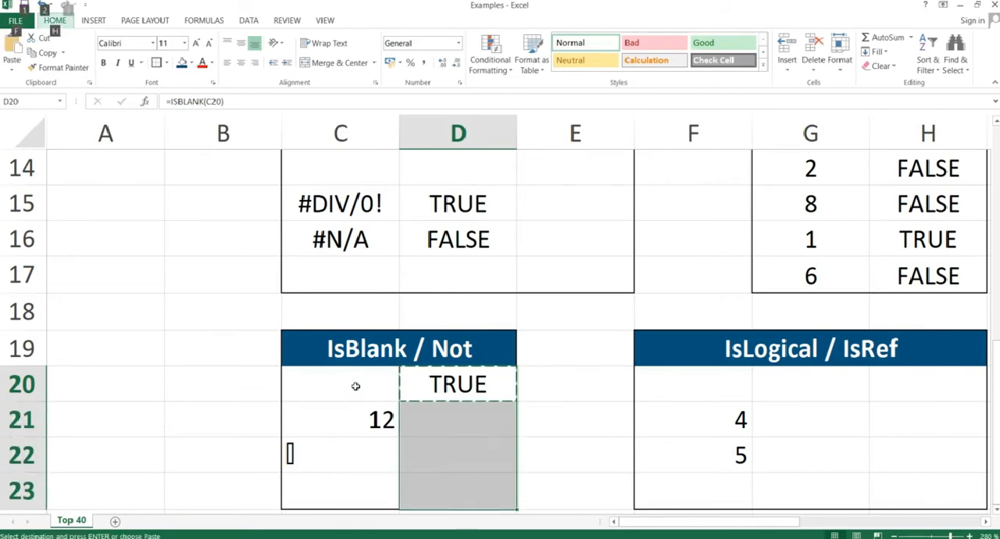
{"action": "key", "text": "Return"}
Review the ISBLANK results in D20:D23 against the cells in C20:C23.
{"action": "left_click_drag", "start_coordinate": [353, 386], "coordinate": [356, 491]}
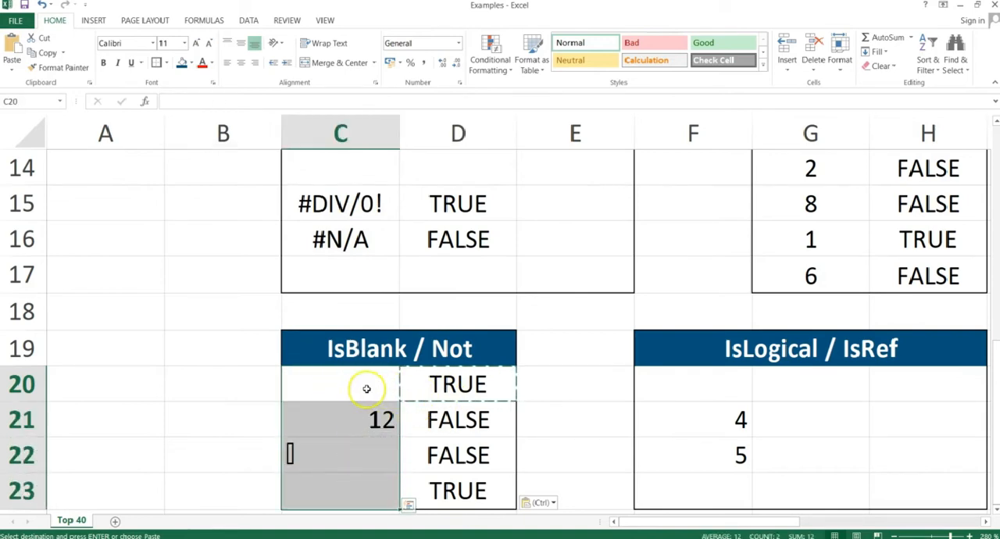
{"action": "double_click", "coordinate": [438, 383]}
{"action": "key", "text": "Escape"}
{"action": "key", "text": "Left"}
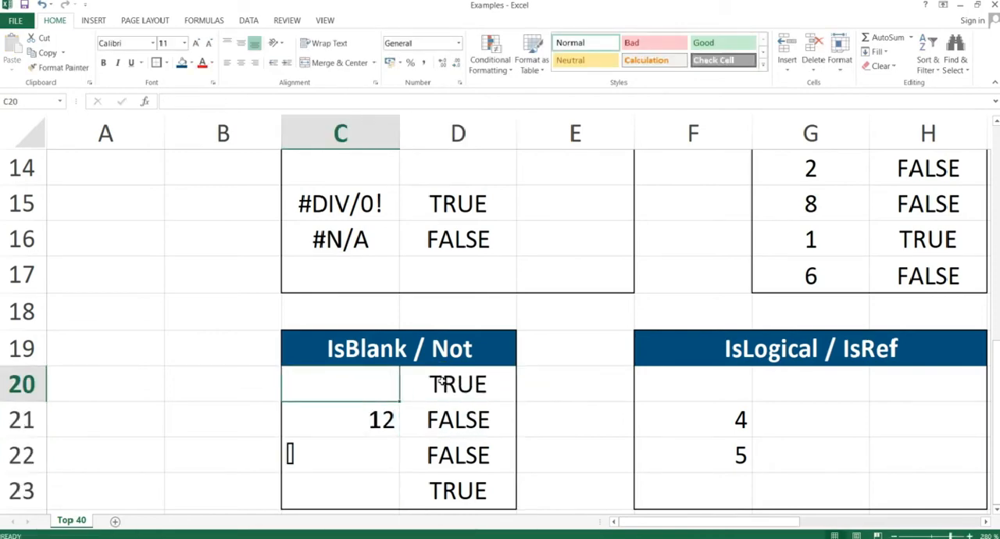
{"action": "key", "text": "Down"}
{"action": "key", "text": "Down"}
{"action": "key", "text": "Down"}
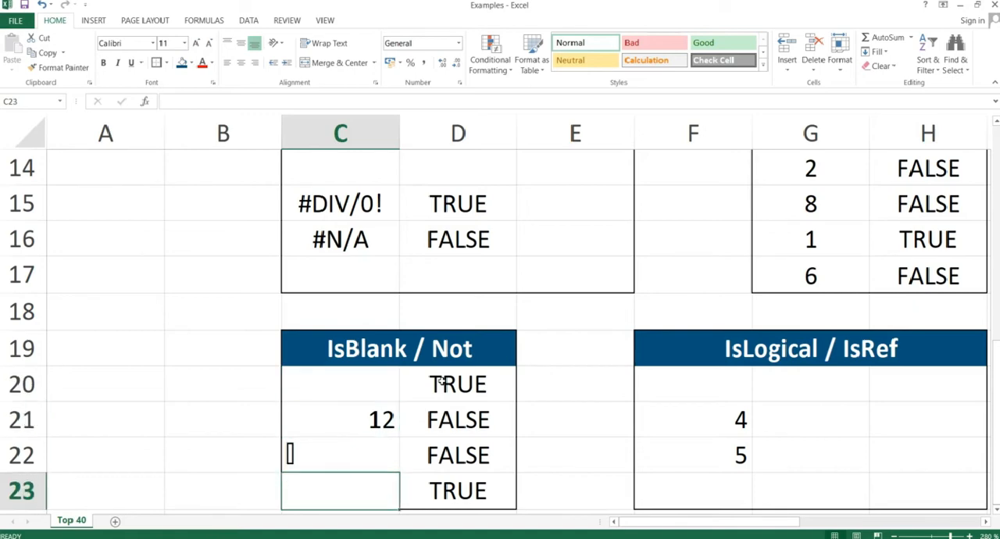
{"action": "key", "text": "Right"}
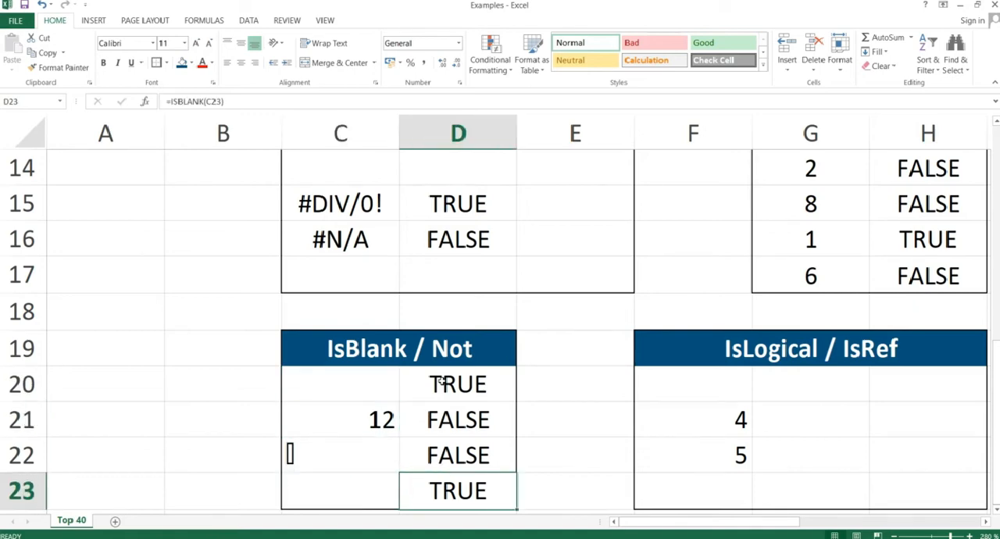
{"action": "key", "text": "Up"}
{"action": "key", "text": "Up"}
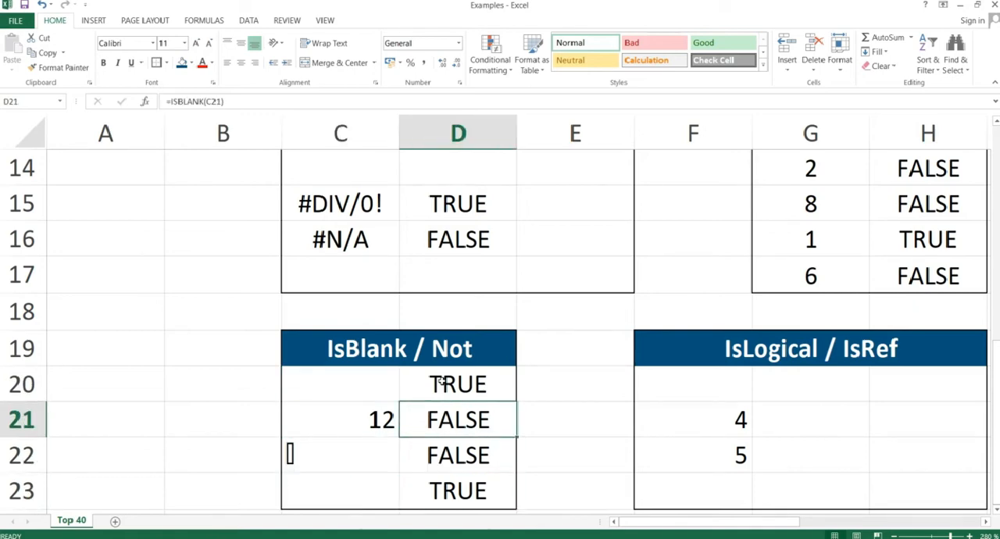
{"action": "key", "text": "Up"}
Wrap the ISBLANK formula in D20 in NOT so it reads =NOT(ISBLANK(C20)).
{"action": "left_click", "coordinate": [440, 394]}
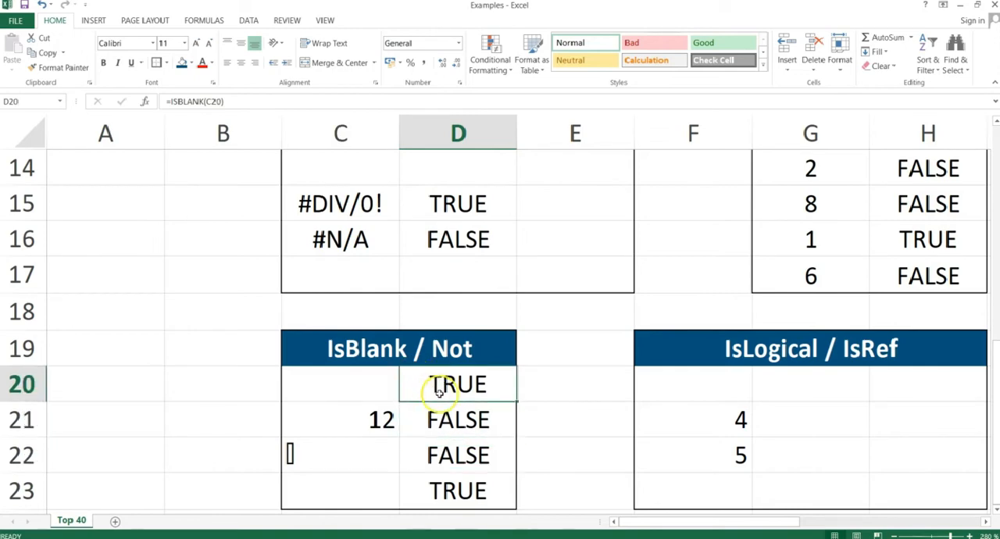
{"action": "double_click", "coordinate": [440, 393]}
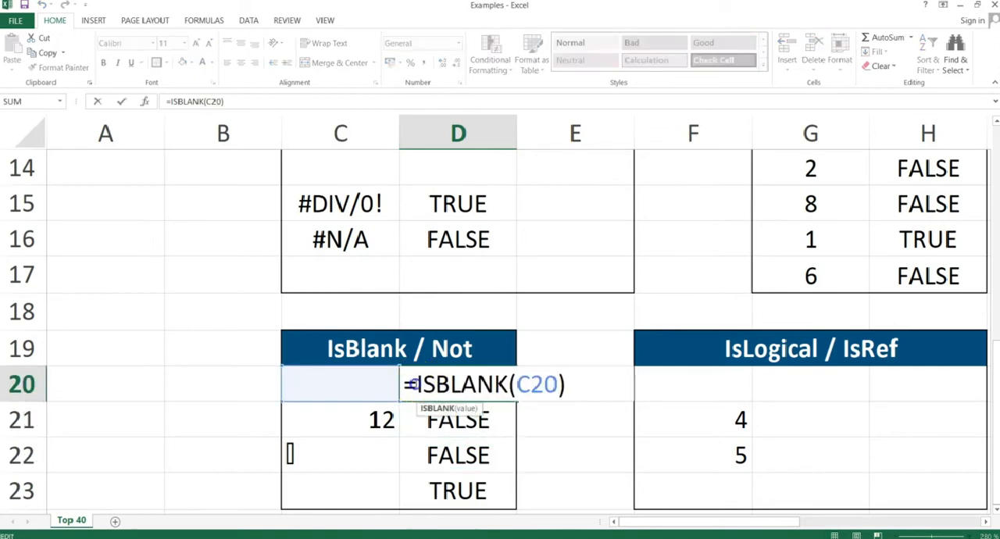
{"action": "left_click", "coordinate": [412, 383]}
{"action": "type", "text": "NOT("}
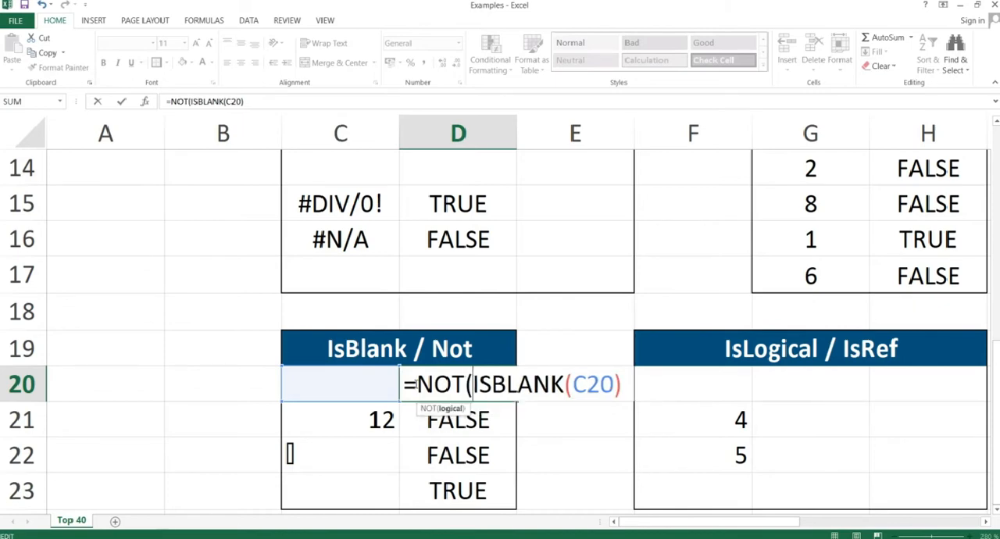
{"action": "left_click", "coordinate": [619, 384]}
{"action": "type", "text": ")"}
{"action": "key", "text": "Return"}
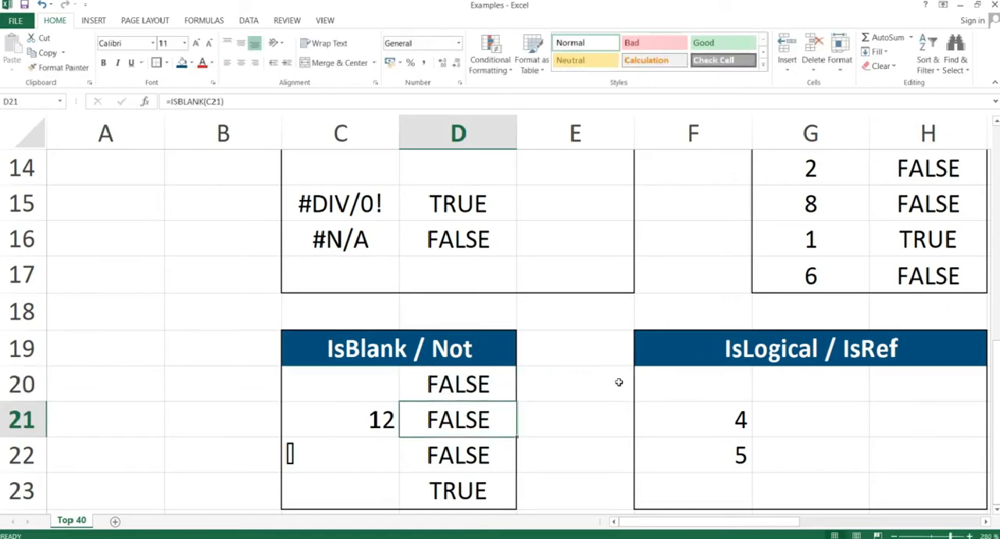
Copy the NOT(ISBLANK) formula in D20 and paste it as formulas only into D20:D23.
{"action": "key", "text": "Up"}
{"action": "key", "text": "ctrl+c"}
{"action": "key", "text": "shift+Down"}
{"action": "key", "text": "shift+Down"}
{"action": "key", "text": "shift+Down"}
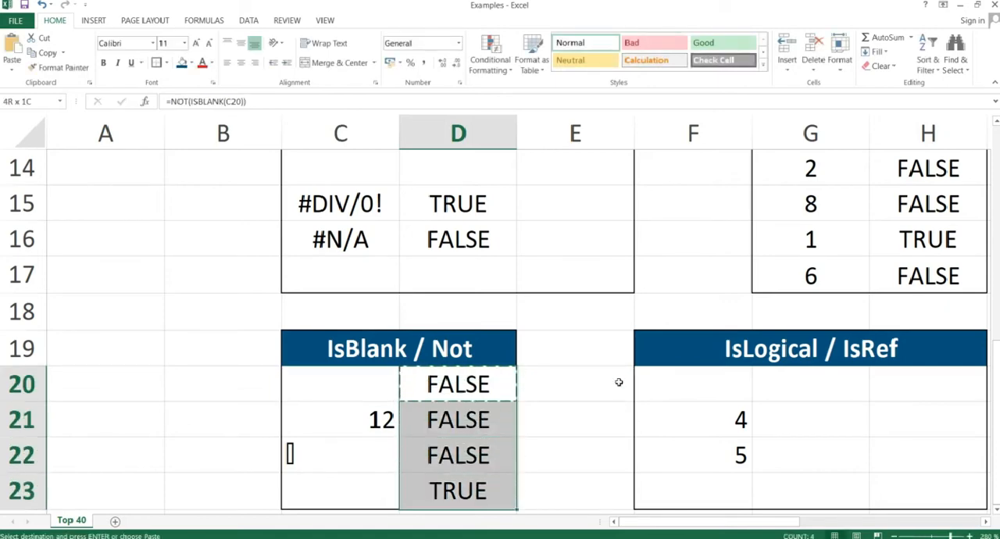
{"action": "key", "text": "ctrl+alt+v"}
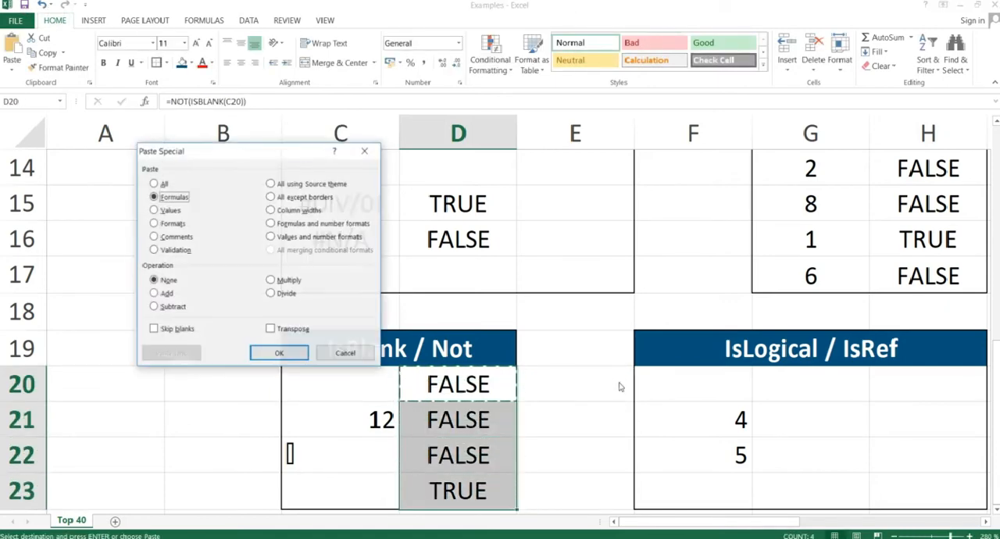
{"action": "key", "text": "Return"}
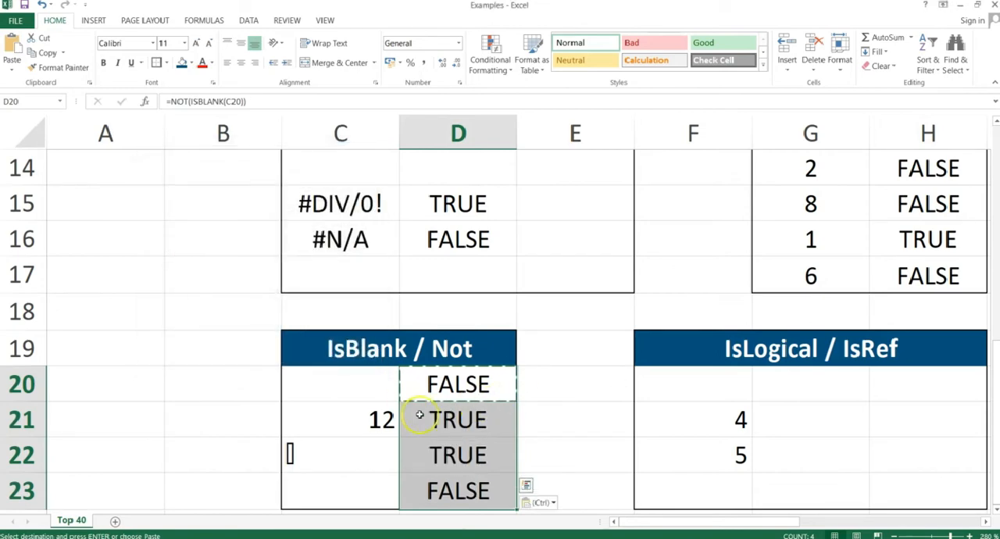
{"action": "left_click", "coordinate": [454, 422]}
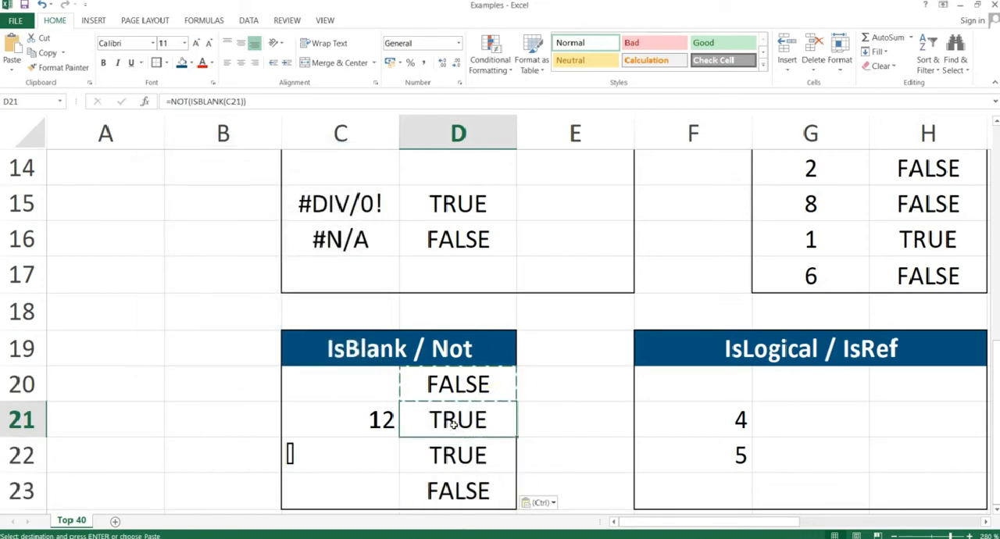
Switch to the PowerPoint slide show, advance to the IsLogical & IsRef slide, and return to the Excel worksheet.
{"action": "key", "text": "alt+Tab"}
{"action": "key", "text": "Right"}
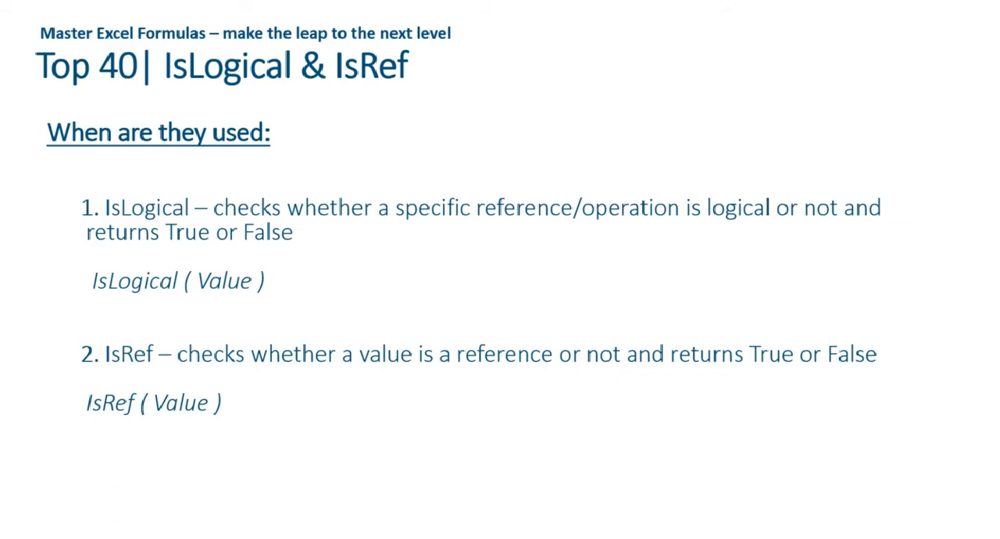
{"action": "key", "text": "alt+Tab"}
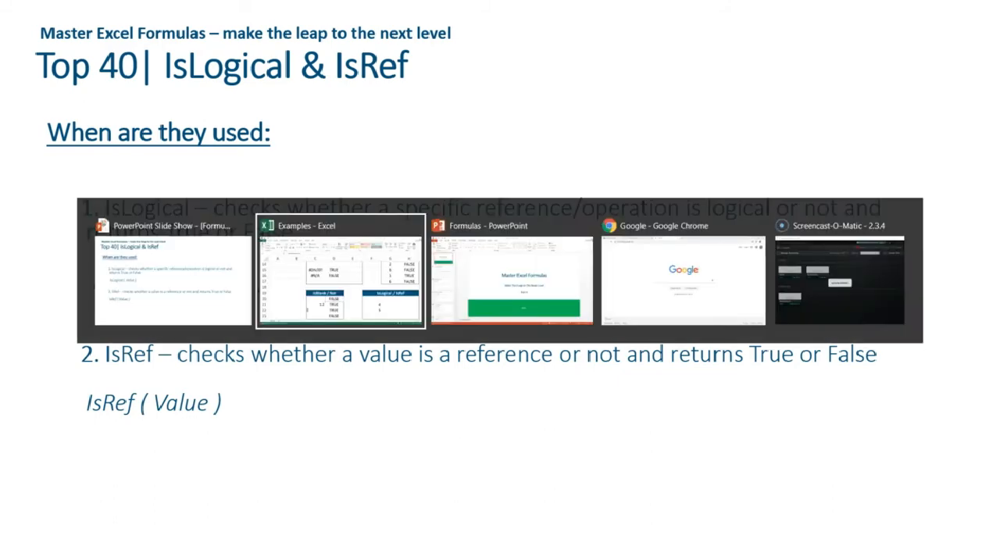
Write the formula =ISLOGICAL(F21=5) in H20 of the IsLogical / IsRef table.
{"action": "key", "text": "Right"}
{"action": "key", "text": "Right"}
{"action": "key", "text": "Right"}
{"action": "key", "text": "Right"}
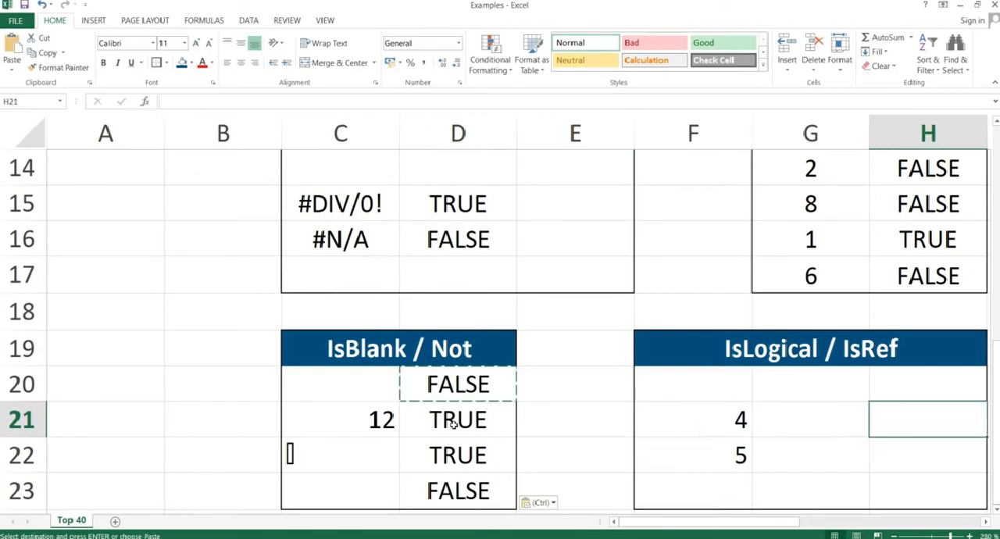
{"action": "key", "text": "Left"}
{"action": "key", "text": "Up"}
{"action": "key", "text": "Right"}
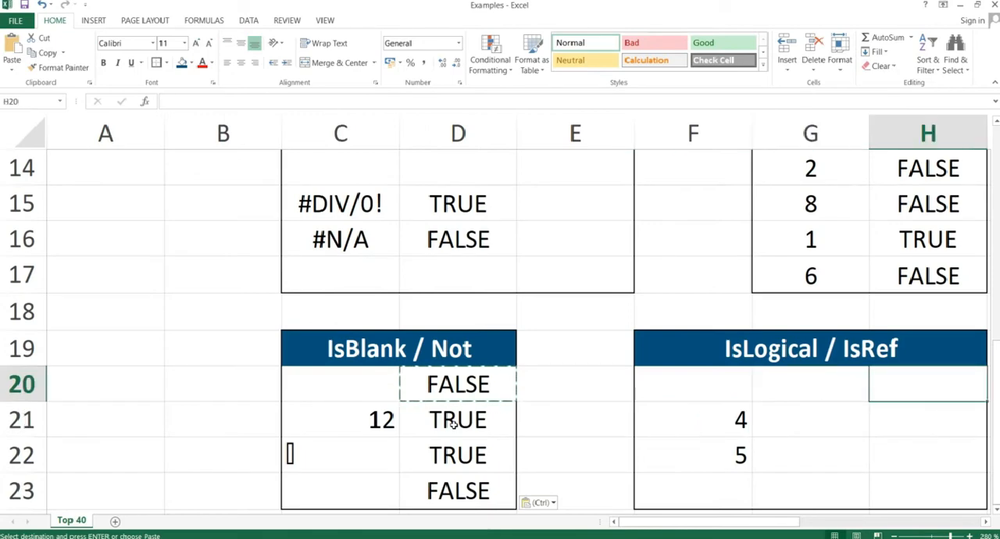
{"action": "key", "text": "Left"}
{"action": "key", "text": "Right"}
{"action": "type", "text": "=IS"}
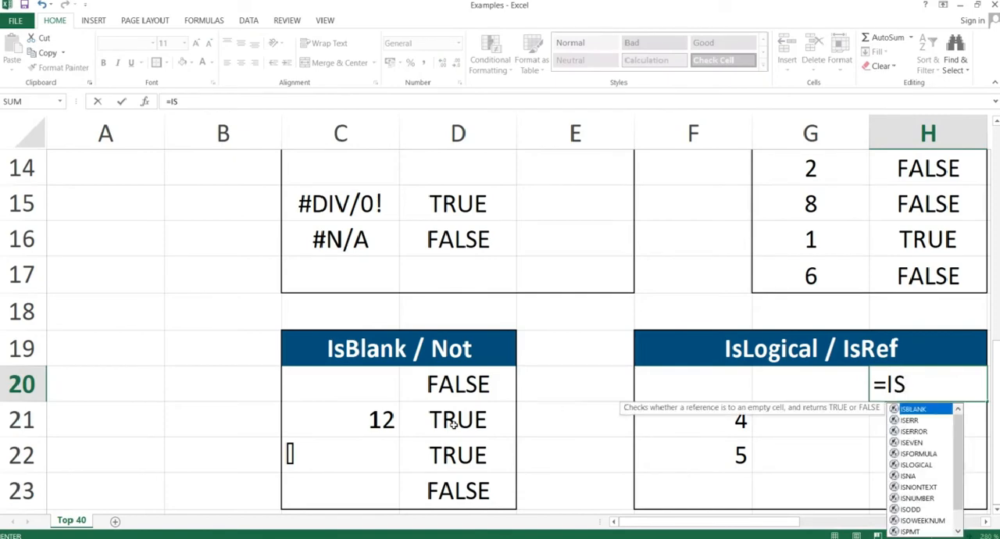
{"action": "type", "text": "LOGICAL"}
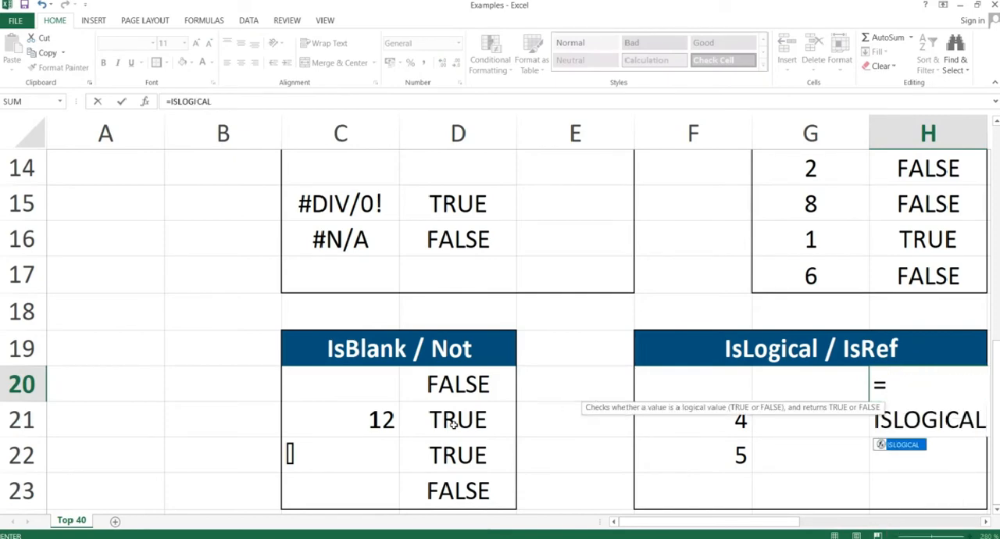
{"action": "type", "text": "("}
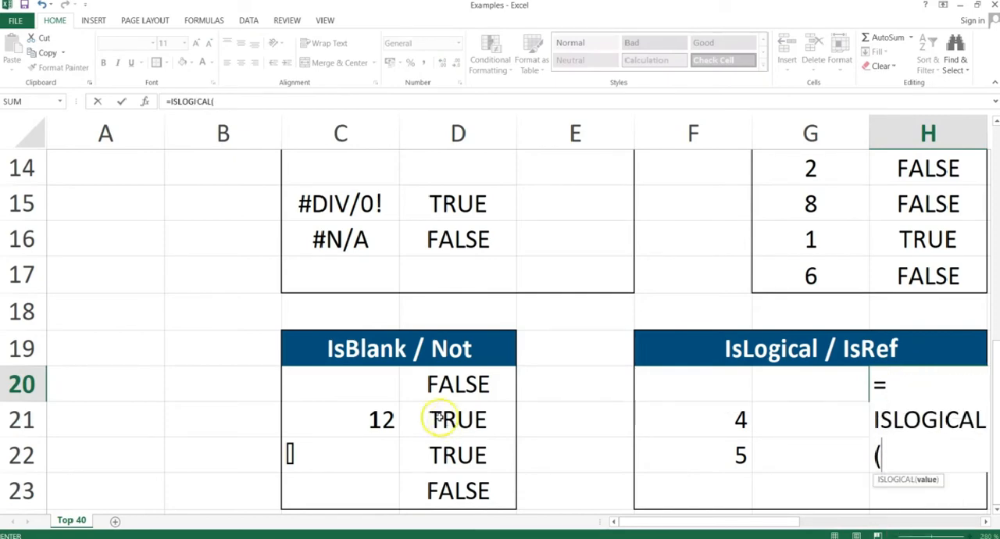
{"action": "left_click", "coordinate": [710, 417]}
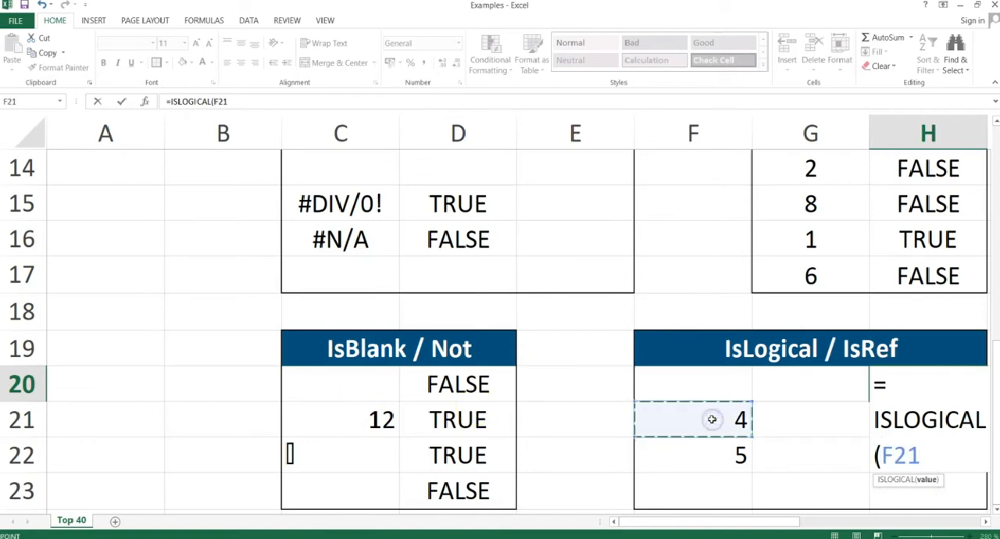
{"action": "type", "text": "=5)"}
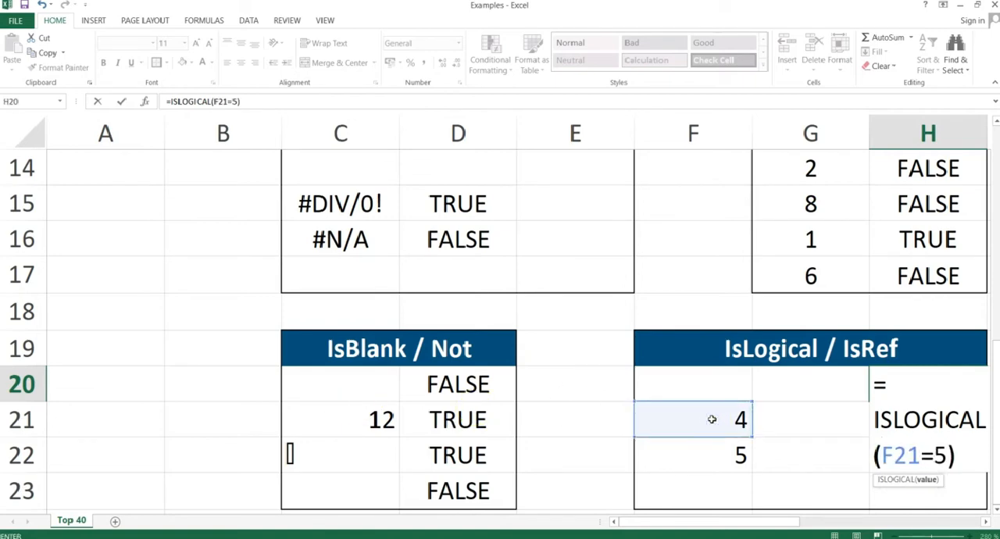
Replace the constant 5 in the H20 formula with a reference to F22 and enter =ISLOGICAL(F21=F22).
{"action": "key", "text": "BackSpace"}
{"action": "key", "text": "BackSpace"}
{"action": "left_click", "coordinate": [713, 454]}
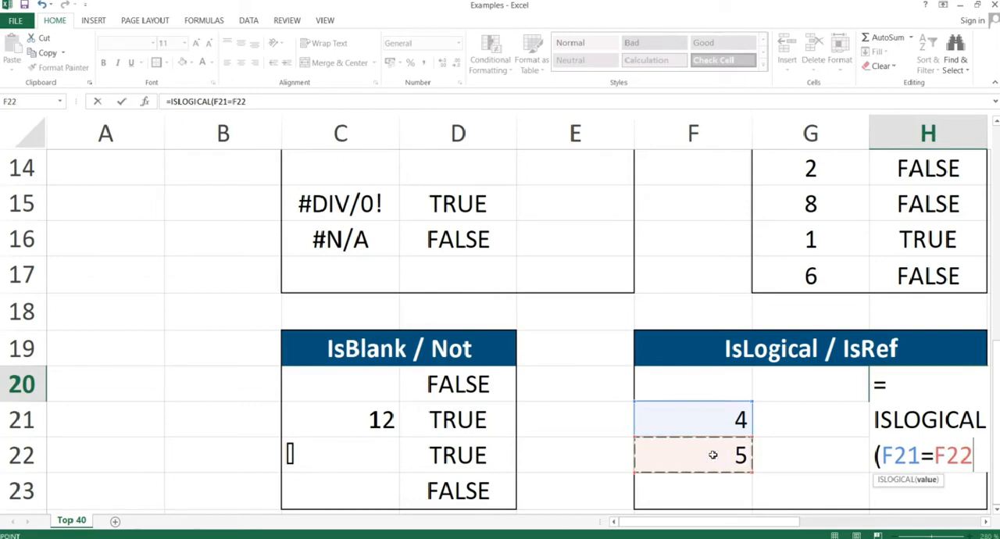
{"action": "type", "text": ")"}
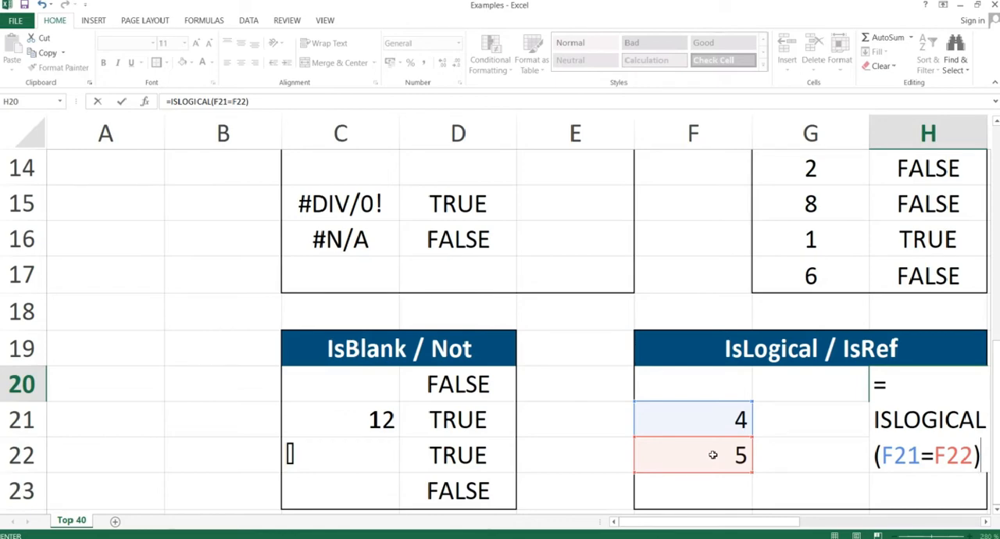
{"action": "key", "text": "Return"}
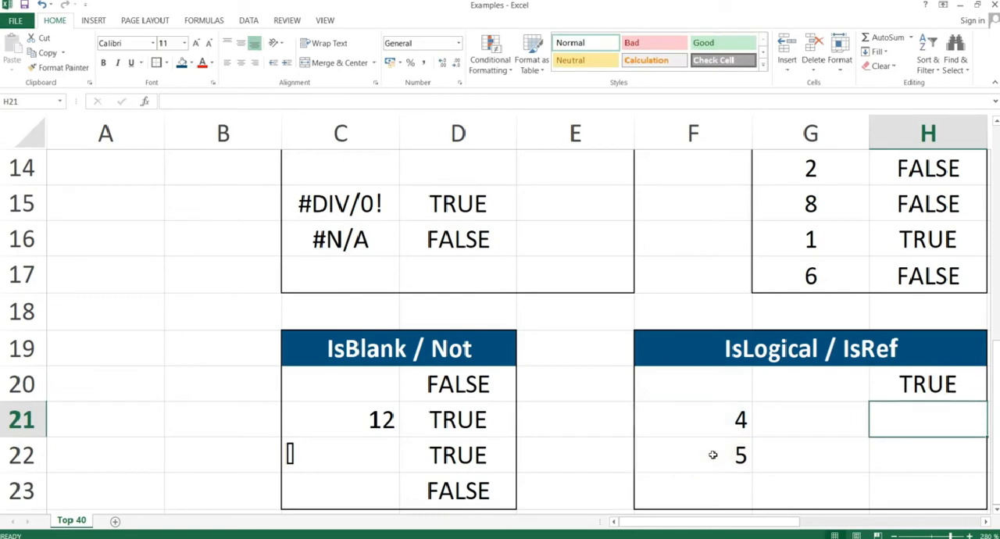
Replace the formula in H20 of the IsLogical / IsRef table with =ISREF(F20).
{"action": "key", "text": "Up"}
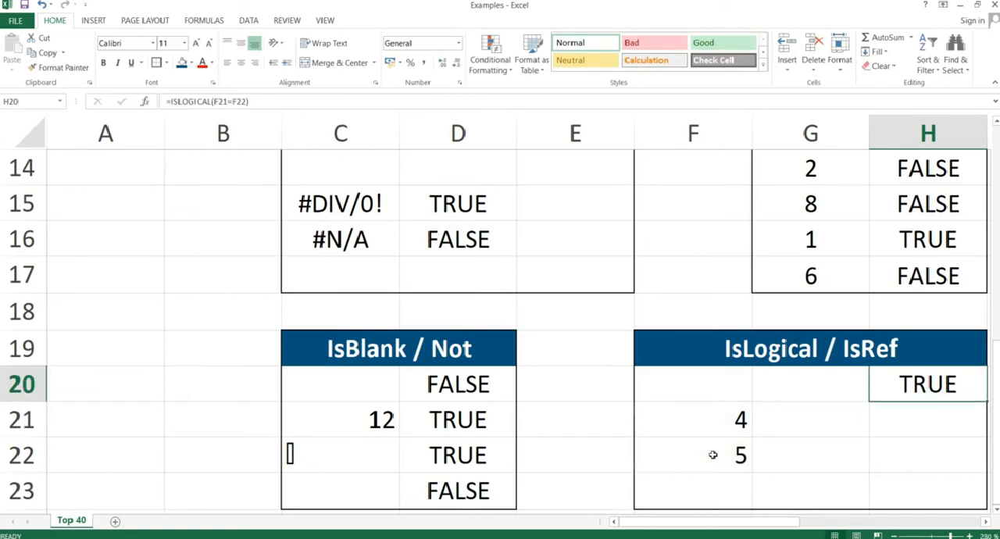
{"action": "type", "text": "=ISR"}
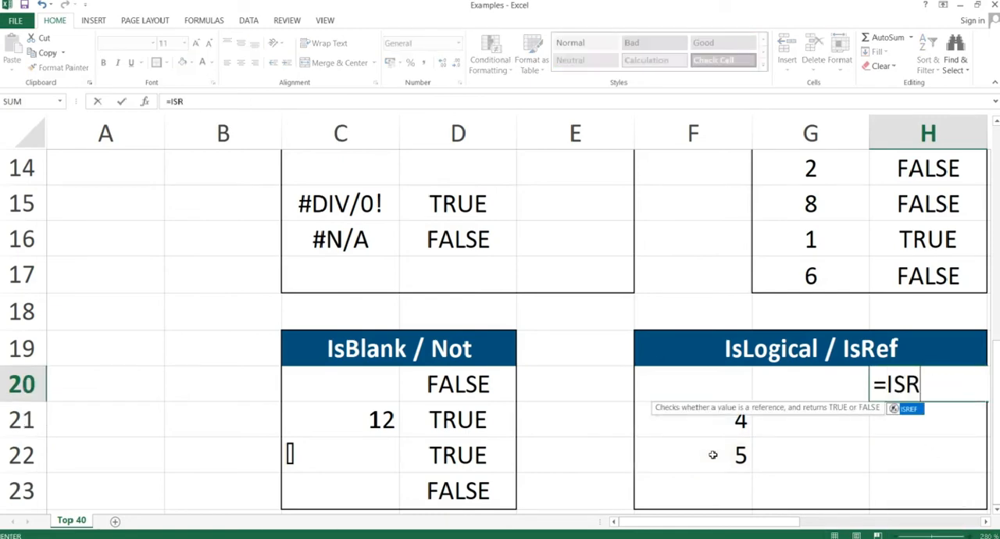
{"action": "type", "text": "EF("}
{"action": "key", "text": "Left"}
{"action": "key", "text": "Left"}
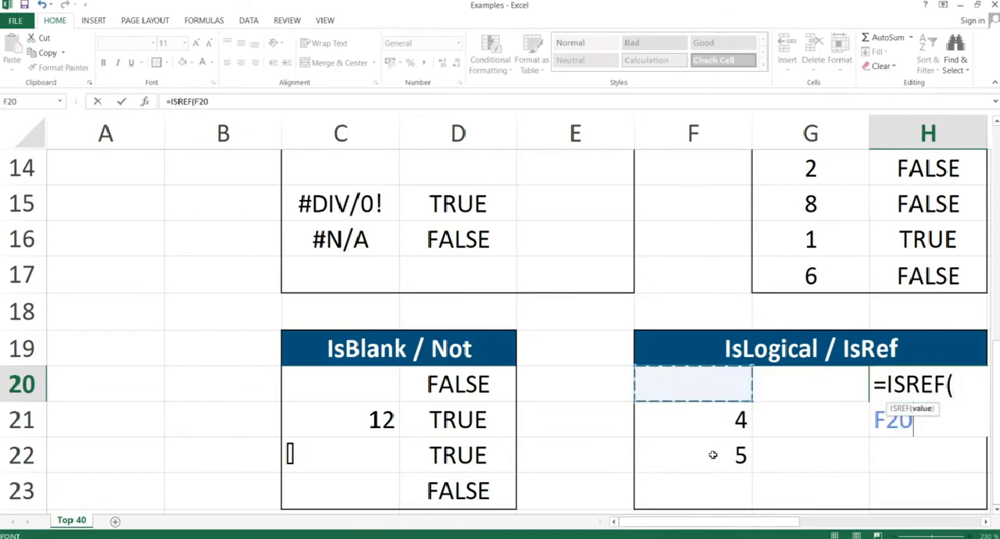
{"action": "type", "text": ")"}
{"action": "key", "text": "ctrl+Return"}
{"action": "key", "text": "Return"}
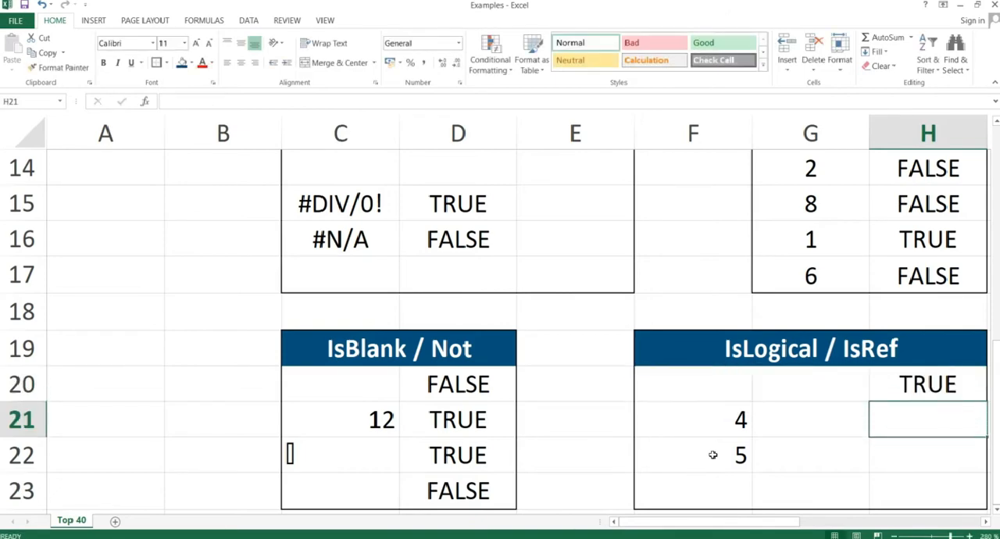
Overwrite H20 with =ISREF("apples") to test a text string instead of a cell reference.
{"action": "key", "text": "Up"}
{"action": "type", "text": "=I"}
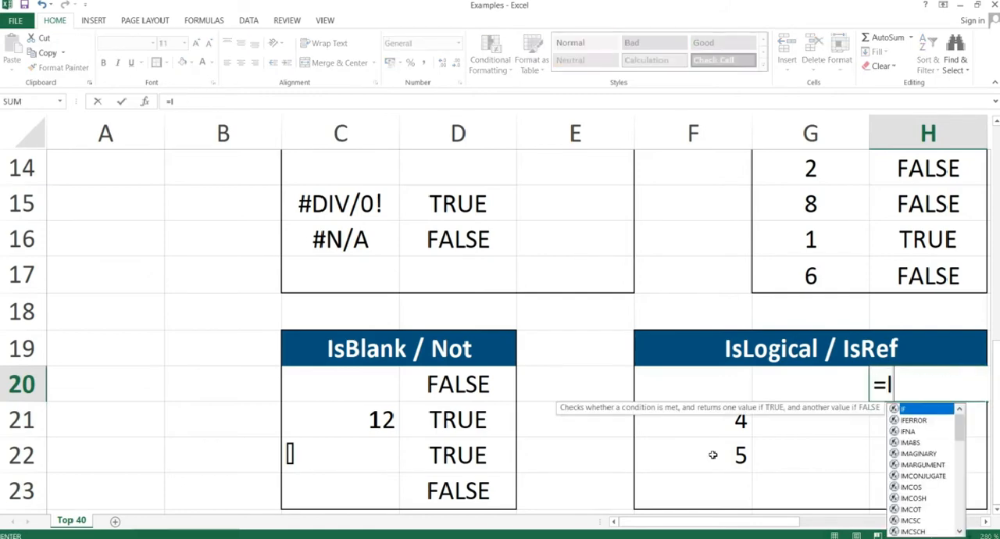
{"action": "type", "text": "SREF"}
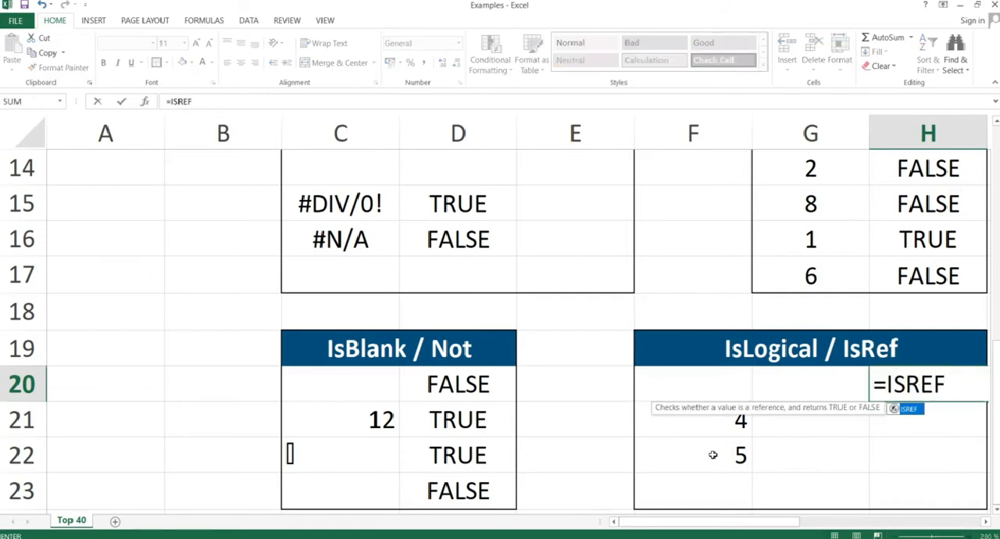
{"action": "type", "text": "("}
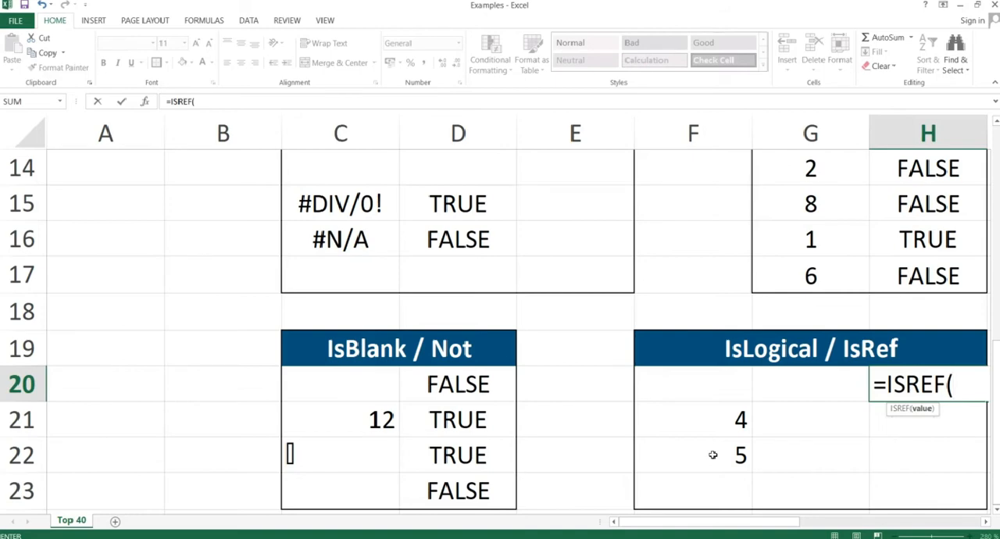
{"action": "type", "text": "\"apples"}
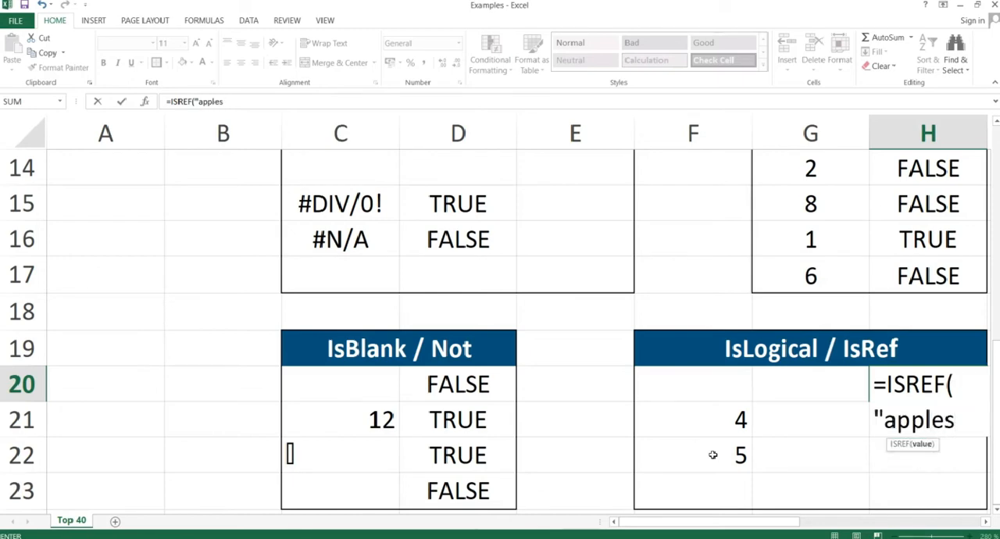
{"action": "type", "text": "\")"}
{"action": "key", "text": "Return"}
{"action": "key", "text": "Up"}
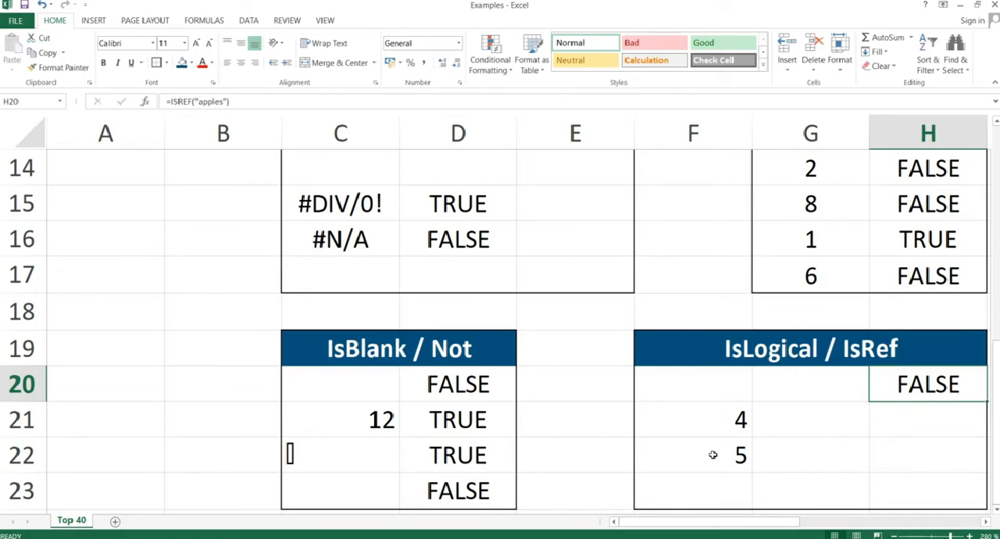
Switch to the PowerPoint slide show, advance to the IsError slide, and return to the Excel worksheet.
{"action": "key", "text": "alt+Tab"}
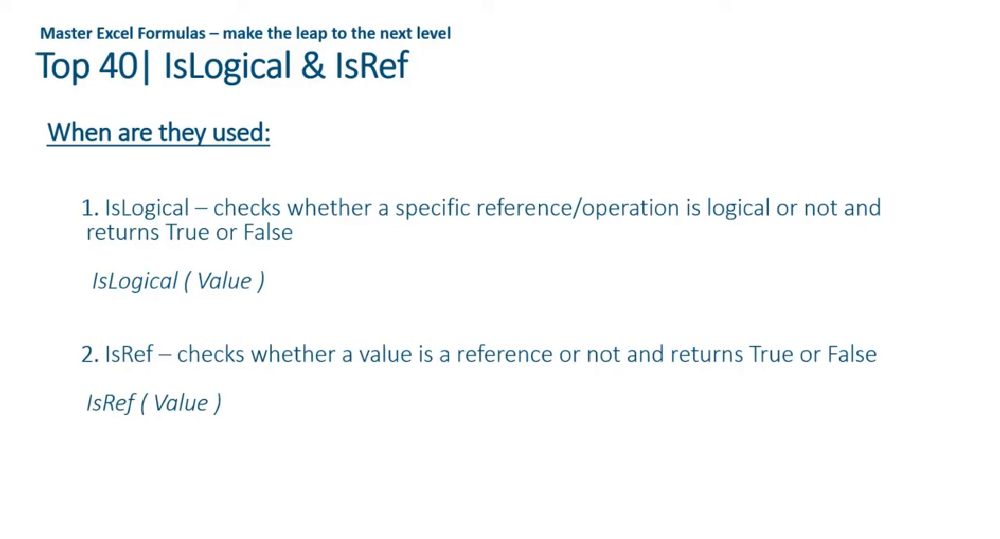
{"action": "key", "text": "Right"}
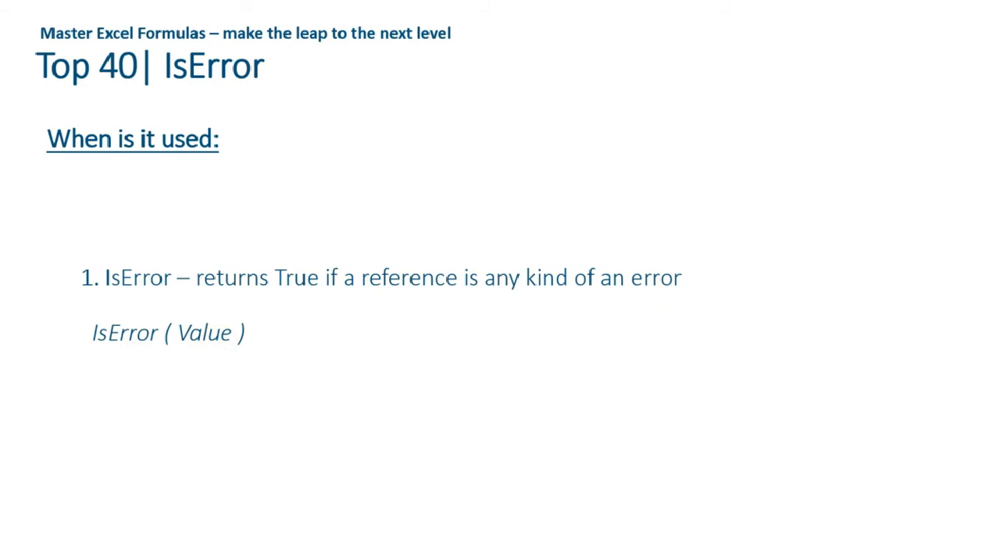
{"action": "key", "text": "alt+Tab"}
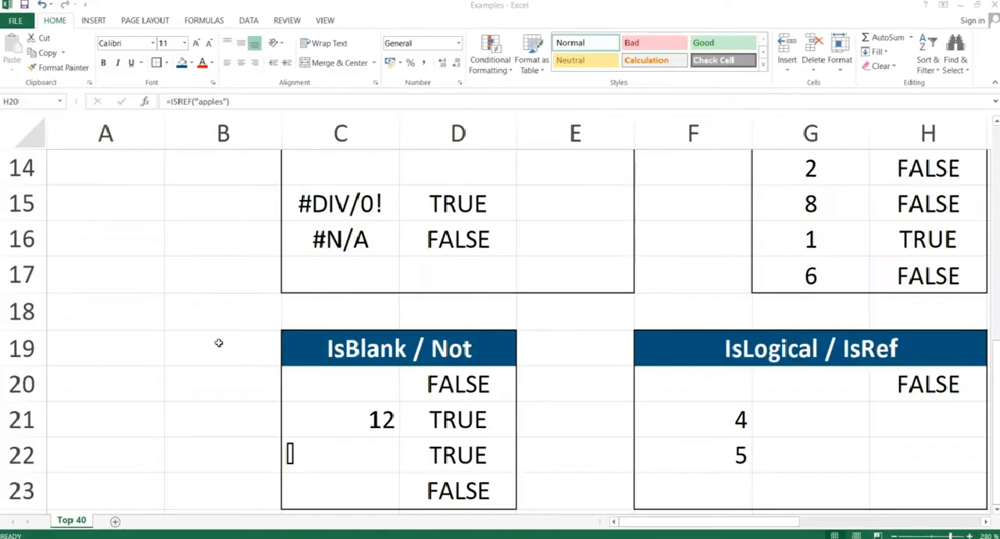
Look over the empty area beside the IsLogical / IsRef table and select cell J20.
{"action": "key", "text": "Right"}
{"action": "key", "text": "Right"}
{"action": "key", "text": "Right"}
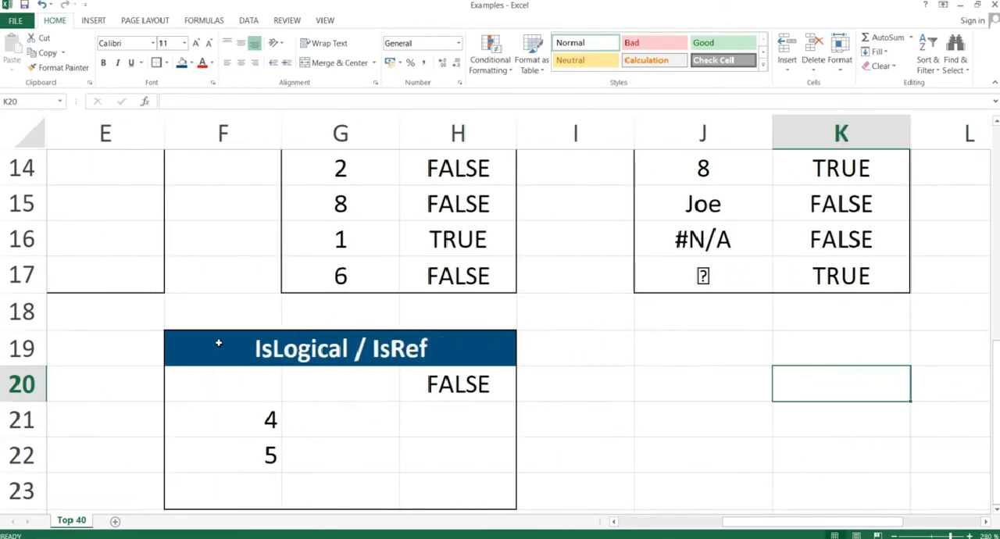
{"action": "key", "text": "Left"}
{"action": "key", "text": "Down"}
{"action": "key", "text": "Down"}
{"action": "key", "text": "Down"}
{"action": "key", "text": "Down"}
{"action": "key", "text": "Down"}
{"action": "key", "text": "Down"}
{"action": "key", "text": "Down"}
{"action": "key", "text": "Down"}
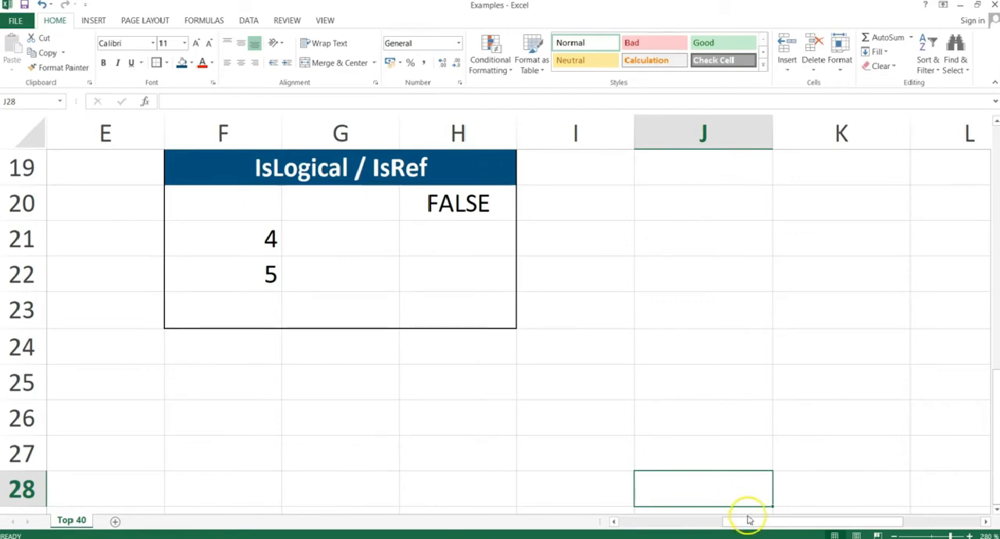
{"action": "left_click_drag", "start_coordinate": [748, 520], "coordinate": [773, 514]}
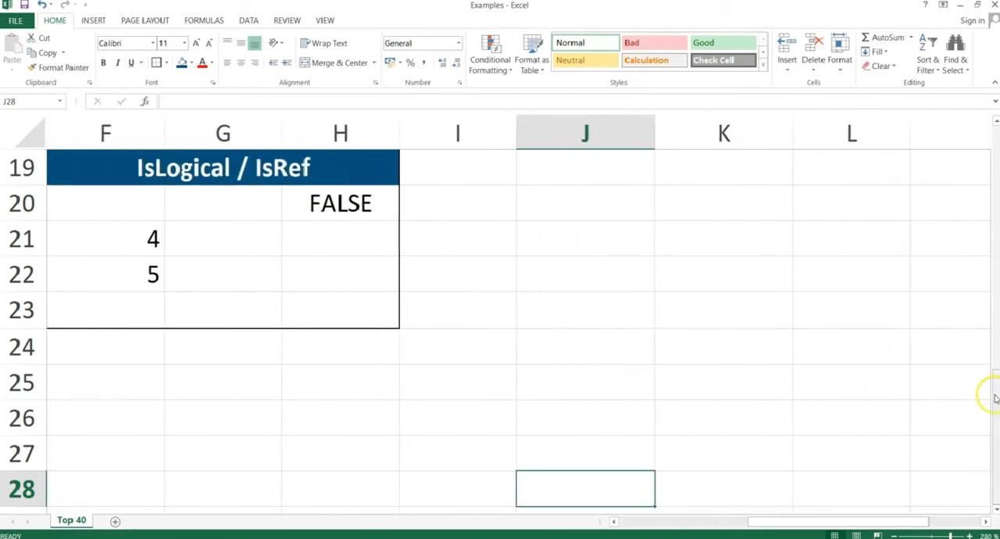
{"action": "left_click_drag", "start_coordinate": [990, 393], "coordinate": [981, 349]}
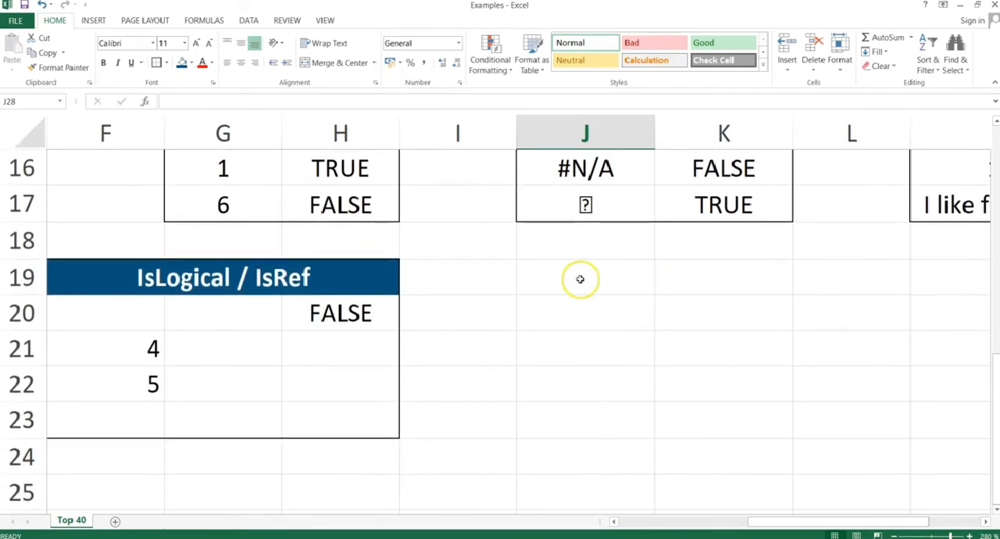
{"action": "left_click", "coordinate": [551, 310]}
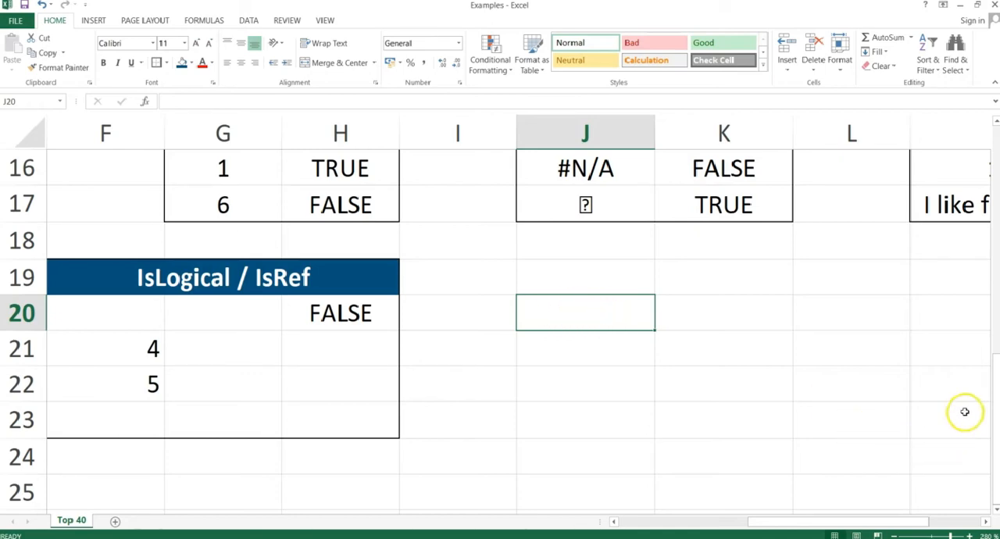
Go to the Isna / Iserr table and inspect the ISERR formulas in D15 and D16.
{"action": "left_click_drag", "start_coordinate": [995, 407], "coordinate": [992, 179]}
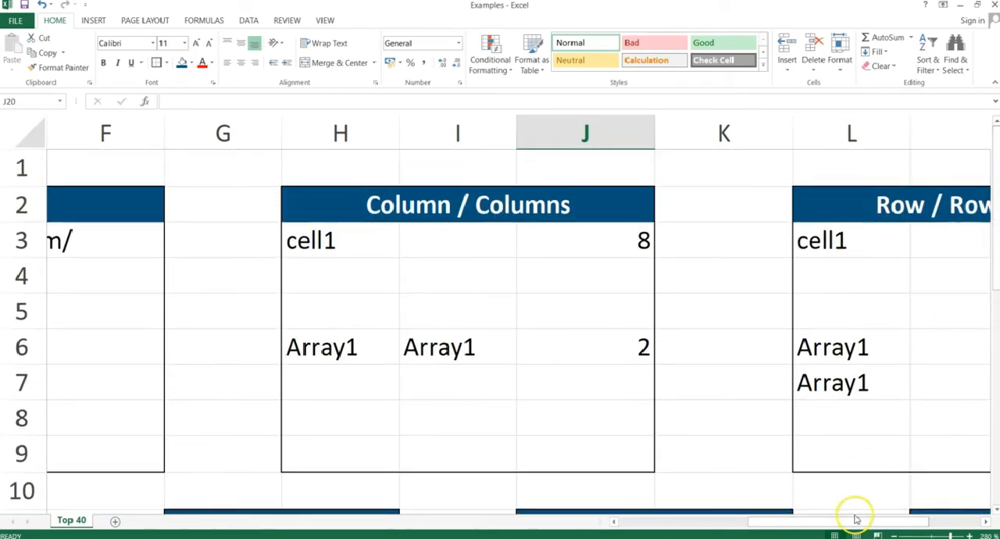
{"action": "left_click_drag", "start_coordinate": [857, 519], "coordinate": [762, 520]}
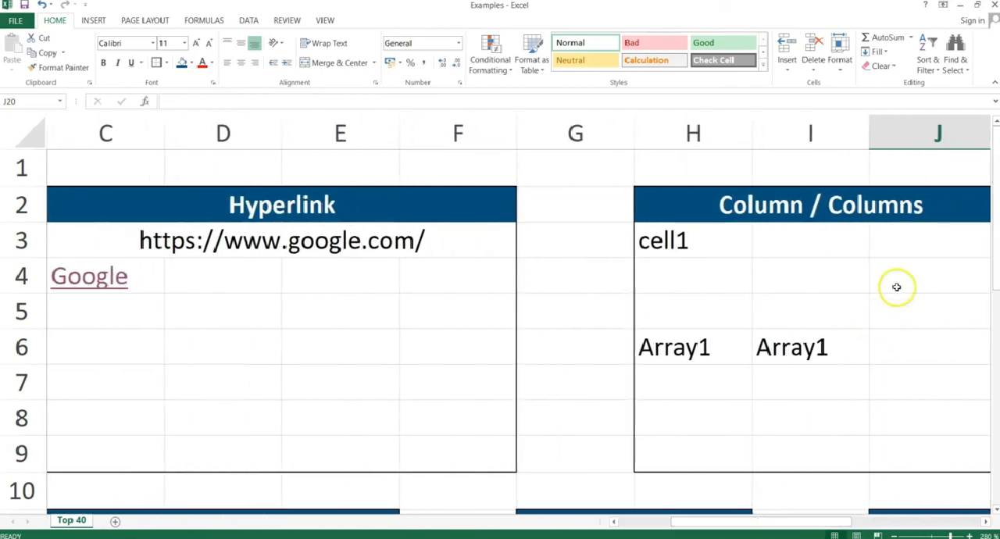
{"action": "left_click_drag", "start_coordinate": [995, 247], "coordinate": [993, 391]}
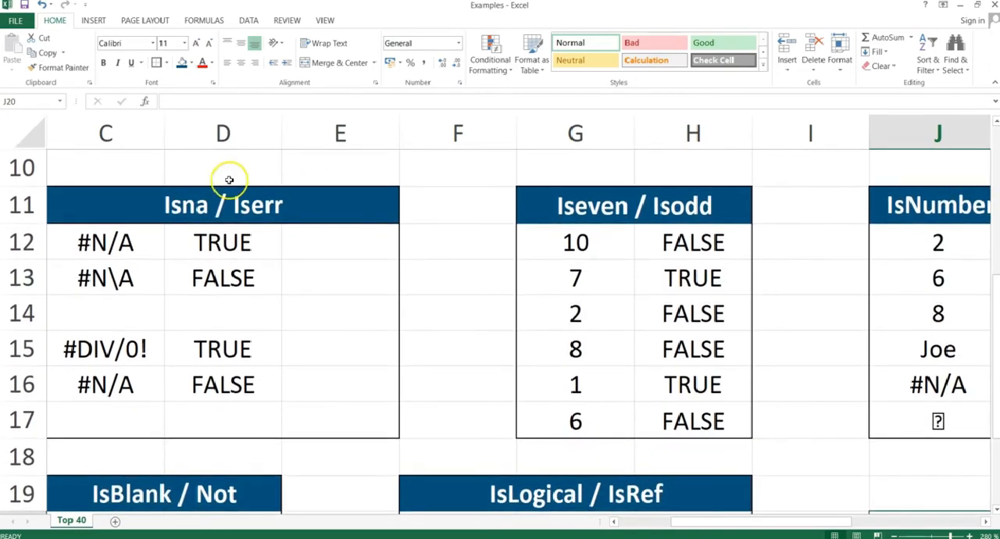
{"action": "left_click", "coordinate": [222, 350]}
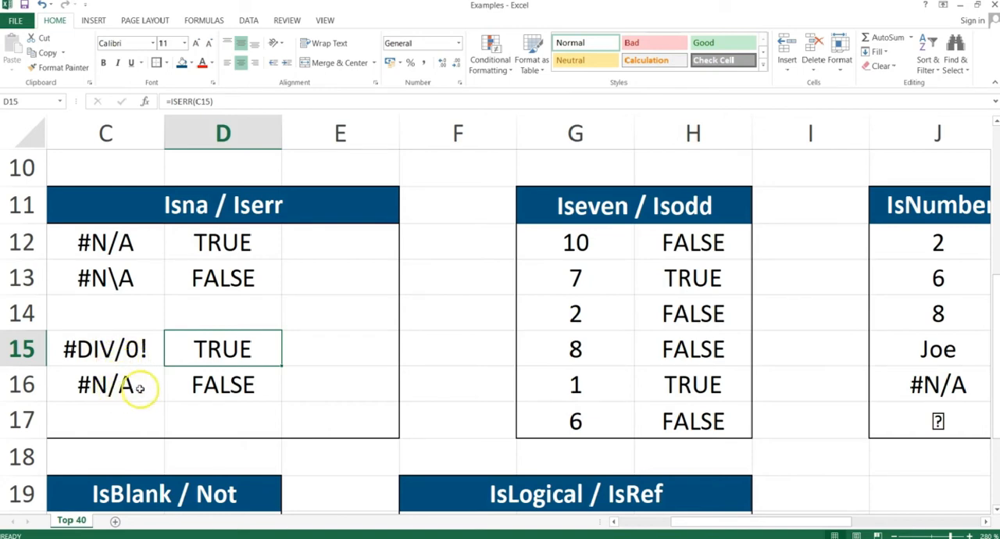
{"action": "left_click", "coordinate": [217, 388]}
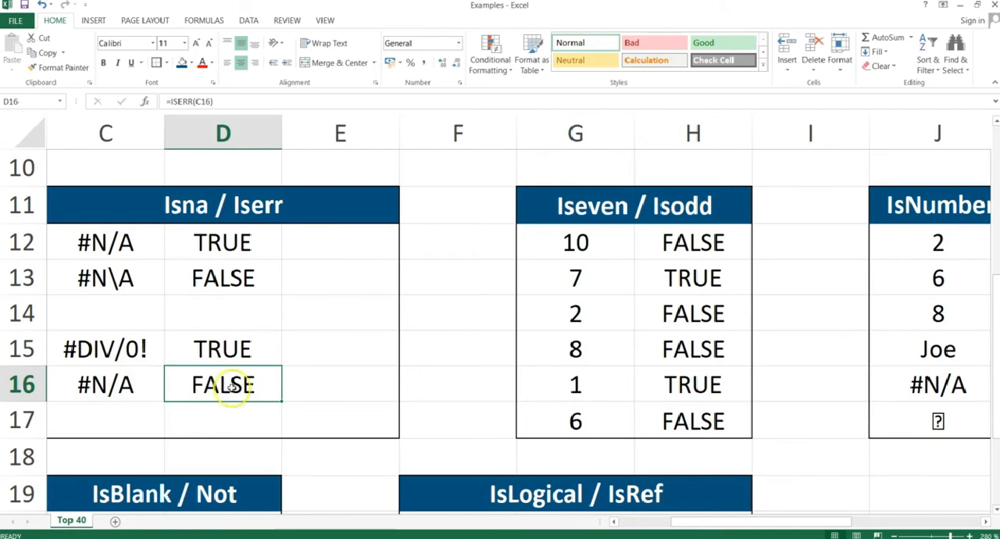
Write the formula =ISERROR(C15) in E15 of the Isna / Iserr table.
{"action": "left_click", "coordinate": [320, 352]}
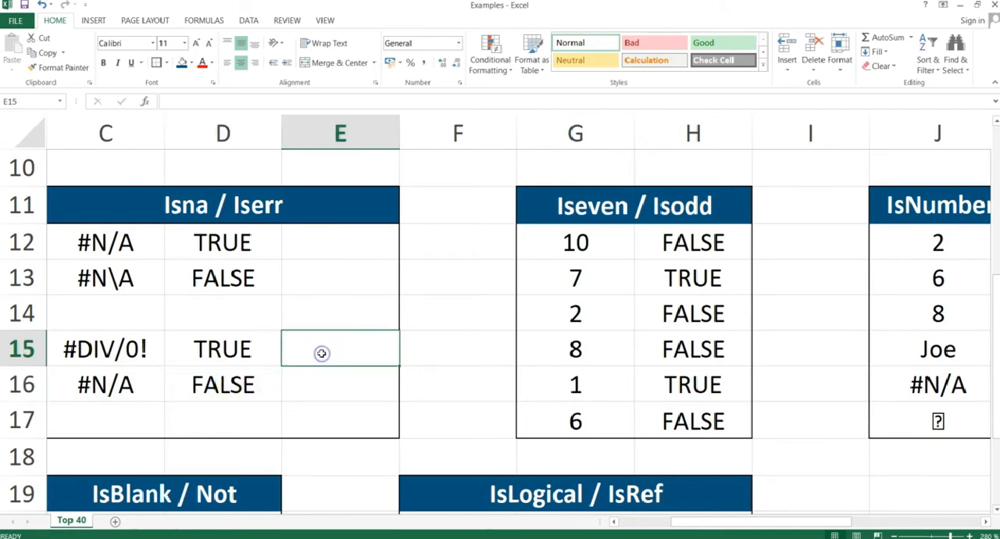
{"action": "type", "text": "=iserror("}
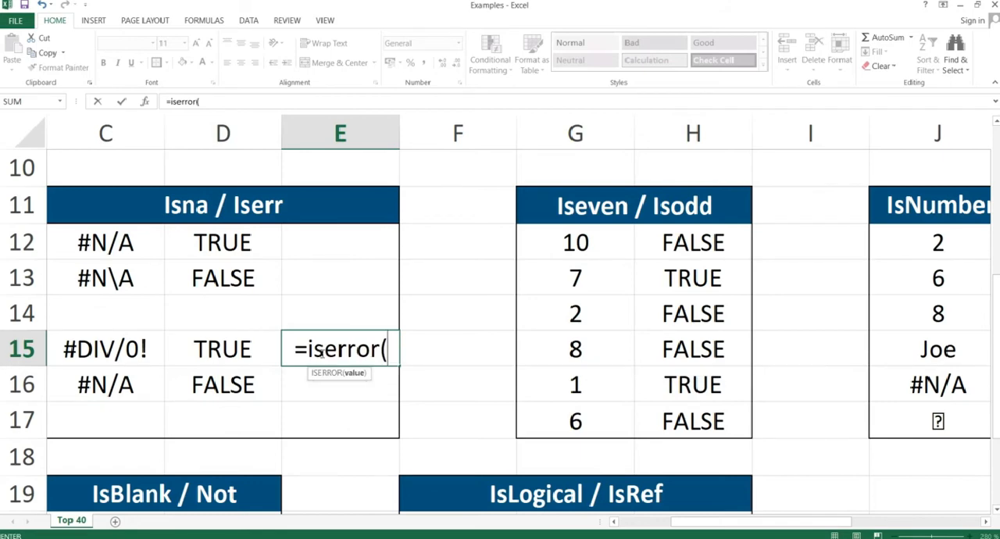
{"action": "key", "text": "Left"}
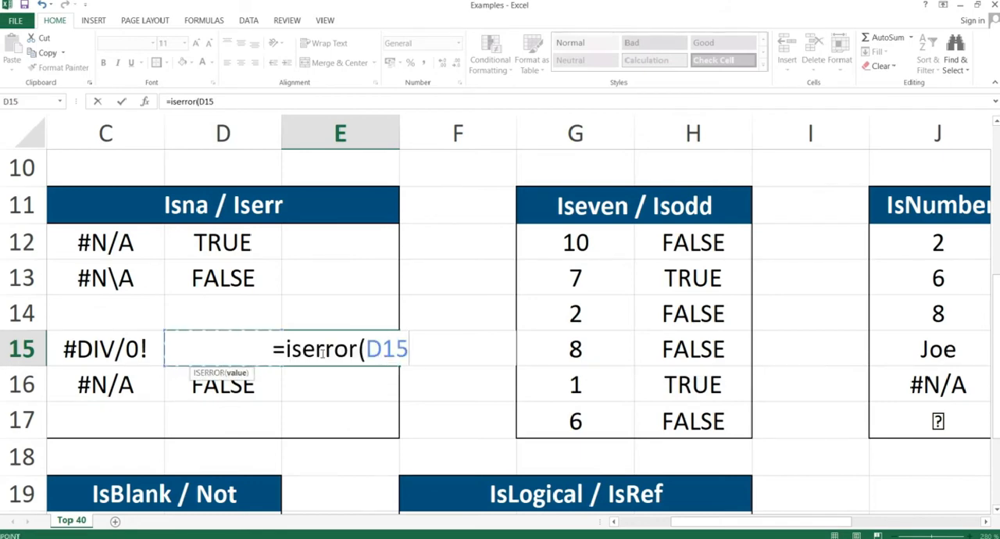
{"action": "key", "text": "Left"}
{"action": "key", "text": "ctrl+Return"}
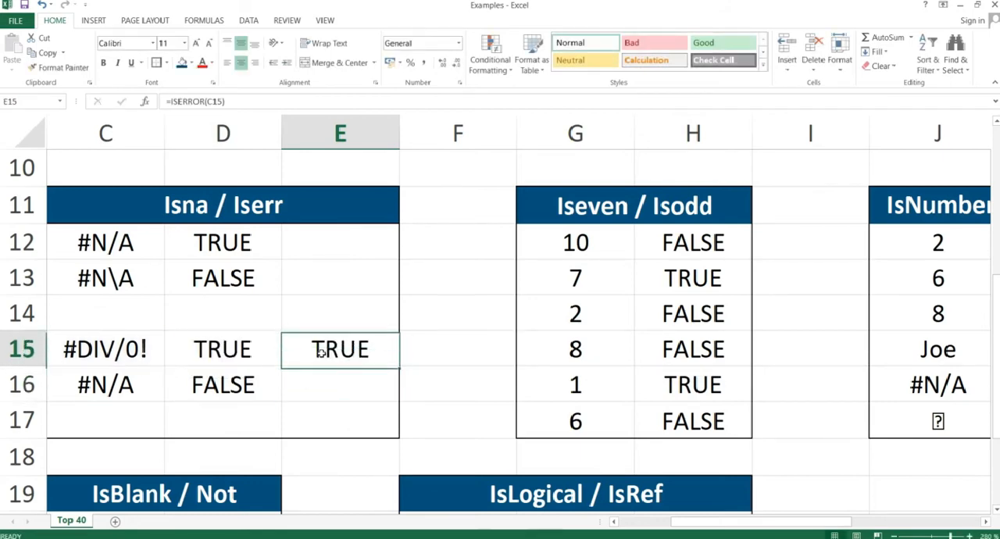
Copy the ISERROR formula in E15, paste it as formulas only into E15:E16, and compare E16 with the ISERR result in D16.
{"action": "key", "text": "ctrl+c"}
{"action": "key", "text": "shift+Down"}
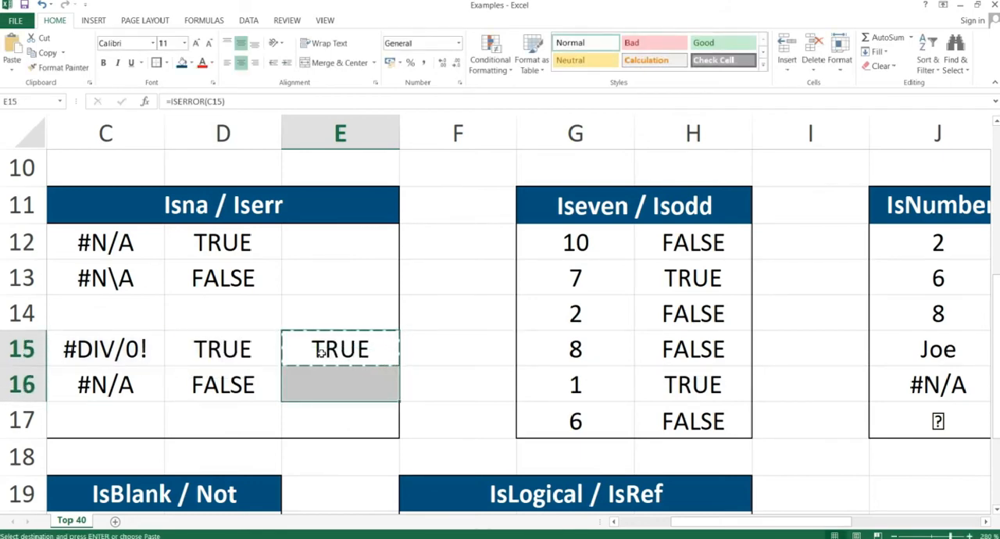
{"action": "key", "text": "ctrl+alt+v"}
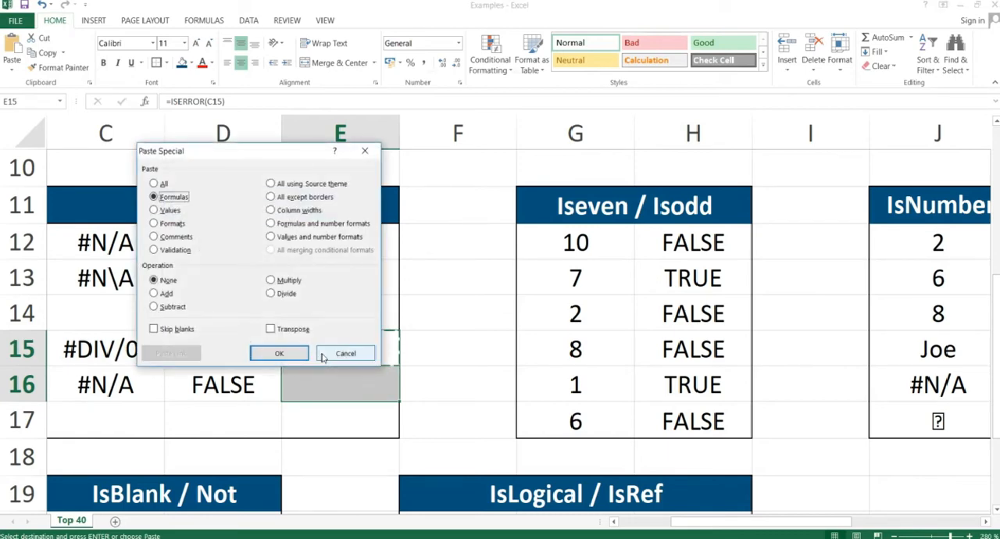
{"action": "key", "text": "Return"}
{"action": "key", "text": "Up"}
{"action": "key", "text": "Down"}
{"action": "key", "text": "Down"}
{"action": "key", "text": "Up"}
{"action": "key", "text": "Up"}
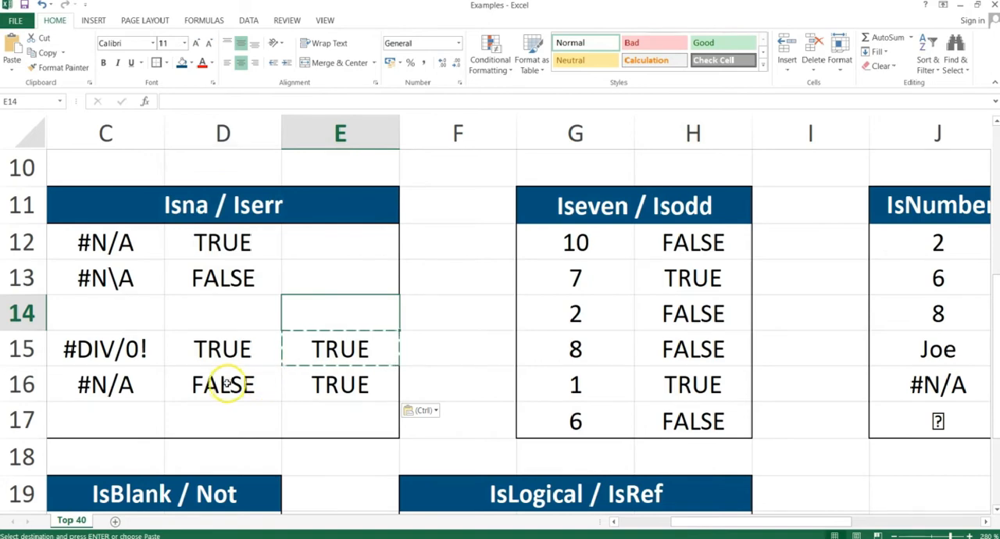
{"action": "left_click_drag", "start_coordinate": [219, 382], "coordinate": [304, 385]}
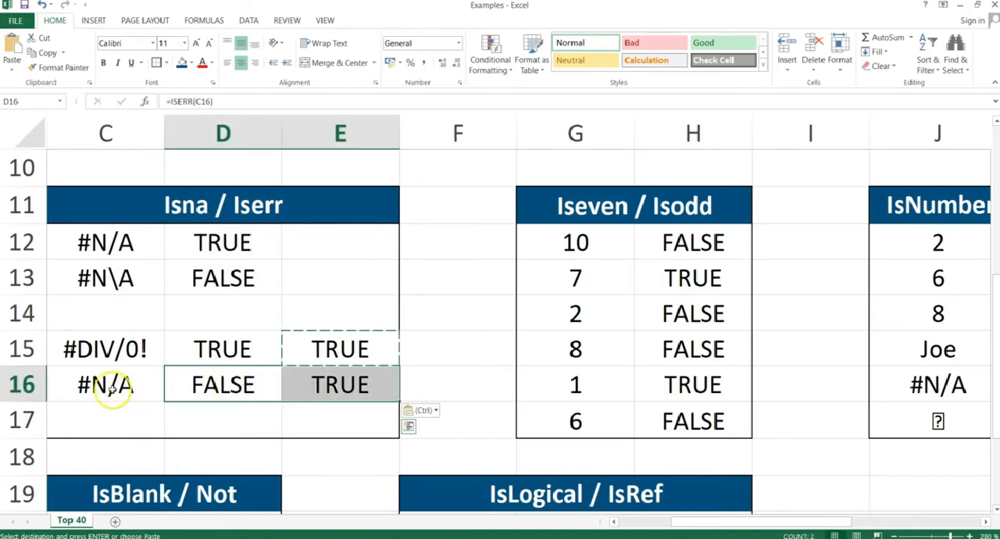
{"action": "left_click", "coordinate": [296, 380]}
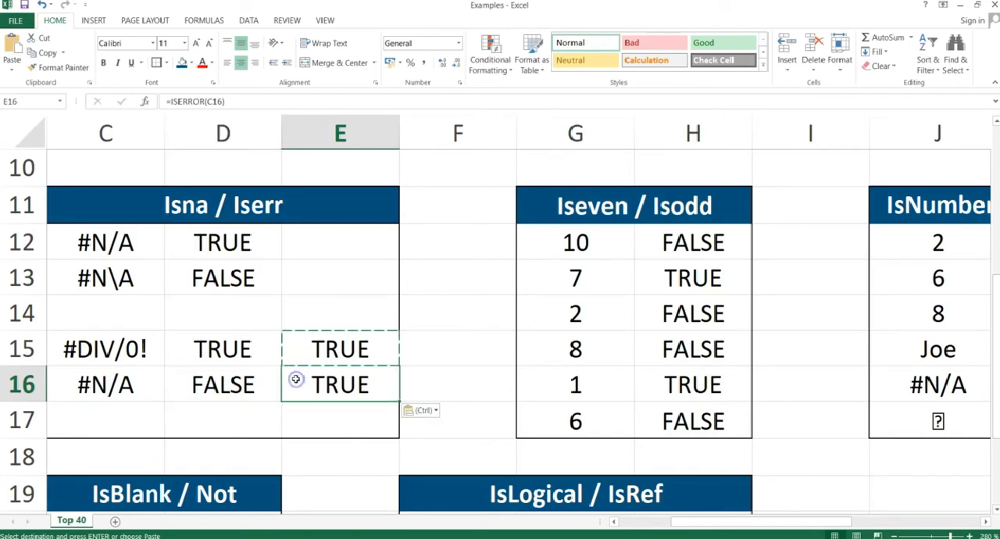
Switch to the PowerPoint slide show and advance to the "Repetition is the mother of learning" slide.
{"action": "key", "text": "alt+Tab"}
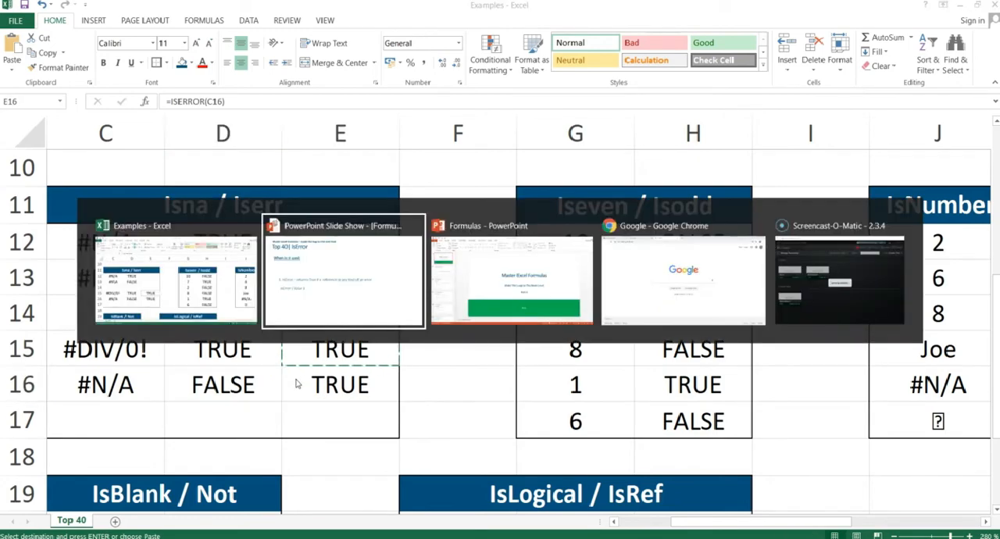
{"action": "key", "text": "Right"}
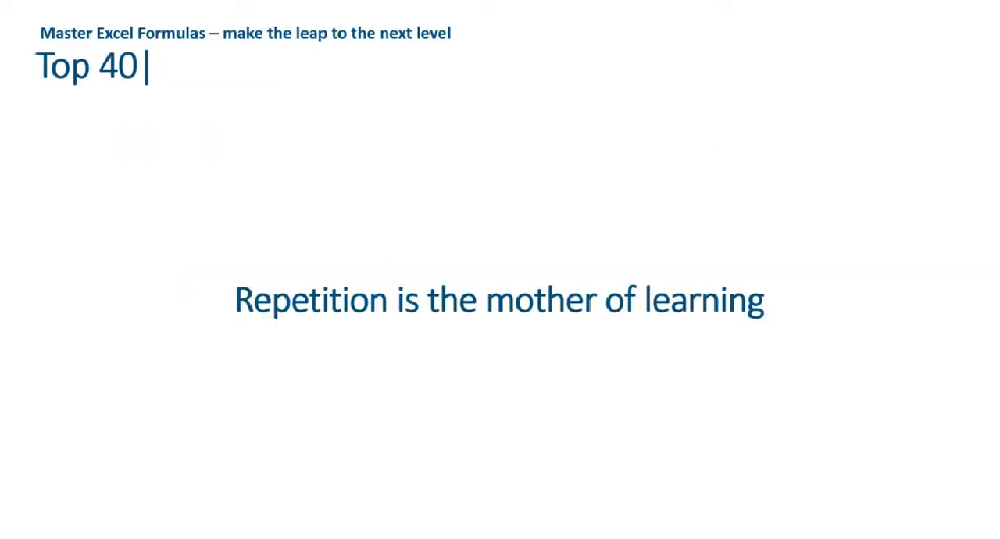
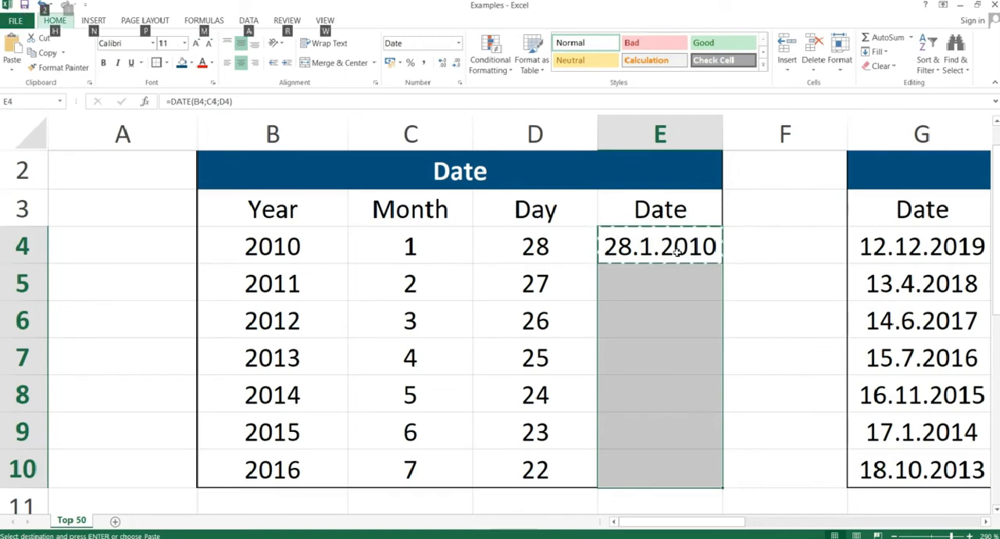
Paste the DATE formula as formulas only into E4:E10 and format the range as Short Date.
{"action": "key", "text": "f"}
{"action": "key", "text": "Return"}
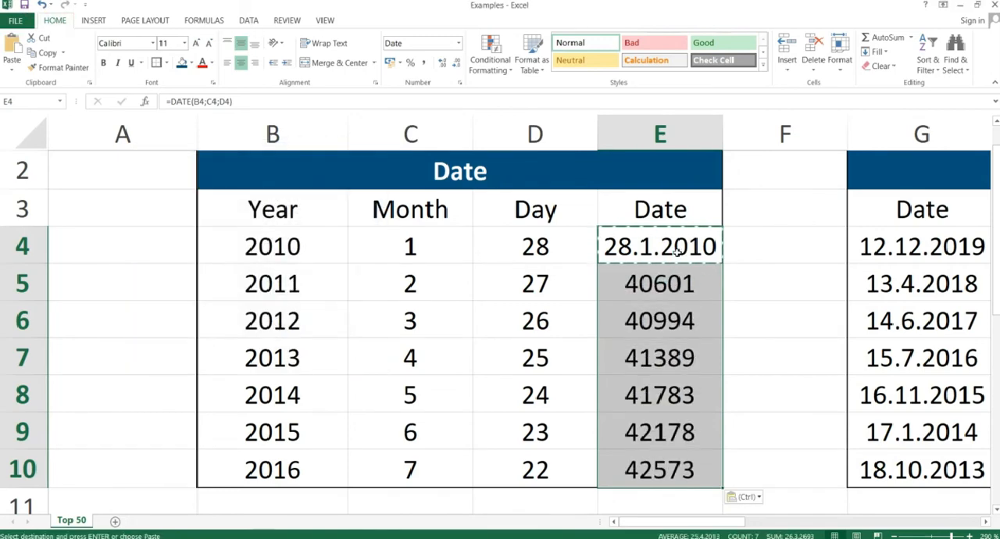
{"action": "left_click", "coordinate": [460, 43]}
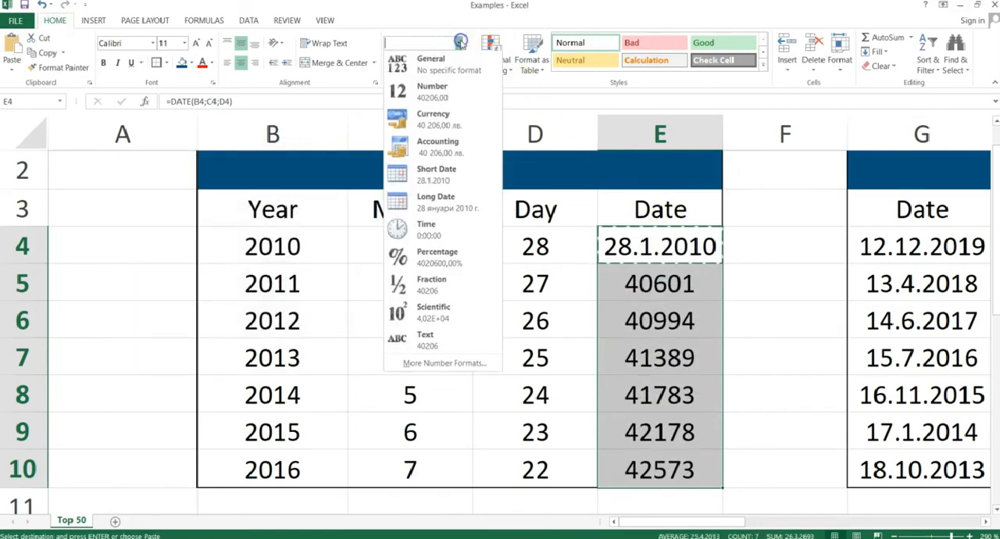
{"action": "left_click", "coordinate": [426, 174]}
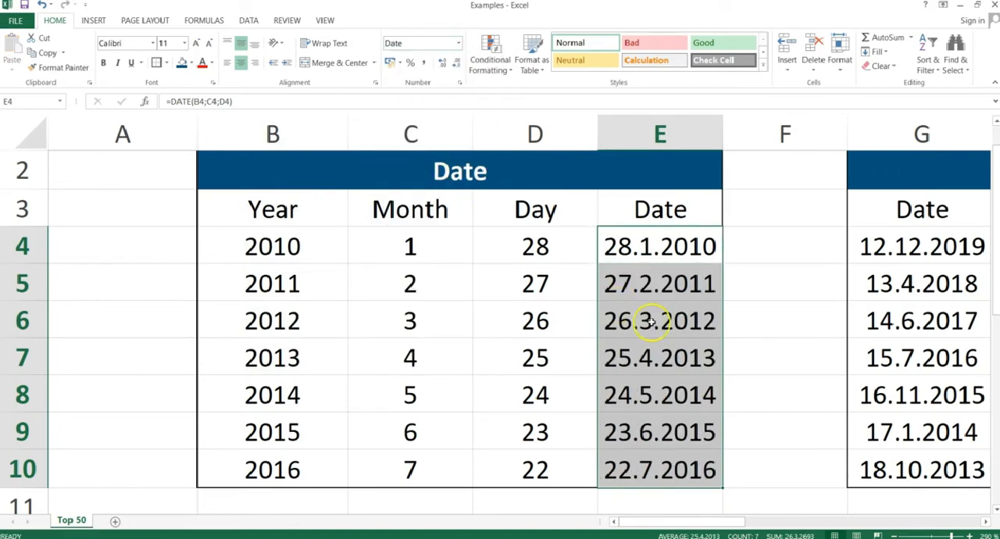
{"action": "left_click", "coordinate": [630, 315]}
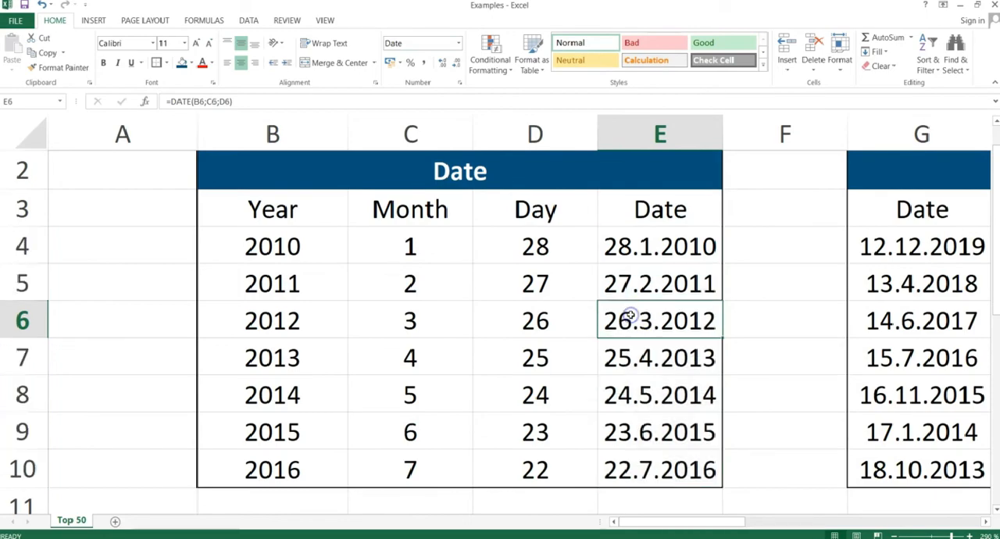
Switch to the PowerPoint slide show and advance to the "Year, Month, Day" slide.
{"action": "key", "text": "alt+Tab"}
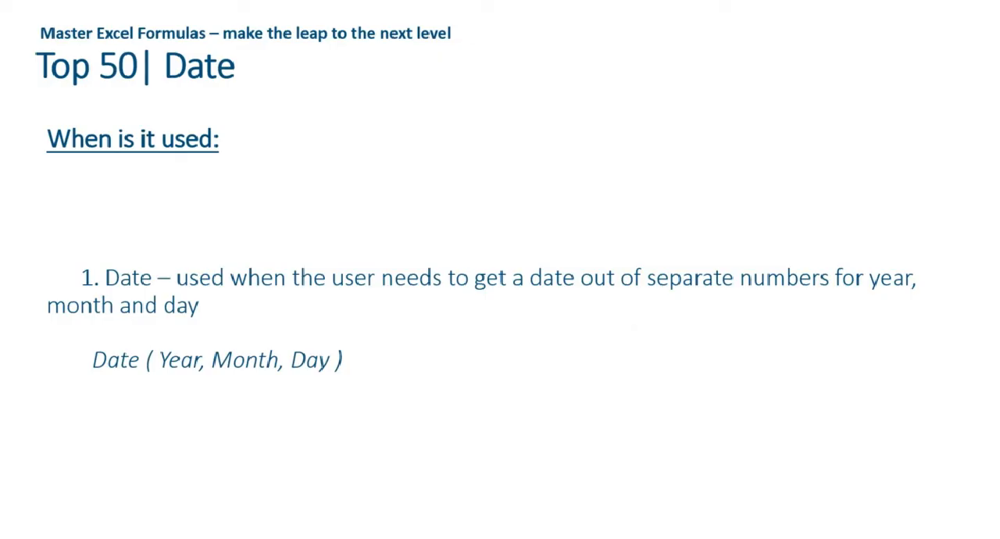
{"action": "key", "text": "Right"}
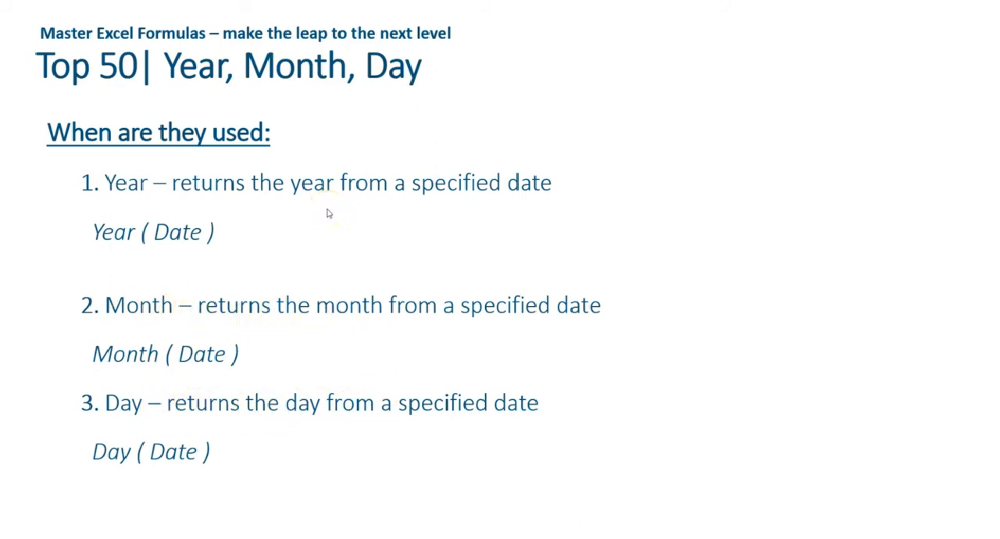
Return to the Excel workbook and select the dates in G4:G10 of the Year/Month/Day table.
{"action": "key", "text": "alt+Tab"}
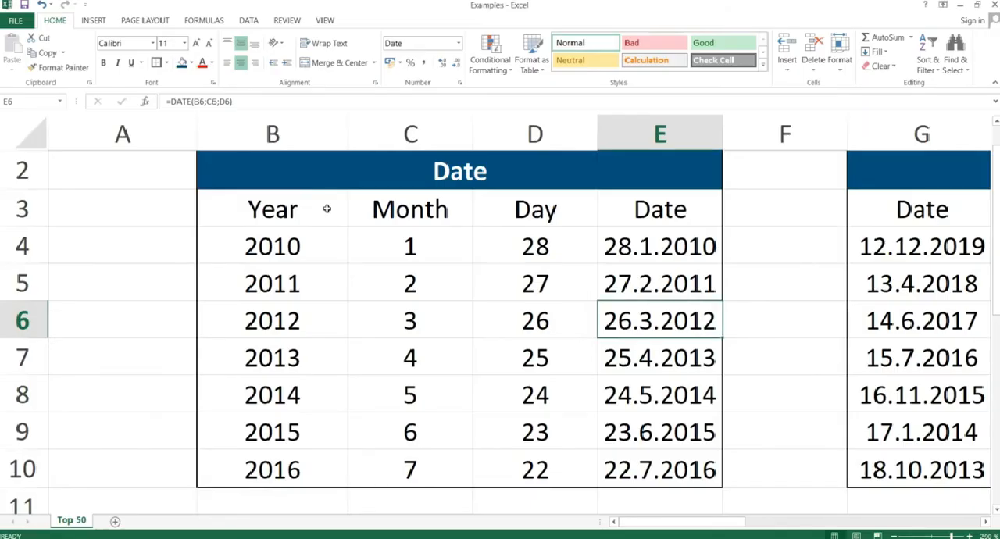
{"action": "key", "text": "Right"}
{"action": "key", "text": "Right"}
{"action": "key", "text": "Right"}
{"action": "key", "text": "Right"}
{"action": "key", "text": "Right"}
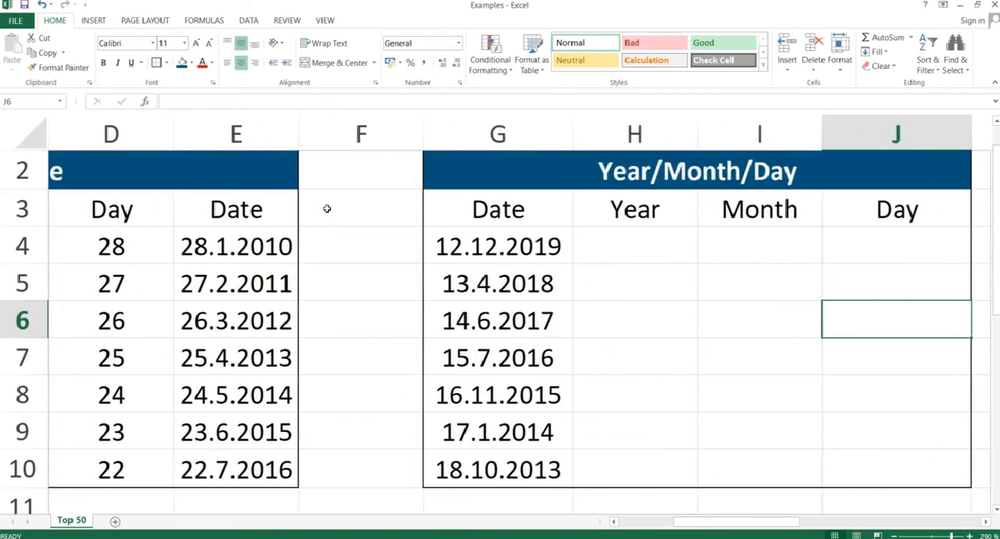
{"action": "key", "text": "Right"}
{"action": "key", "text": "Left"}
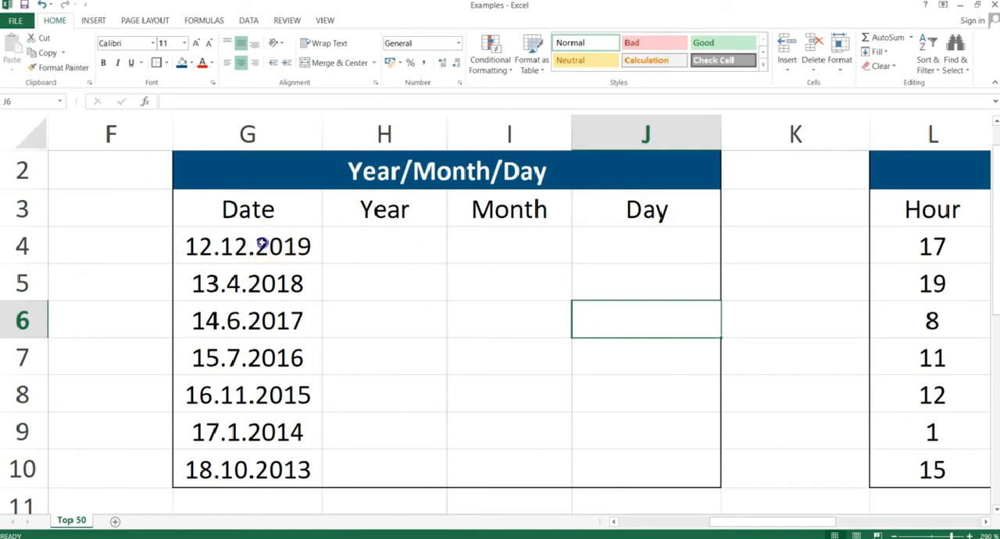
{"action": "left_click", "coordinate": [264, 244]}
{"action": "key", "text": "Down"}
{"action": "key", "text": "Down"}
{"action": "key", "text": "Up"}
{"action": "key", "text": "Up"}
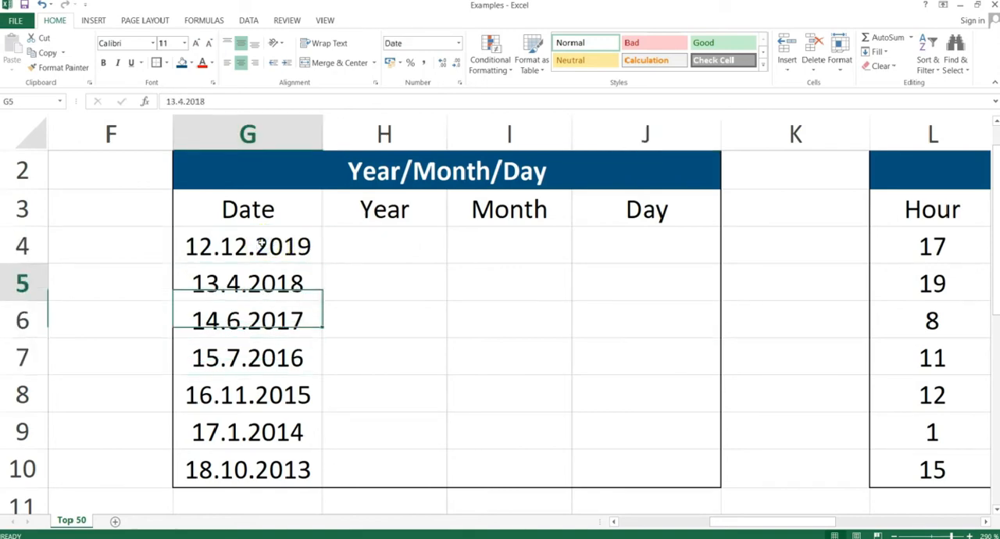
{"action": "key", "text": "ctrl+shift+Down"}
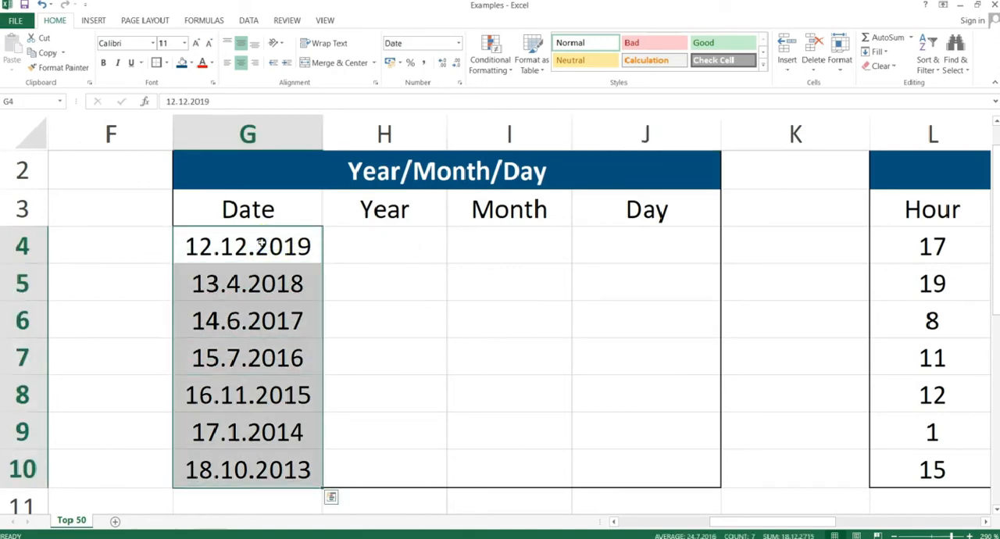
Write the formula =YEAR(G4) in H4 of the Year/Month/Day table.
{"action": "key", "text": "Up"}
{"action": "key", "text": "Right"}
{"action": "key", "text": "Down"}
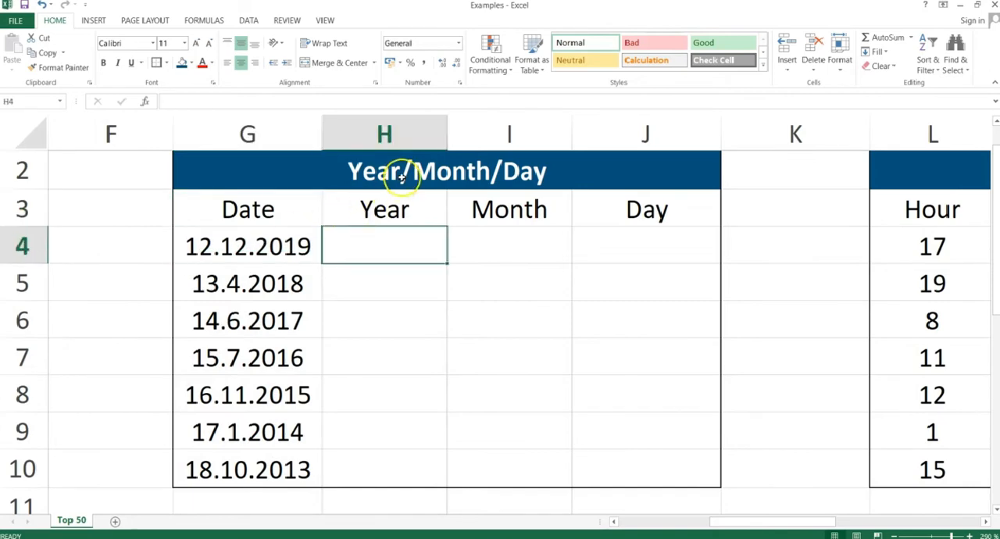
{"action": "type", "text": "=year"}
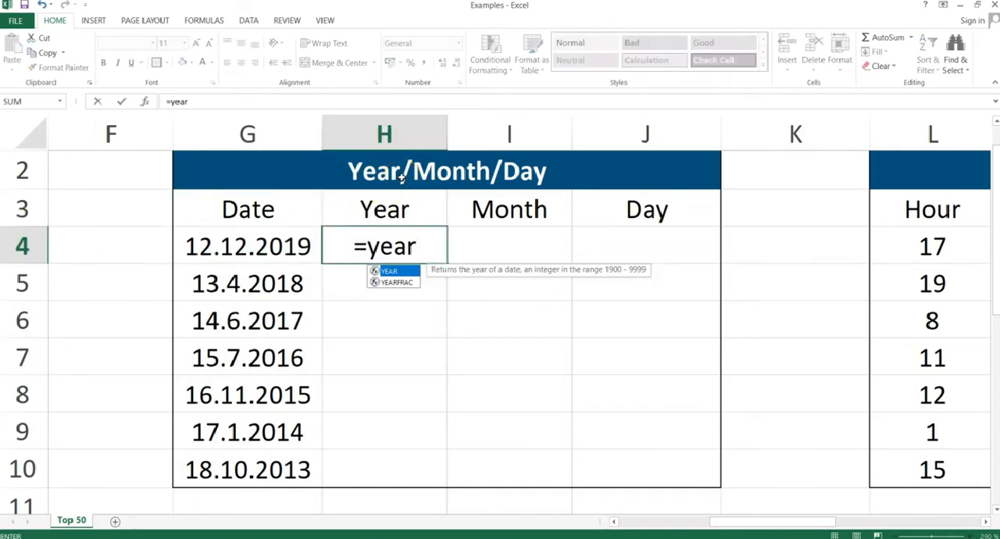
{"action": "type", "text": "("}
{"action": "key", "text": "Left"}
{"action": "type", "text": ")"}
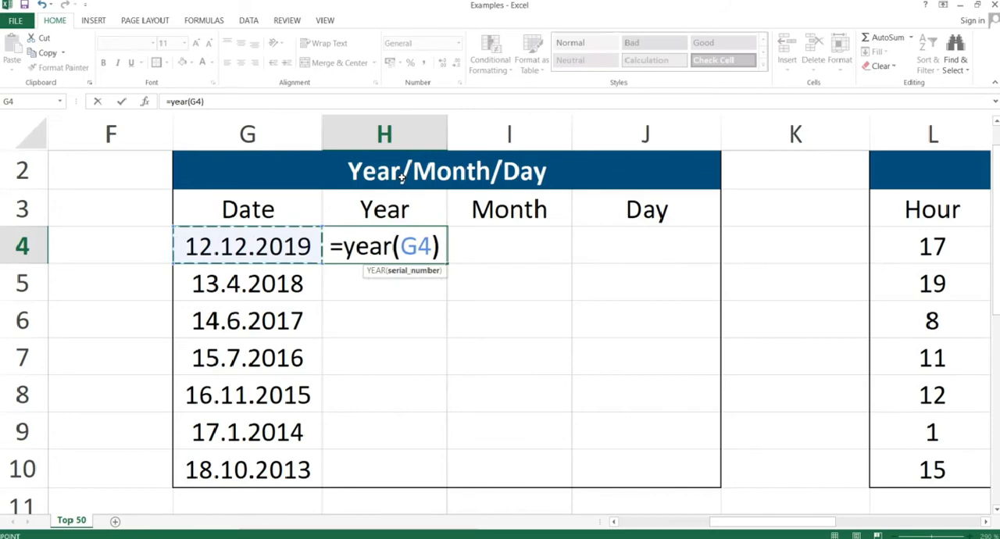
{"action": "key", "text": "Return"}
Write the formula =MONTH(G4) in I4 of the Year/Month/Day table.
{"action": "key", "text": "Up"}
{"action": "key", "text": "Right"}
{"action": "type", "text": "=month("}
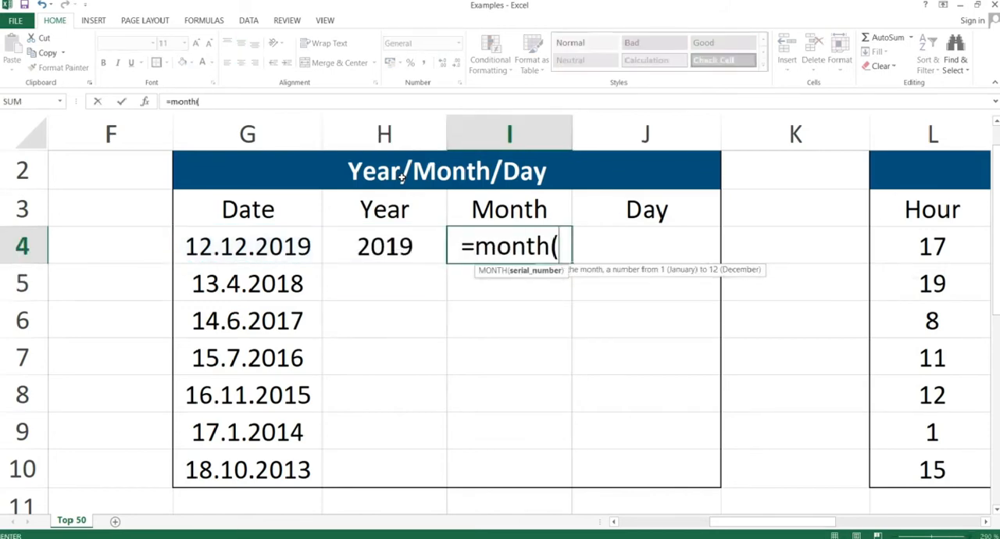
{"action": "key", "text": "Left"}
{"action": "key", "text": "Left"}
{"action": "type", "text": ")"}
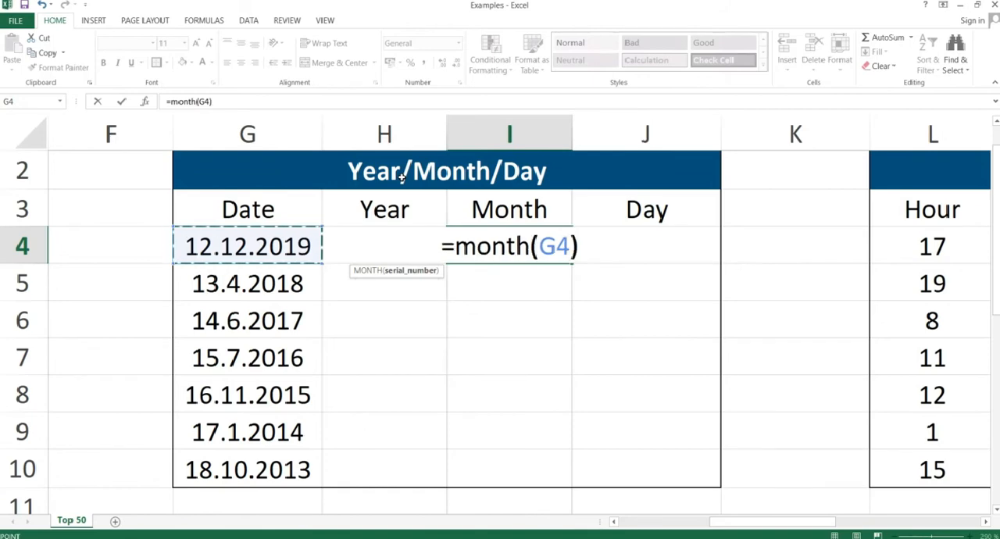
{"action": "key", "text": "Return"}
Write the formula =DAY(G4) in J4 of the Year/Month/Day table.
{"action": "key", "text": "Up"}
{"action": "key", "text": "Right"}
{"action": "type", "text": "=day"}
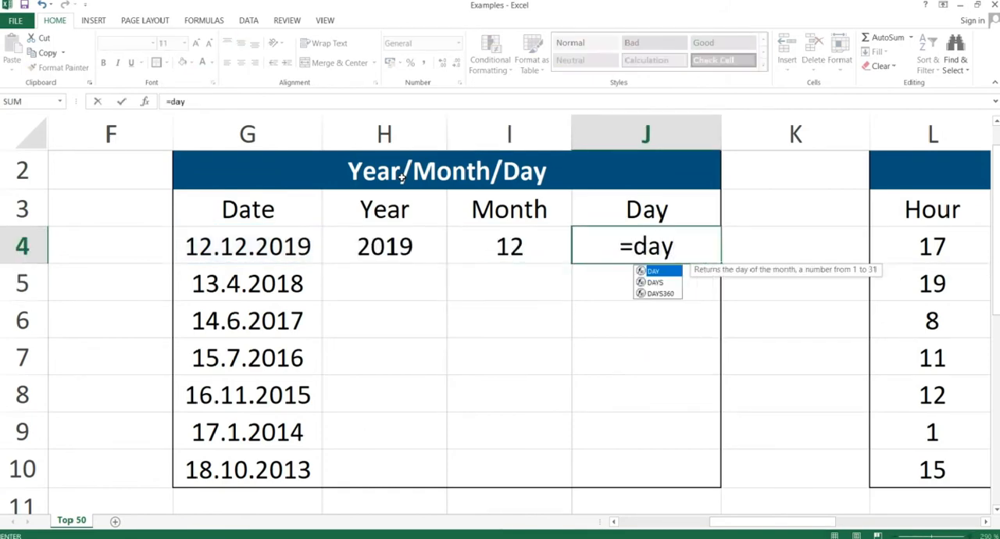
{"action": "type", "text": "("}
{"action": "key", "text": "Left"}
{"action": "key", "text": "Left"}
{"action": "key", "text": "Left"}
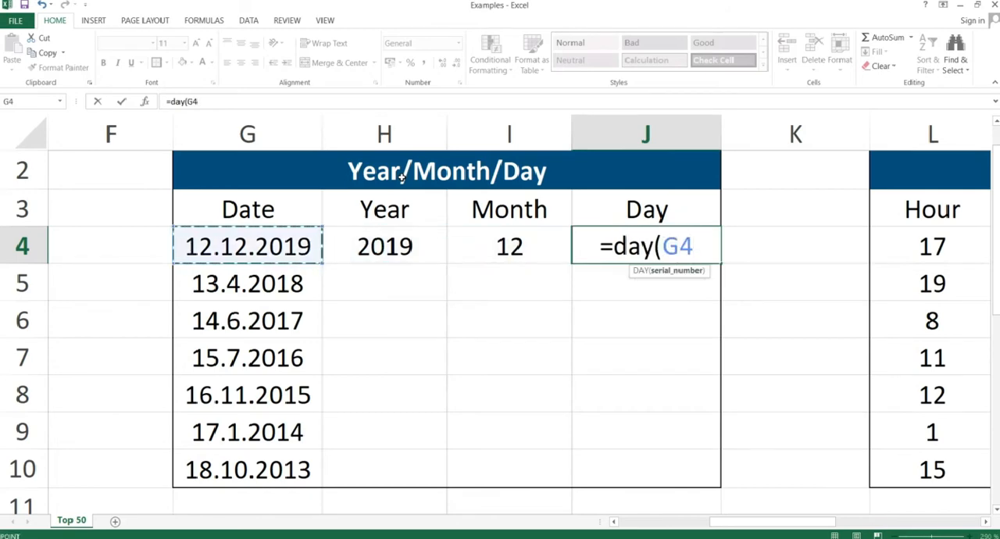
{"action": "type", "text": ")"}
{"action": "key", "text": "Return"}
Copy the YEAR, MONTH and DAY formulas in H4:J4 and paste them into H4:J10 with Paste Special.
{"action": "key", "text": "Up"}
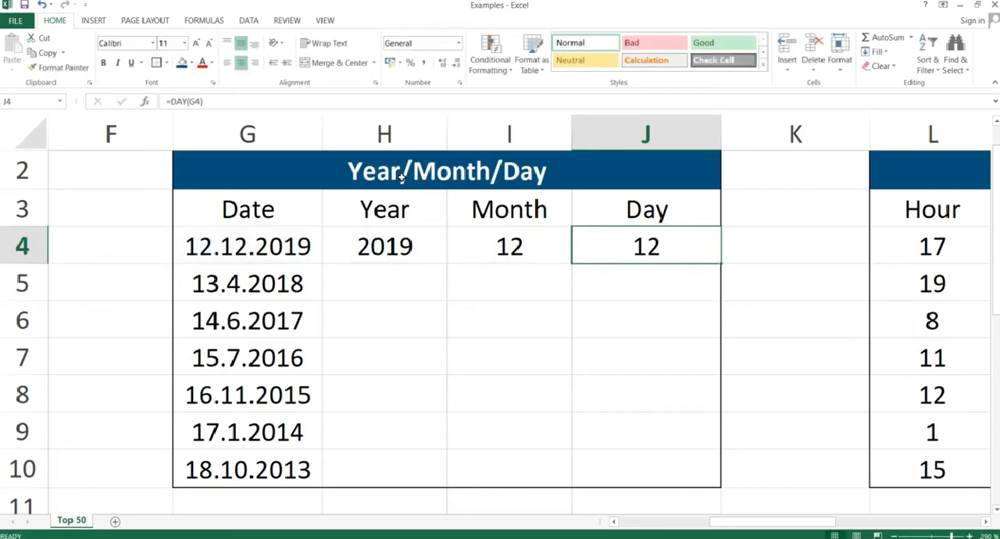
{"action": "key", "text": "shift+Left"}
{"action": "key", "text": "shift+Left"}
{"action": "key", "text": "ctrl+c"}
{"action": "key", "text": "shift+Down"}
{"action": "key", "text": "shift+Down"}
{"action": "key", "text": "shift+Down"}
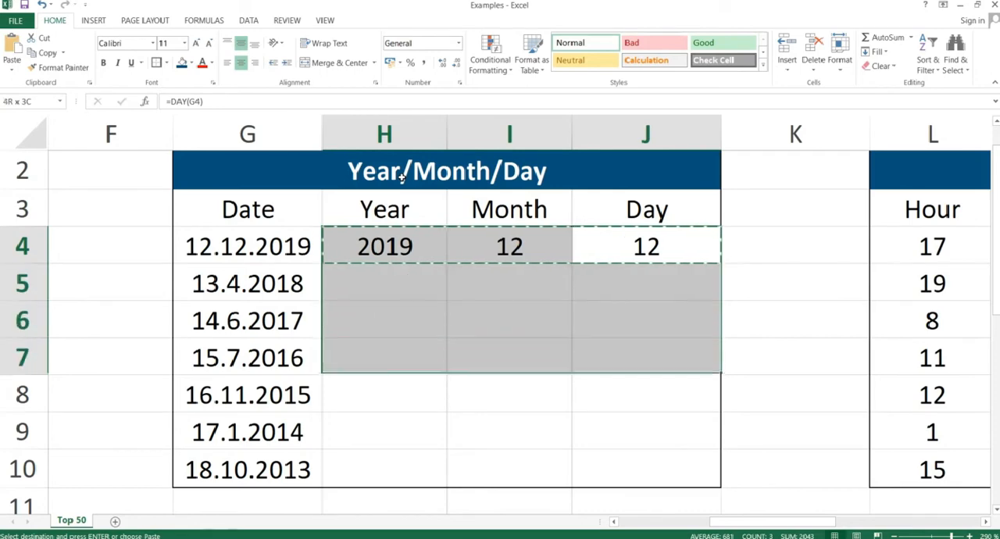
{"action": "key", "text": "shift+Down"}
{"action": "key", "text": "shift+Down"}
{"action": "key", "text": "shift+Down"}
{"action": "key", "text": "alt+h"}
{"action": "key", "text": "v"}
{"action": "key", "text": "s"}
{"action": "key", "text": "Return"}
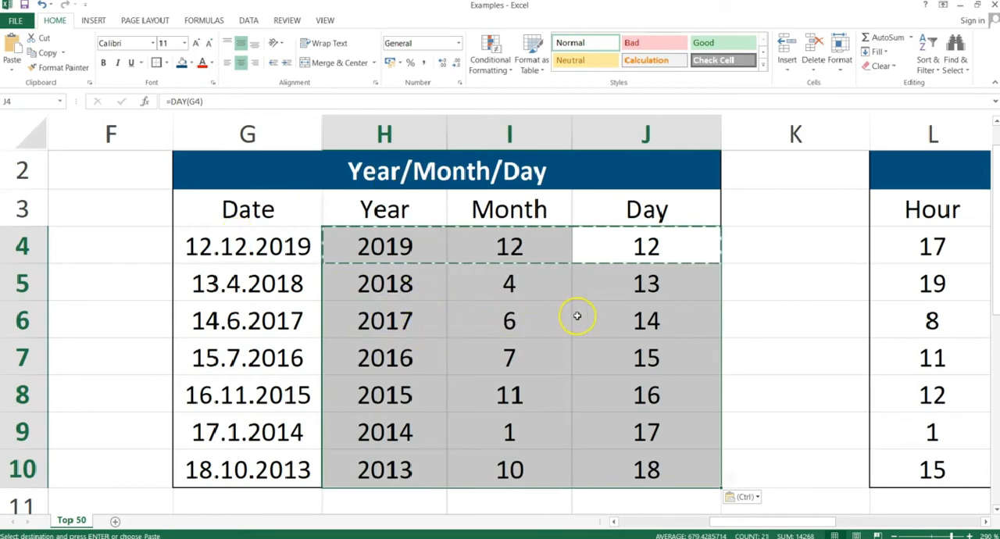
{"action": "left_click", "coordinate": [584, 342]}
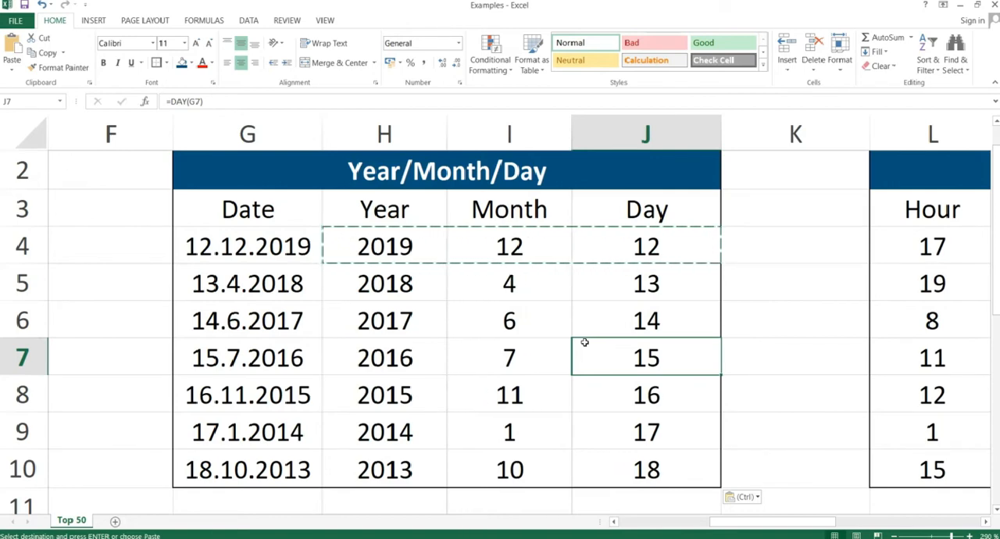
Switch to the PowerPoint slide show and advance to the "Time" slide.
{"action": "key", "text": "alt+Tab"}
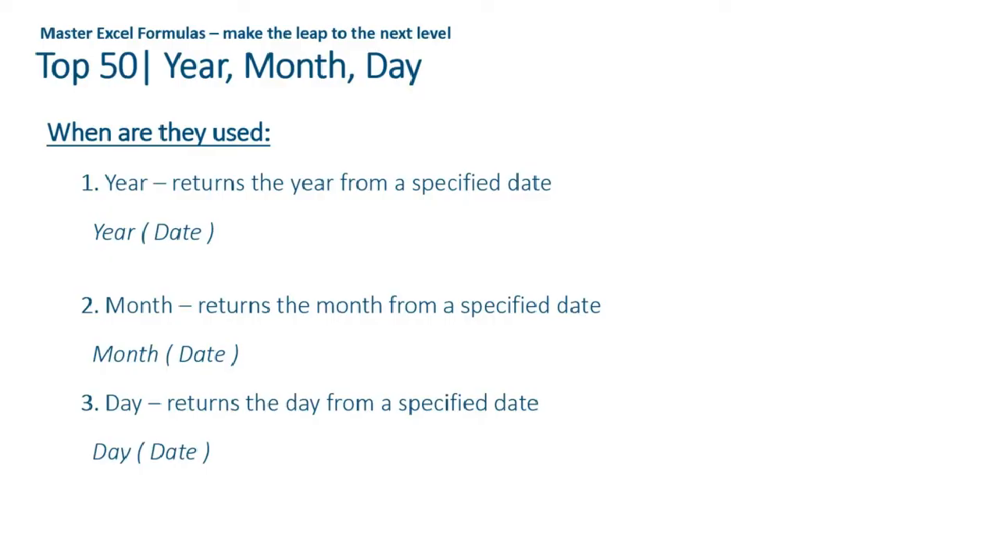
{"action": "key", "text": "Right"}
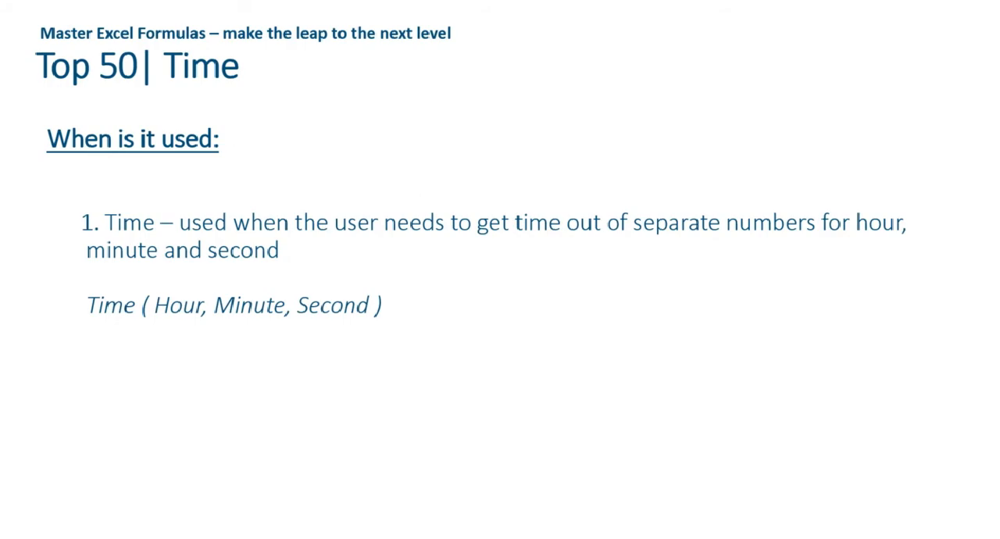
Return to the Excel workbook and go to cell O4, the first result cell of the Time table.
{"action": "key", "text": "alt+Tab"}
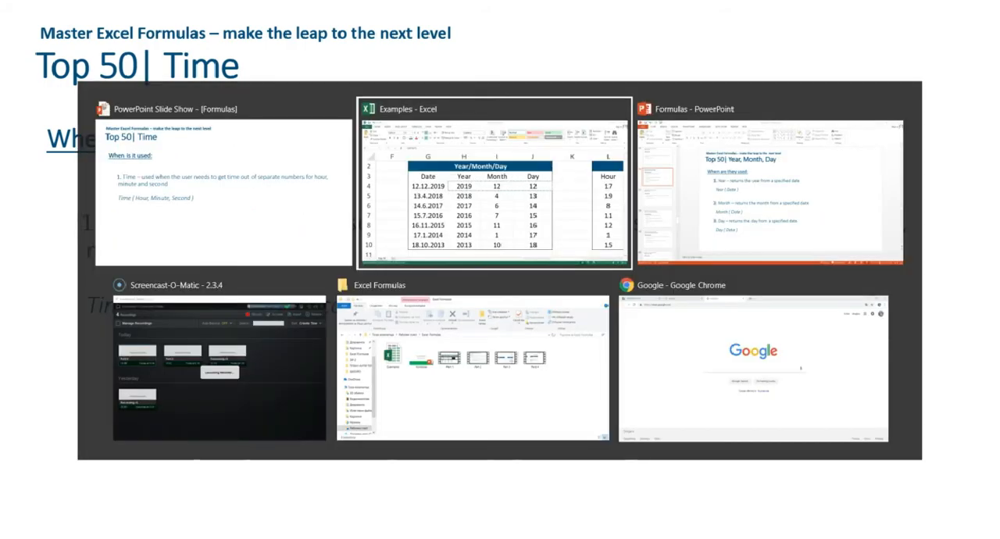
{"action": "key", "text": "Right"}
{"action": "key", "text": "Right"}
{"action": "key", "text": "Right"}
{"action": "key", "text": "Right"}
{"action": "key", "text": "Right"}
{"action": "key", "text": "Right"}
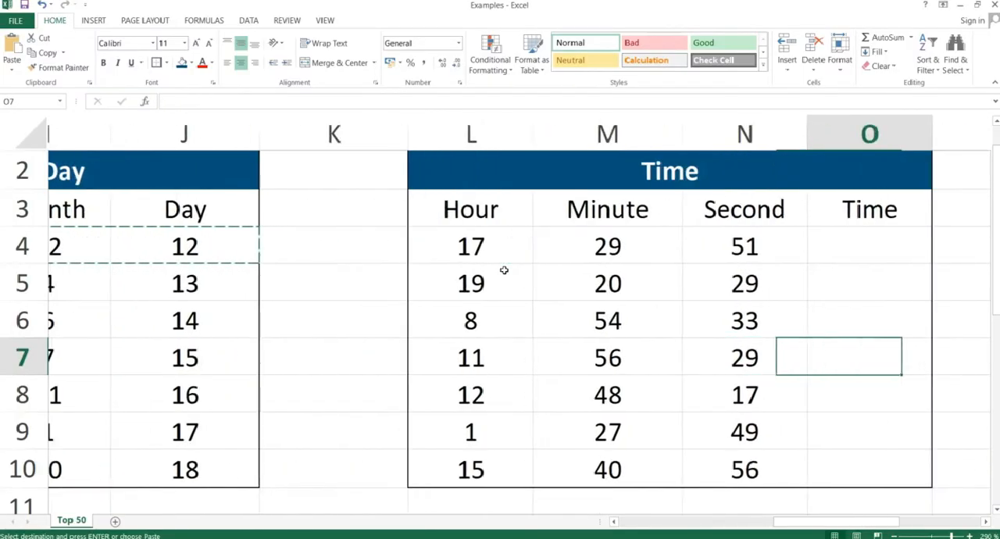
{"action": "key", "text": "Left"}
{"action": "key", "text": "Up"}
{"action": "key", "text": "Up"}
{"action": "key", "text": "Up"}
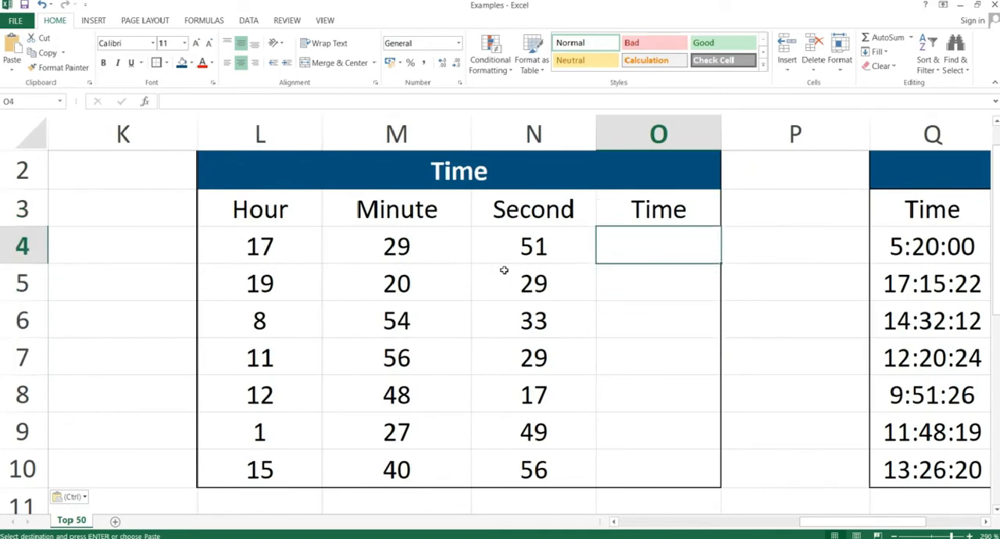
Write the formula =TIME(L4;M4;N4) in O4 of the Time table.
{"action": "type", "text": "="}
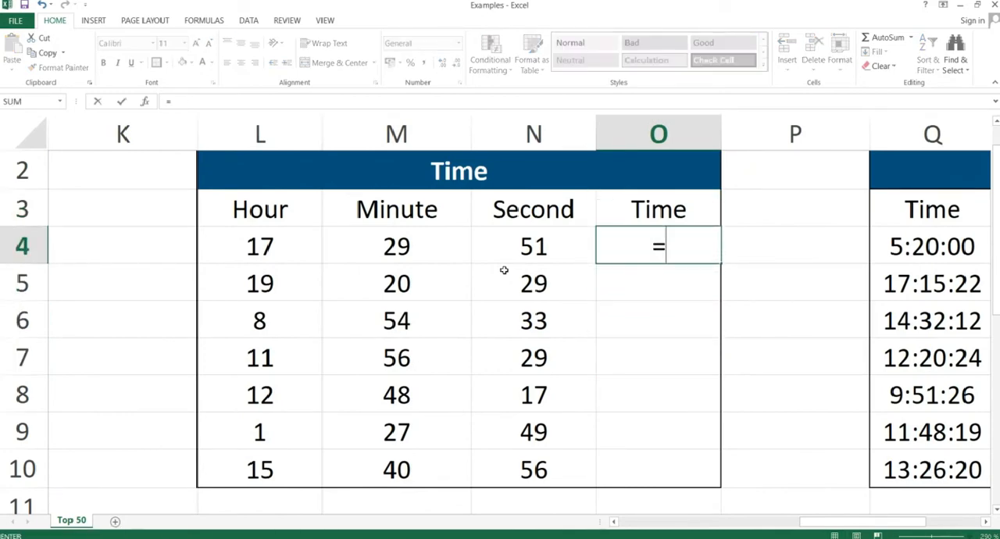
{"action": "type", "text": "ti"}
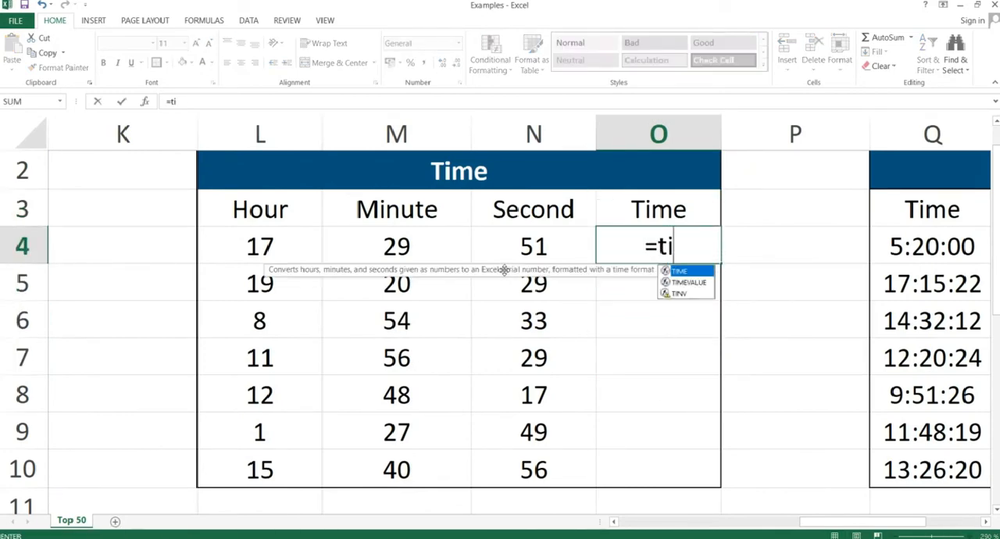
{"action": "type", "text": "me("}
{"action": "key", "text": "Left"}
{"action": "key", "text": "Left"}
{"action": "key", "text": "Left"}
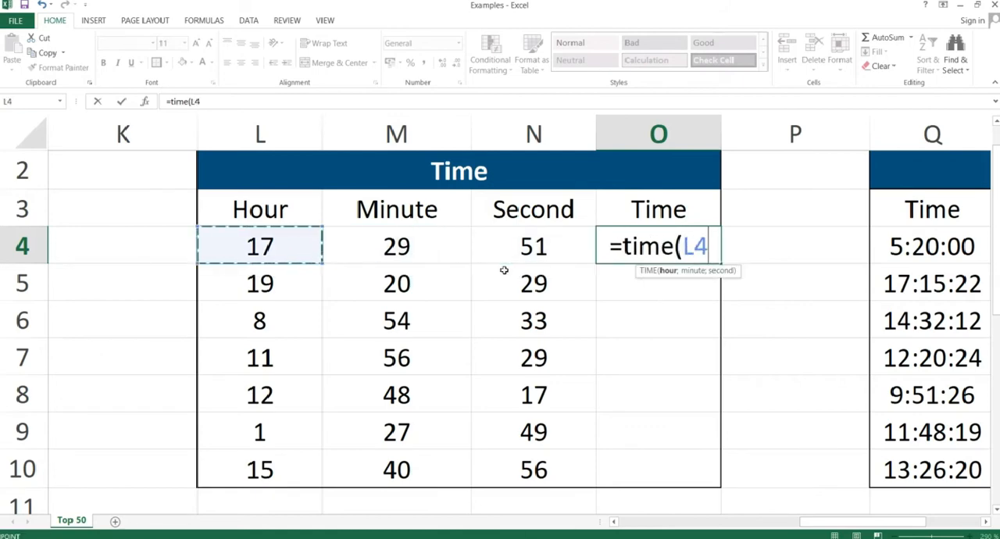
{"action": "type", "text": ";"}
{"action": "key", "text": "Left"}
{"action": "key", "text": "Left"}
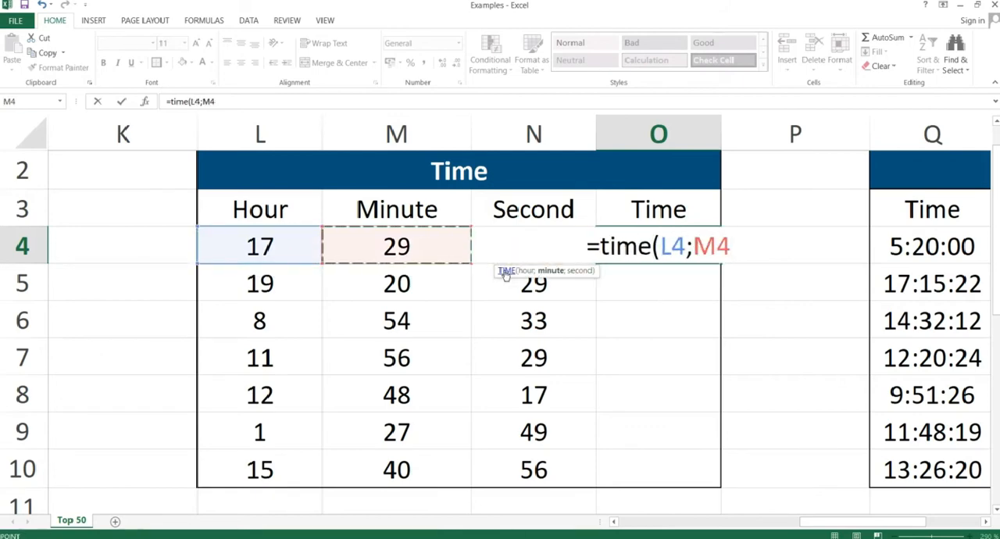
{"action": "type", "text": ";"}
{"action": "key", "text": "Left"}
{"action": "type", "text": ")"}
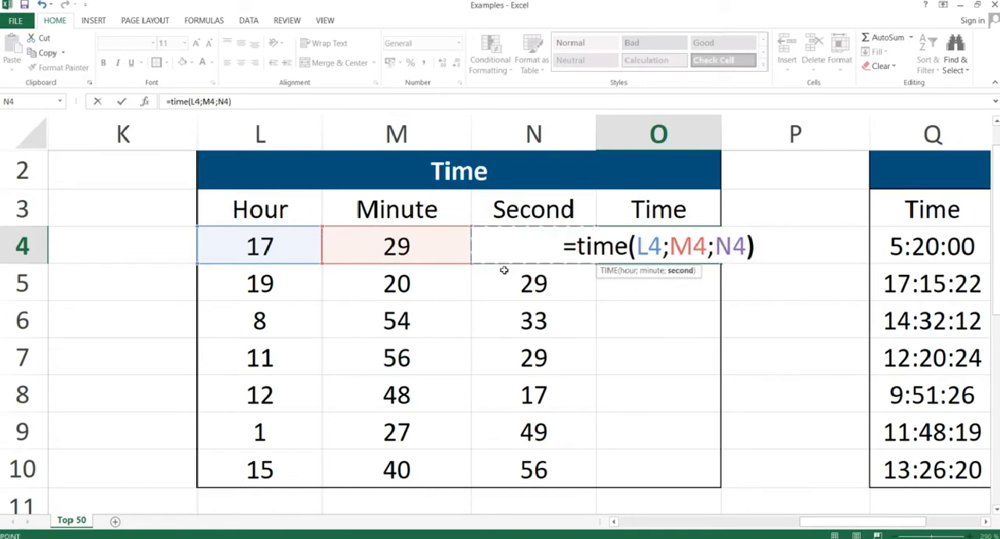
{"action": "key", "text": "Return"}
Copy the TIME formula in O4 and paste it as formulas only into O4:O10.
{"action": "key", "text": "Up"}
{"action": "key", "text": "ctrl+c"}
{"action": "key", "text": "shift+Down"}
{"action": "key", "text": "shift+Down"}
{"action": "key", "text": "shift+Down"}
{"action": "key", "text": "shift+Down"}
{"action": "key", "text": "shift+Down"}
{"action": "key", "text": "shift+Down"}
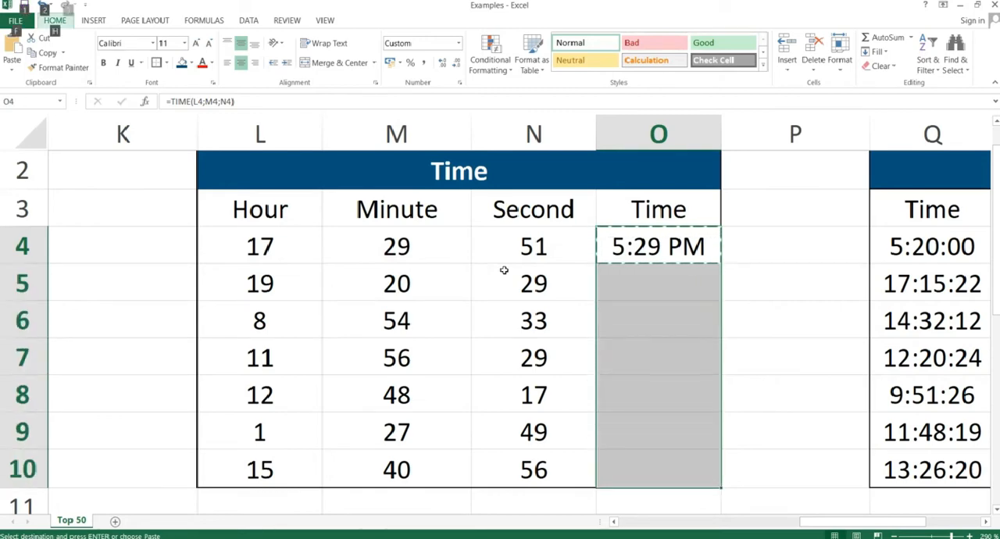
{"action": "key", "text": "ctrl+alt+v"}
{"action": "key", "text": "f"}
{"action": "key", "text": "Return"}
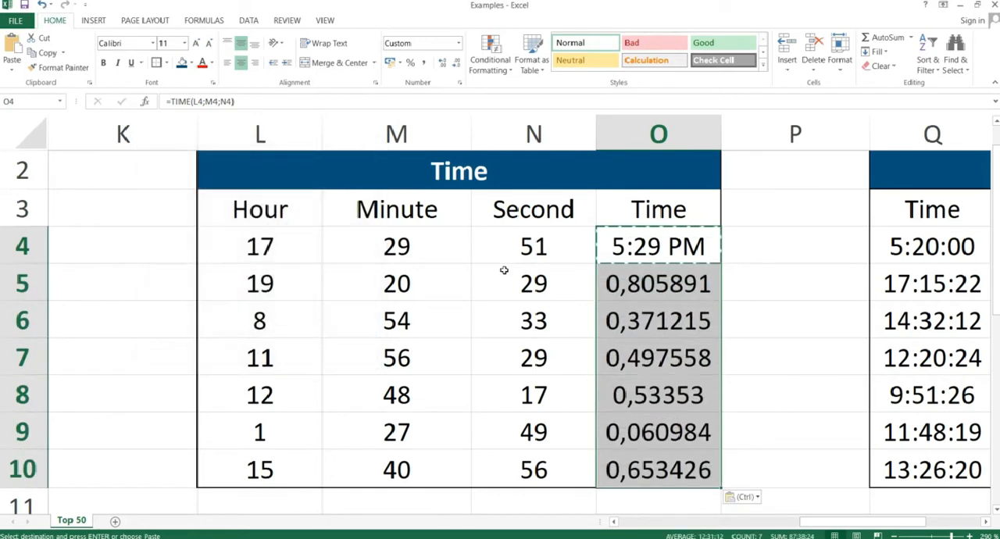
Apply the Time number format to the results in O4:O10 of the Time table.
{"action": "left_click", "coordinate": [460, 44]}
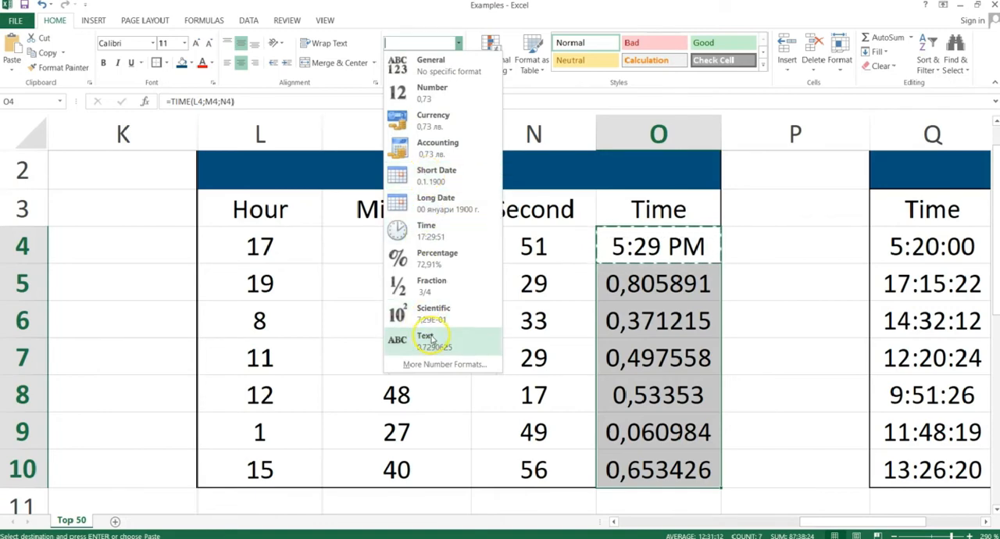
{"action": "left_click", "coordinate": [442, 244]}
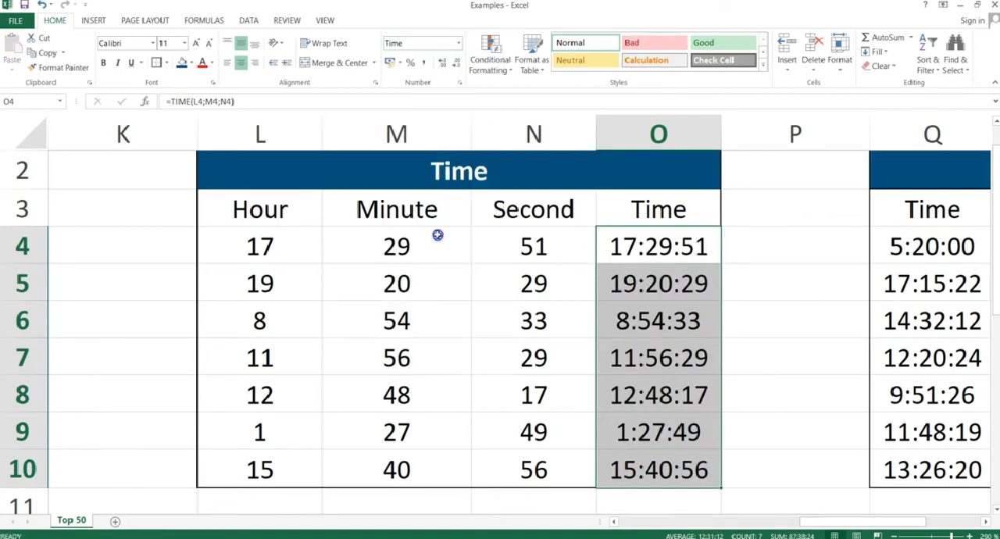
{"action": "left_click", "coordinate": [677, 327]}
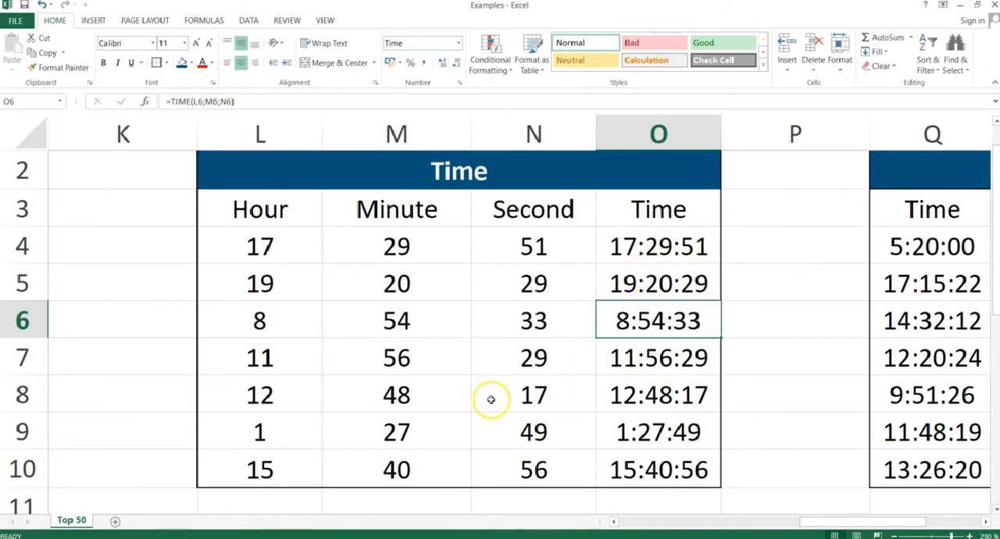
Switch to the PowerPoint slide show and advance to the "Hour, Minute, Second" slide.
{"action": "key", "text": "alt+Tab"}
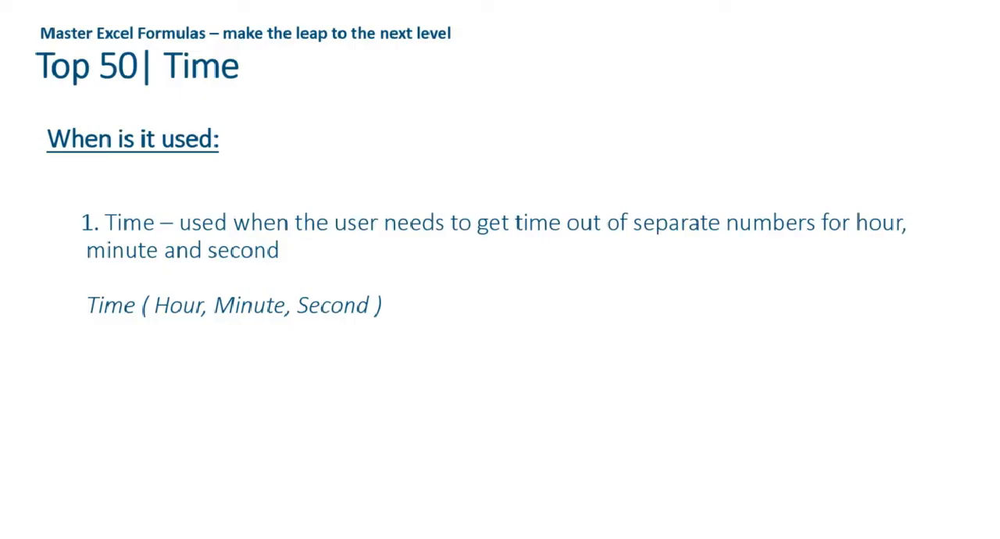
{"action": "key", "text": "Right"}
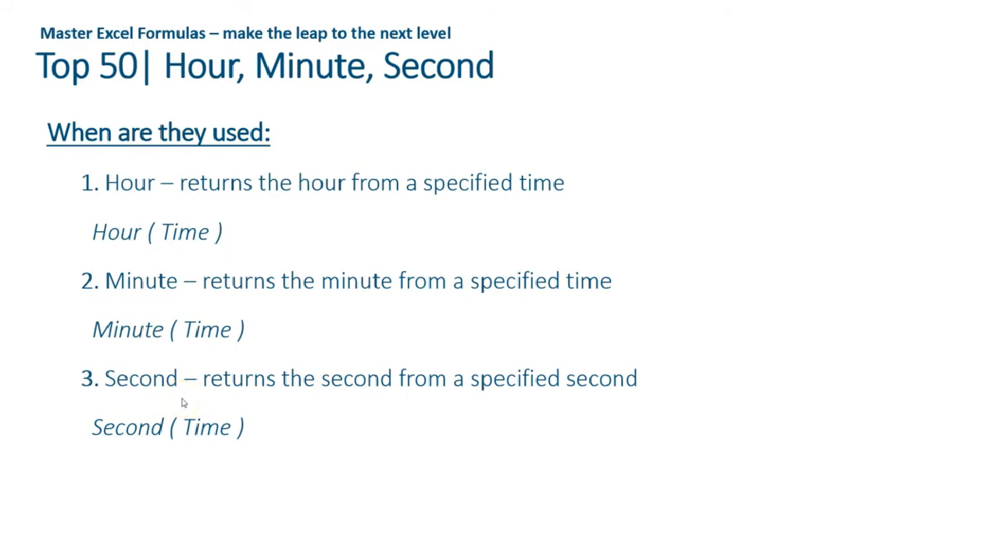
Return to the Excel workbook and go to R4, the first Hour cell of the Hour/Minute/Second table.
{"action": "key", "text": "alt+Tab"}
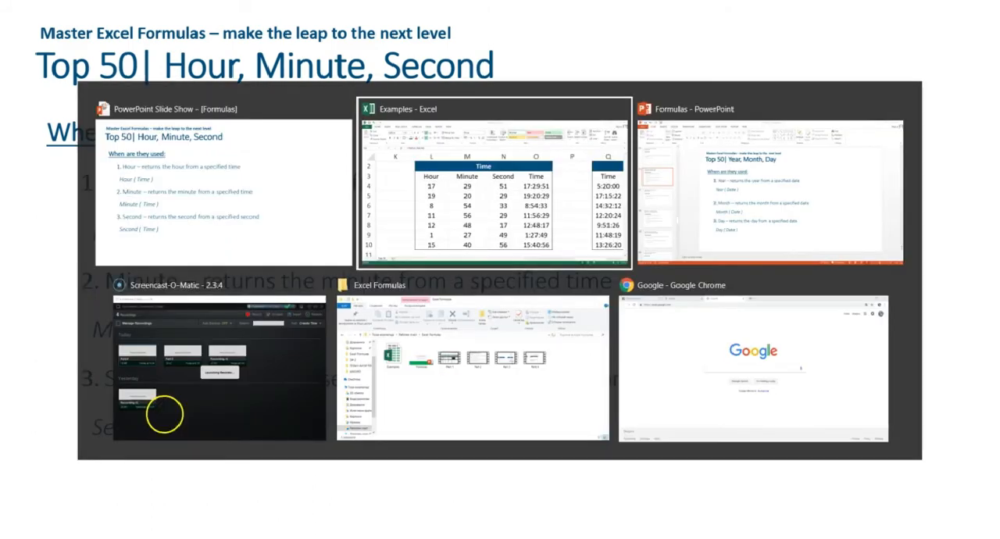
{"action": "key", "text": "Right"}
{"action": "key", "text": "Right"}
{"action": "key", "text": "Right"}
{"action": "key", "text": "Right"}
{"action": "key", "text": "Right"}
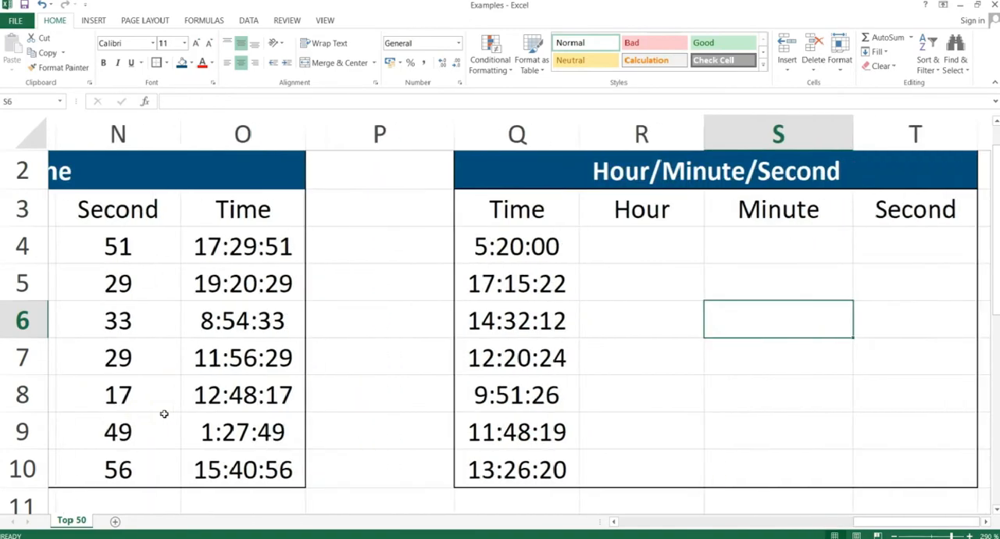
{"action": "key", "text": "Up"}
{"action": "key", "text": "Up"}
{"action": "key", "text": "Left"}
{"action": "key", "text": "Left"}
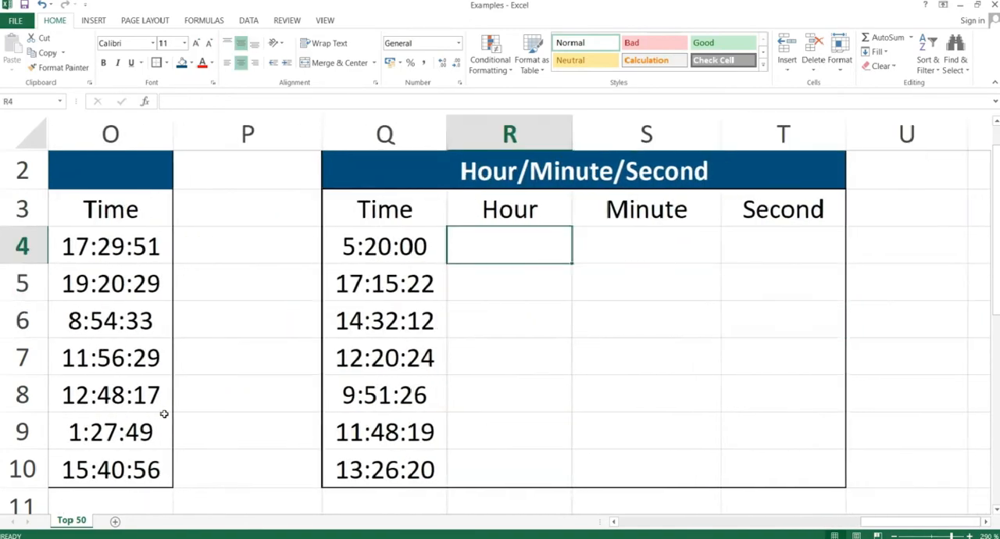
Write the formula =HOUR(Q4) in R4 of the Hour/Minute/Second table.
{"action": "type", "text": "="}
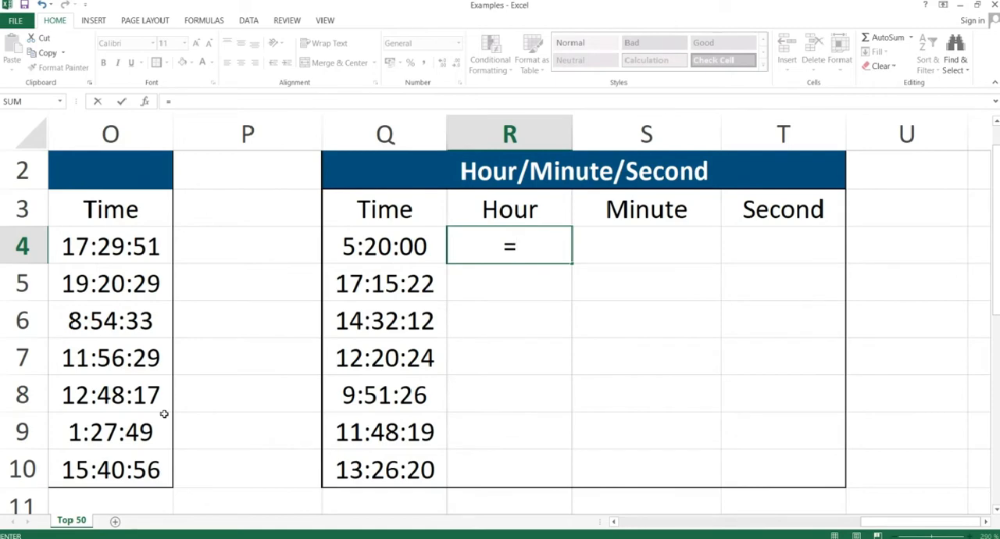
{"action": "type", "text": "hour("}
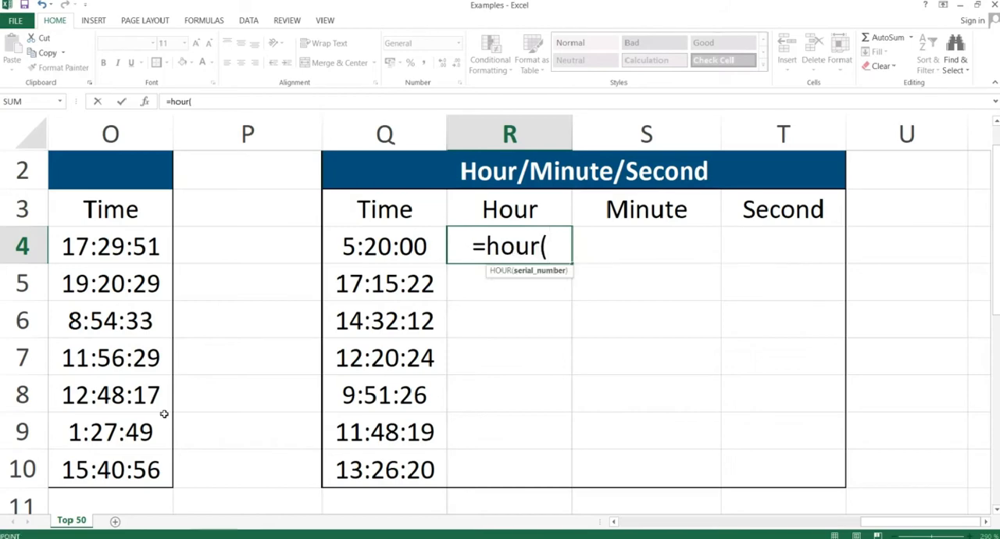
{"action": "key", "text": "Left"}
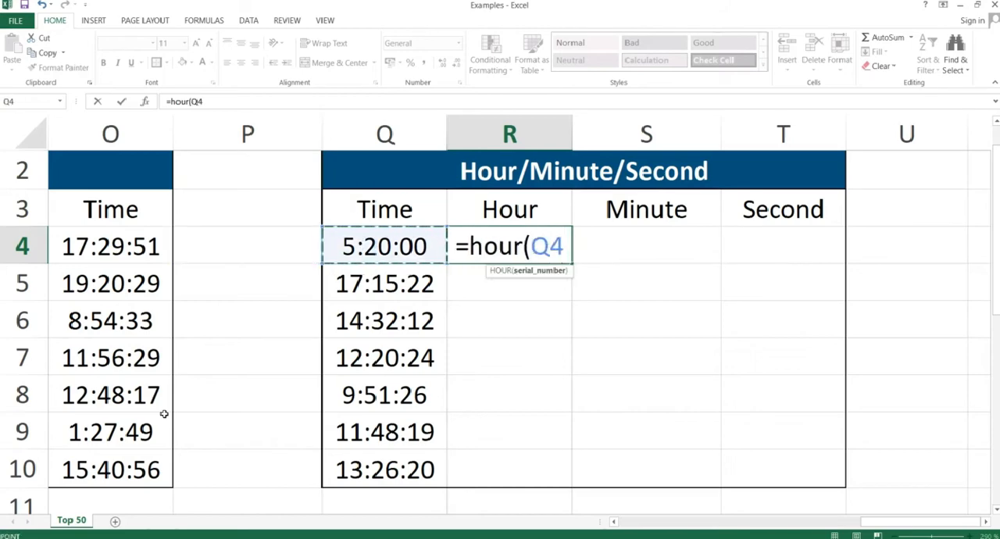
{"action": "type", "text": ")"}
{"action": "key", "text": "Tab"}
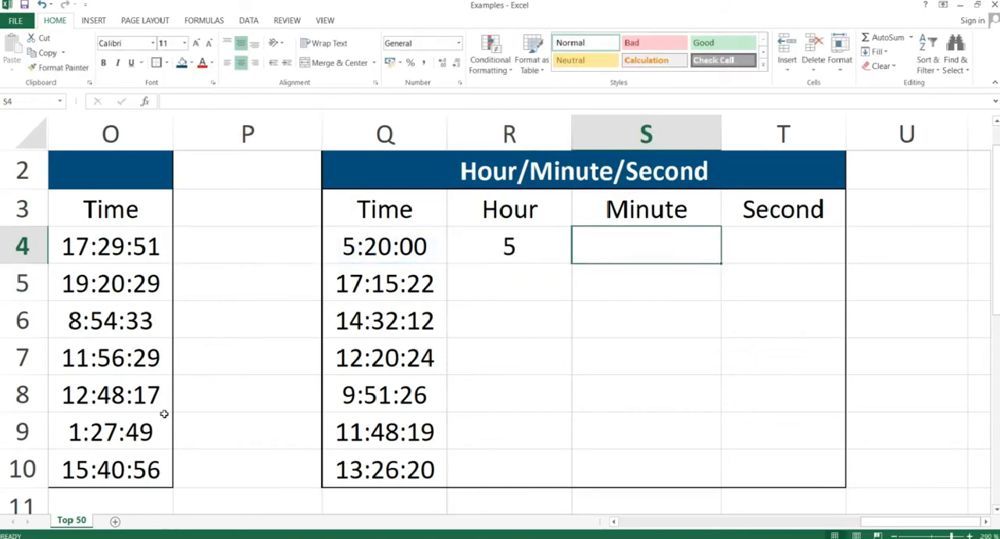
Write the formula =MINUTE(Q4) in S4 of the Hour/Minute/Second table.
{"action": "type", "text": "=minute("}
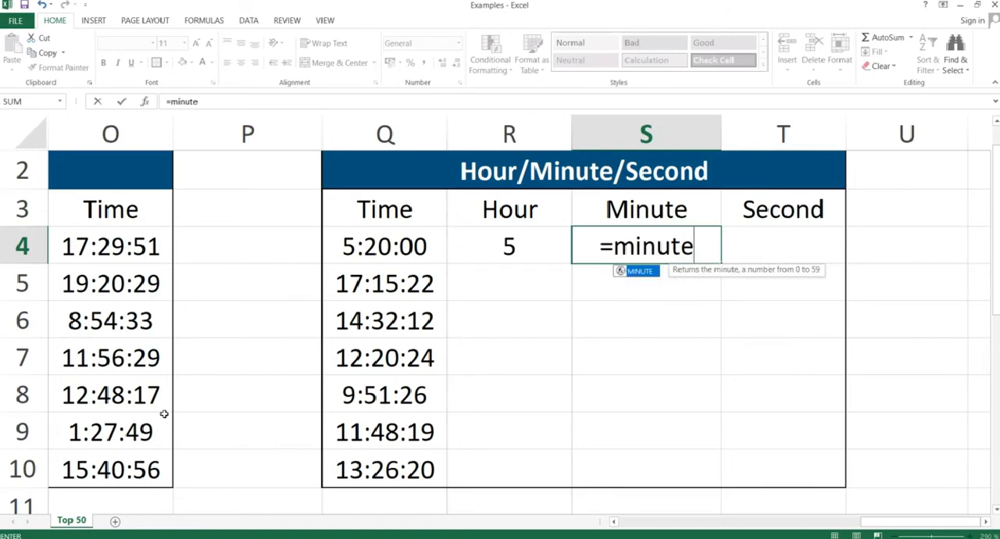
{"action": "key", "text": "Left"}
{"action": "key", "text": "Left"}
{"action": "type", "text": ")"}
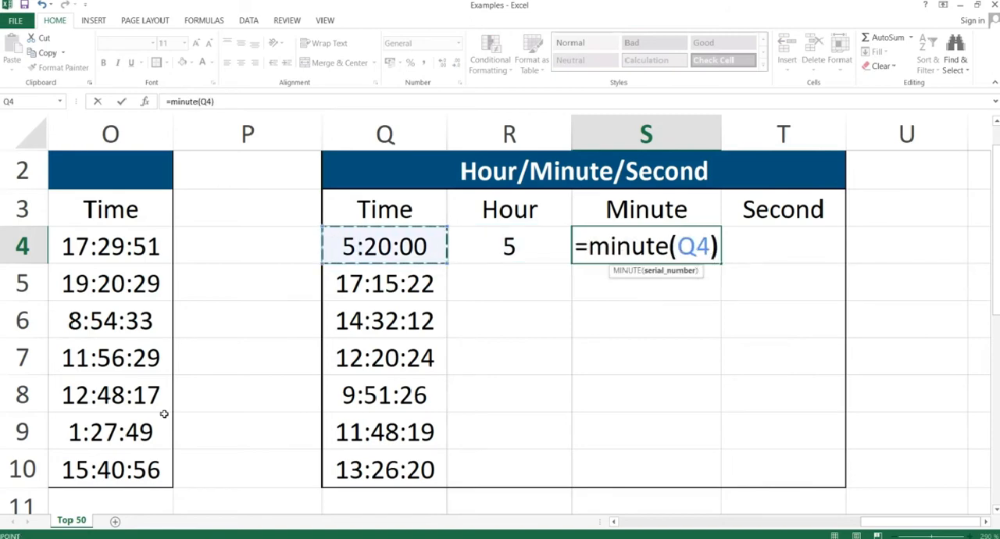
{"action": "key", "text": "Return"}
Write the formula =SECOND(Q4) in T4 of the Hour/Minute/Second table.
{"action": "key", "text": "Up"}
{"action": "key", "text": "Right"}
{"action": "type", "text": "=sec"}
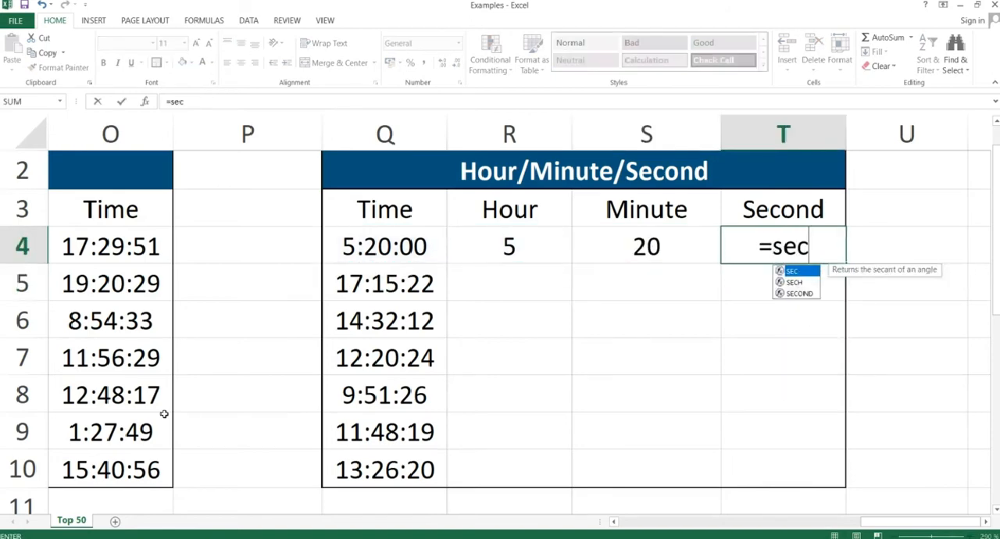
{"action": "type", "text": "ond("}
{"action": "key", "text": "Left"}
{"action": "key", "text": "Left"}
{"action": "key", "text": "Left"}
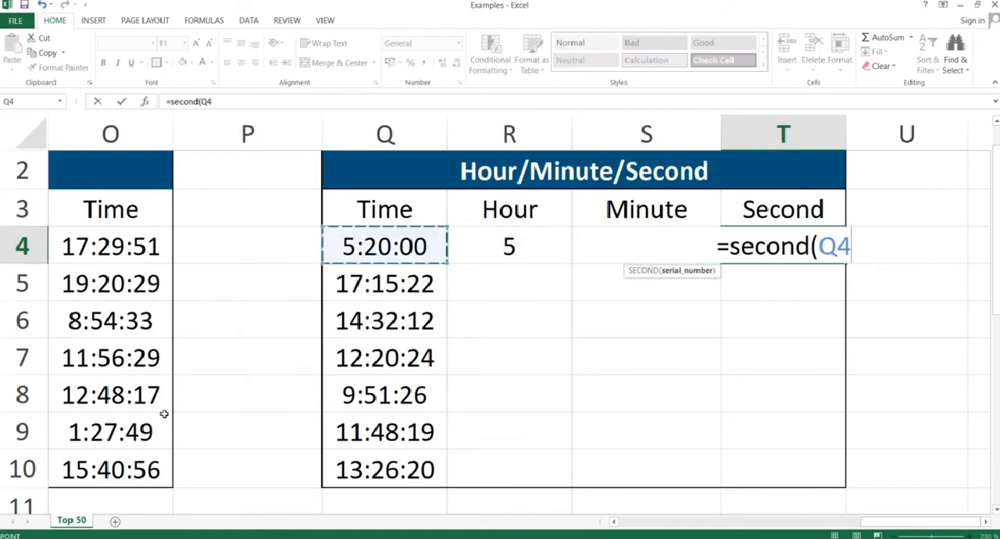
{"action": "type", "text": ")"}
{"action": "key", "text": "Return"}
Copy the three formulas in R4:T4 and paste them as formulas only into R4:T10.
{"action": "key", "text": "Up"}
{"action": "key", "text": "shift+Left"}
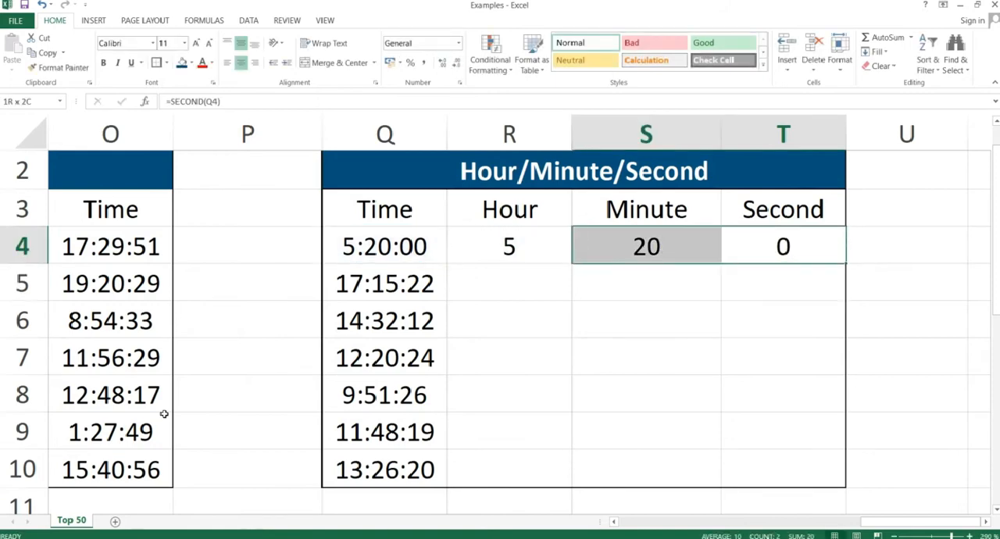
{"action": "key", "text": "shift+Left"}
{"action": "key", "text": "ctrl+c"}
{"action": "key", "text": "shift+Down"}
{"action": "key", "text": "shift+Down"}
{"action": "key", "text": "shift+Down"}
{"action": "key", "text": "shift+Down"}
{"action": "key", "text": "shift+Down"}
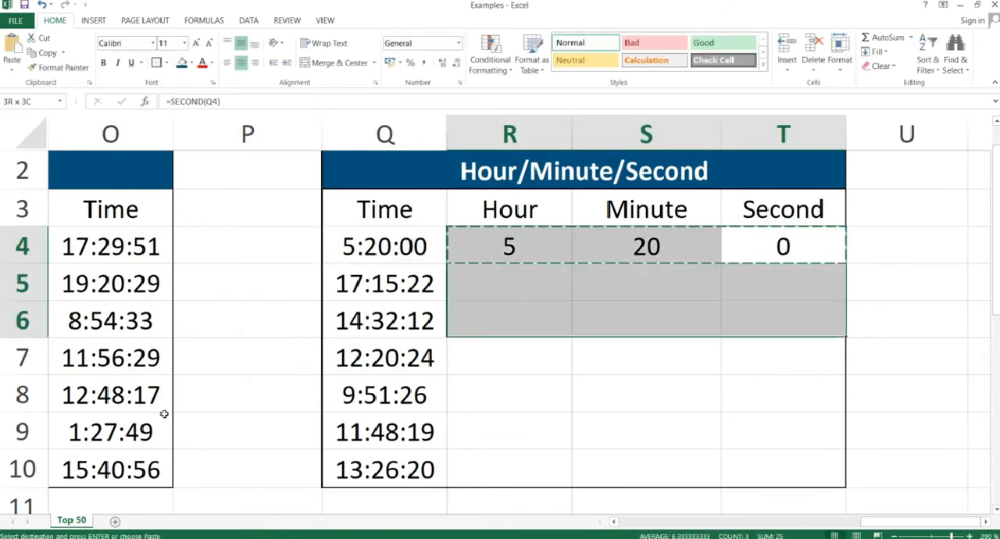
{"action": "key", "text": "shift+Down"}
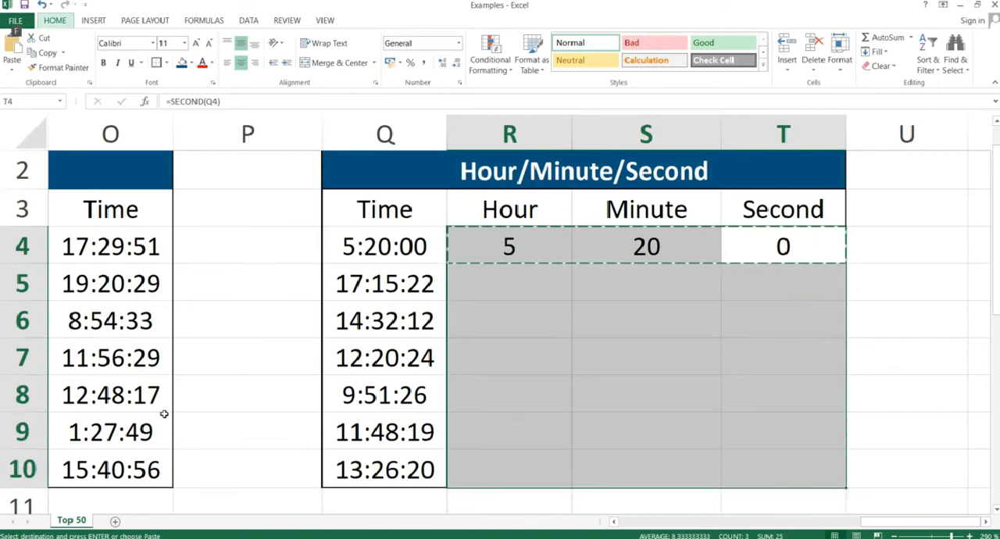
{"action": "key", "text": "ctrl+alt+v"}
{"action": "key", "text": "f"}
{"action": "key", "text": "Return"}
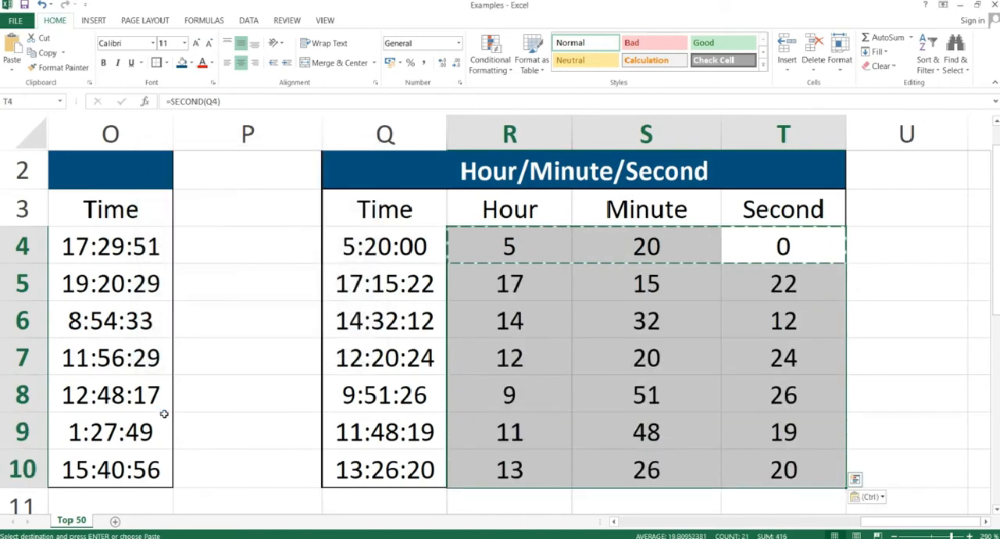
{"action": "key", "text": "Down"}
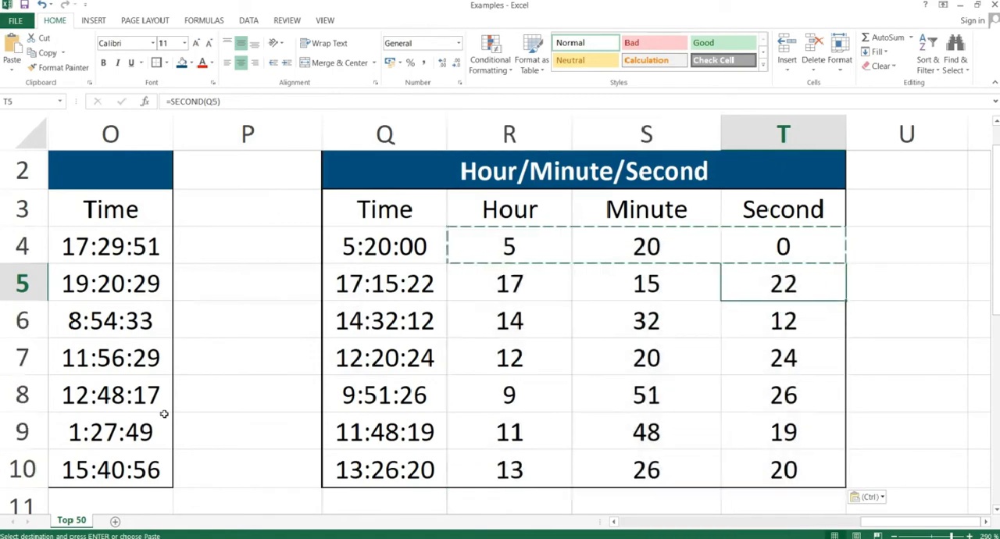
{"action": "key", "text": "Down"}
{"action": "key", "text": "Down"}
{"action": "key", "text": "Up"}
{"action": "key", "text": "Down"}
{"action": "key", "text": "Down"}
{"action": "key", "text": "Up"}
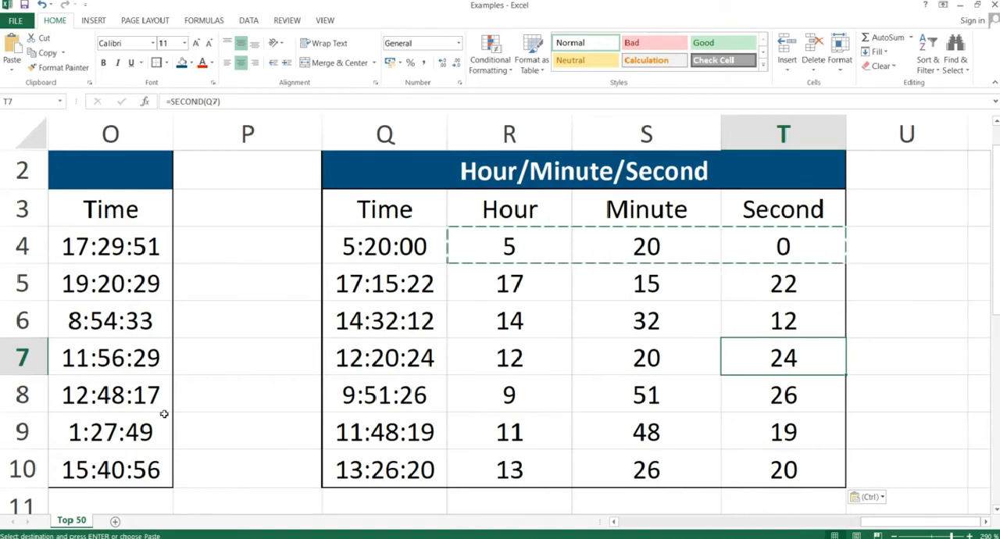
Switch to the PowerPoint slide show and advance to the "DateValue & TimeValue" slide.
{"action": "key", "text": "alt+Tab"}
{"action": "key", "text": "Right"}
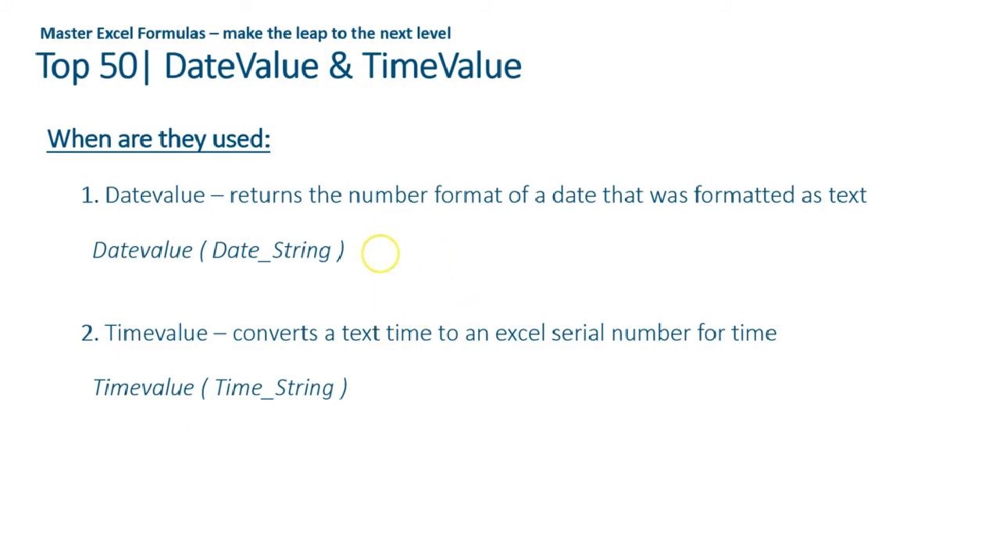
Return to the Excel workbook and look through the worksheet's tables for the DateValue/TimeValue table.
{"action": "key", "text": "alt+Tab"}
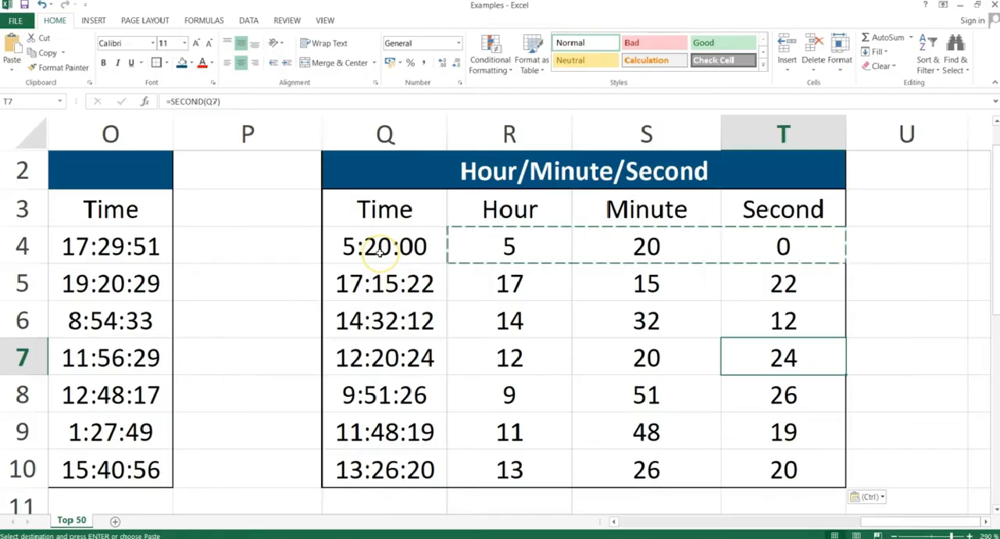
{"action": "key", "text": "Left"}
{"action": "key", "text": "Left"}
{"action": "key", "text": "Left"}
{"action": "key", "text": "Left"}
{"action": "key", "text": "Left"}
{"action": "key", "text": "Left"}
{"action": "key", "text": "Left"}
{"action": "key", "text": "Left"}
{"action": "key", "text": "Left"}
{"action": "key", "text": "Left"}
{"action": "key", "text": "Left"}
{"action": "key", "text": "Left"}
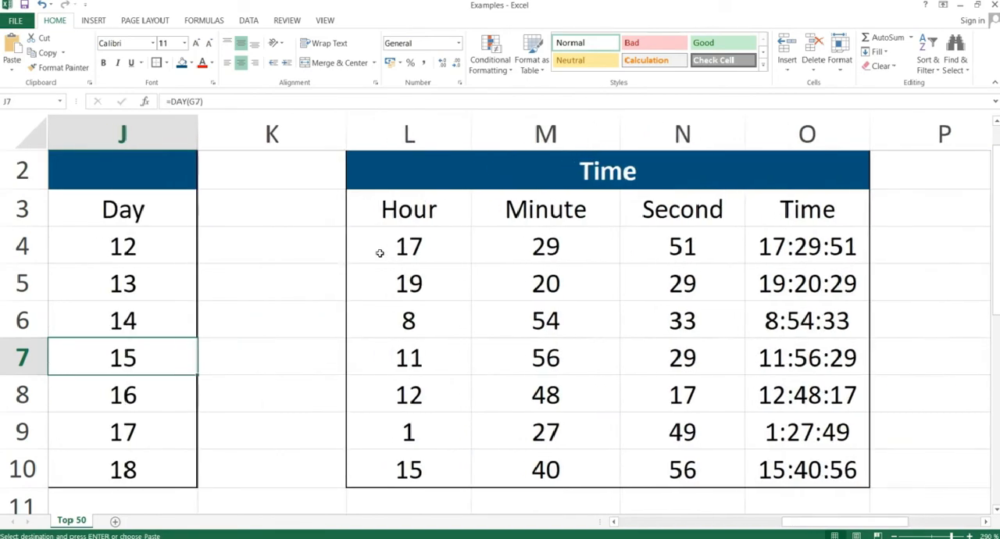
{"action": "key", "text": "Left"}
{"action": "key", "text": "Left"}
{"action": "key", "text": "Right"}
{"action": "key", "text": "Down"}
{"action": "key", "text": "Down"}
{"action": "key", "text": "Down"}
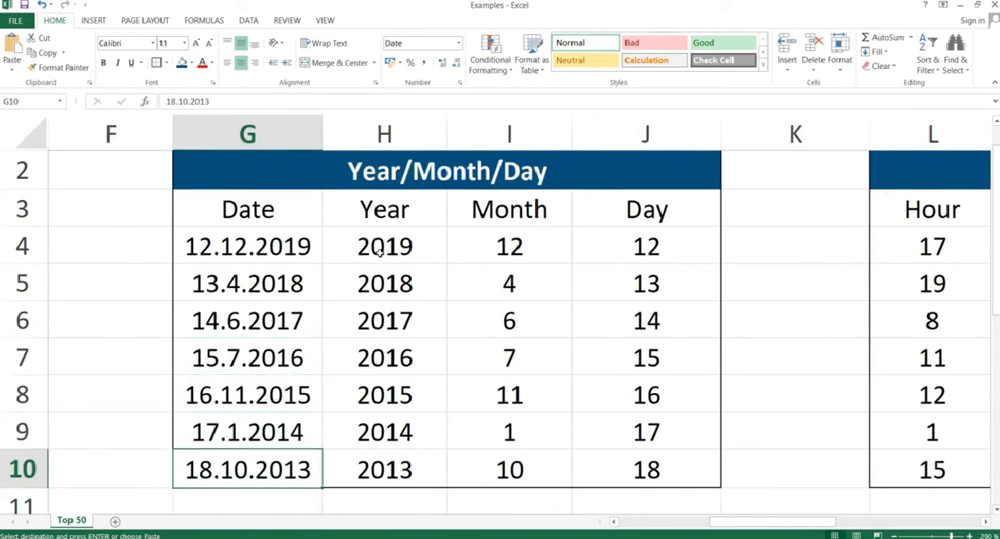
{"action": "key", "text": "Down"}
{"action": "key", "text": "Down"}
{"action": "key", "text": "Down"}
{"action": "key", "text": "Down"}
{"action": "key", "text": "Down"}
{"action": "key", "text": "Up"}
{"action": "key", "text": "Up"}
{"action": "key", "text": "Up"}
{"action": "key", "text": "Up"}
{"action": "key", "text": "Up"}
{"action": "key", "text": "Up"}
{"action": "key", "text": "Up"}
{"action": "key", "text": "Up"}
{"action": "key", "text": "Up"}
{"action": "key", "text": "Up"}
{"action": "key", "text": "Up"}
{"action": "key", "text": "Up"}
{"action": "key", "text": "Up"}
{"action": "key", "text": "Up"}
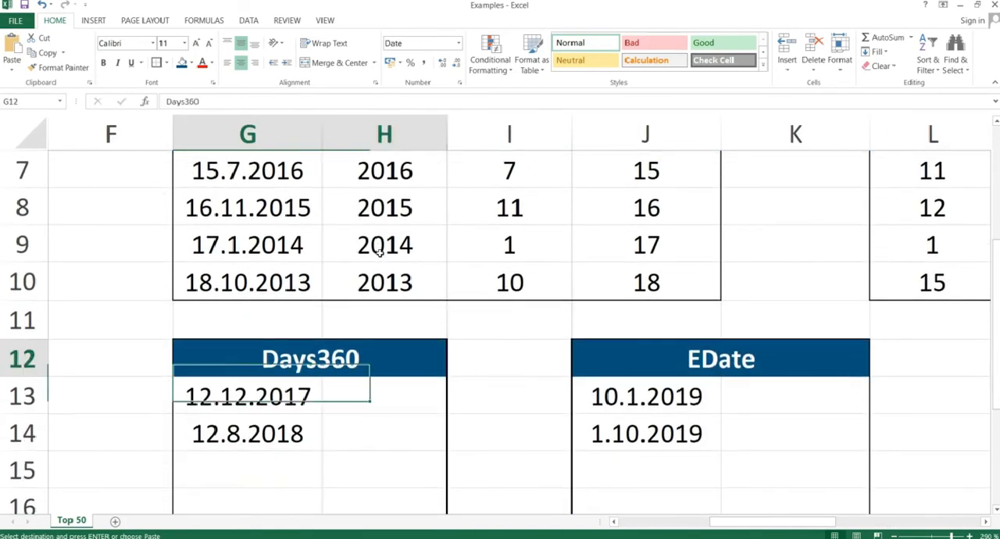
{"action": "key", "text": "Down"}
{"action": "key", "text": "Right"}
{"action": "key", "text": "Right"}
{"action": "key", "text": "Right"}
{"action": "key", "text": "Right"}
{"action": "key", "text": "Right"}
{"action": "key", "text": "Right"}
{"action": "key", "text": "Right"}
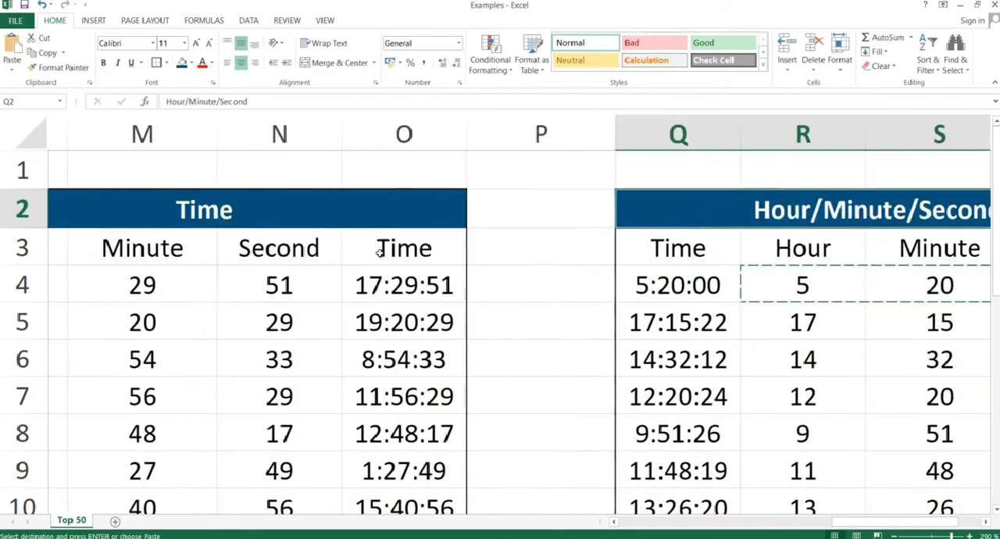
{"action": "key", "text": "Left"}
{"action": "key", "text": "Left"}
{"action": "key", "text": "Left"}
{"action": "key", "text": "Left"}
{"action": "key", "text": "Left"}
{"action": "key", "text": "Left"}
{"action": "key", "text": "Left"}
{"action": "key", "text": "Left"}
{"action": "key", "text": "Left"}
{"action": "key", "text": "Left"}
{"action": "key", "text": "Left"}
{"action": "key", "text": "Left"}
{"action": "key", "text": "Left"}
{"action": "key", "text": "Left"}
{"action": "key", "text": "Left"}
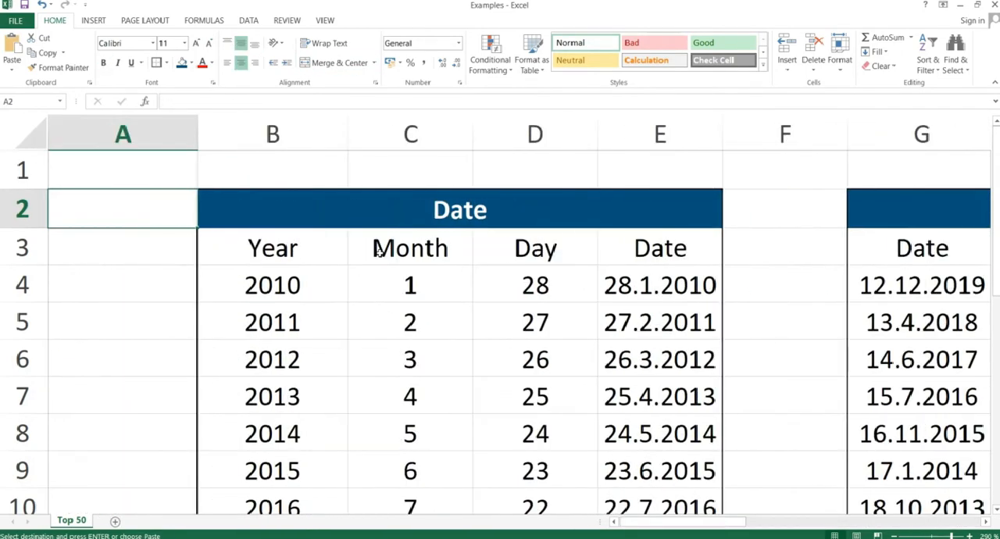
Go to the DateValue/TimeValue table beneath the Date table and bring all its rows into view.
{"action": "key", "text": "Right"}
{"action": "key", "text": "Down"}
{"action": "key", "text": "Down"}
{"action": "key", "text": "Right"}
{"action": "key", "text": "Right"}
{"action": "key", "text": "Right"}
{"action": "key", "text": "Down"}
{"action": "key", "text": "Down"}
{"action": "key", "text": "Down"}
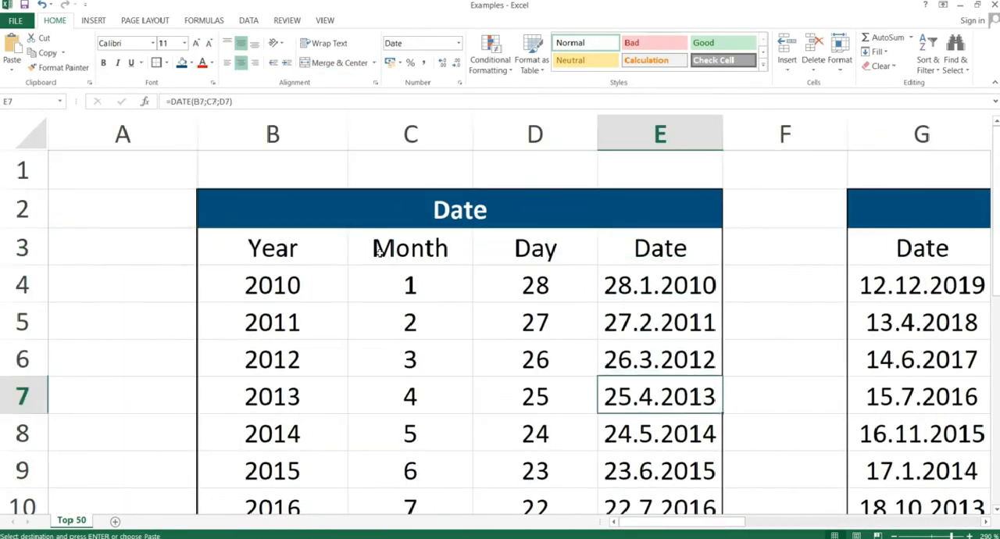
{"action": "key", "text": "Down"}
{"action": "key", "text": "Down"}
{"action": "key", "text": "Down"}
{"action": "key", "text": "Down"}
{"action": "key", "text": "Down"}
{"action": "key", "text": "Down"}
{"action": "key", "text": "Down"}
{"action": "key", "text": "Down"}
{"action": "key", "text": "Up"}
{"action": "key", "text": "Left"}
{"action": "key", "text": "Left"}
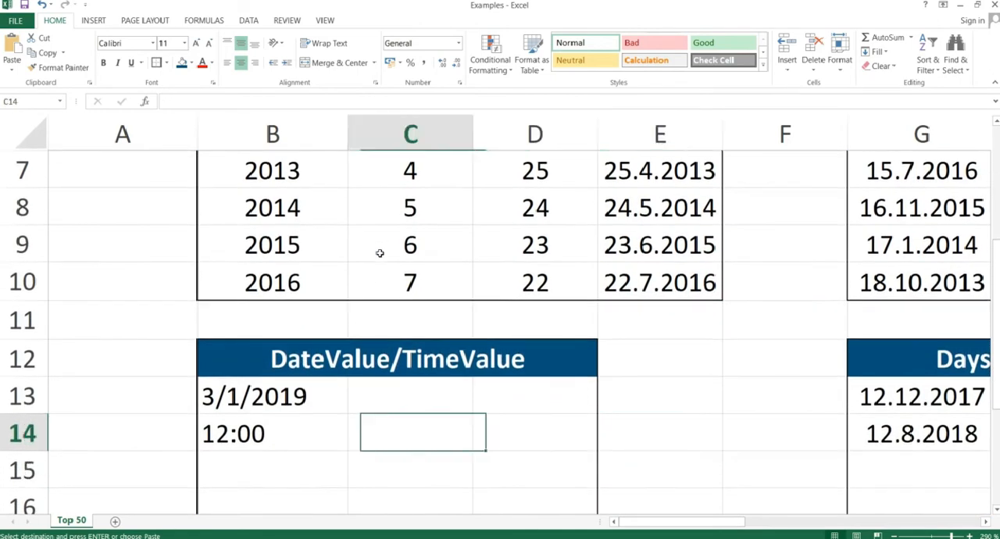
{"action": "key", "text": "Left"}
{"action": "key", "text": "Down"}
{"action": "key", "text": "Down"}
{"action": "key", "text": "Down"}
{"action": "key", "text": "Down"}
{"action": "key", "text": "Down"}
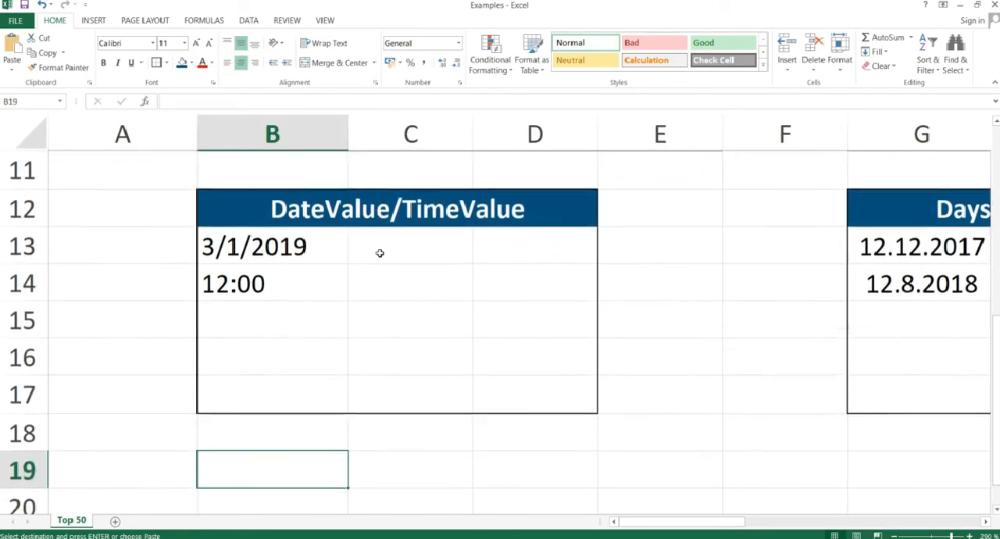
Select B13, the date stored as text in the DateValue/TimeValue table, to inspect its number format.
{"action": "key", "text": "Up"}
{"action": "key", "text": "Up"}
{"action": "key", "text": "Up"}
{"action": "key", "text": "Up"}
{"action": "key", "text": "Up"}
{"action": "key", "text": "Up"}
{"action": "key", "text": "Right"}
{"action": "left_click", "coordinate": [364, 249]}
{"action": "left_click", "coordinate": [331, 246]}
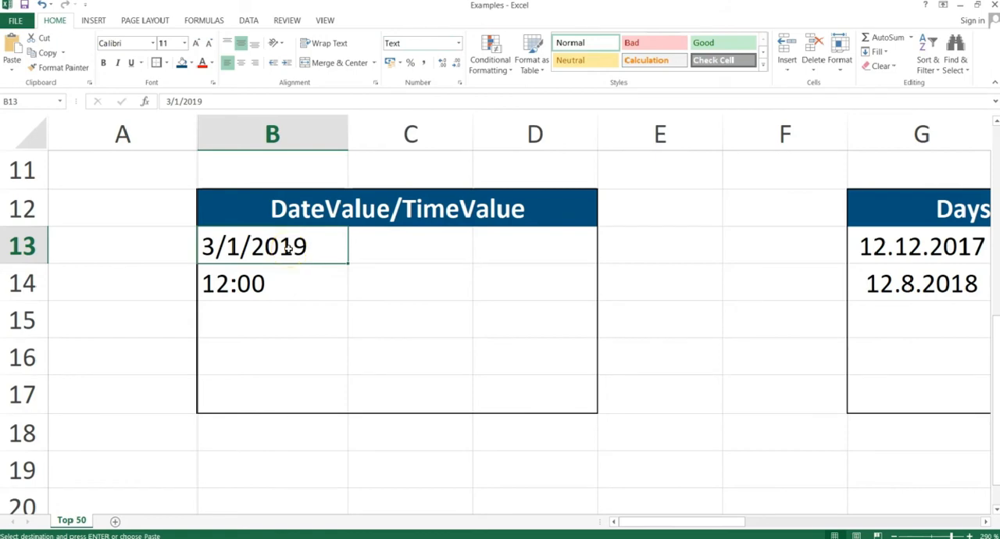
Enter =DATEVALUE(B13) in C13 to convert the text date to its serial number, and reselect the result cell.
{"action": "left_click", "coordinate": [408, 249]}
{"action": "type", "text": "=date"}
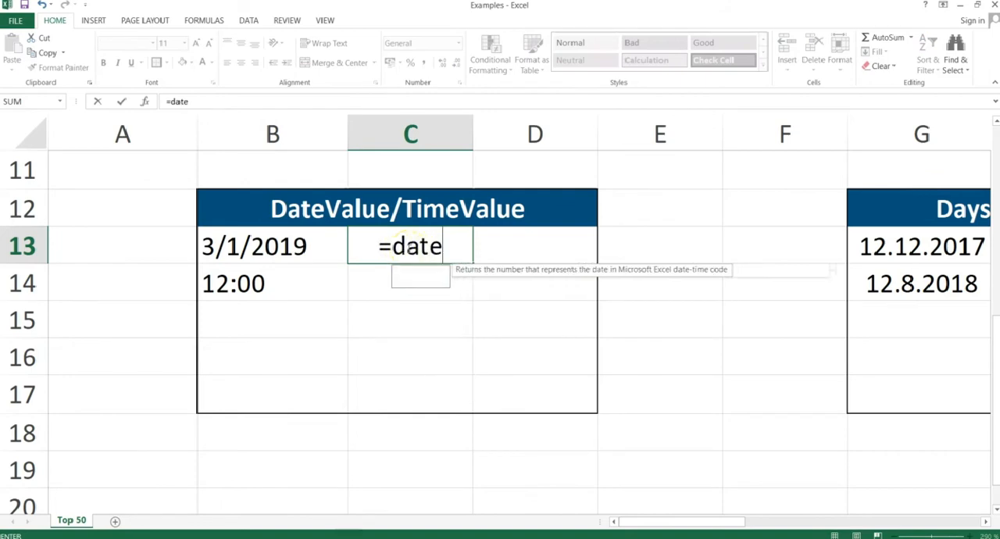
{"action": "type", "text": "value("}
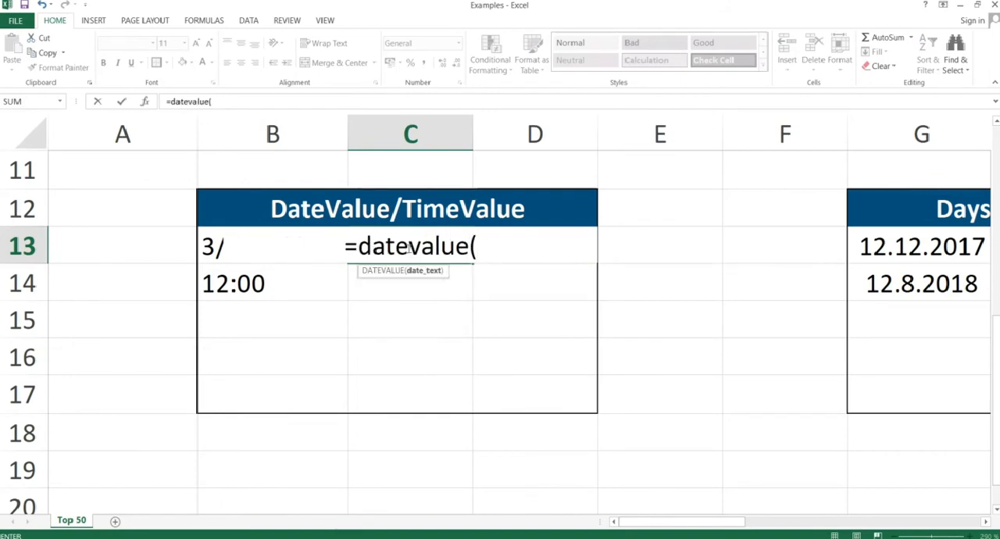
{"action": "key", "text": "Left"}
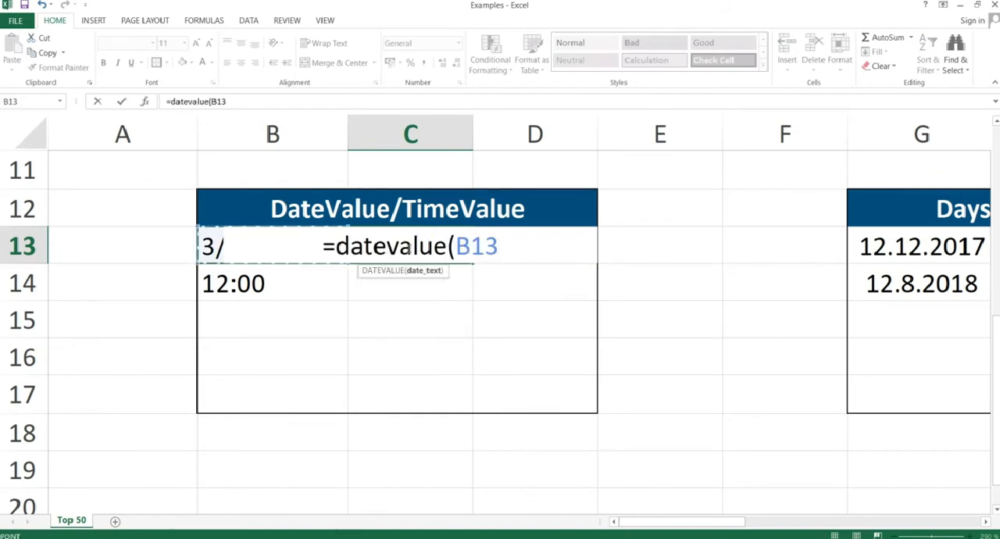
{"action": "type", "text": ")"}
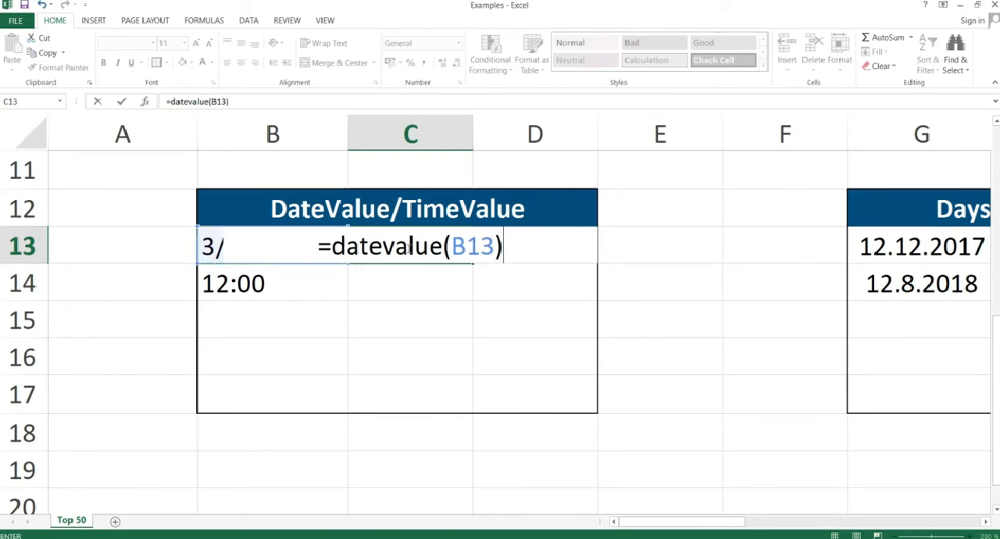
{"action": "key", "text": "Return"}
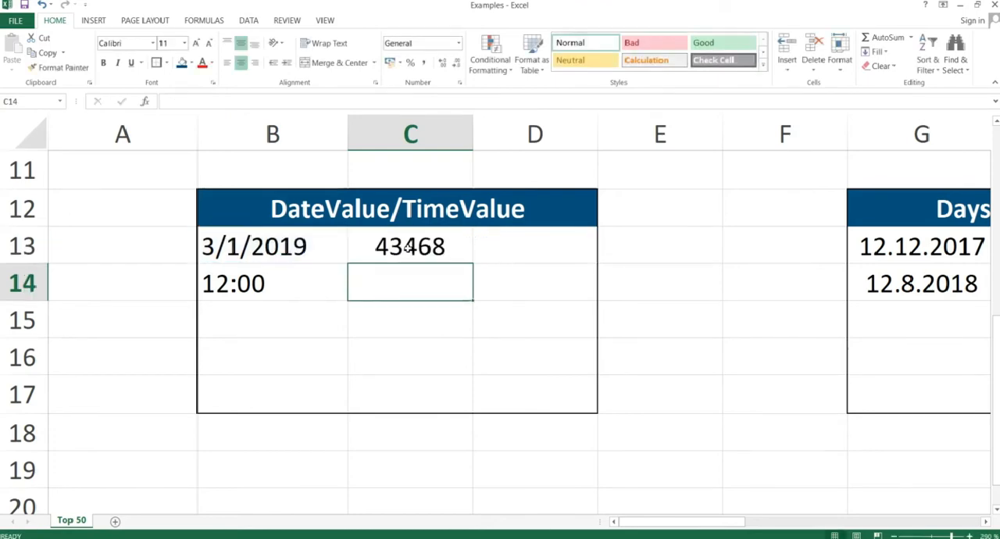
{"action": "left_click", "coordinate": [398, 246]}
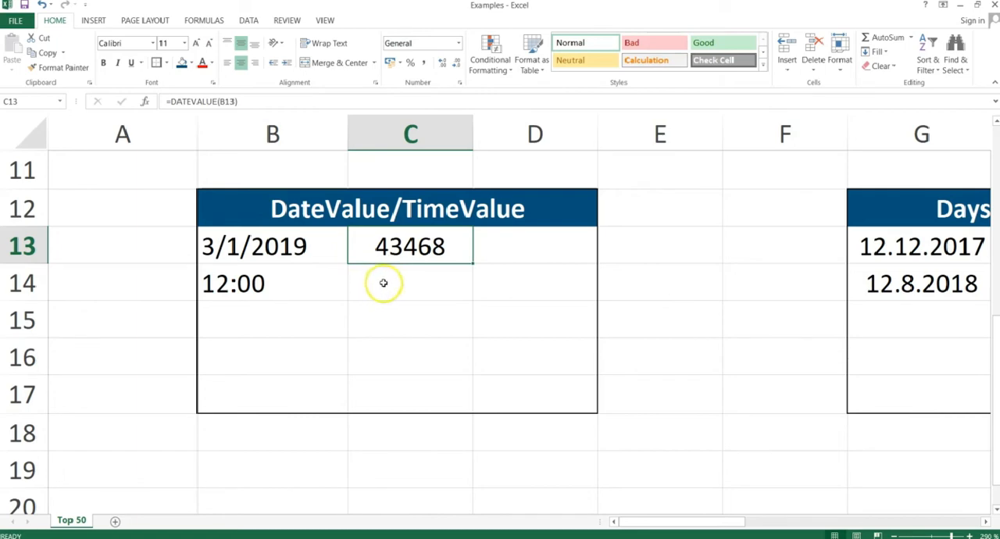
Select B14, the time stored as text in the DateValue/TimeValue table, to inspect its number format.
{"action": "left_click", "coordinate": [406, 278]}
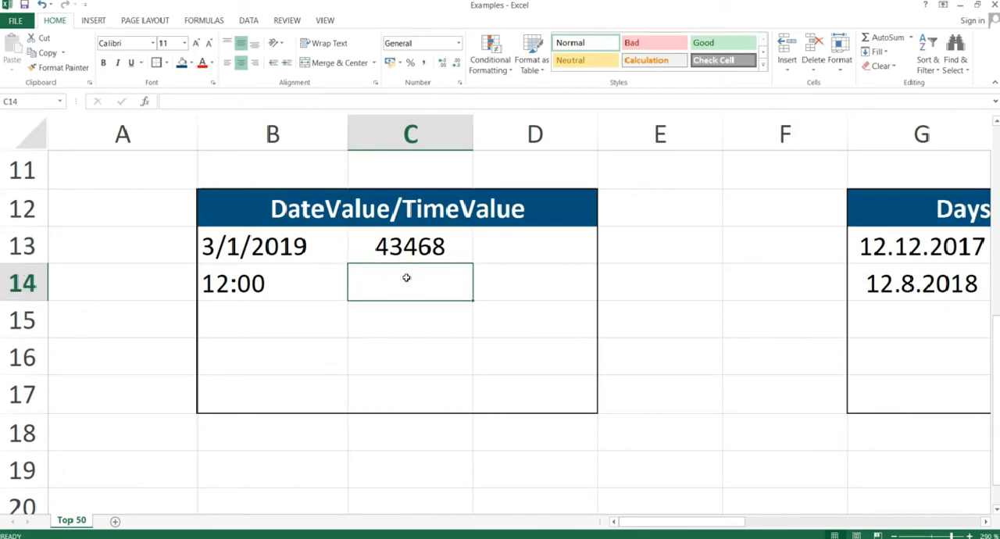
{"action": "left_click", "coordinate": [258, 282]}
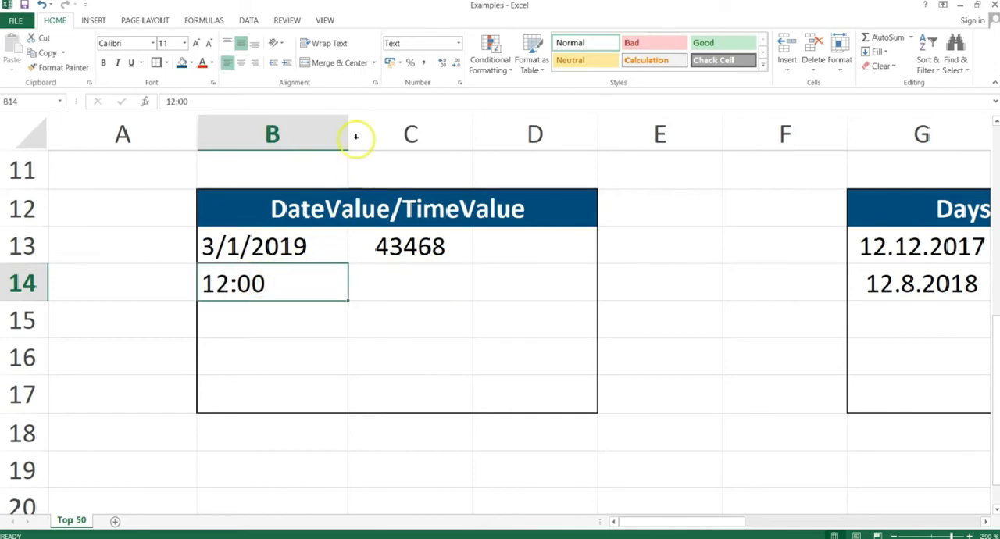
{"action": "left_click", "coordinate": [457, 44]}
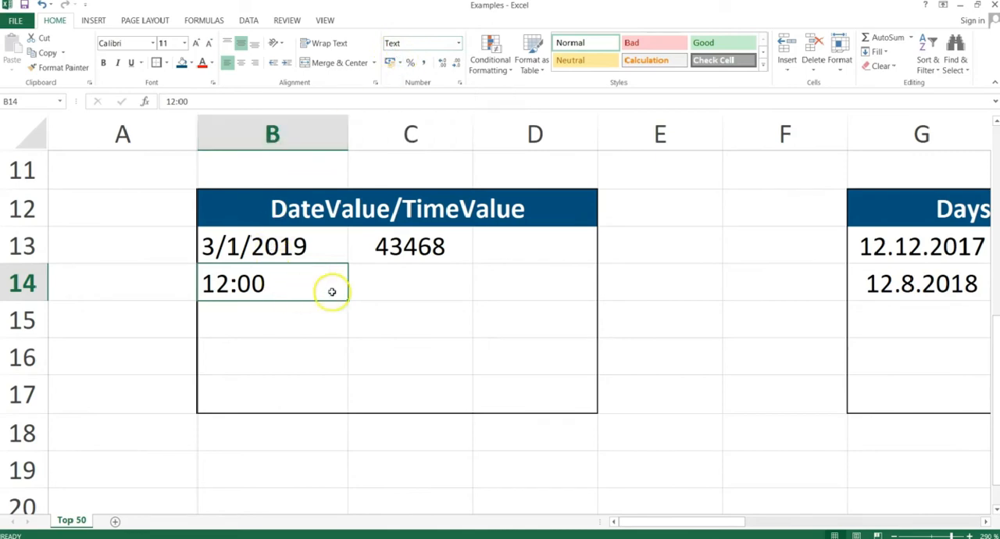
Enter =TIMEVALUE(B14) in C14 to convert the text time to its serial number, and reselect the result cell.
{"action": "left_click", "coordinate": [386, 289]}
{"action": "type", "text": "=ti"}
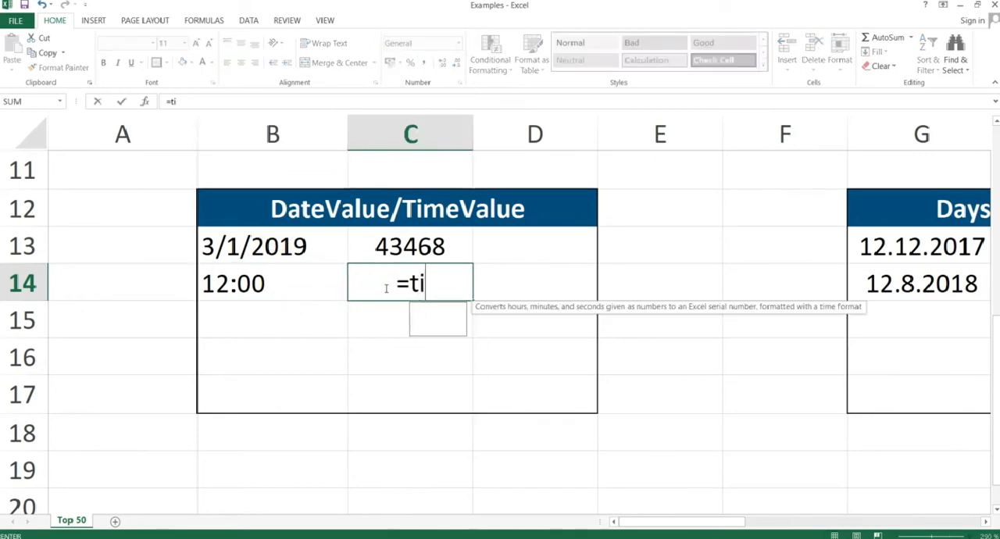
{"action": "type", "text": "mevalue("}
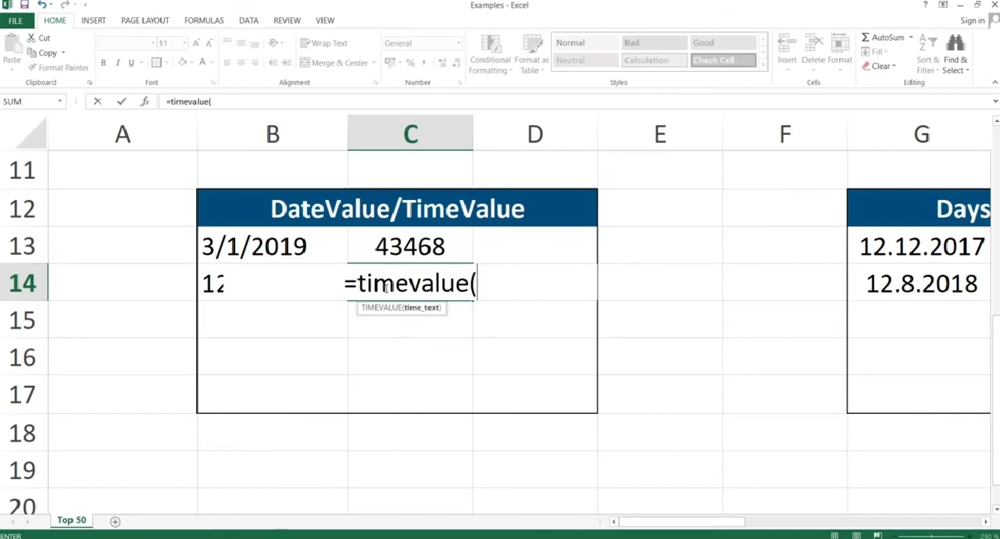
{"action": "key", "text": "Left"}
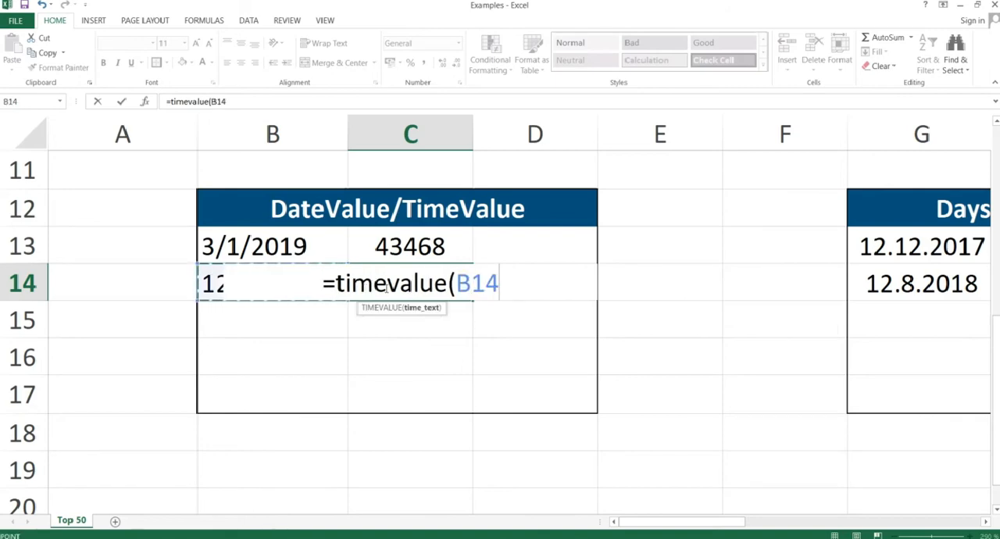
{"action": "type", "text": ")"}
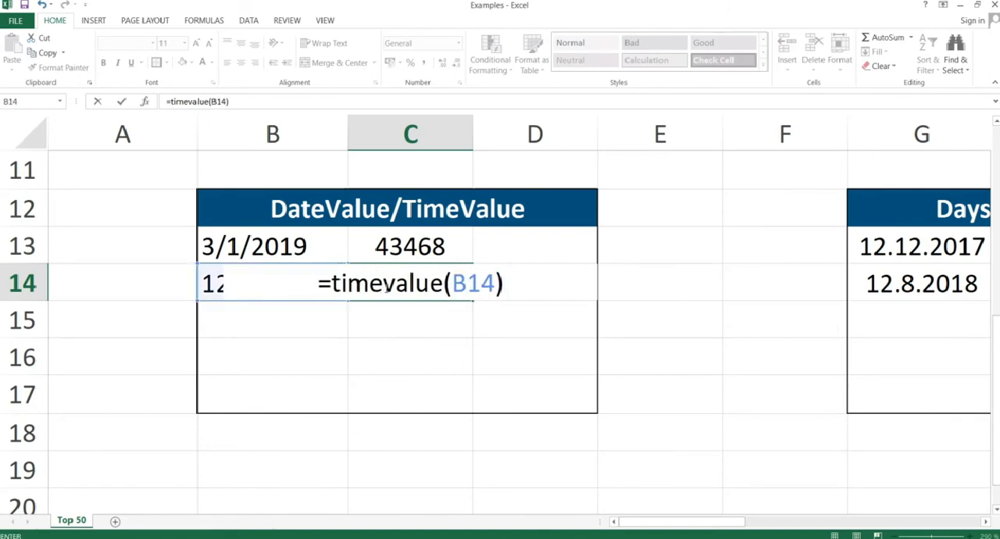
{"action": "key", "text": "Return"}
{"action": "left_click", "coordinate": [422, 284]}
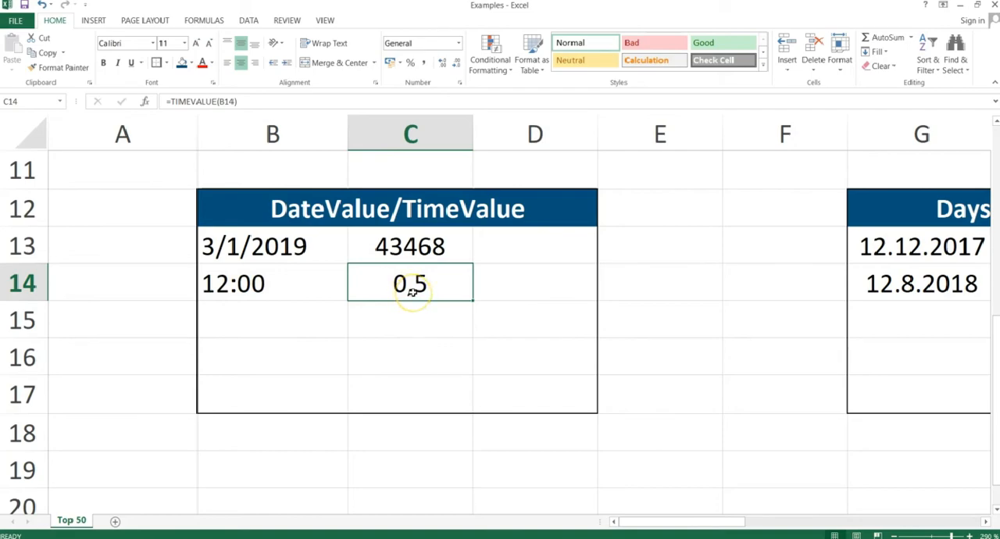
Switch to the PowerPoint slide show and advance to the "Days360" slide.
{"action": "key", "text": "alt+Tab"}
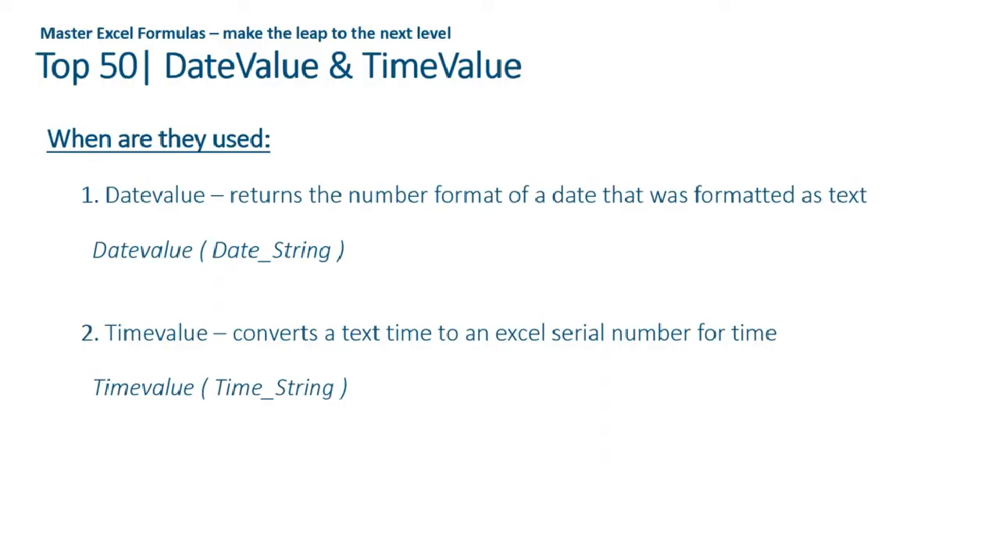
{"action": "key", "text": "Right"}
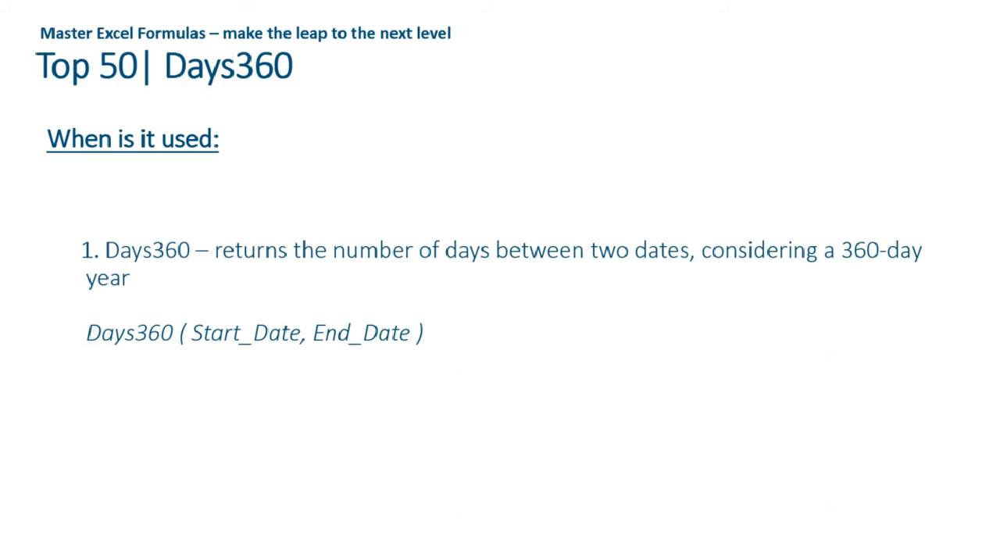
Return to the Excel workbook, go to the Days360 table, and examine the start and end dates in G13 and G14.
{"action": "key", "text": "alt+Tab"}
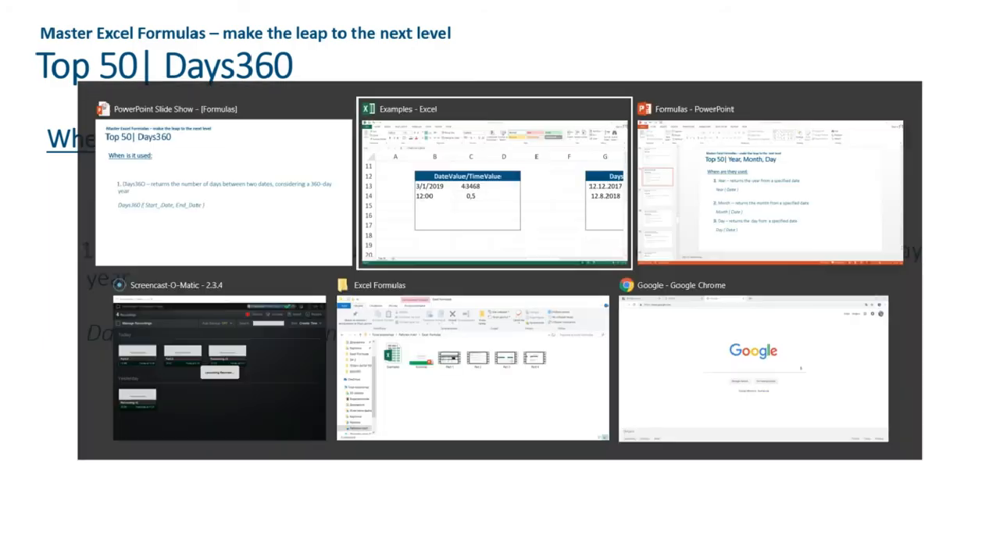
{"action": "key", "text": "Right"}
{"action": "key", "text": "Right"}
{"action": "key", "text": "Right"}
{"action": "key", "text": "Right"}
{"action": "key", "text": "Right"}
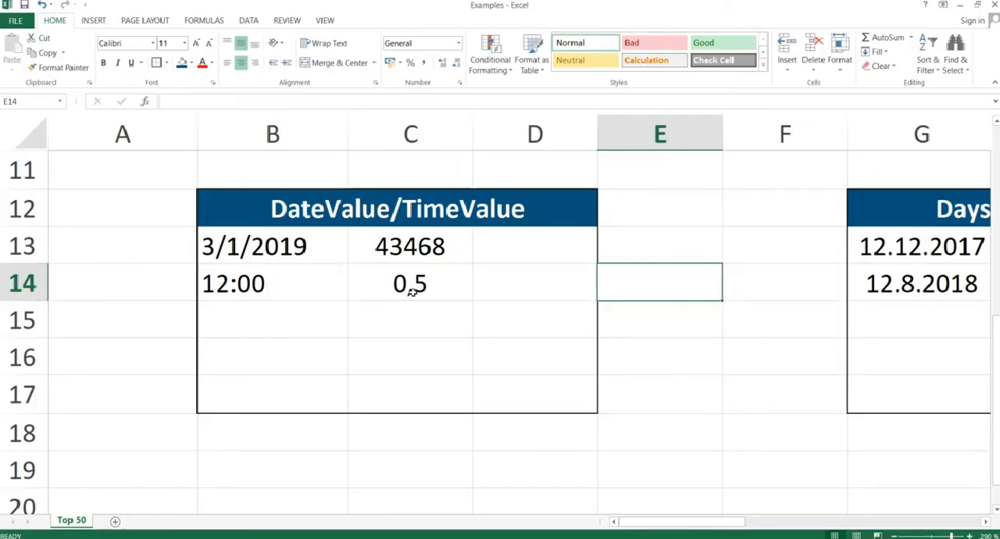
{"action": "key", "text": "Up"}
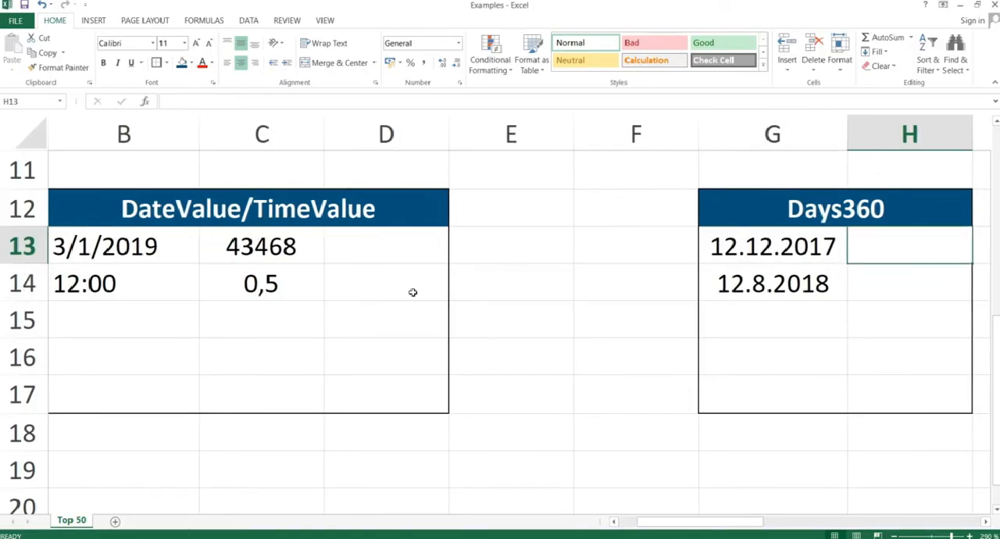
{"action": "key", "text": "Left"}
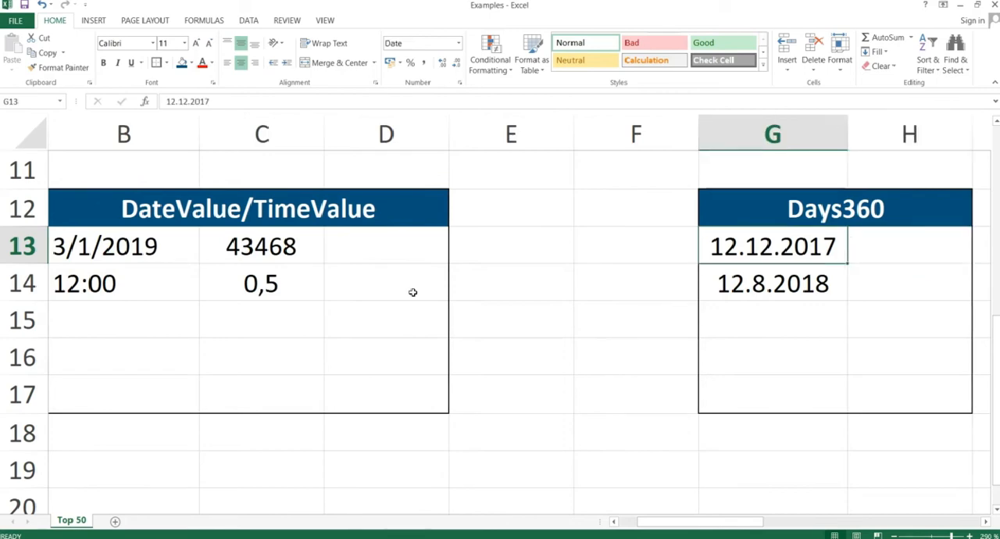
{"action": "key", "text": "Down"}
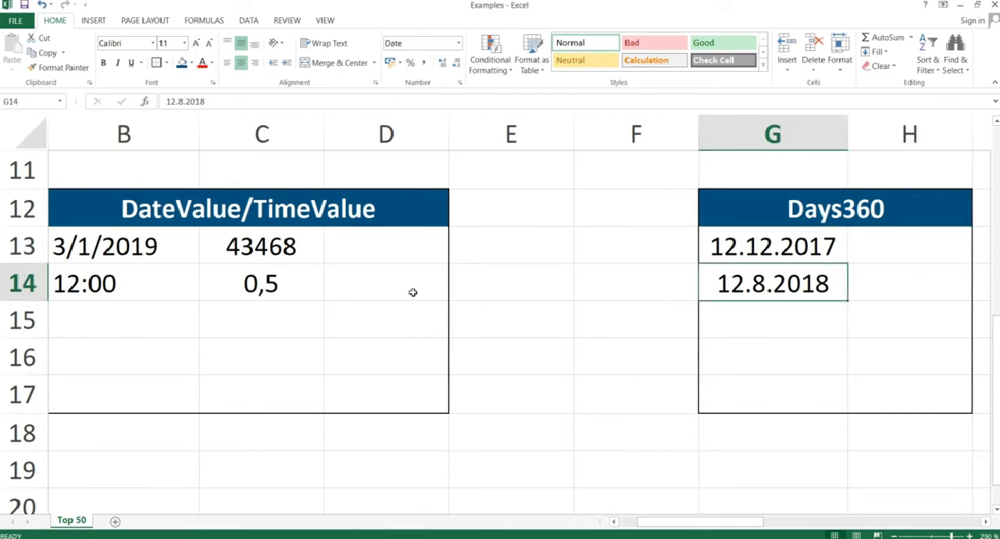
Enter =DAYS360(G13;G14) in H13 to count the days between the two dates, and reselect the result cell.
{"action": "key", "text": "Up"}
{"action": "key", "text": "Right"}
{"action": "type", "text": "=d"}
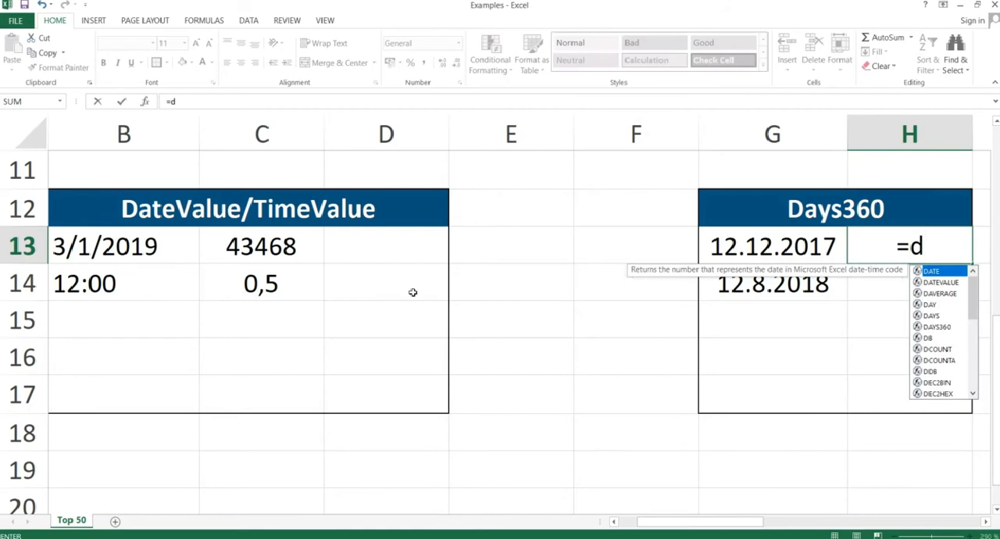
{"action": "type", "text": "ays360("}
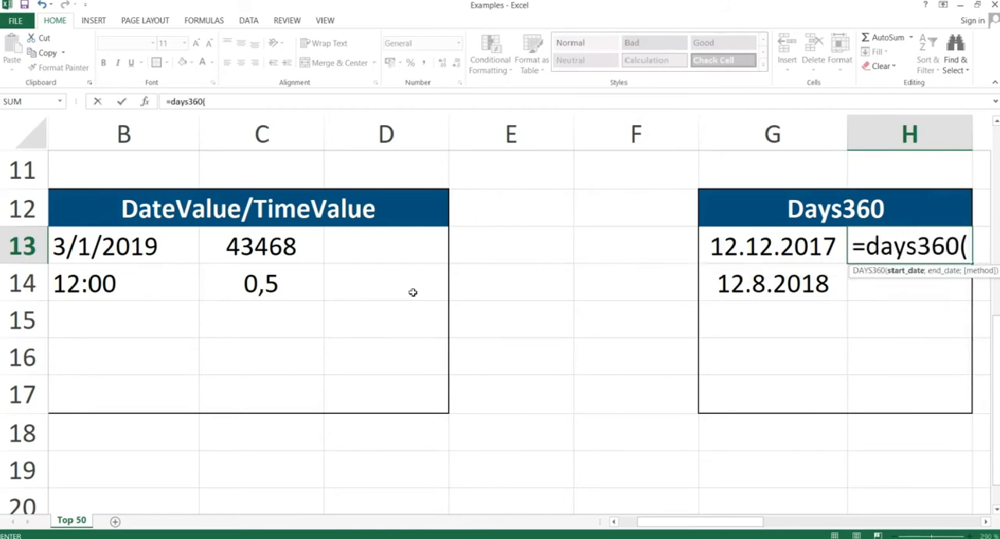
{"action": "key", "text": "Left"}
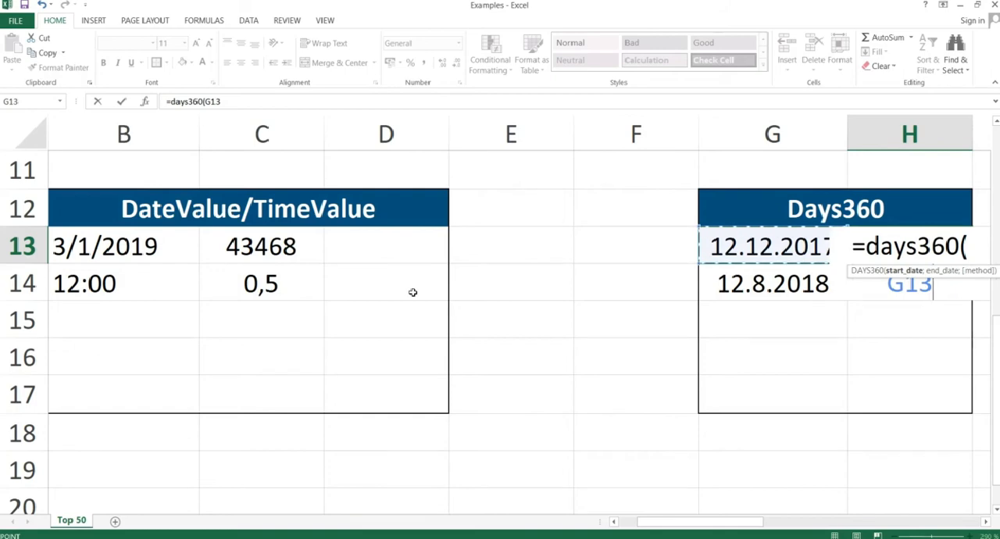
{"action": "type", "text": ";"}
{"action": "key", "text": "Left"}
{"action": "key", "text": "Down"}
{"action": "type", "text": ")"}
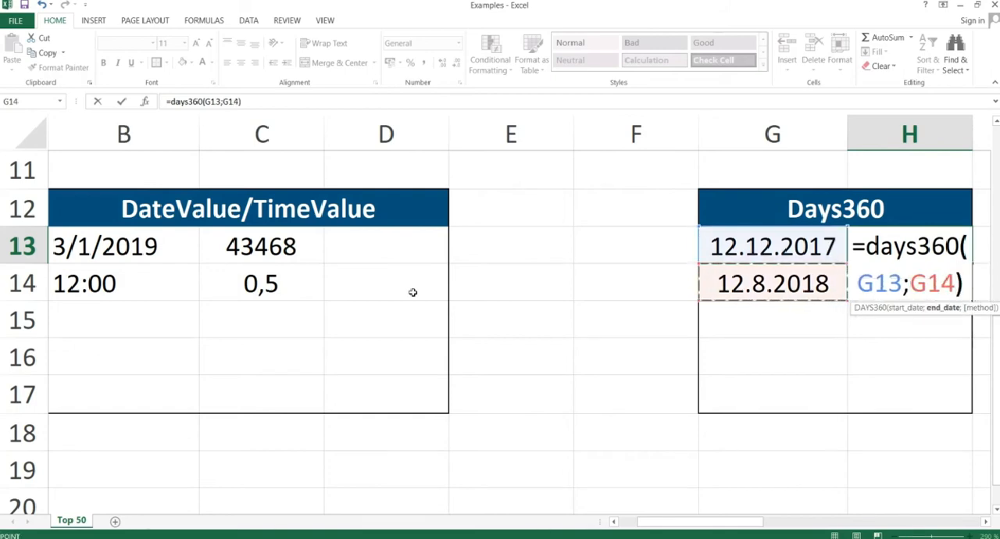
{"action": "key", "text": "ctrl+Return"}
{"action": "key", "text": "Return"}
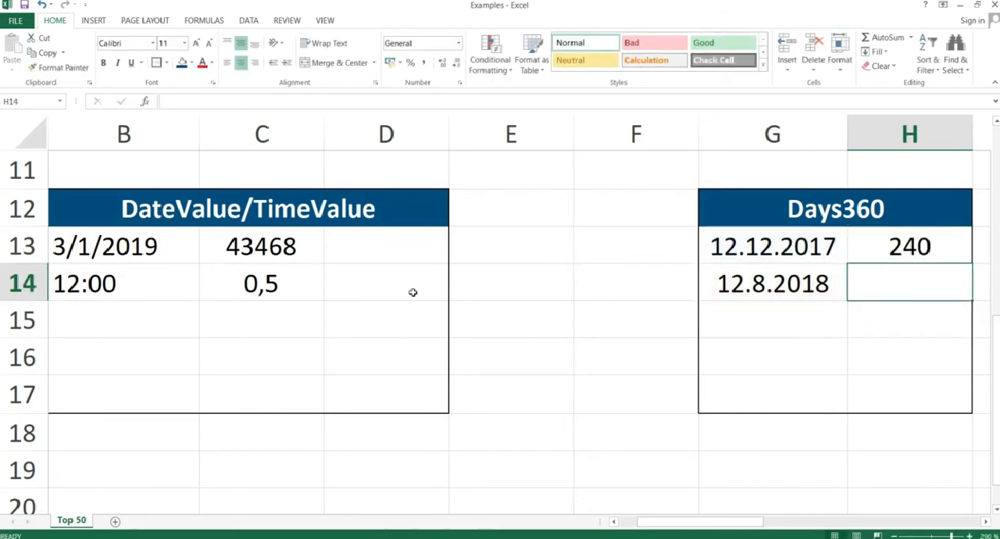
{"action": "key", "text": "Up"}
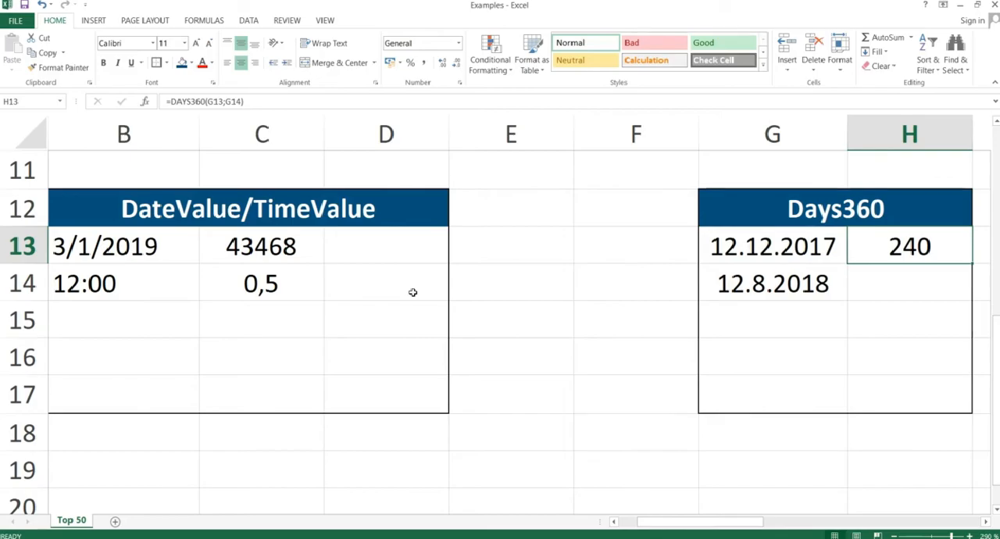
Switch to the PowerPoint slide show and advance to the "EDate" slide.
{"action": "key", "text": "alt+Tab"}
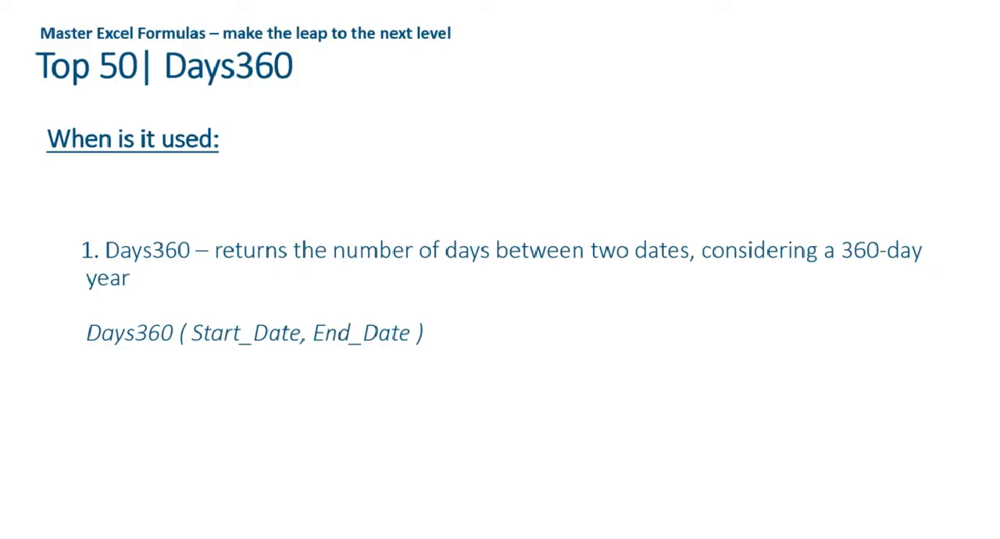
{"action": "key", "text": "Right"}
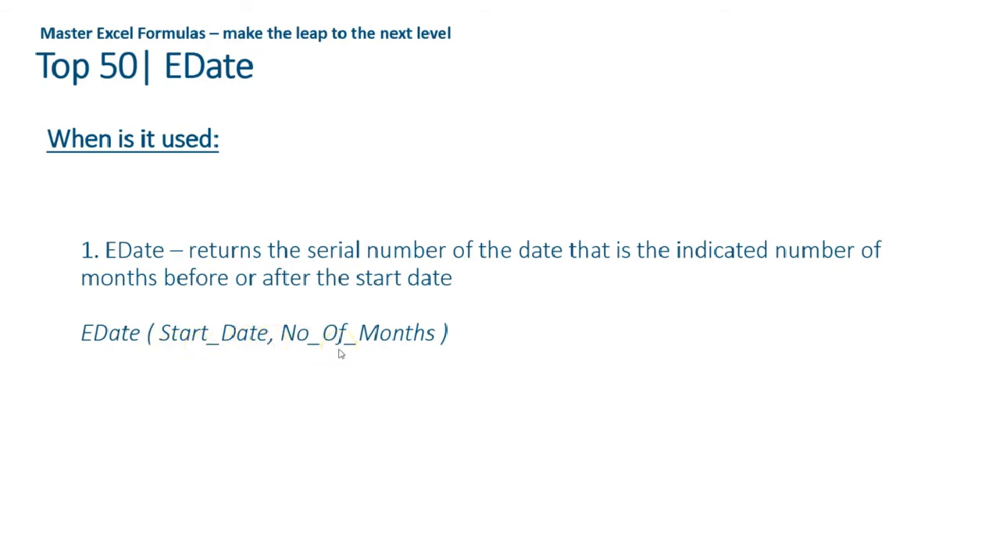
Return to the Excel workbook and select K13, the empty cell beside the first date in the EDate table.
{"action": "key", "text": "alt+Tab"}
{"action": "key", "text": "Right"}
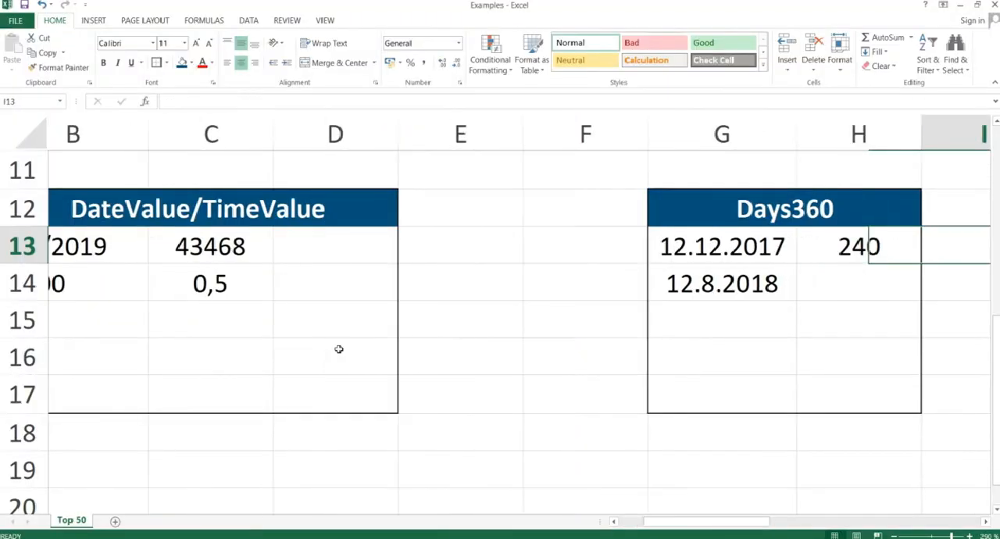
{"action": "key", "text": "Right"}
{"action": "key", "text": "Right"}
{"action": "key", "text": "Right"}
{"action": "key", "text": "Left"}
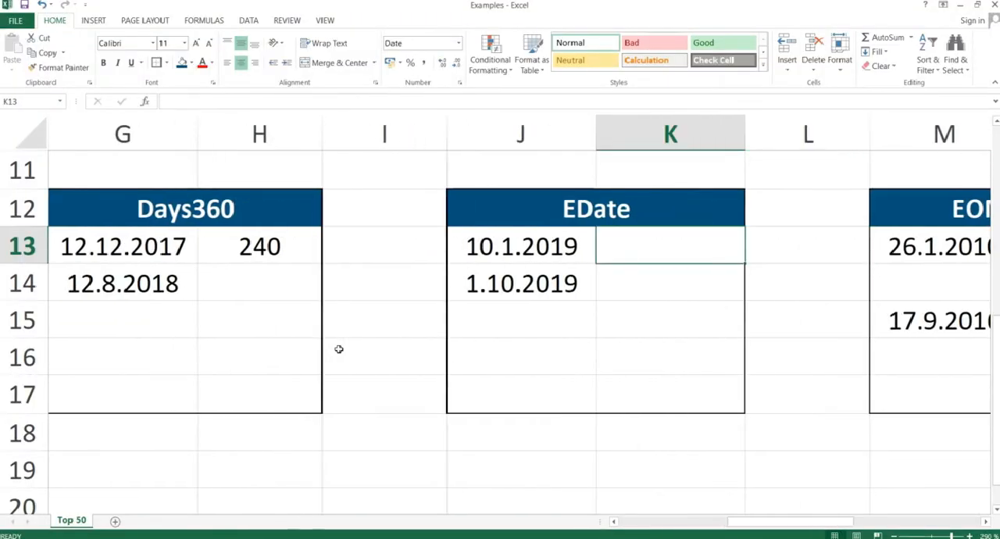
Enter =EDATE(J13;3) in K13 to get the date three months after the one in J13, and reselect the result cell.
{"action": "type", "text": "=edat"}
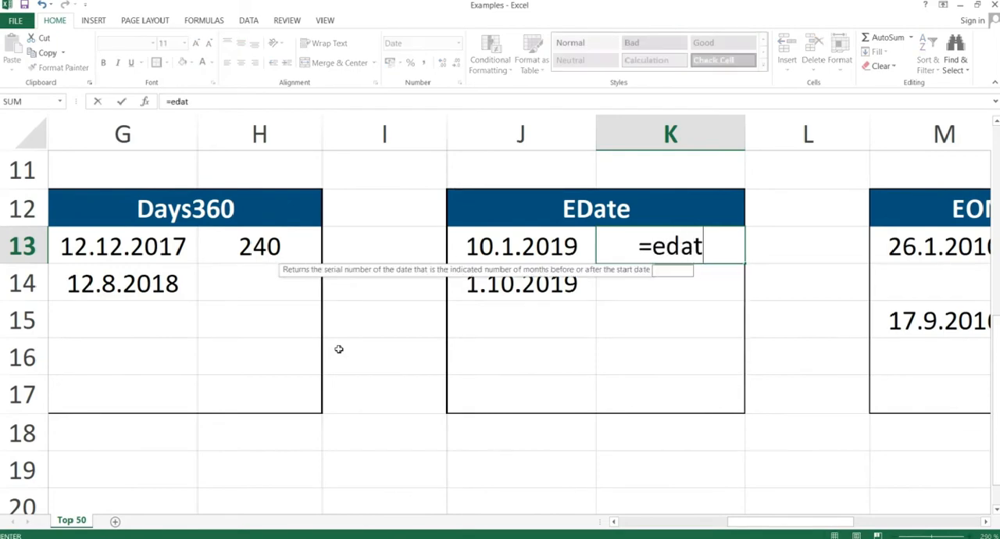
{"action": "type", "text": "e("}
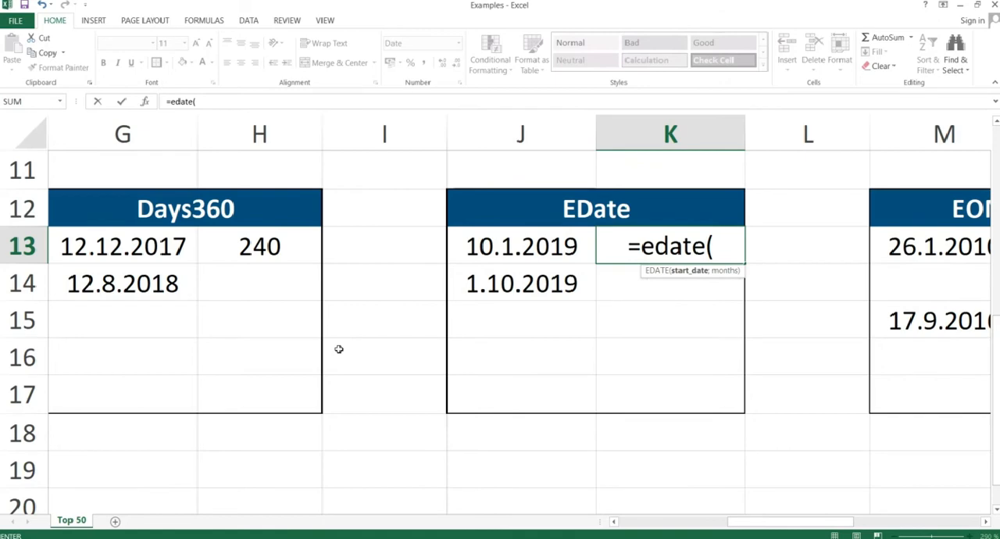
{"action": "key", "text": "Left"}
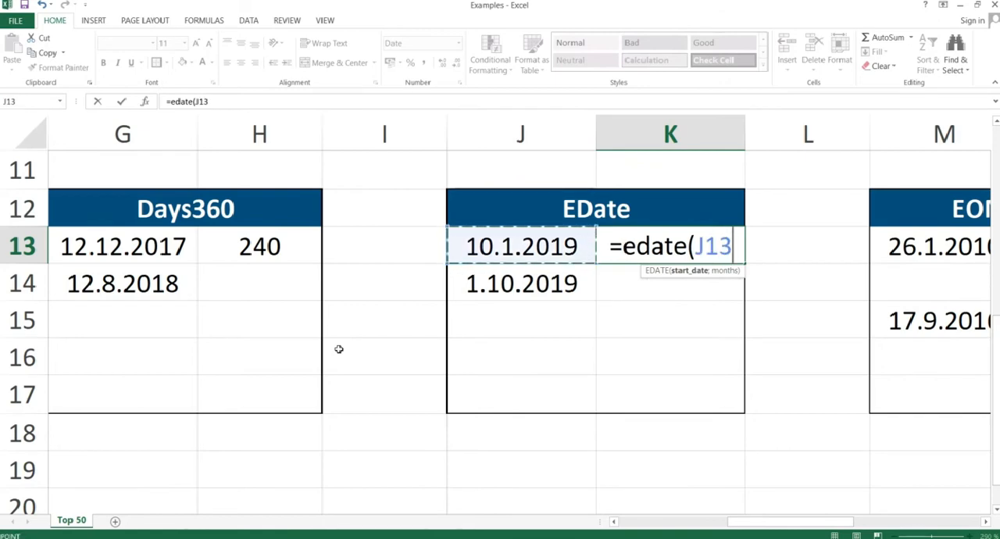
{"action": "type", "text": ";"}
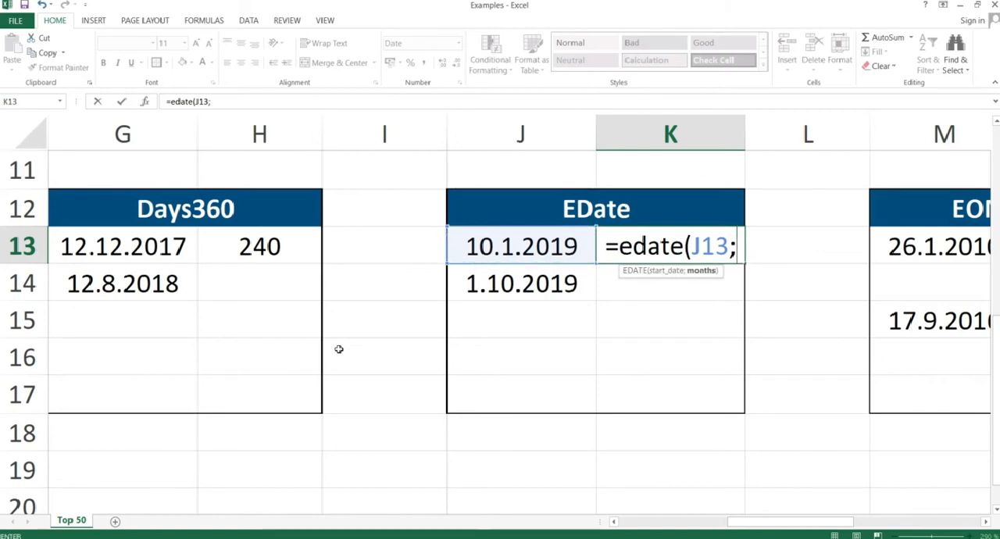
{"action": "type", "text": "3"}
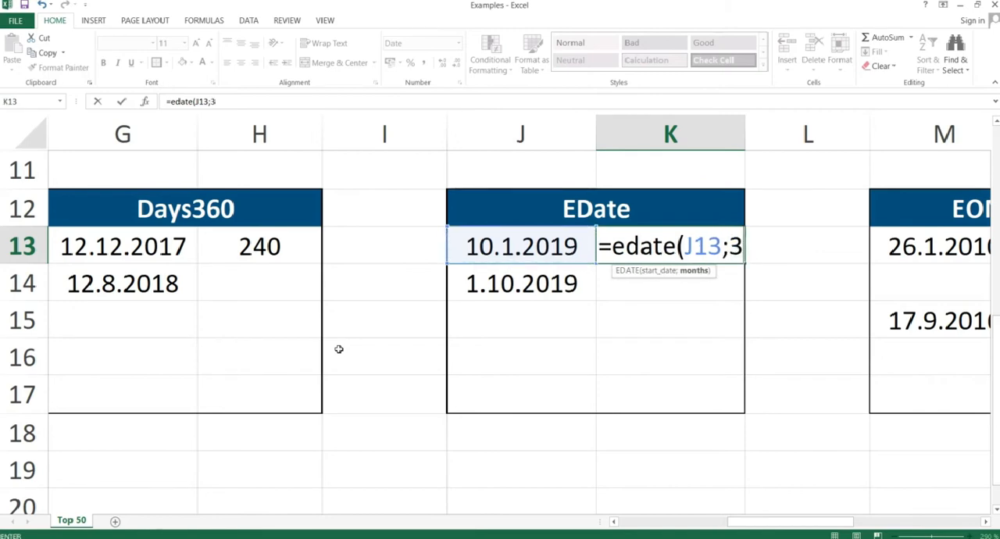
{"action": "type", "text": ")"}
{"action": "key", "text": "Return"}
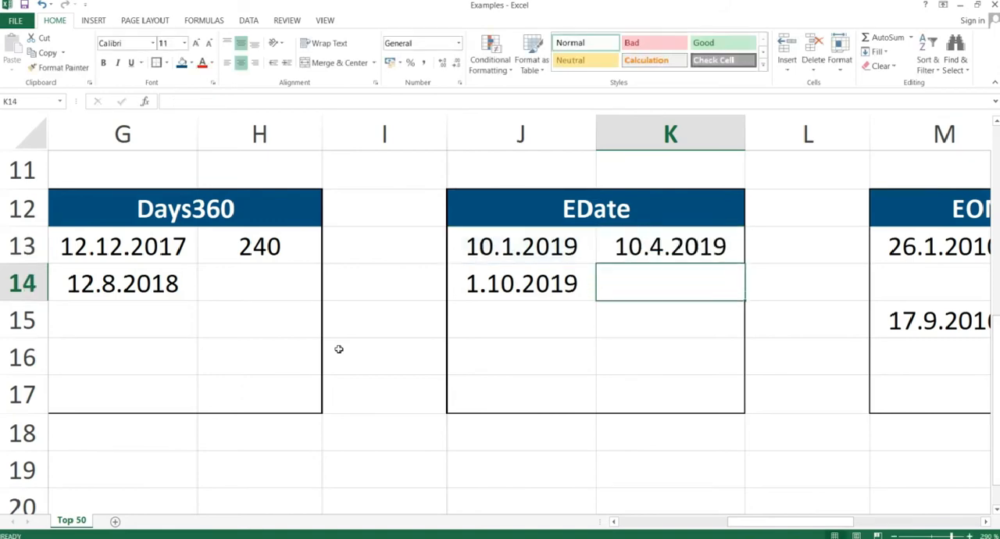
{"action": "left_click", "coordinate": [625, 247]}
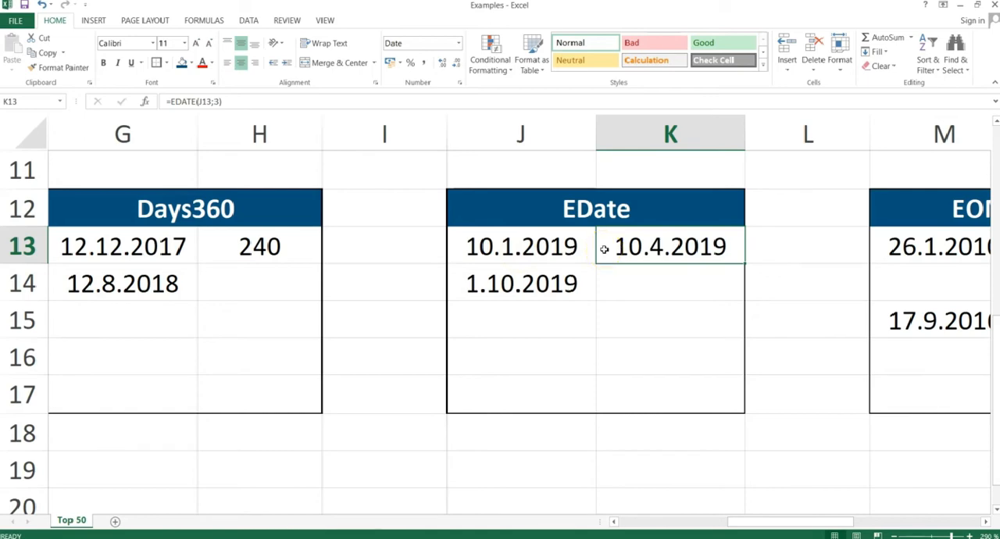
Change the months argument of the EDATE formula in K13 to 20, and reselect the cell.
{"action": "double_click", "coordinate": [656, 248]}
{"action": "left_click", "coordinate": [727, 246]}
{"action": "key", "text": "Right"}
{"action": "key", "text": "Delete"}
{"action": "type", "text": "20"}
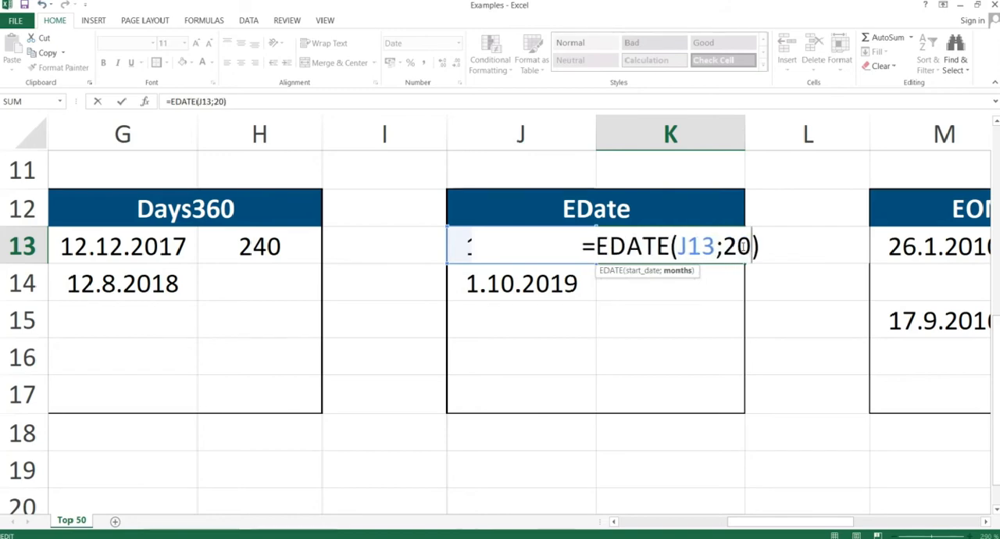
{"action": "key", "text": "Return"}
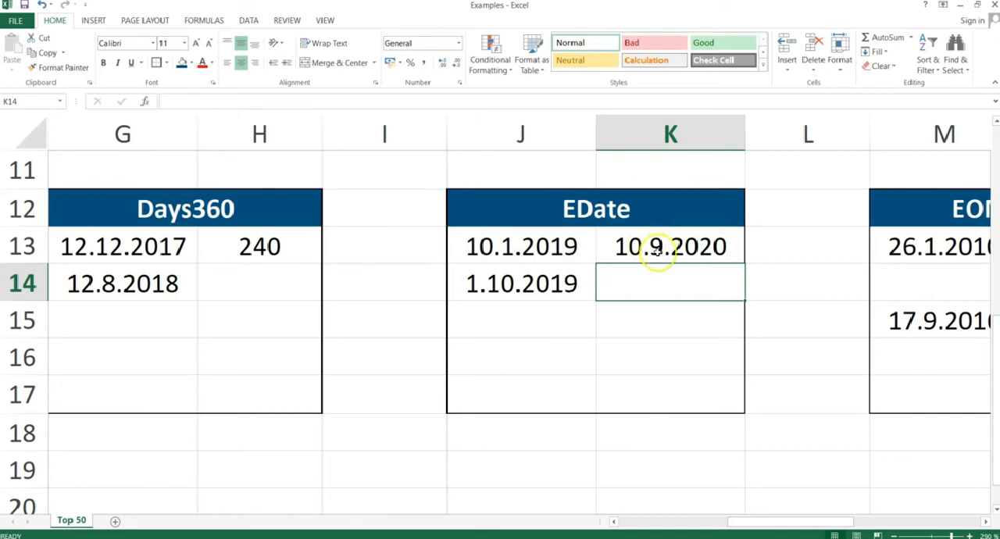
{"action": "left_click", "coordinate": [670, 248]}
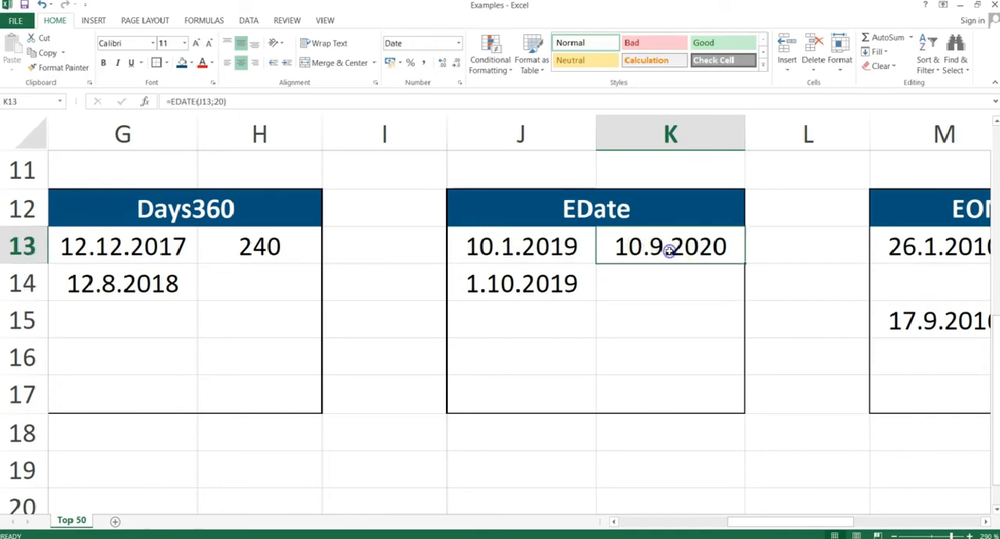
Enter =EDATE(J14;8) in K14 to get the date eight months after the one in J14.
{"action": "left_click", "coordinate": [648, 282]}
{"action": "type", "text": "=edate("}
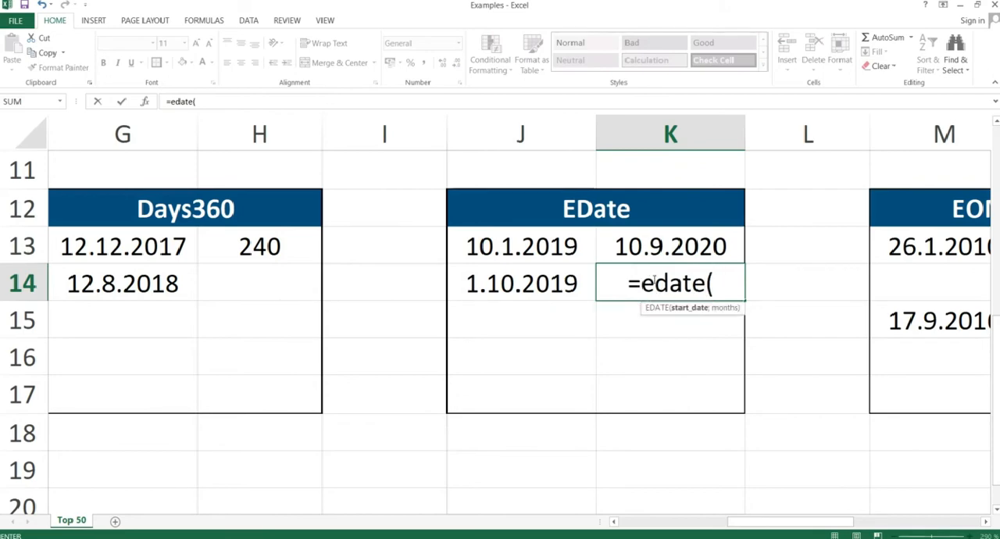
{"action": "left_click", "coordinate": [526, 281]}
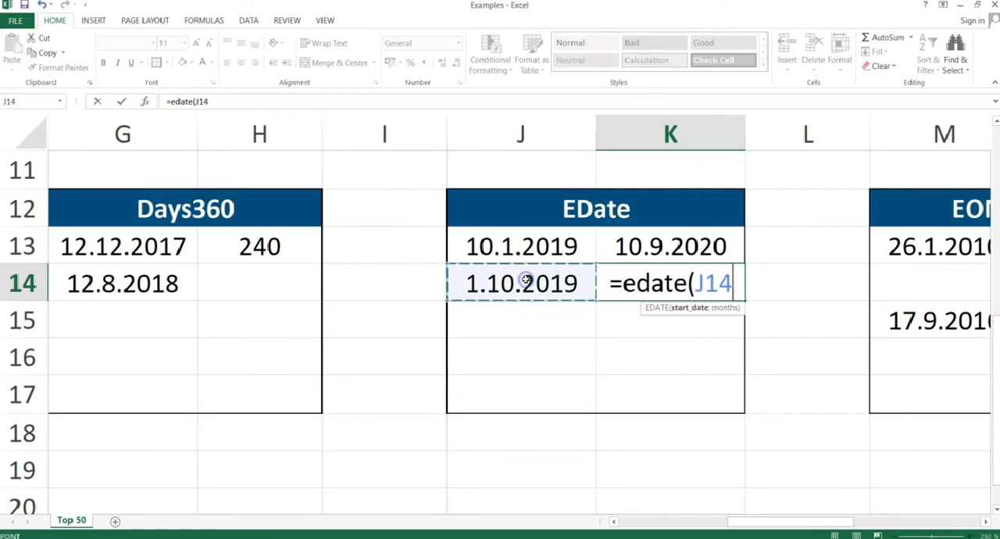
{"action": "type", "text": ";"}
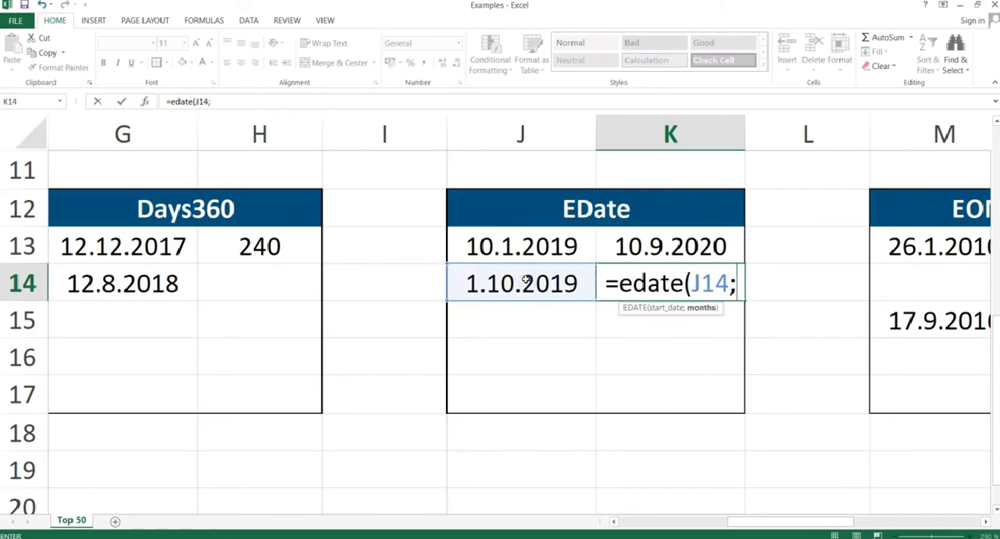
{"action": "type", "text": "8)"}
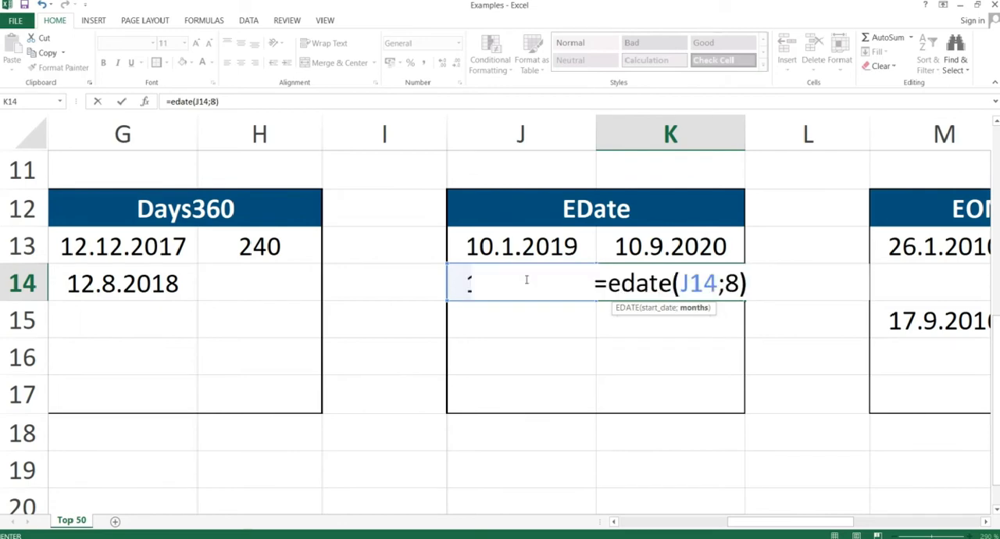
{"action": "key", "text": "Return"}
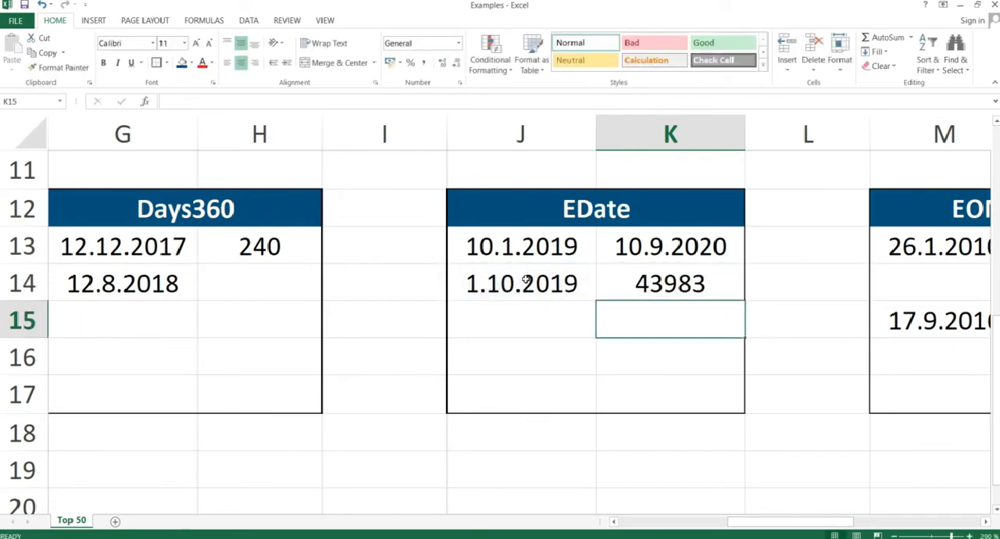
Format the EDATE result in K14 as Short Date.
{"action": "left_click", "coordinate": [666, 281]}
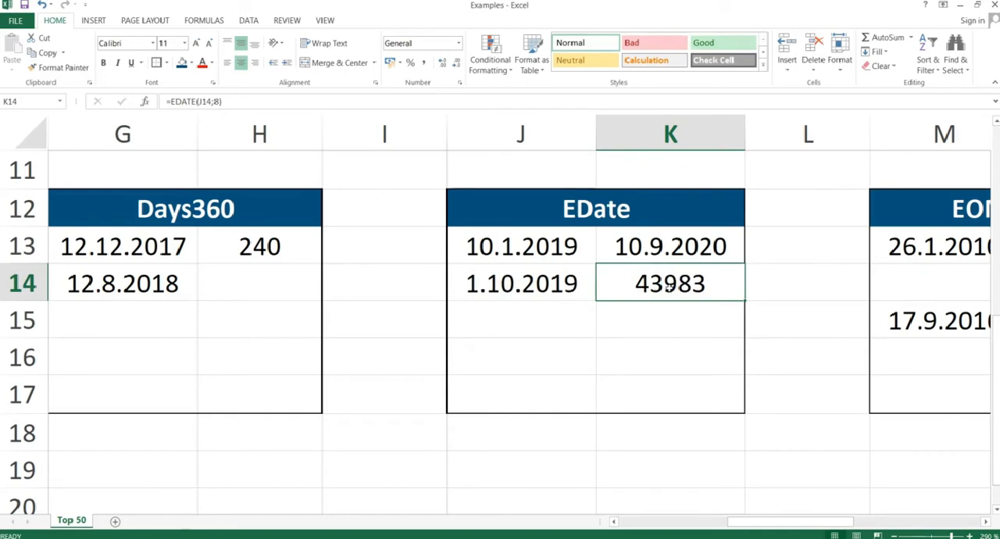
{"action": "left_click", "coordinate": [459, 42]}
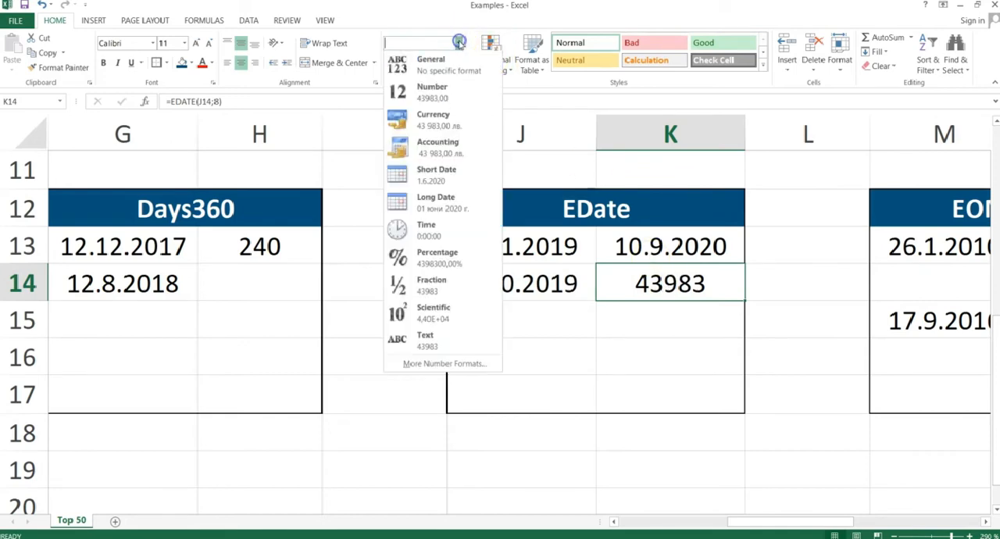
{"action": "left_click", "coordinate": [433, 175]}
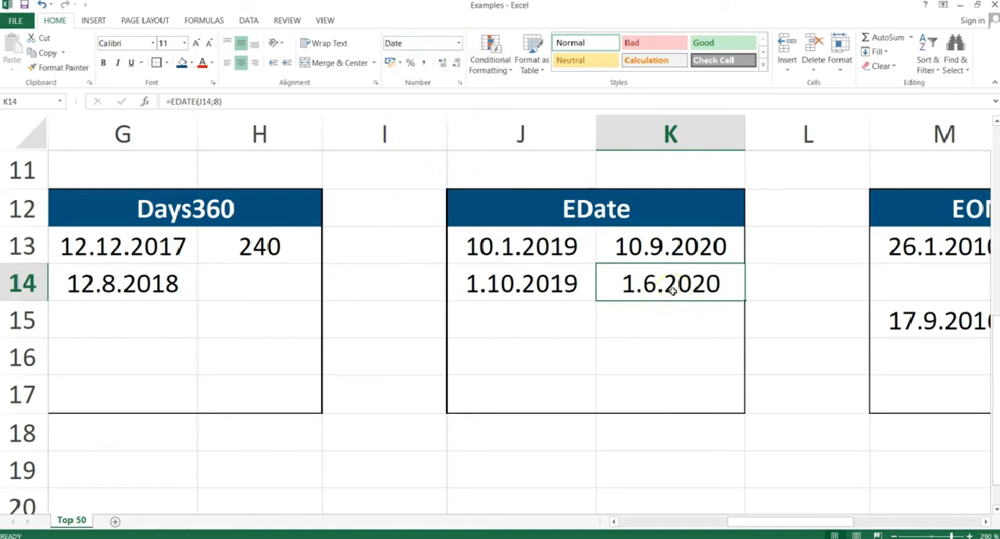
Switch to the PowerPoint slide show and advance to the "EOMonth" slide, checking it against the "EDate" slide.
{"action": "key", "text": "alt+Tab"}
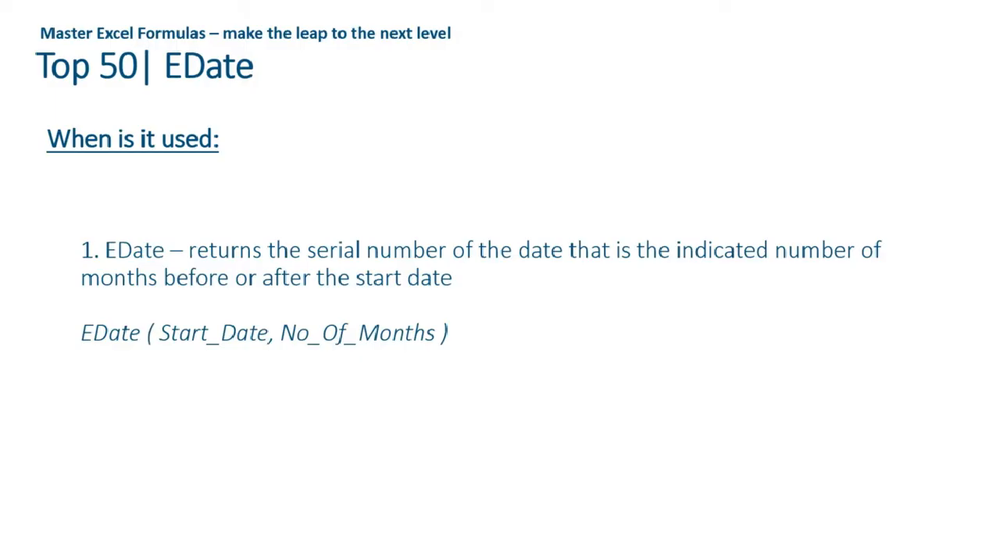
{"action": "key", "text": "Right"}
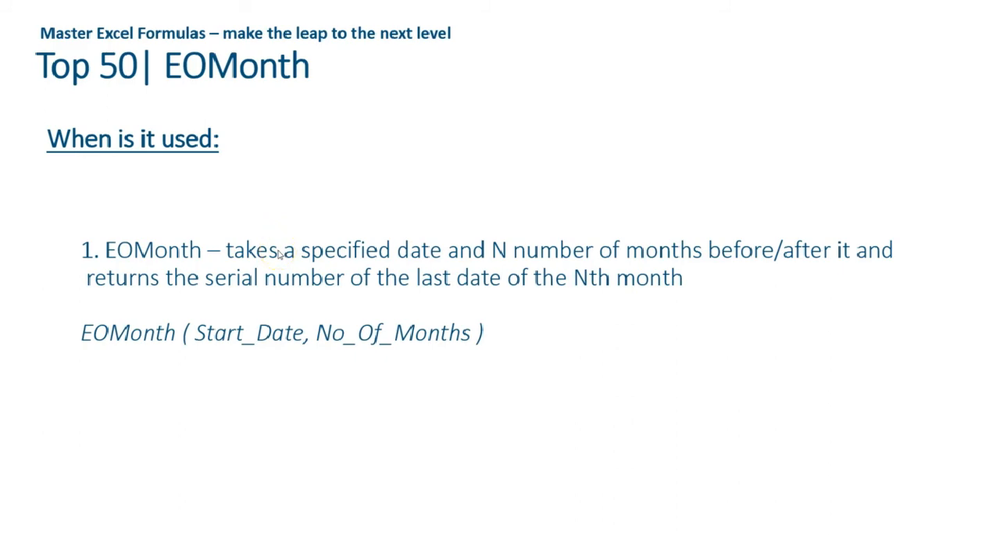
{"action": "key", "text": "Right"}
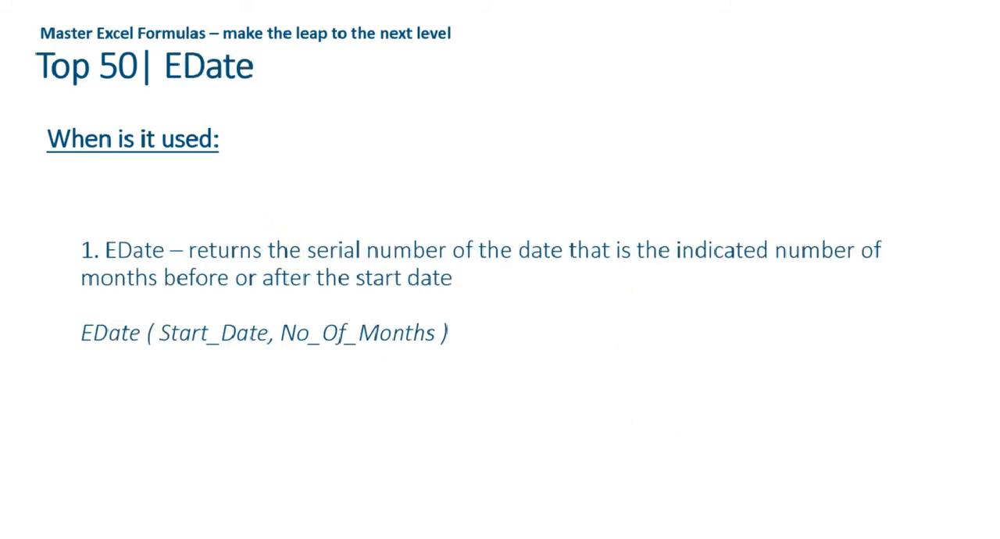
{"action": "key", "text": "Left"}
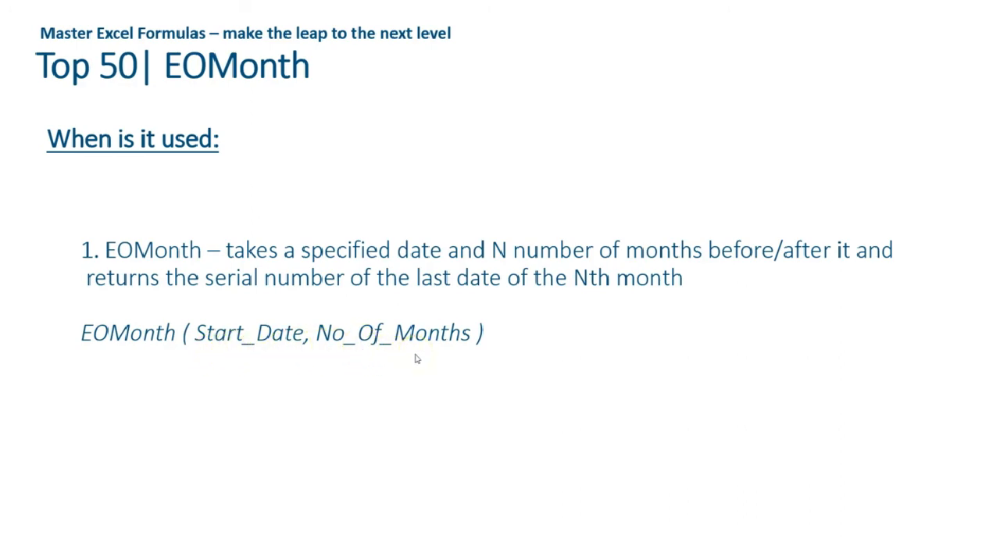
Return to the Excel workbook and select N13, the empty cell beside the first date in the EOMonth table.
{"action": "key", "text": "alt+Tab"}
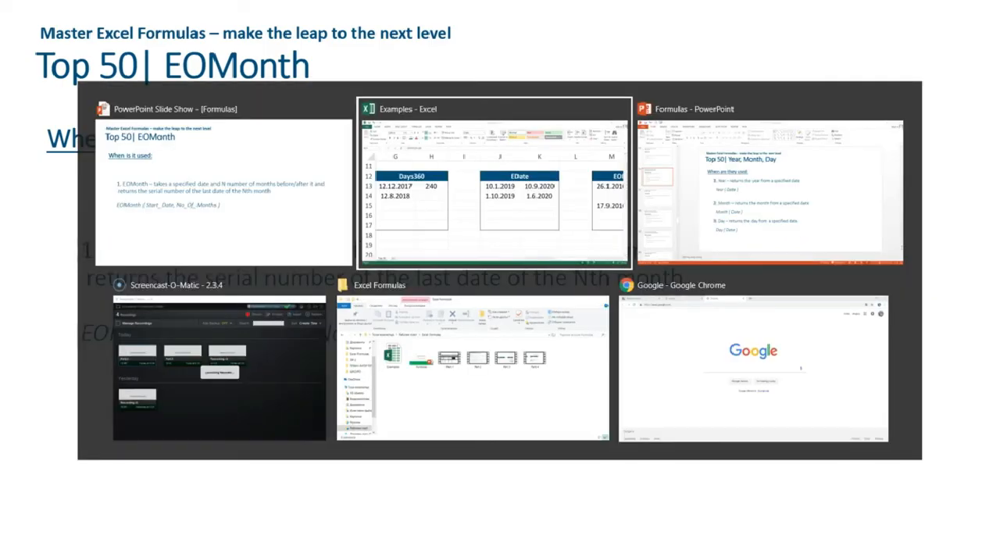
{"action": "key", "text": "Right"}
{"action": "key", "text": "Right"}
{"action": "key", "text": "Right"}
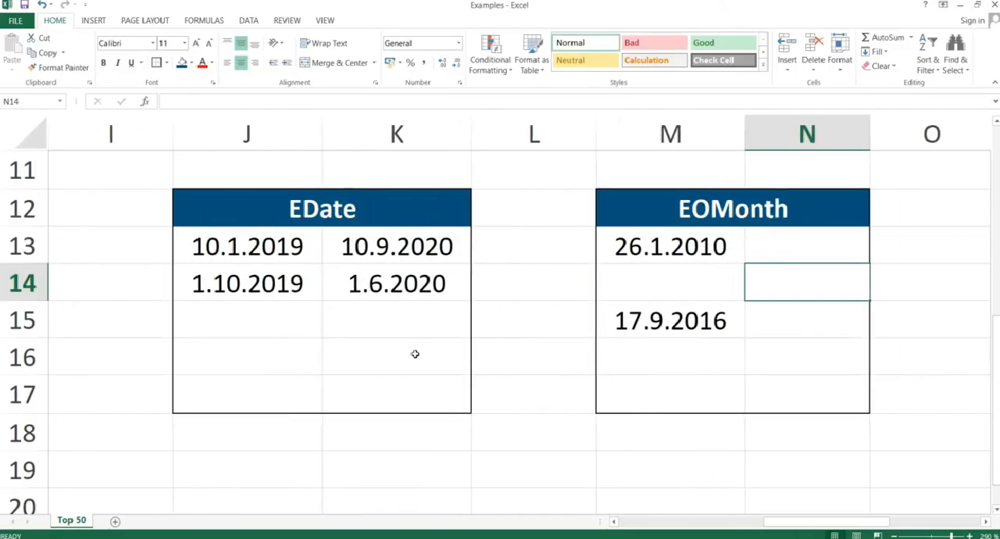
{"action": "key", "text": "Up"}
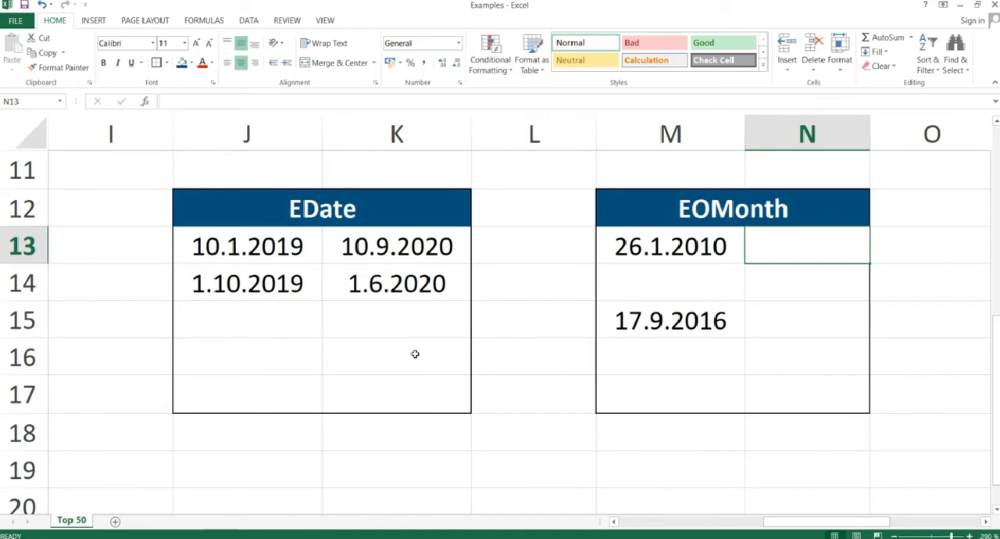
Enter =EOMONTH(M13;3) in N13 to get the last day of the month three months after the date in M13.
{"action": "type", "text": "="}
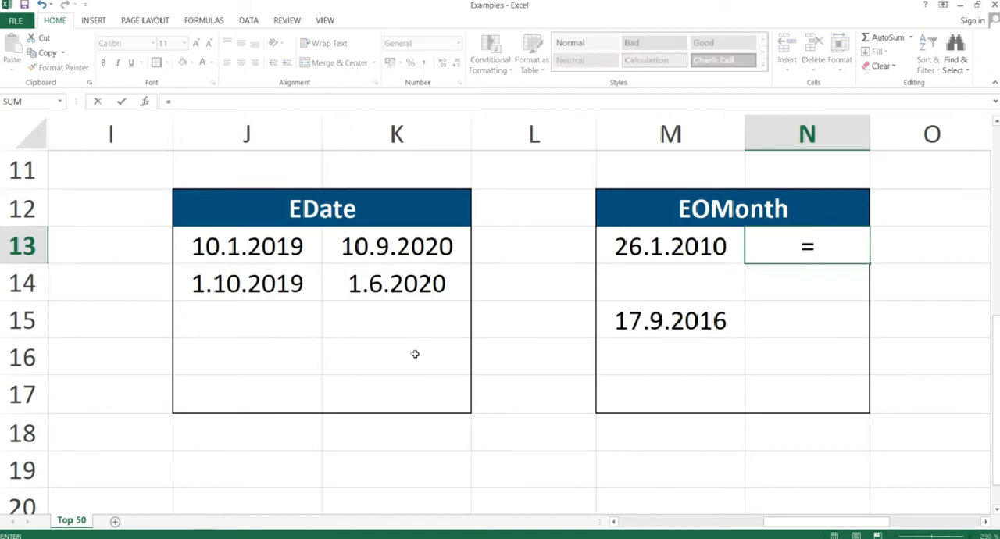
{"action": "type", "text": "d"}
{"action": "key", "text": "BackSpace"}
{"action": "type", "text": "eomonth"}
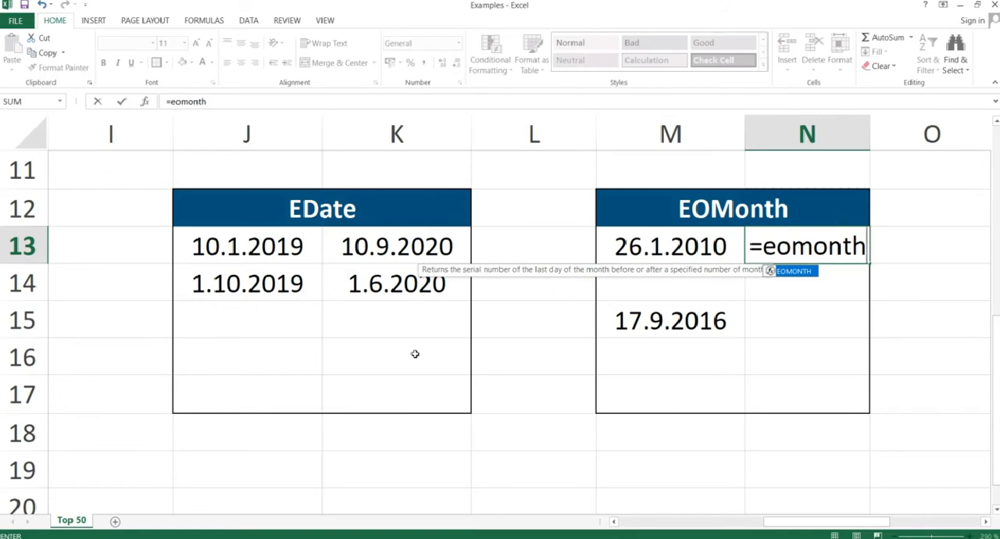
{"action": "type", "text": "("}
{"action": "key", "text": "Left"}
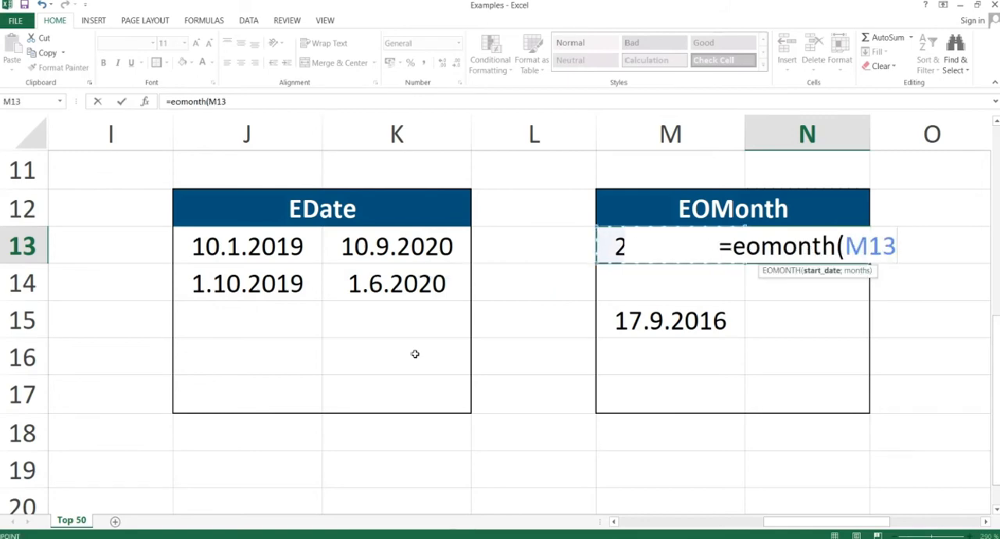
{"action": "type", "text": ";"}
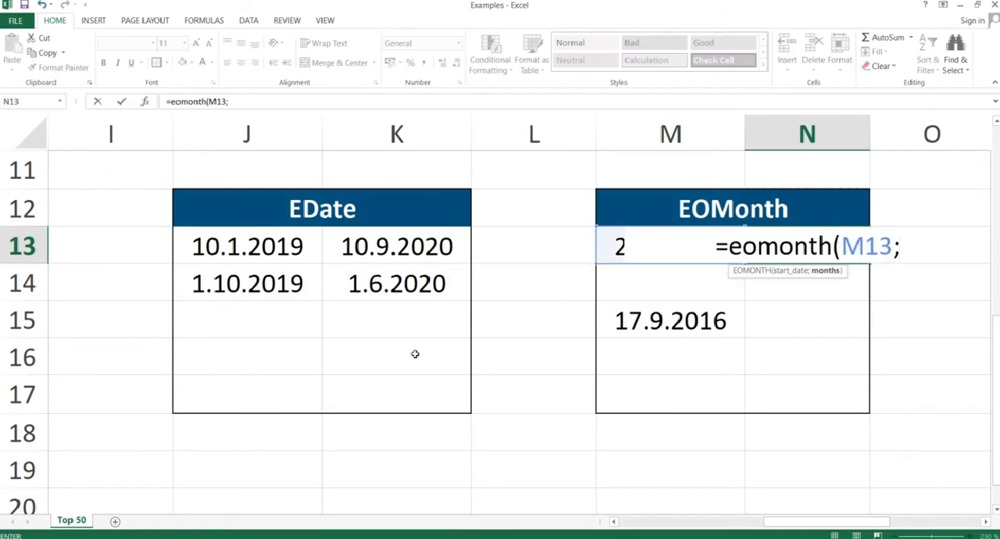
{"action": "type", "text": "3"}
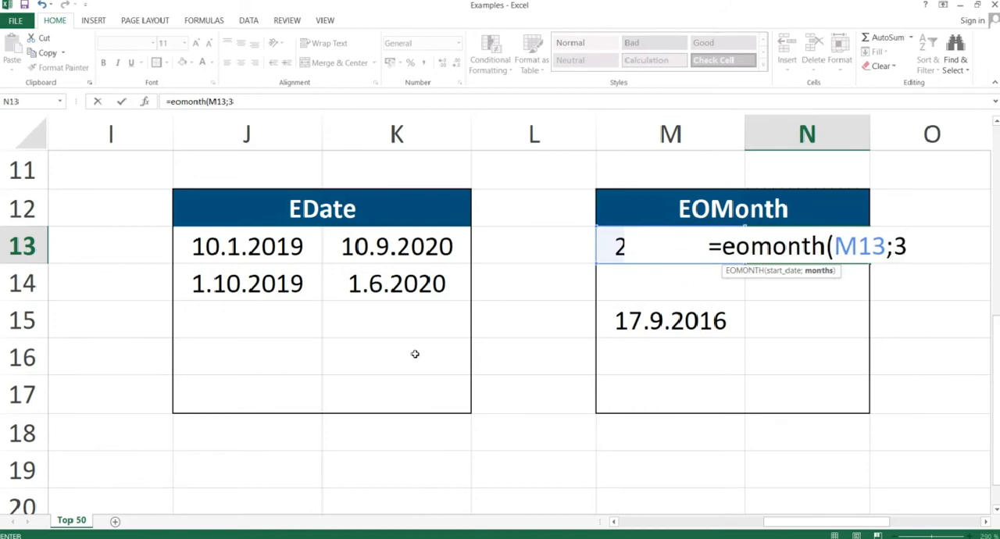
{"action": "type", "text": ")"}
{"action": "key", "text": "Return"}
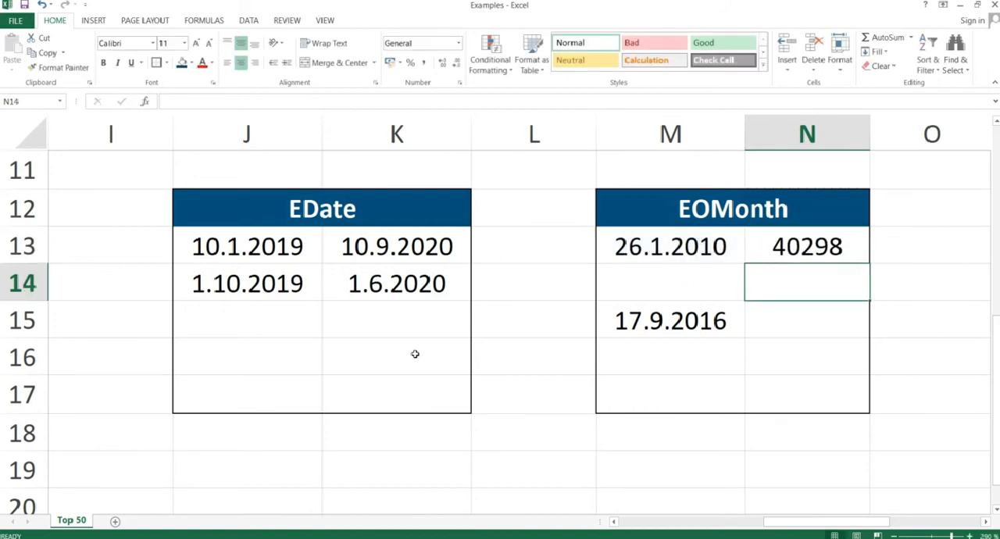
Format the EOMONTH result in N13 as Short Date.
{"action": "left_click", "coordinate": [798, 246]}
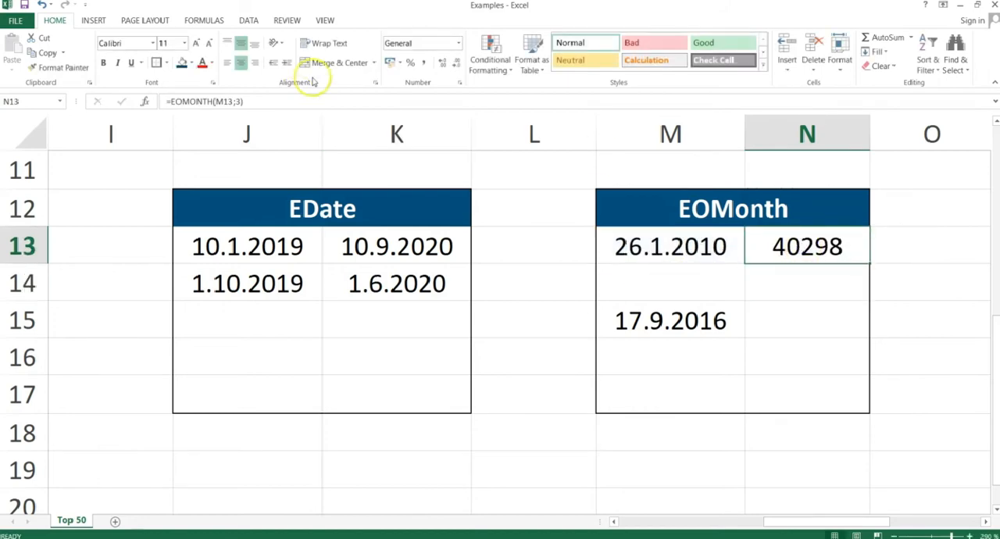
{"action": "left_click", "coordinate": [459, 43]}
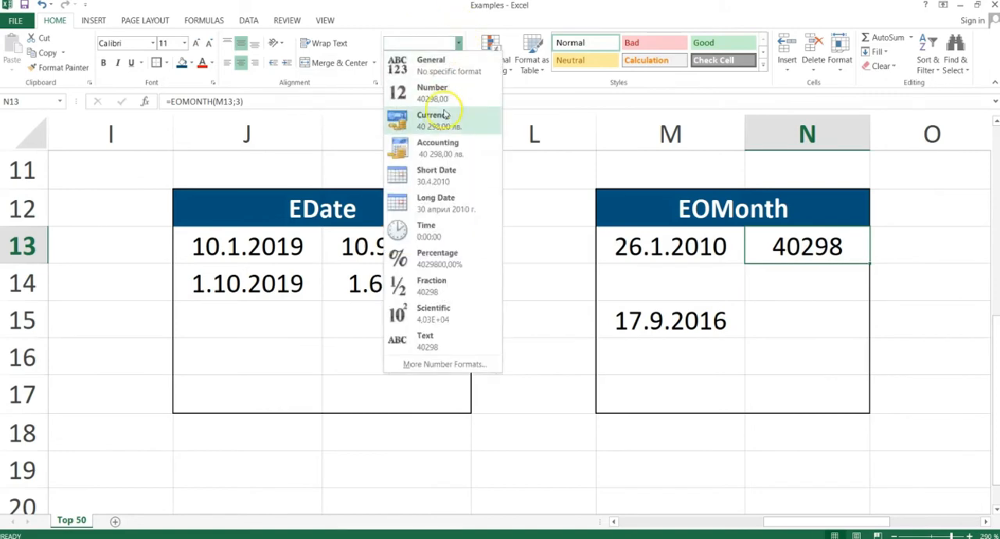
{"action": "left_click", "coordinate": [438, 171]}
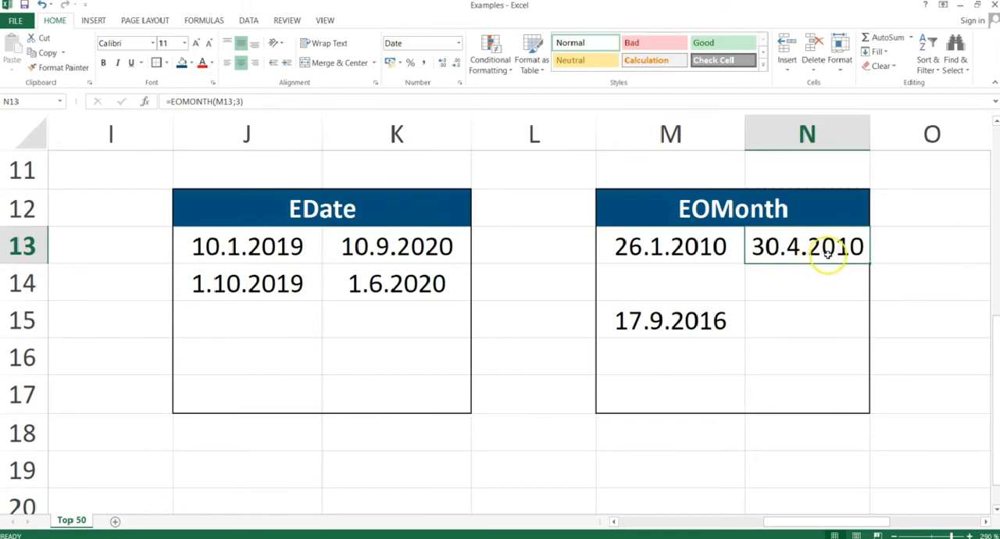
Review the arguments of the EOMONTH formula in N13 without changing it.
{"action": "double_click", "coordinate": [827, 249]}
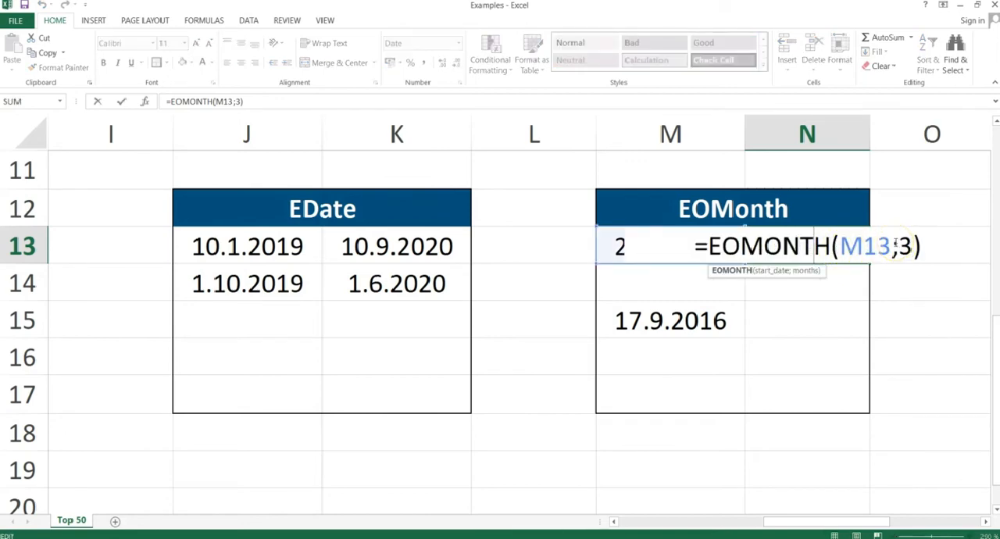
{"action": "key", "text": "Return"}
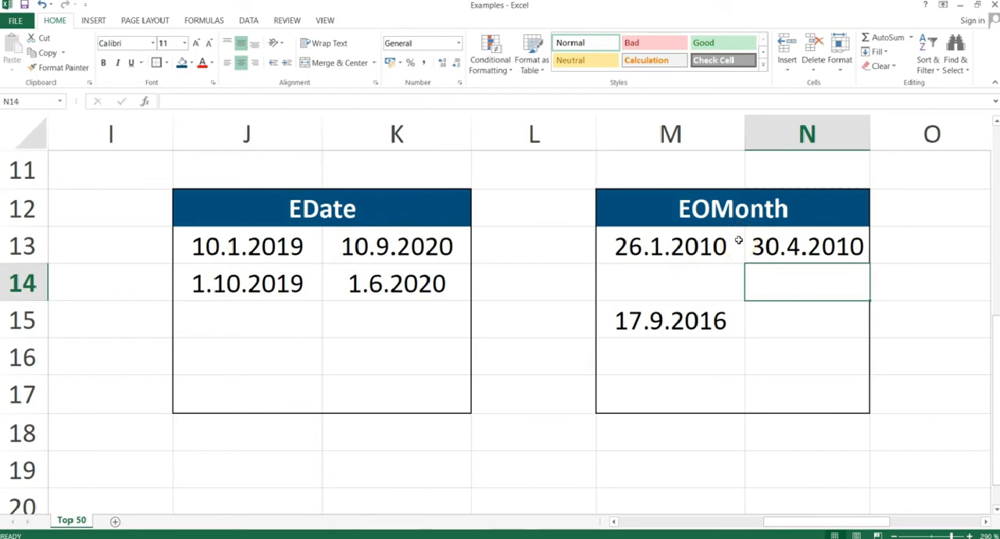
{"action": "double_click", "coordinate": [784, 245]}
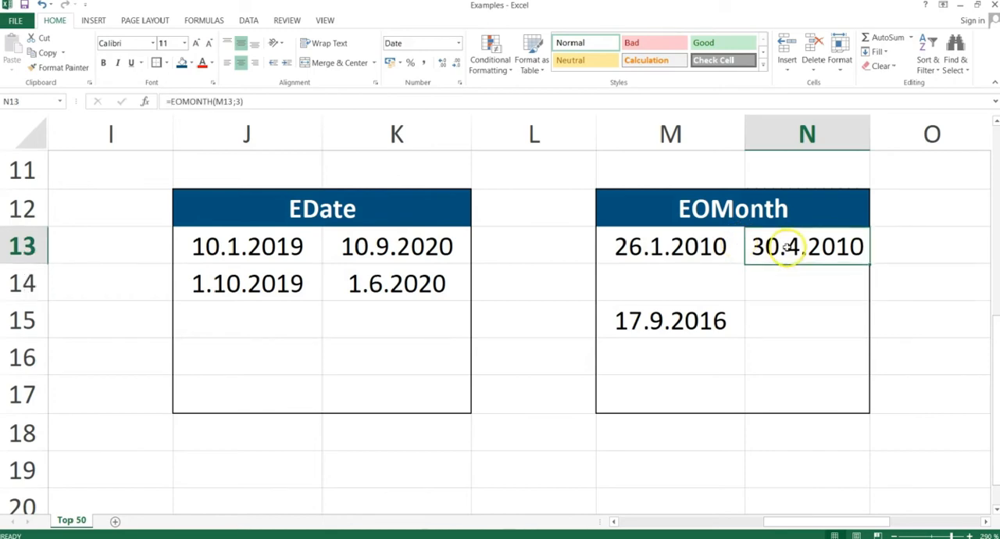
{"action": "key", "text": "Return"}
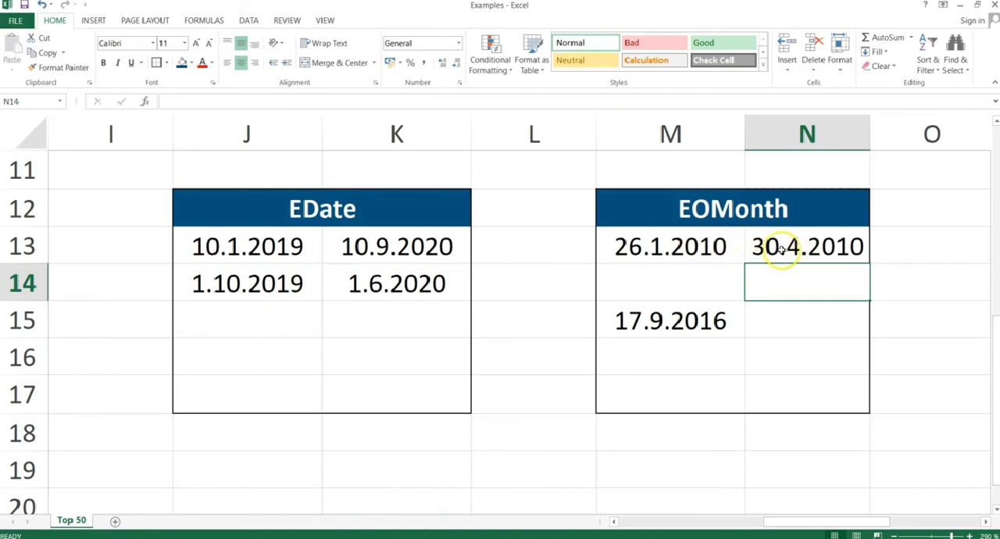
Enter =EOMONTH(M15;12) in N15 to get the last day of the month twelve months after the date in M15.
{"action": "left_click", "coordinate": [776, 320]}
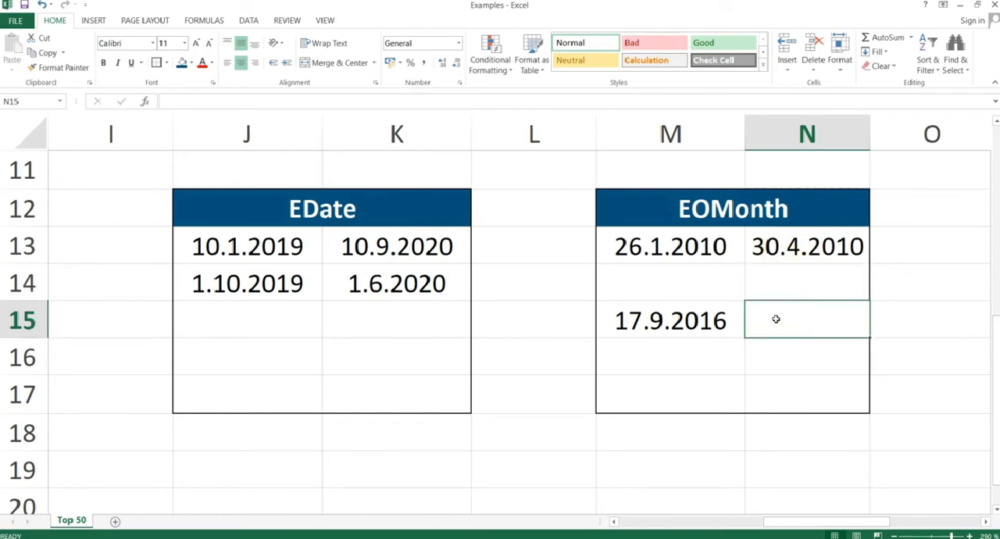
{"action": "type", "text": "=e"}
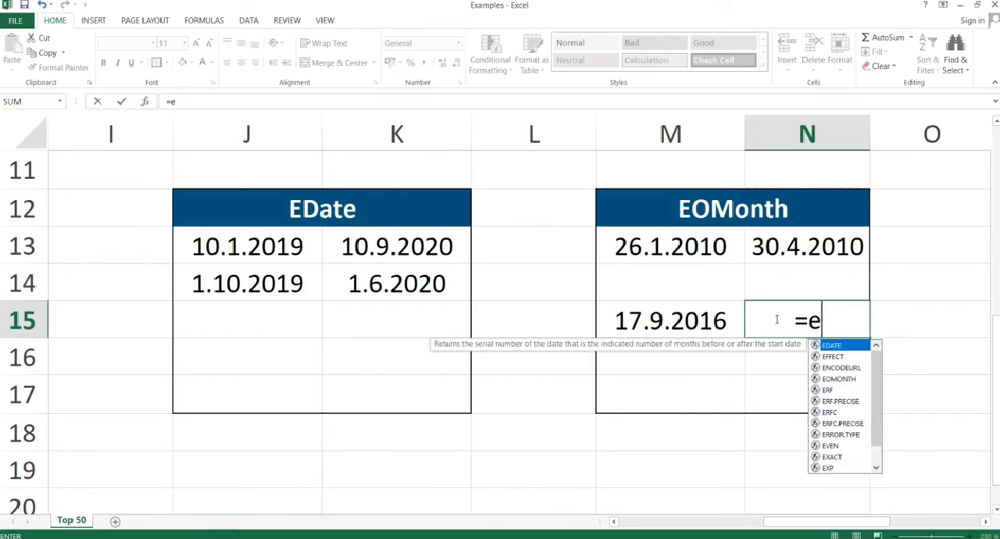
{"action": "type", "text": "omonth("}
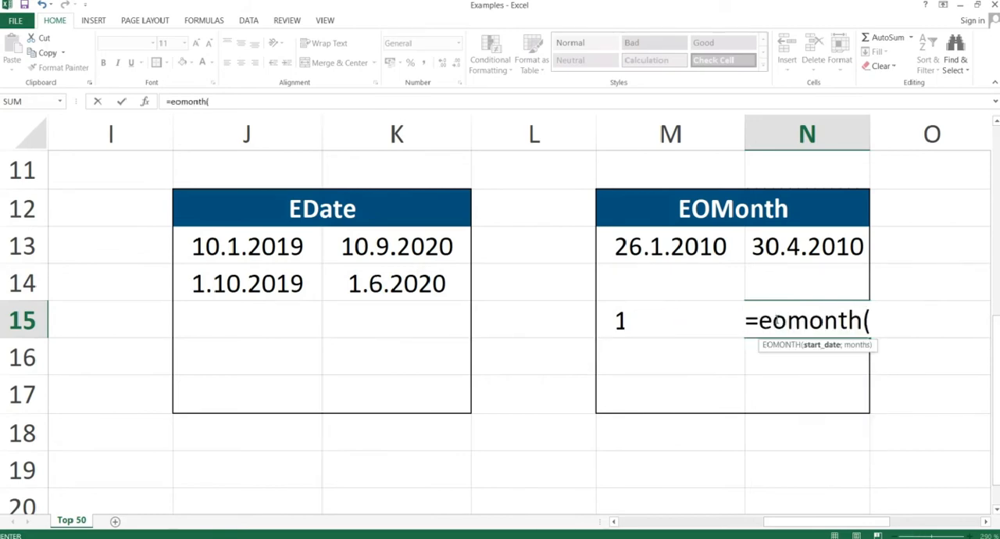
{"action": "key", "text": "Left"}
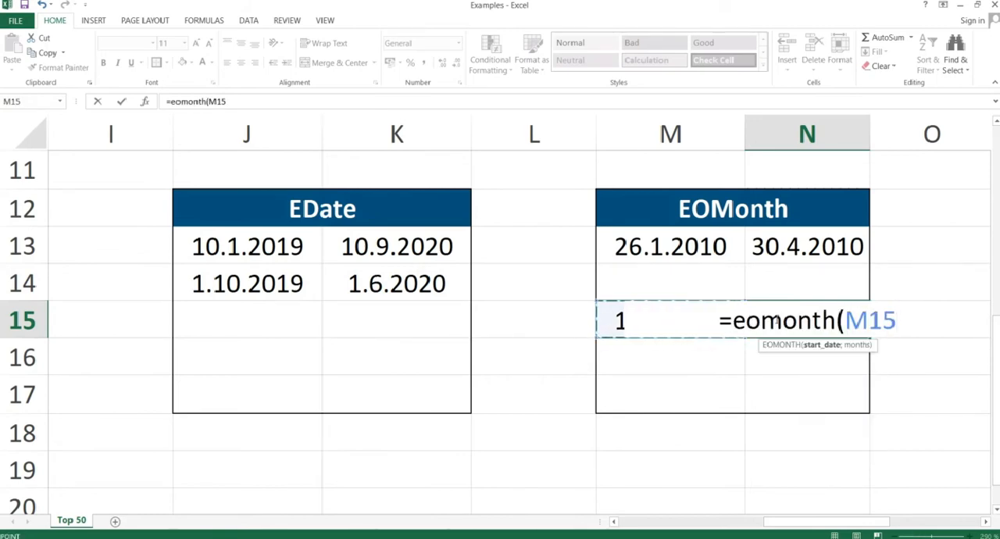
{"action": "type", "text": ";12)"}
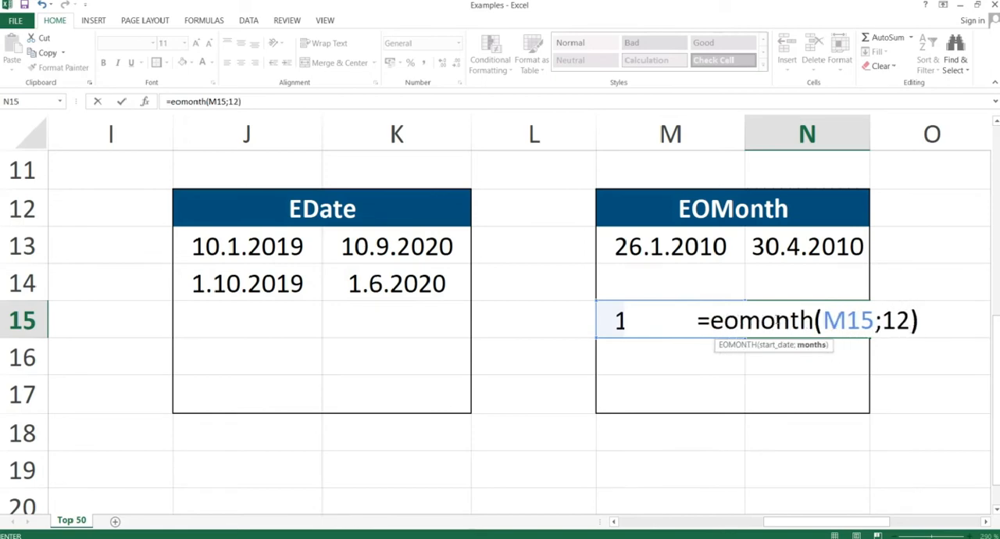
{"action": "key", "text": "Return"}
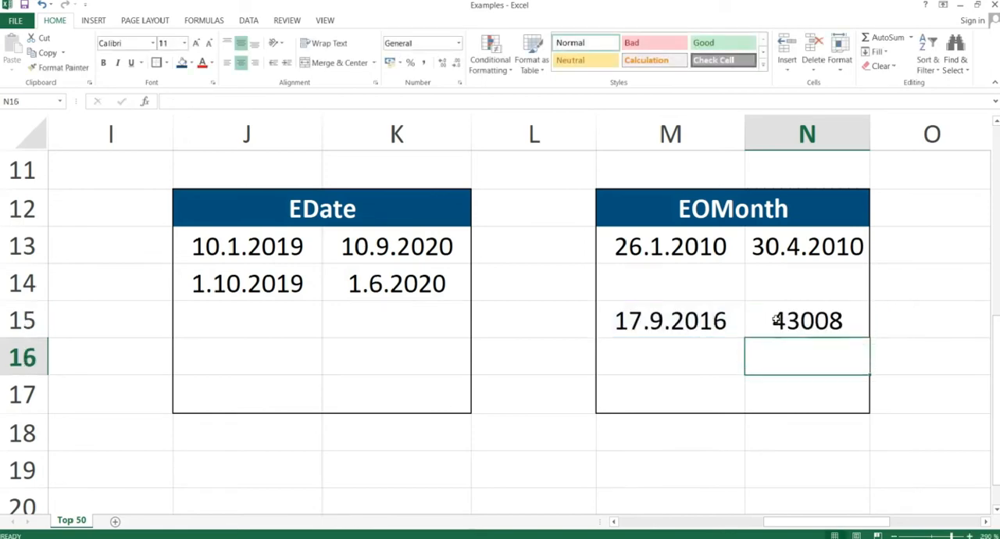
Format the EOMONTH result in N15 as Short Date.
{"action": "left_click", "coordinate": [793, 319]}
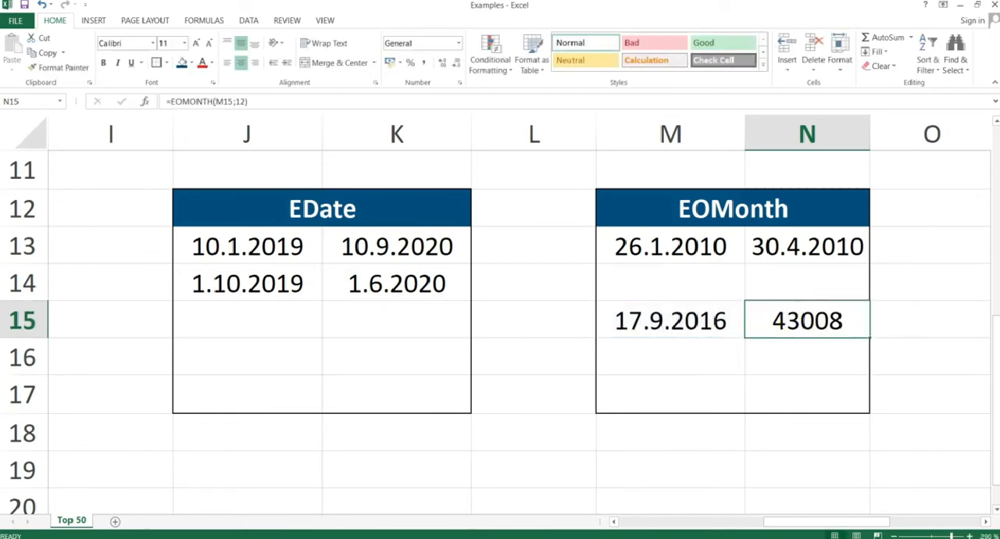
{"action": "left_click", "coordinate": [459, 43]}
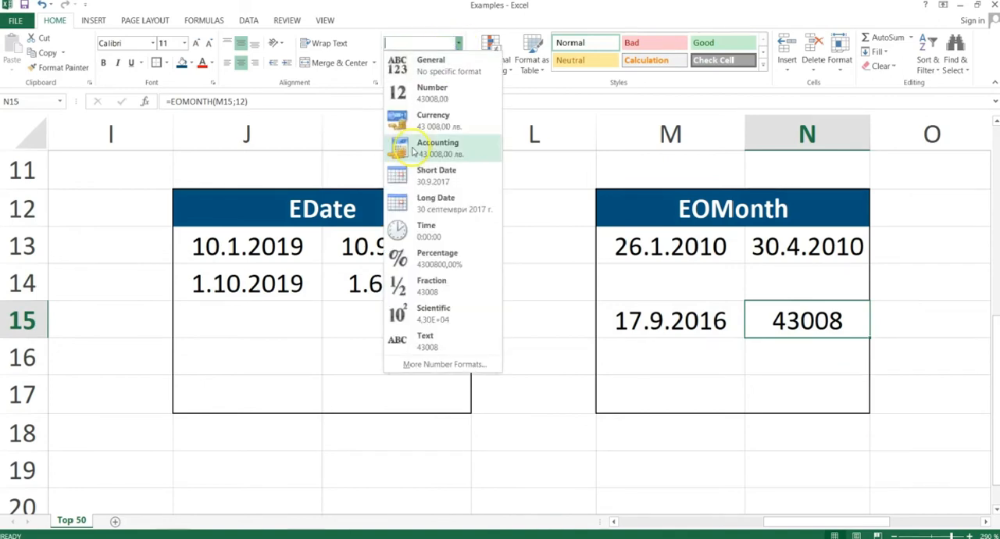
{"action": "left_click", "coordinate": [426, 172]}
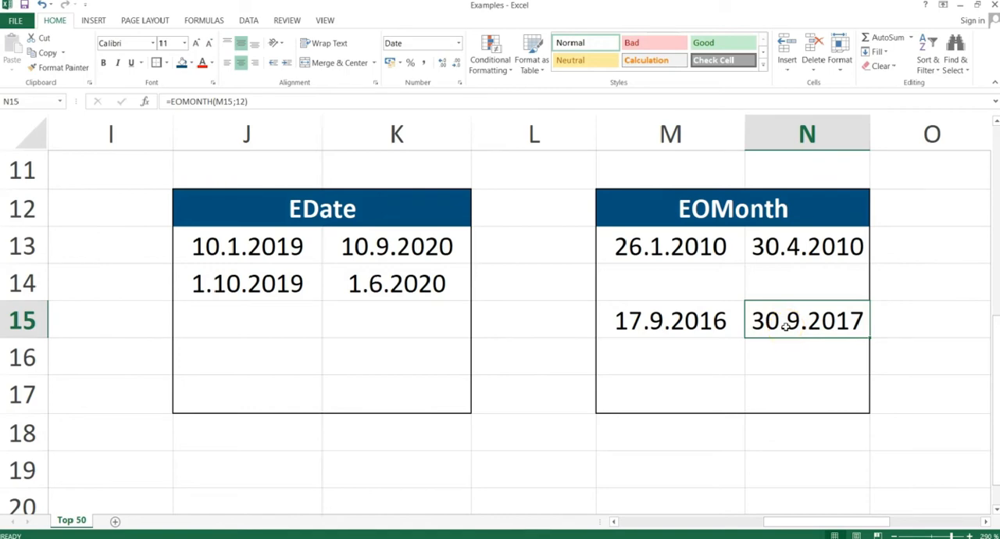
Switch to the PowerPoint slide show and advance from the "EOMonth" slide to the "Workday" slide.
{"action": "key", "text": "alt+Tab"}
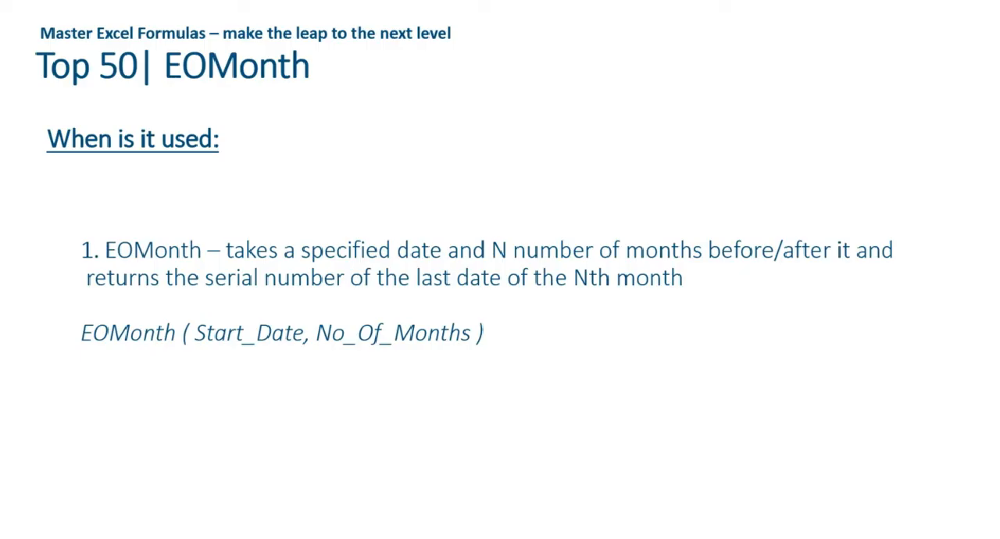
{"action": "key", "text": "Right"}
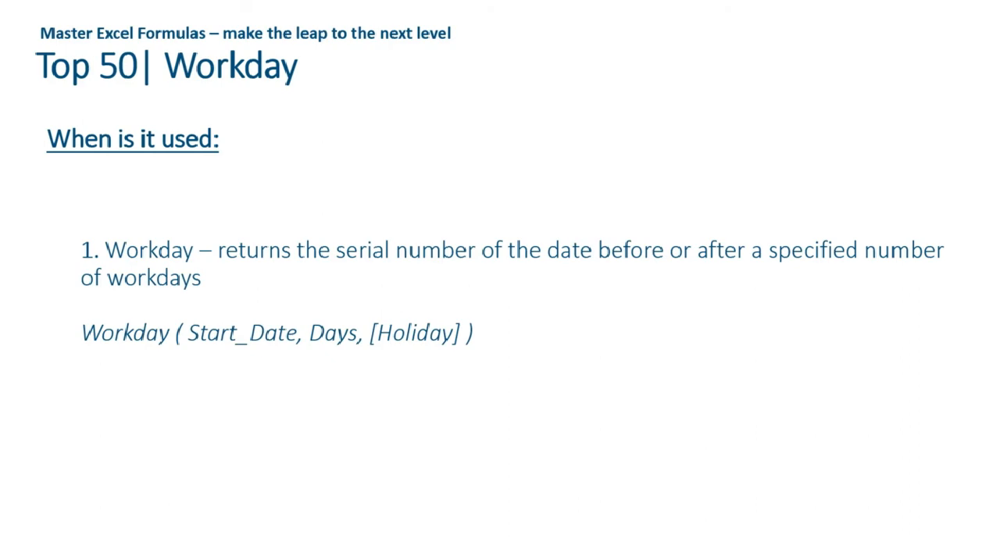
Return to the Excel workbook and clear cell Q13 beside the date in the Workday table.
{"action": "key", "text": "alt+Tab"}
{"action": "left_click", "coordinate": [786, 327]}
{"action": "key", "text": "Right"}
{"action": "key", "text": "Right"}
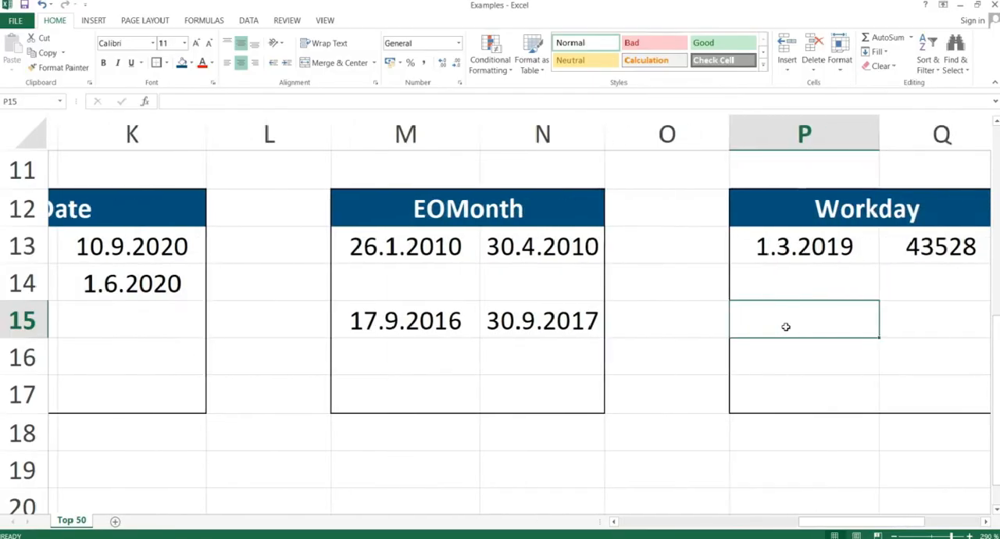
{"action": "key", "text": "Right"}
{"action": "key", "text": "Left"}
{"action": "key", "text": "Up"}
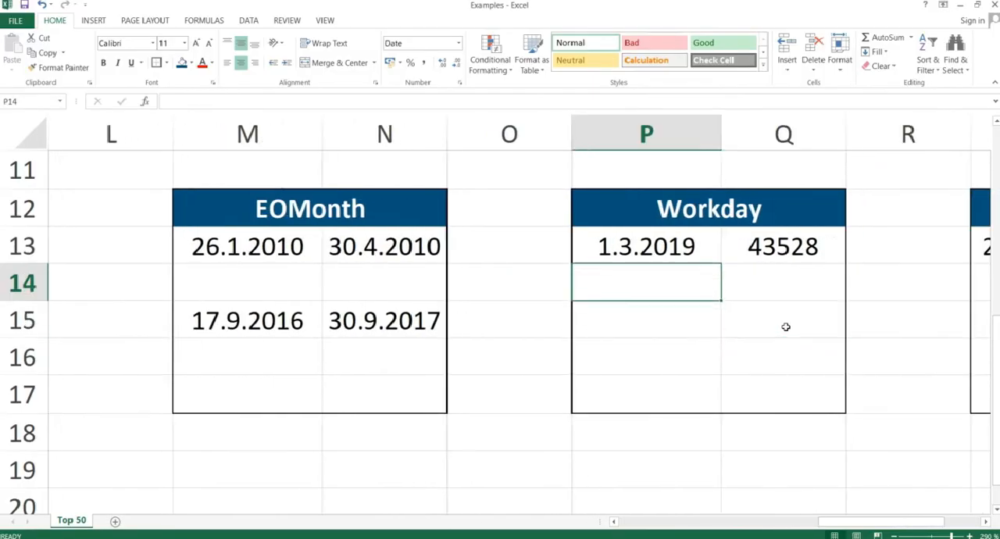
{"action": "key", "text": "Right"}
{"action": "key", "text": "Up"}
{"action": "key", "text": "Delete"}
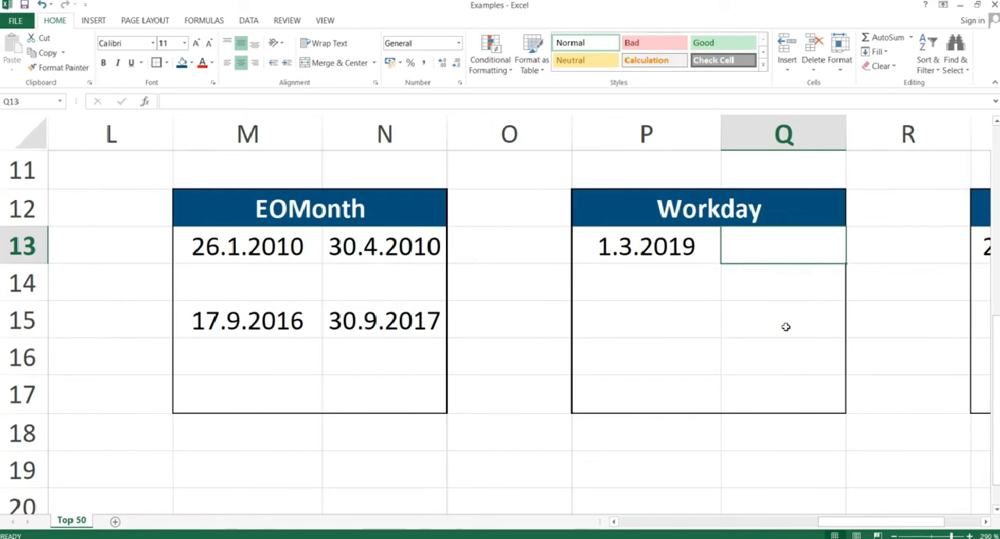
Enter =WORKDAY(P13;1) in Q13 to get the first working day after the date in P13.
{"action": "type", "text": "=workday("}
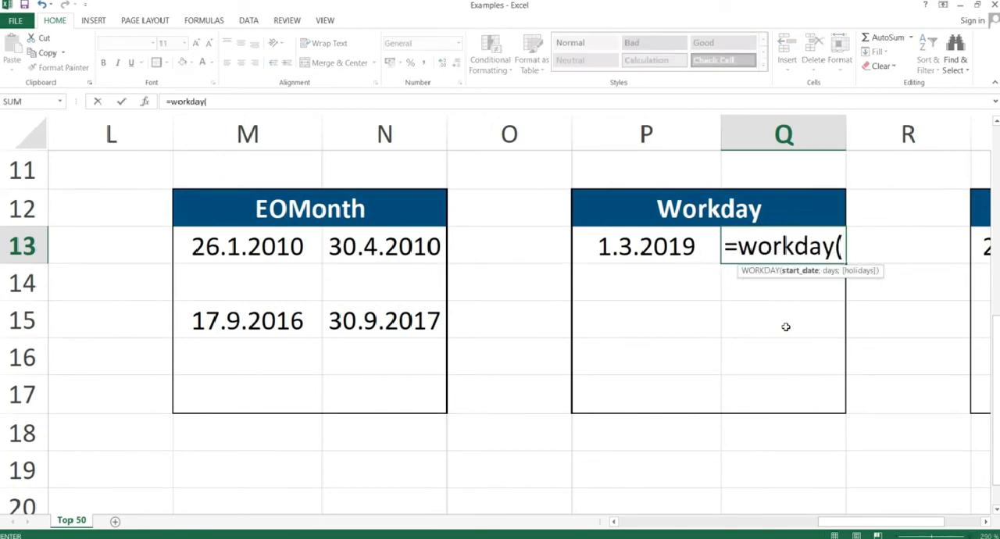
{"action": "key", "text": "Left"}
{"action": "type", "text": ";"}
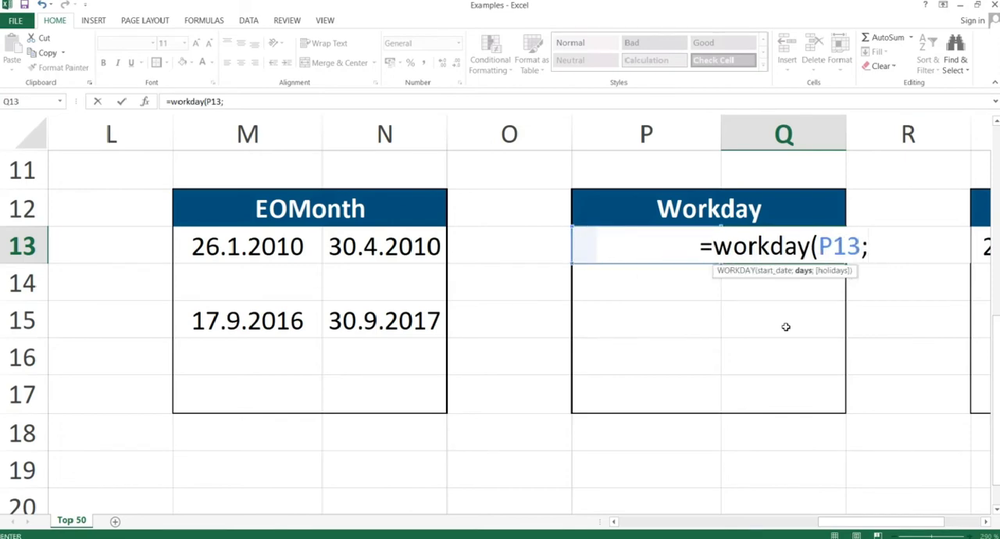
{"action": "type", "text": "1"}
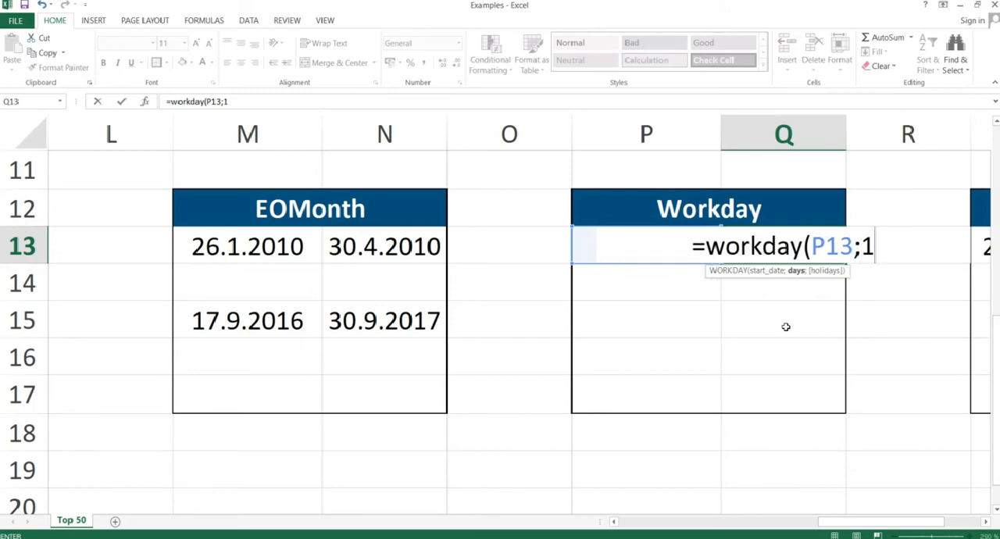
{"action": "type", "text": ")"}
{"action": "key", "text": "Return"}
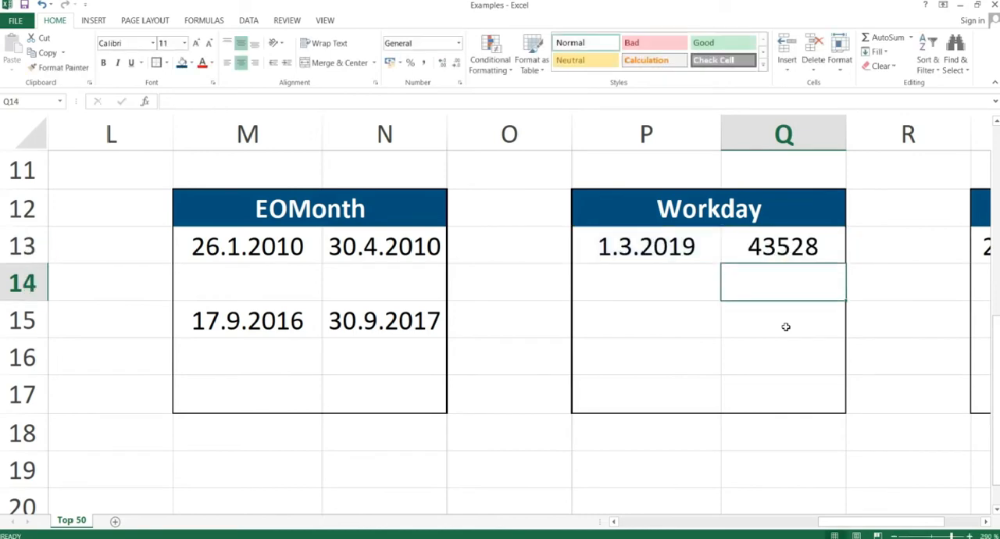
Format the WORKDAY result in Q13 as Short Date.
{"action": "key", "text": "Up"}
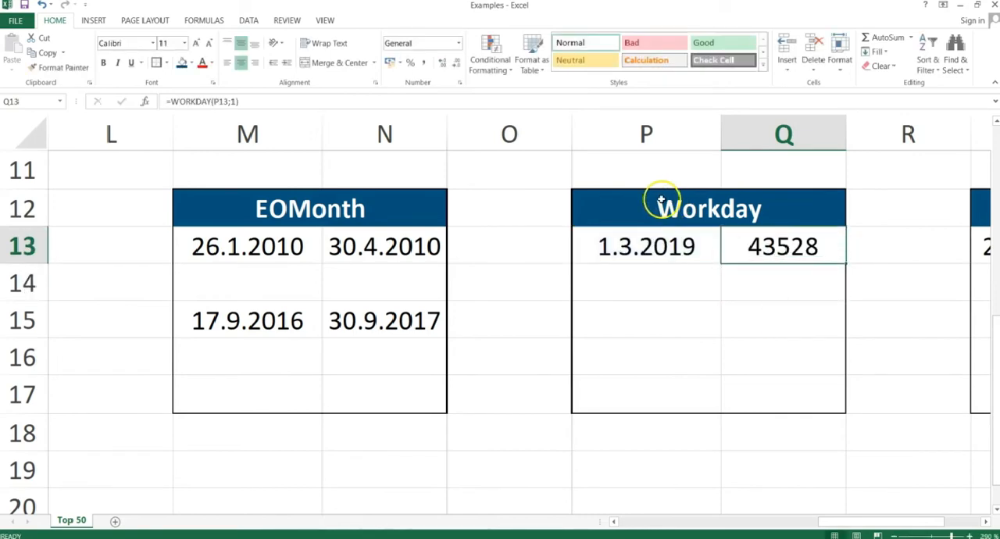
{"action": "left_click", "coordinate": [459, 42]}
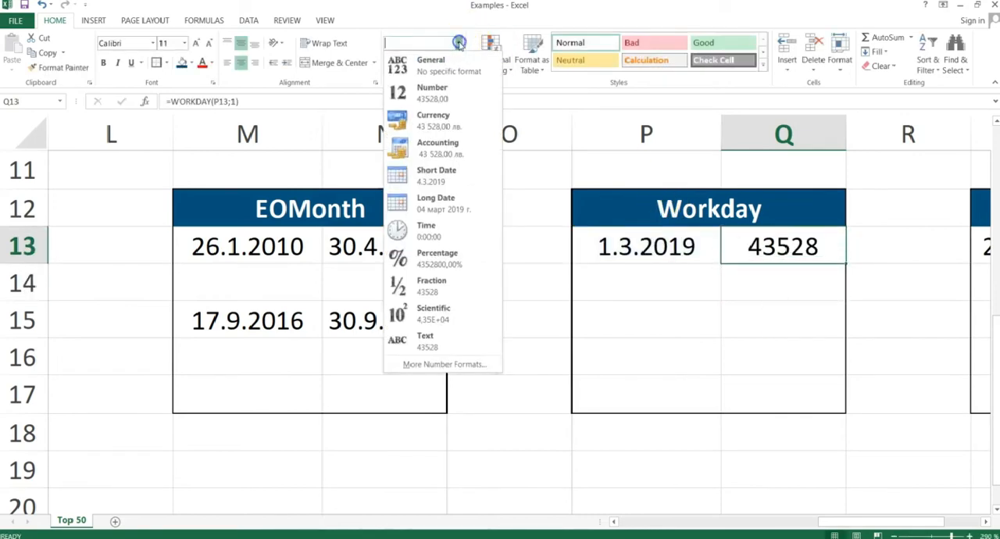
{"action": "left_click", "coordinate": [423, 176]}
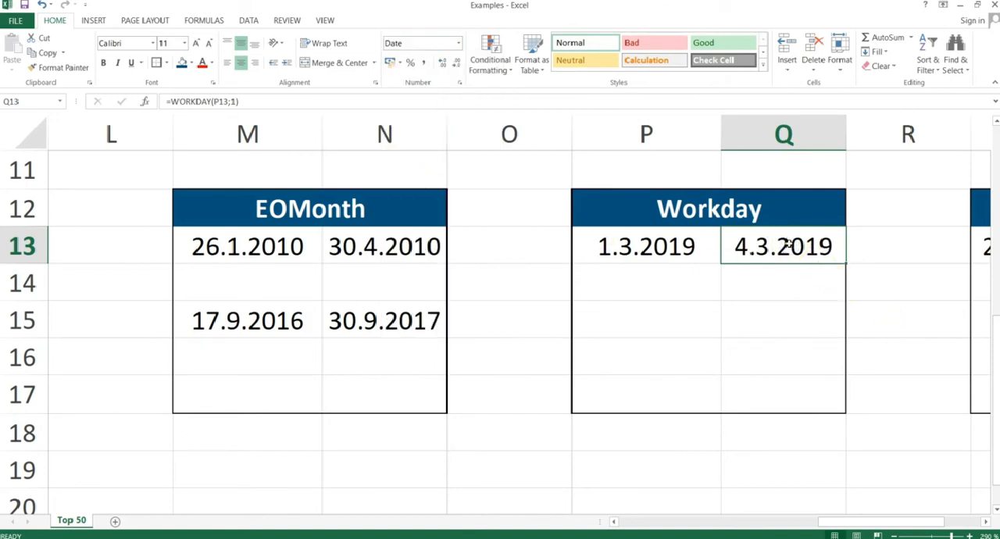
Compare the start date in P13 with the WORKDAY result in Q13 and inspect the formula's days argument.
{"action": "key", "text": "Left"}
{"action": "key", "text": "Right"}
{"action": "key", "text": "Left"}
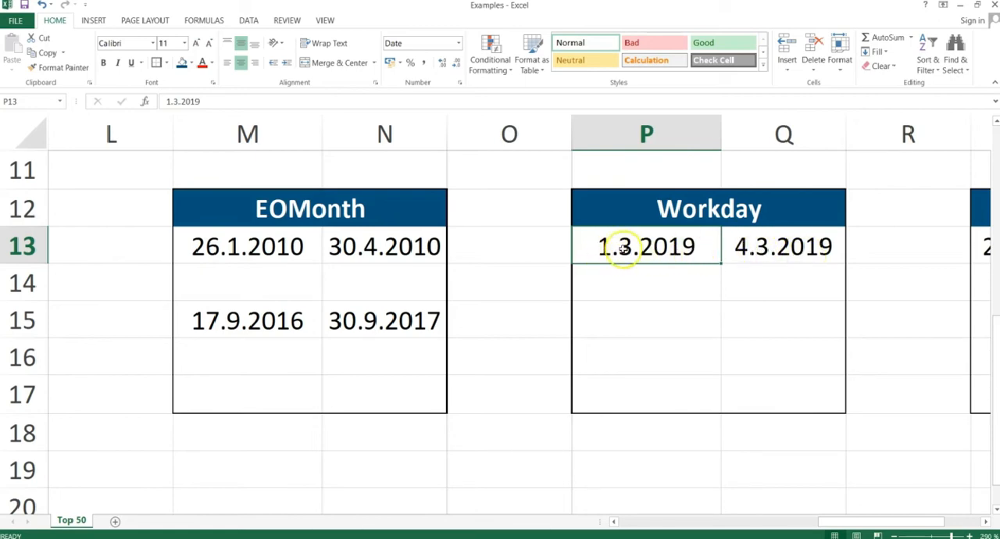
{"action": "double_click", "coordinate": [754, 249]}
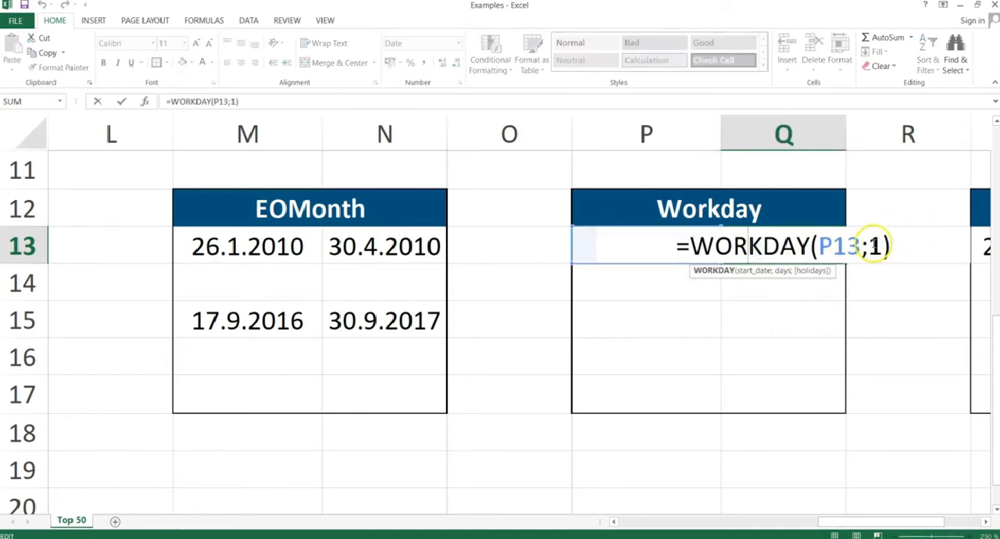
{"action": "double_click", "coordinate": [873, 247]}
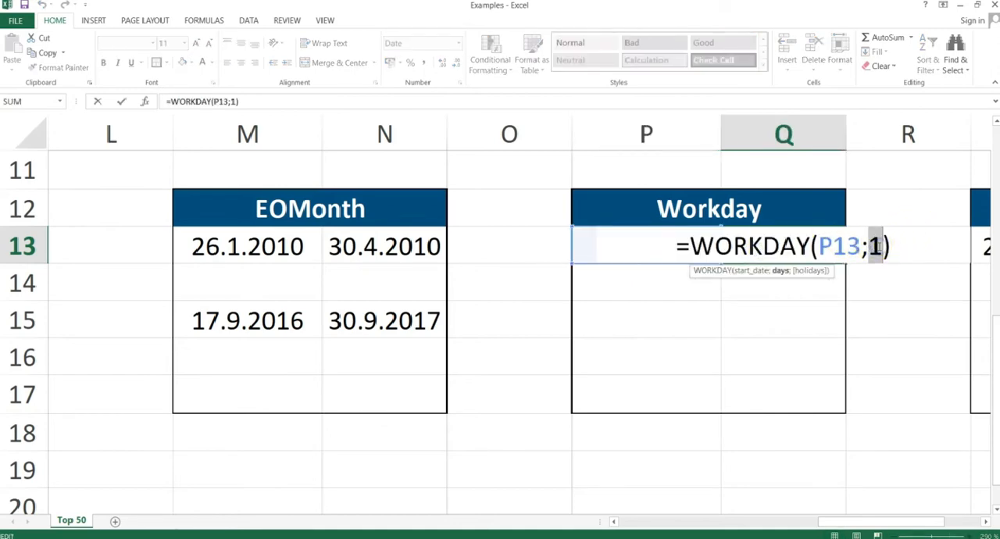
{"action": "key", "text": "Return"}
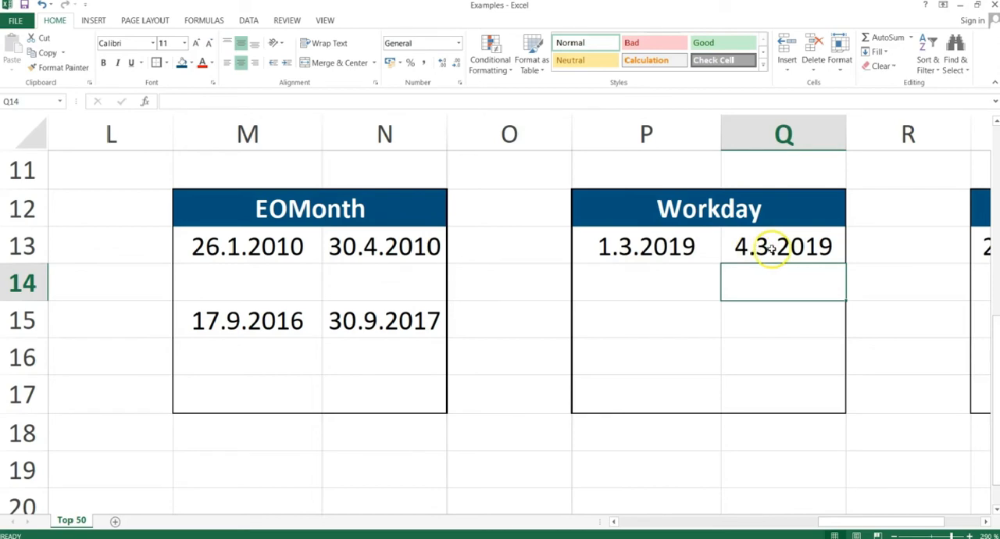
{"action": "left_click", "coordinate": [619, 249]}
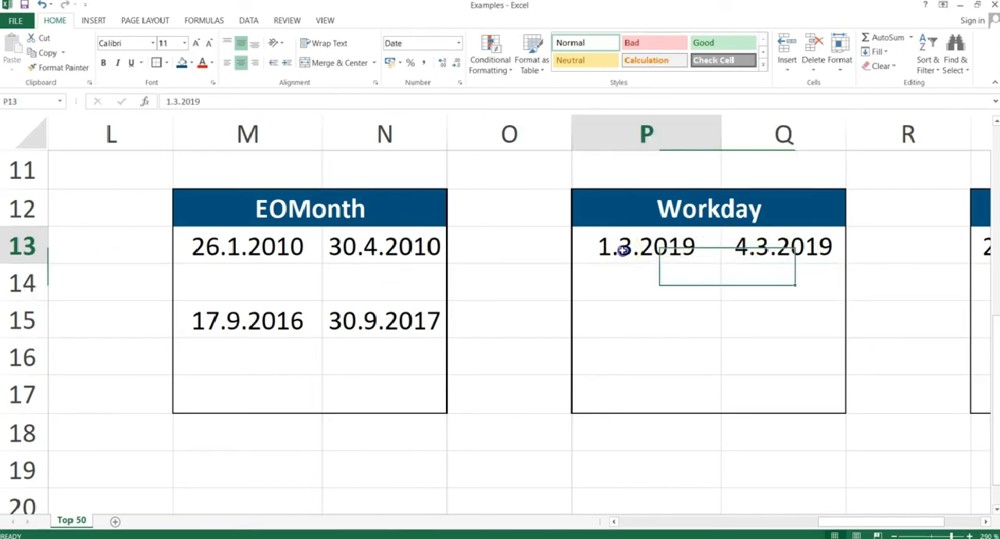
{"action": "double_click", "coordinate": [783, 247]}
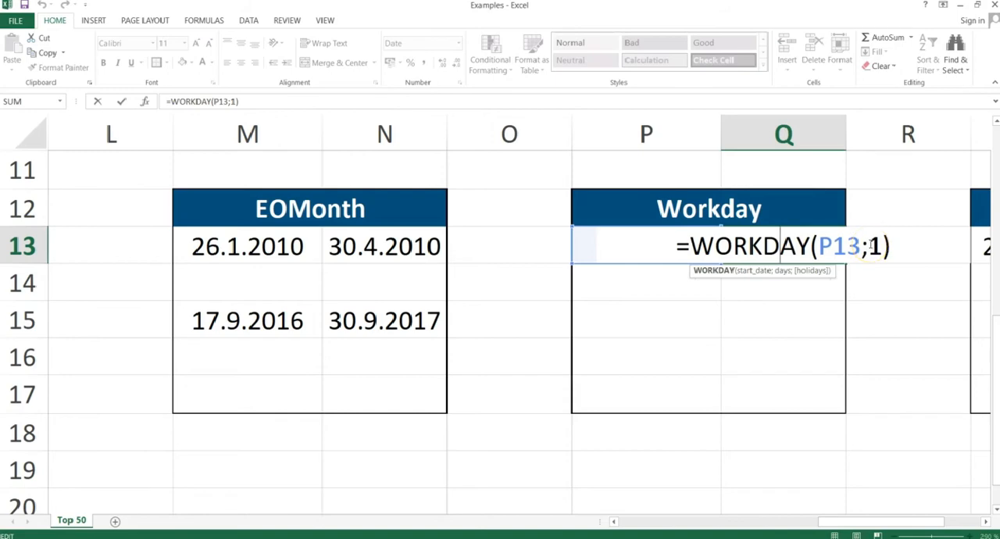
{"action": "double_click", "coordinate": [875, 247]}
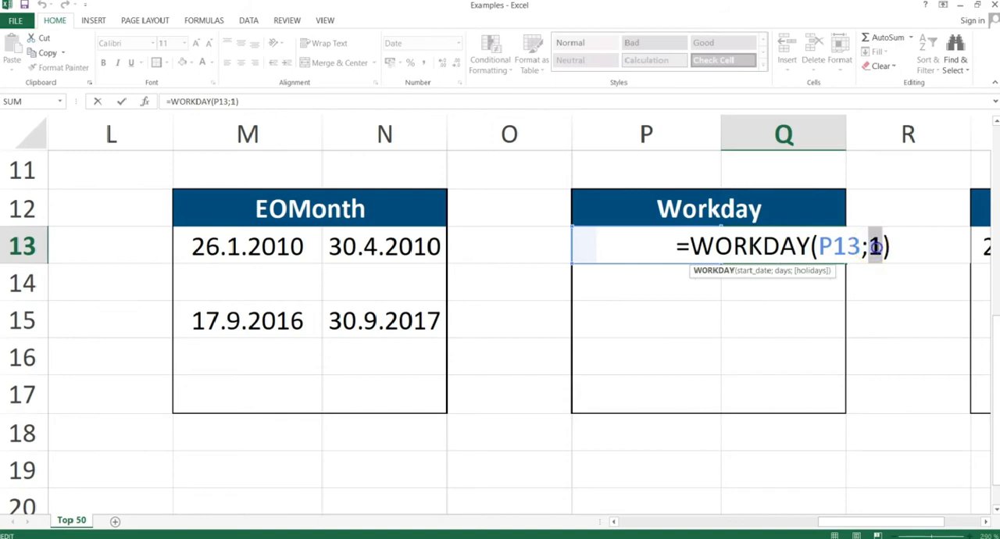
{"action": "key", "text": "Return"}
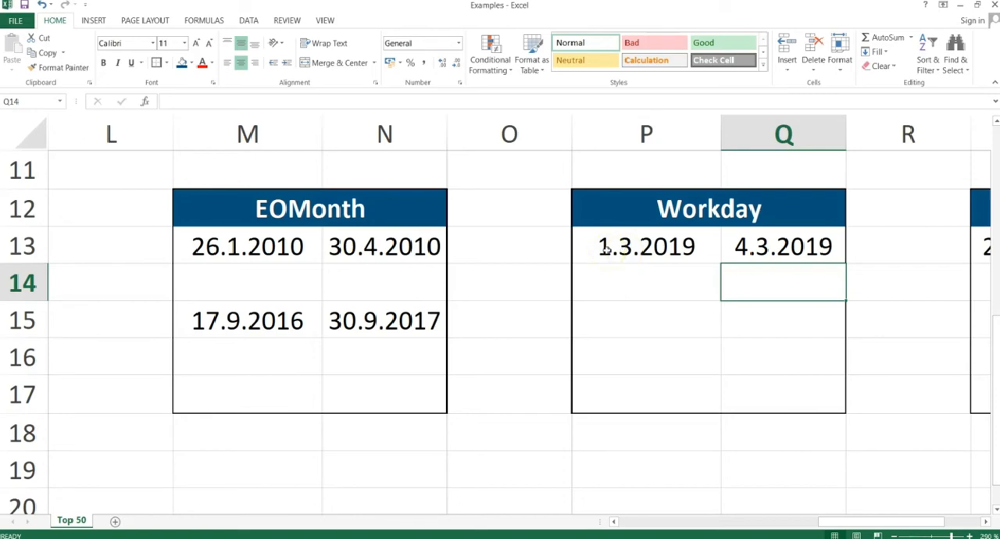
{"action": "left_click", "coordinate": [803, 246]}
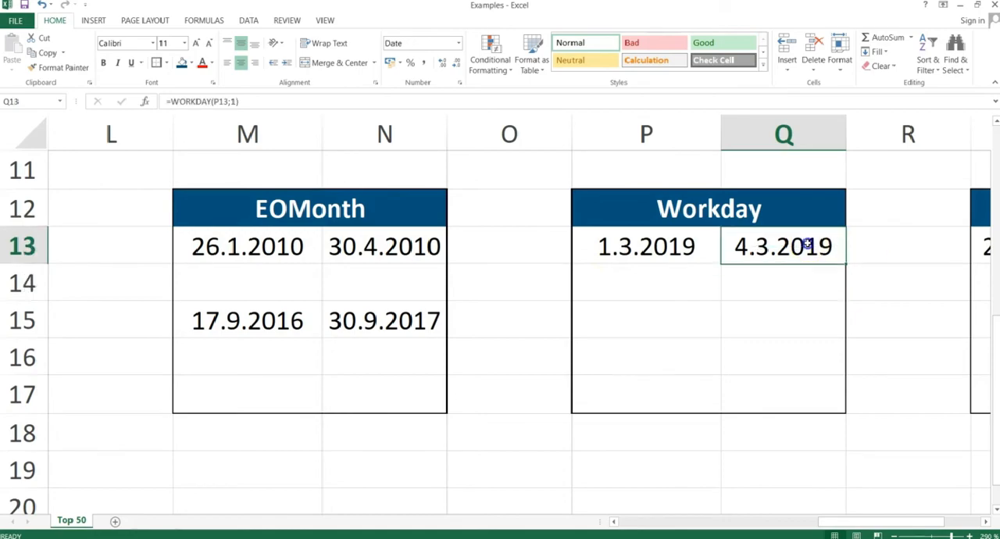
Switch to the PowerPoint slide show and advance to the "Yearfrac" slide.
{"action": "key", "text": "alt+Tab"}
{"action": "key", "text": "Right"}
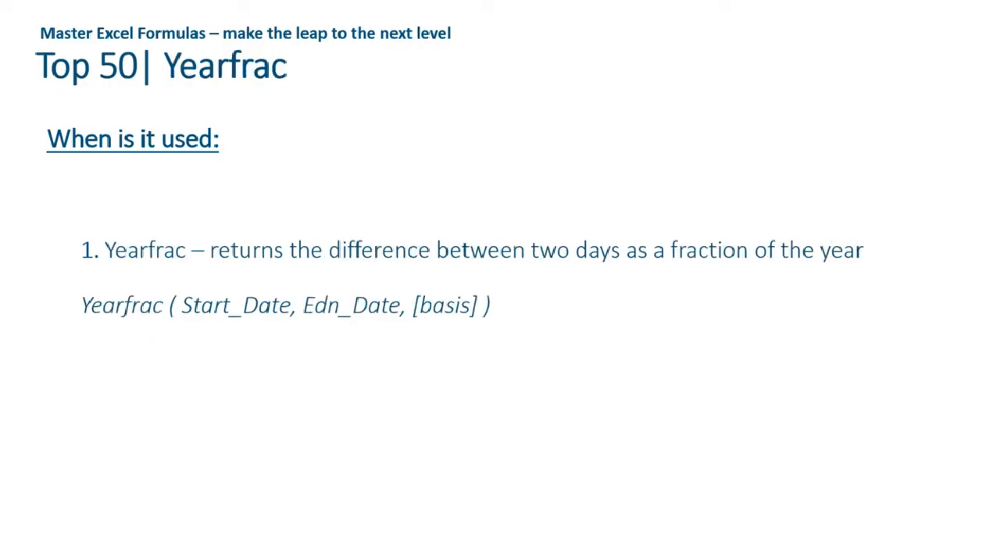
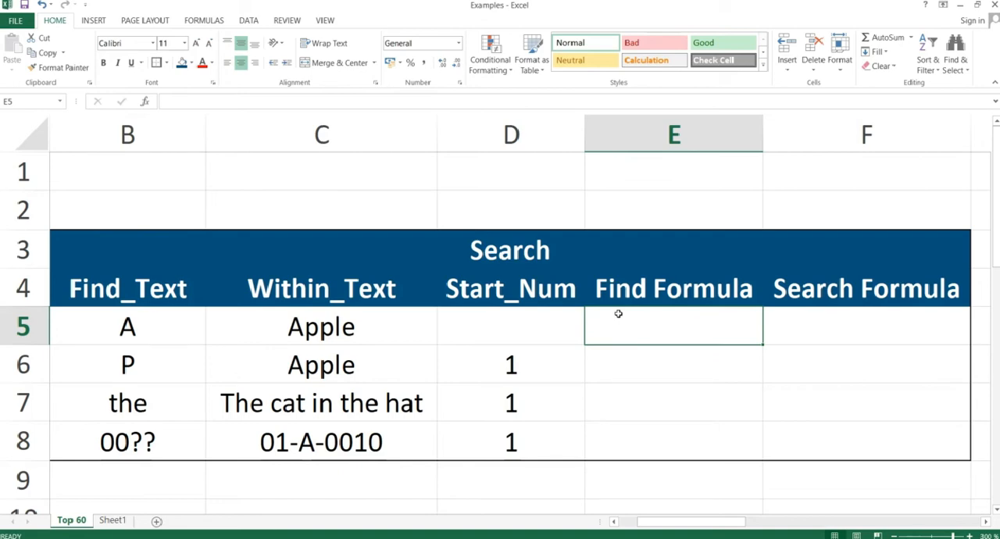
Enter the formula =FIND(B5;C5) in cell E5 to locate the first find text within Apple.
{"action": "type", "text": "=find("}
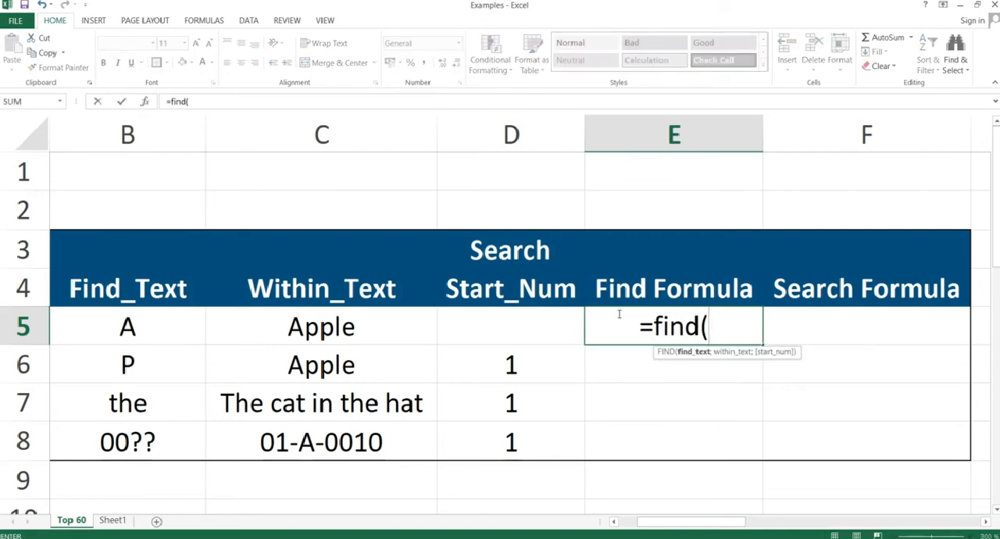
{"action": "key", "text": "Left"}
{"action": "key", "text": "Left"}
{"action": "key", "text": "Left"}
{"action": "key", "text": "Left"}
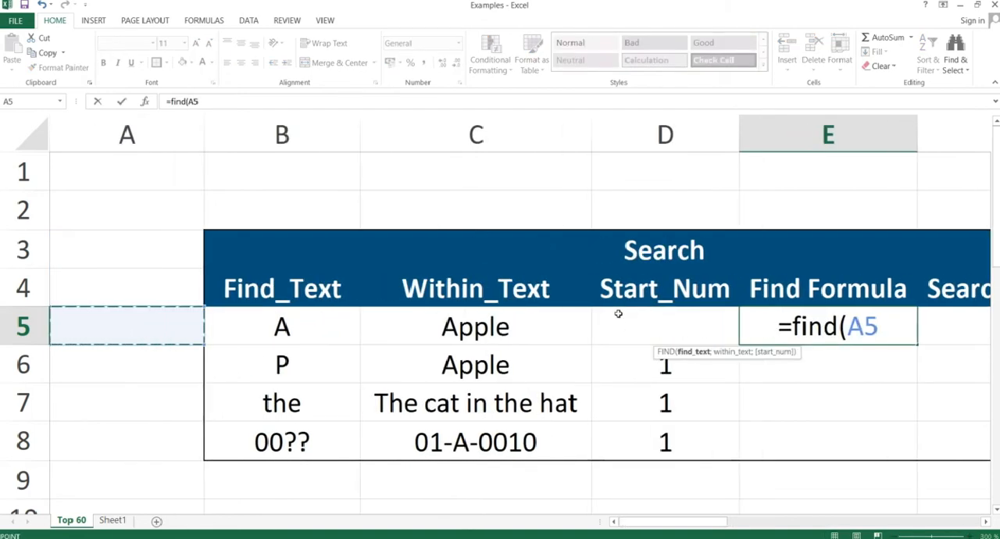
{"action": "key", "text": "Right"}
{"action": "type", "text": ";"}
{"action": "key", "text": "Left"}
{"action": "key", "text": "Left"}
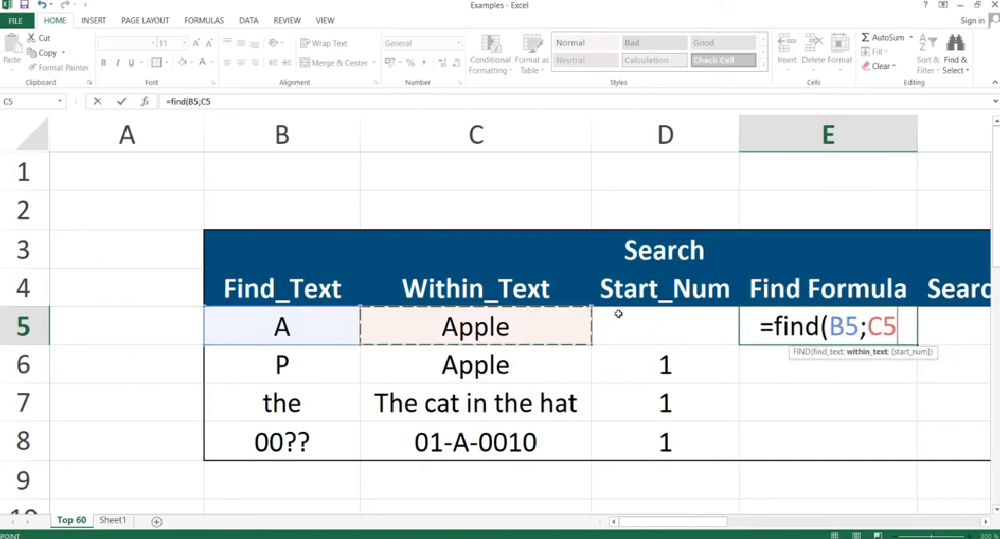
{"action": "type", "text": ";"}
{"action": "key", "text": "BackSpace"}
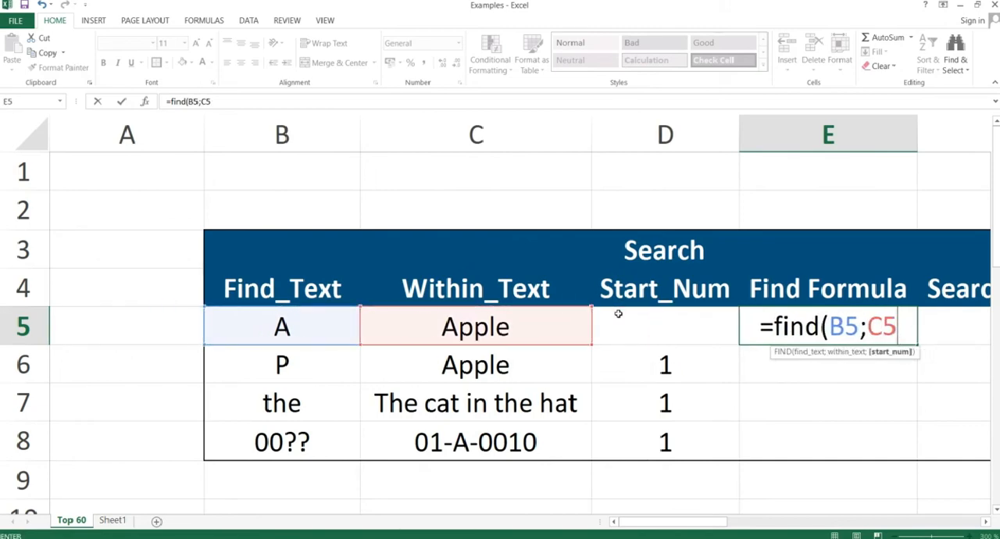
{"action": "type", "text": ")"}
{"action": "key", "text": "Return"}
Enter the formula =SEARCH(B5;C5) in cell F5, using the same find text and within text.
{"action": "key", "text": "Up"}
{"action": "key", "text": "Right"}
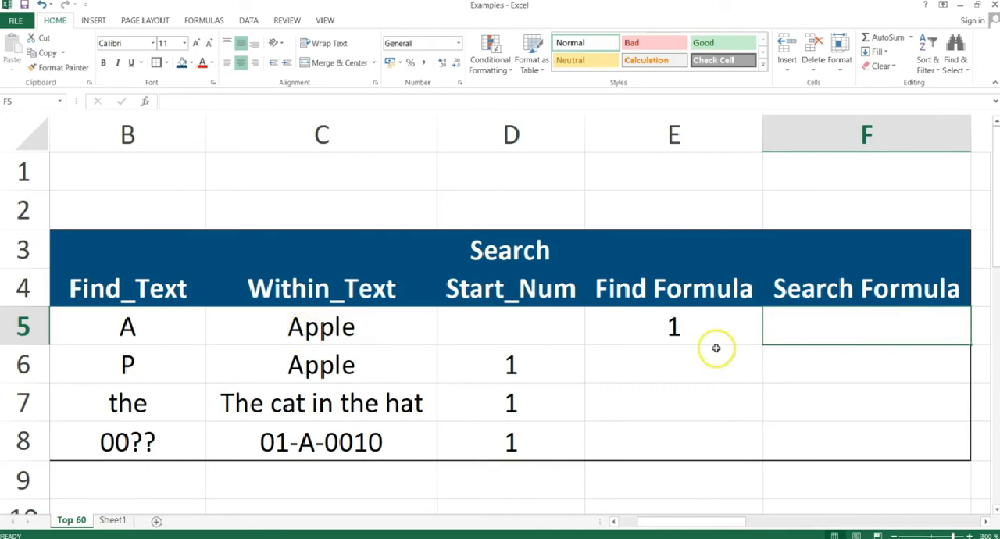
{"action": "type", "text": "=search("}
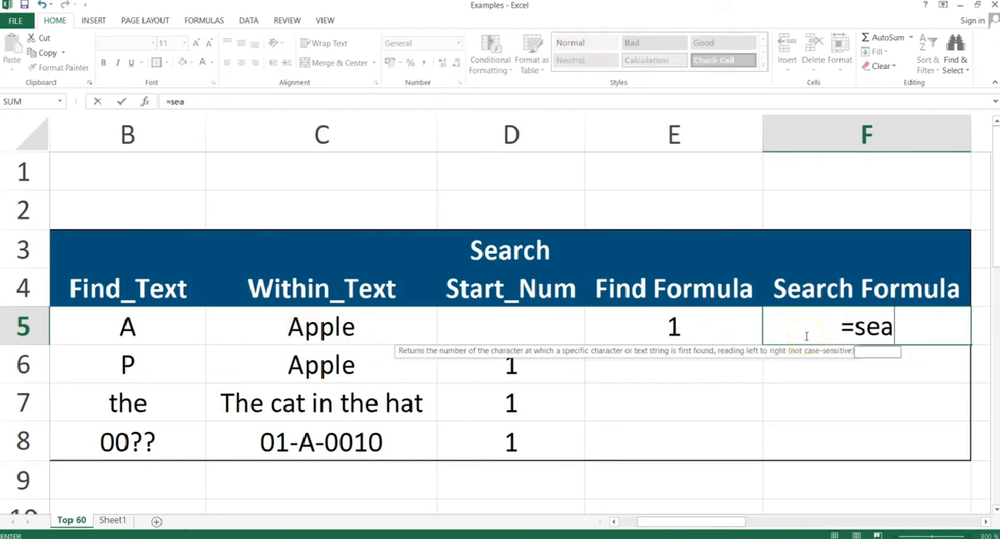
{"action": "key", "text": "Left"}
{"action": "key", "text": "Left"}
{"action": "key", "text": "Left"}
{"action": "key", "text": "Left"}
{"action": "key", "text": "Left"}
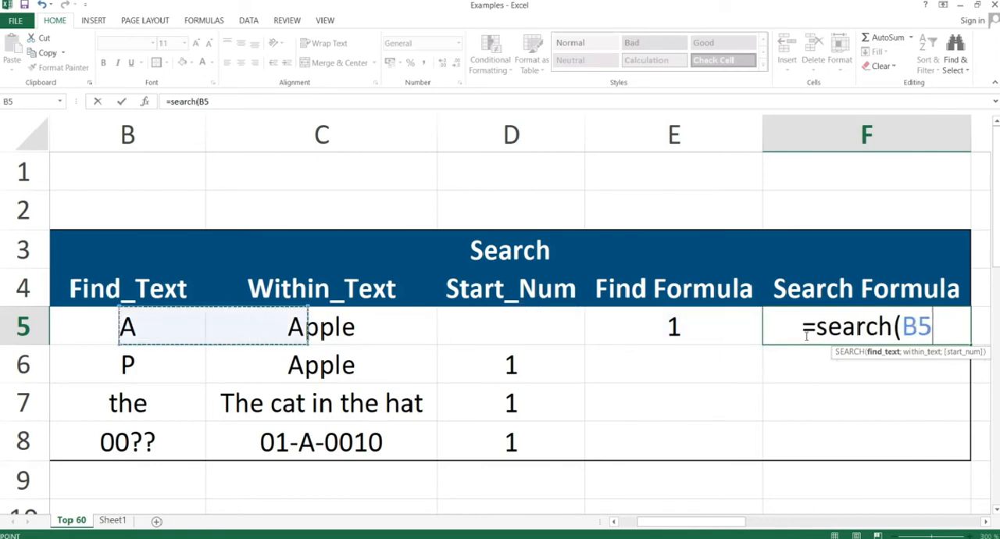
{"action": "key", "text": "Right"}
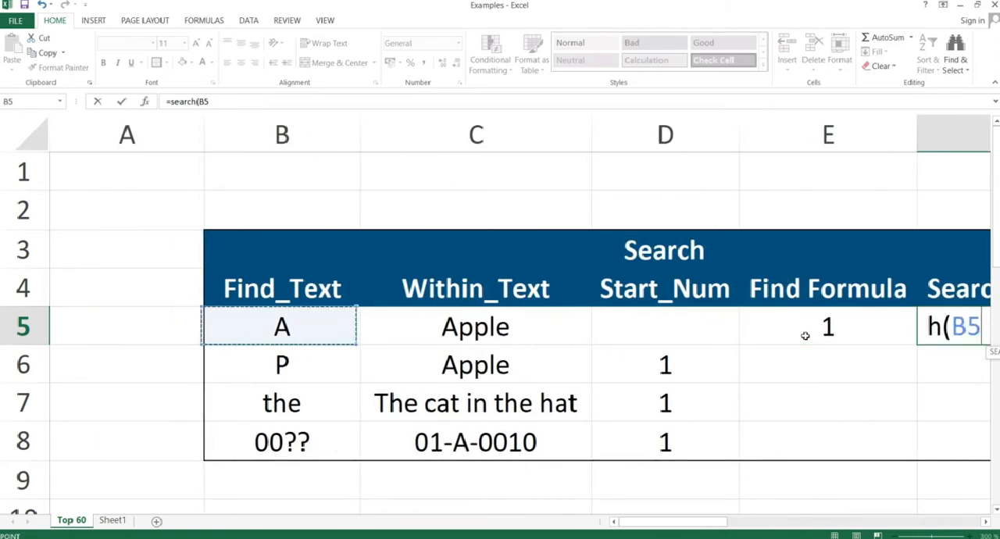
{"action": "type", "text": ";"}
{"action": "key", "text": "Left"}
{"action": "key", "text": "Left"}
{"action": "key", "text": "Left"}
{"action": "key", "text": "Left"}
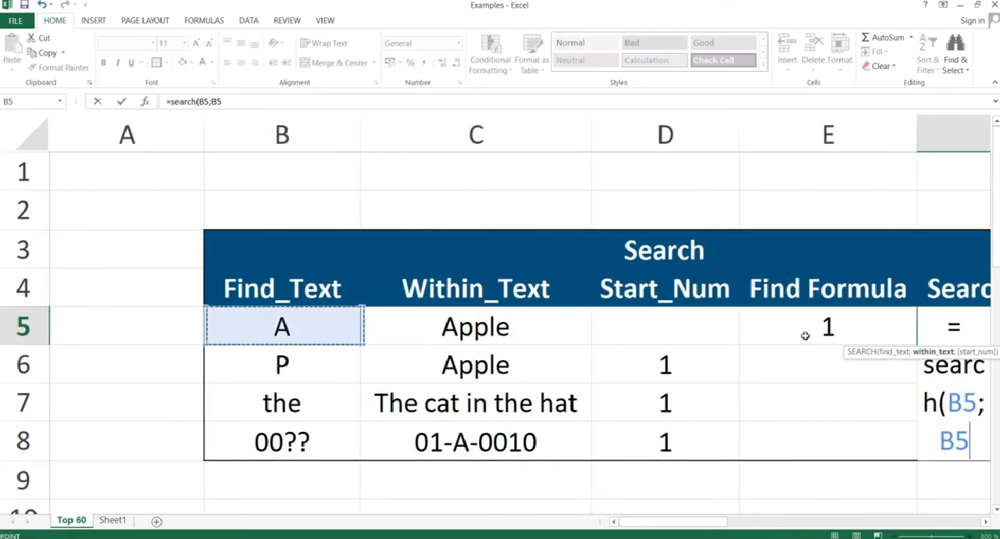
{"action": "key", "text": "Right"}
{"action": "type", "text": ";"}
{"action": "key", "text": "BackSpace"}
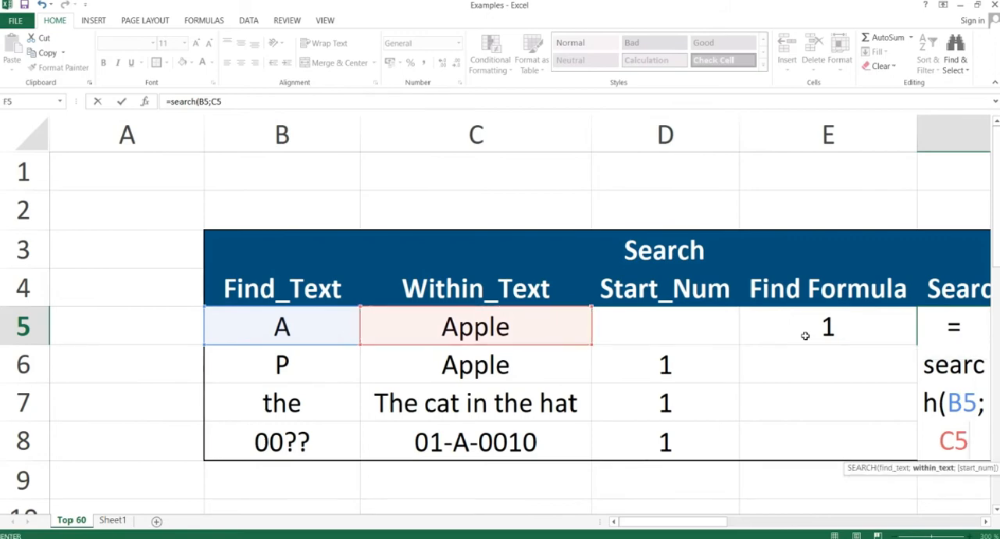
{"action": "type", "text": ")"}
{"action": "key", "text": "Return"}
{"action": "left_click", "coordinate": [805, 335]}
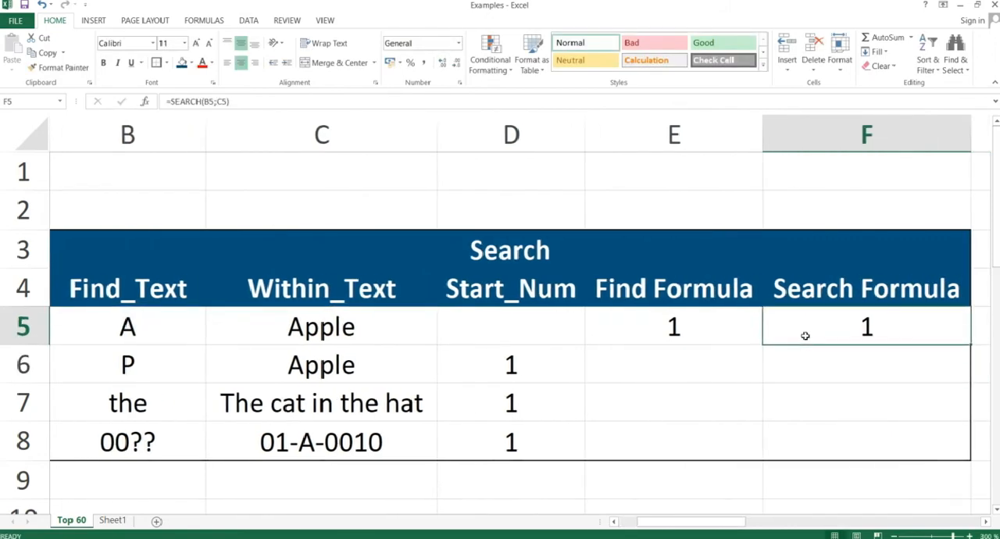
{"action": "key", "text": "Left"}
{"action": "key", "text": "Left"}
{"action": "key", "text": "Left"}
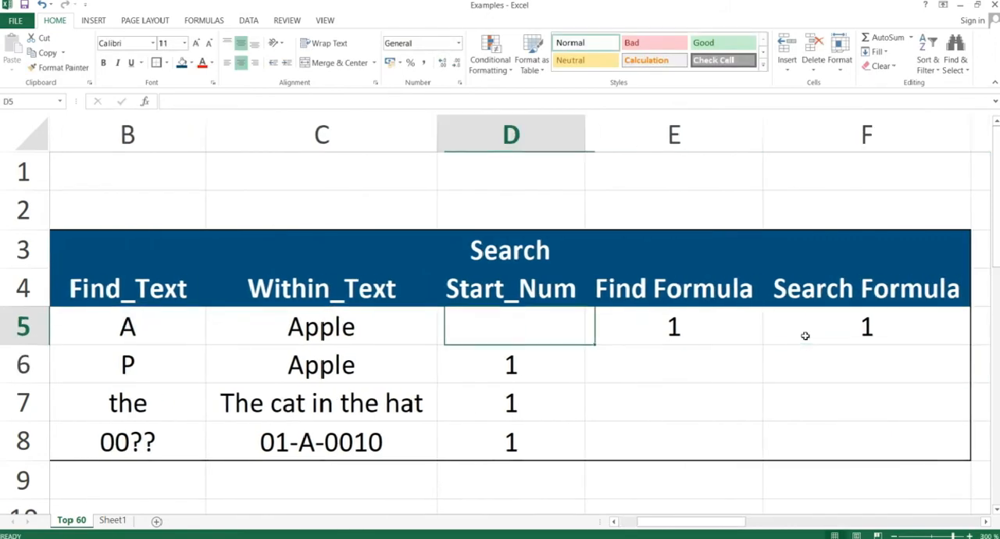
{"action": "key", "text": "Left"}
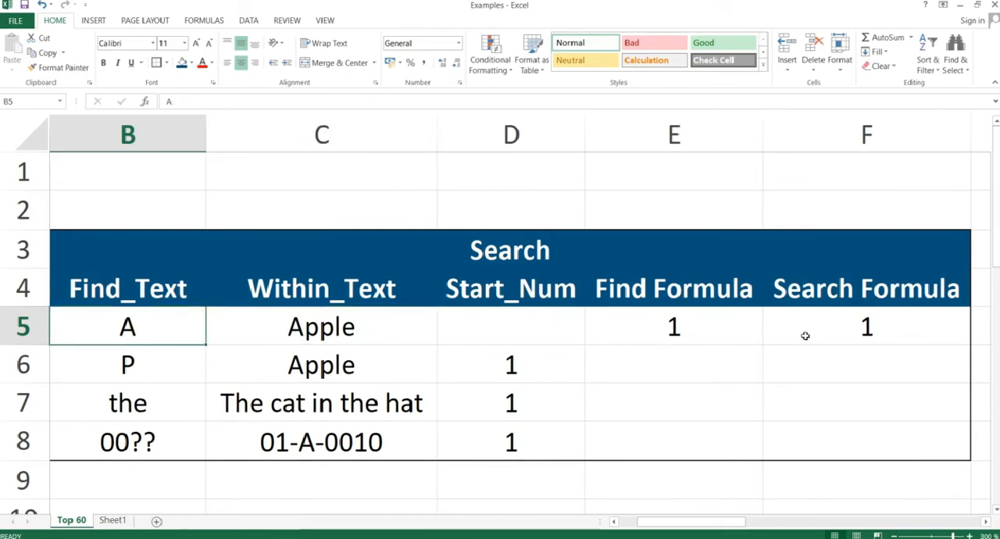
{"action": "key", "text": "Right"}
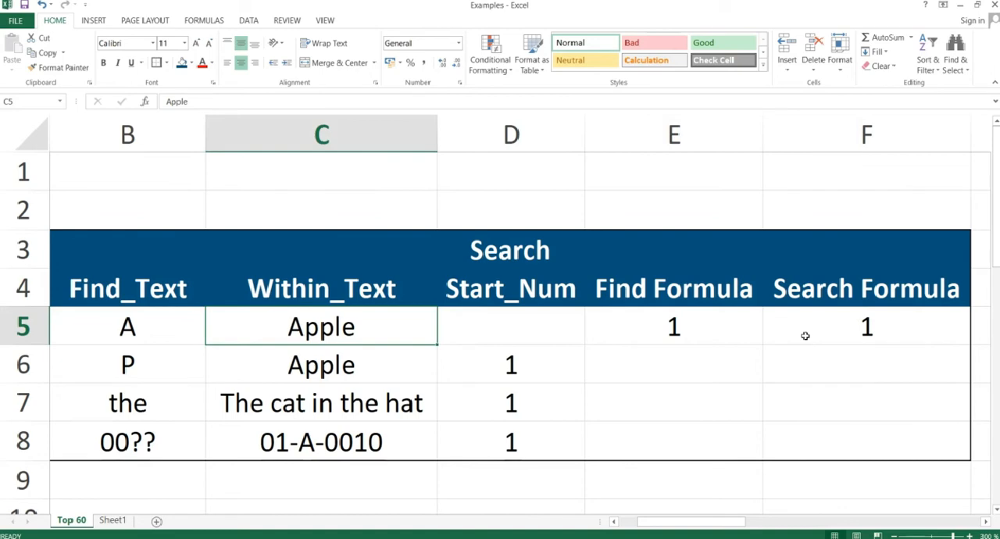
Enter the formula =FIND(B6;C6;D6) in cell E6, including the start number as third argument.
{"action": "left_click", "coordinate": [685, 371]}
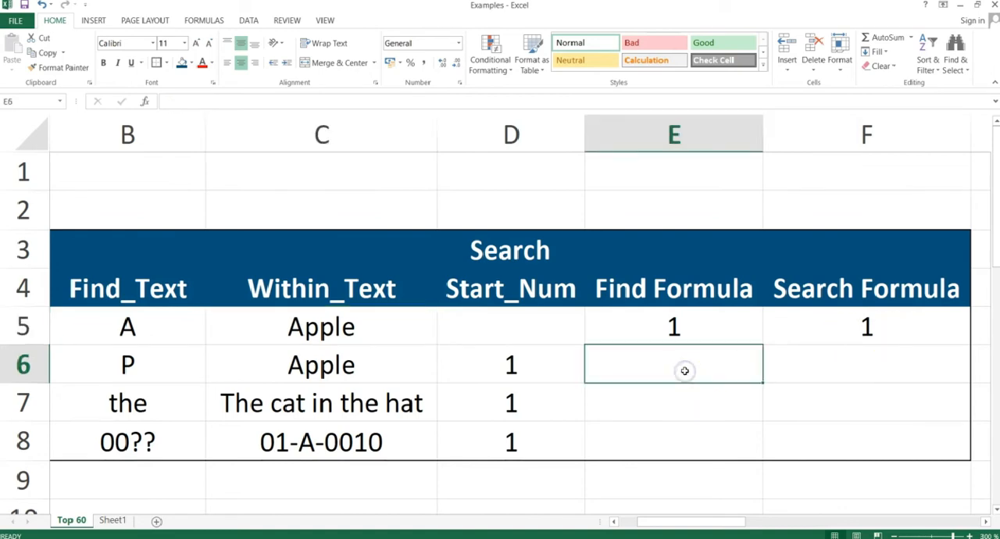
{"action": "type", "text": "=find"}
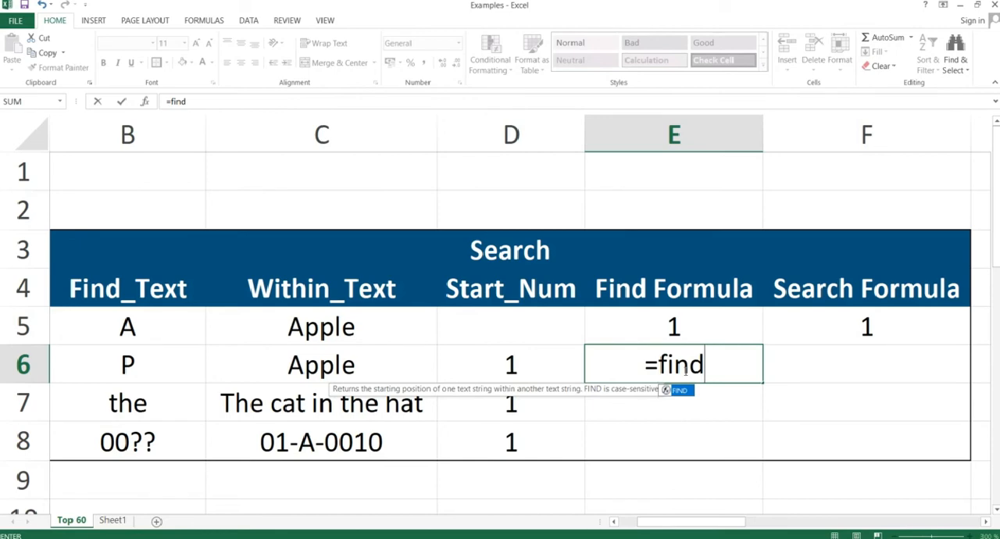
{"action": "type", "text": "("}
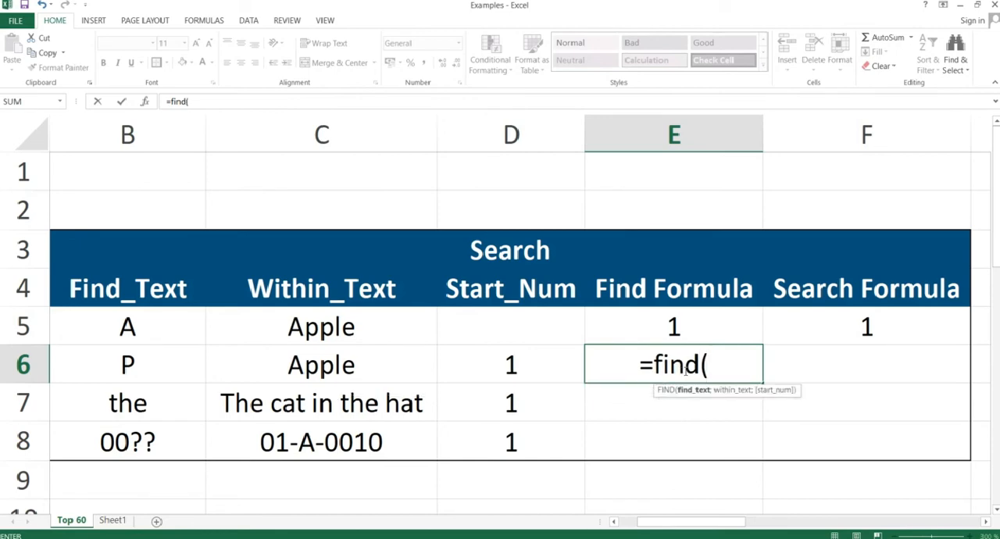
{"action": "key", "text": "Left"}
{"action": "key", "text": "Left"}
{"action": "key", "text": "Left"}
{"action": "type", "text": ";"}
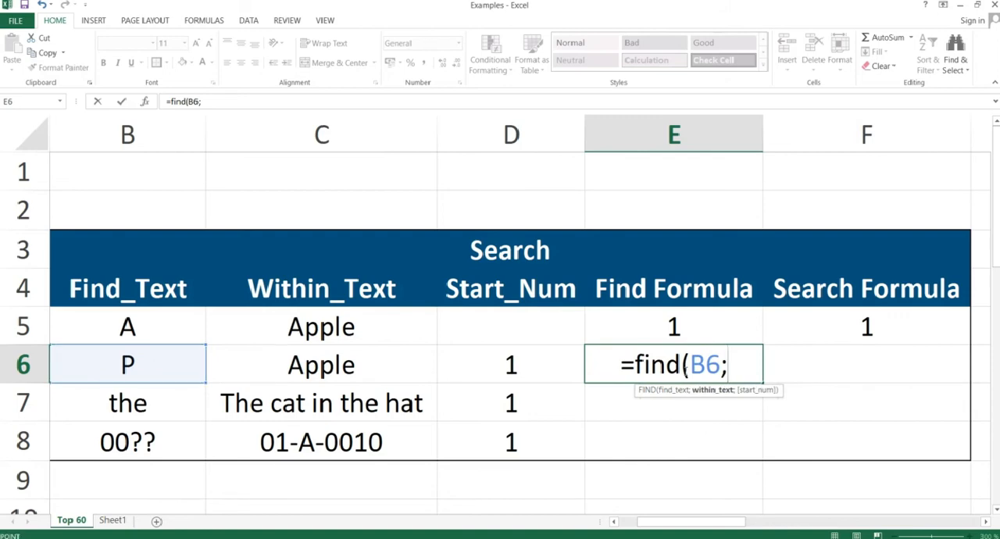
{"action": "key", "text": "Left"}
{"action": "key", "text": "Left"}
{"action": "type", "text": ";"}
{"action": "key", "text": "Left"}
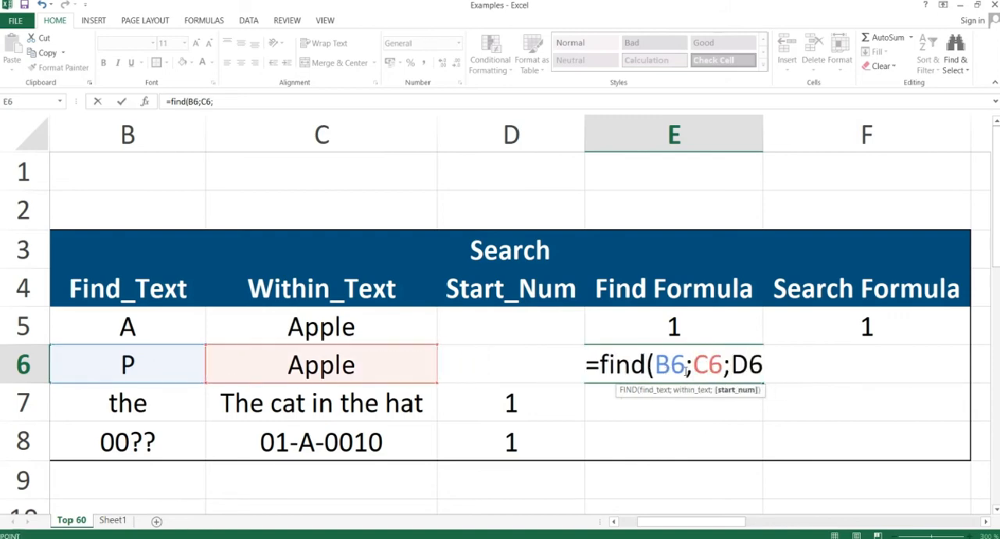
{"action": "key", "text": "Left"}
{"action": "type", "text": ")"}
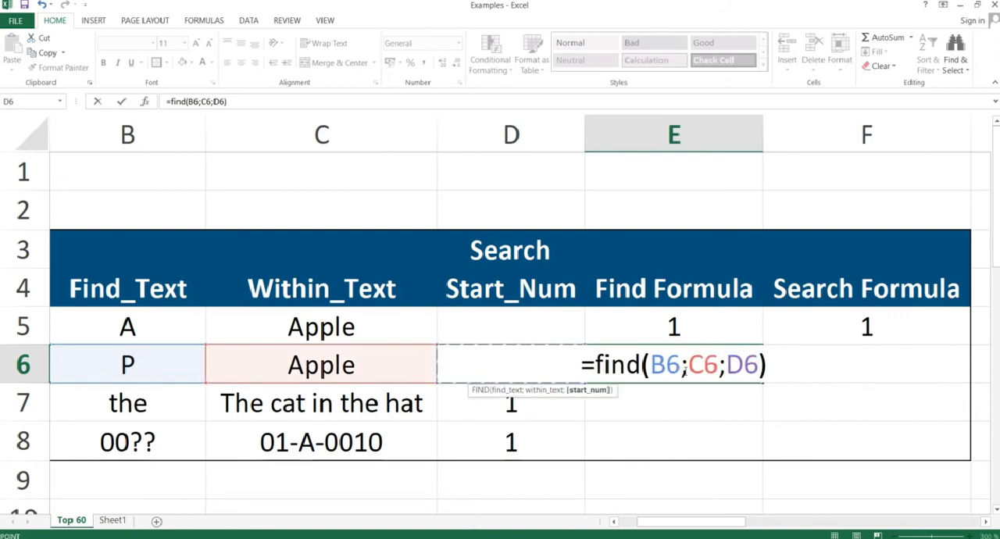
{"action": "key", "text": "ctrl+Return"}
Enter the formula =SEARCH(B6;C6;D6) in cell F6, including the start number as third argument.
{"action": "key", "text": "Right"}
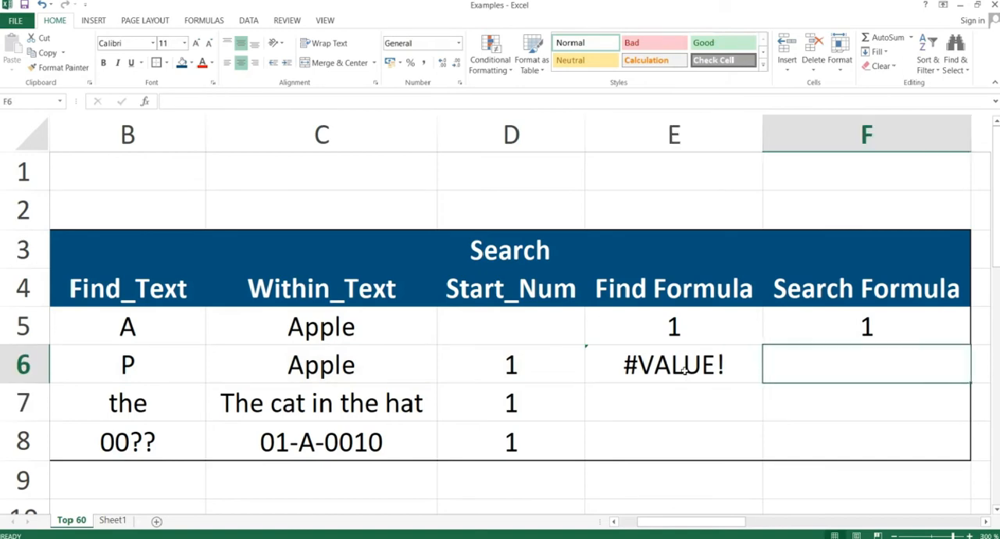
{"action": "type", "text": "=search("}
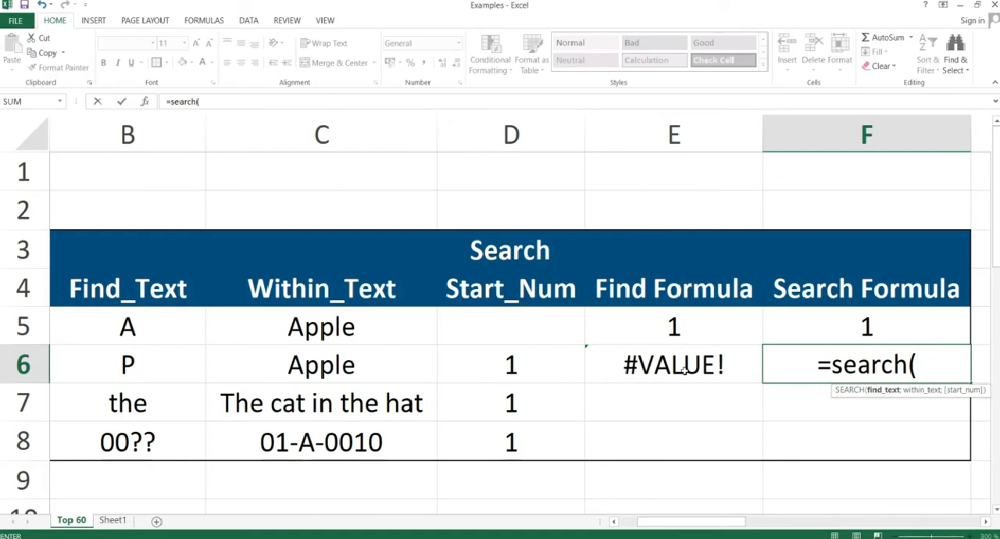
{"action": "key", "text": "Left"}
{"action": "key", "text": "Left"}
{"action": "key", "text": "Left"}
{"action": "key", "text": "Left"}
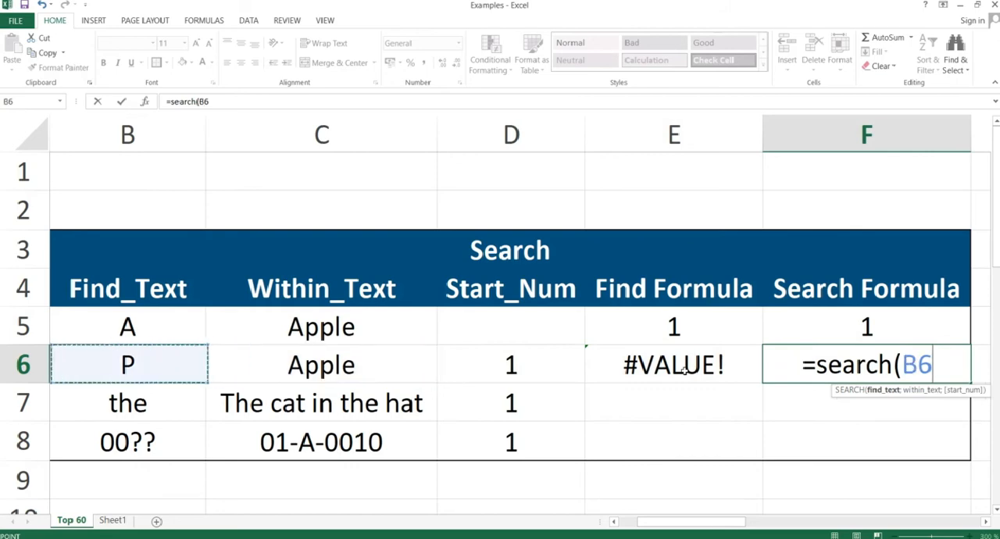
{"action": "type", "text": ";"}
{"action": "key", "text": "Left"}
{"action": "key", "text": "Left"}
{"action": "key", "text": "Left"}
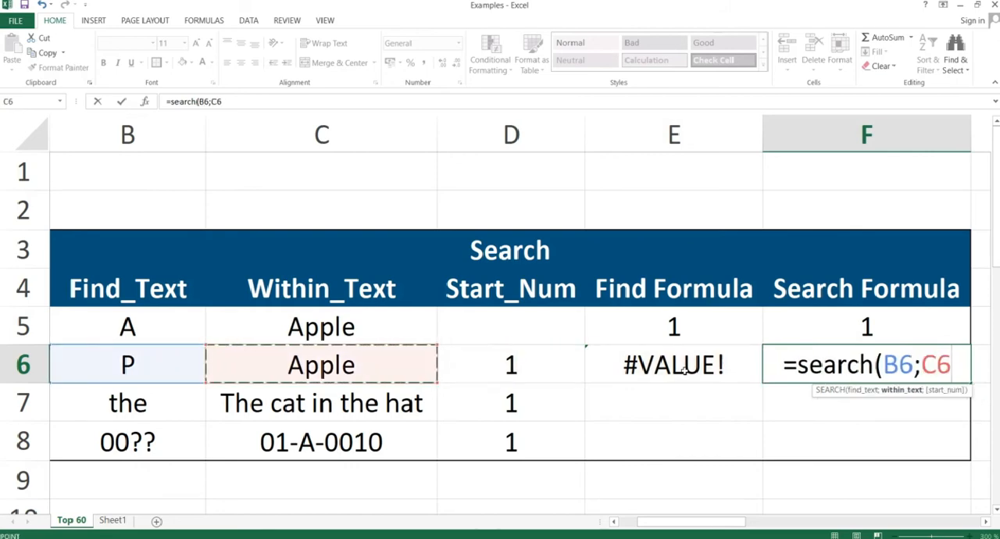
{"action": "type", "text": ";"}
{"action": "key", "text": "Left"}
{"action": "key", "text": "Left"}
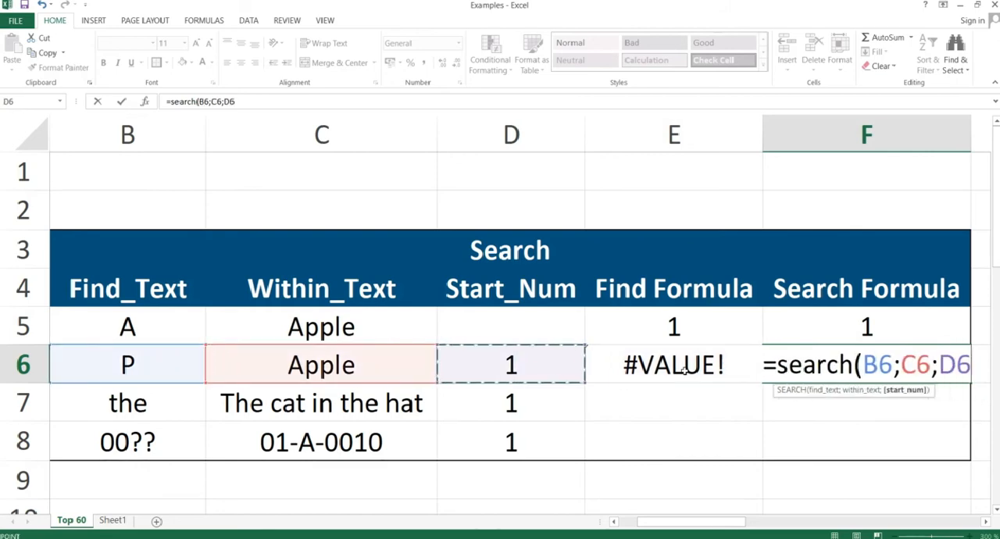
{"action": "type", "text": ")"}
{"action": "key", "text": "Return"}
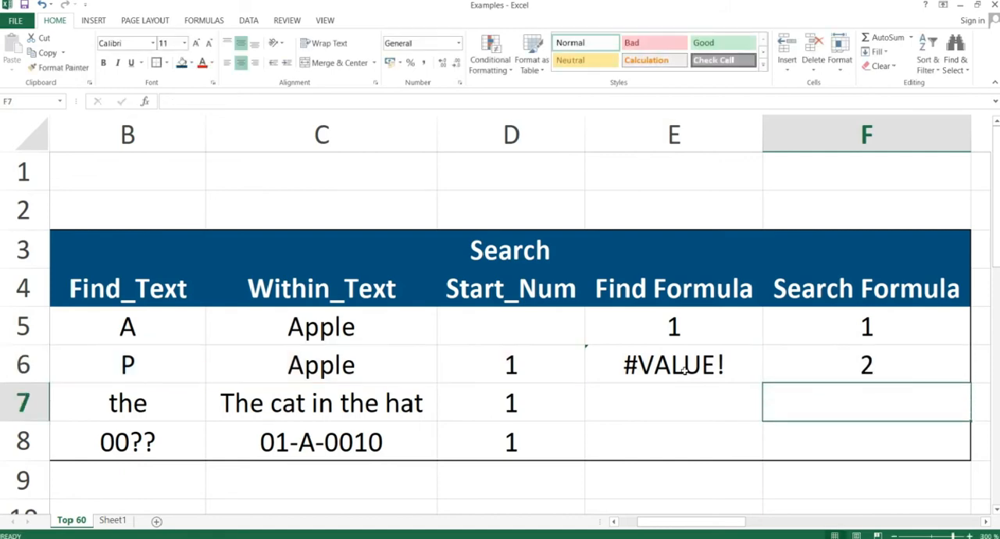
Copy the FIND and SEARCH formulas from E6:F6 down through row 8, pasting formulas only.
{"action": "key", "text": "Up"}
{"action": "left_click", "coordinate": [769, 364]}
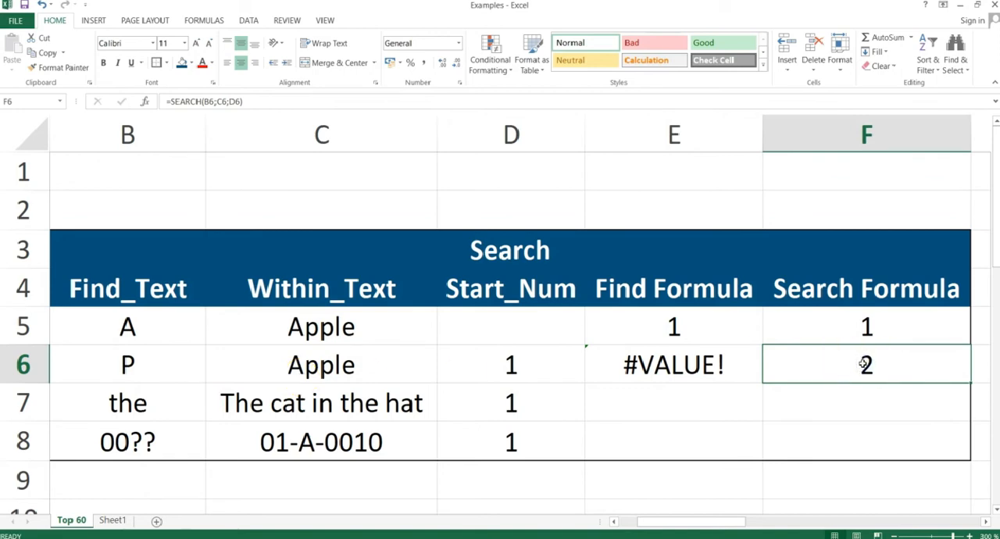
{"action": "left_click", "coordinate": [704, 365]}
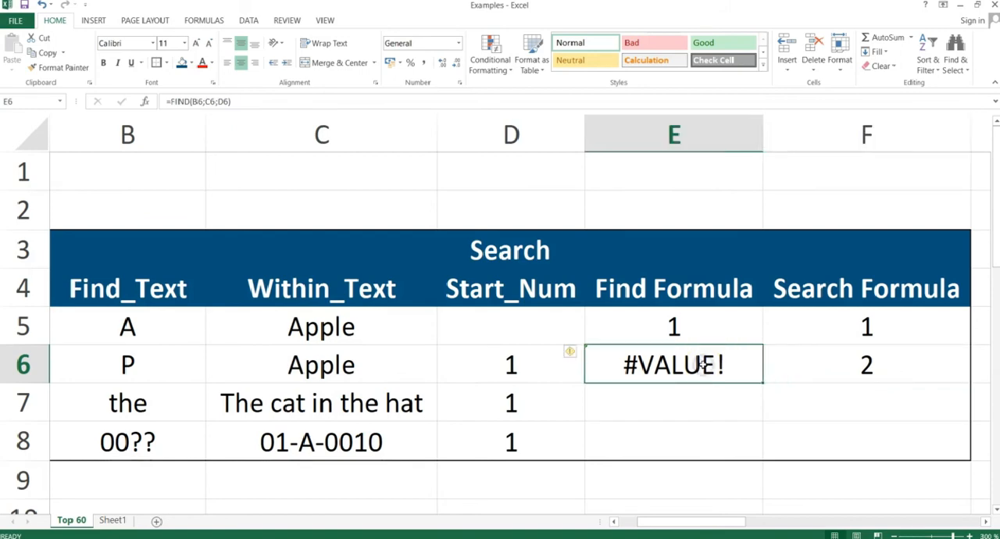
{"action": "key", "text": "shift+Right"}
{"action": "key", "text": "ctrl+c"}
{"action": "key", "text": "shift+Down"}
{"action": "key", "text": "shift+Down"}
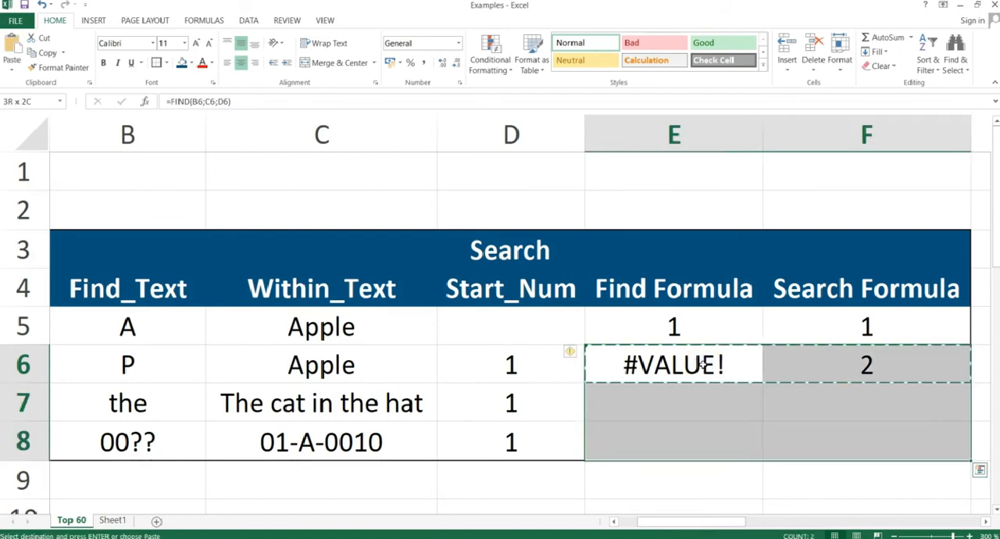
{"action": "key", "text": "ctrl+alt+v"}
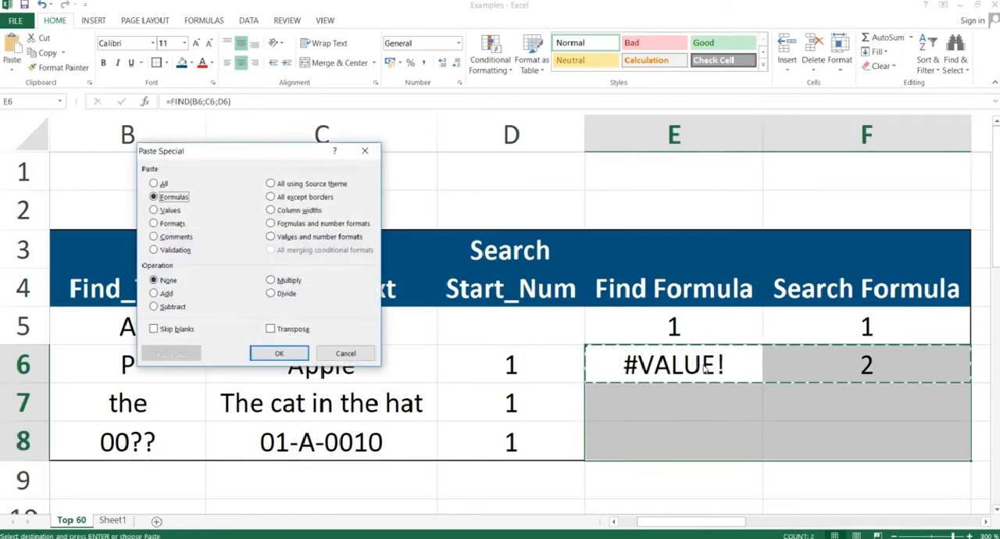
{"action": "key", "text": "Return"}
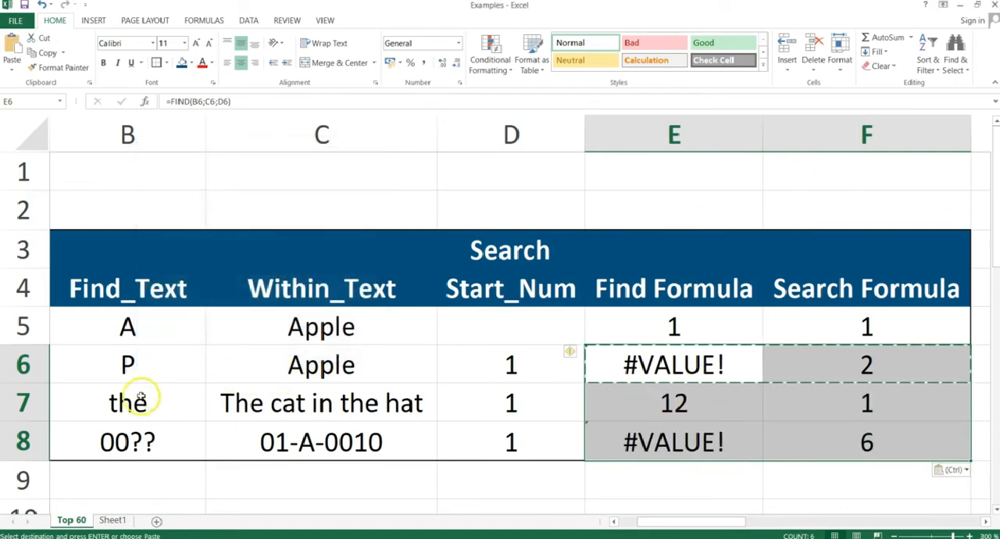
Inspect the copied formulas in E7 and F8, and switch to the PowerPoint slide show on Search.
{"action": "left_click", "coordinate": [676, 401]}
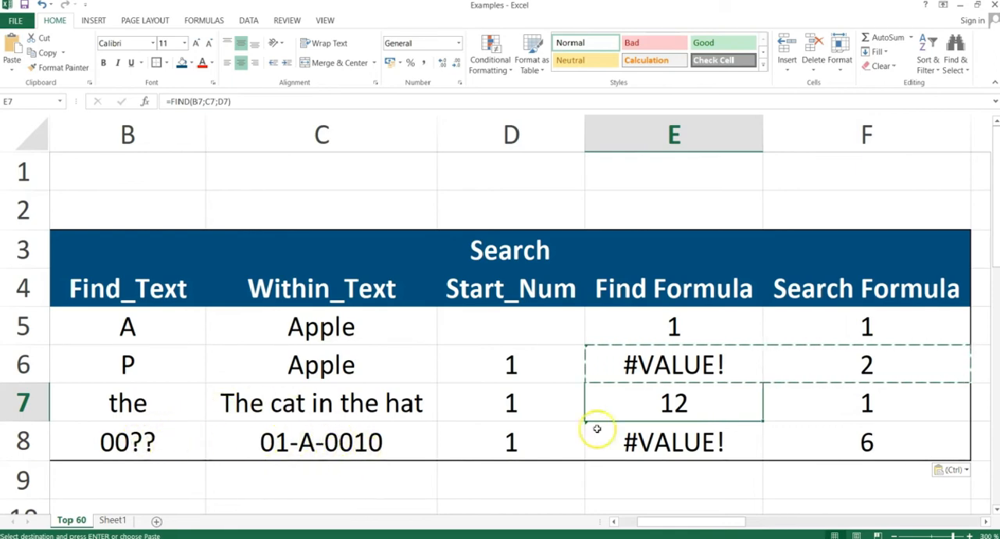
{"action": "left_click", "coordinate": [855, 439]}
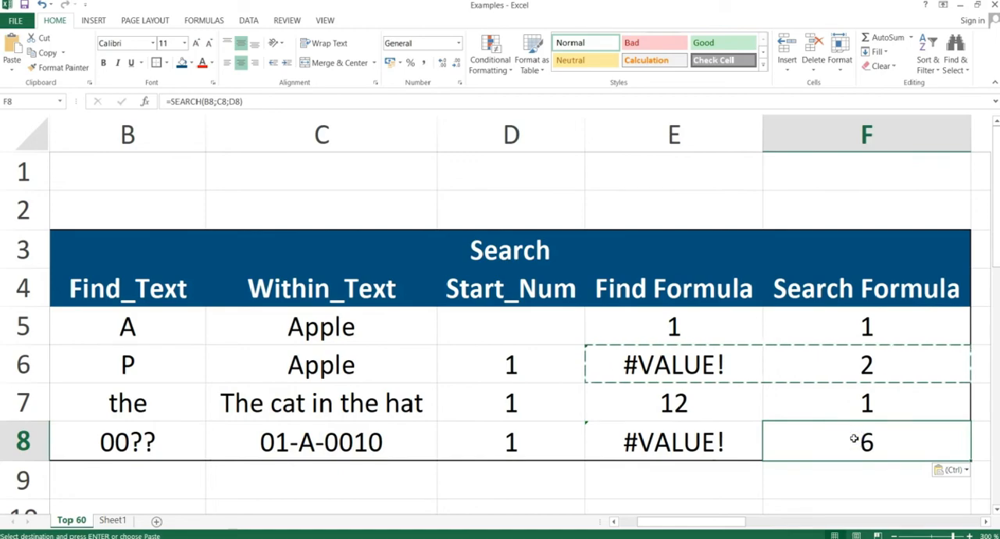
{"action": "key", "text": "alt+Tab"}
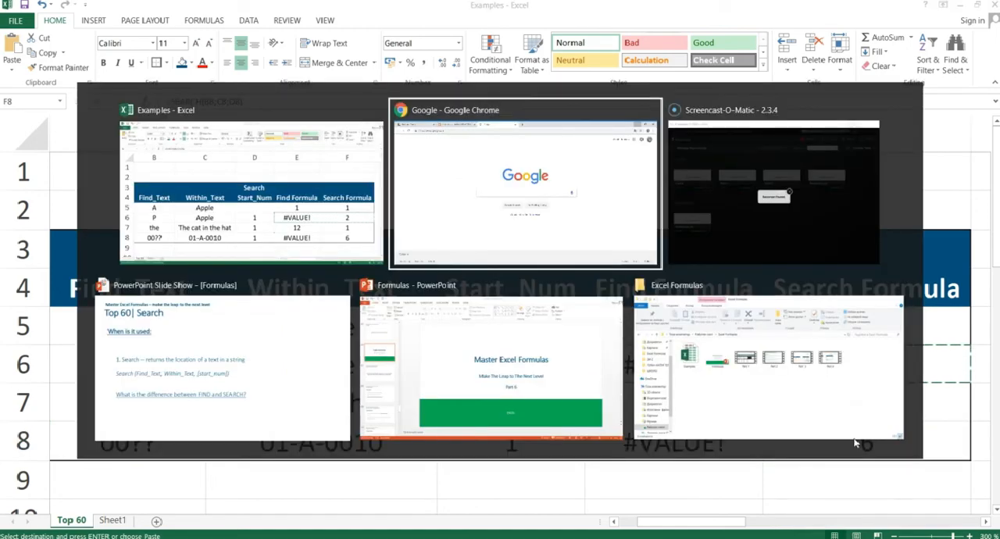
{"action": "key", "text": "alt+Tab"}
{"action": "key", "text": "alt+Tab"}
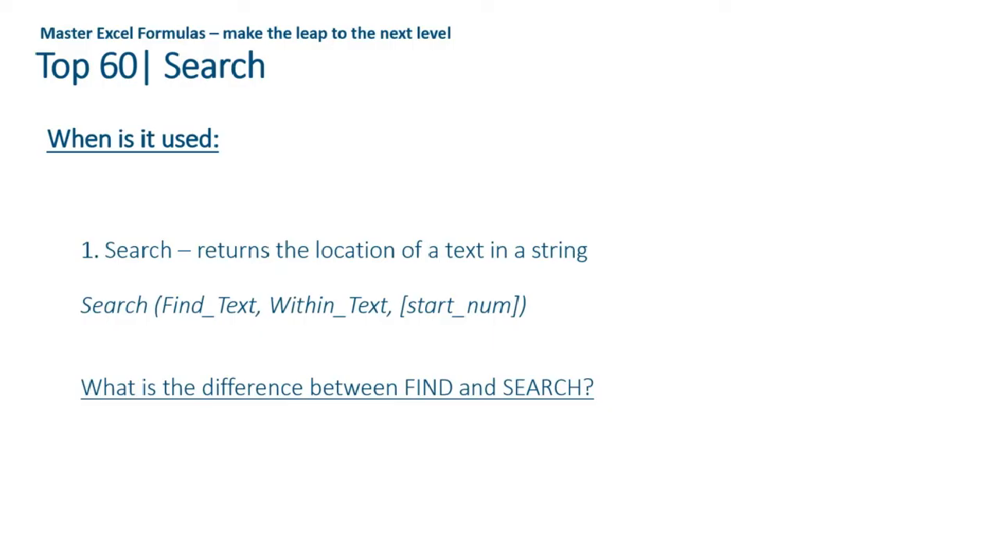
Advance the slide show to Rand & Randbetween, and return to Excel at the Rand & Randbetween example table.
{"action": "key", "text": "Right"}
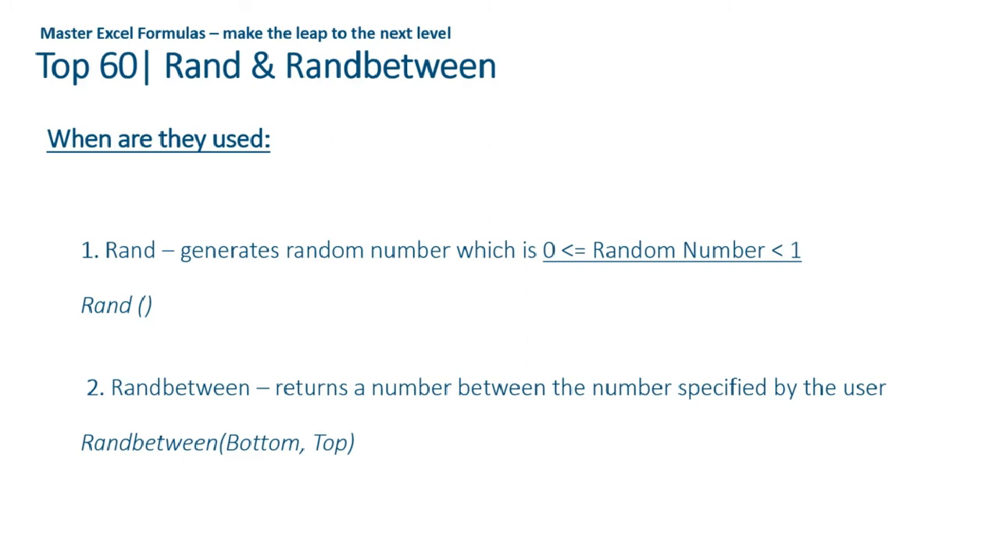
{"action": "key", "text": "alt+Tab"}
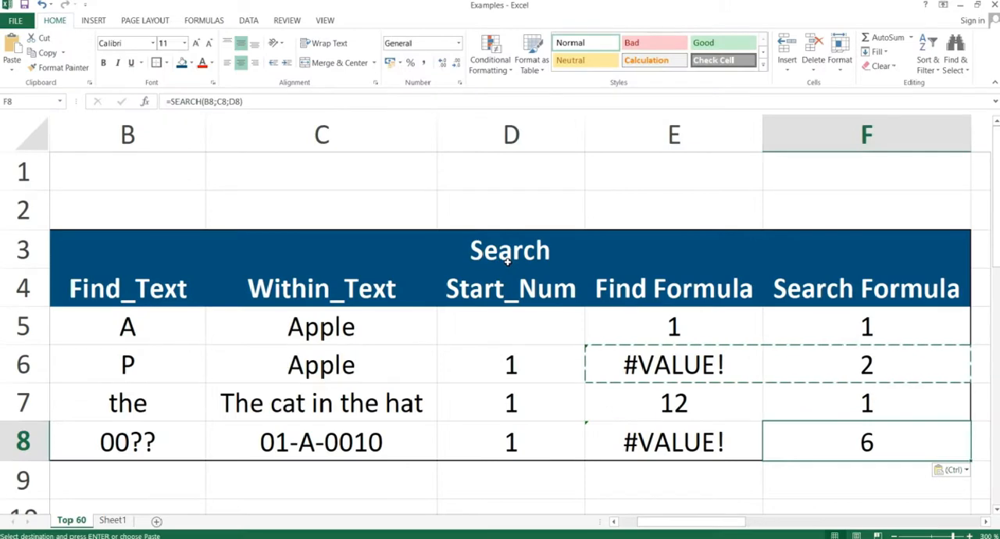
{"action": "key", "text": "Right"}
{"action": "key", "text": "Right"}
{"action": "key", "text": "Right"}
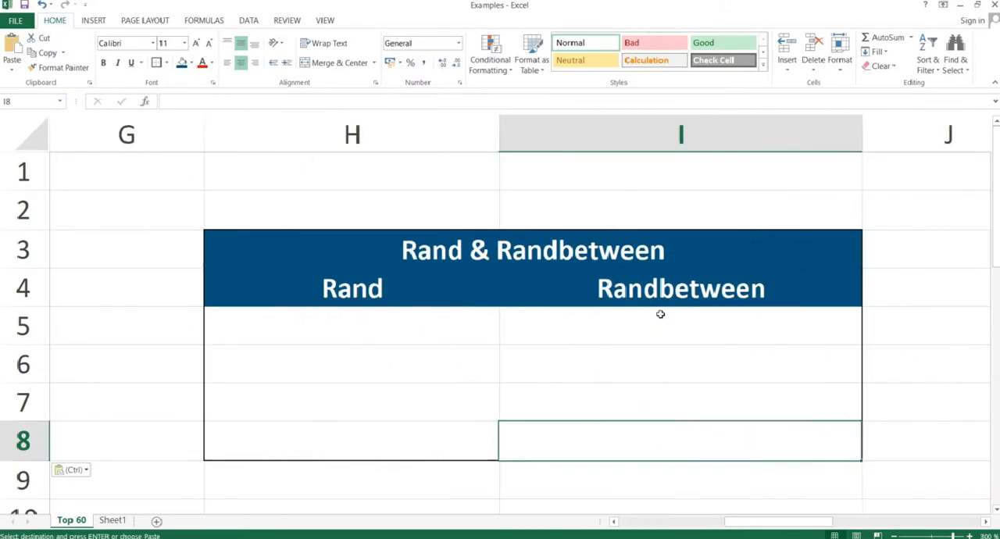
Enter the formula =RAND() in cell H5 of the Rand column.
{"action": "left_click", "coordinate": [364, 325]}
{"action": "type", "text": "rand"}
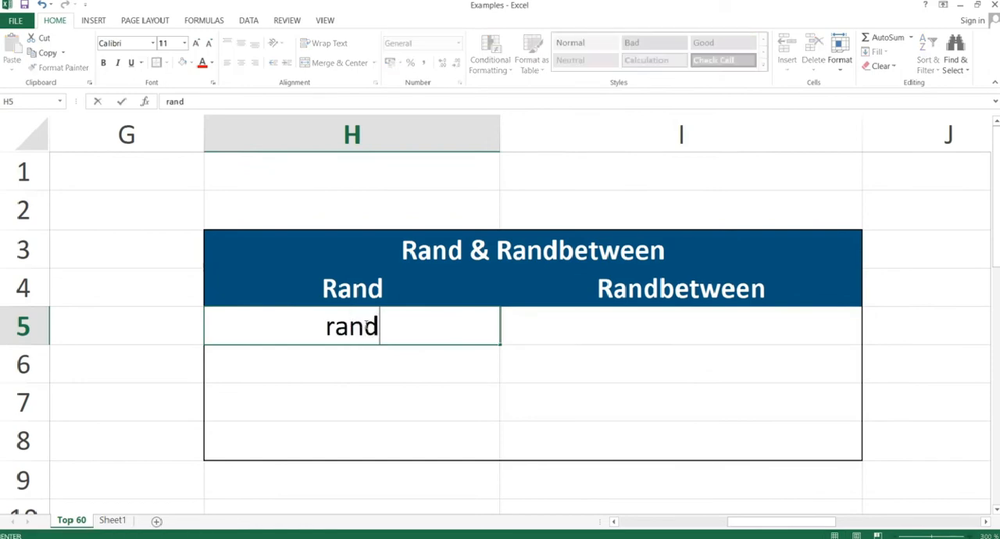
{"action": "key", "text": "BackSpace"}
{"action": "key", "text": "BackSpace"}
{"action": "key", "text": "BackSpace"}
{"action": "key", "text": "BackSpace"}
{"action": "type", "text": "=rand()"}
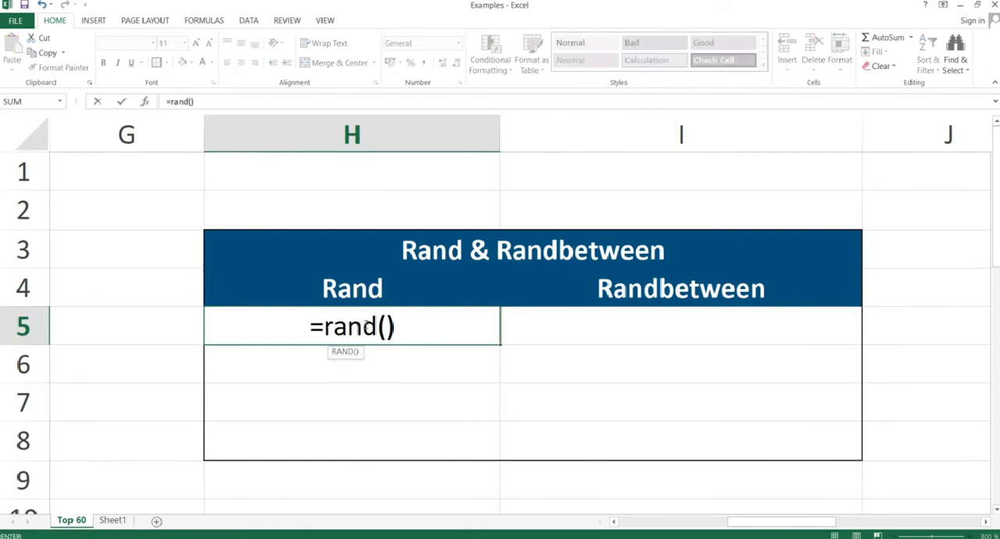
{"action": "key", "text": "Return"}
Copy the RAND formula from H5 down through H8 with Paste Special, and check the copy in H6.
{"action": "left_click", "coordinate": [364, 326]}
{"action": "key", "text": "ctrl+c"}
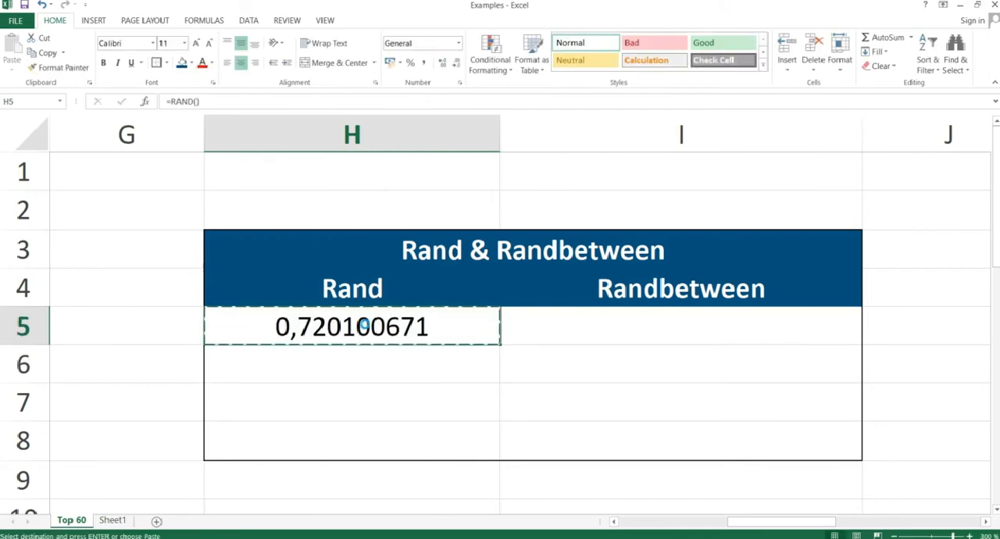
{"action": "key", "text": "shift+Down"}
{"action": "key", "text": "shift+Down"}
{"action": "key", "text": "shift+Down"}
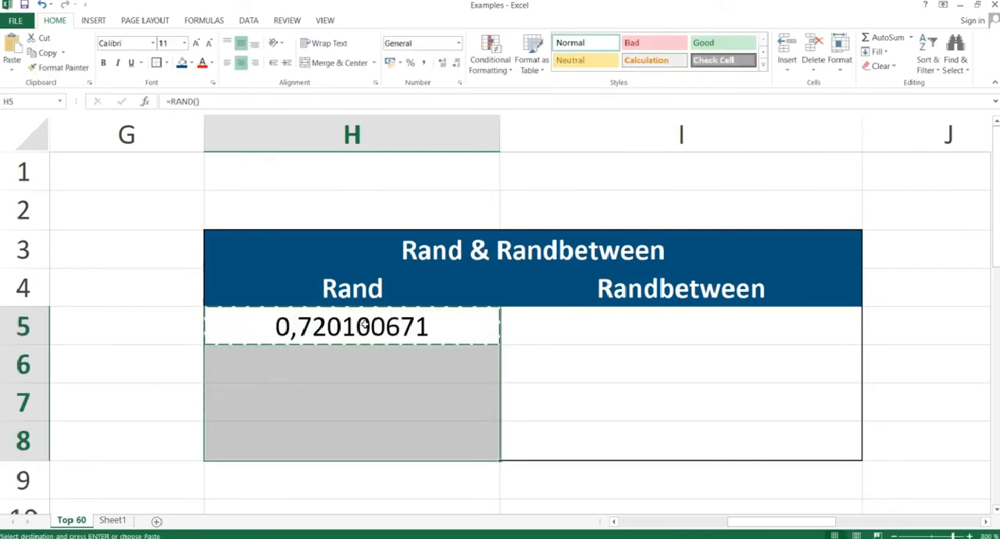
{"action": "key", "text": "ctrl+alt+v"}
{"action": "key", "text": "Return"}
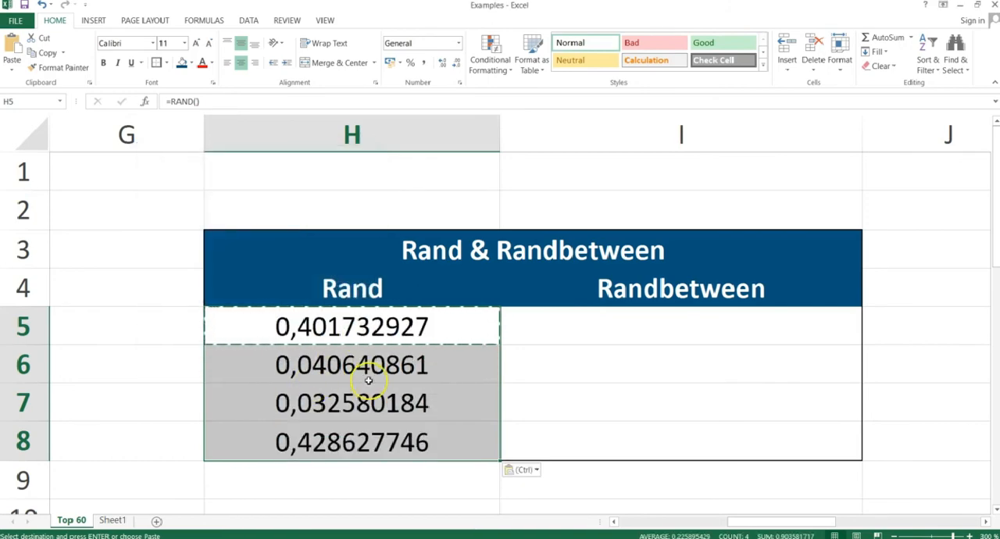
{"action": "left_click", "coordinate": [346, 369]}
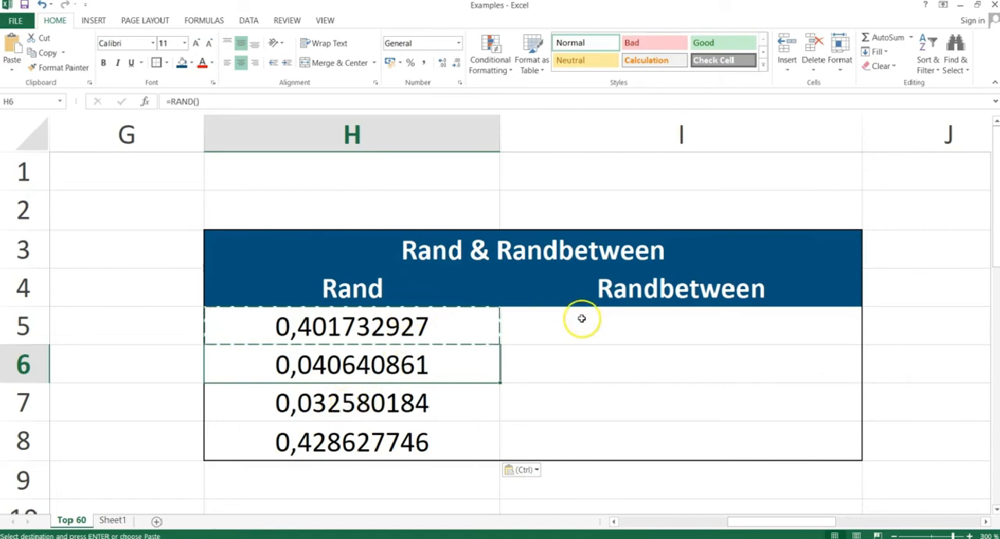
Try to enter the formula =RANDBETWEEN(1,10) in cell I5, with a comma between the arguments.
{"action": "left_click", "coordinate": [618, 329]}
{"action": "key", "text": "Escape"}
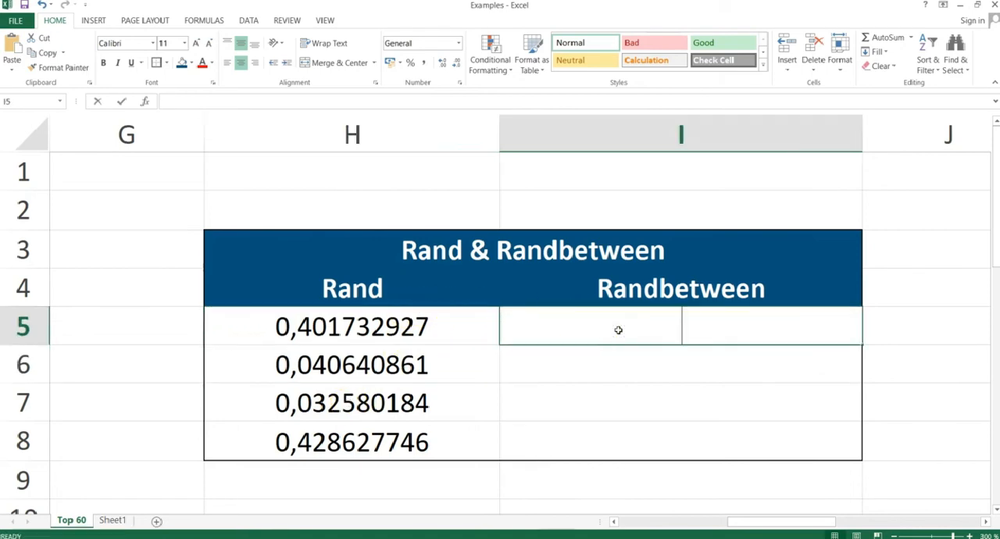
{"action": "type", "text": "=randbetwee"}
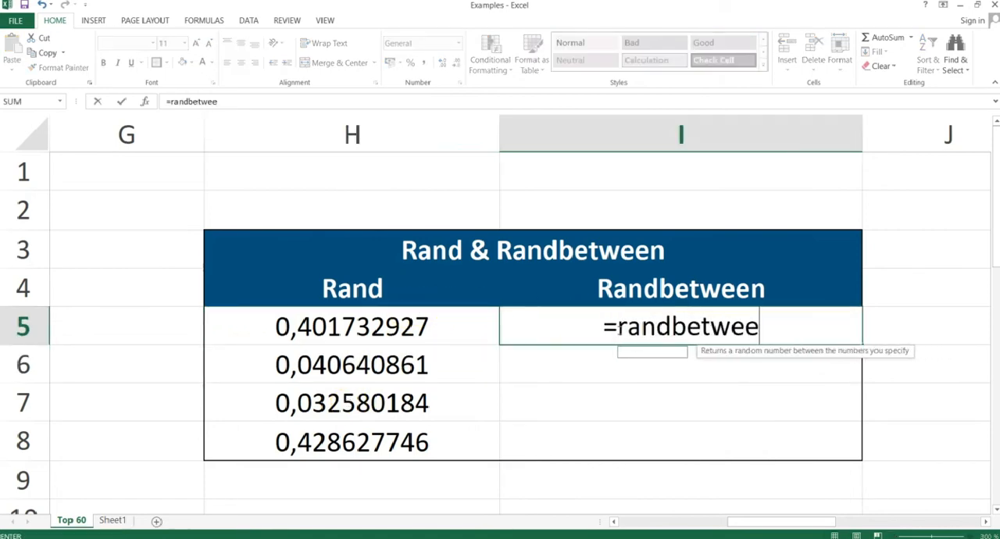
{"action": "type", "text": "n("}
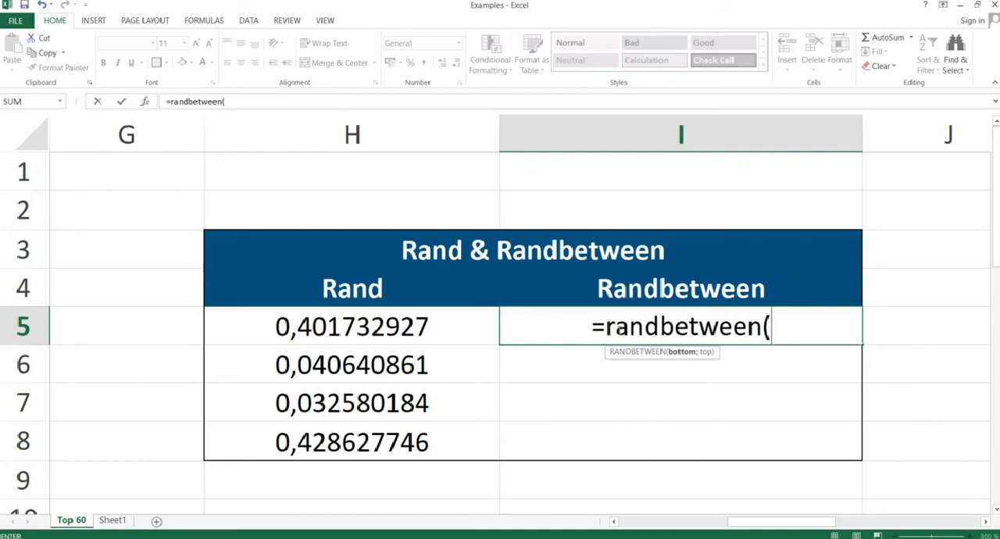
{"action": "type", "text": "1,10"}
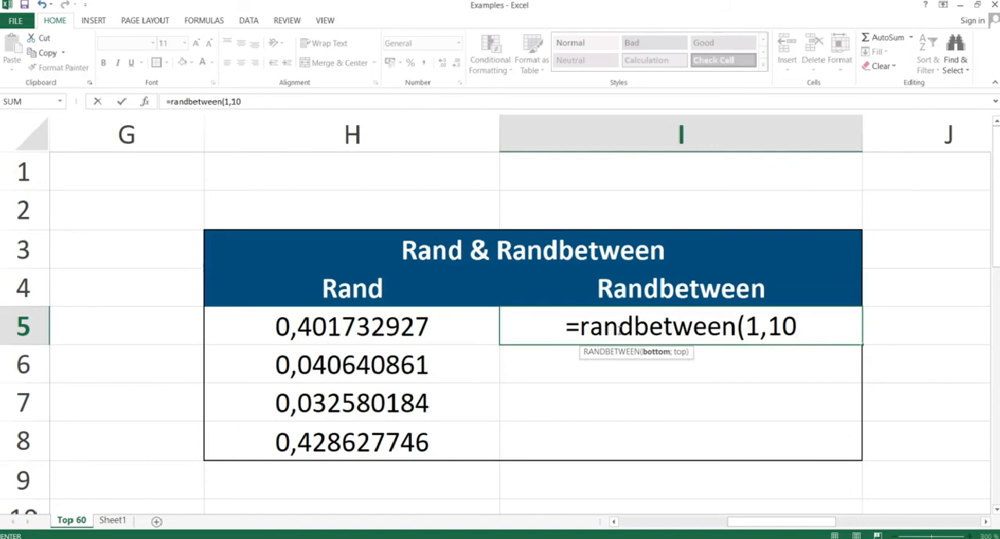
{"action": "type", "text": ")"}
{"action": "key", "text": "Return"}
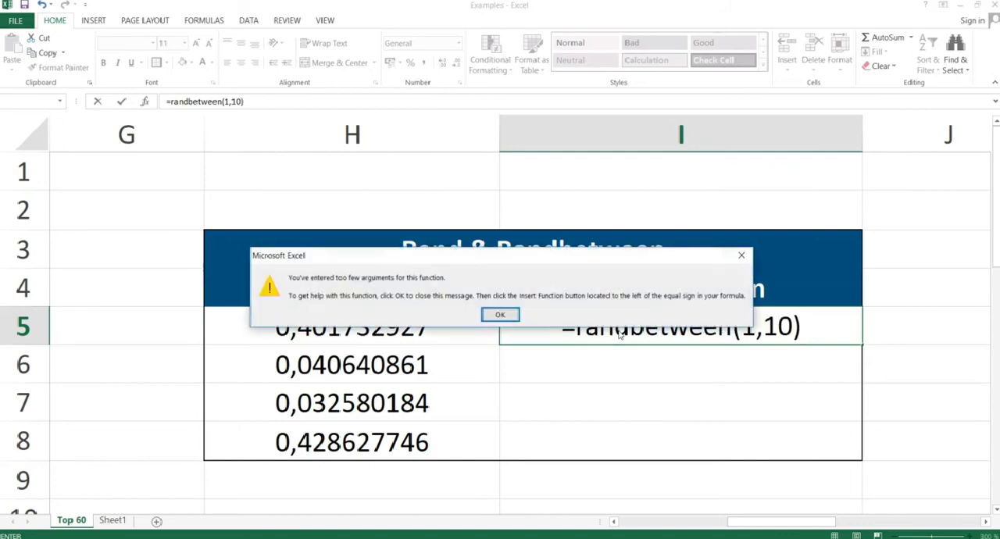
Correct the formula in I5 to =RANDBETWEEN(1;10) by replacing the comma with a semicolon.
{"action": "key", "text": "Return"}
{"action": "key", "text": "Left"}
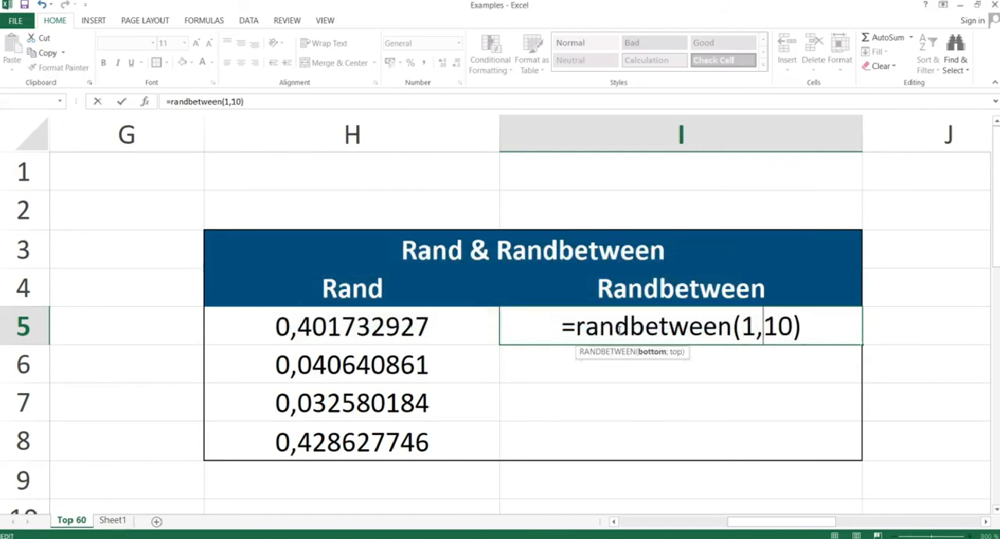
{"action": "key", "text": "BackSpace"}
{"action": "type", "text": ";"}
{"action": "key", "text": "Return"}
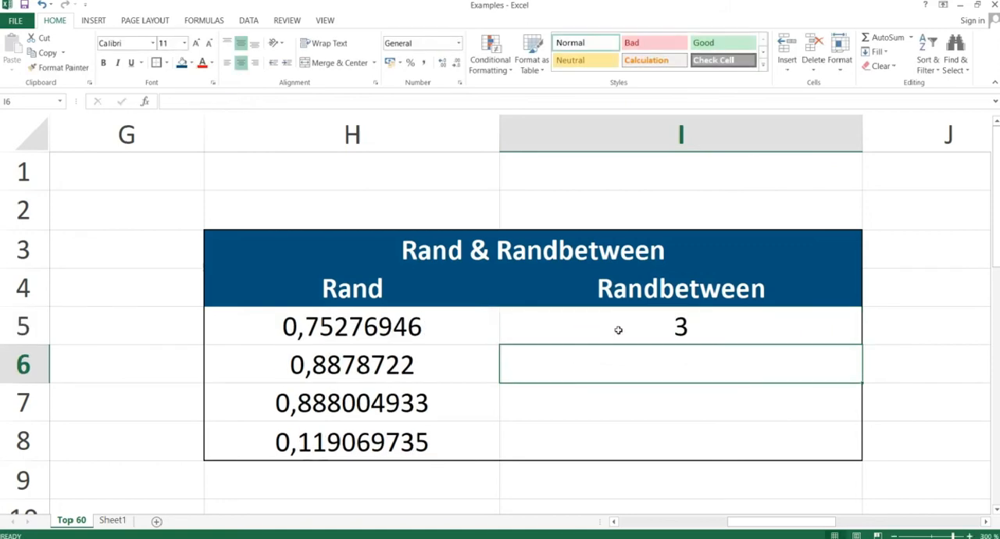
Copy the RANDBETWEEN formula from I5 down through I8, pasting formulas only.
{"action": "key", "text": "Up"}
{"action": "key", "text": "ctrl+c"}
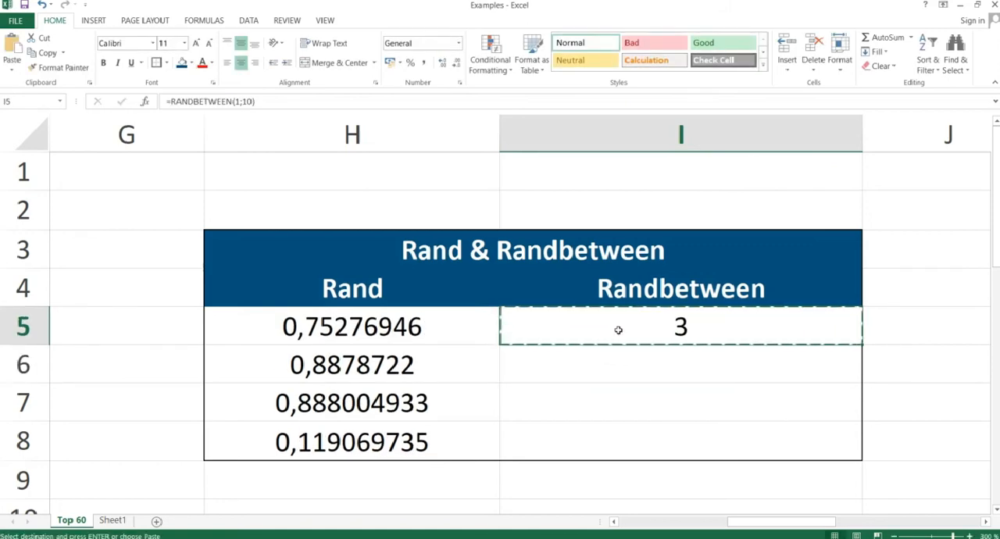
{"action": "key", "text": "shift+Down"}
{"action": "key", "text": "shift+Down"}
{"action": "key", "text": "shift+Down"}
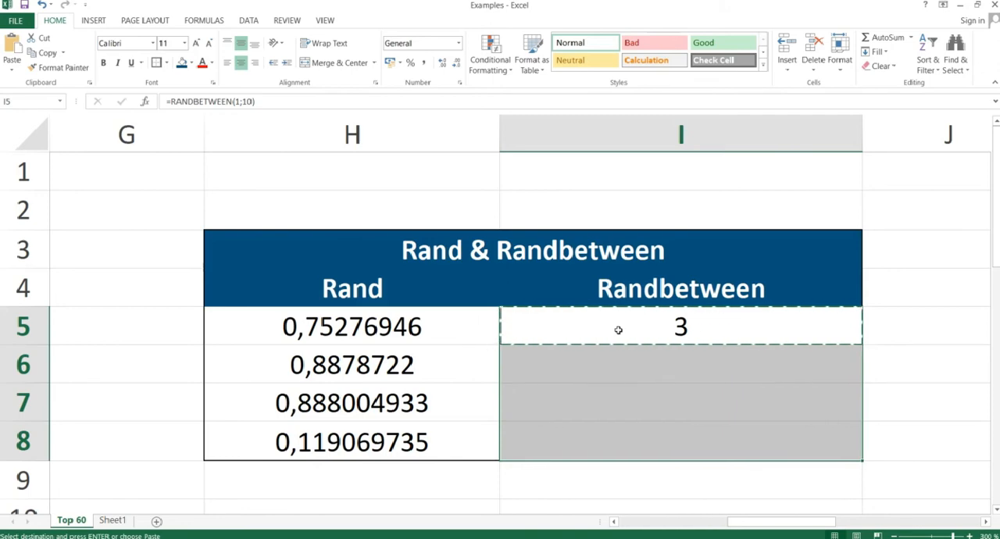
{"action": "key", "text": "ctrl+alt+v"}
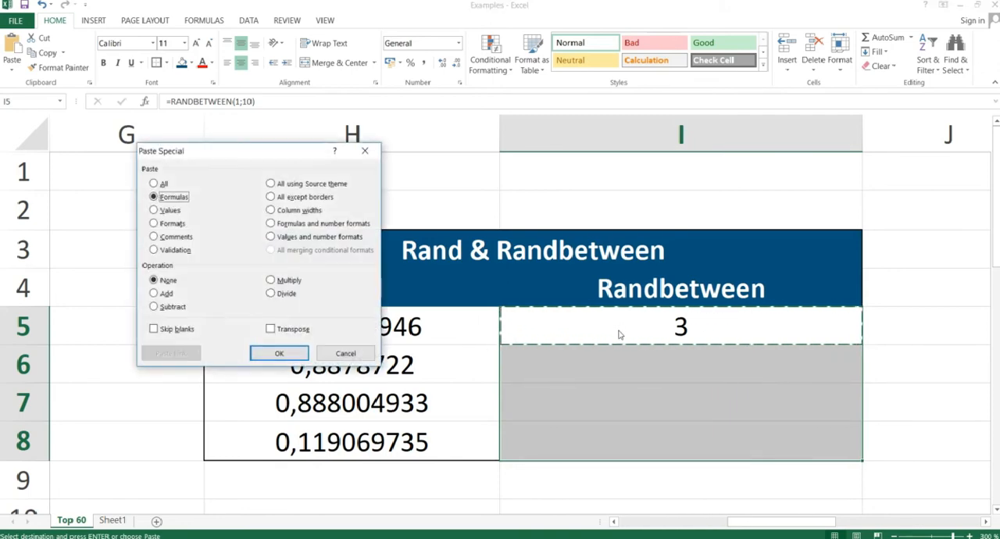
{"action": "key", "text": "Return"}
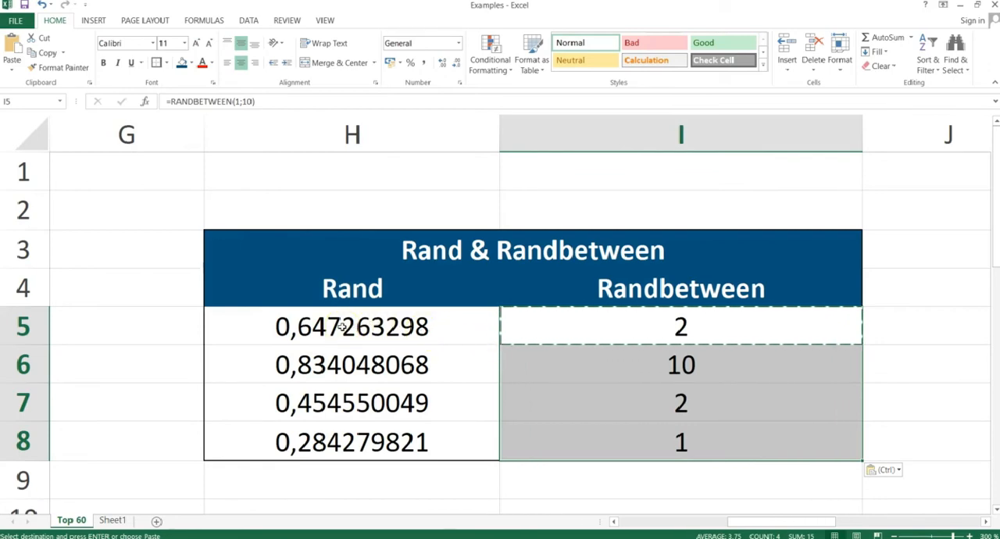
{"action": "left_click", "coordinate": [537, 379]}
Show the Int & Trunc slide in the slide show, and return to Excel at cell L5 of the Int & Trunc table.
{"action": "key", "text": "alt+Tab"}
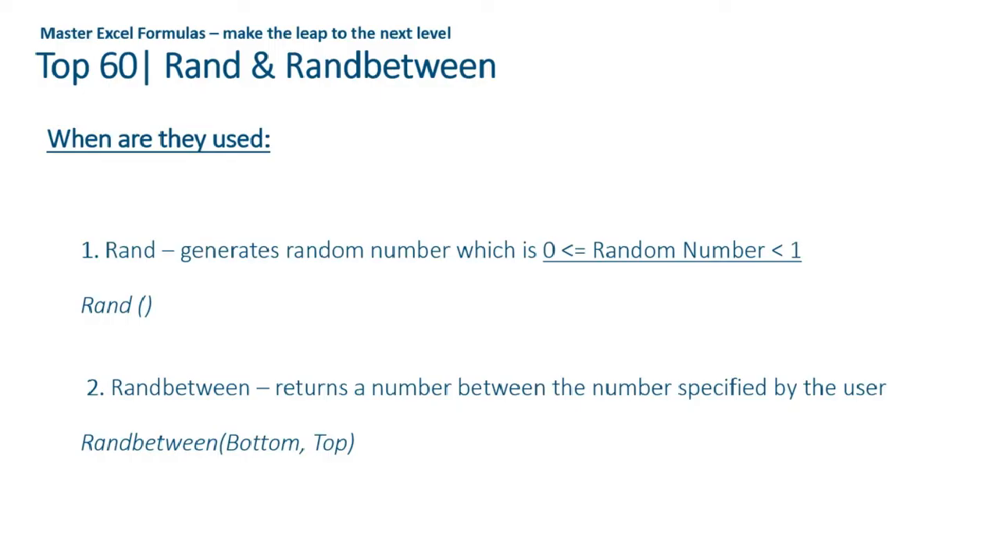
{"action": "key", "text": "Right"}
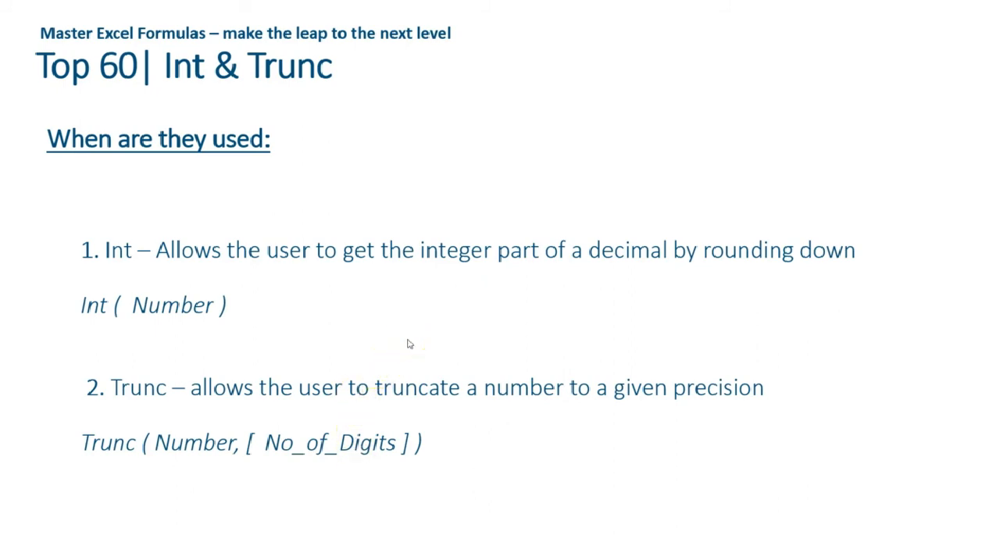
{"action": "key", "text": "alt+Tab"}
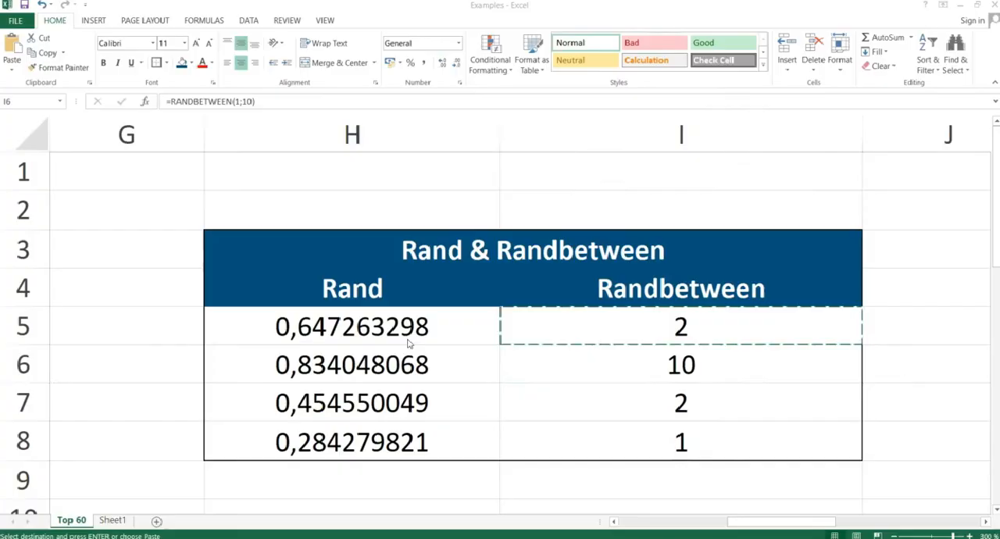
{"action": "key", "text": "ctrl+v"}
{"action": "key", "text": "Right"}
{"action": "key", "text": "Right"}
{"action": "key", "text": "Right"}
{"action": "key", "text": "Right"}
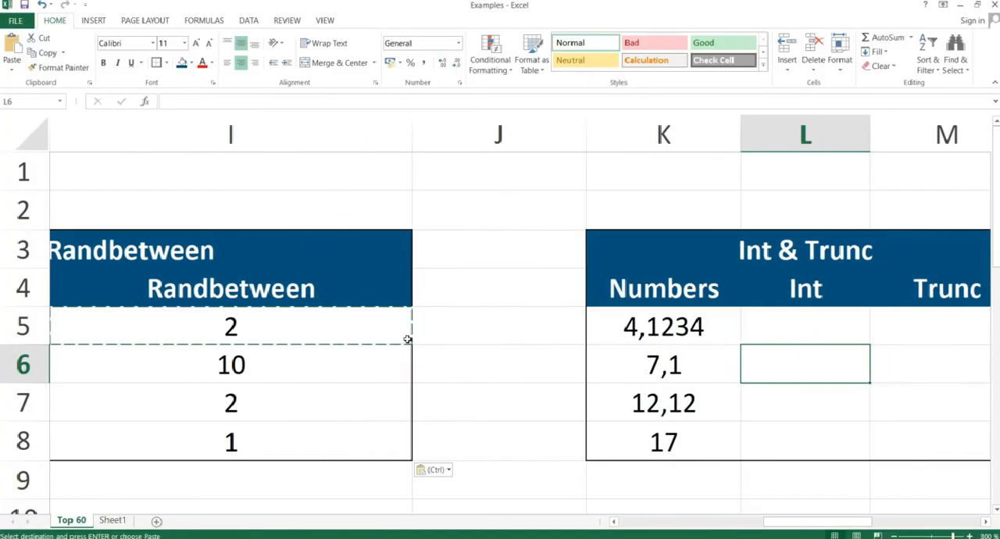
{"action": "key", "text": "Left"}
{"action": "key", "text": "Up"}
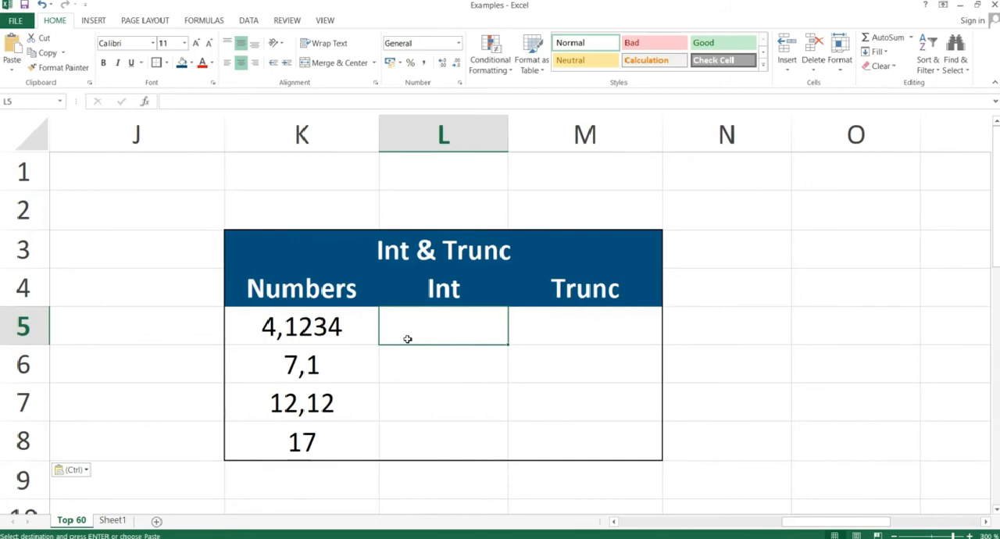
Enter the formula =INT(K5) in cell L5 of the Int column.
{"action": "type", "text": "=in"}
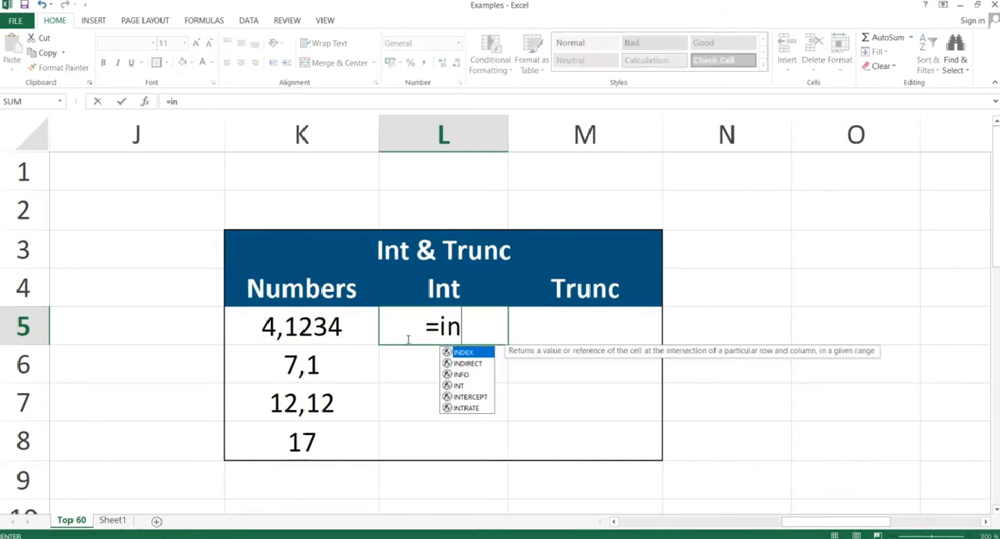
{"action": "type", "text": "t("}
{"action": "key", "text": "Left"}
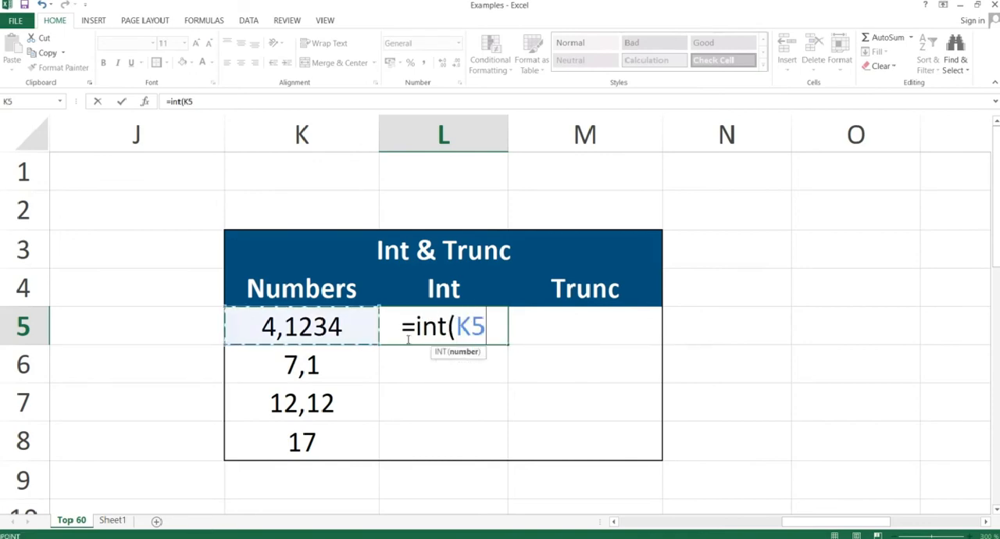
{"action": "key", "text": "shift+Down"}
{"action": "key", "text": "shift+Up"}
{"action": "type", "text": ")"}
{"action": "key", "text": "ctrl+Return"}
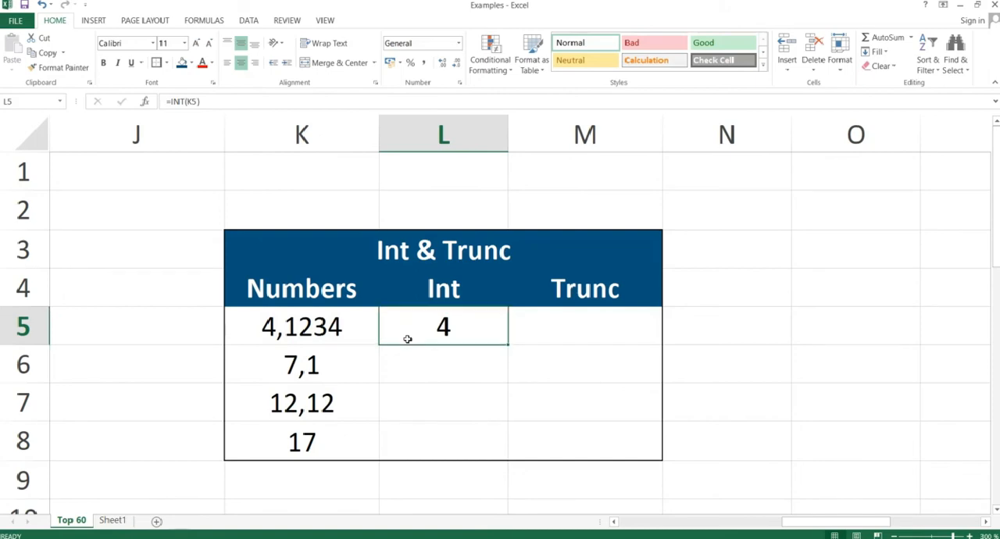
Copy the INT formula from L5 down through L8, pasting formulas only.
{"action": "key", "text": "ctrl+c"}
{"action": "key", "text": "shift+Down"}
{"action": "key", "text": "shift+Down"}
{"action": "key", "text": "shift+Down"}
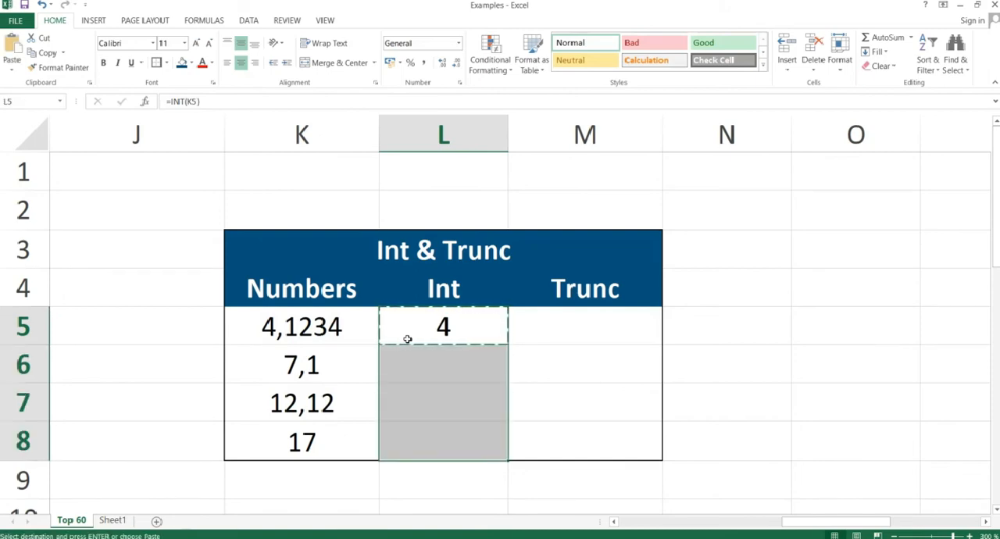
{"action": "key", "text": "alt+e"}
{"action": "key", "text": "s"}
{"action": "key", "text": "f"}
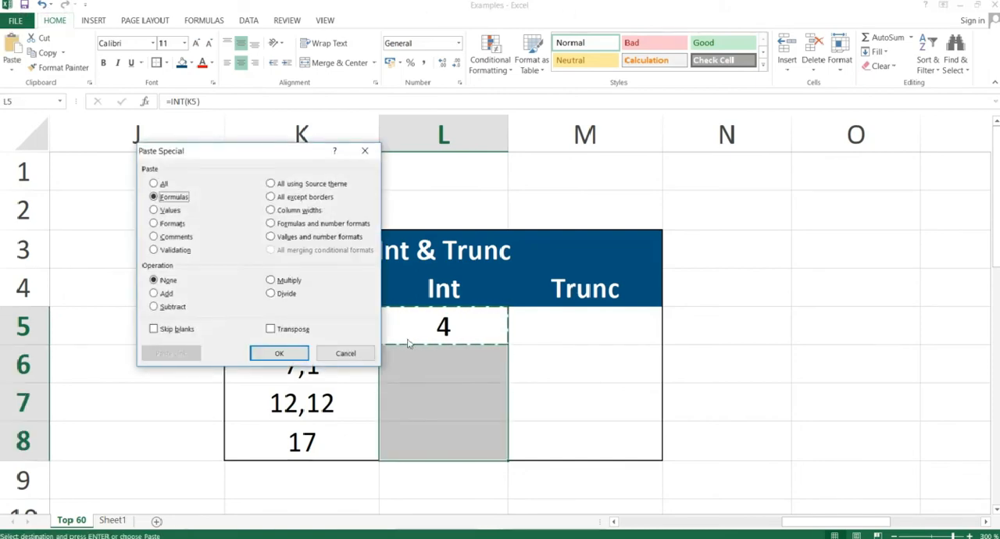
{"action": "key", "text": "Return"}
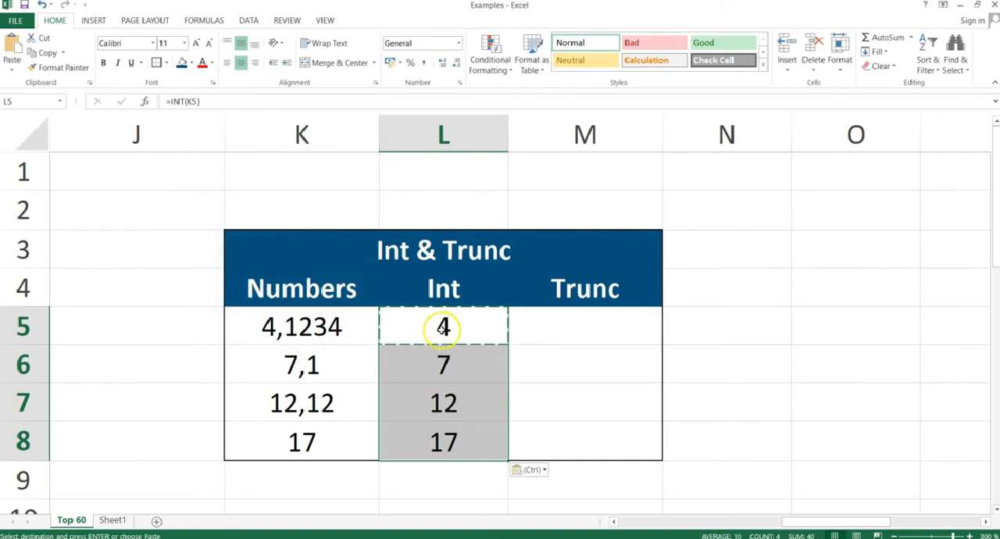
Enter the formula =TRUNC(K5) in cell M5 of the Trunc column.
{"action": "left_click", "coordinate": [591, 338]}
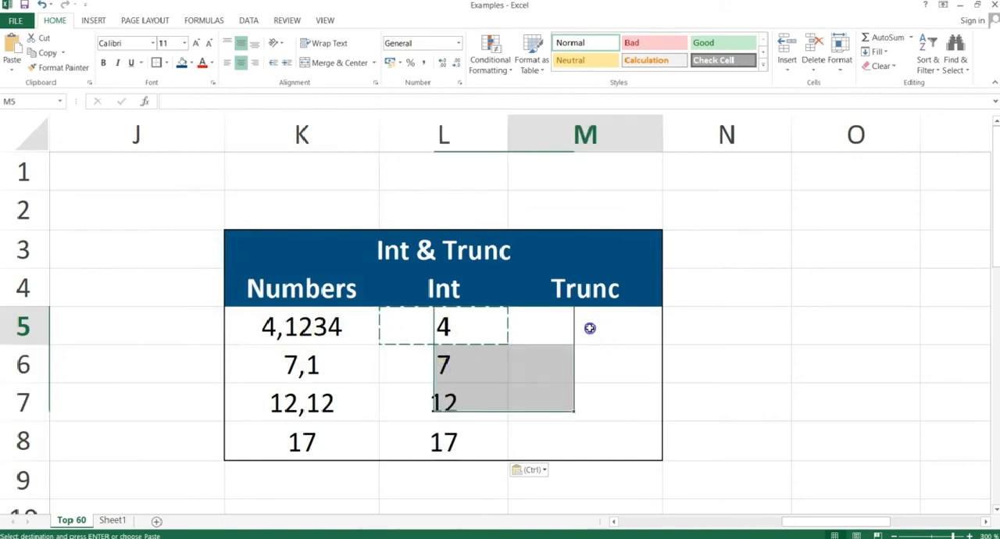
{"action": "type", "text": "=trunc("}
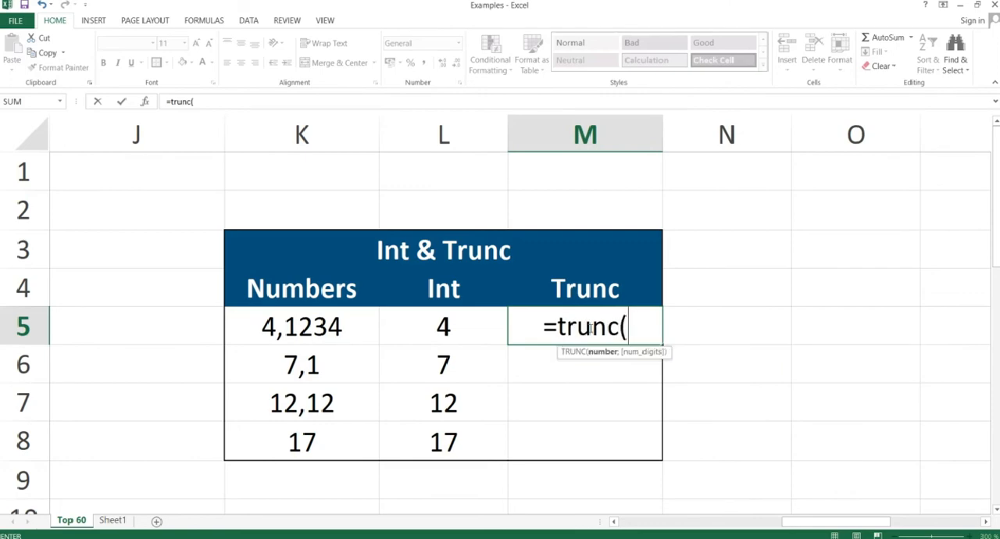
{"action": "key", "text": "Left"}
{"action": "key", "text": "Left"}
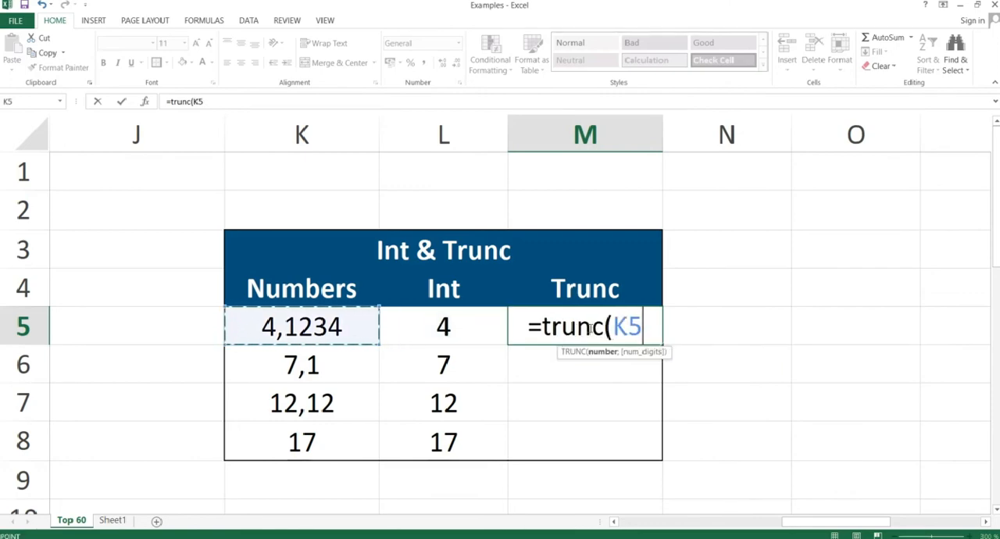
{"action": "type", "text": ")"}
{"action": "key", "text": "Return"}
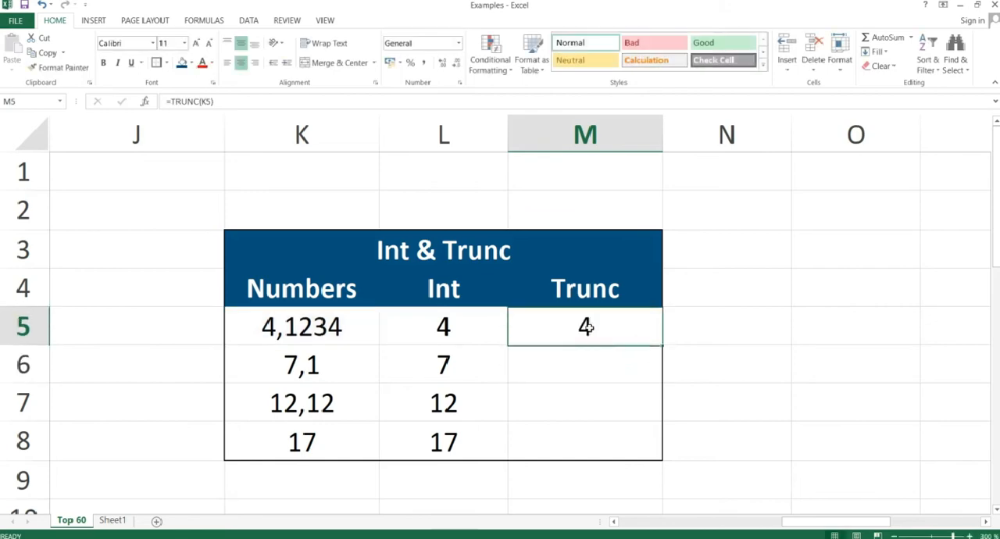
Copy the TRUNC formula from M5 down through M8, pasting formulas only.
{"action": "key", "text": "ctrl+c"}
{"action": "key", "text": "shift+Down"}
{"action": "key", "text": "shift+Down"}
{"action": "key", "text": "shift+Down"}
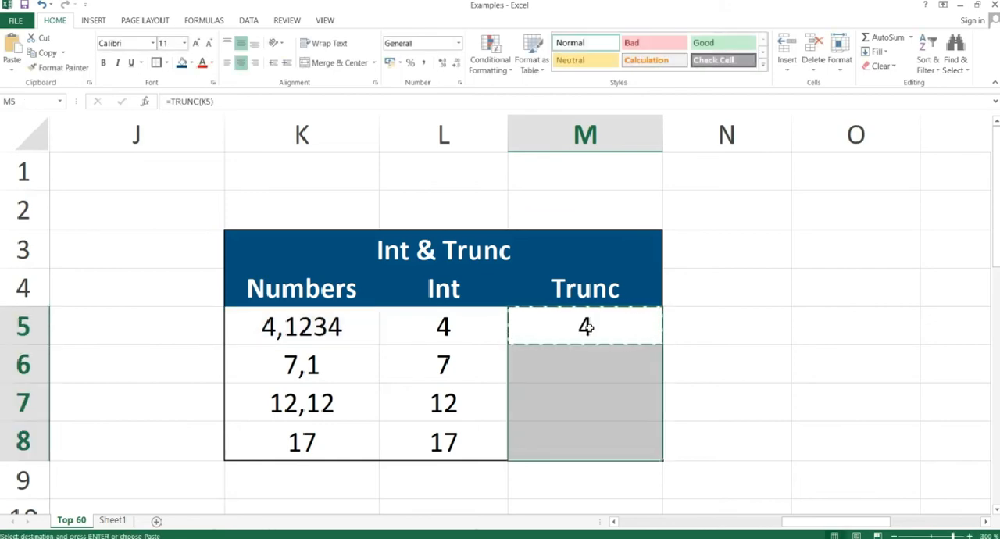
{"action": "key", "text": "alt+h"}
{"action": "key", "text": "v"}
{"action": "key", "text": "s"}
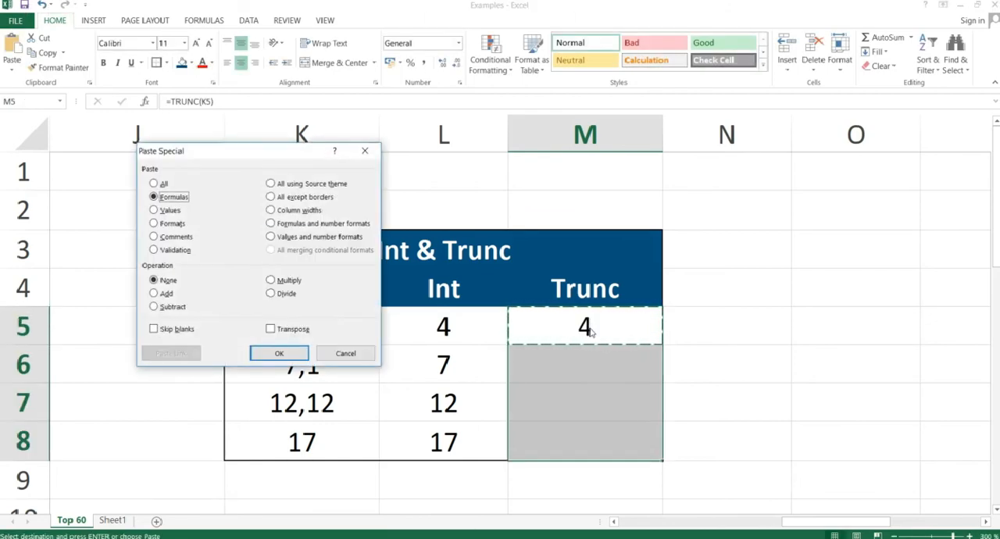
{"action": "key", "text": "Return"}
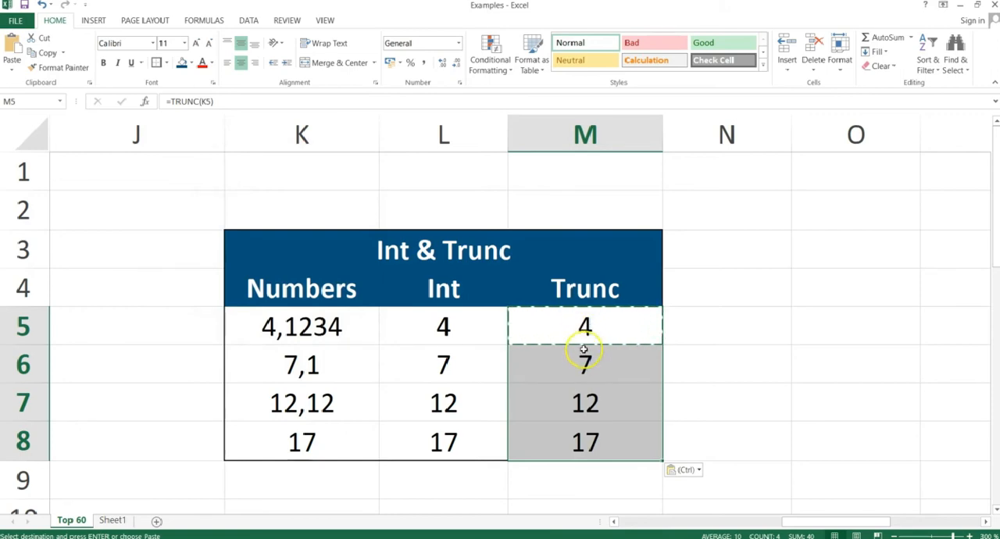
Change the formula in cell M5 to =TRUNC(K5;1) so that it keeps one decimal digit.
{"action": "left_click", "coordinate": [585, 326]}
{"action": "double_click", "coordinate": [586, 327]}
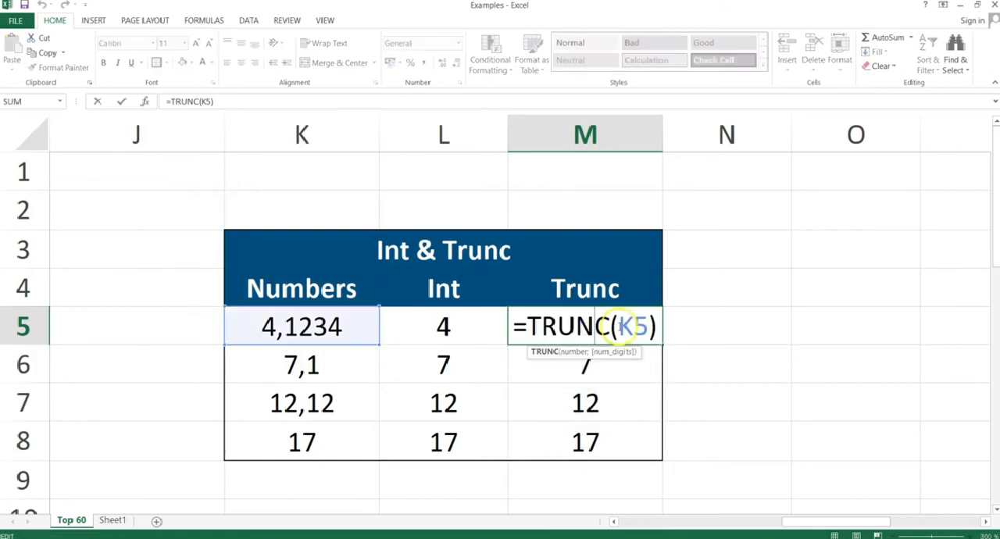
{"action": "left_click", "coordinate": [646, 327]}
{"action": "type", "text": ",1"}
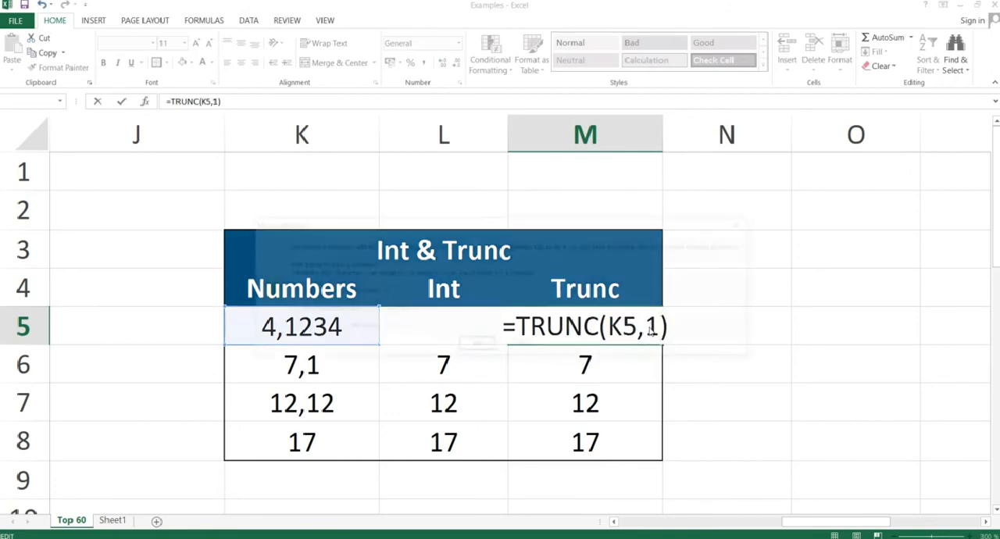
{"action": "key", "text": "Return"}
{"action": "key", "text": "Return"}
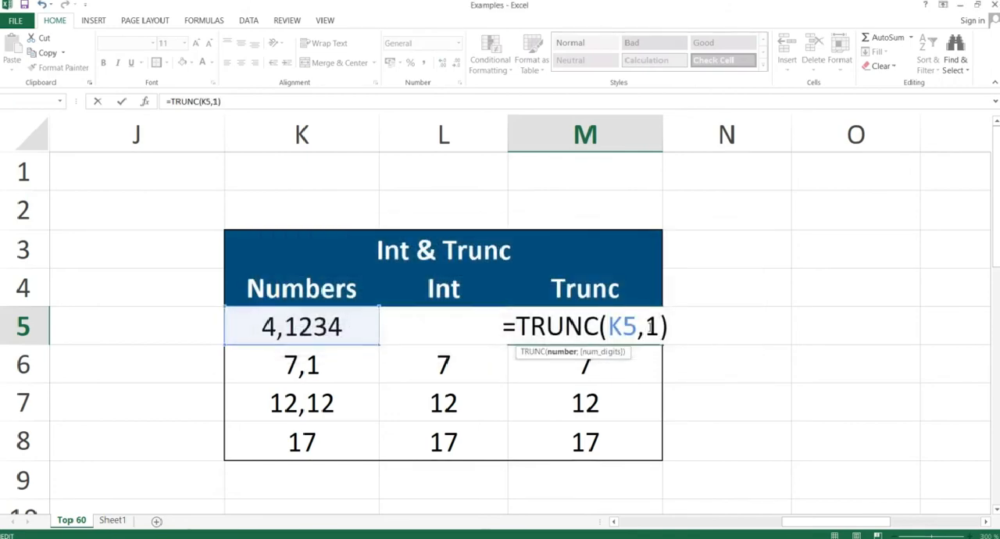
{"action": "key", "text": "BackSpace"}
{"action": "type", "text": ";"}
{"action": "key", "text": "Return"}
{"action": "left_click", "coordinate": [648, 326]}
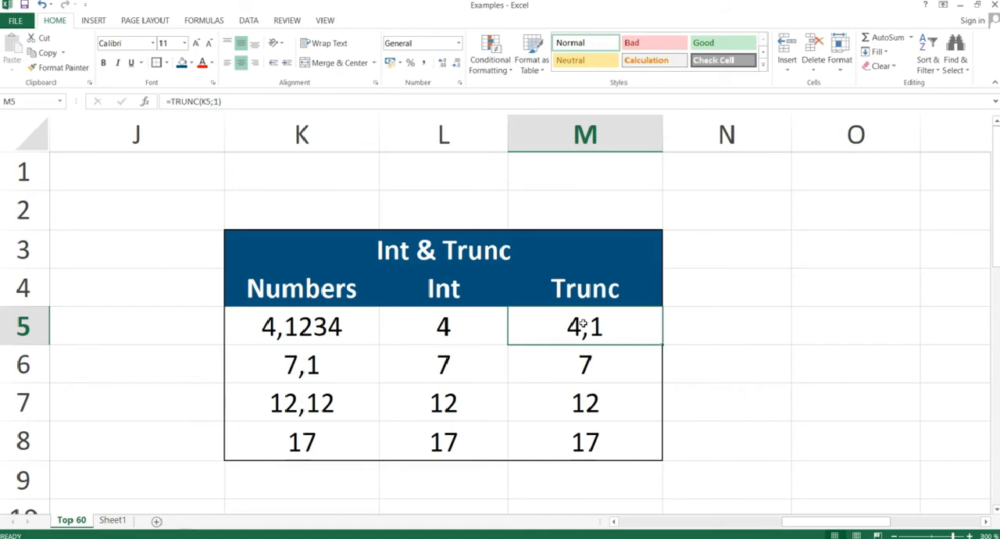
{"action": "key", "text": "Down"}
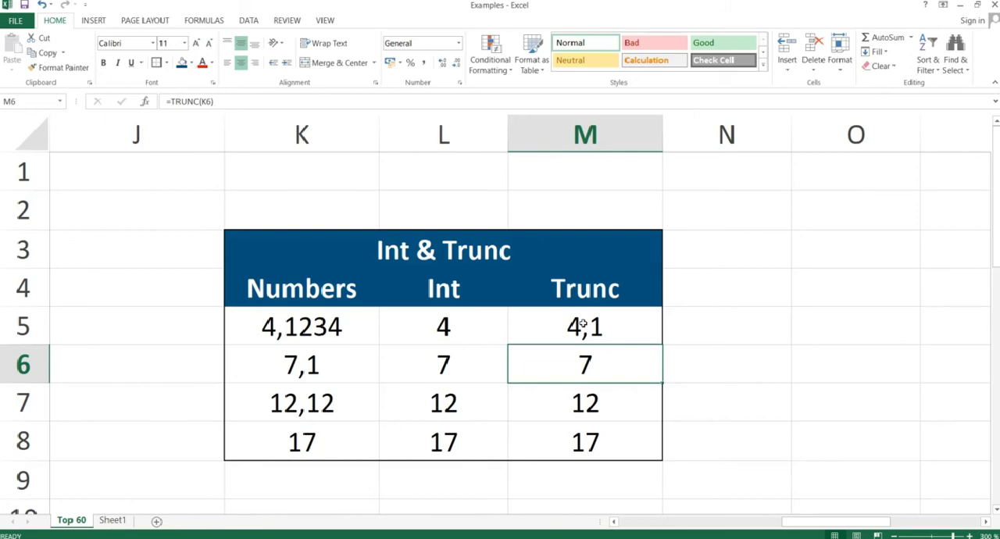
Show the Mod slide in the slide show, and return to Excel at cell D13 of the Mod table.
{"action": "key", "text": "alt+Tab"}
{"action": "key", "text": "Right"}
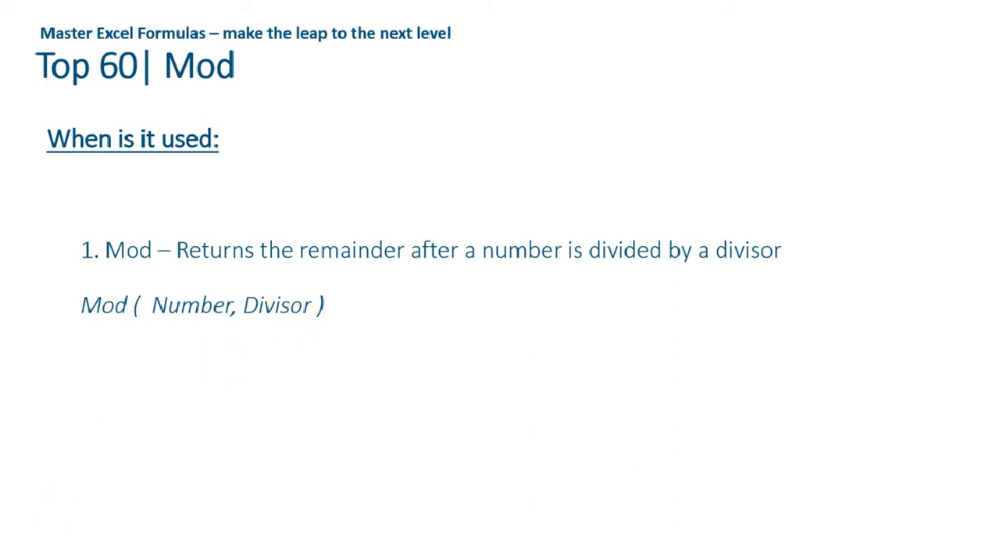
{"action": "key", "text": "alt+Tab"}
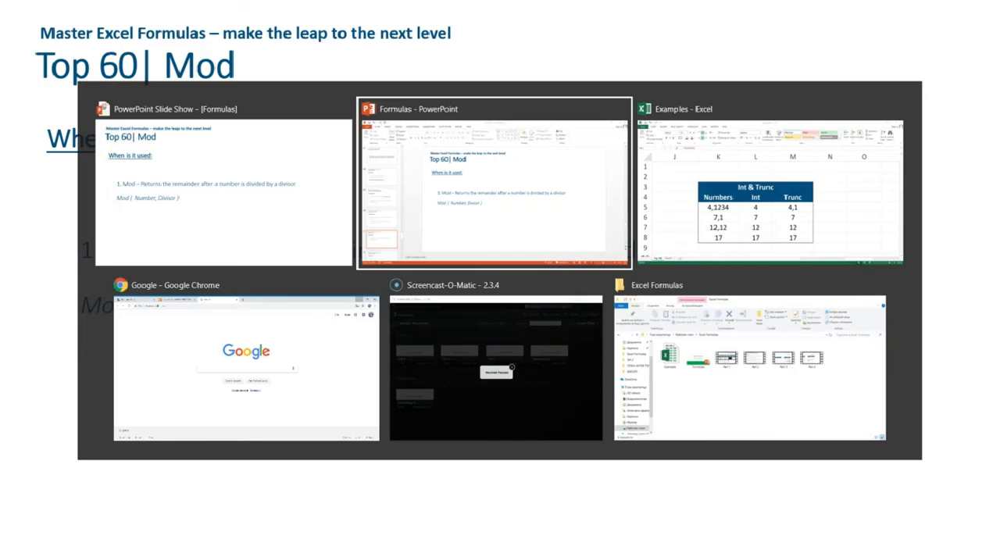
{"action": "key", "text": "alt+Tab"}
{"action": "key", "text": "Left"}
{"action": "key", "text": "Left"}
{"action": "key", "text": "Left"}
{"action": "key", "text": "Left"}
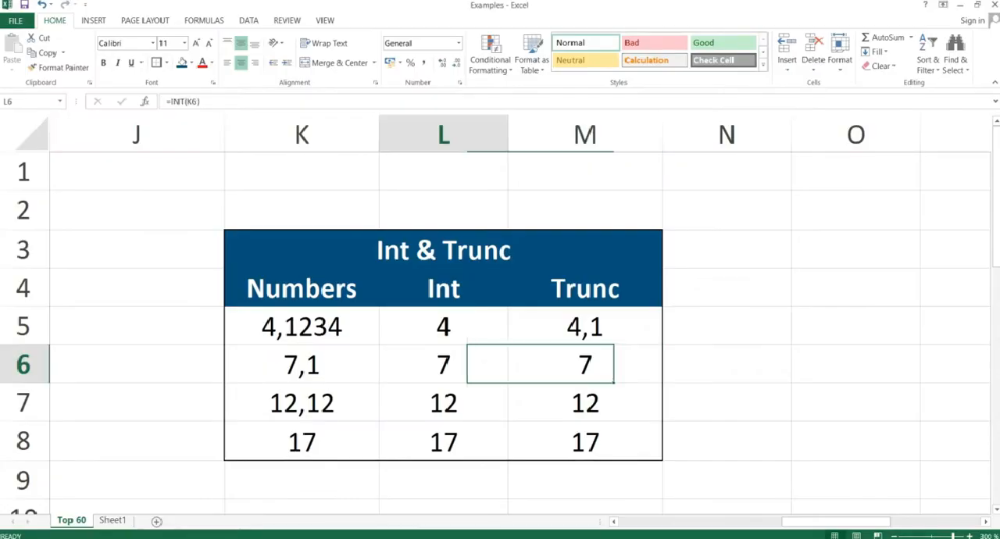
{"action": "key", "text": "Right"}
{"action": "key", "text": "Right"}
{"action": "key", "text": "Right"}
{"action": "key", "text": "Right"}
{"action": "key", "text": "Right"}
{"action": "key", "text": "Right"}
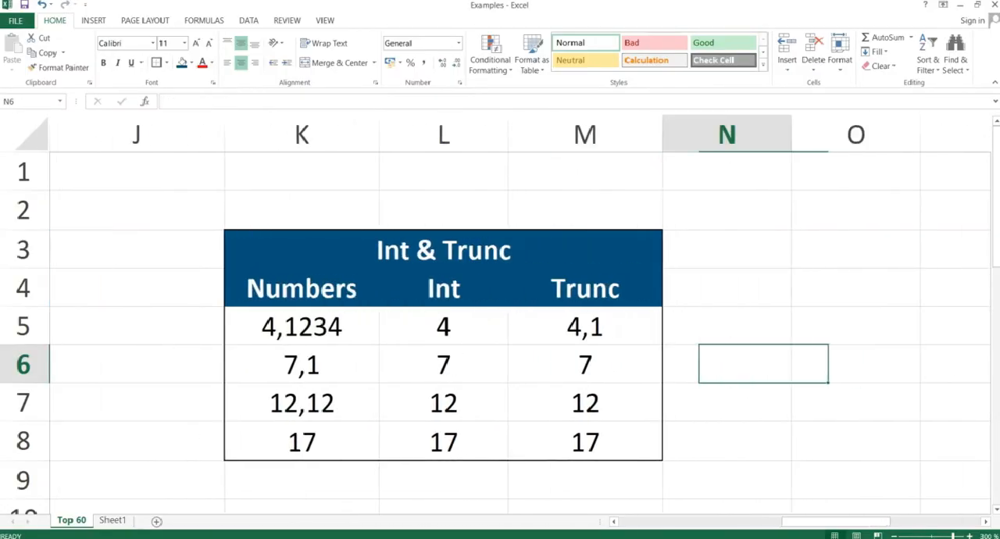
{"action": "key", "text": "Left"}
{"action": "key", "text": "Left"}
{"action": "key", "text": "Left"}
{"action": "key", "text": "Left"}
{"action": "key", "text": "Left"}
{"action": "key", "text": "Left"}
{"action": "key", "text": "Left"}
{"action": "key", "text": "Left"}
{"action": "key", "text": "Left"}
{"action": "key", "text": "Left"}
{"action": "key", "text": "Left"}
{"action": "key", "text": "Left"}
{"action": "key", "text": "Left"}
{"action": "key", "text": "Left"}
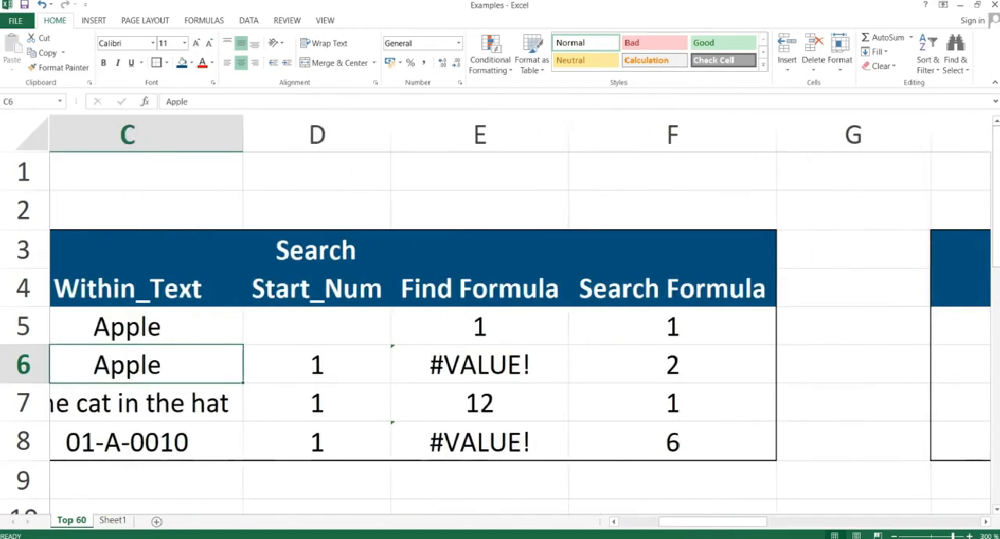
{"action": "key", "text": "Left"}
{"action": "key", "text": "Down"}
{"action": "key", "text": "Down"}
{"action": "key", "text": "Down"}
{"action": "key", "text": "Down"}
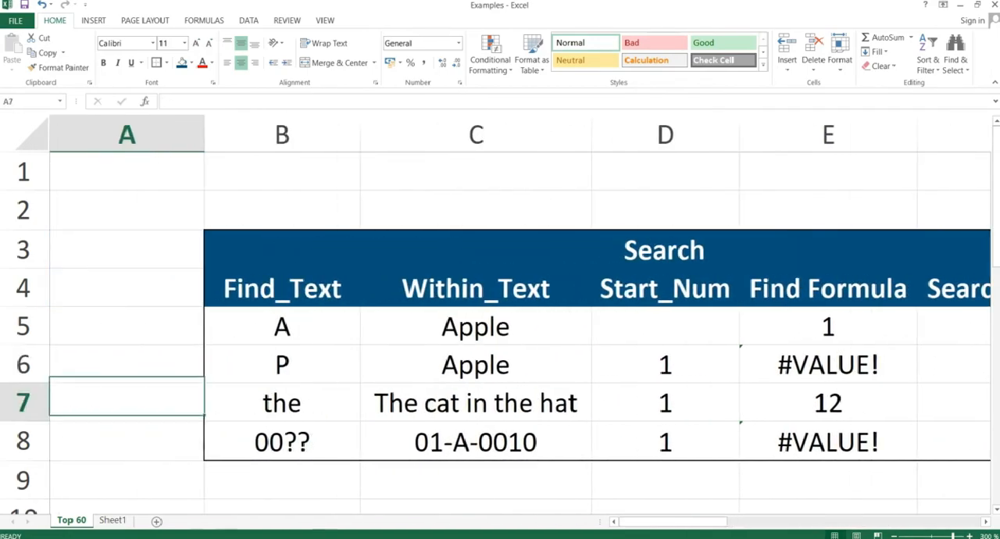
{"action": "key", "text": "Down"}
{"action": "key", "text": "Down"}
{"action": "key", "text": "Down"}
{"action": "key", "text": "Down"}
{"action": "key", "text": "Right"}
{"action": "key", "text": "Right"}
{"action": "key", "text": "Right"}
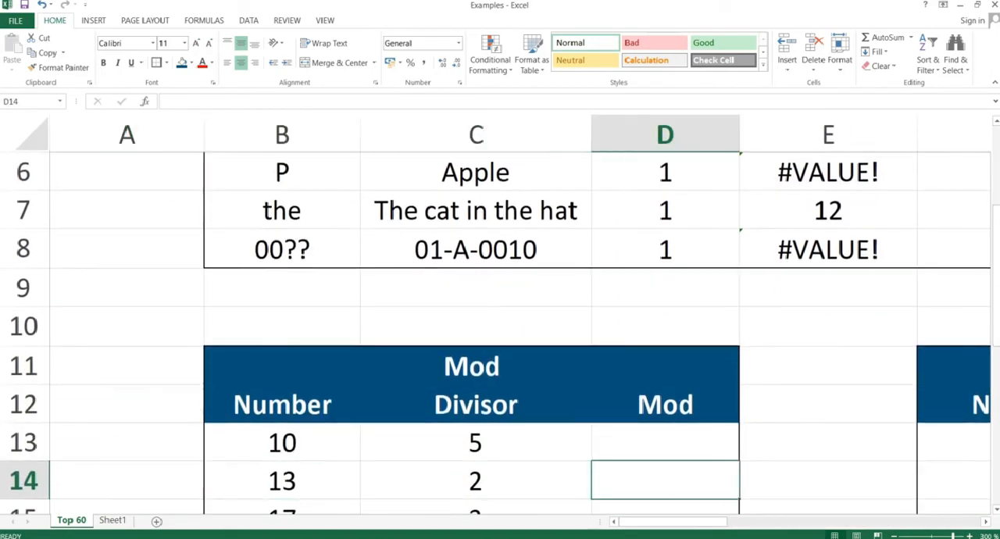
{"action": "key", "text": "Down"}
{"action": "key", "text": "Down"}
{"action": "key", "text": "Down"}
{"action": "key", "text": "Down"}
{"action": "key", "text": "Up"}
{"action": "key", "text": "Up"}
{"action": "key", "text": "Up"}
{"action": "key", "text": "Up"}
{"action": "key", "text": "Up"}
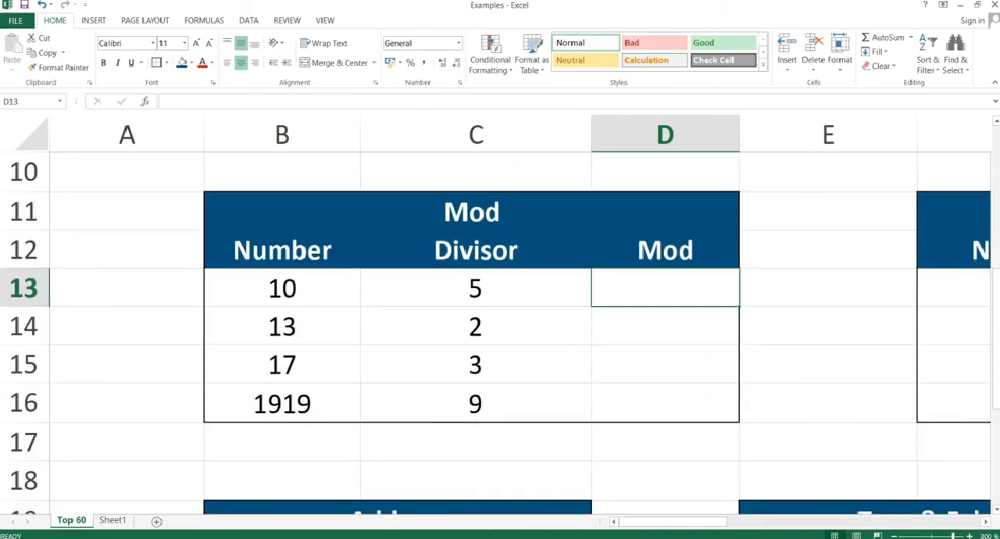
Enter the formula =MOD(B13;C13) in cell D13 of the Mod column.
{"action": "type", "text": "=mod"}
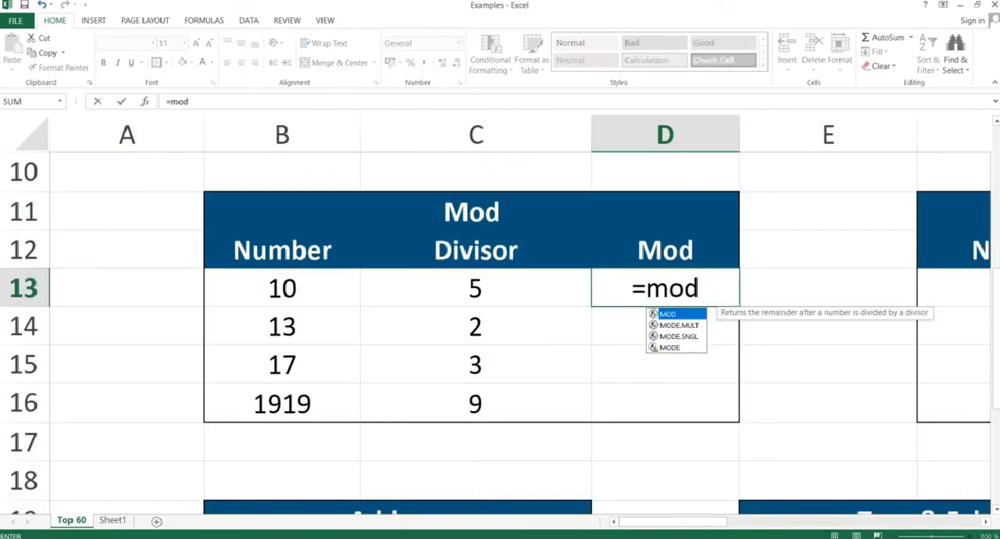
{"action": "type", "text": "("}
{"action": "key", "text": "Left"}
{"action": "key", "text": "Left"}
{"action": "key", "text": "Left"}
{"action": "key", "text": "Right"}
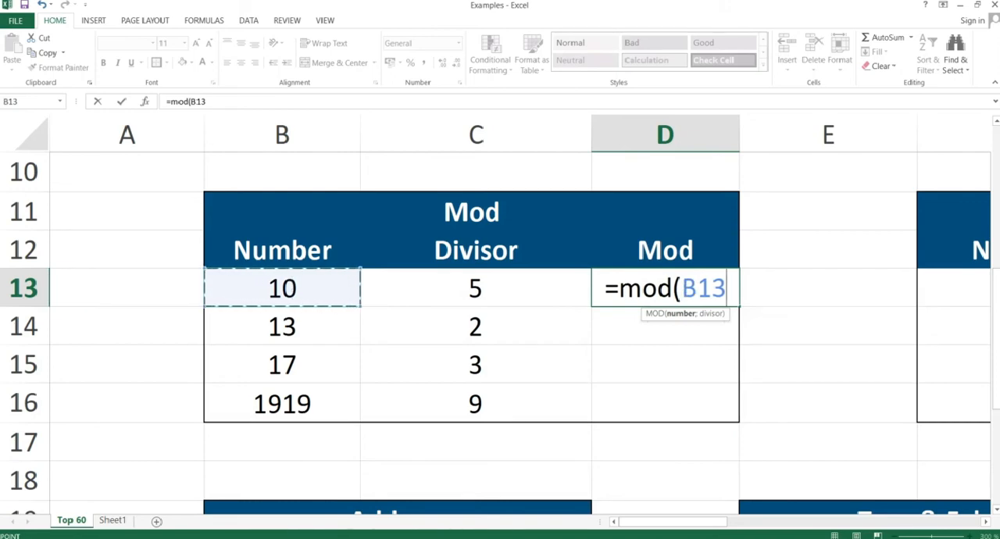
{"action": "type", "text": ";"}
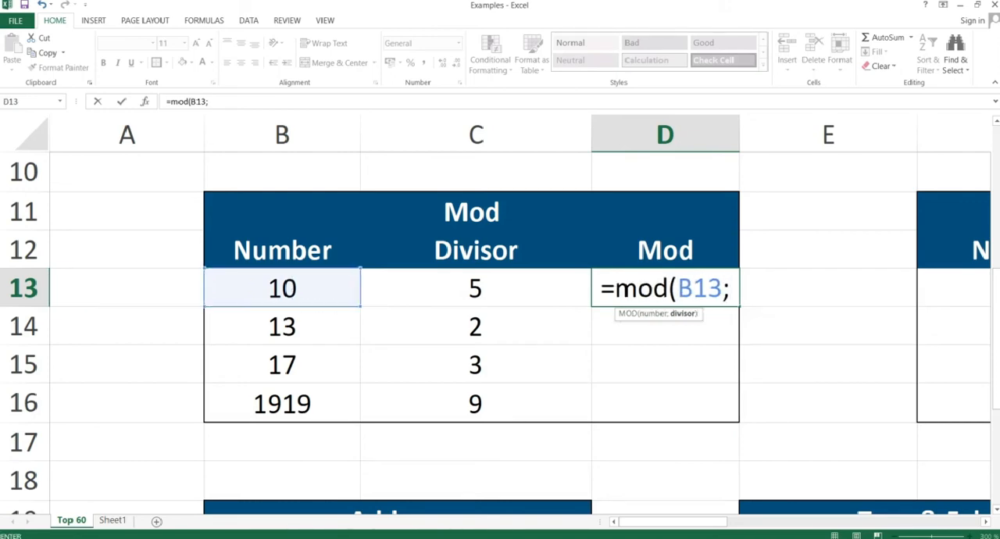
{"action": "key", "text": "Left"}
{"action": "key", "text": "Left"}
{"action": "key", "text": "Right"}
{"action": "type", "text": ")"}
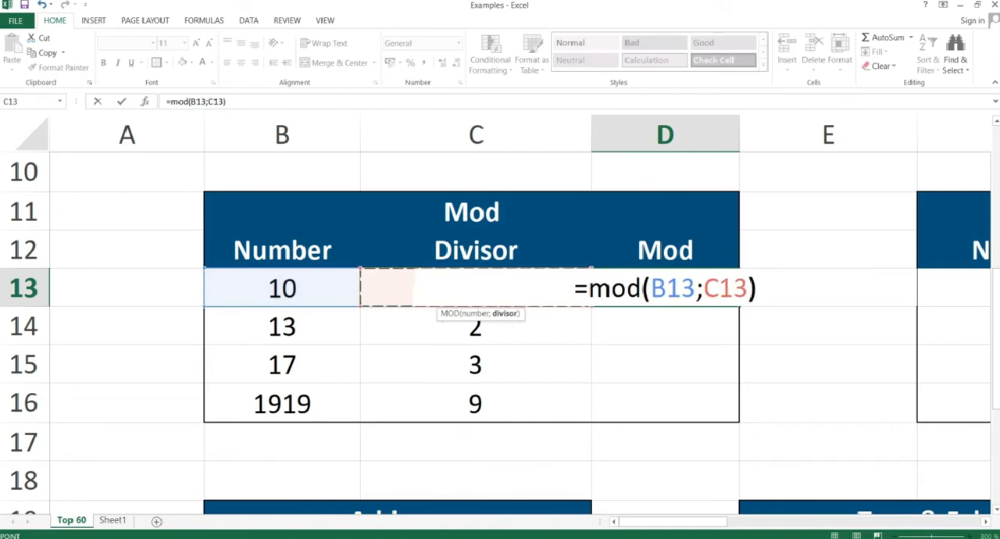
{"action": "key", "text": "Return"}
{"action": "key", "text": "Up"}
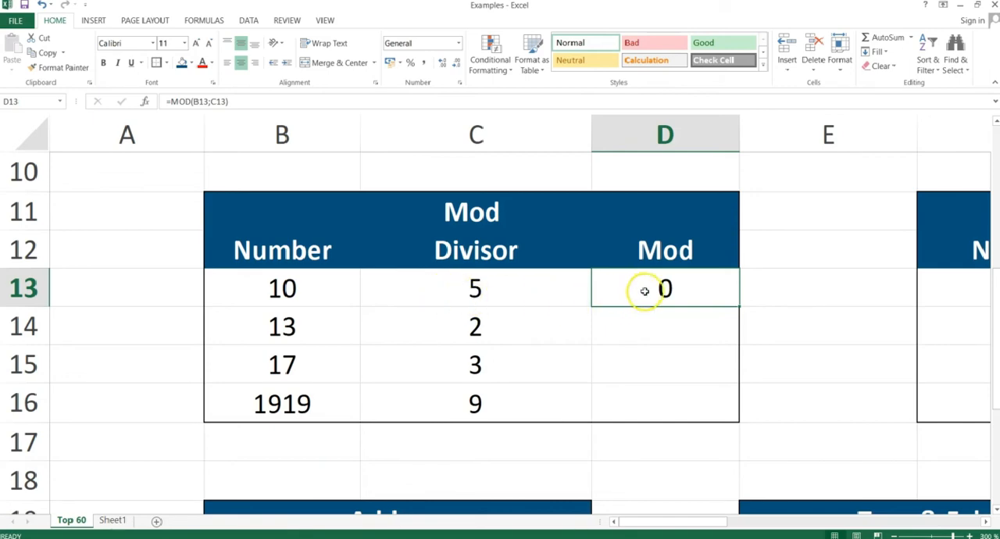
Copy the MOD formula from D13 into D14, pasting formulas only, and check the cell references in D14.
{"action": "key", "text": "ctrl+c"}
{"action": "key", "text": "shift+Down"}
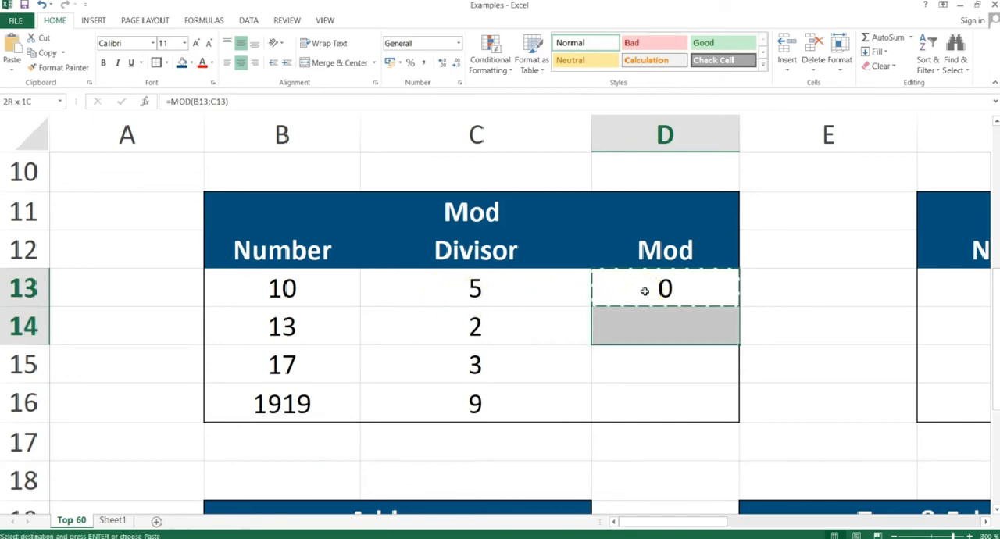
{"action": "key", "text": "alt+e"}
{"action": "key", "text": "s"}
{"action": "key", "text": "f"}
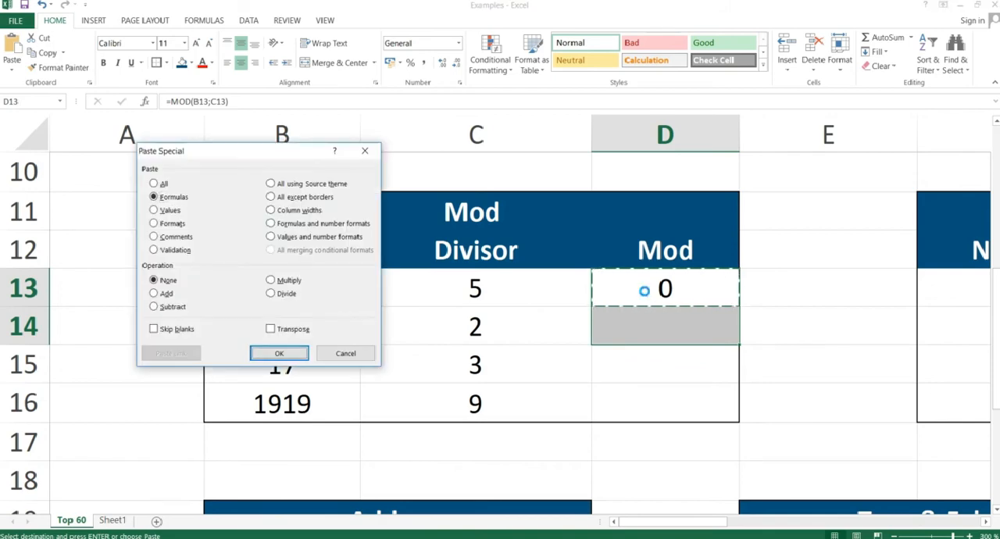
{"action": "key", "text": "Return"}
{"action": "key", "text": "Down"}
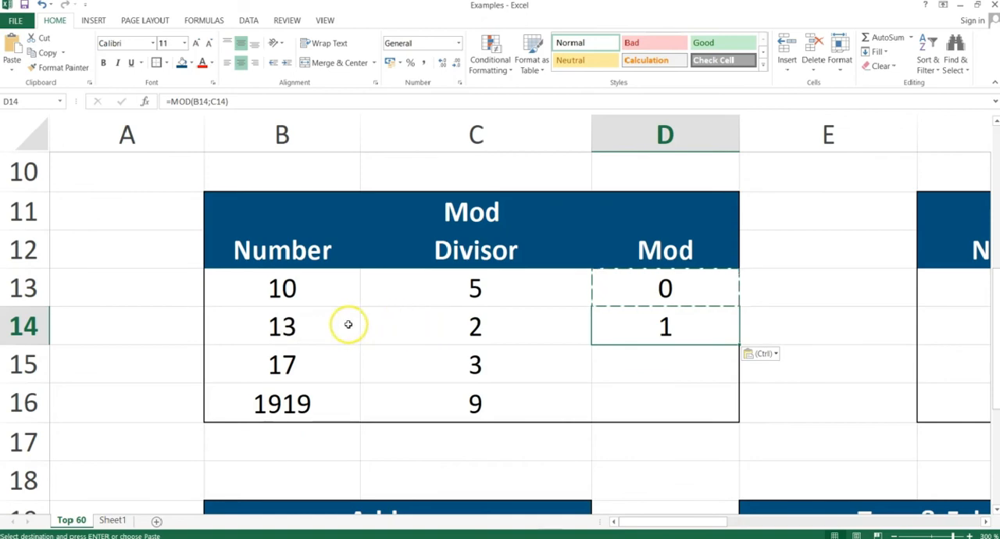
{"action": "double_click", "coordinate": [669, 329]}
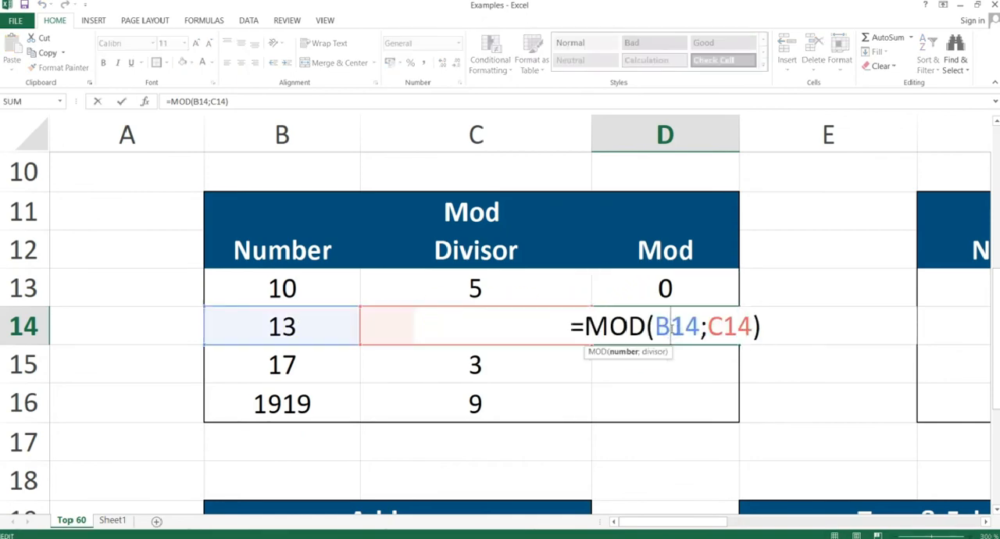
{"action": "key", "text": "Return"}
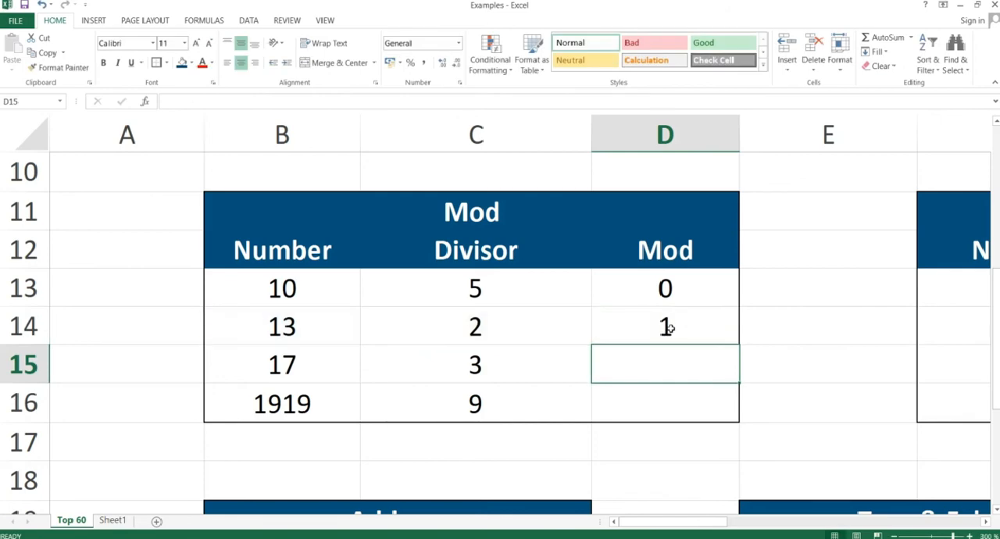
Copy the MOD formula from D14 down through D16, pasting formulas only, and check the filled cells.
{"action": "left_click", "coordinate": [669, 324]}
{"action": "key", "text": "ctrl+c"}
{"action": "key", "text": "shift+Down"}
{"action": "key", "text": "shift+Down"}
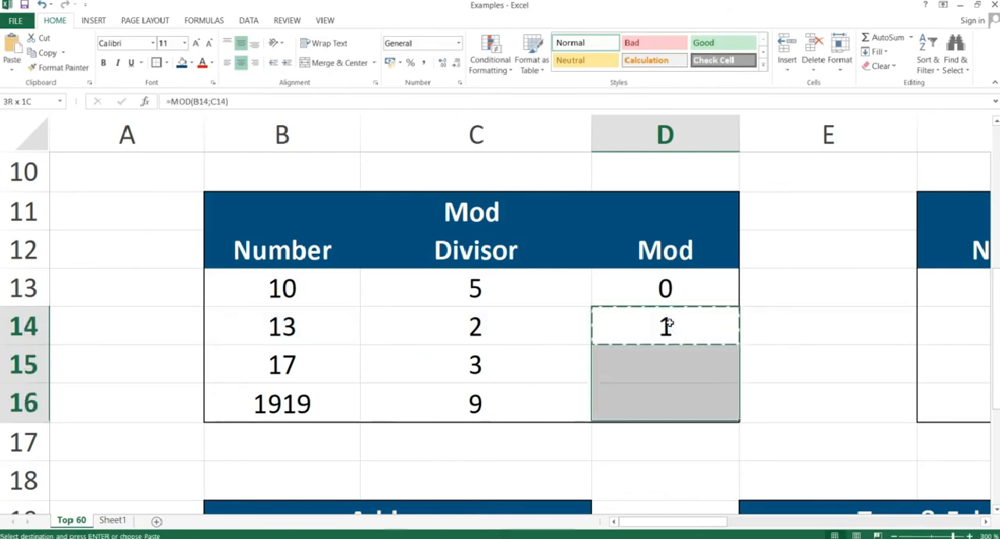
{"action": "key", "text": "ctrl+alt+v"}
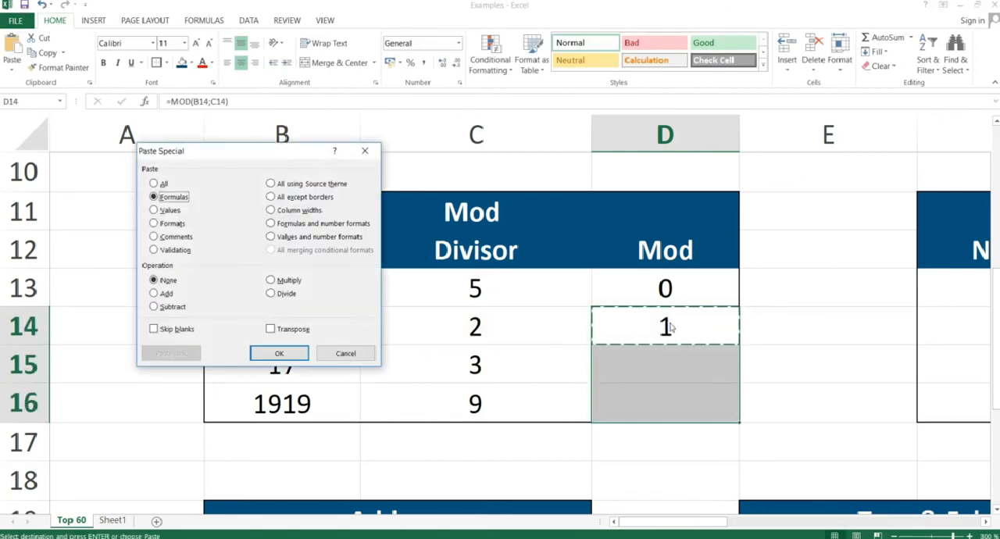
{"action": "key", "text": "Return"}
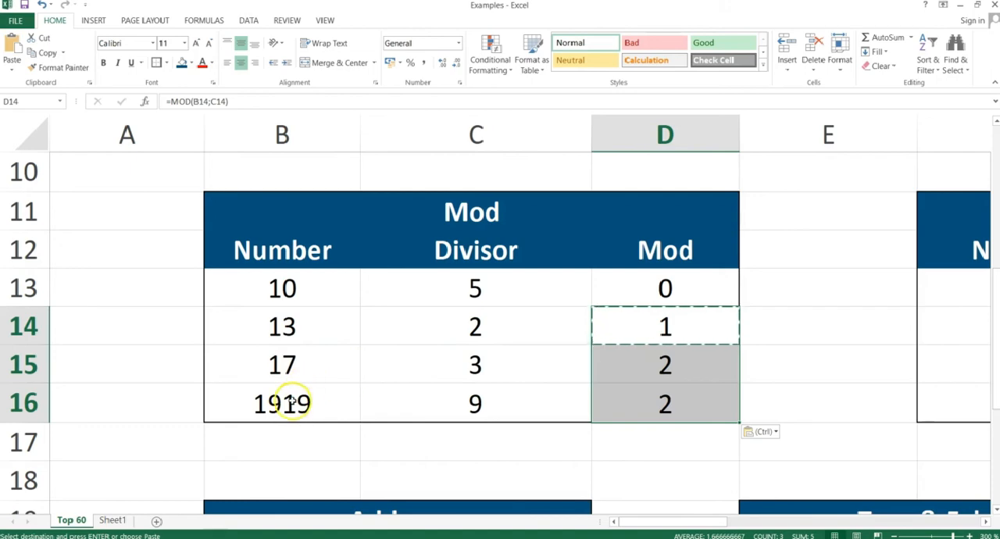
{"action": "left_click", "coordinate": [679, 363]}
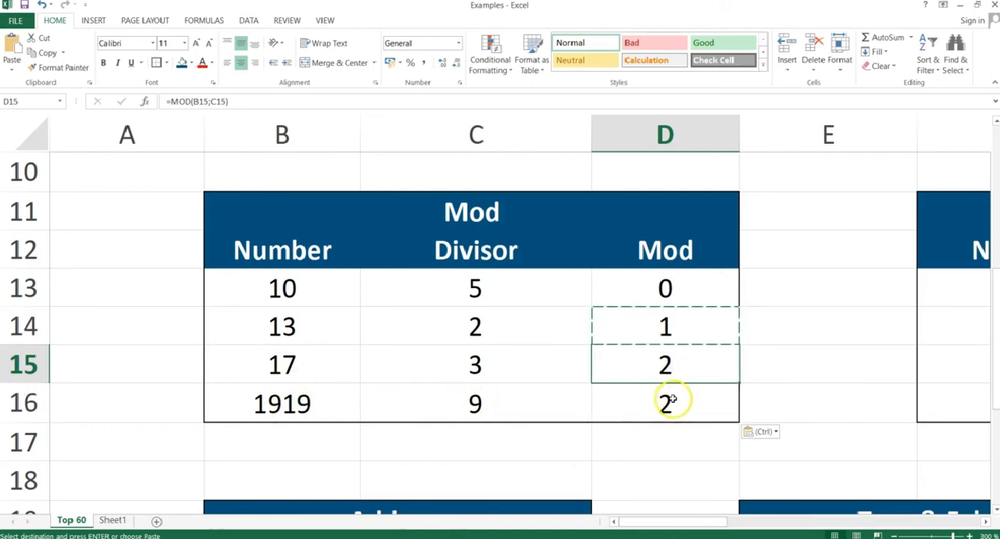
{"action": "left_click", "coordinate": [672, 399]}
Show the Mround slide in the slide show, and return to Excel at cell H13 of the Mround table.
{"action": "key", "text": "alt+Tab"}
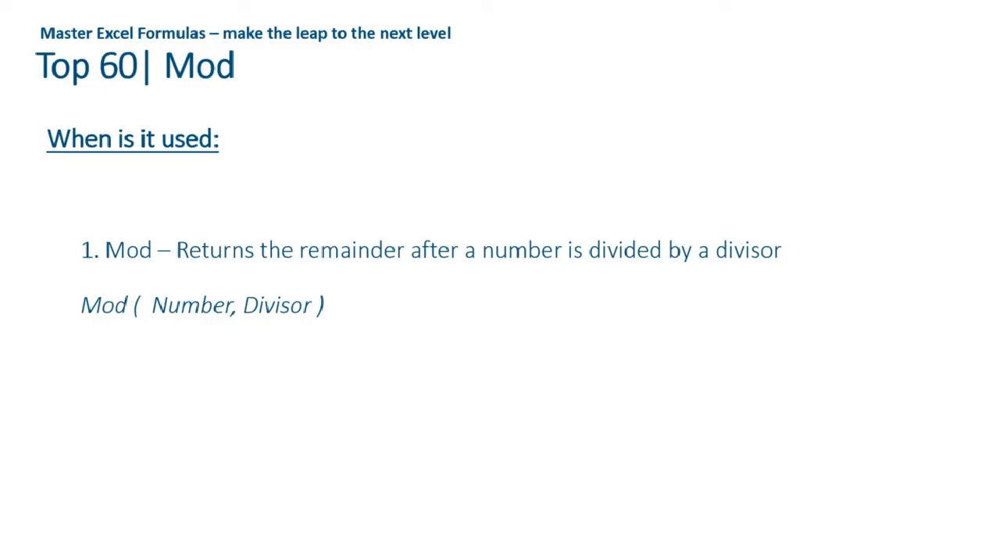
{"action": "key", "text": "Right"}
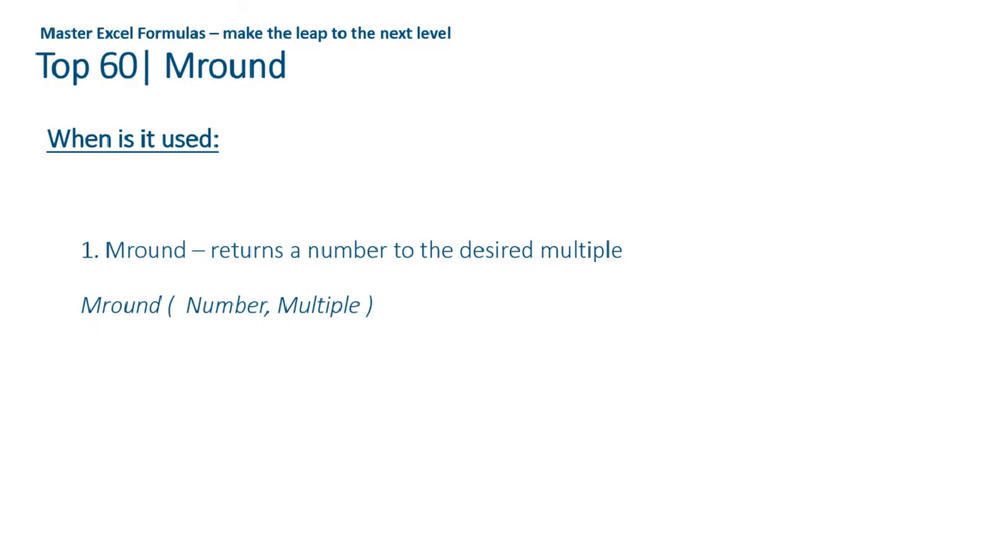
{"action": "key", "text": "alt+Tab"}
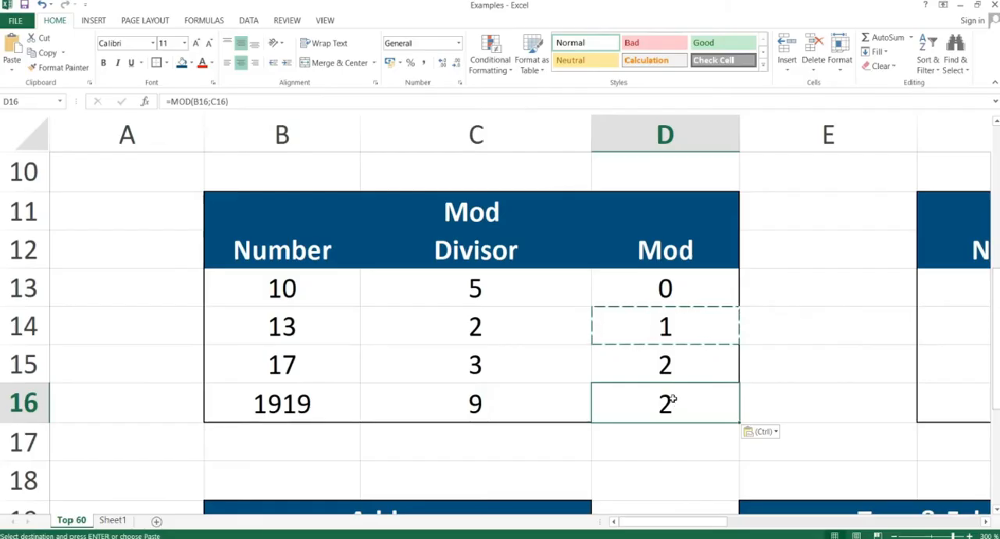
{"action": "key", "text": "Right"}
{"action": "key", "text": "Right"}
{"action": "key", "text": "Right"}
{"action": "key", "text": "Right"}
{"action": "key", "text": "Up"}
{"action": "key", "text": "Up"}
{"action": "key", "text": "Up"}
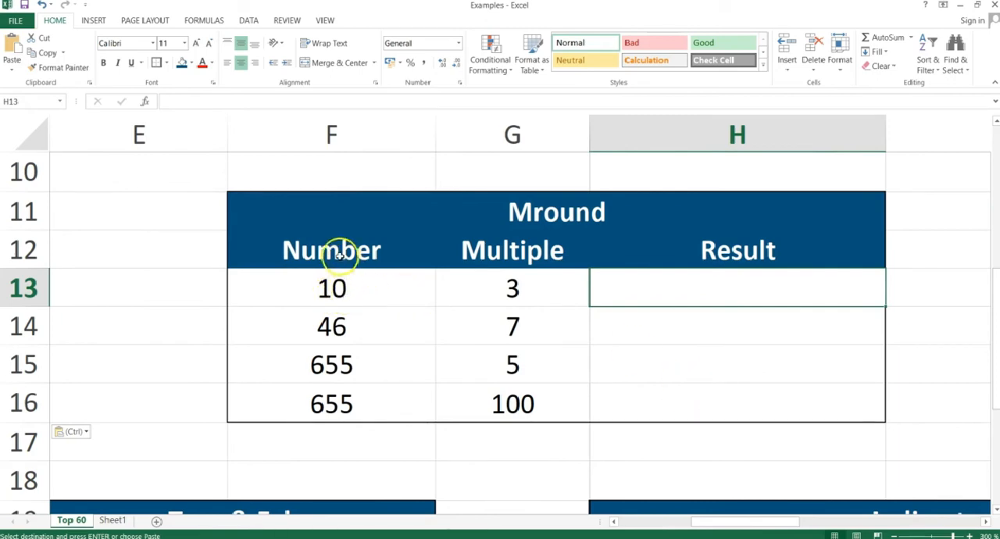
Enter the formula =MROUND(F13;G13) in cell H13 of the Mround table and check it against the number in F13.
{"action": "type", "text": "="}
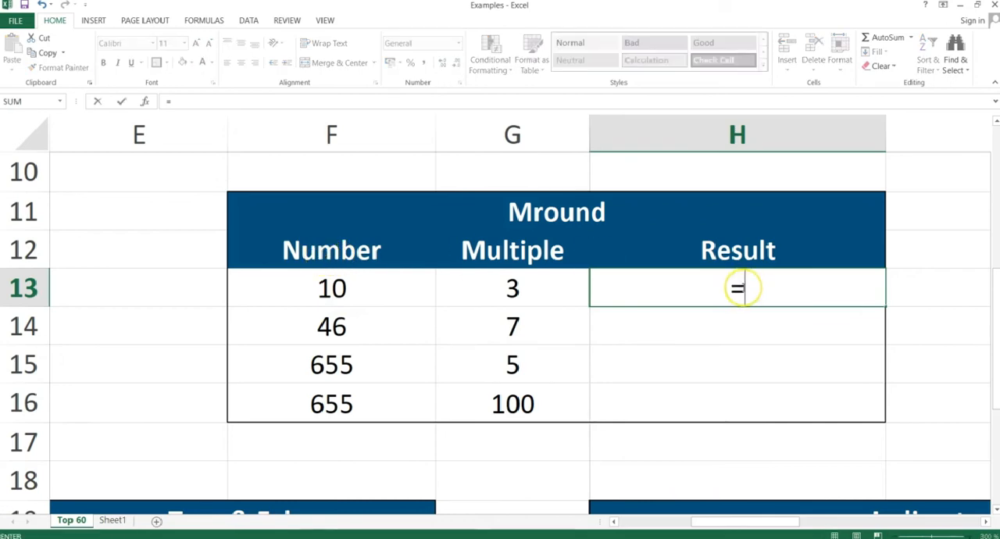
{"action": "type", "text": "mround("}
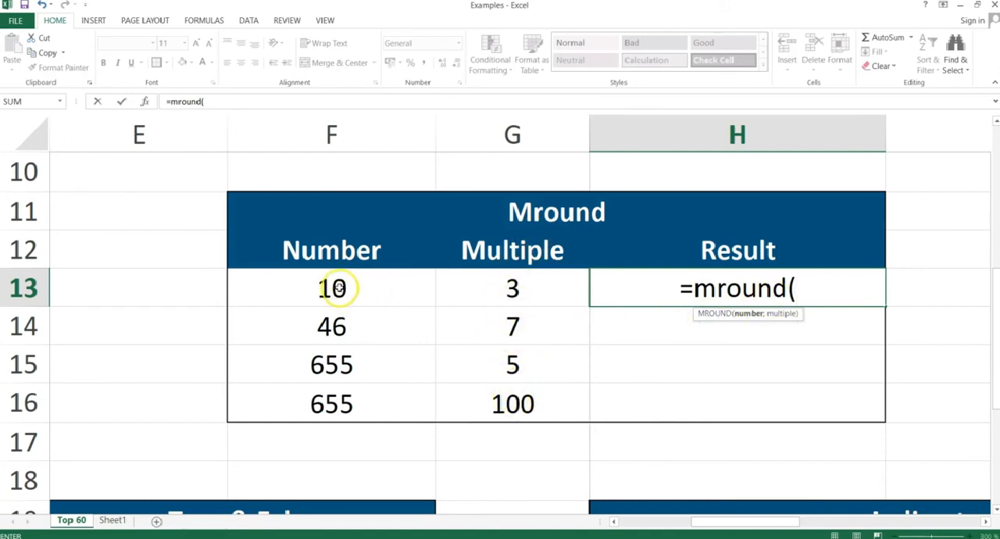
{"action": "left_click", "coordinate": [332, 289]}
{"action": "type", "text": ";"}
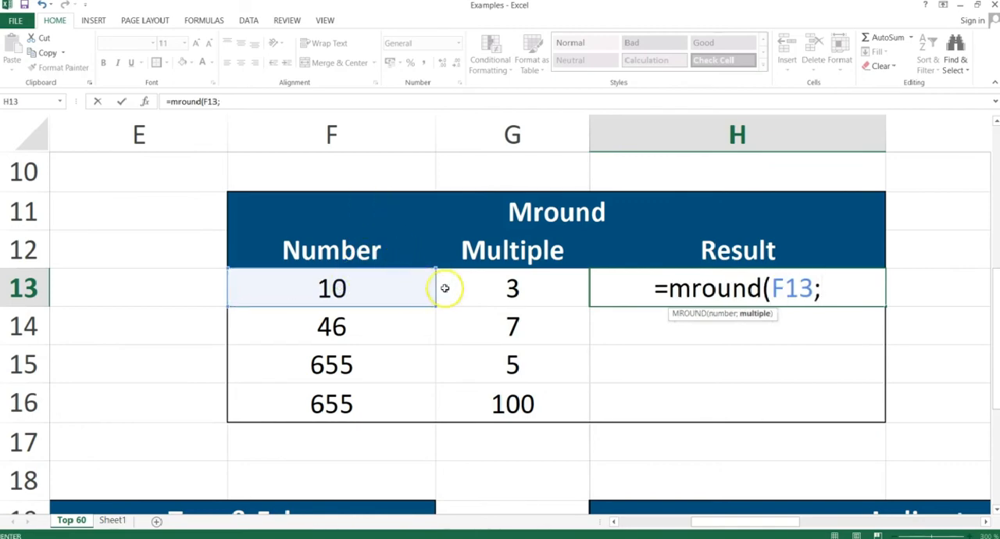
{"action": "left_click", "coordinate": [499, 289]}
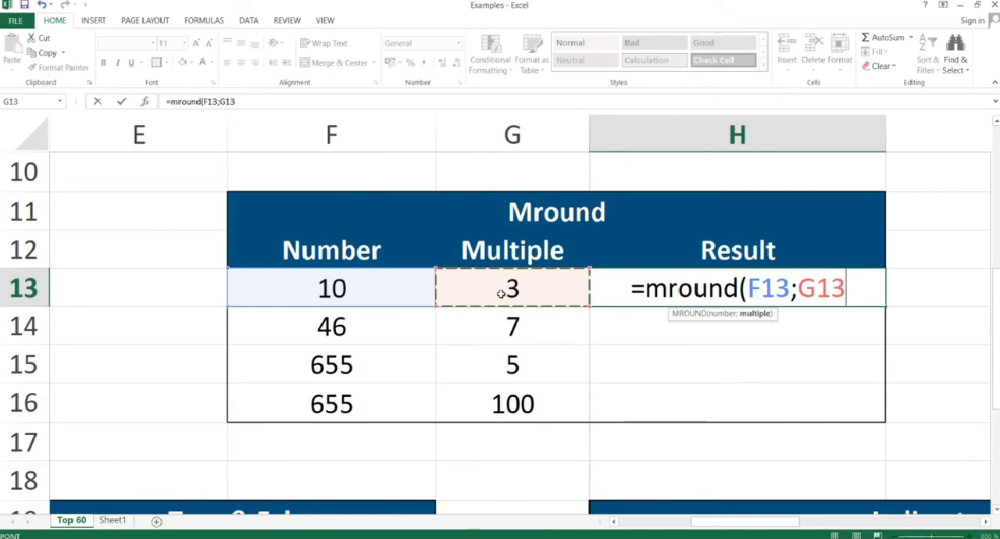
{"action": "type", "text": ")"}
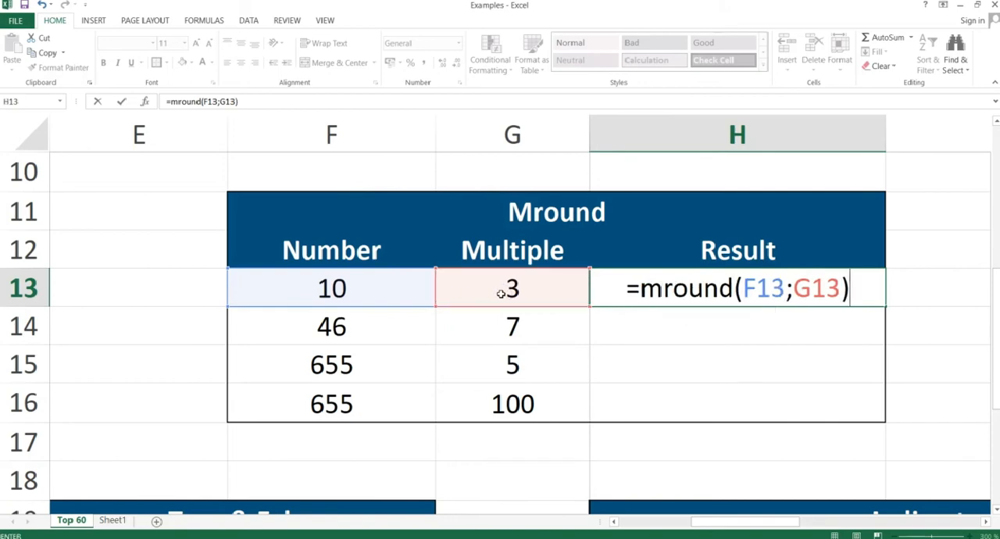
{"action": "key", "text": "Return"}
{"action": "key", "text": "Up"}
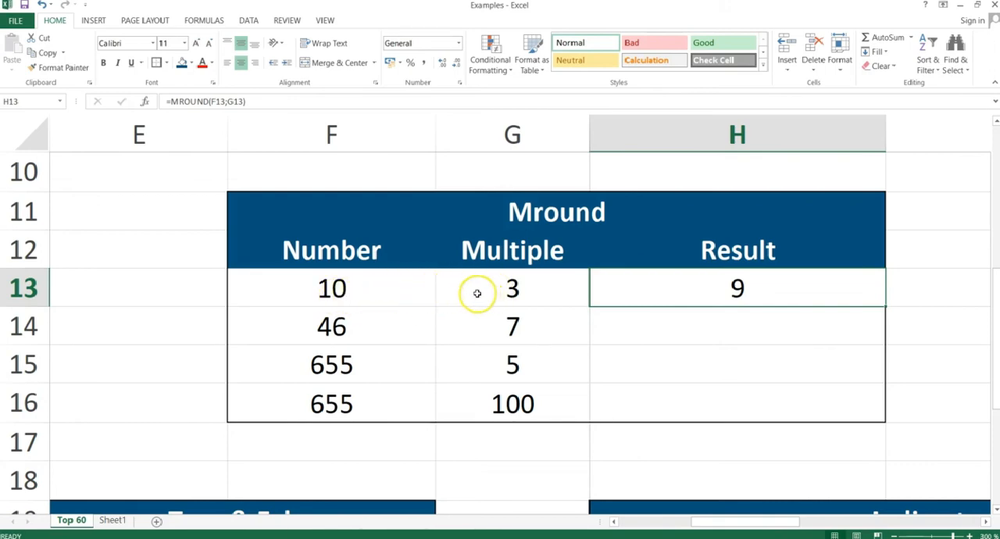
{"action": "left_click", "coordinate": [328, 290]}
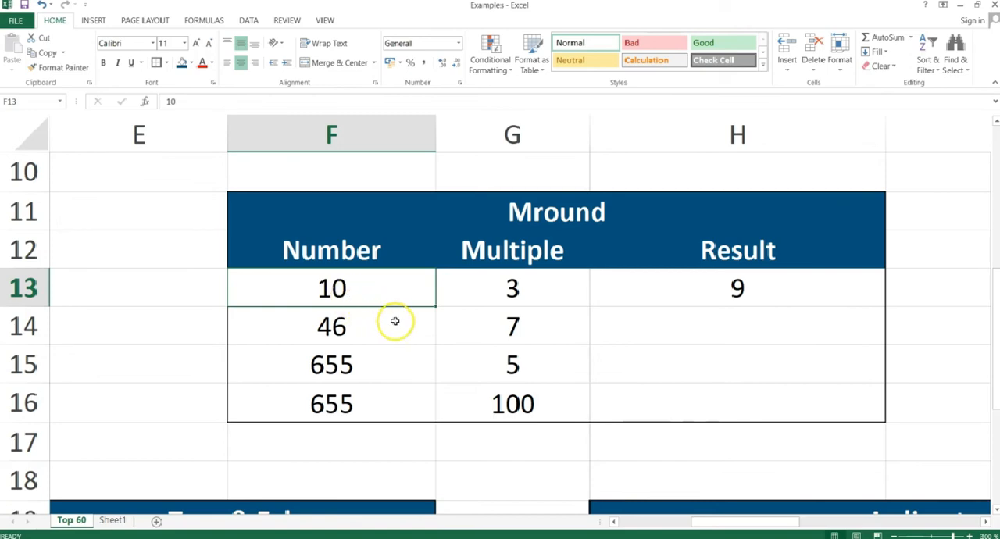
Copy the MROUND formula from H13 down through H16 with Paste Special, and check the cell references in H14.
{"action": "left_click", "coordinate": [747, 290]}
{"action": "key", "text": "ctrl+c"}
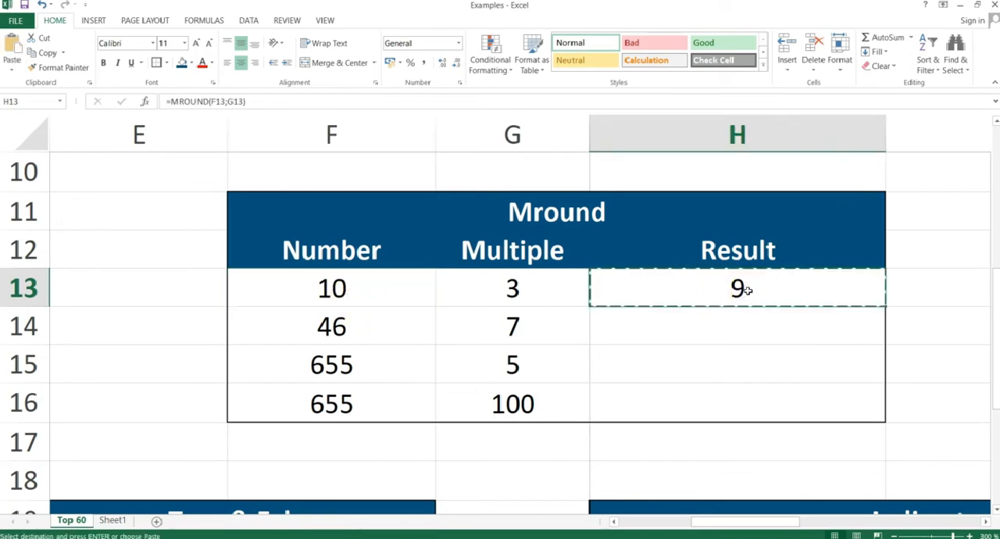
{"action": "key", "text": "shift+Down"}
{"action": "key", "text": "shift+Down"}
{"action": "key", "text": "shift+Down"}
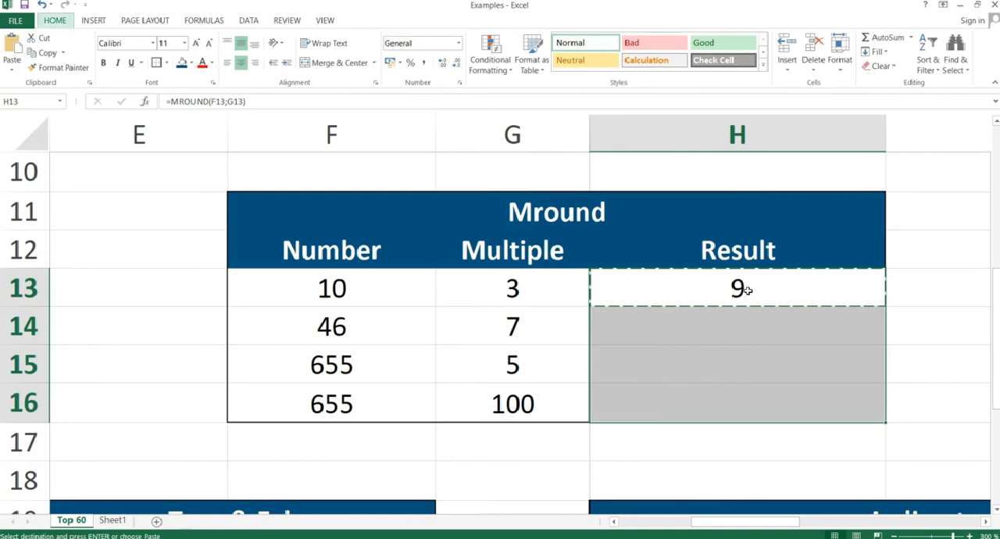
{"action": "key", "text": "ctrl+alt+v"}
{"action": "key", "text": "Return"}
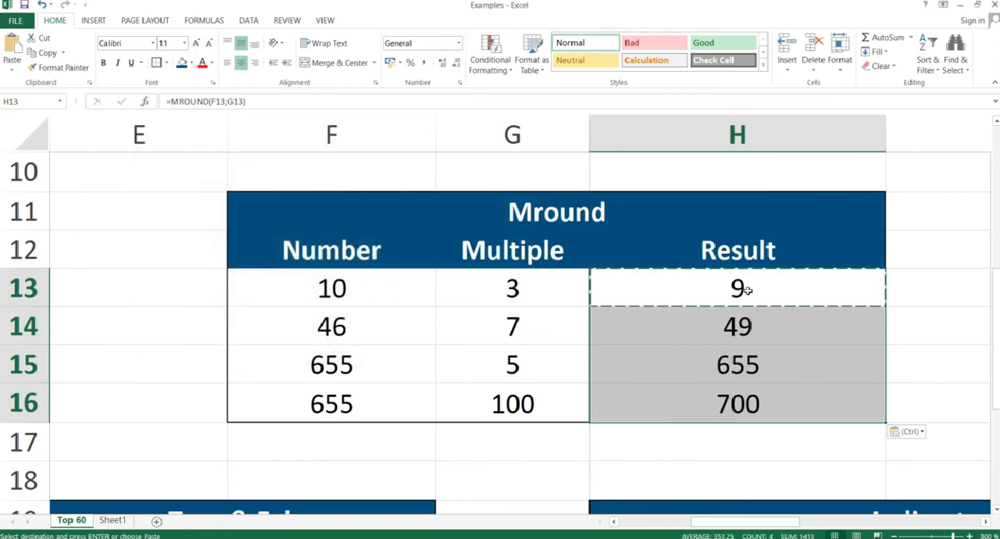
{"action": "left_click", "coordinate": [747, 331]}
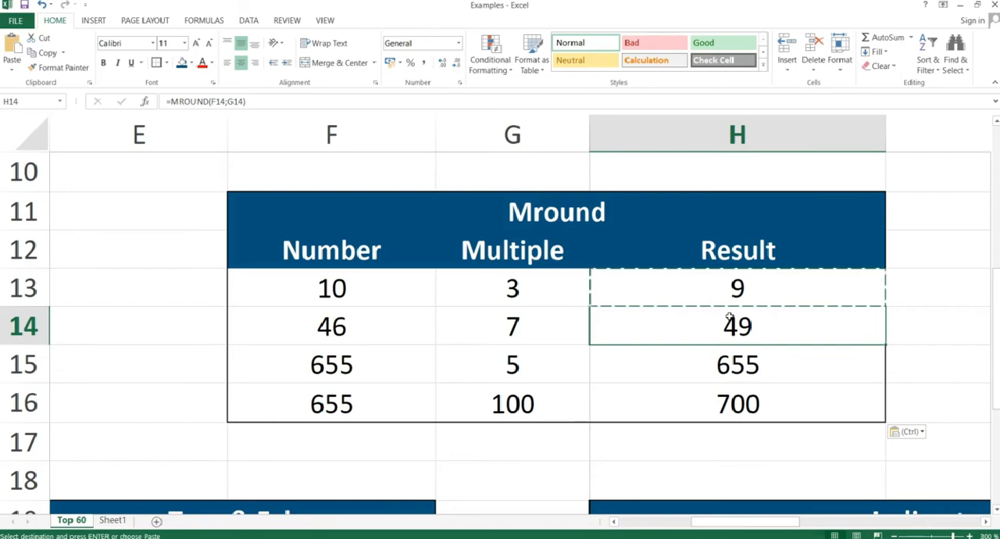
Switch to the PowerPoint slide show and advance it to the Transpose slide.
{"action": "key", "text": "alt+Tab"}
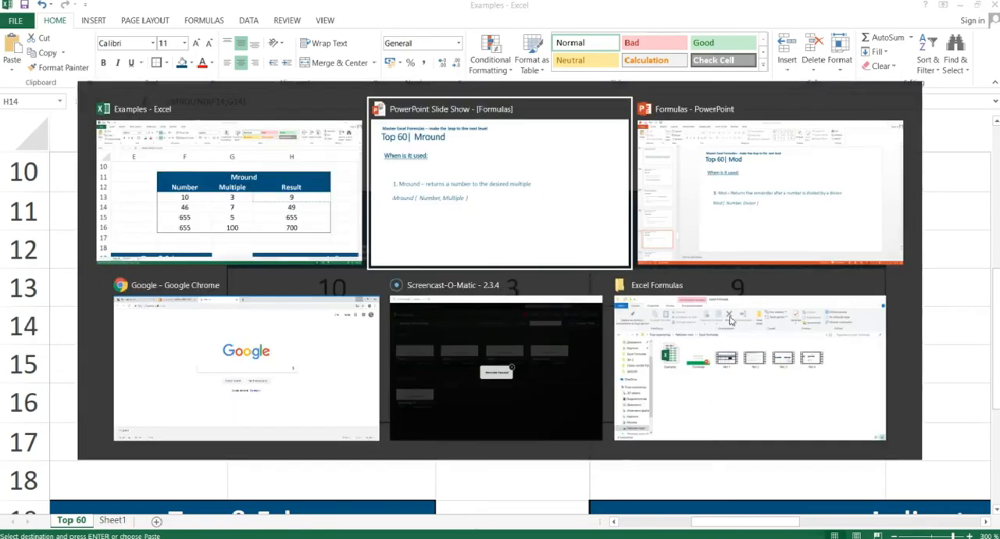
{"action": "key", "text": "Right"}
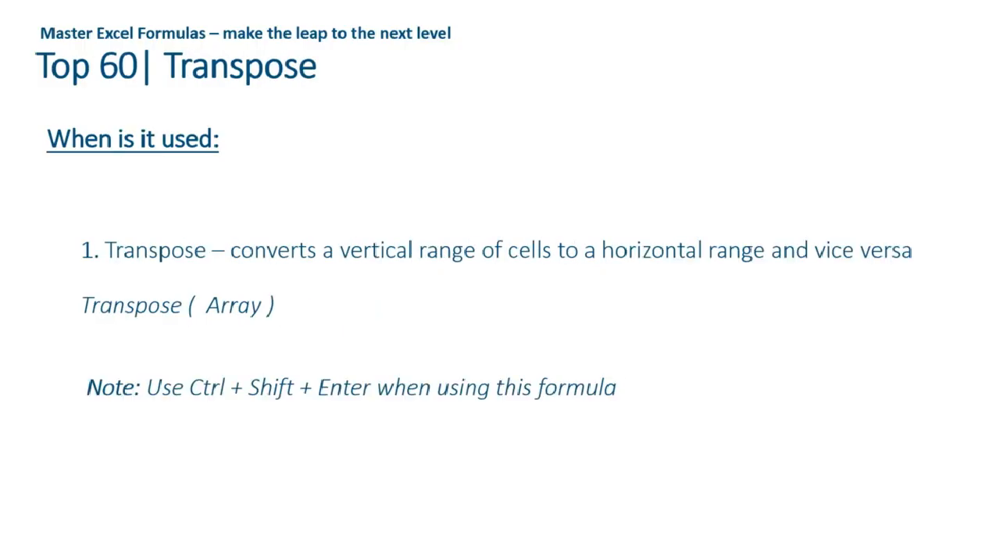
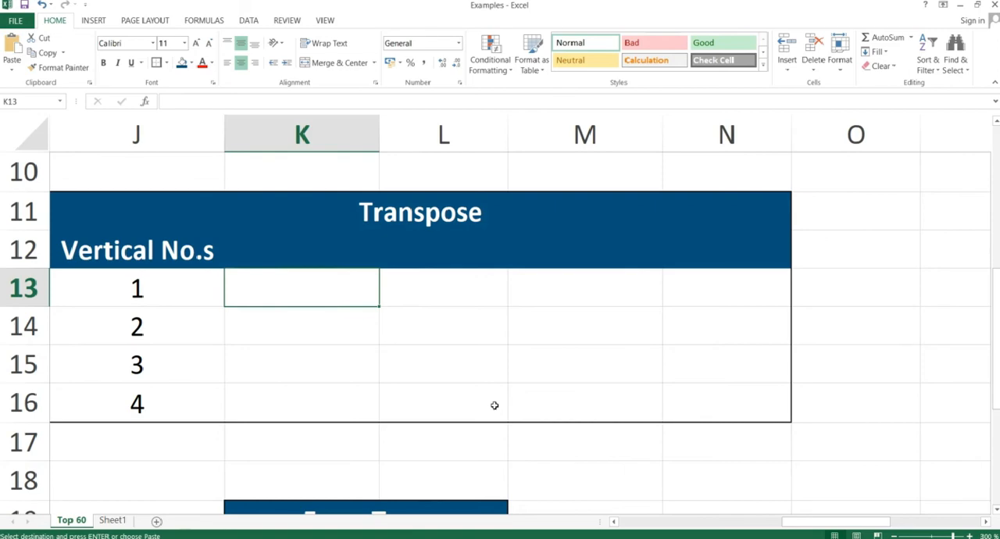
Enter =TRANSPOSE(J13:J16) as an array formula across K13:N13 of the Transpose table, and check the formula in K13.
{"action": "key", "text": "shift+Right"}
{"action": "key", "text": "shift+Right"}
{"action": "key", "text": "shift+Right"}
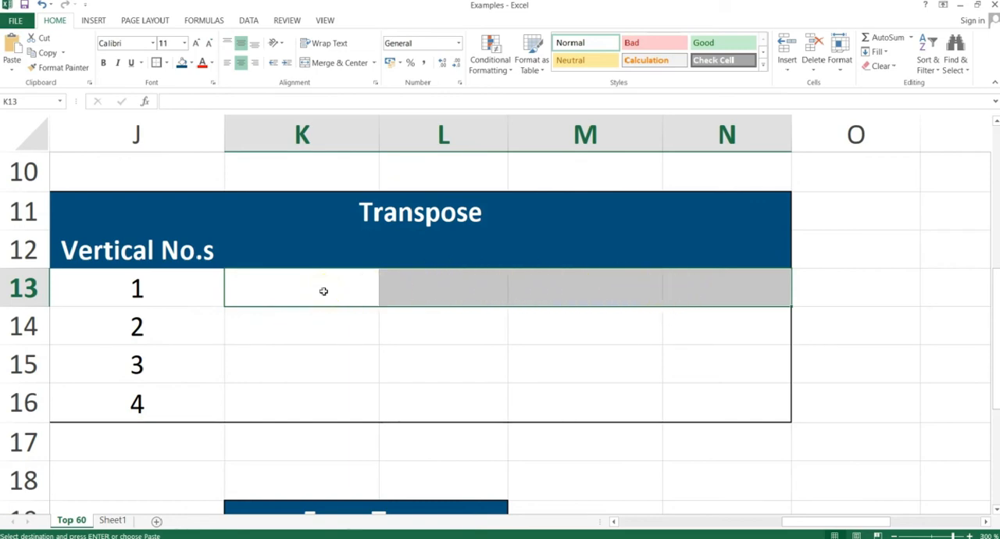
{"action": "type", "text": "="}
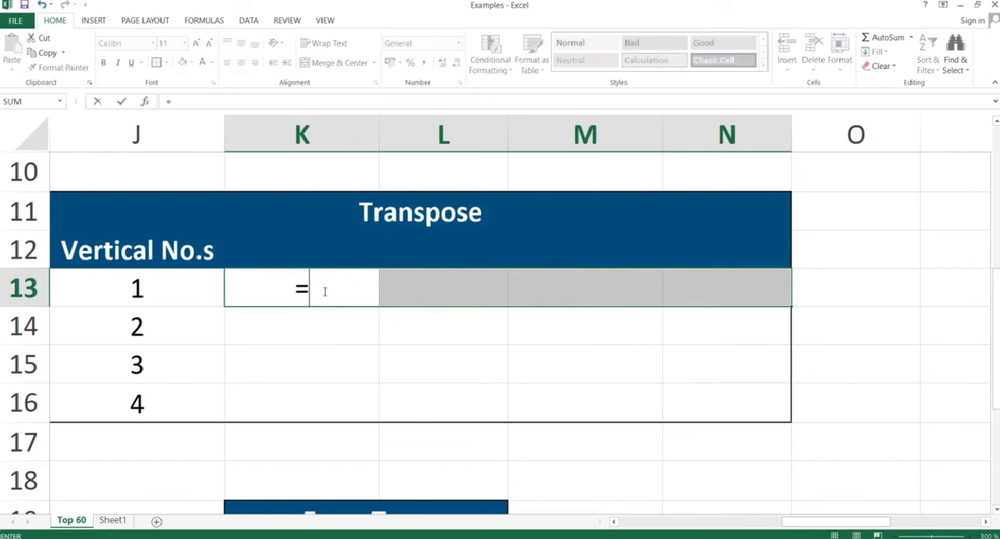
{"action": "type", "text": "transpose"}
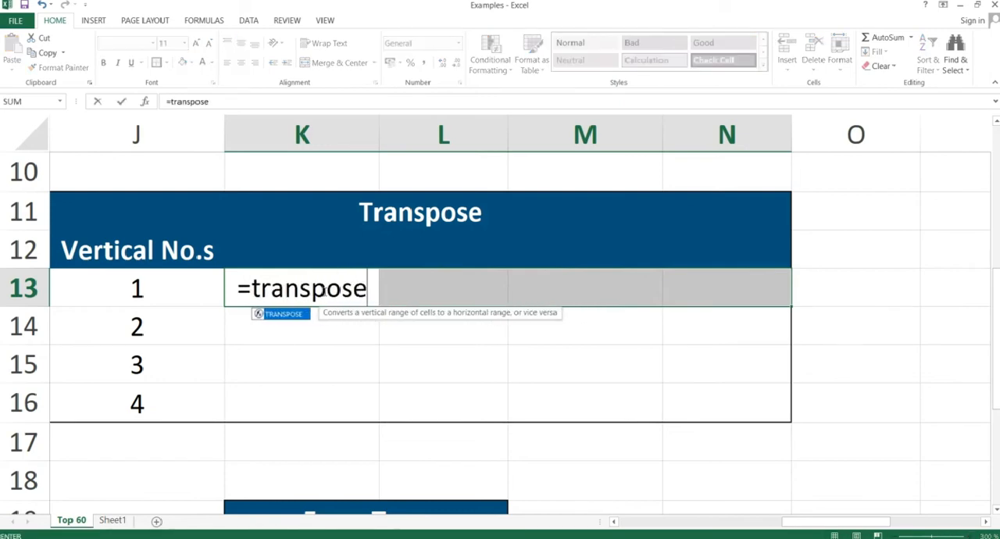
{"action": "type", "text": "("}
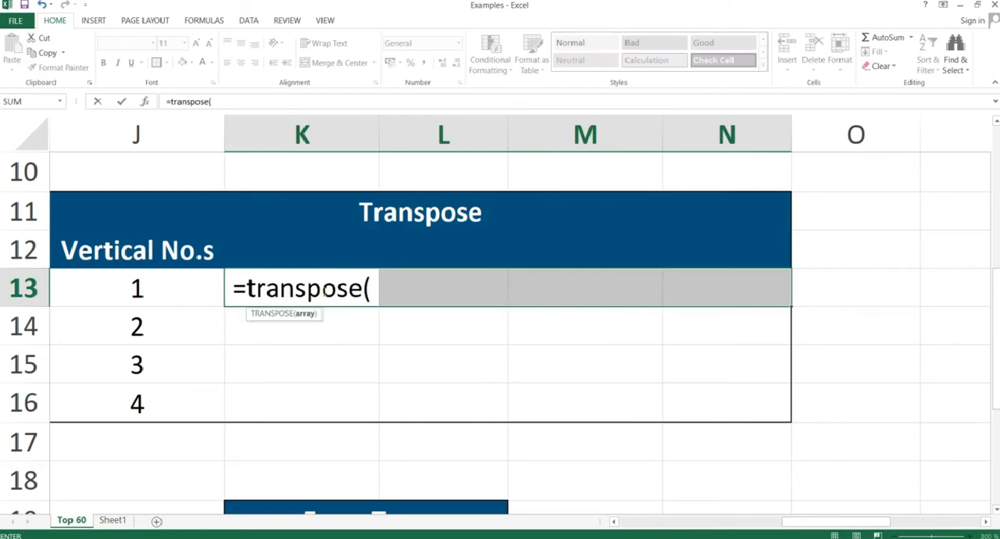
{"action": "left_click_drag", "start_coordinate": [156, 283], "coordinate": [149, 394]}
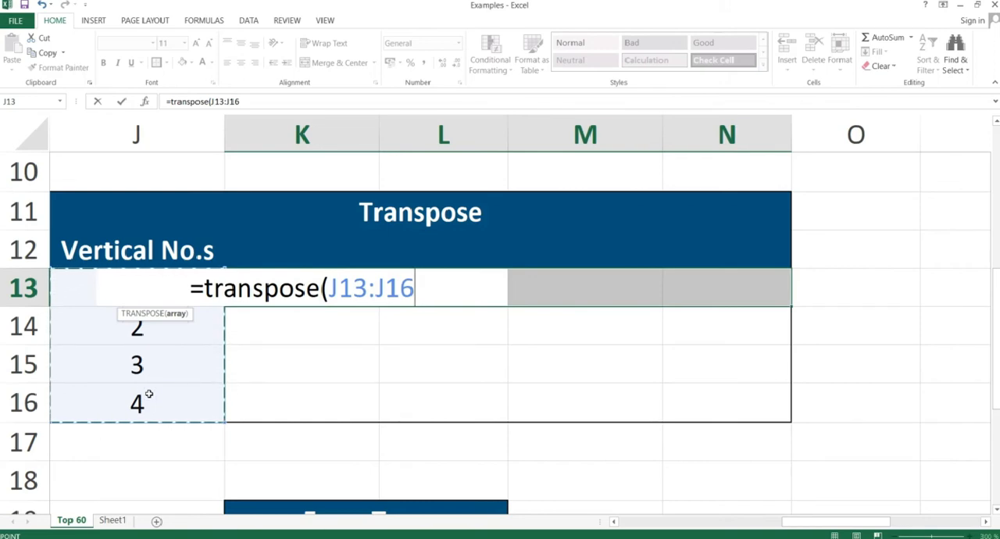
{"action": "type", "text": ")"}
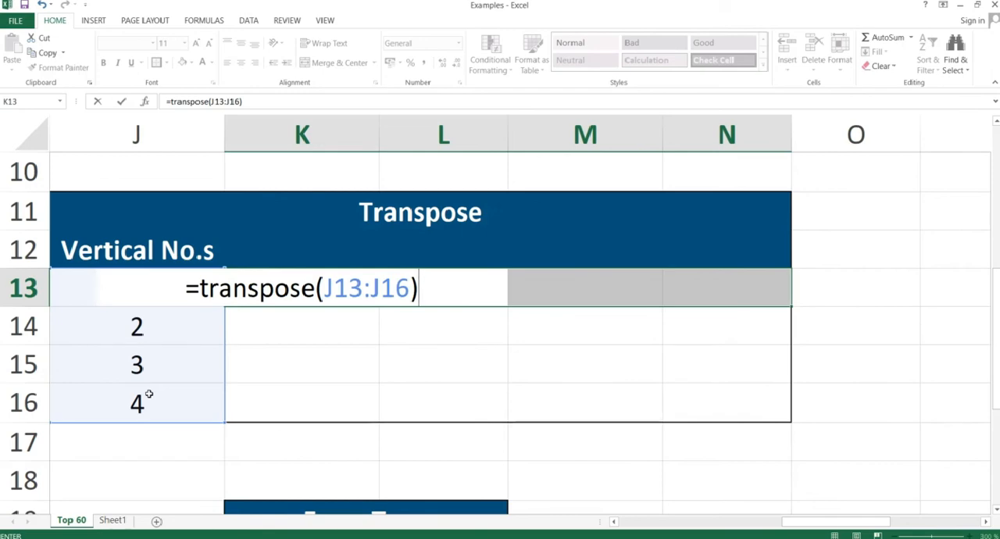
{"action": "key", "text": "ctrl+shift+Return"}
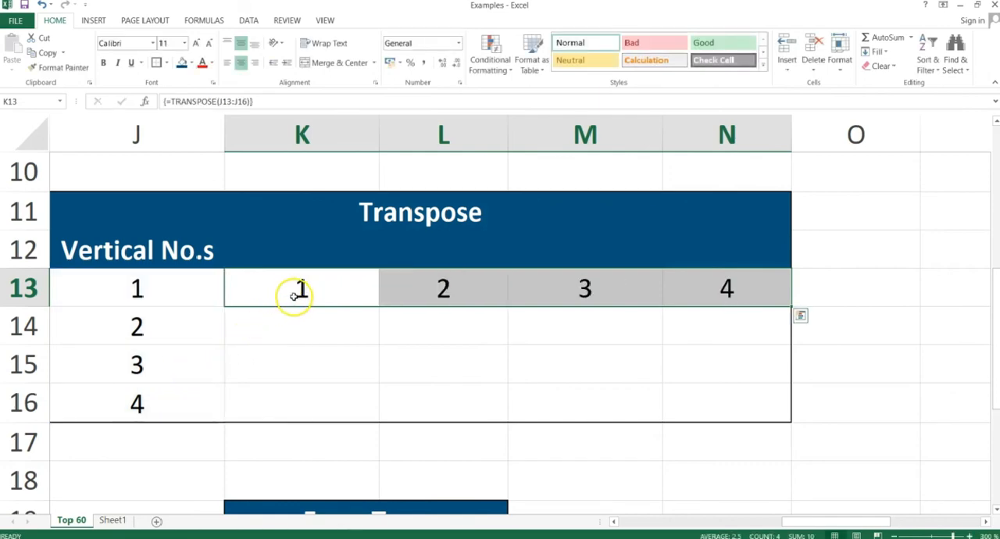
{"action": "left_click", "coordinate": [297, 293]}
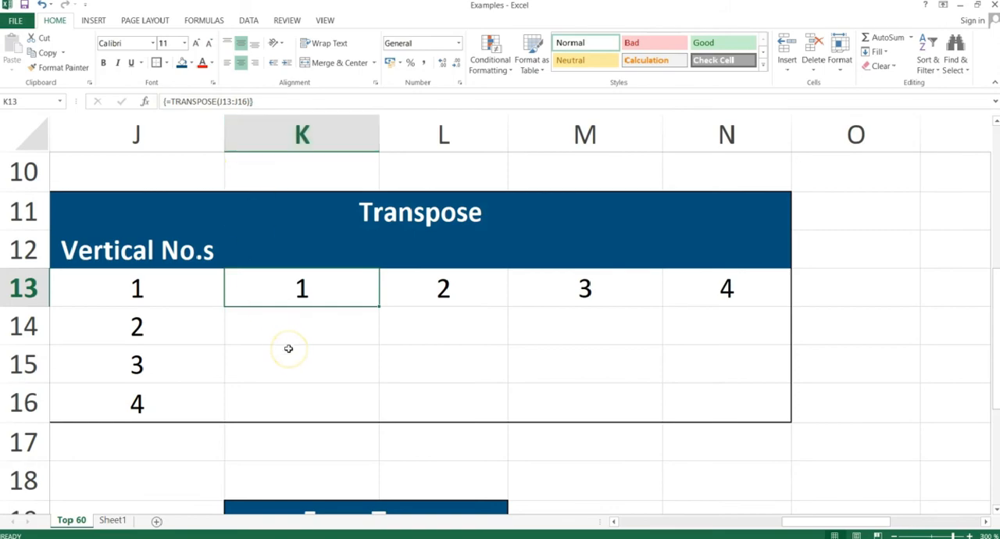
Advance the PowerPoint slide show to the Address slide, and return to Excel at cell C21 of the Address table.
{"action": "key", "text": "alt+Tab"}
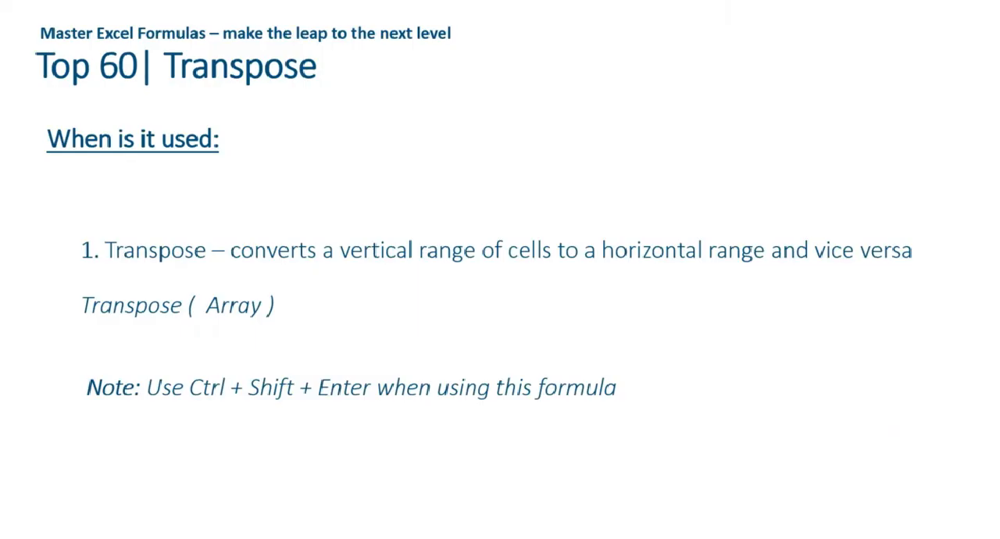
{"action": "key", "text": "Right"}
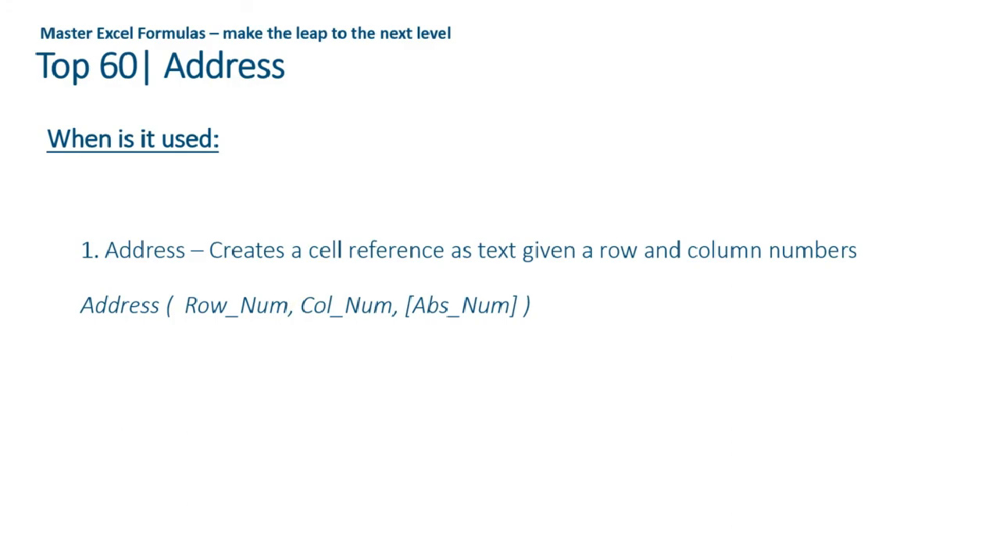
{"action": "key", "text": "alt+Tab"}
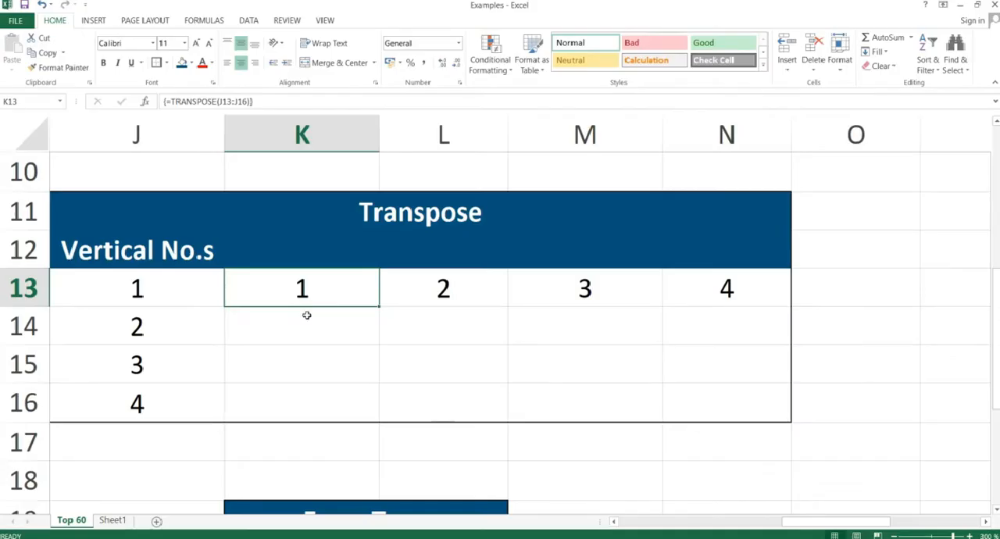
{"action": "key", "text": "Right"}
{"action": "key", "text": "Right"}
{"action": "key", "text": "Right"}
{"action": "key", "text": "Right"}
{"action": "key", "text": "Right"}
{"action": "key", "text": "Right"}
{"action": "key", "text": "Left"}
{"action": "key", "text": "Left"}
{"action": "key", "text": "Left"}
{"action": "key", "text": "Left"}
{"action": "key", "text": "Left"}
{"action": "key", "text": "Left"}
{"action": "key", "text": "Left"}
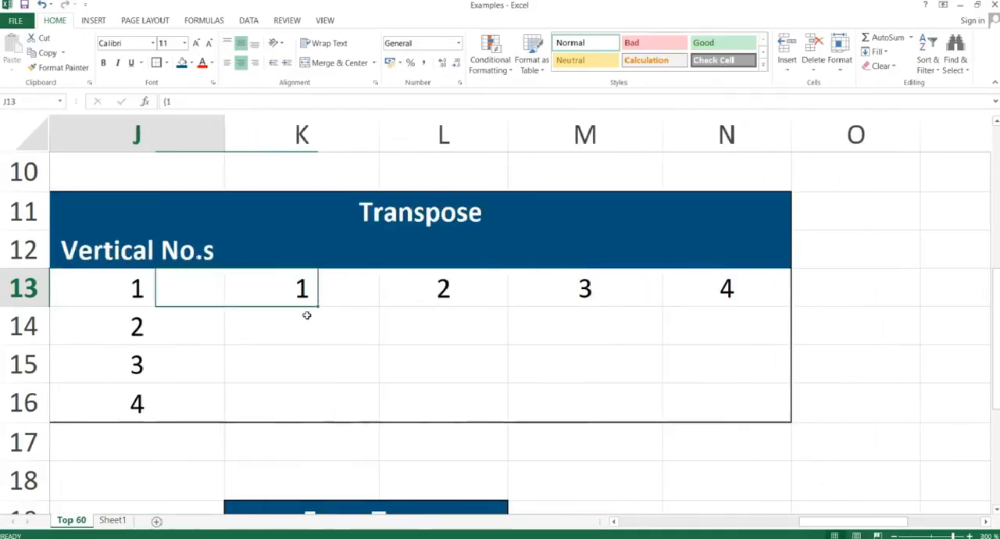
{"action": "key", "text": "Left"}
{"action": "key", "text": "Left"}
{"action": "key", "text": "Left"}
{"action": "key", "text": "Left"}
{"action": "key", "text": "Left"}
{"action": "key", "text": "Left"}
{"action": "key", "text": "Left"}
{"action": "key", "text": "Left"}
{"action": "key", "text": "Left"}
{"action": "key", "text": "Right"}
{"action": "key", "text": "Down"}
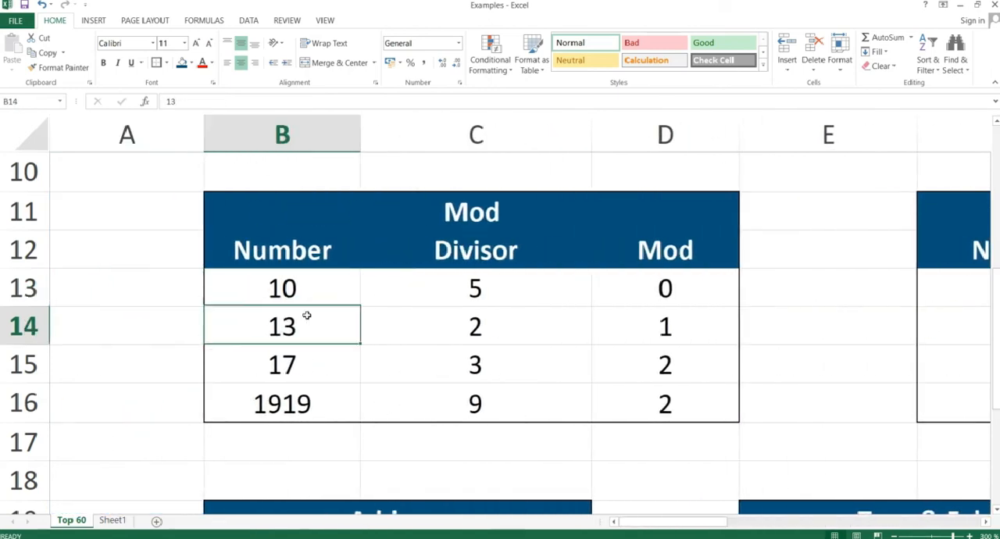
{"action": "key", "text": "Down"}
{"action": "key", "text": "Down"}
{"action": "key", "text": "Down"}
{"action": "key", "text": "Down"}
{"action": "key", "text": "Down"}
{"action": "key", "text": "Down"}
{"action": "key", "text": "Down"}
{"action": "key", "text": "Down"}
{"action": "key", "text": "Down"}
{"action": "key", "text": "Down"}
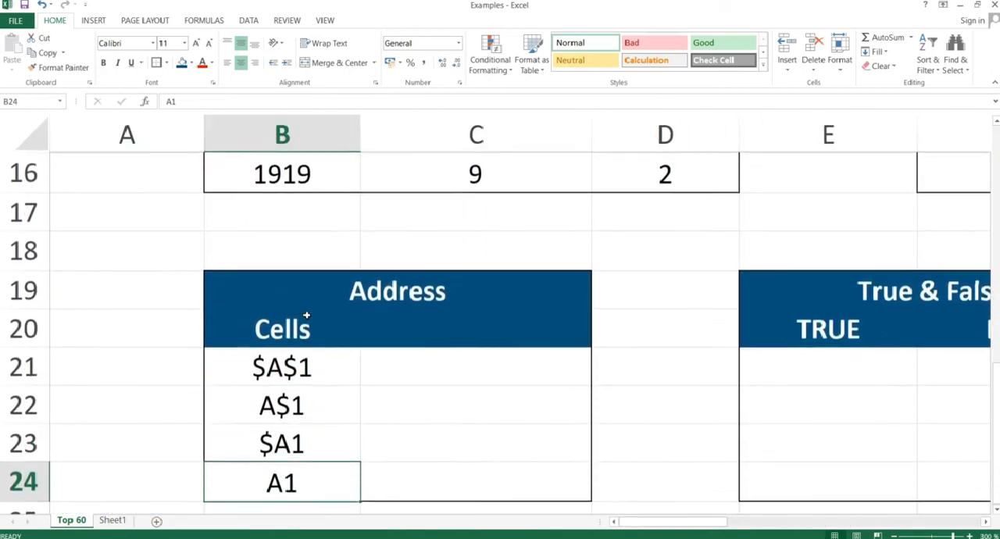
{"action": "key", "text": "Up"}
{"action": "key", "text": "Up"}
{"action": "key", "text": "Up"}
{"action": "key", "text": "Right"}
{"action": "key", "text": "Right"}
{"action": "key", "text": "Left"}
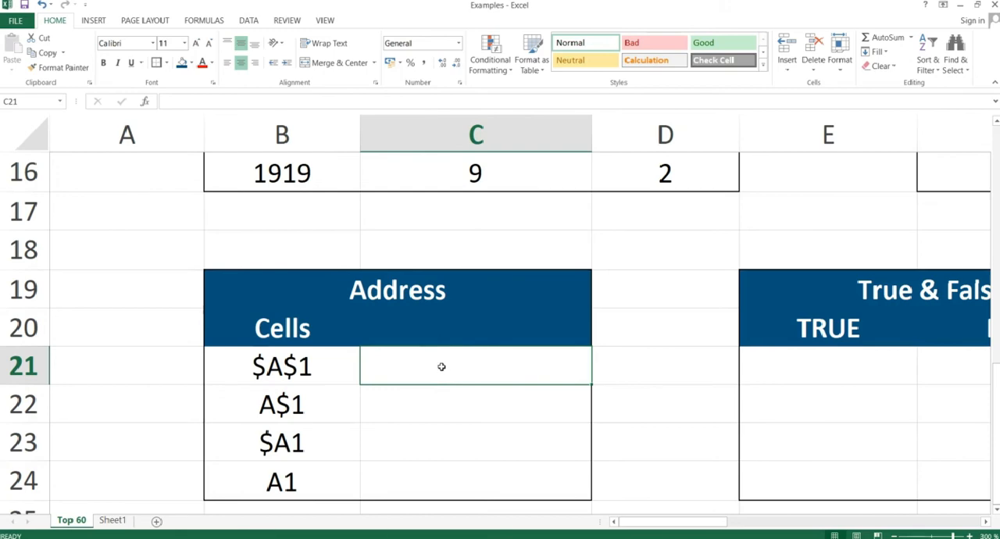
Try to enter the formula =address(1,1 with a comma separator in cell C21 of the Address table.
{"action": "type", "text": "=address"}
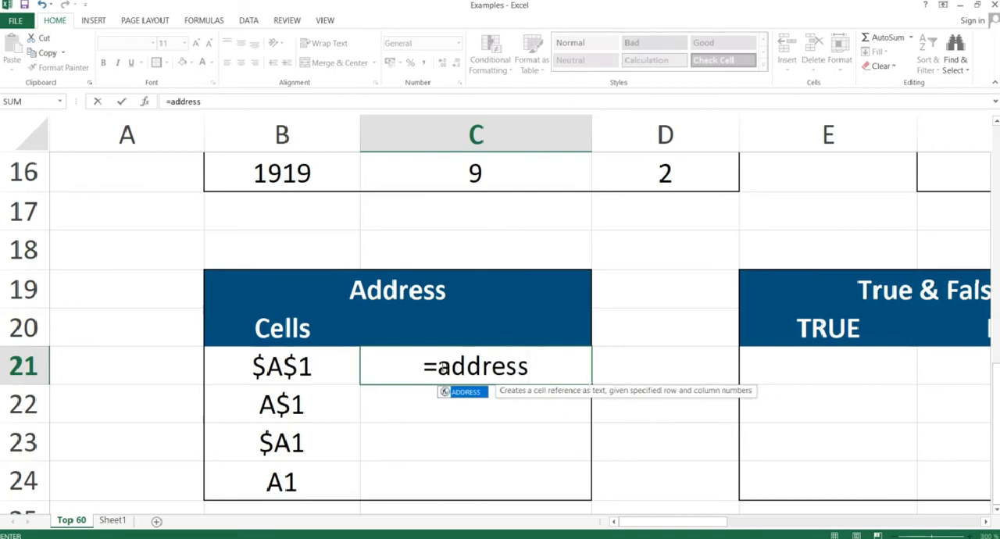
{"action": "type", "text": "("}
{"action": "left_click", "coordinate": [411, 366]}
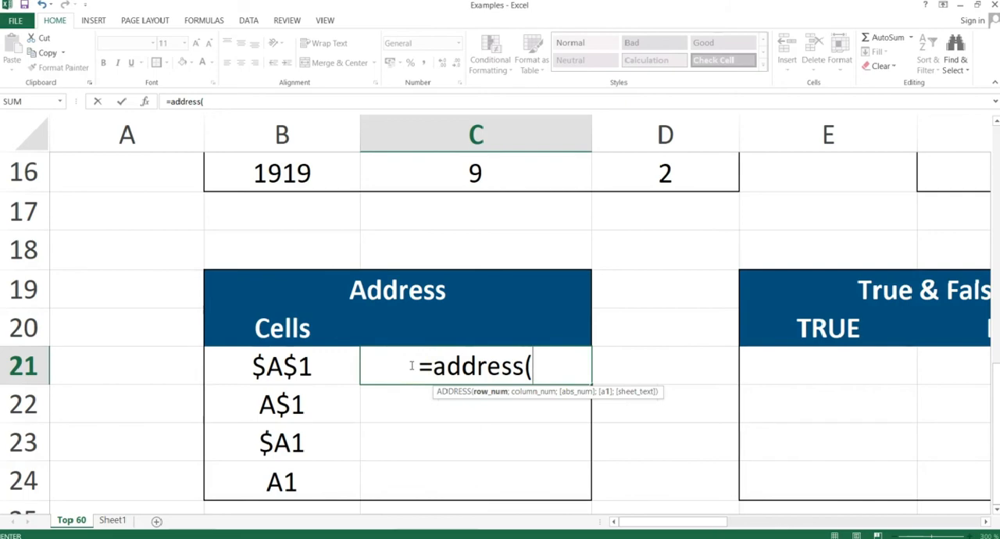
{"action": "type", "text": "1"}
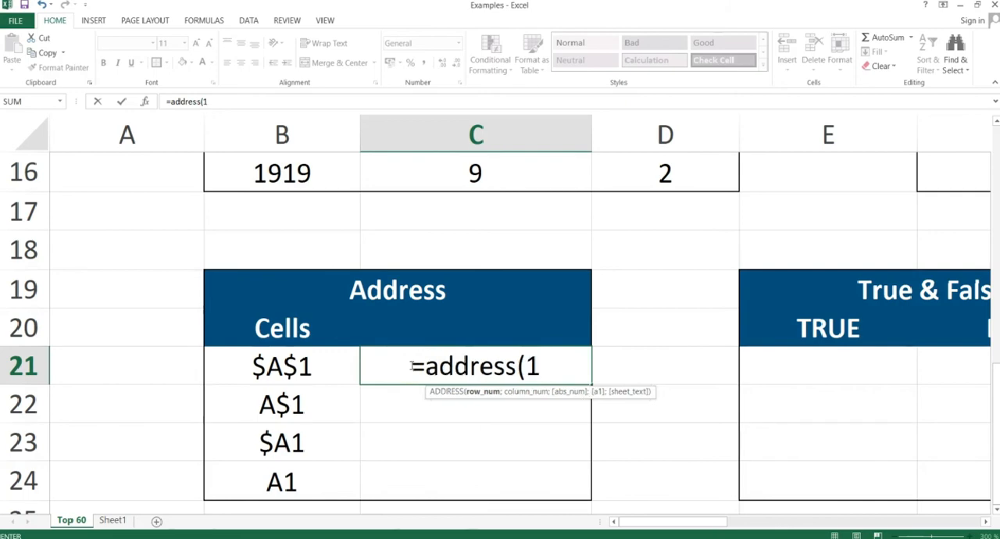
{"action": "type", "text": ","}
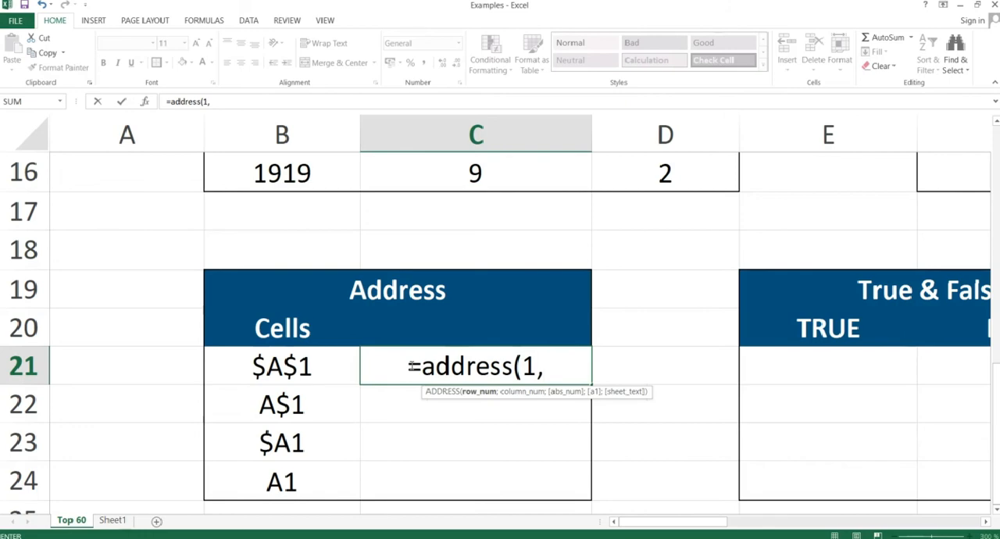
{"action": "type", "text": "1"}
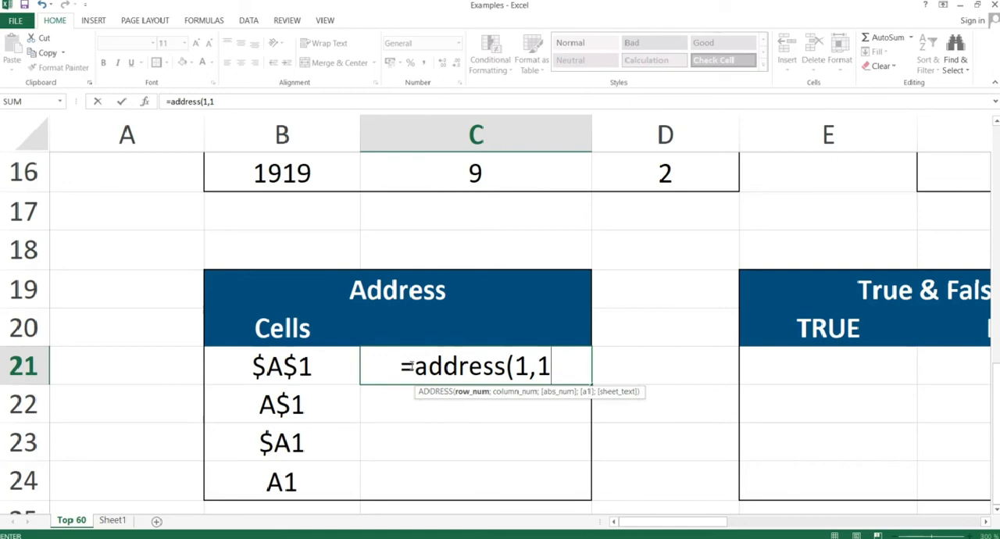
{"action": "key", "text": "Return"}
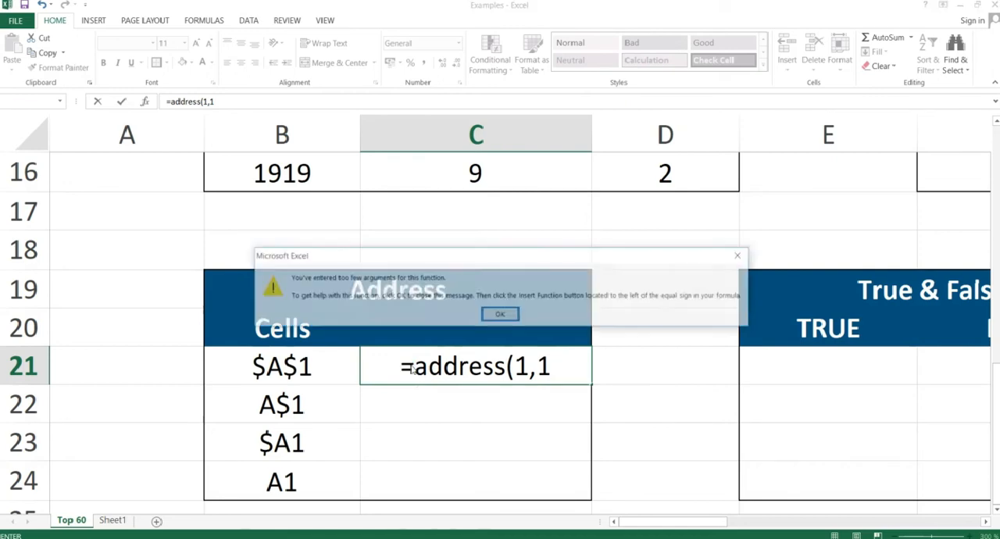
{"action": "key", "text": "Return"}
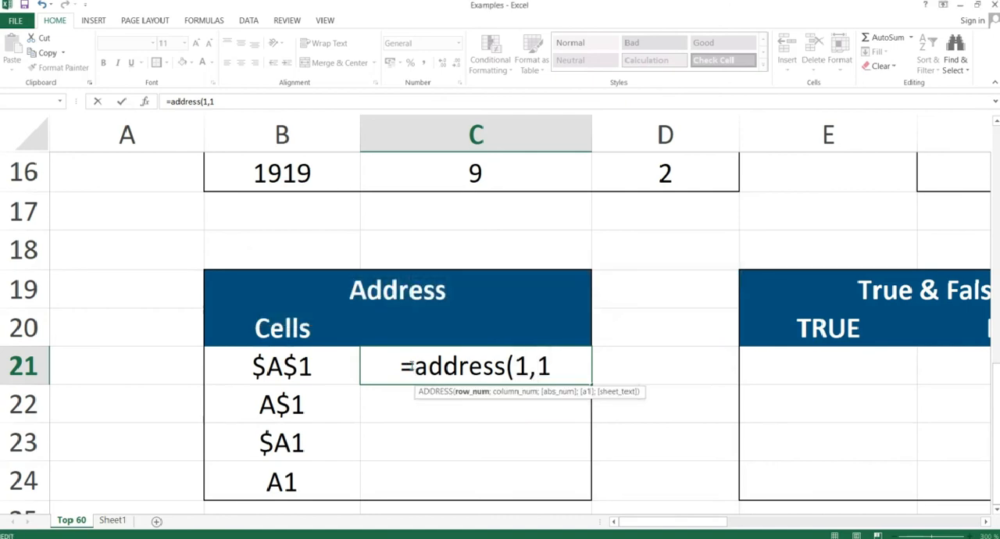
Replace the comma with a semicolon and complete the formula in C21 as =ADDRESS(1;1;1) for an absolute reference.
{"action": "key", "text": "Delete"}
{"action": "type", "text": ";1"}
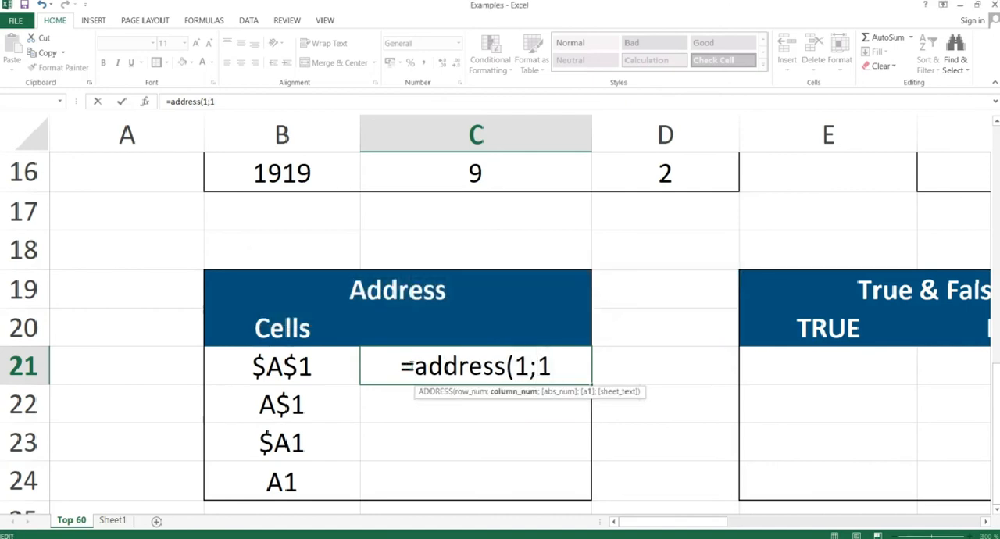
{"action": "type", "text": ";"}
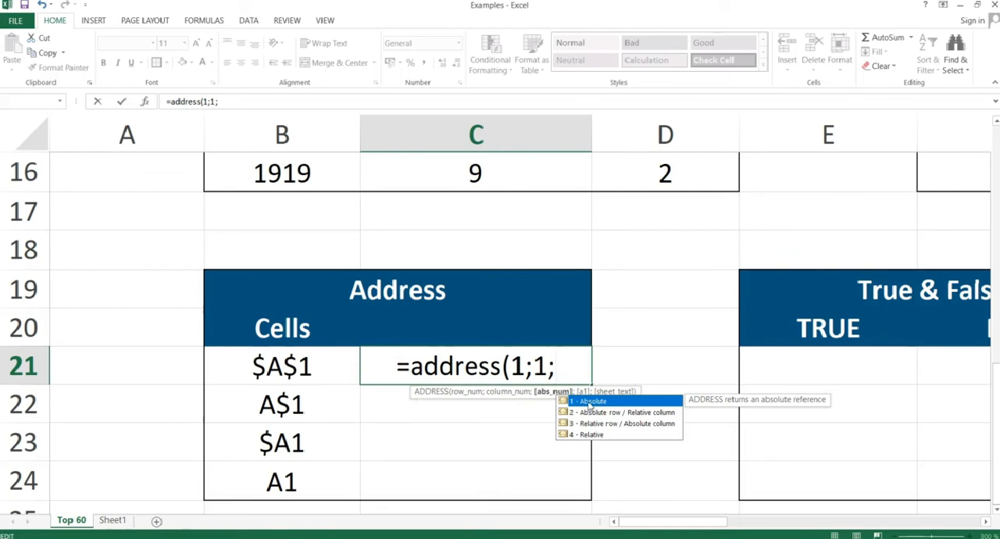
{"action": "type", "text": "1)"}
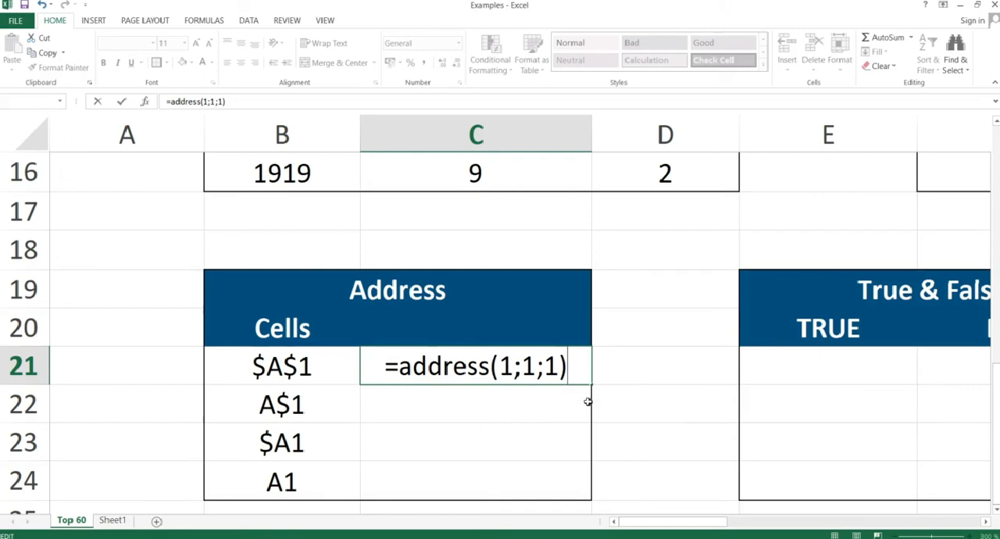
{"action": "key", "text": "Return"}
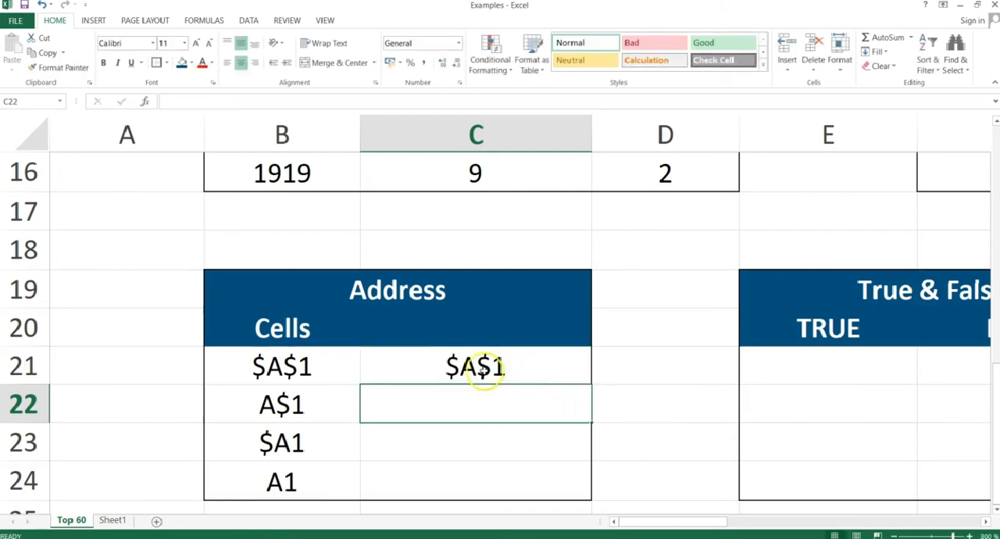
Change the abs_num argument of the ADDRESS formula in C21 to 2, making it =ADDRESS(1;1;2).
{"action": "left_click", "coordinate": [483, 368]}
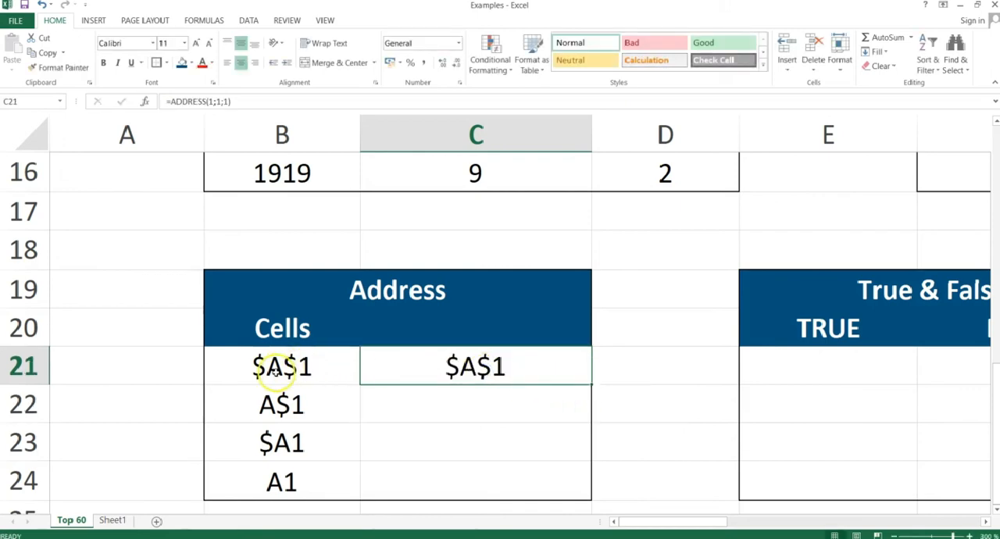
{"action": "double_click", "coordinate": [504, 368]}
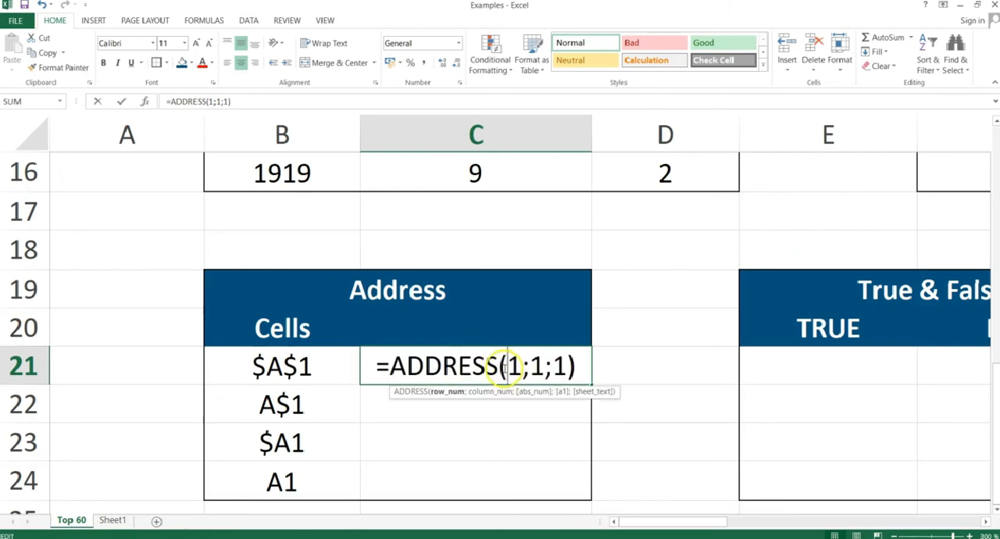
{"action": "left_click", "coordinate": [561, 366]}
{"action": "key", "text": "BackSpace"}
{"action": "type", "text": "2"}
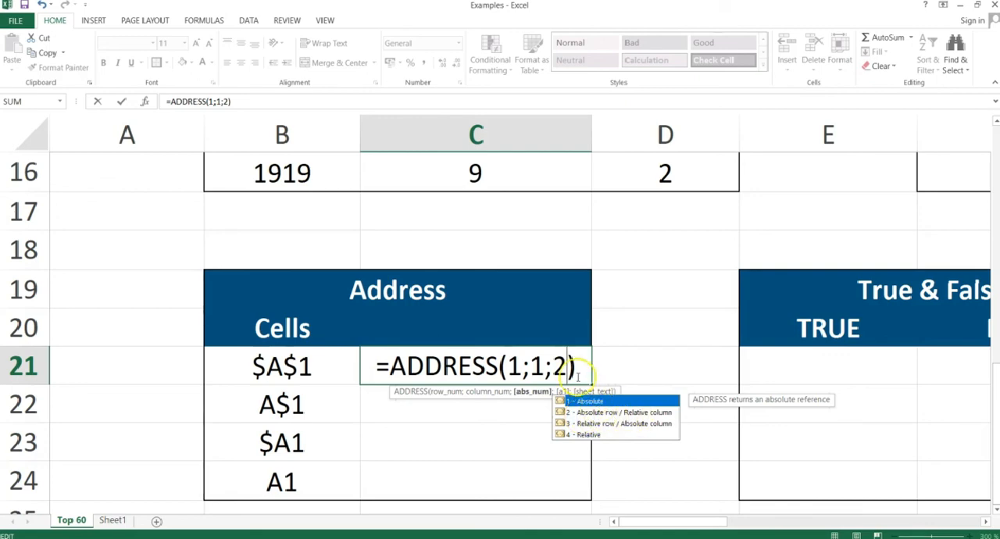
{"action": "key", "text": "Return"}
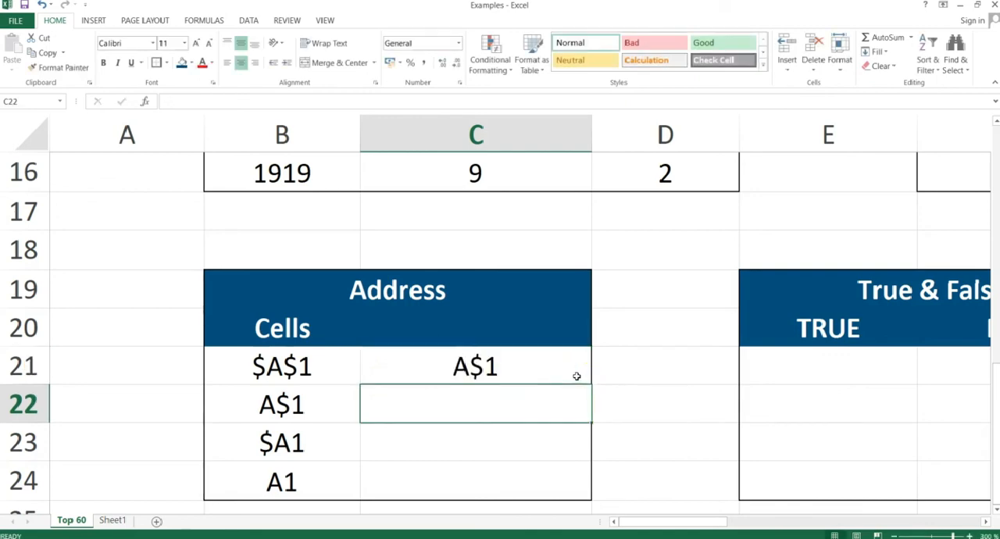
Set the abs_num argument of the ADDRESS formula in C21 to 3, making it =ADDRESS(1;1;3).
{"action": "left_click", "coordinate": [475, 361]}
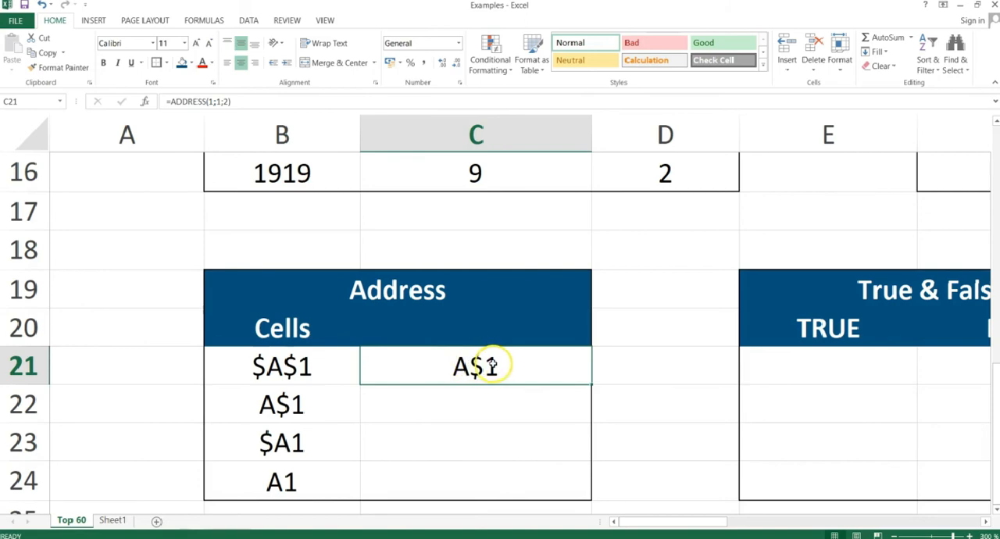
{"action": "double_click", "coordinate": [528, 366]}
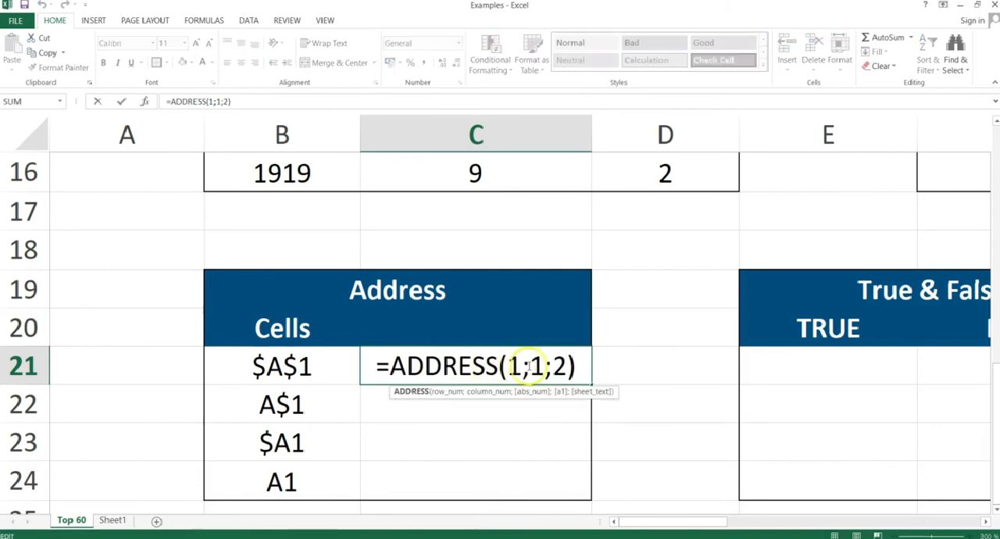
{"action": "left_click", "coordinate": [565, 366]}
{"action": "key", "text": "BackSpace"}
{"action": "type", "text": "3"}
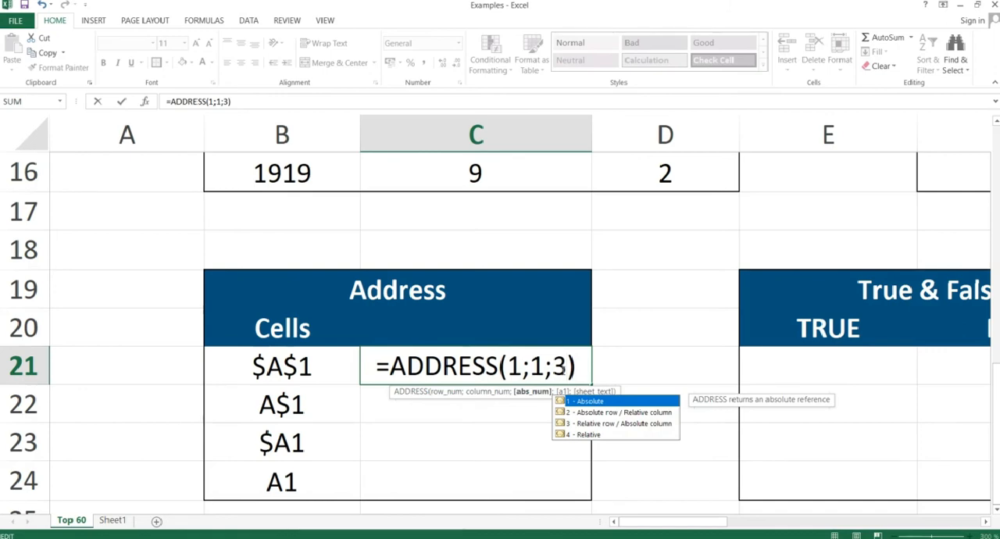
{"action": "key", "text": "Return"}
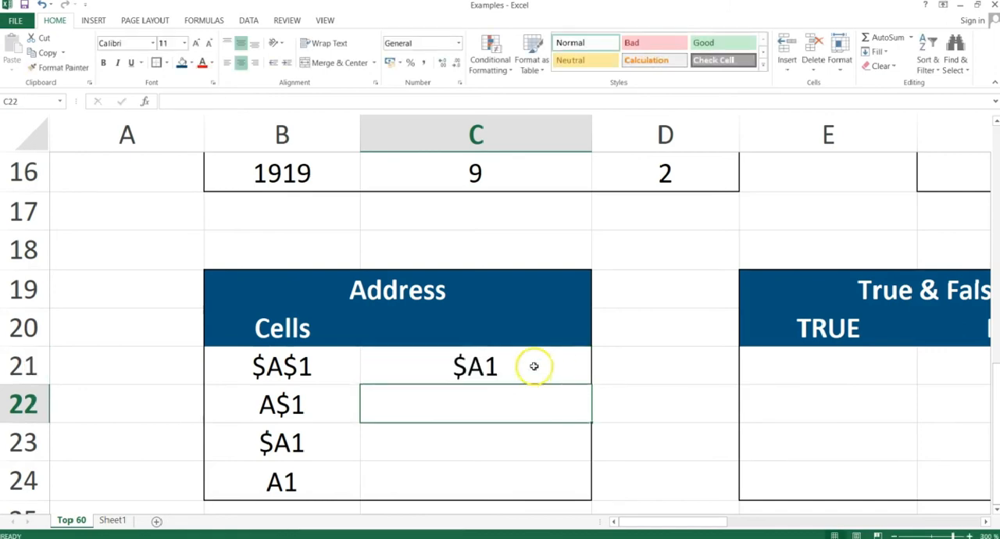
Set the abs_num argument of the ADDRESS formula in C21 to 4 for a relative reference, making it =ADDRESS(1;1;4).
{"action": "double_click", "coordinate": [475, 366]}
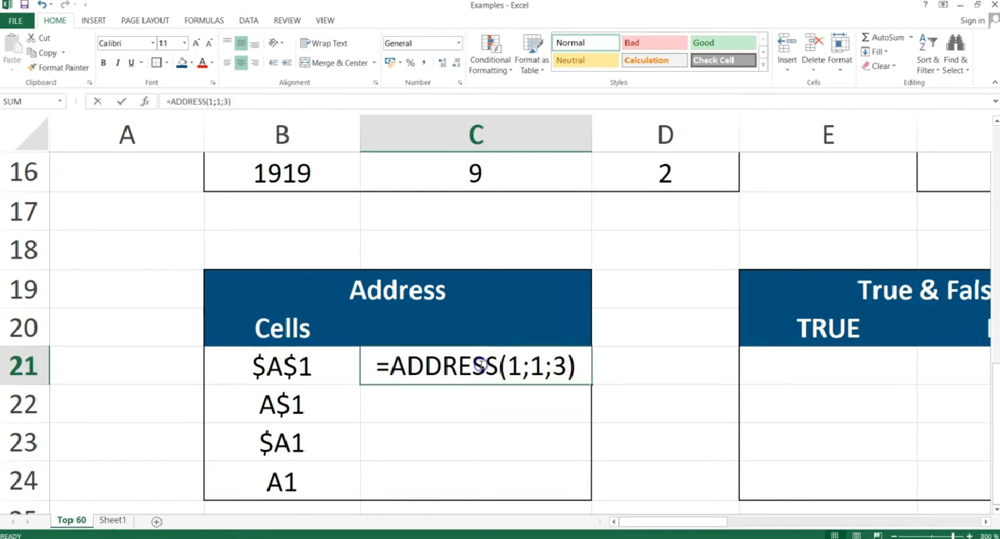
{"action": "left_click", "coordinate": [569, 366]}
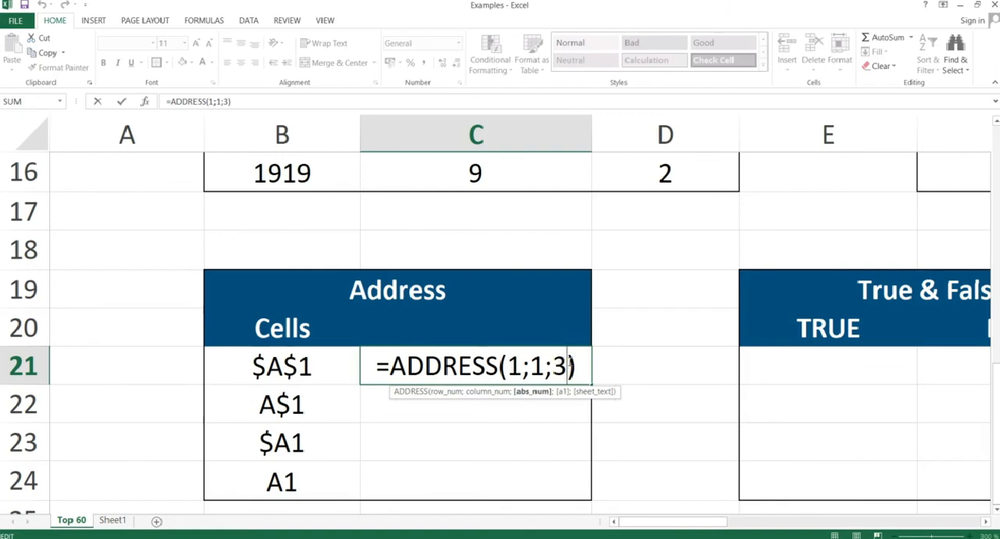
{"action": "key", "text": "BackSpace"}
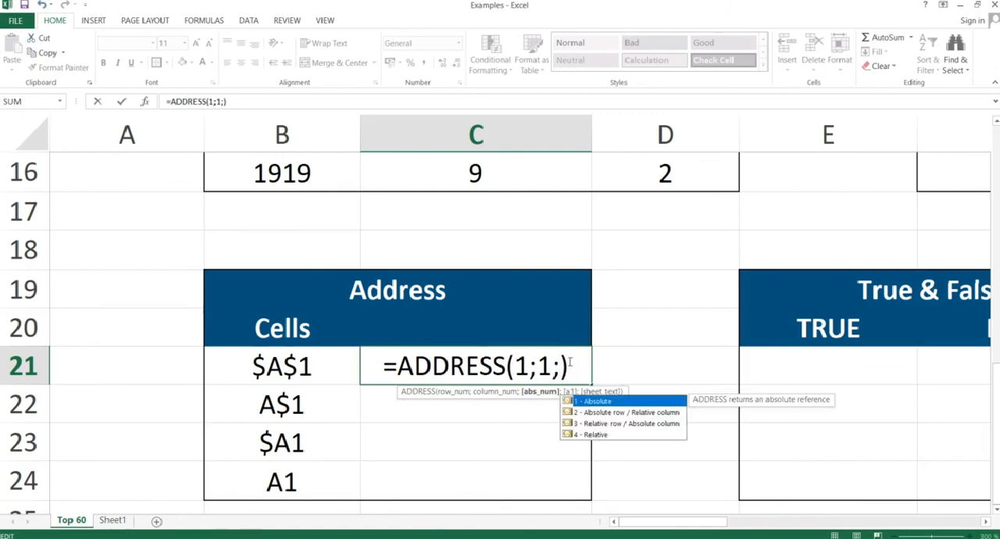
{"action": "type", "text": "4"}
{"action": "key", "text": "Return"}
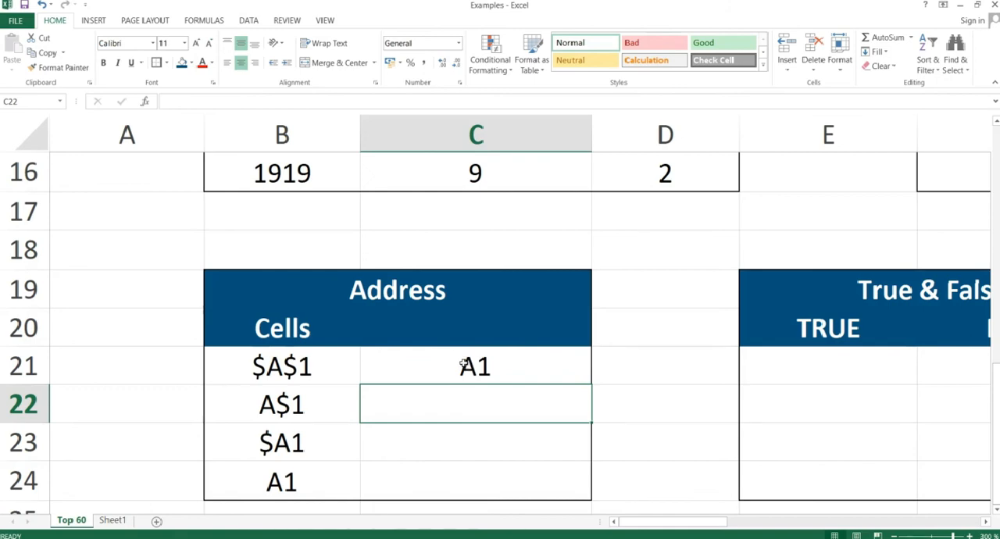
Switch to the slideshow, advance from the Address slide to the True & False slide, and return to the Examples workbook in Excel.
{"action": "key", "text": "alt+Tab"}
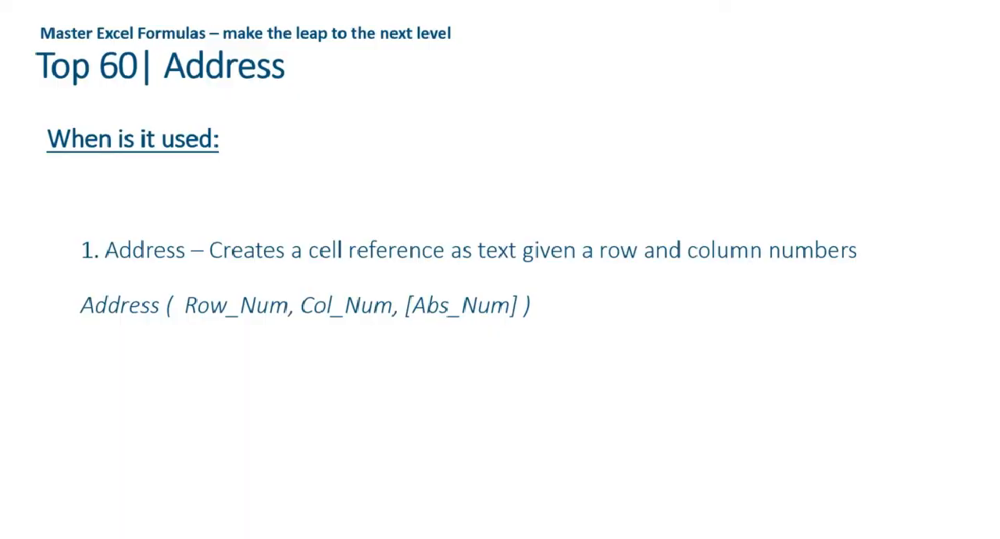
{"action": "key", "text": "Right"}
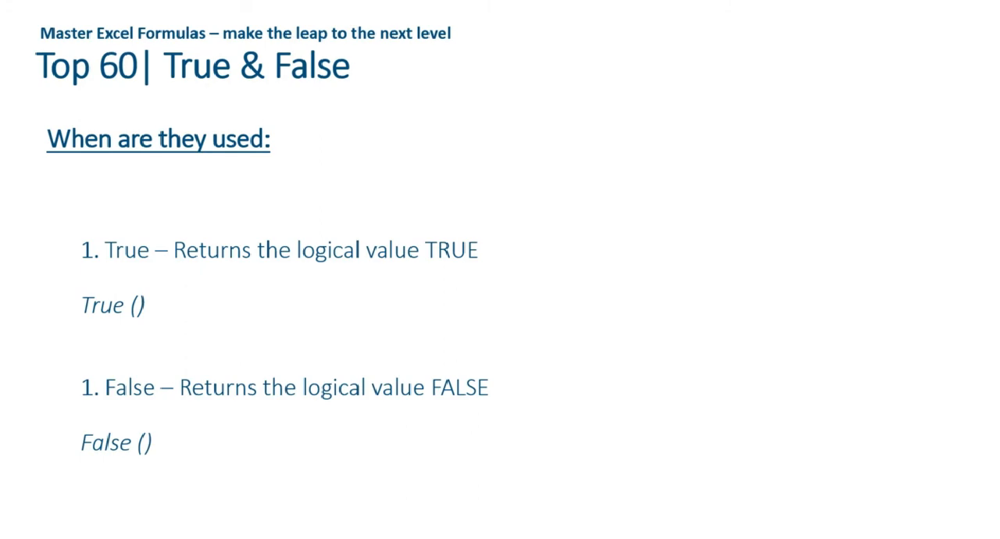
{"action": "key", "text": "alt+Tab"}
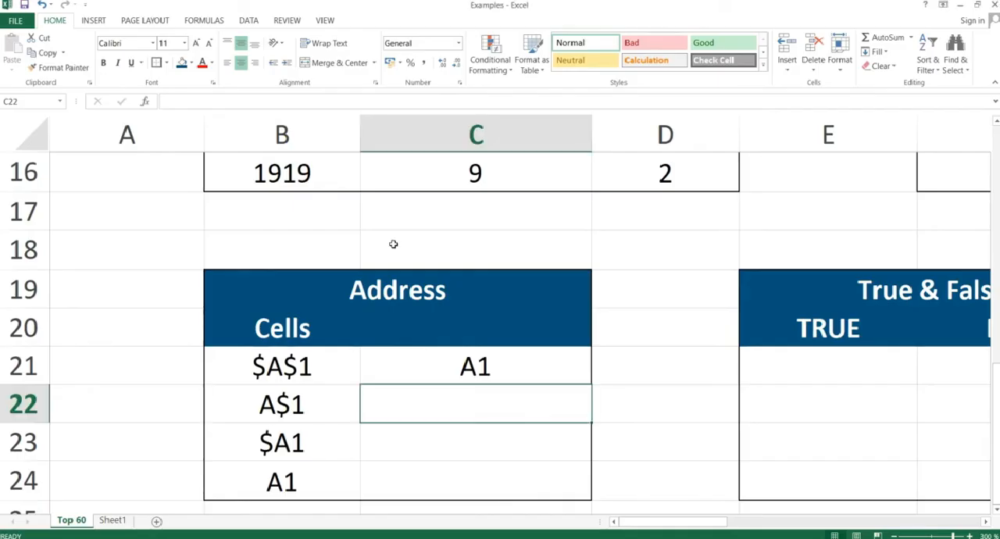
Enter the formula =TRUE() in cell E21 under the TRUE heading of the True & False table.
{"action": "key", "text": "Right"}
{"action": "key", "text": "Right"}
{"action": "key", "text": "Right"}
{"action": "key", "text": "Up"}
{"action": "key", "text": "Left"}
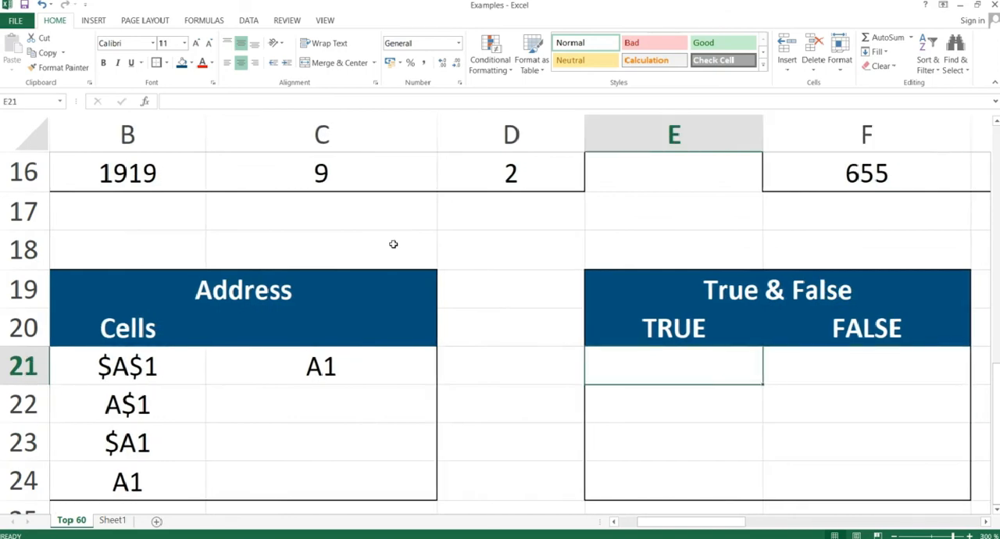
{"action": "type", "text": "true"}
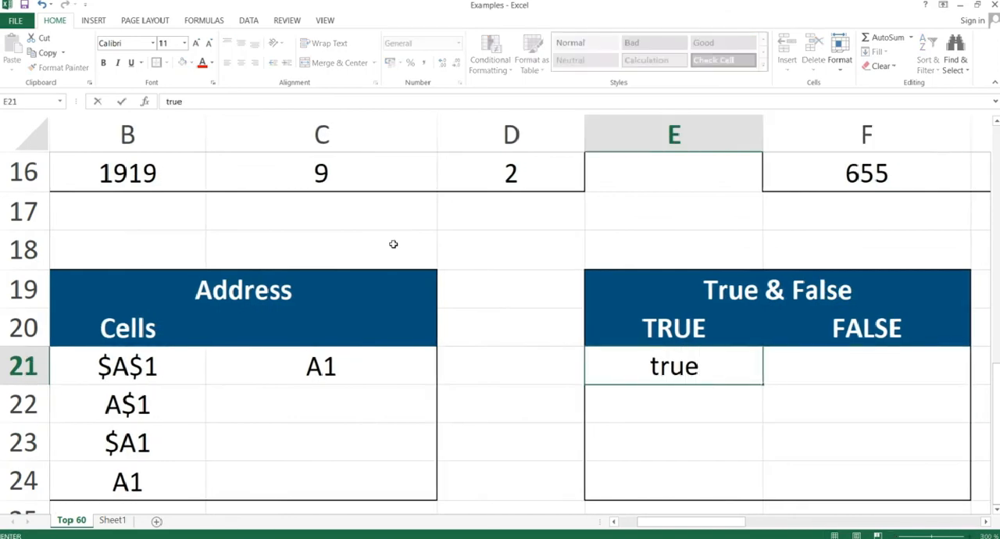
{"action": "key", "text": "BackSpace"}
{"action": "key", "text": "BackSpace"}
{"action": "key", "text": "BackSpace"}
{"action": "key", "text": "BackSpace"}
{"action": "type", "text": "=true"}
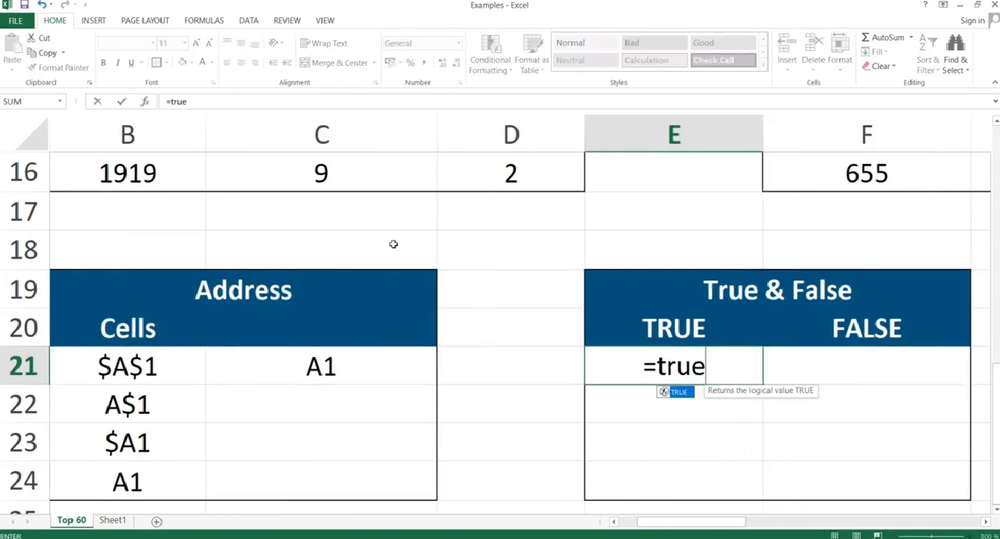
{"action": "type", "text": "()"}
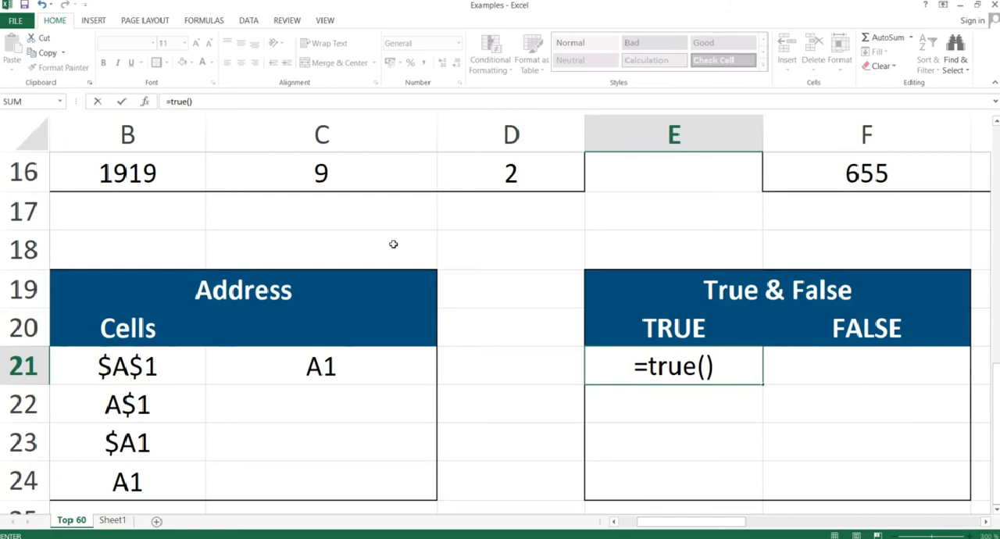
{"action": "key", "text": "Return"}
{"action": "key", "text": "Up"}
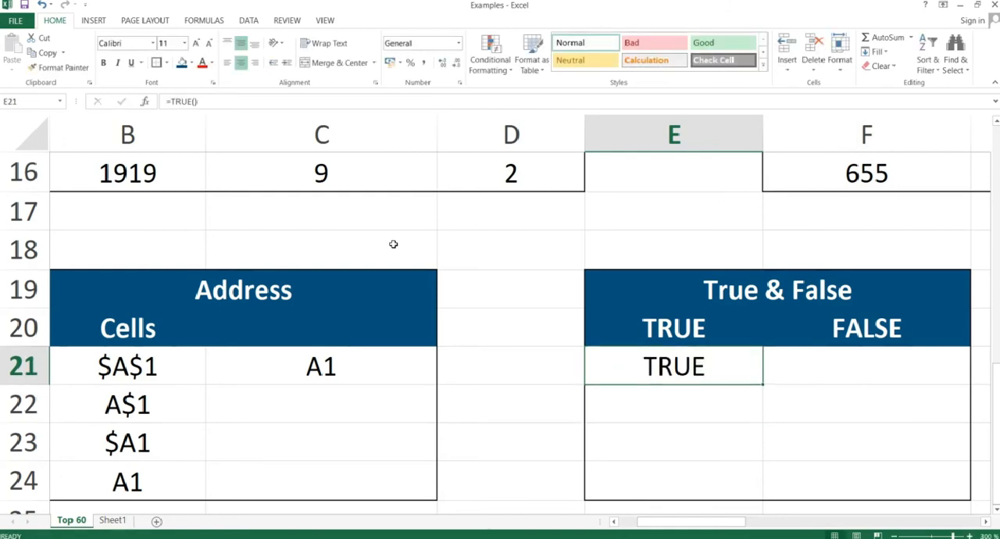
Enter the formula =FALSE() in cell F21 under the FALSE heading of the True & False table.
{"action": "key", "text": "Right"}
{"action": "type", "text": "=false"}
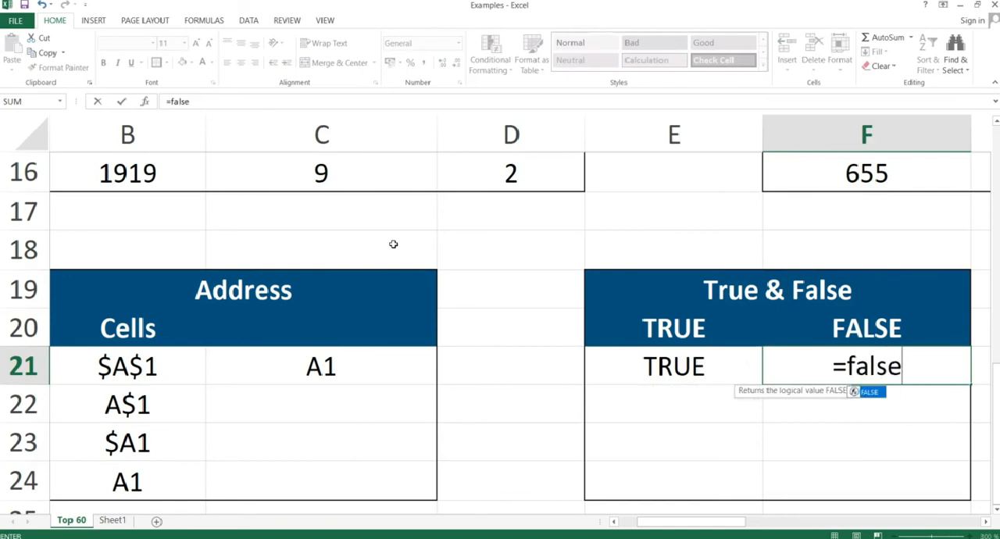
{"action": "type", "text": "("}
{"action": "key", "text": "BackSpace"}
{"action": "type", "text": "()"}
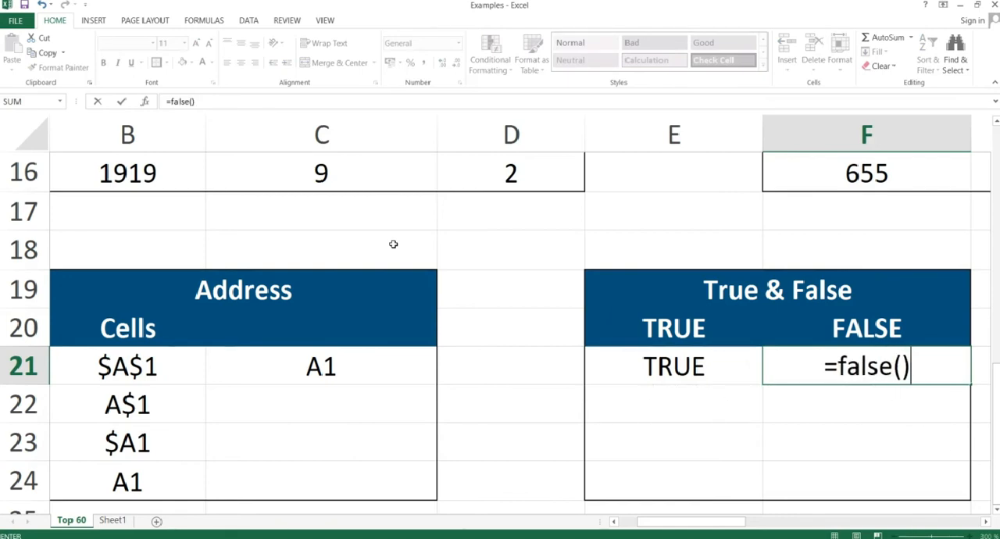
{"action": "key", "text": "Return"}
{"action": "key", "text": "Up"}
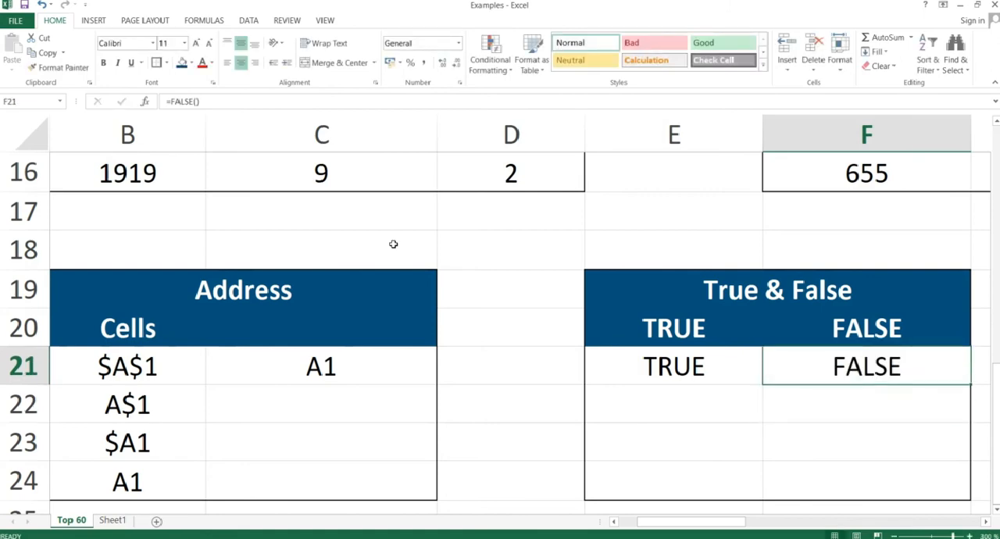
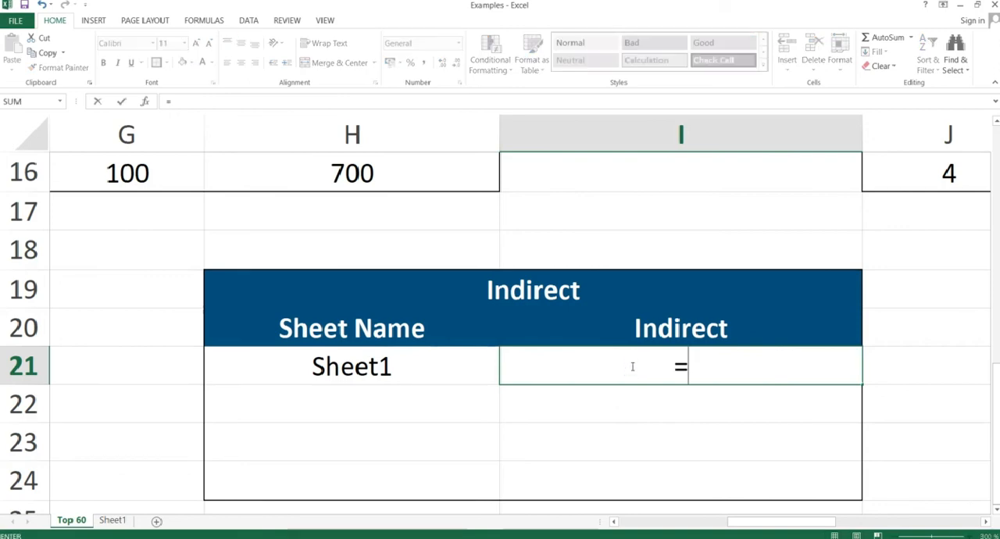
Enter the formula =INDIRECT(H21&"!A1") in cell I21 of the Indirect table, enclosing the !A1 part in quotation marks.
{"action": "type", "text": "ct("}
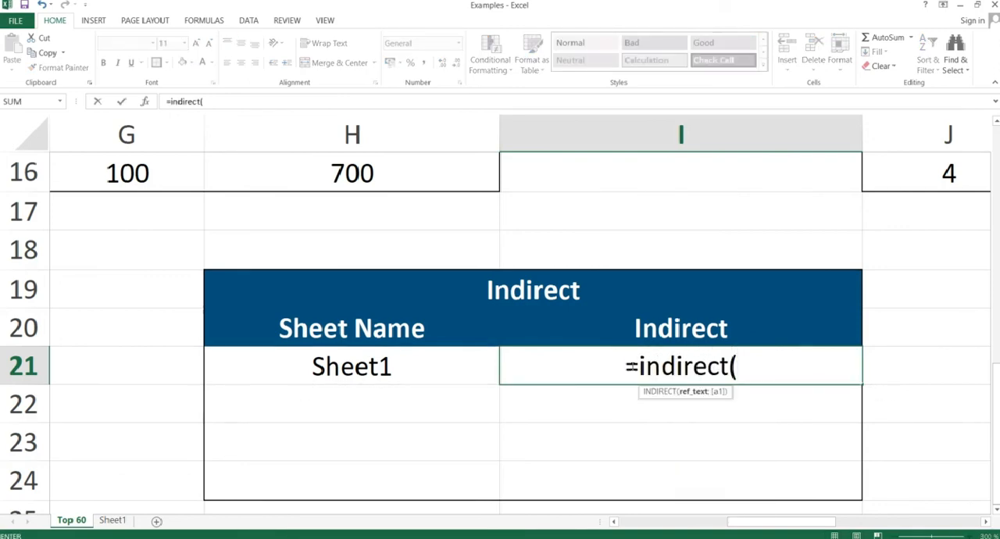
{"action": "left_click", "coordinate": [383, 361]}
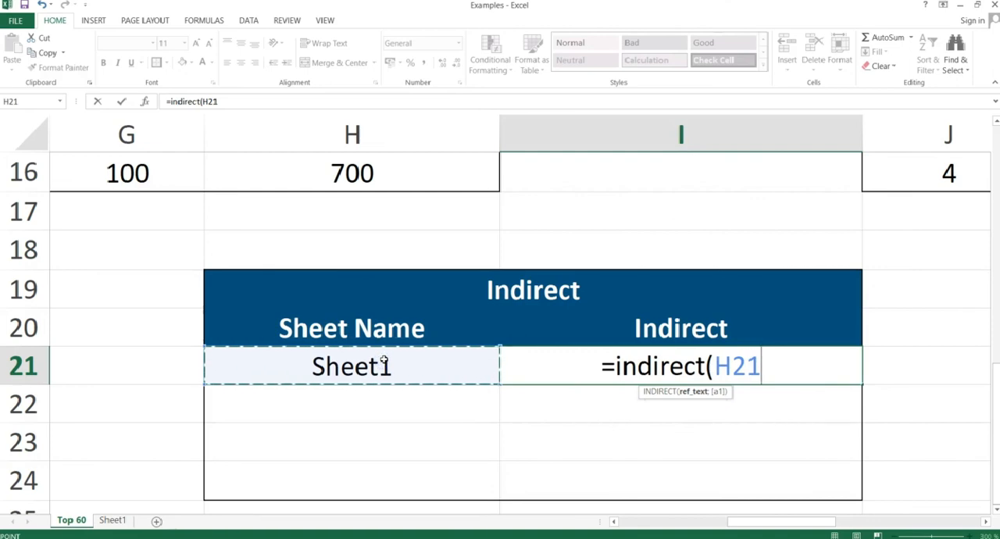
{"action": "type", "text": "&"}
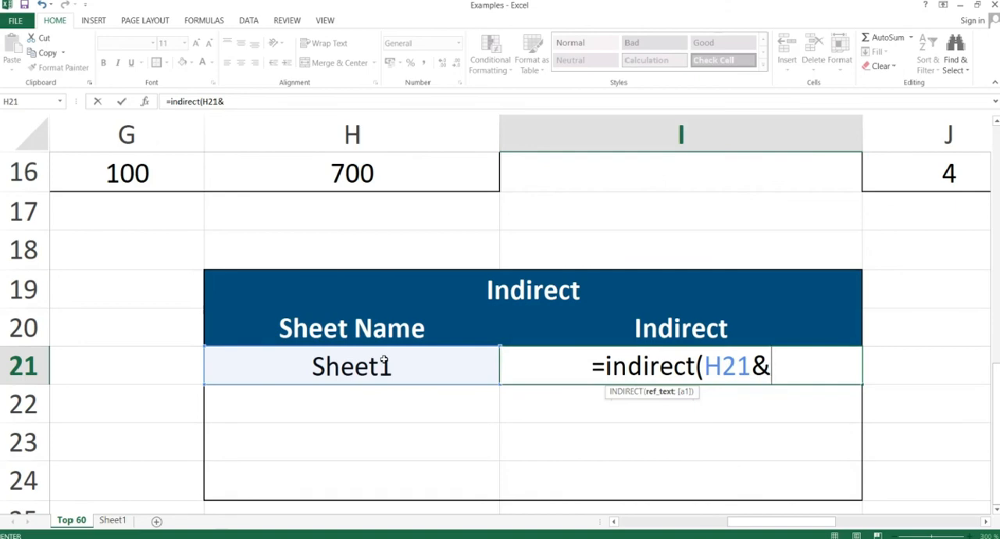
{"action": "type", "text": "!A1"}
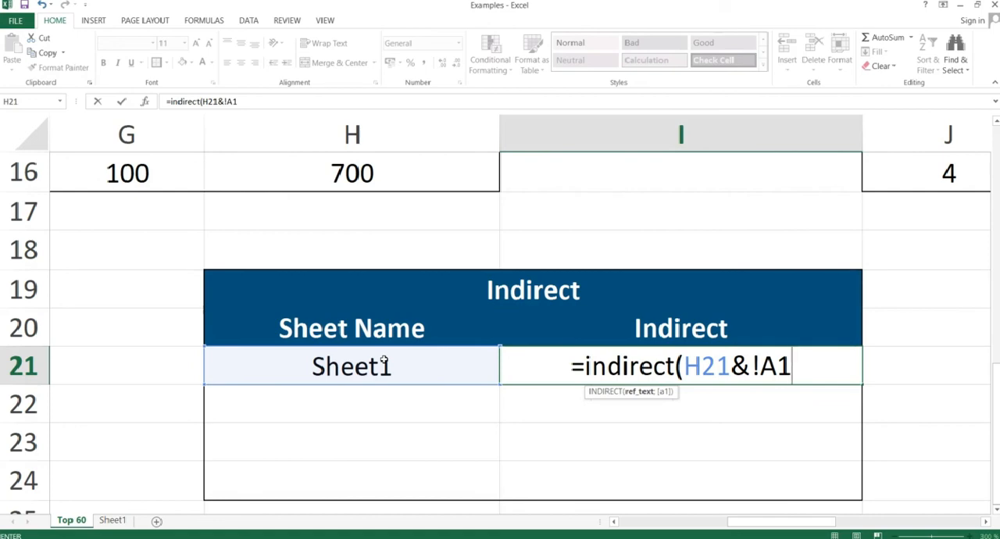
{"action": "key", "text": "Return"}
{"action": "key", "text": "Return"}
{"action": "type", "text": "\"'"}
{"action": "key", "text": "Right"}
{"action": "key", "text": "Right"}
{"action": "key", "text": "Right"}
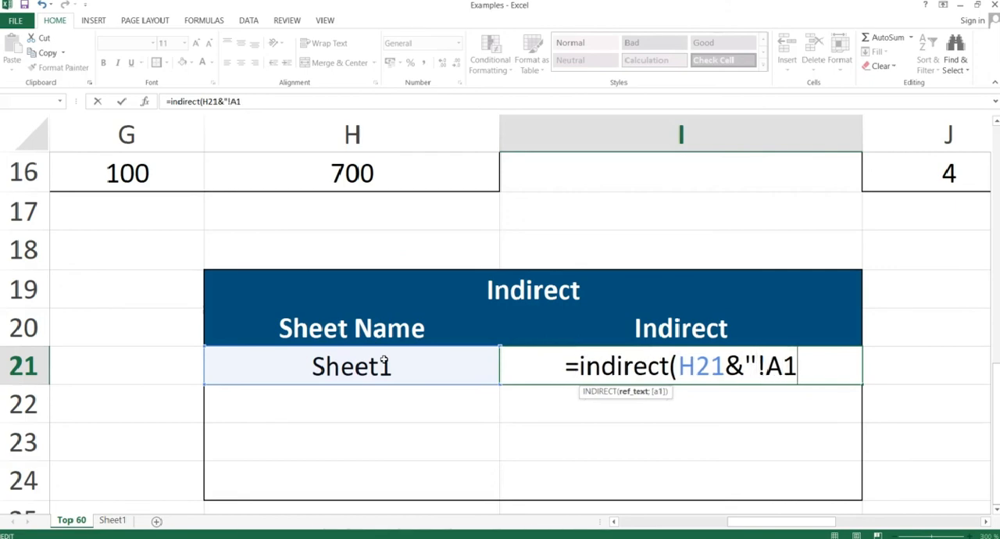
{"action": "type", "text": "\")"}
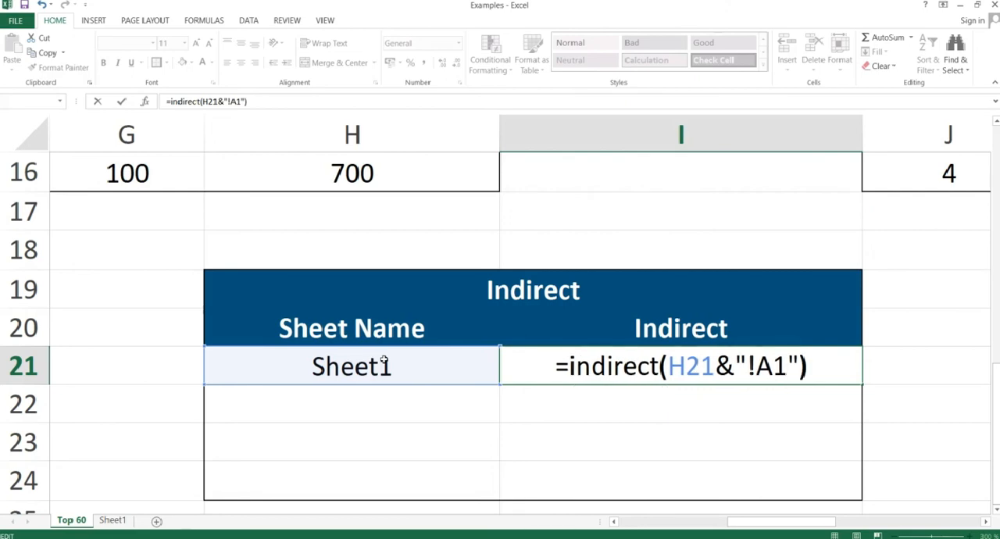
{"action": "key", "text": "Left"}
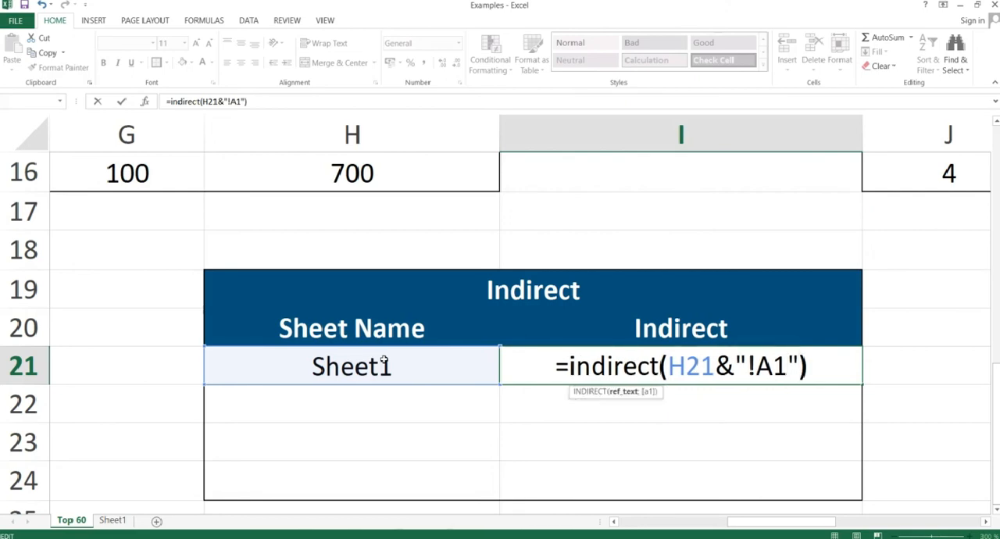
{"action": "key", "text": "Right"}
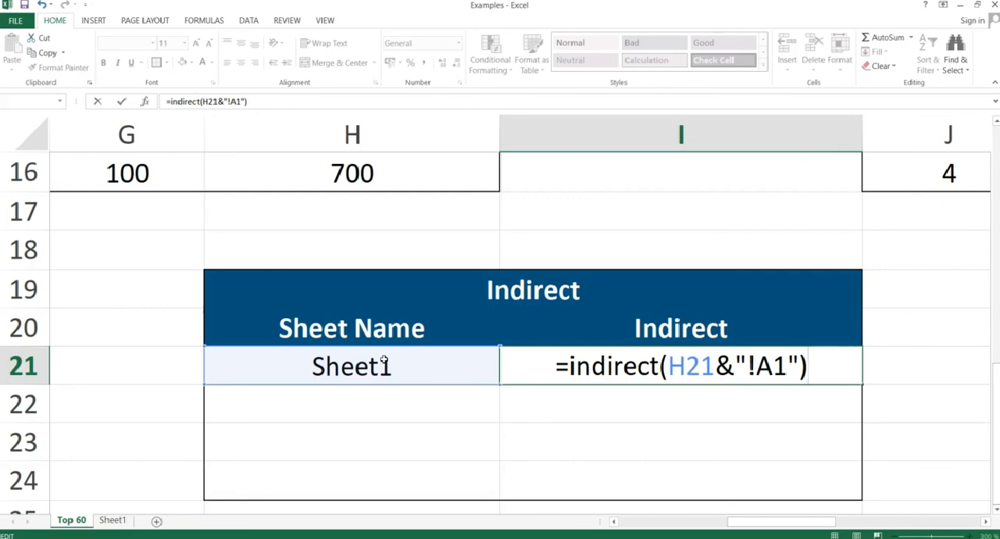
{"action": "key", "text": "Return"}
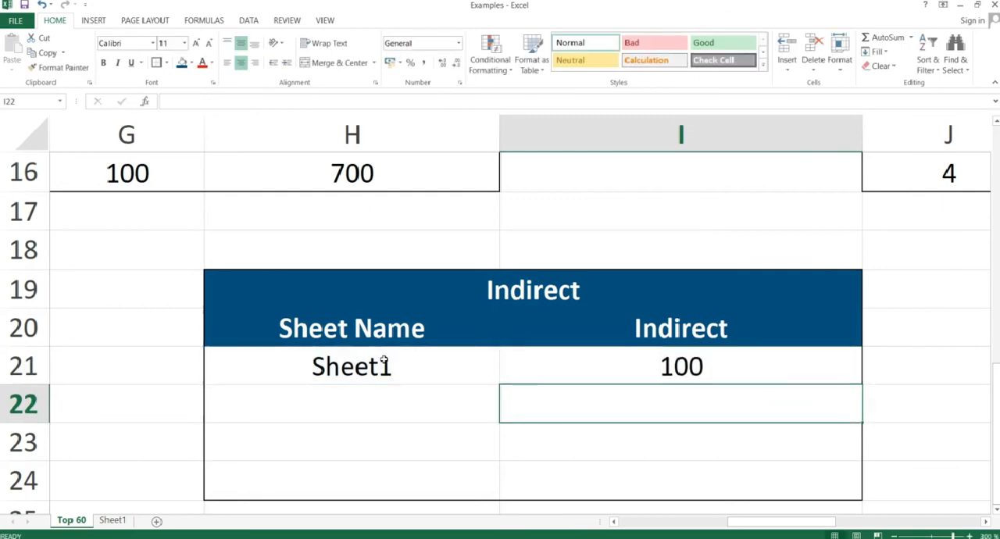
{"action": "key", "text": "Up"}
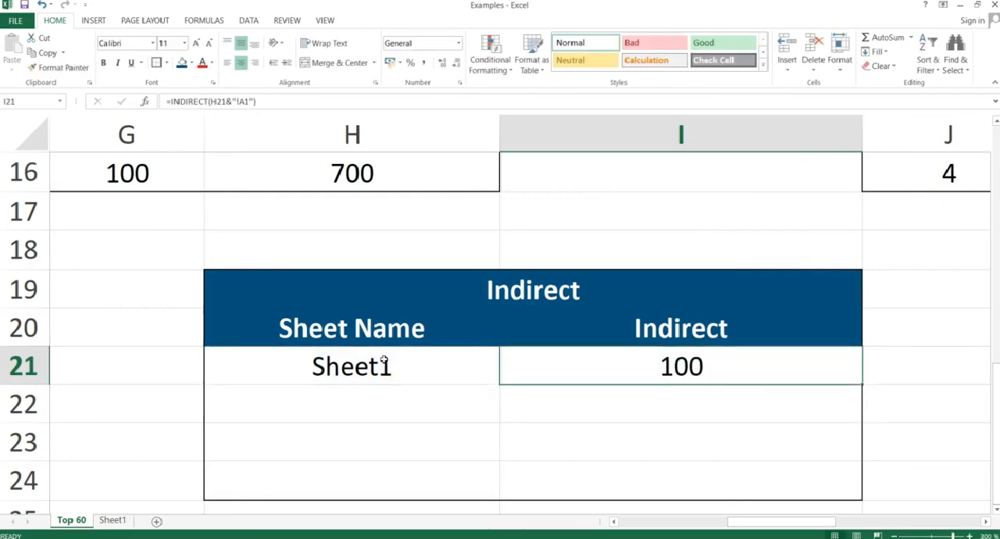
Switch to the slideshow, advance from the Indirect slide to the Error.Type slide, and return to the Examples workbook in Excel.
{"action": "left_click", "coordinate": [681, 368]}
{"action": "key", "text": "alt+Tab"}
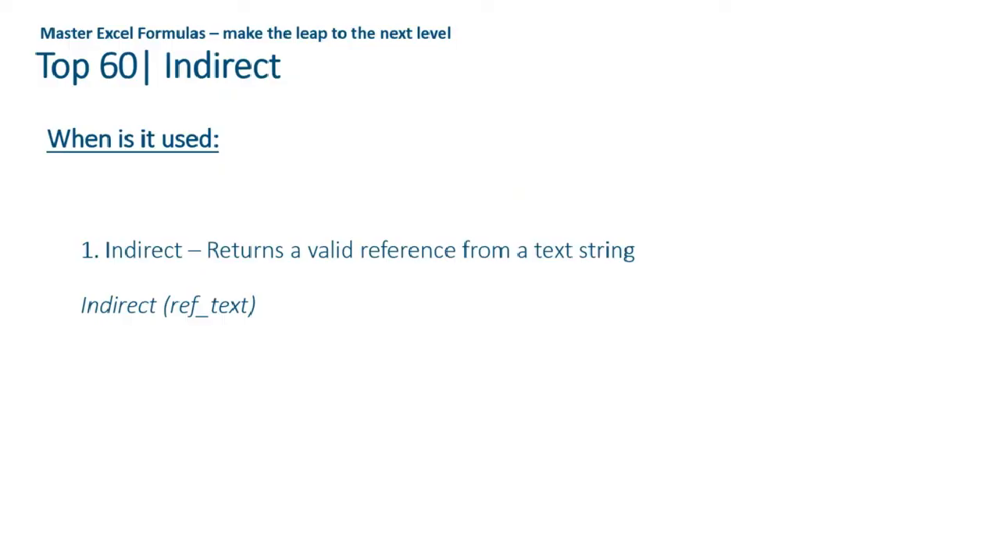
{"action": "key", "text": "Right"}
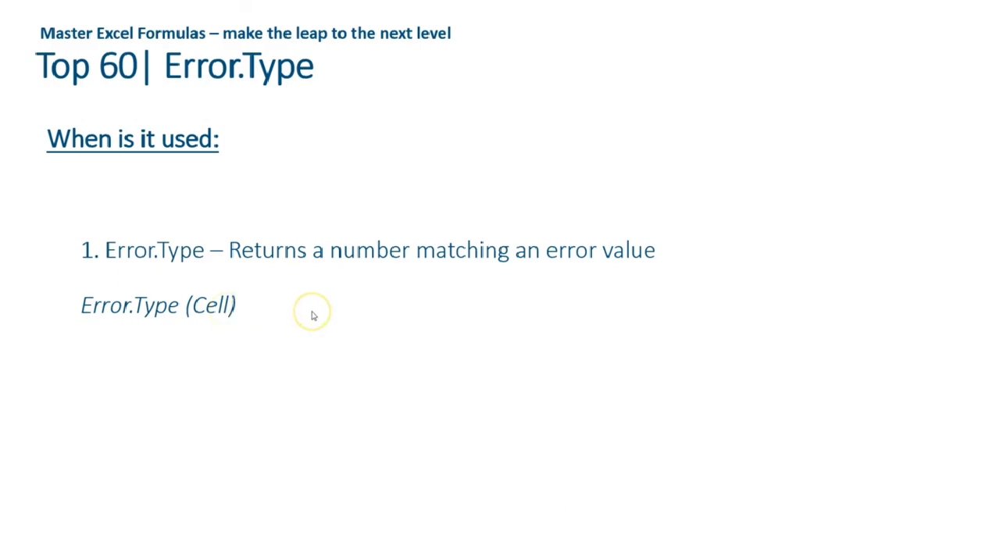
{"action": "key", "text": "alt+Tab"}
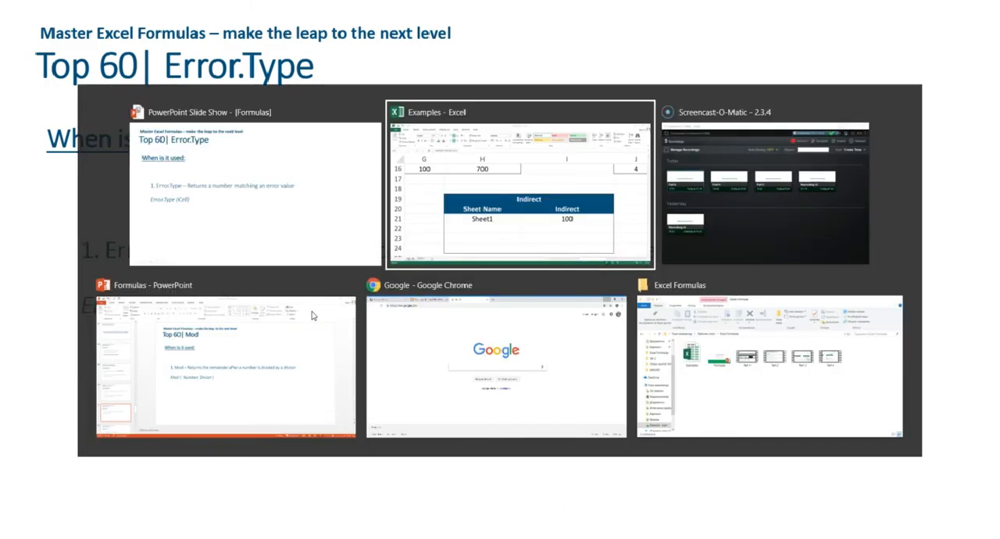
Enter the formula =ERROR.TYPE(K21) in cell L21, beside the #NULL! error in the Error.Type table.
{"action": "key", "text": "Right"}
{"action": "key", "text": "Right"}
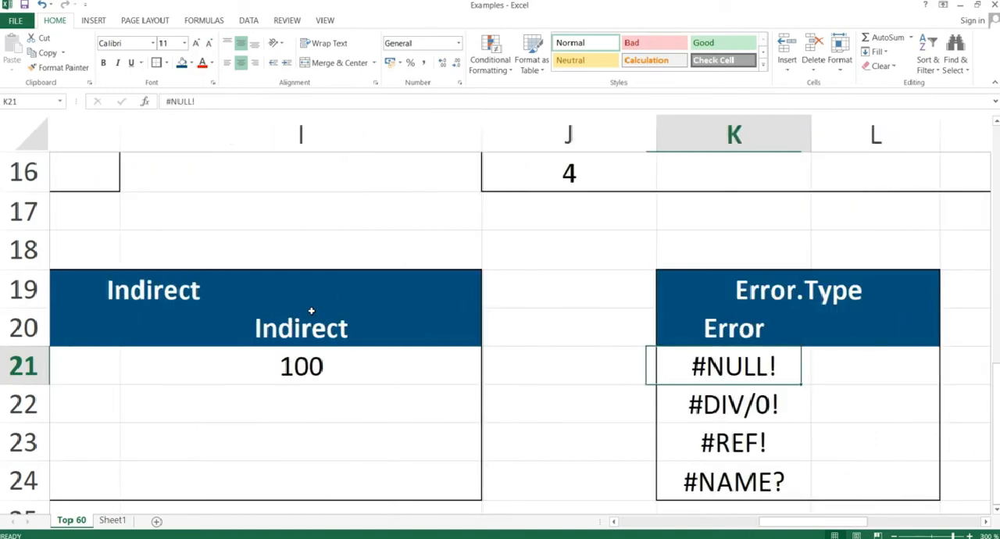
{"action": "key", "text": "Right"}
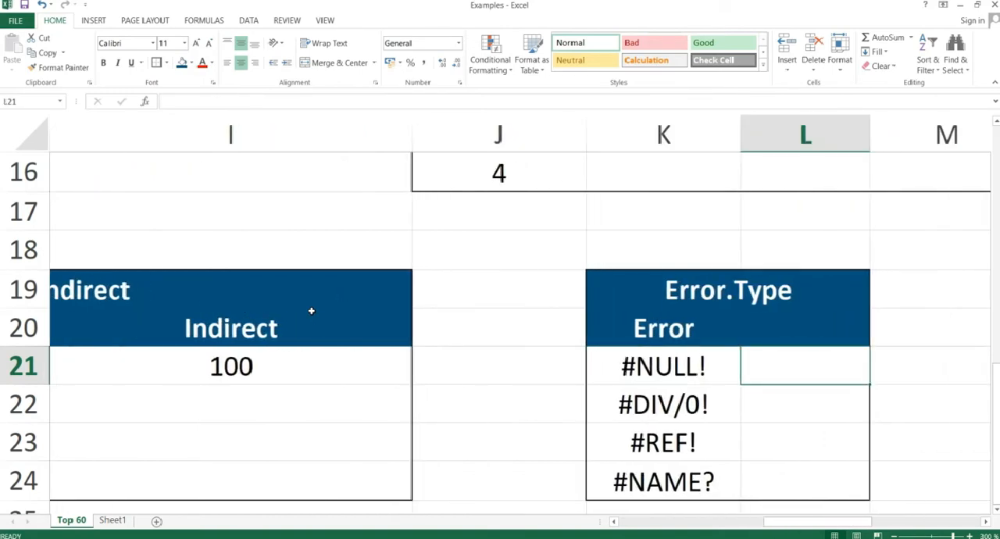
{"action": "type", "text": "=error"}
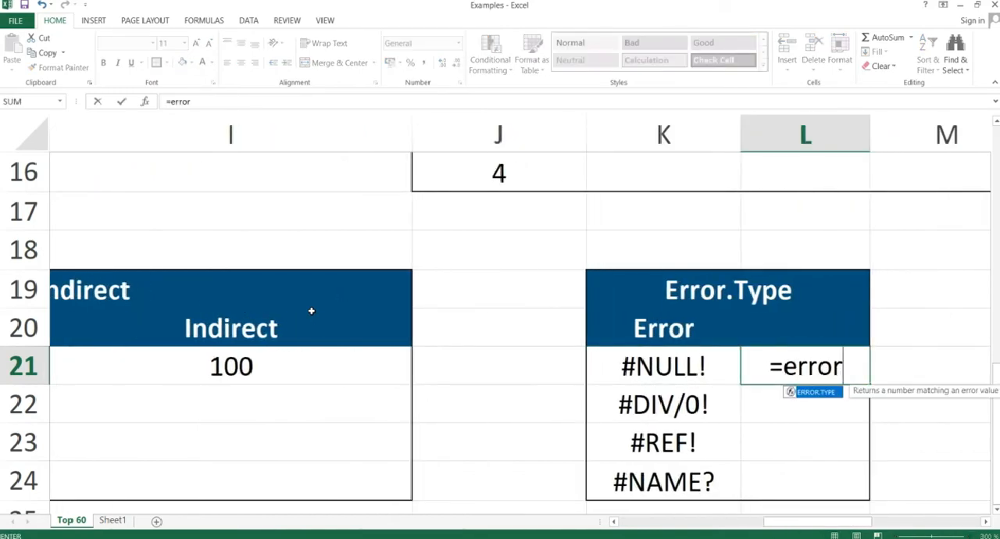
{"action": "type", "text": ".type"}
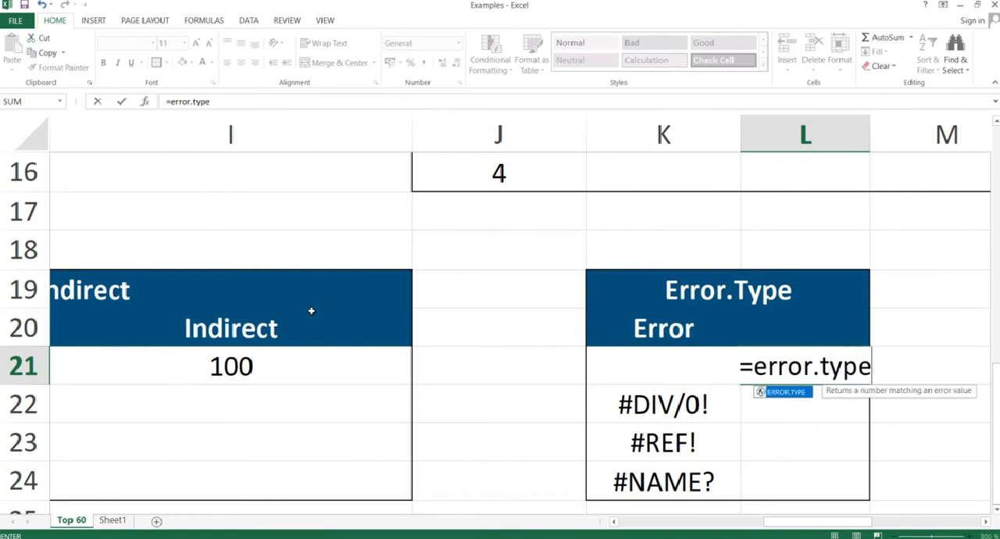
{"action": "type", "text": "("}
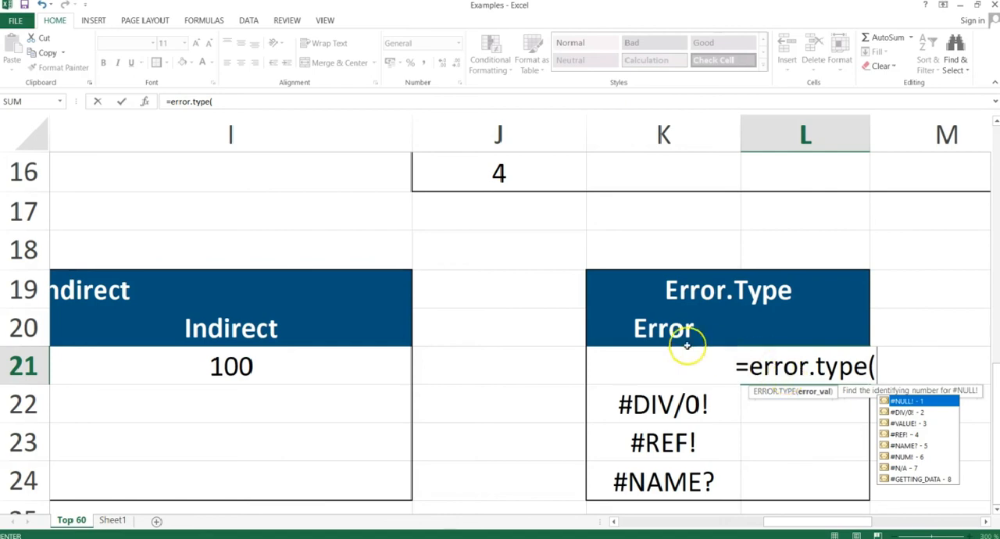
{"action": "left_click", "coordinate": [627, 394]}
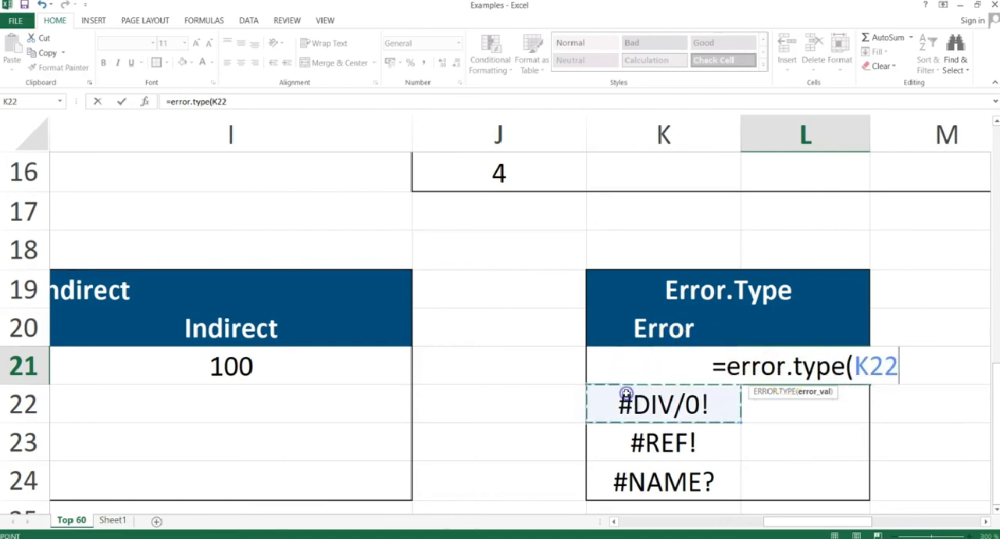
{"action": "key", "text": "Up"}
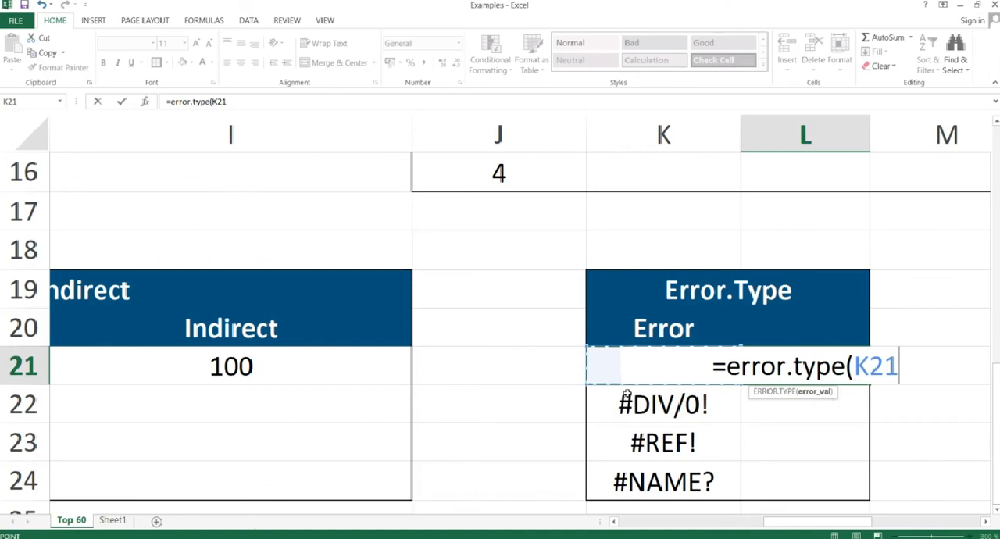
{"action": "type", "text": ")"}
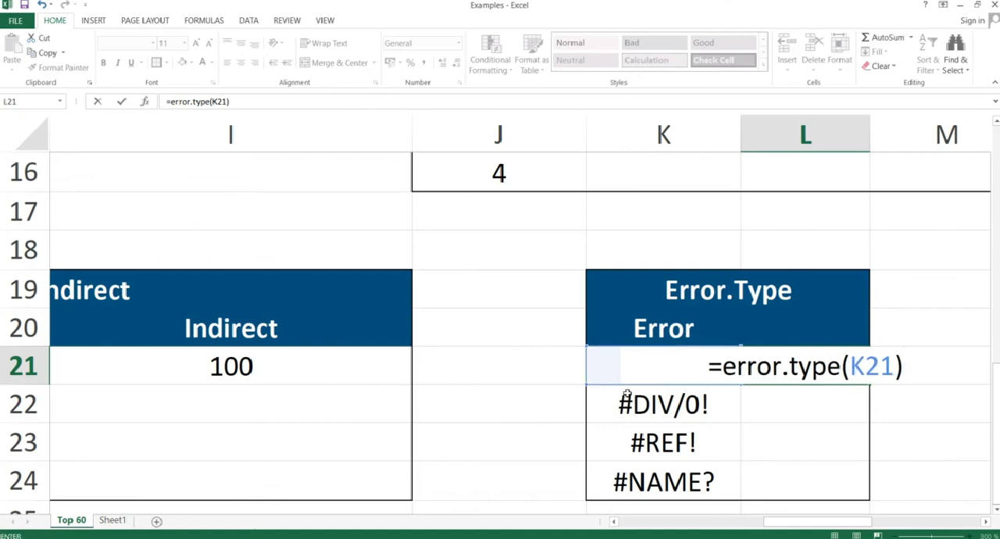
{"action": "key", "text": "Return"}
{"action": "key", "text": "Up"}
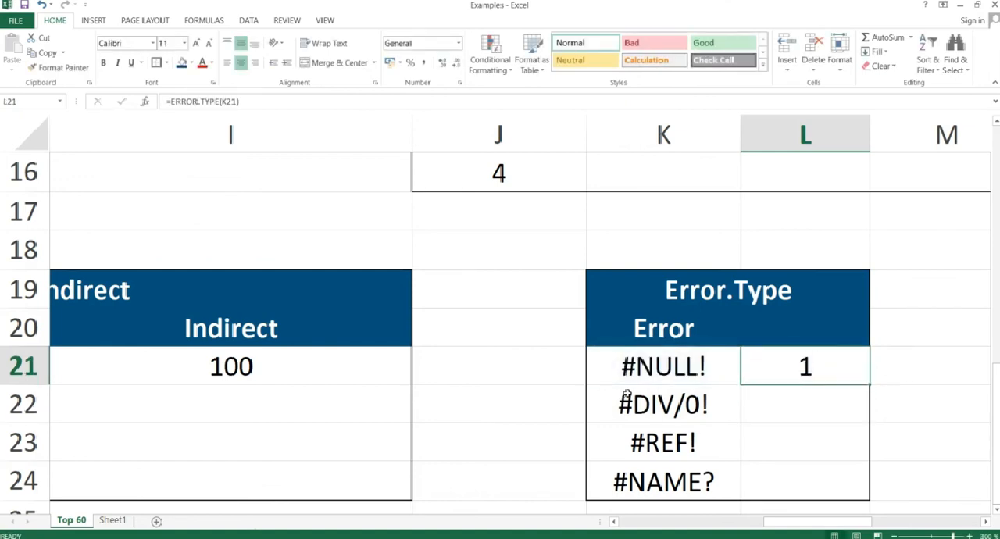
Copy the ERROR.TYPE formula from L21 and paste it as formulas only into L21:L24.
{"action": "key", "text": "ctrl+c"}
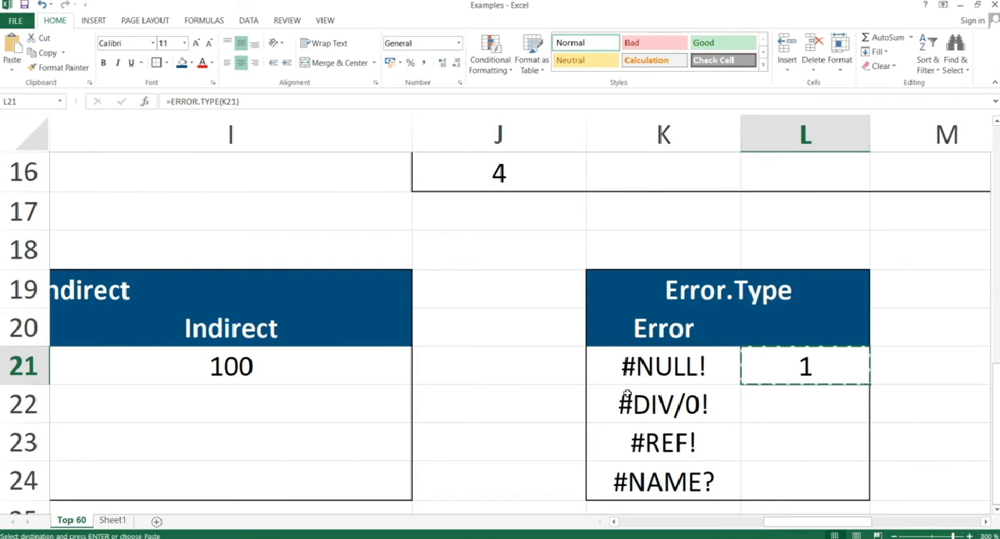
{"action": "key", "text": "shift+Down"}
{"action": "key", "text": "shift+Down"}
{"action": "key", "text": "shift+Down"}
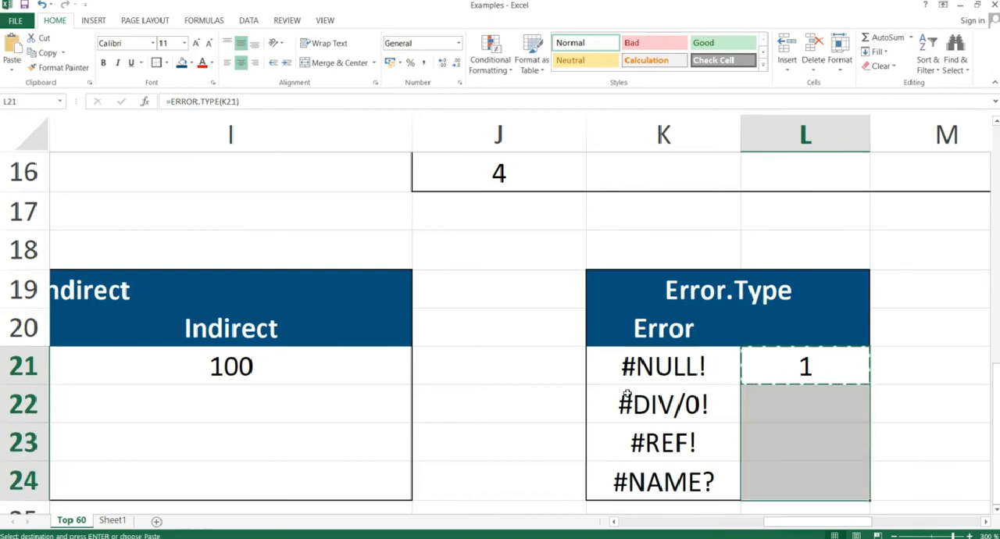
{"action": "key", "text": "alt+e"}
{"action": "key", "text": "s"}
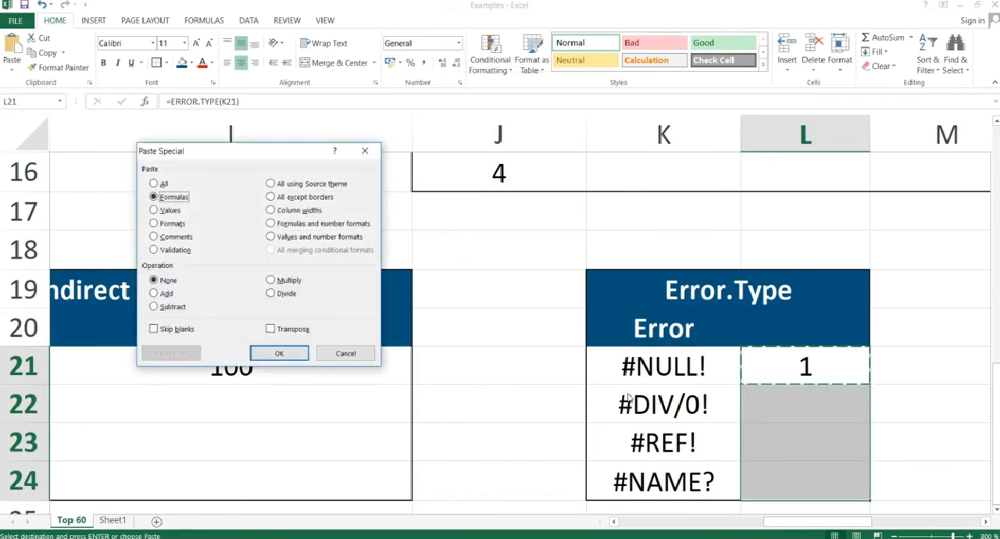
{"action": "key", "text": "Return"}
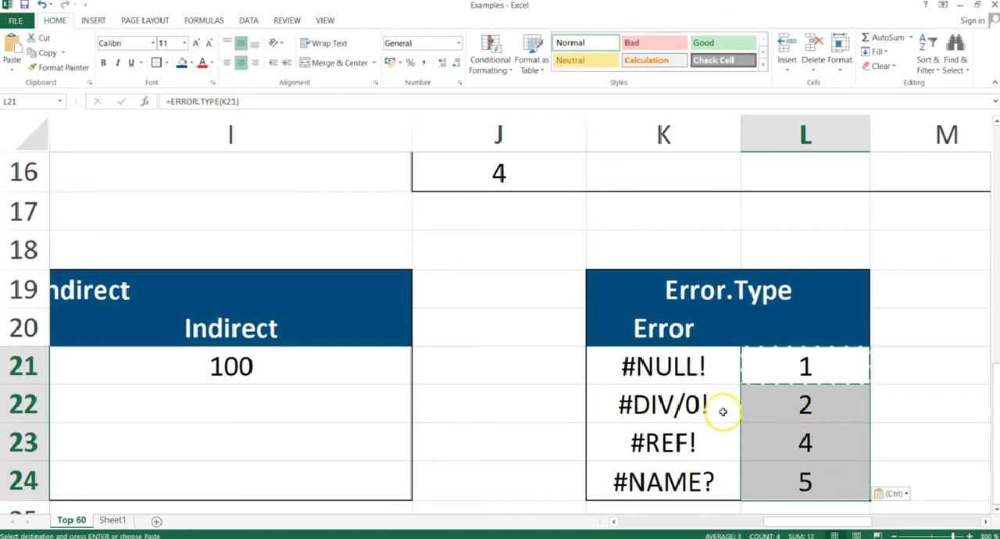
Compare the errors in column K of the Error.Type table with the ERROR.TYPE results in L21:L24.
{"action": "left_click", "coordinate": [711, 480]}
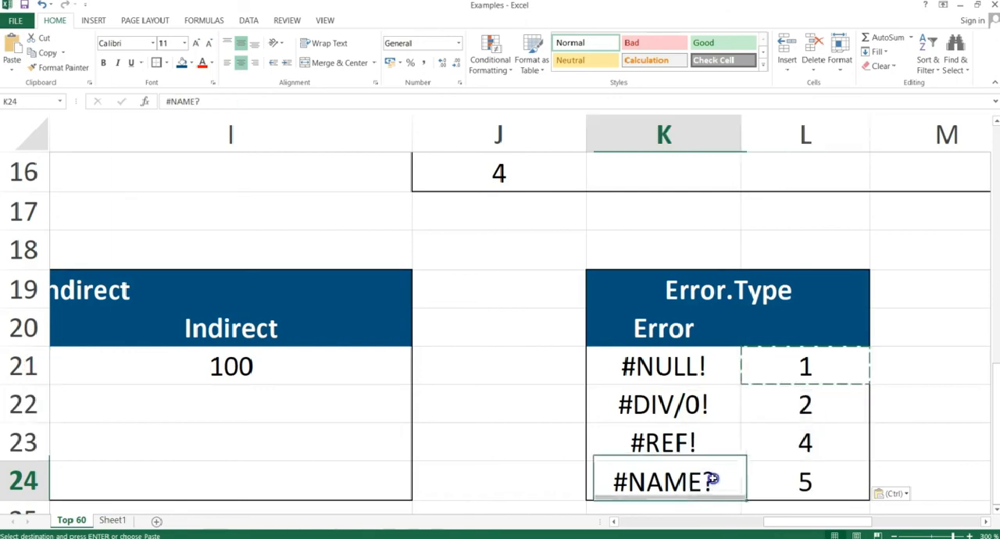
{"action": "key", "text": "Up"}
{"action": "key", "text": "Up"}
{"action": "key", "text": "Up"}
{"action": "key", "text": "Right"}
{"action": "key", "text": "Down"}
{"action": "key", "text": "Down"}
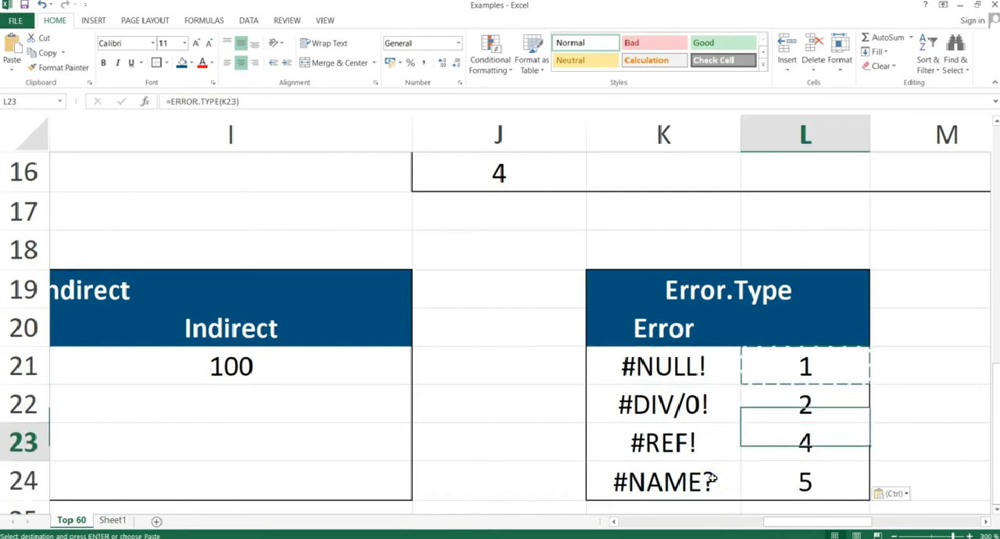
{"action": "key", "text": "Down"}
Switch to the slideshow and advance from the Error.Type slide to the "Repetition is the mother of learning" slide.
{"action": "key", "text": "alt+Tab"}
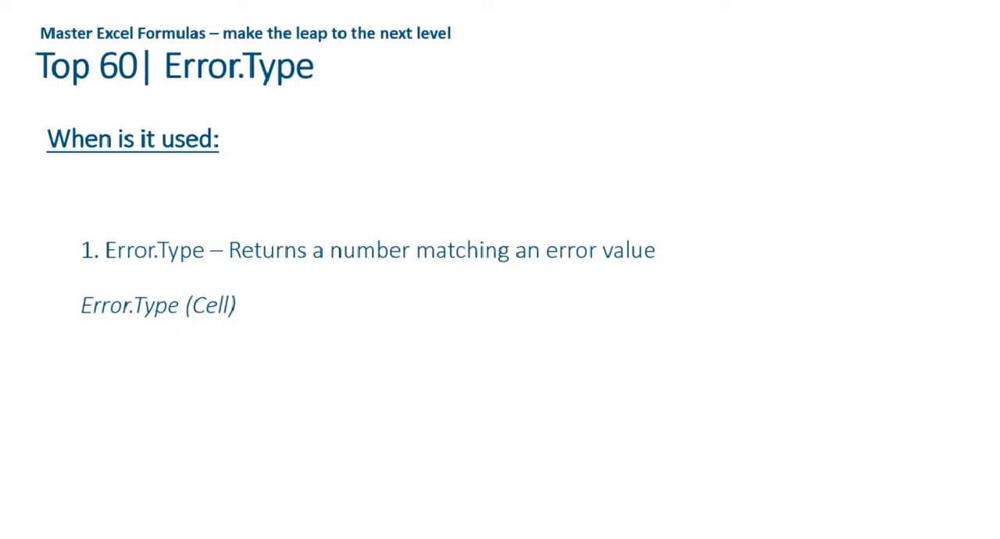
{"action": "key", "text": "Right"}
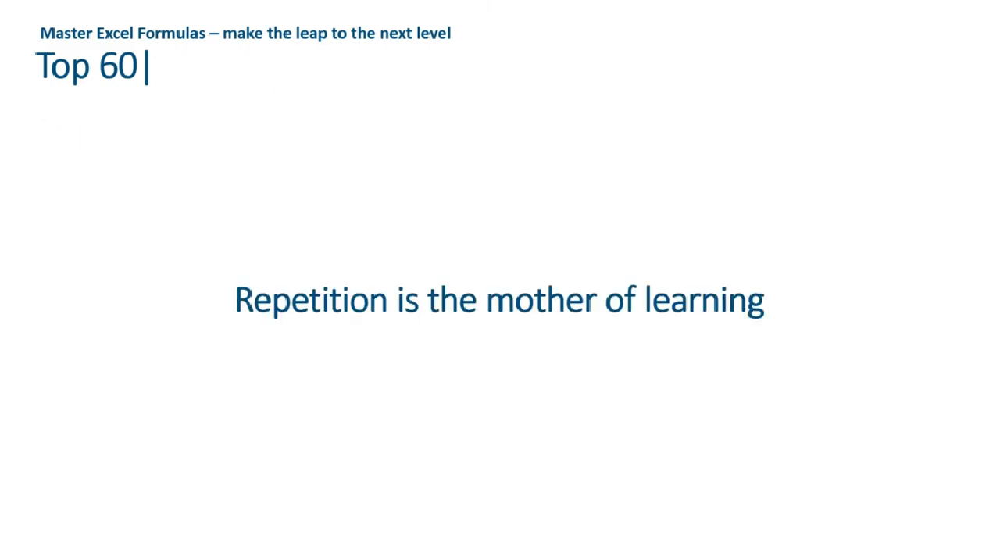
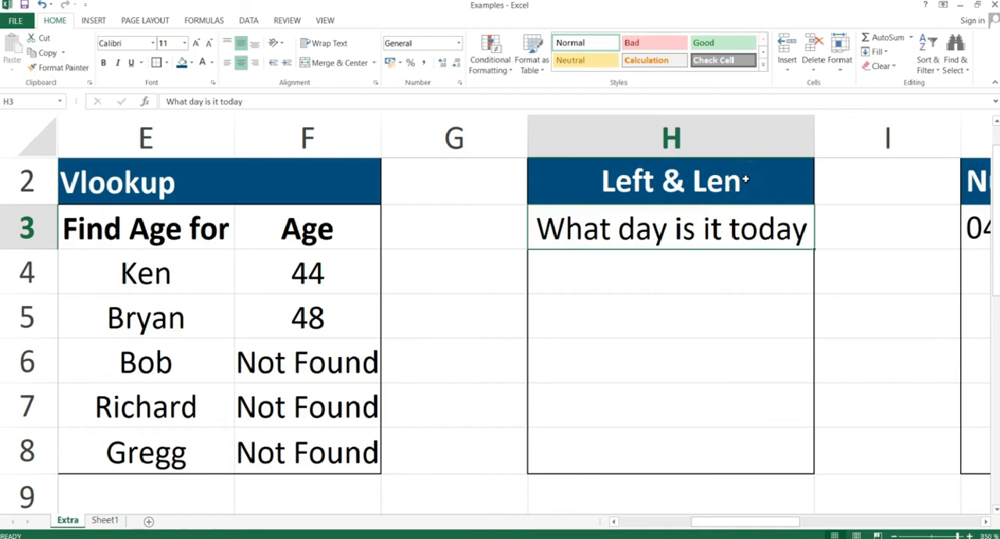
Write the formula =left(H3,len(H3)-5) in cell H4 of the Left & Len table.
{"action": "left_click", "coordinate": [658, 266]}
{"action": "left_click", "coordinate": [681, 265]}
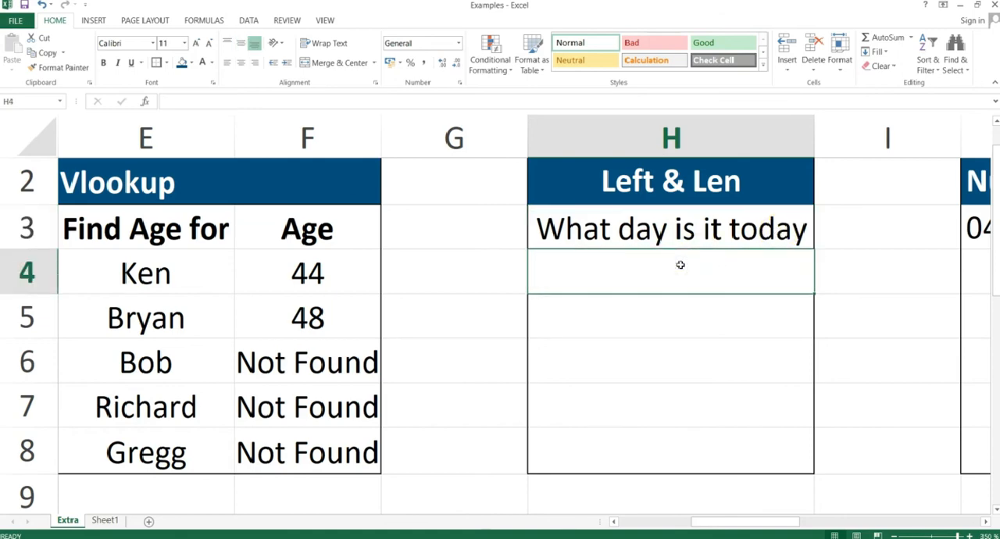
{"action": "type", "text": "=lef"}
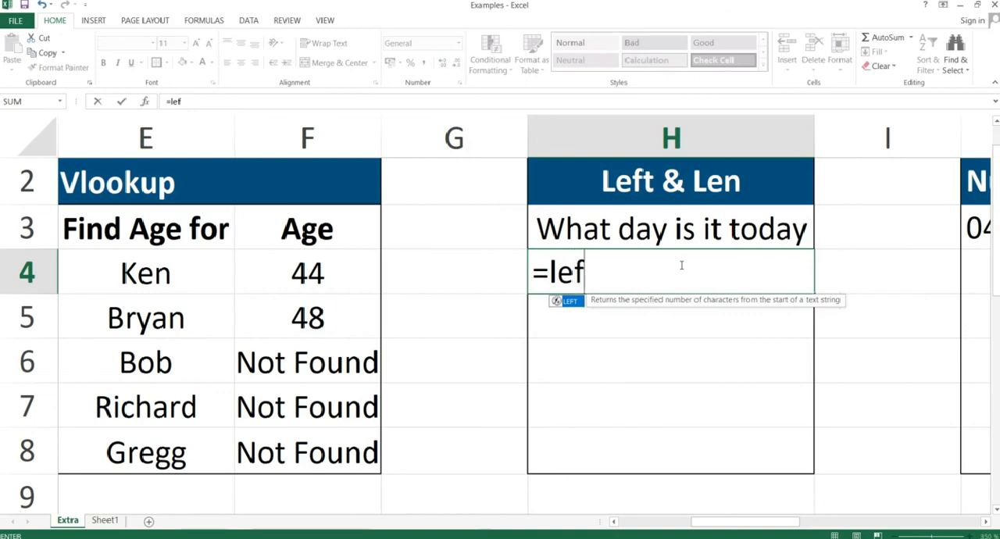
{"action": "type", "text": "t("}
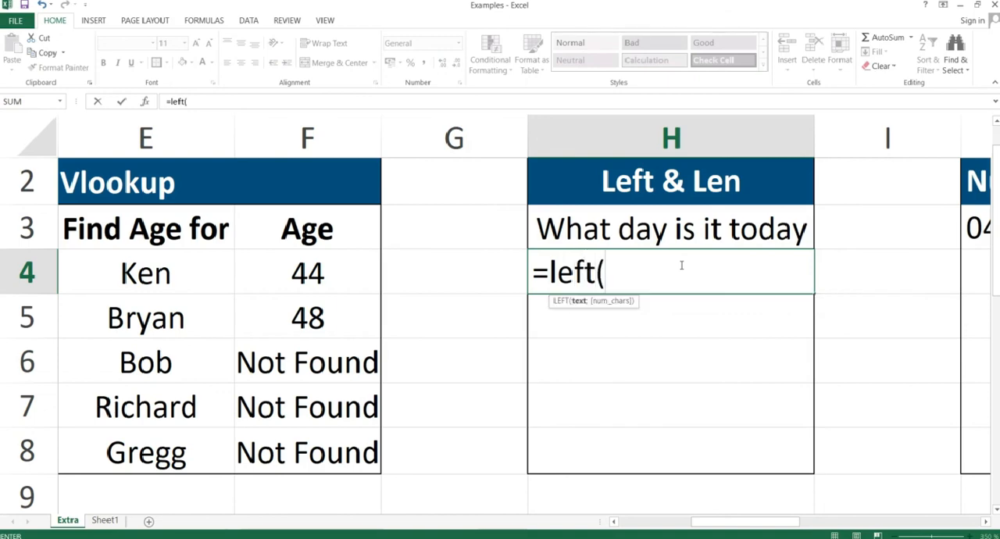
{"action": "left_click", "coordinate": [627, 225]}
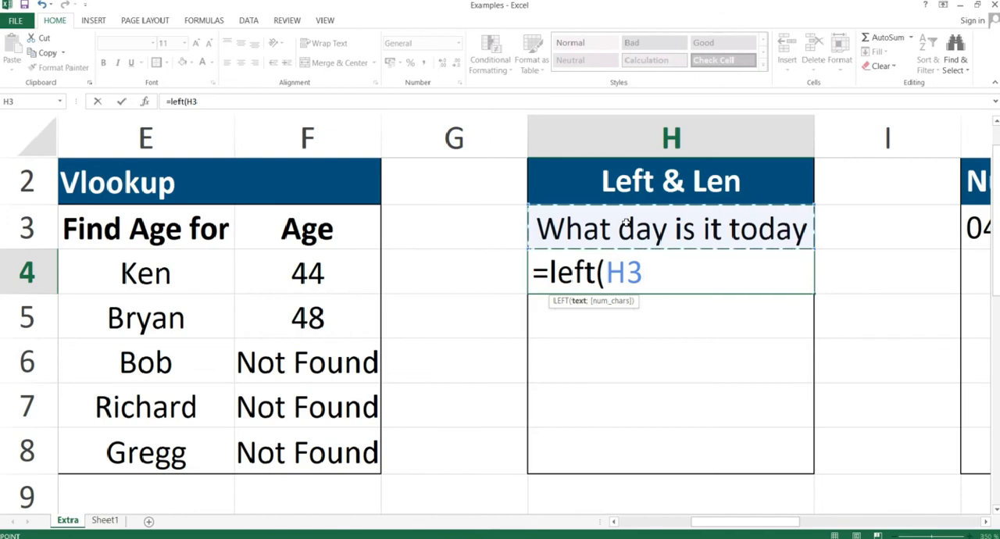
{"action": "type", "text": ",len"}
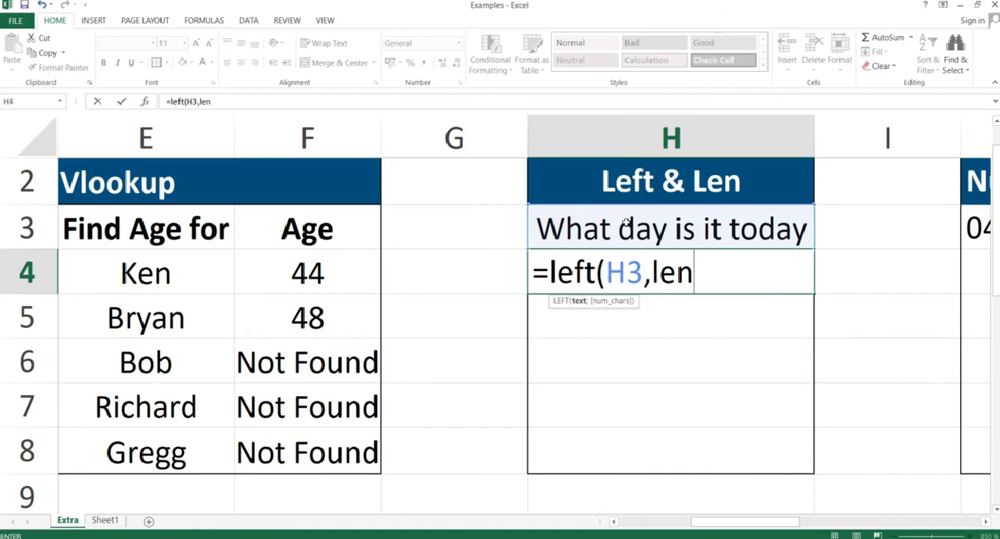
{"action": "type", "text": "("}
{"action": "left_click", "coordinate": [626, 223]}
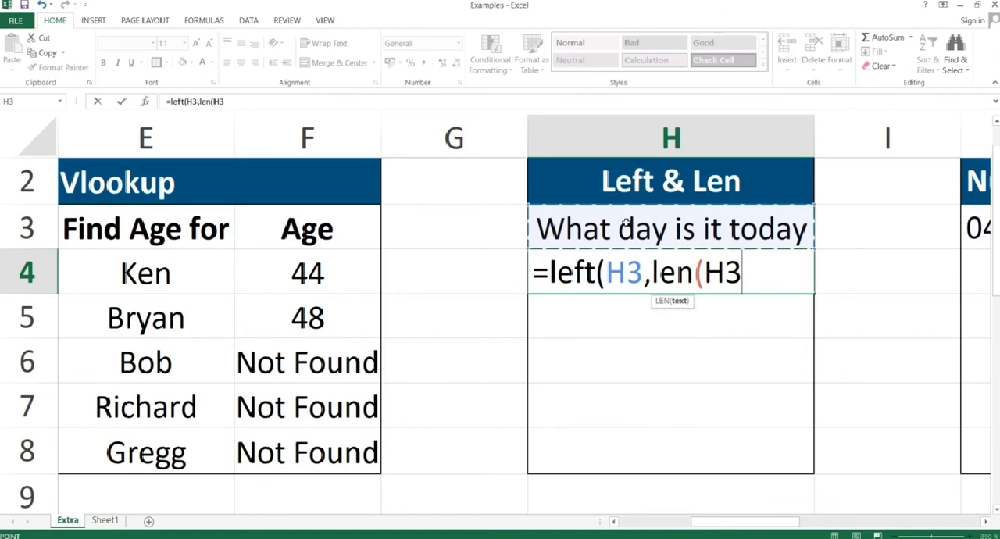
{"action": "type", "text": ")"}
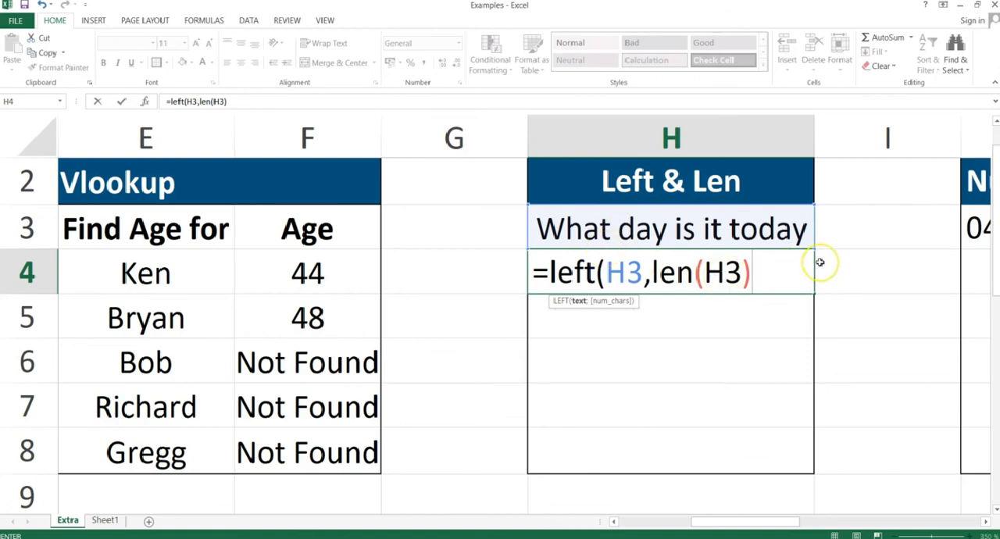
{"action": "type", "text": "-"}
{"action": "type", "text": "5"}
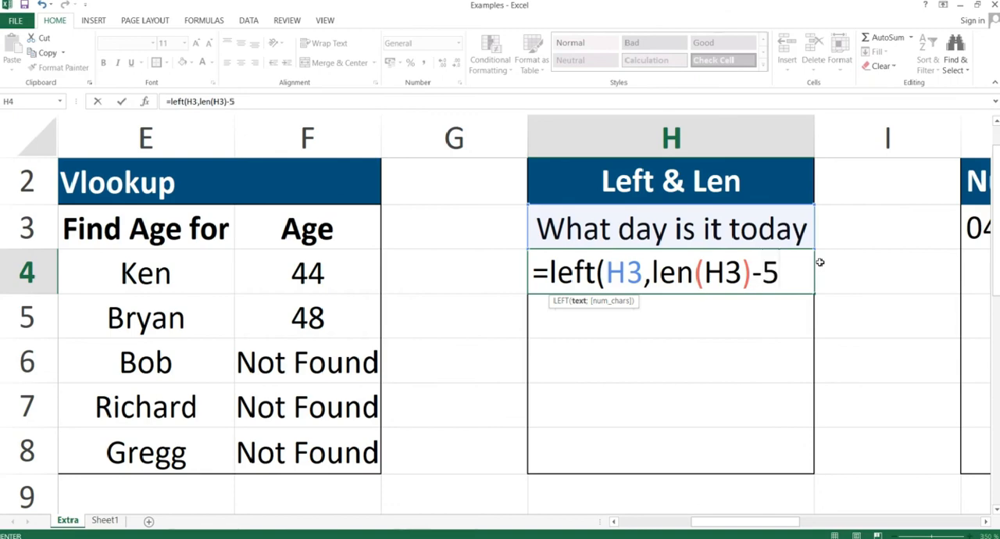
{"action": "type", "text": ")"}
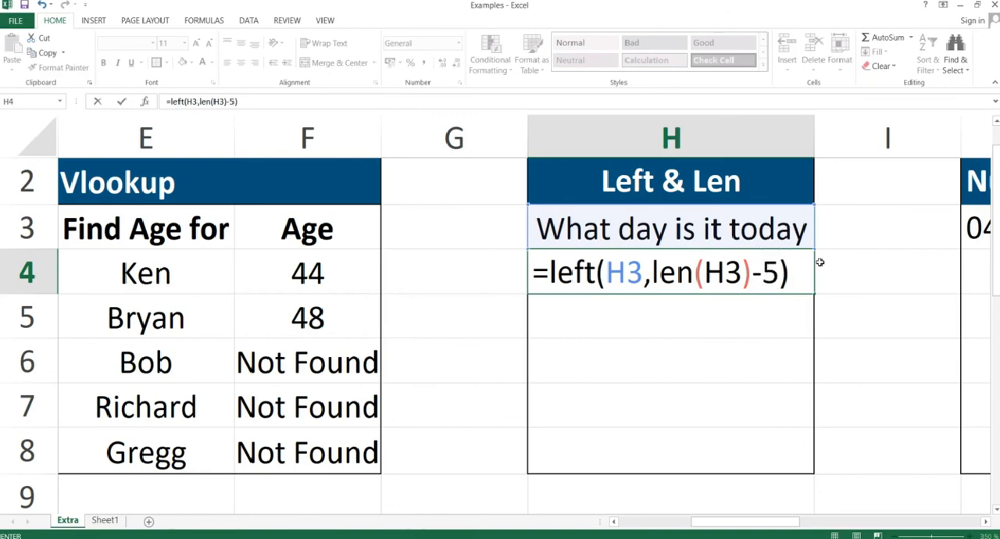
Replace the comma in the H4 formula with a semicolon and commit it as =LEFT(H3;LEN(H3)-5).
{"action": "left_click", "coordinate": [653, 274]}
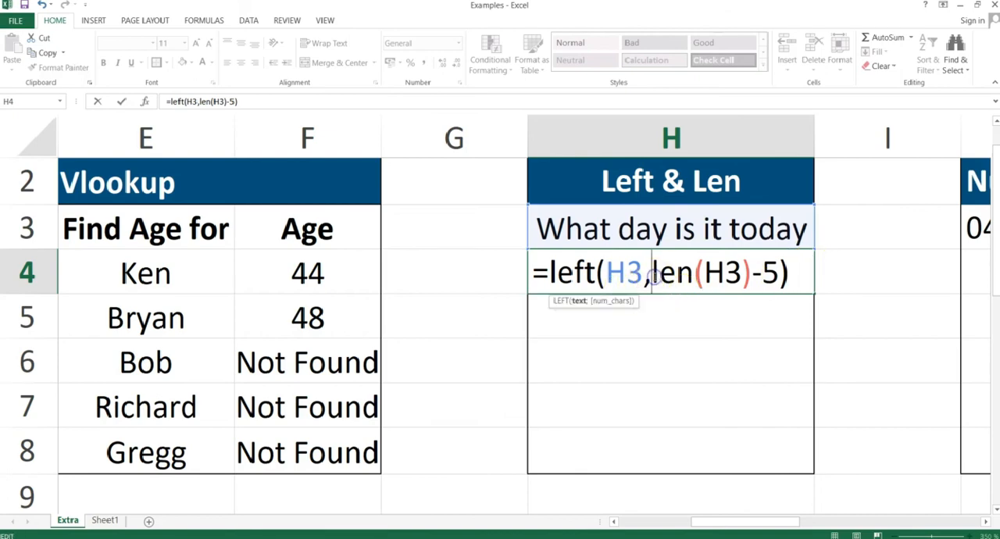
{"action": "key", "text": "BackSpace"}
{"action": "type", "text": ";"}
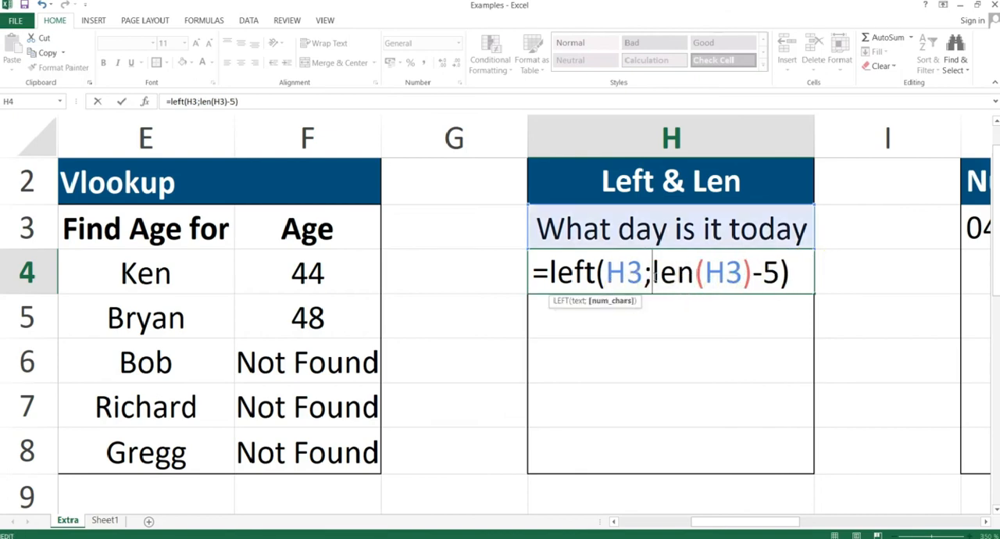
{"action": "key", "text": "Return"}
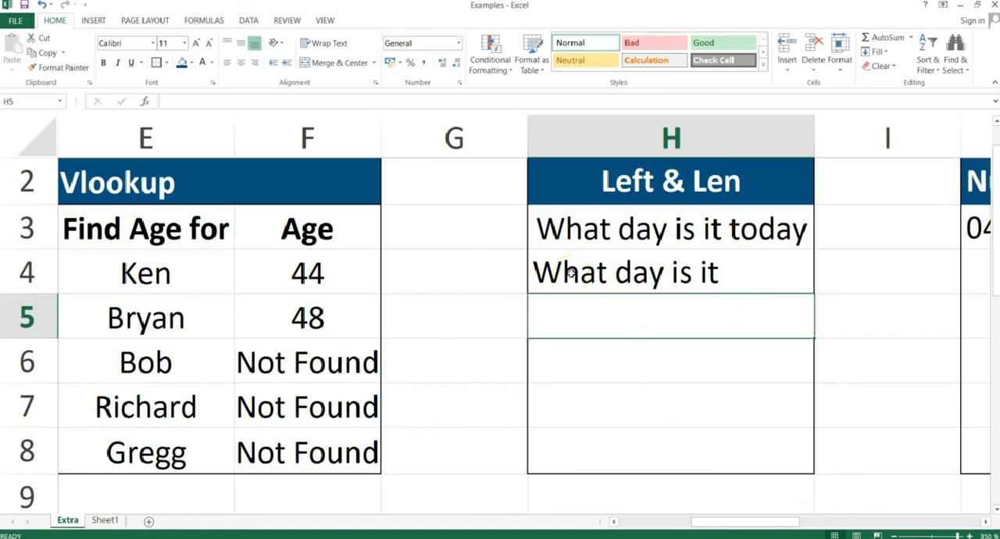
Review the LEN(H3)-5 argument inside the LEFT formula in cell H4.
{"action": "double_click", "coordinate": [720, 270]}
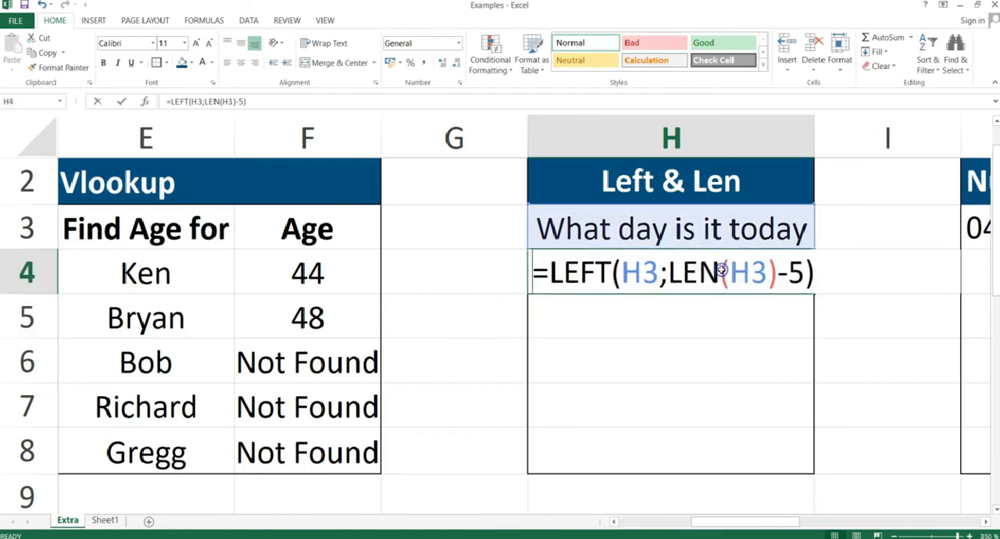
{"action": "left_click_drag", "start_coordinate": [670, 272], "coordinate": [805, 273]}
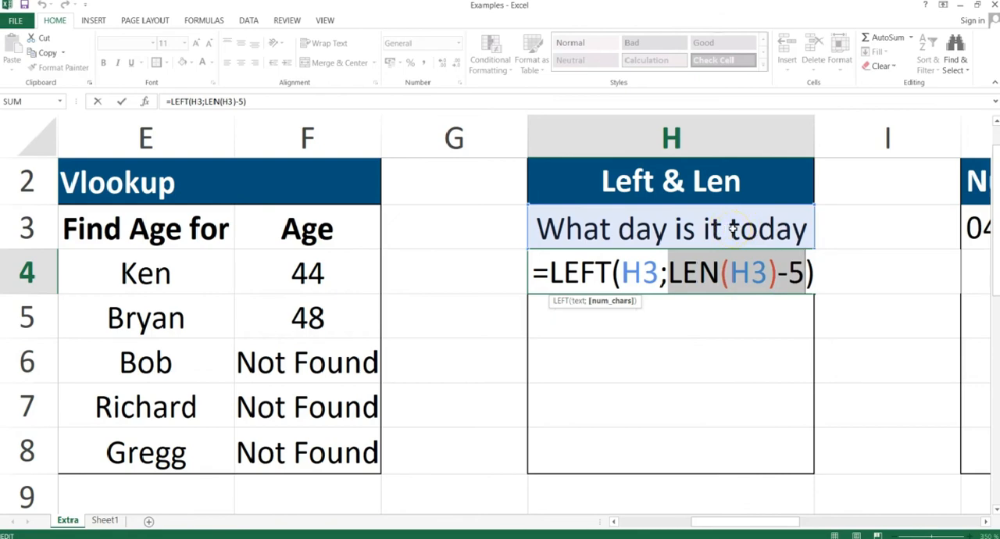
{"action": "key", "text": "Return"}
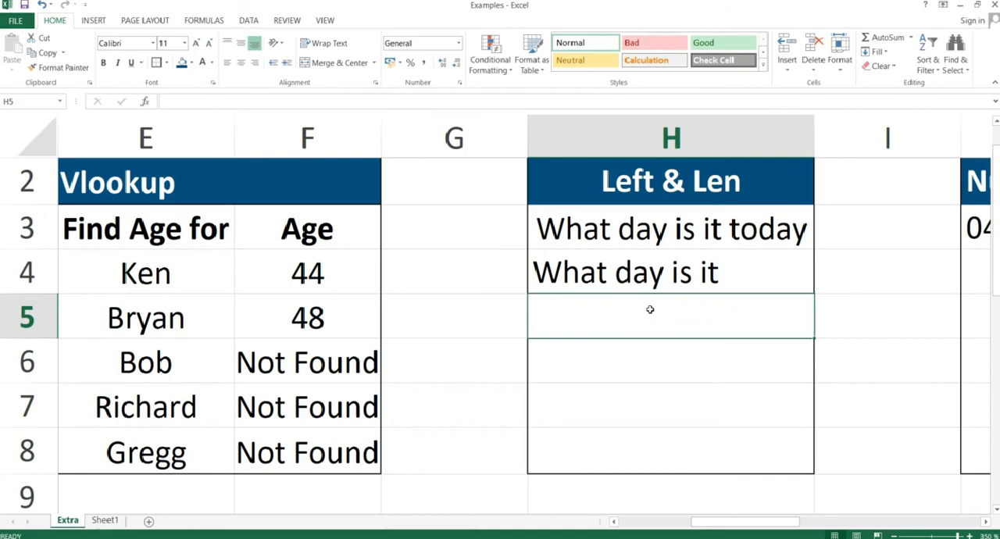
Begin a formula in cell H5 with =left(H3;len(H3)- based on the sentence in H3.
{"action": "type", "text": "="}
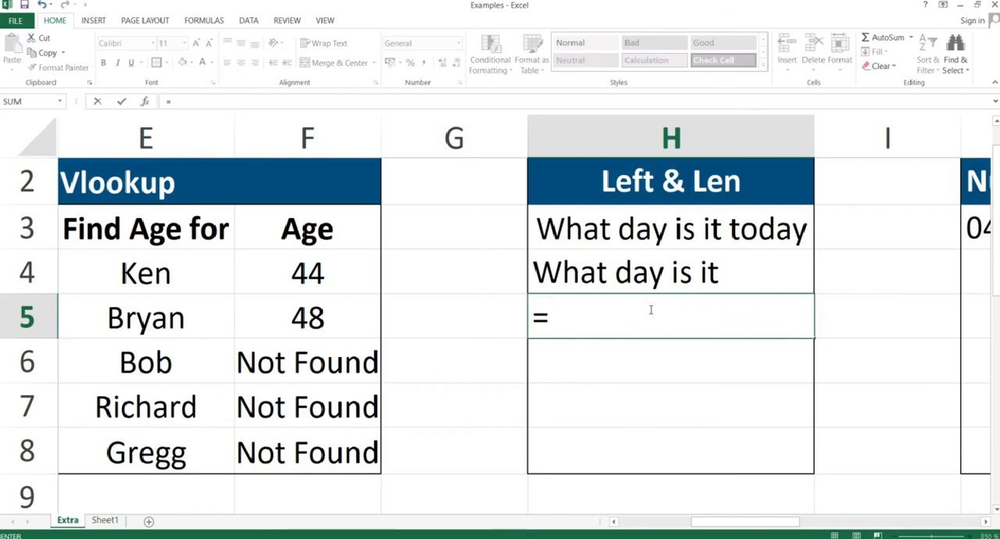
{"action": "type", "text": "len"}
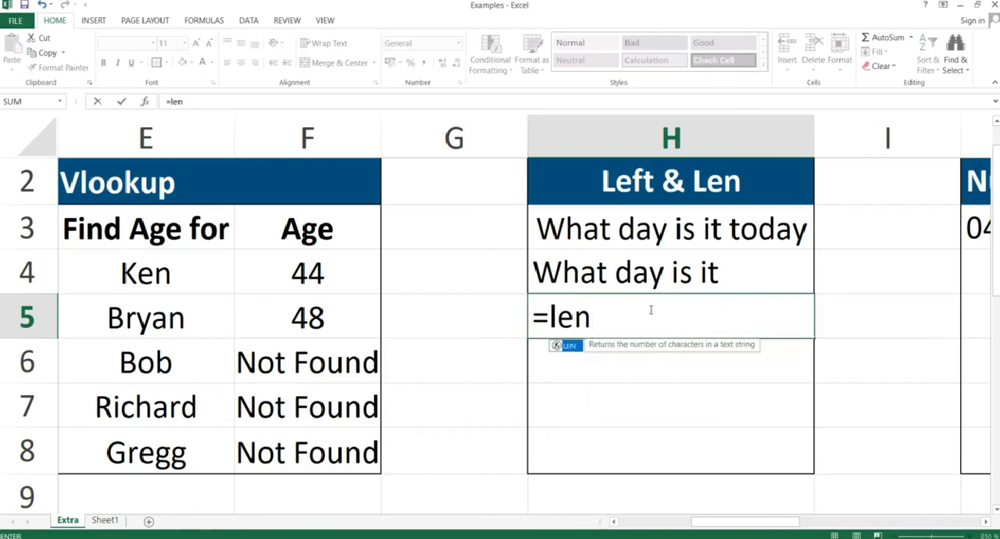
{"action": "key", "text": "BackSpace"}
{"action": "type", "text": "ft("}
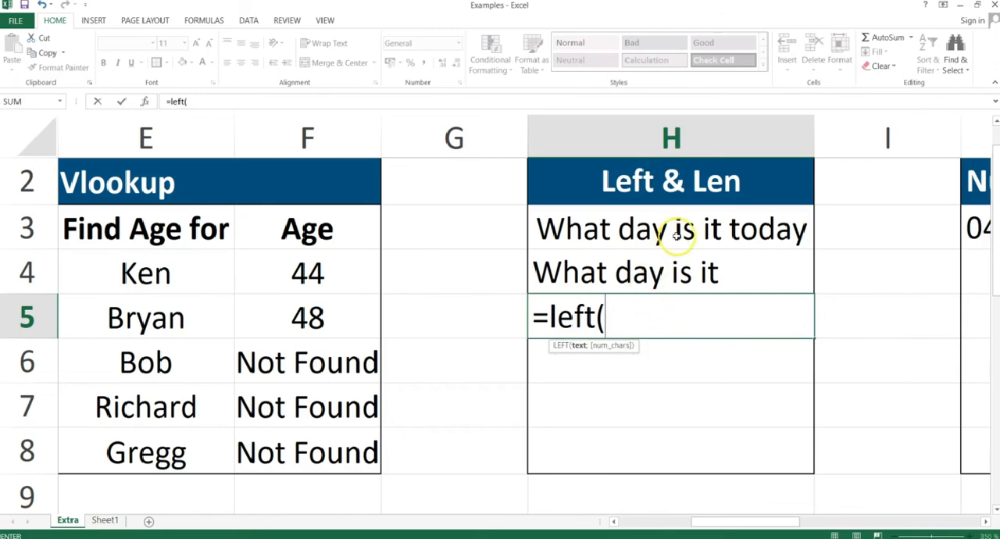
{"action": "left_click", "coordinate": [590, 229]}
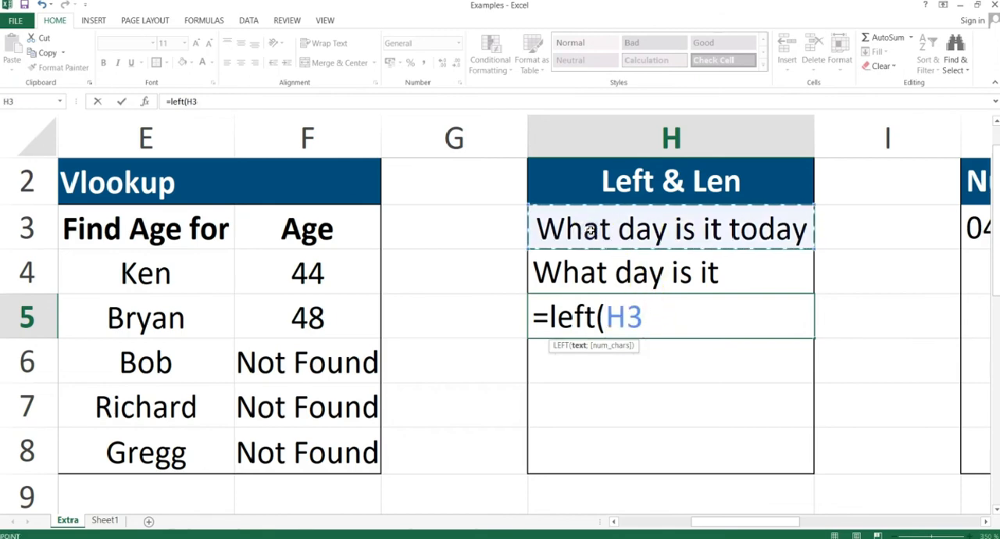
{"action": "type", "text": ";"}
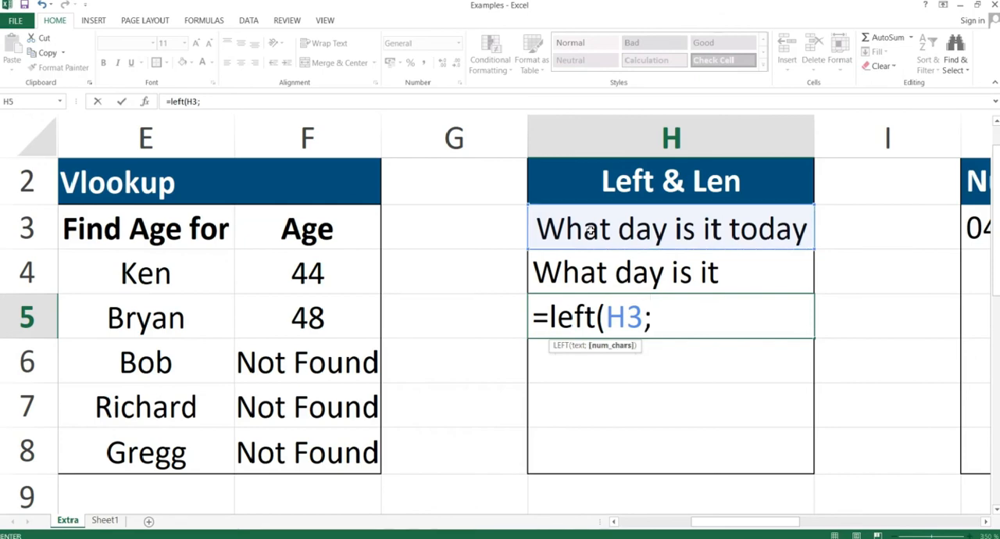
{"action": "type", "text": "len"}
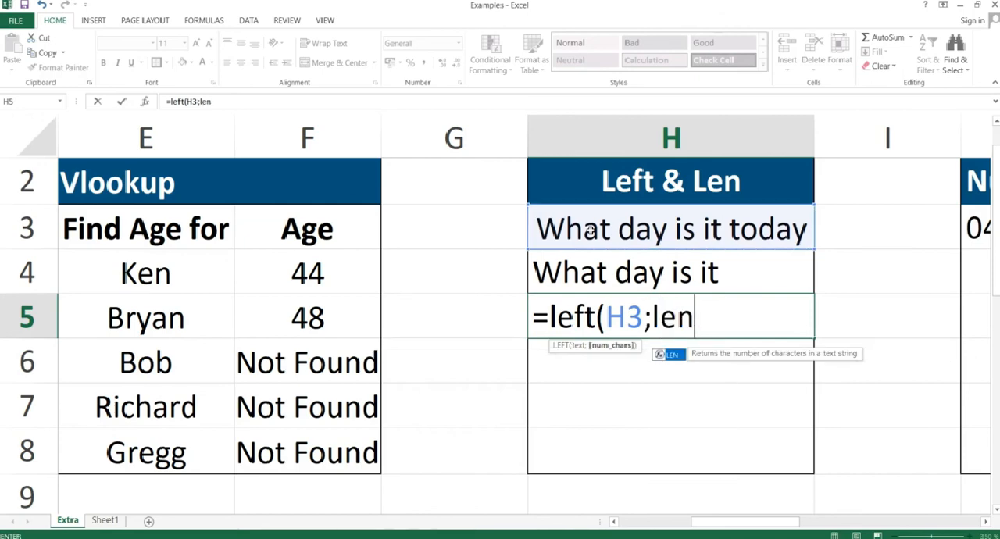
{"action": "type", "text": "("}
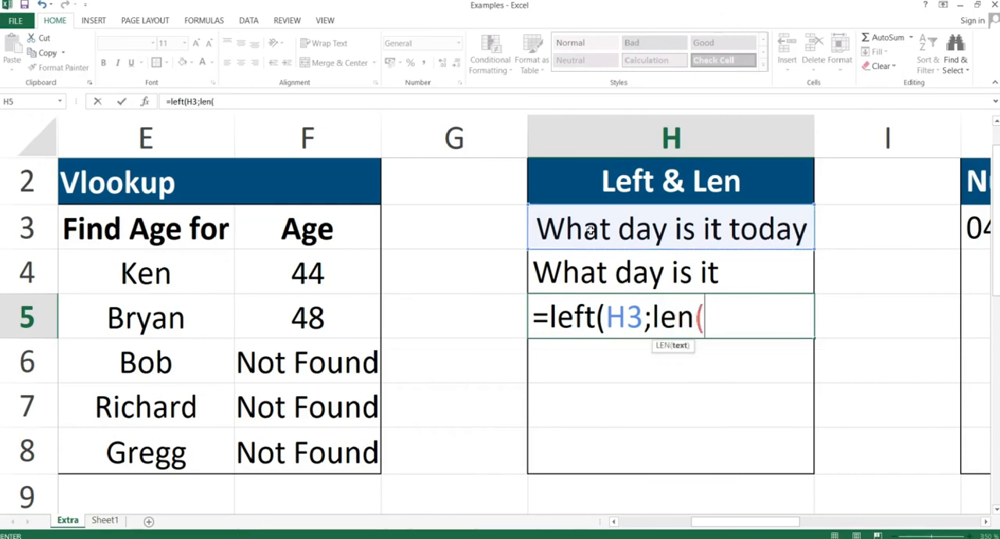
{"action": "left_click", "coordinate": [635, 225]}
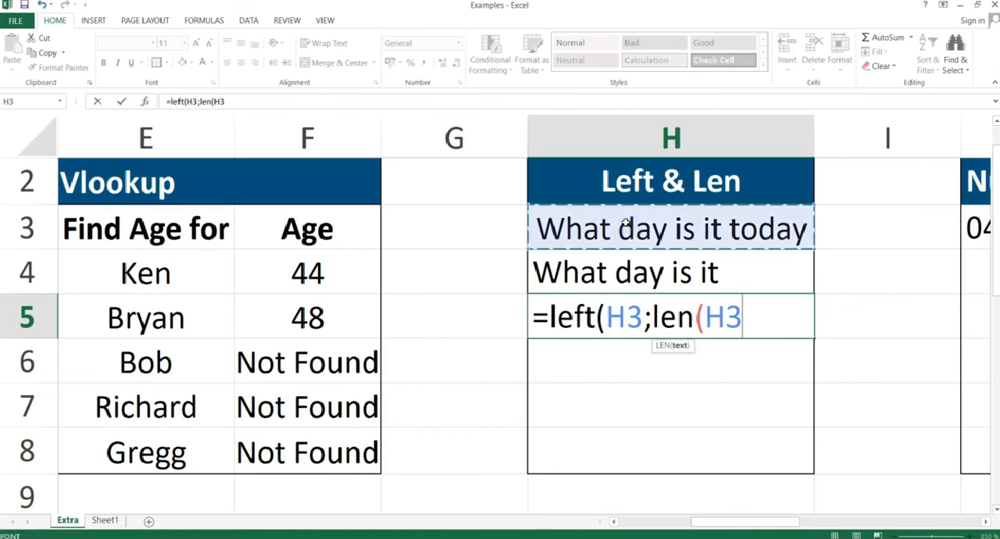
{"action": "type", "text": ")-"}
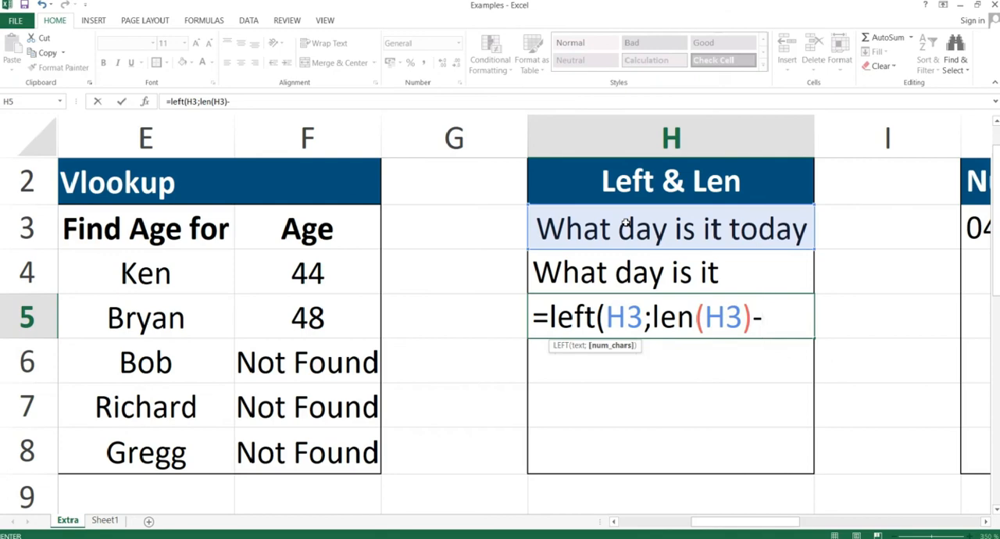
Complete the H5 formula by subtracting find("d";H3;1), close both brackets and commit it.
{"action": "type", "text": "f"}
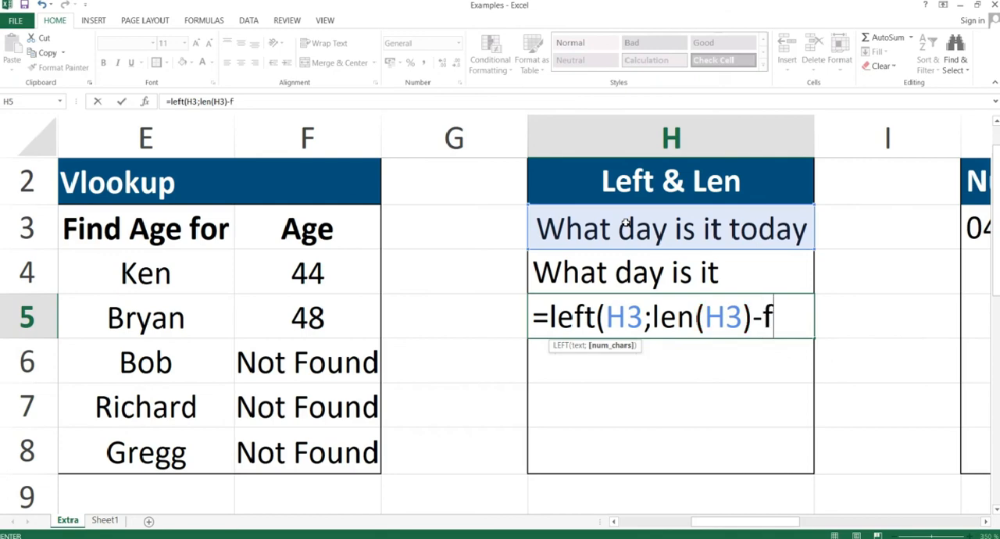
{"action": "type", "text": "ind("}
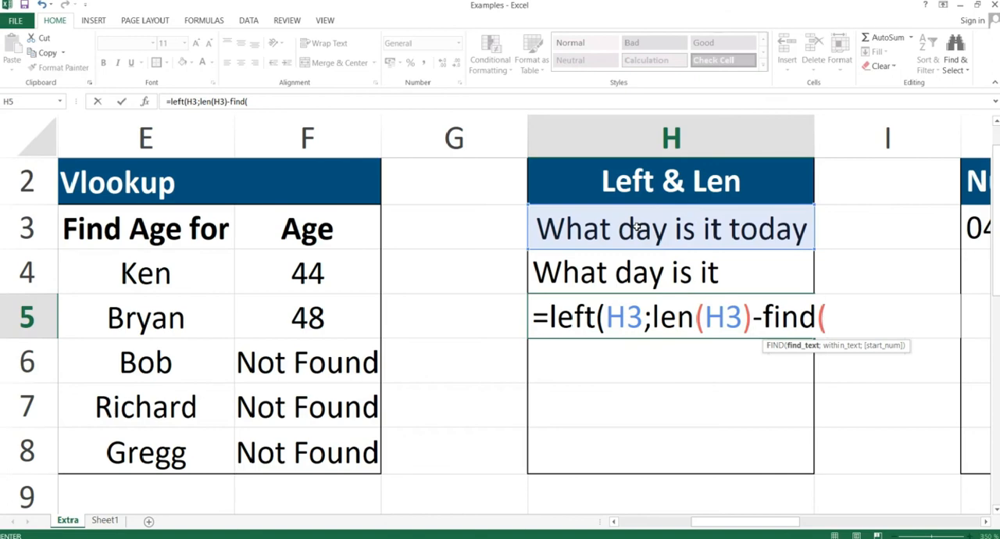
{"action": "type", "text": "\"d"}
{"action": "type", "text": "\";"}
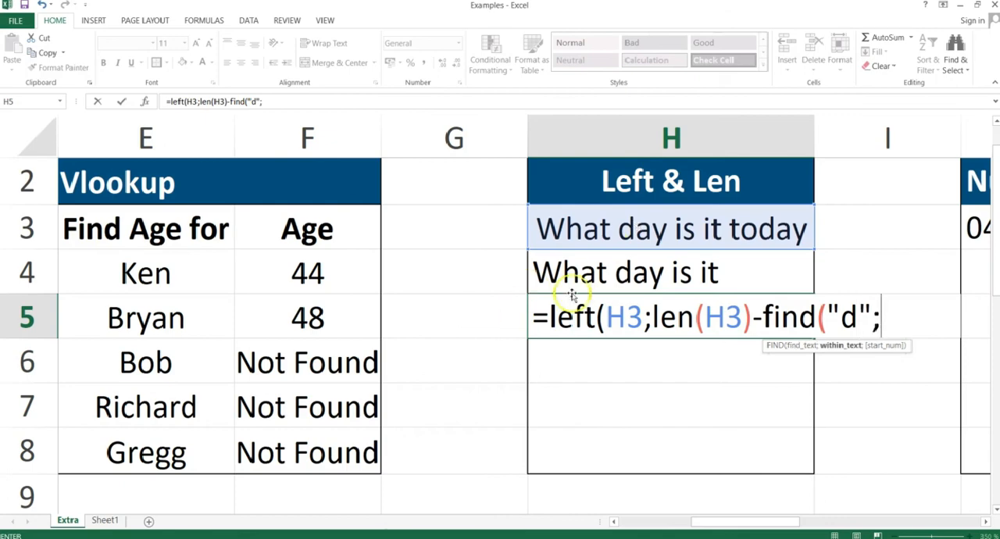
{"action": "left_click", "coordinate": [622, 226]}
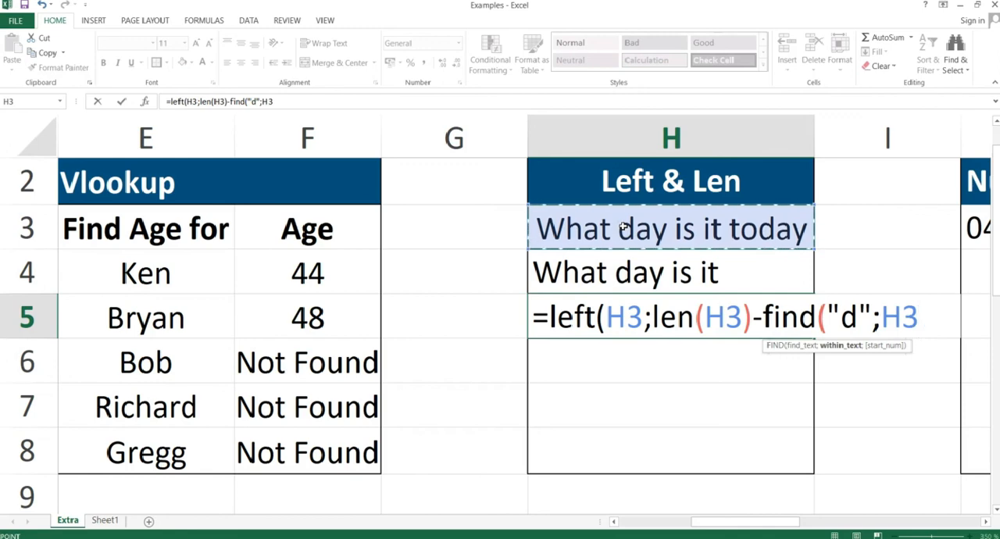
{"action": "type", "text": ";1"}
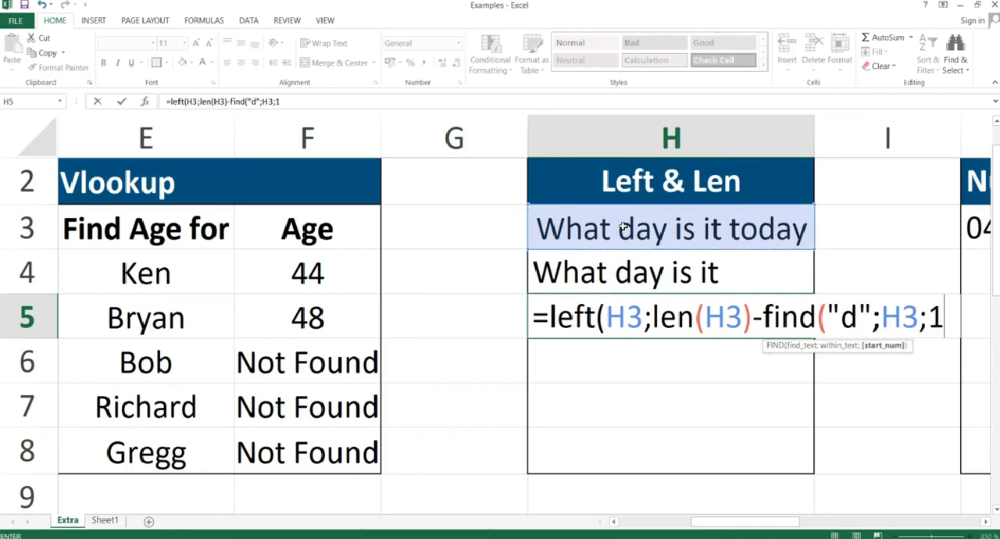
{"action": "type", "text": "))"}
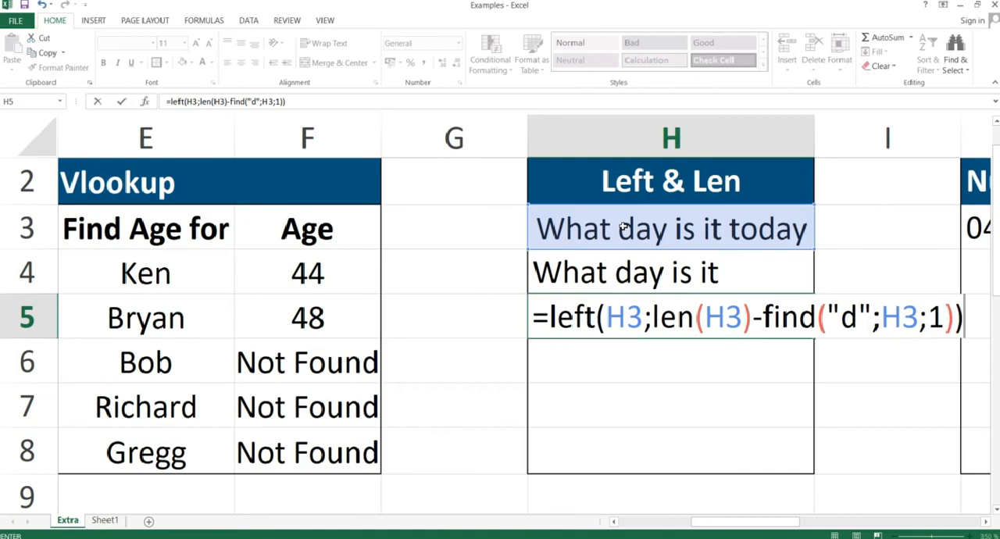
{"action": "key", "text": "Return"}
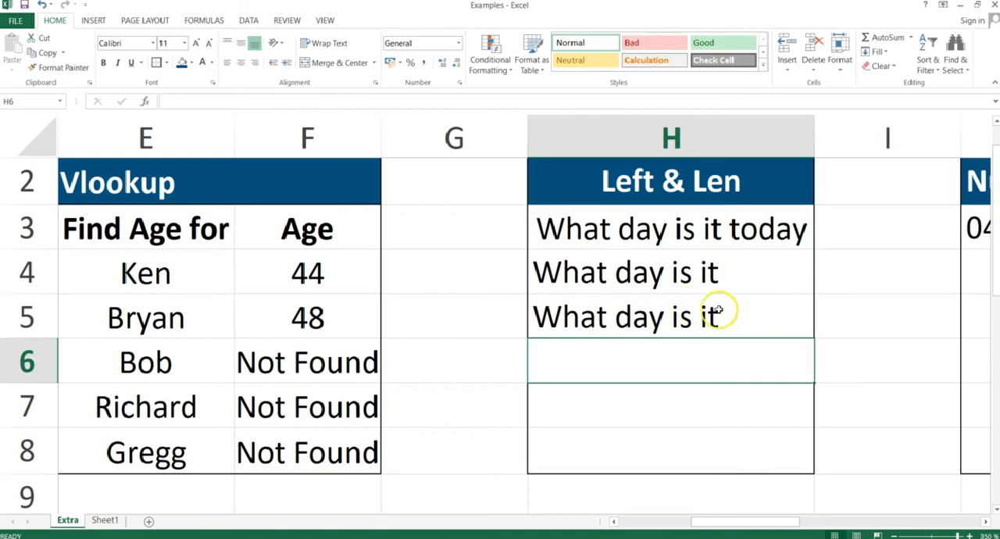
Review the LEN(H3) and FIND("d";H3;1) parts of the LEFT formula in cell H5.
{"action": "double_click", "coordinate": [663, 314]}
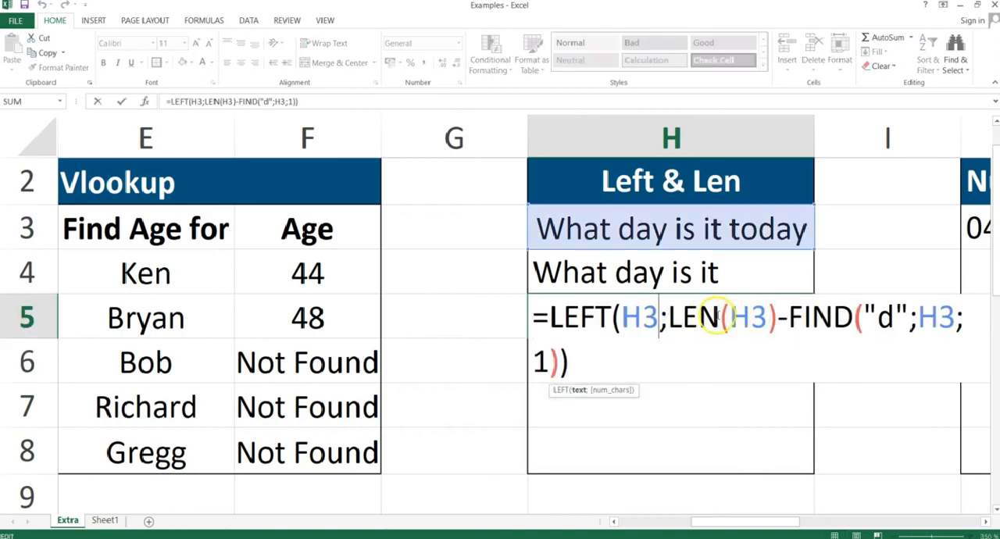
{"action": "left_click", "coordinate": [660, 317]}
{"action": "left_click_drag", "start_coordinate": [670, 314], "coordinate": [780, 323]}
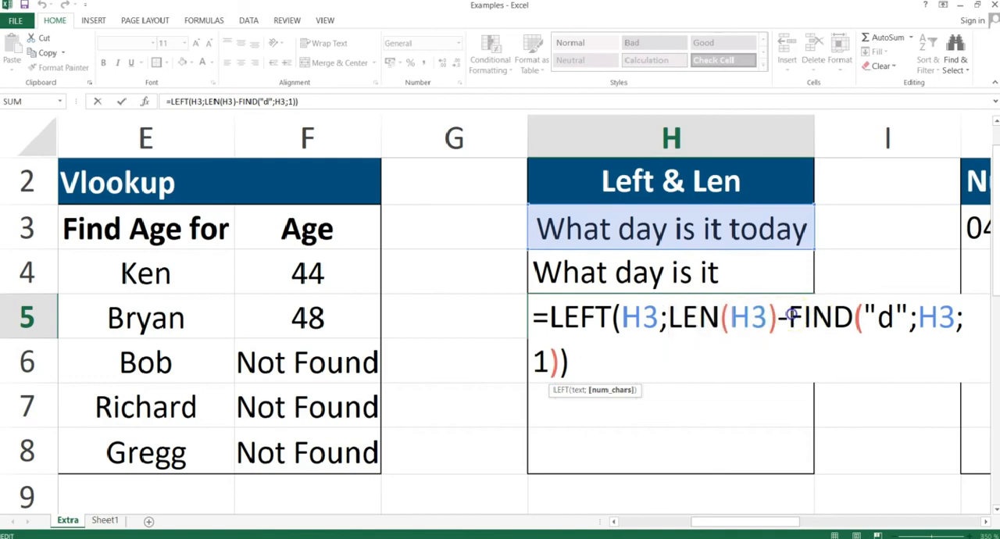
{"action": "left_click_drag", "start_coordinate": [788, 316], "coordinate": [901, 349]}
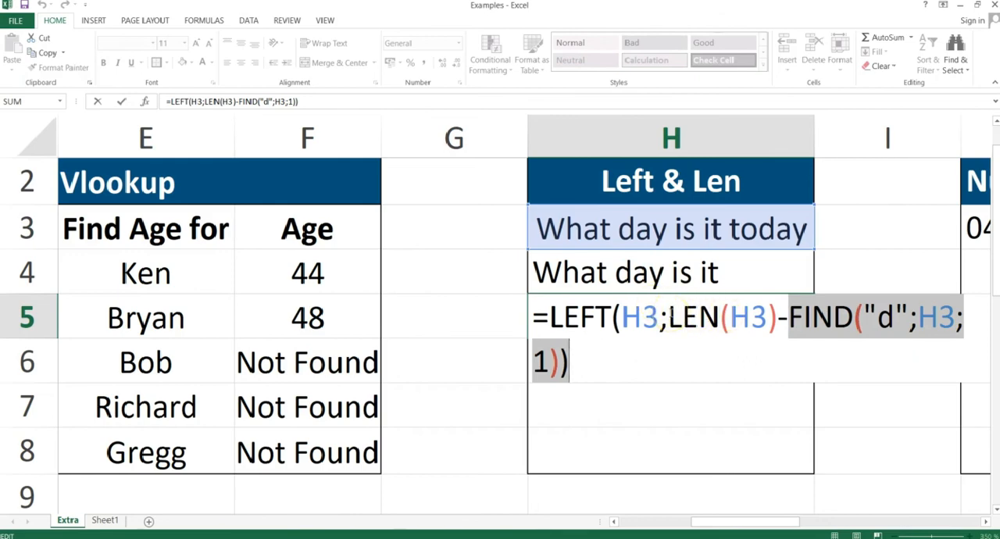
{"action": "key", "text": "Return"}
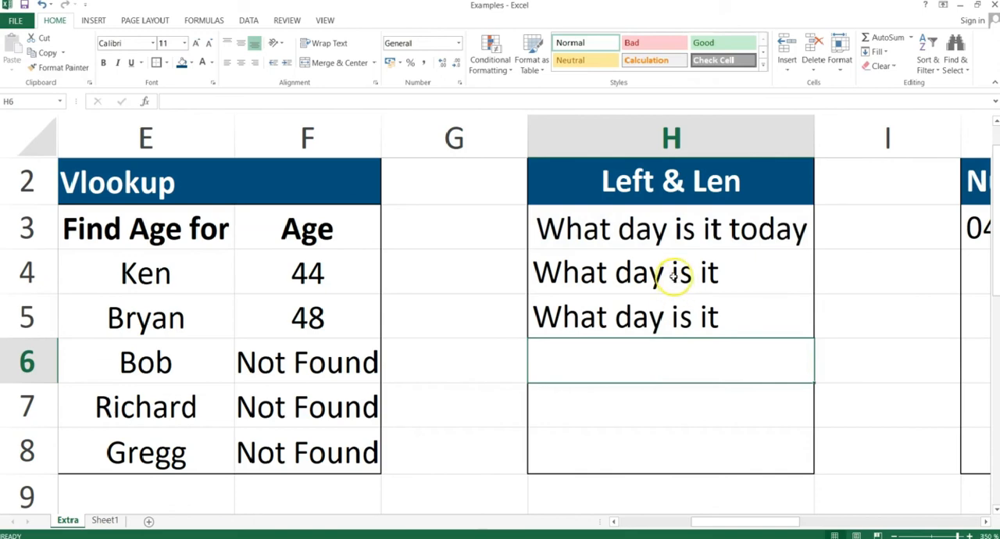
Compare the LEFT formulas in cells H4 and H5 with the source sentence in H3, checking the space before "today".
{"action": "left_click", "coordinate": [673, 275]}
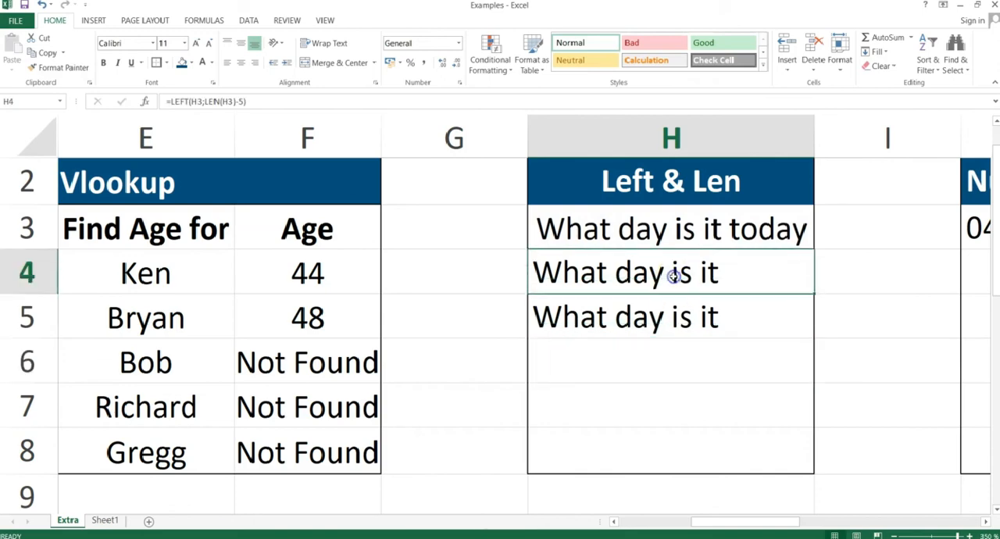
{"action": "left_click", "coordinate": [674, 315]}
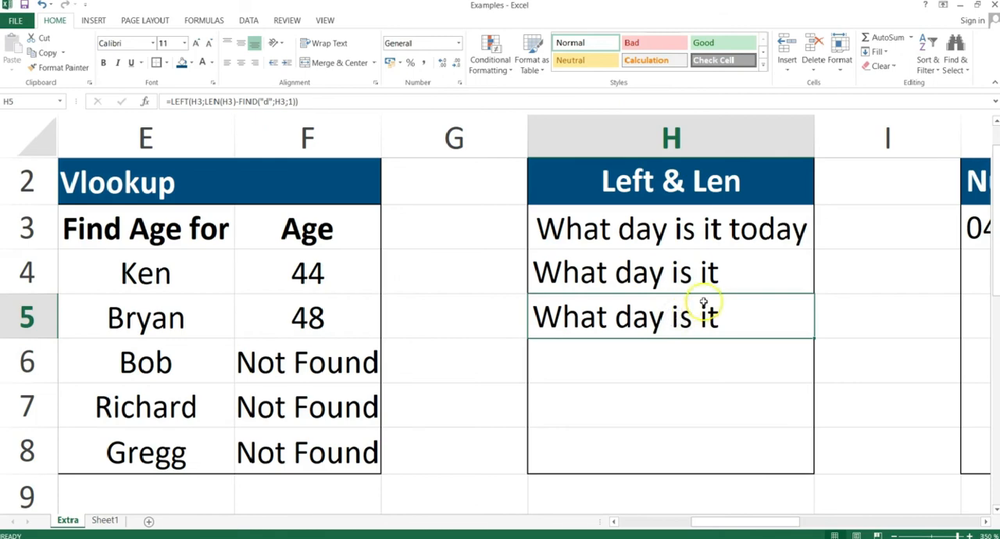
{"action": "left_click", "coordinate": [727, 232]}
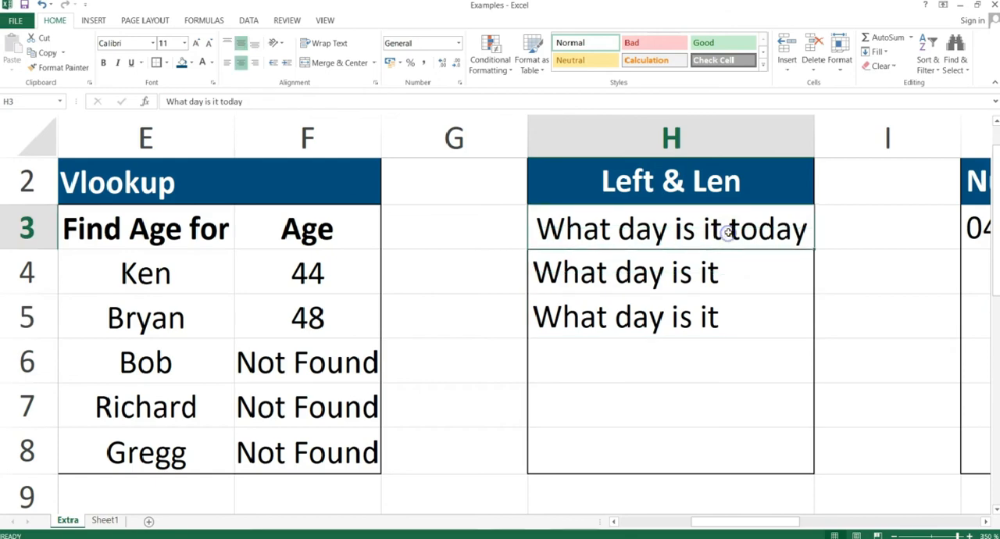
{"action": "double_click", "coordinate": [727, 230]}
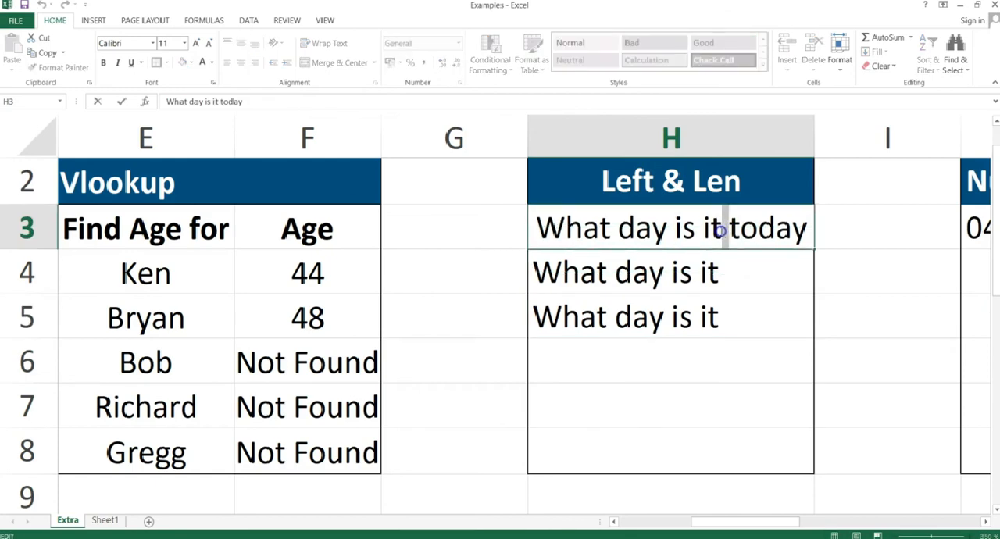
{"action": "key", "text": "Return"}
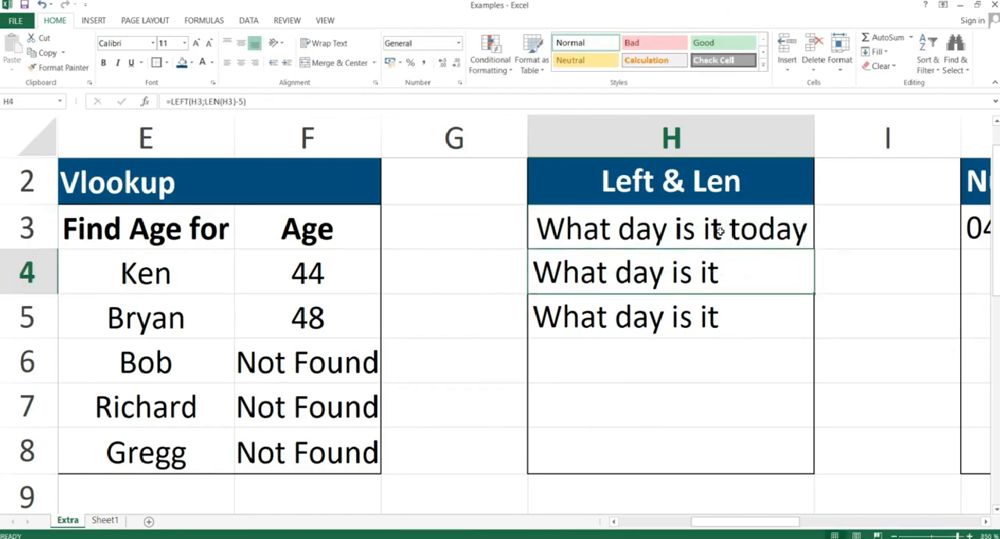
{"action": "left_click", "coordinate": [717, 313]}
{"action": "double_click", "coordinate": [719, 314]}
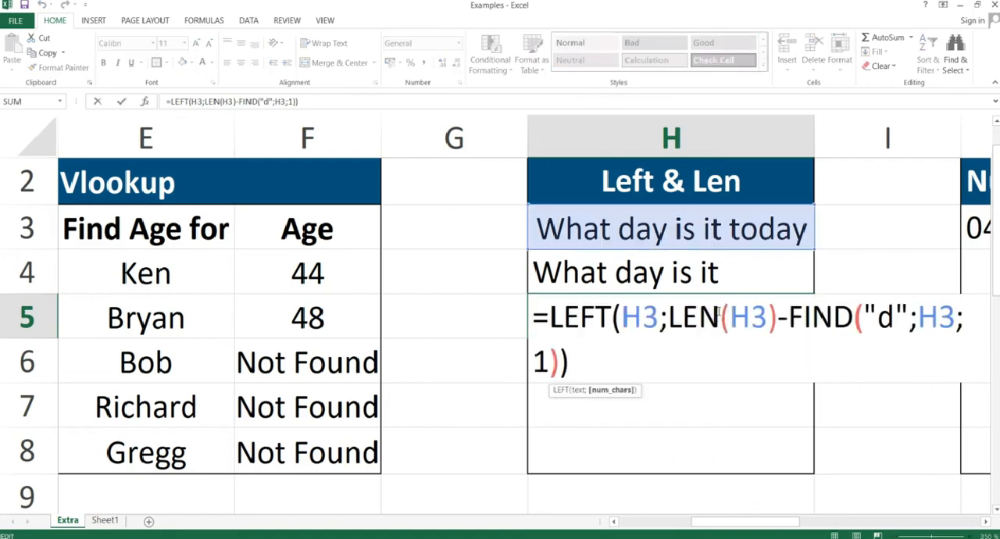
{"action": "key", "text": "Return"}
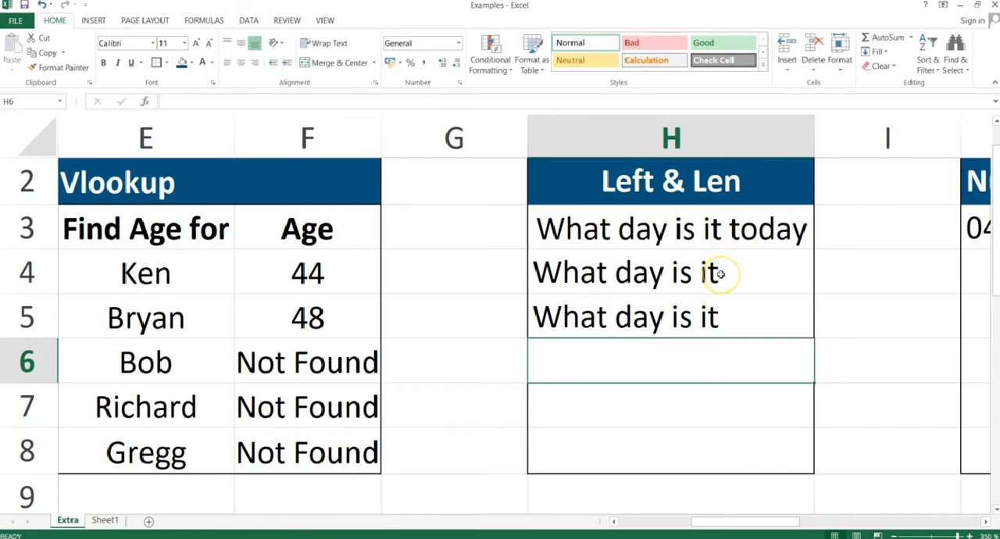
{"action": "left_click", "coordinate": [732, 341]}
Switch to the PowerPoint slide show and bring up the Numbervalue & Left slide.
{"action": "key", "text": "alt+Tab"}
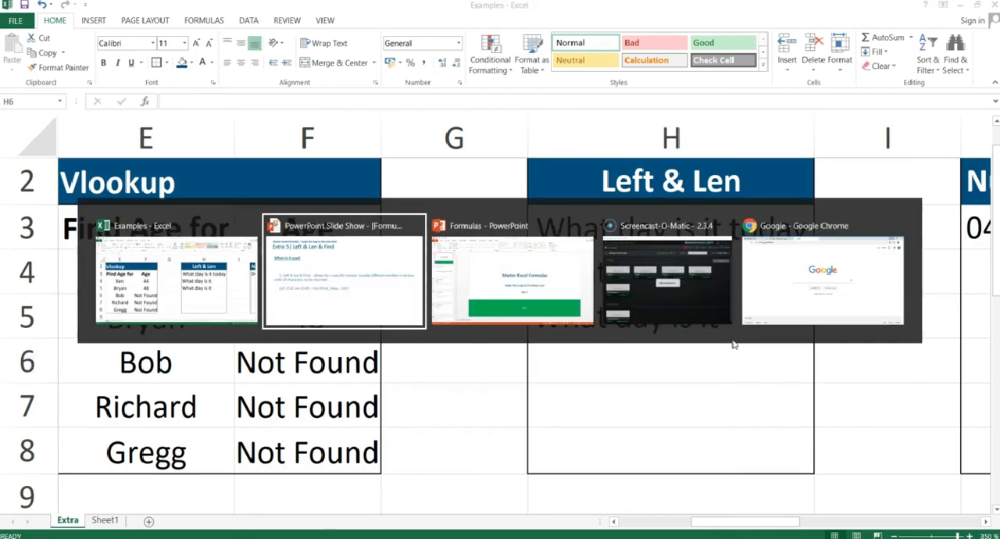
{"action": "key", "text": "Left"}
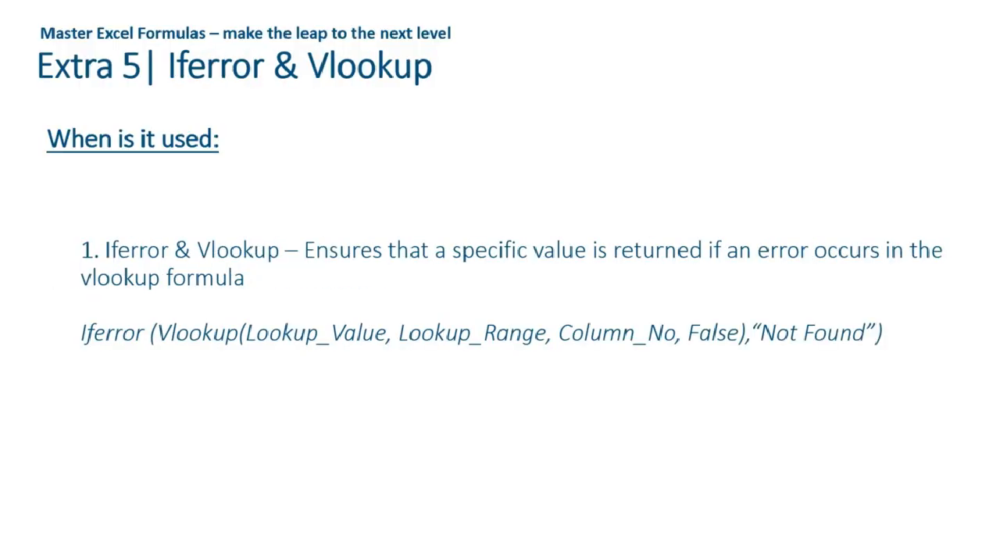
{"action": "key", "text": "Right"}
{"action": "key", "text": "Right"}
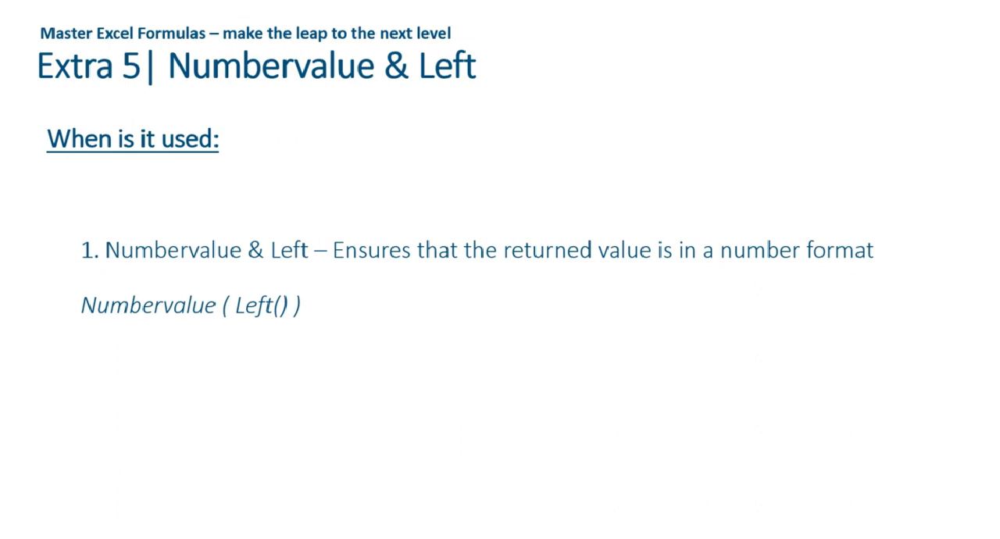
Switch back to the Examples workbook in Excel and apply the Number format to cell J3 under Numbervalue & Left.
{"action": "key", "text": "alt+Tab"}
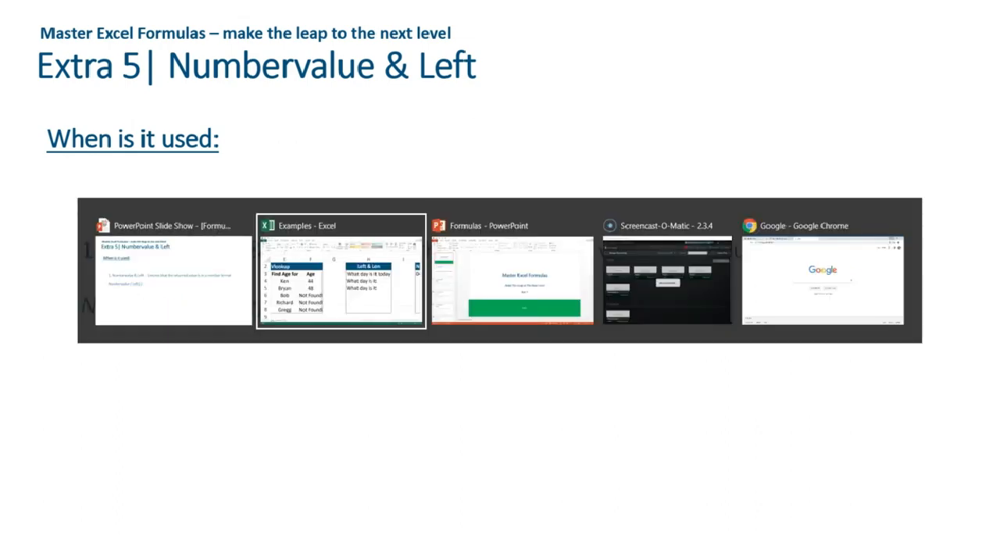
{"action": "key", "text": "Right"}
{"action": "key", "text": "Right"}
{"action": "key", "text": "Right"}
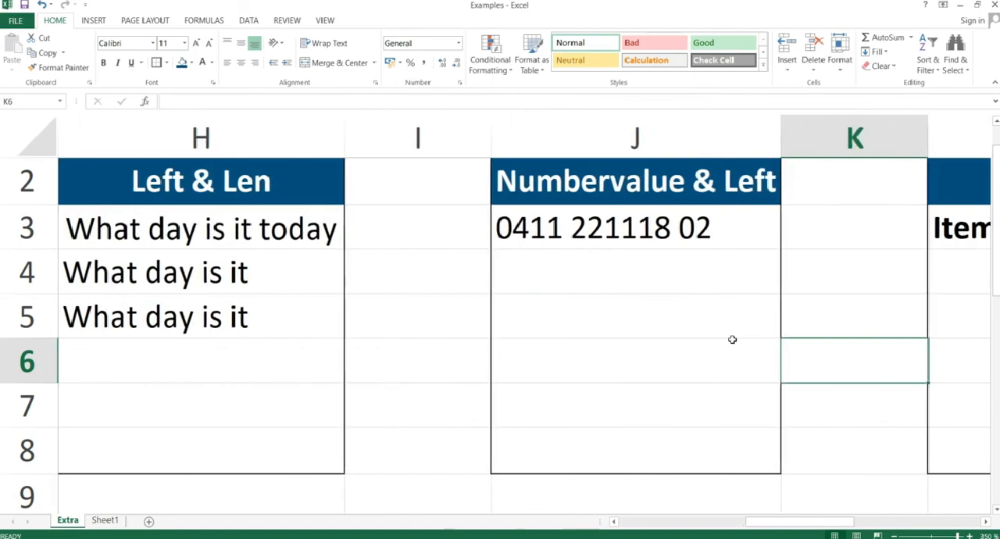
{"action": "key", "text": "Left"}
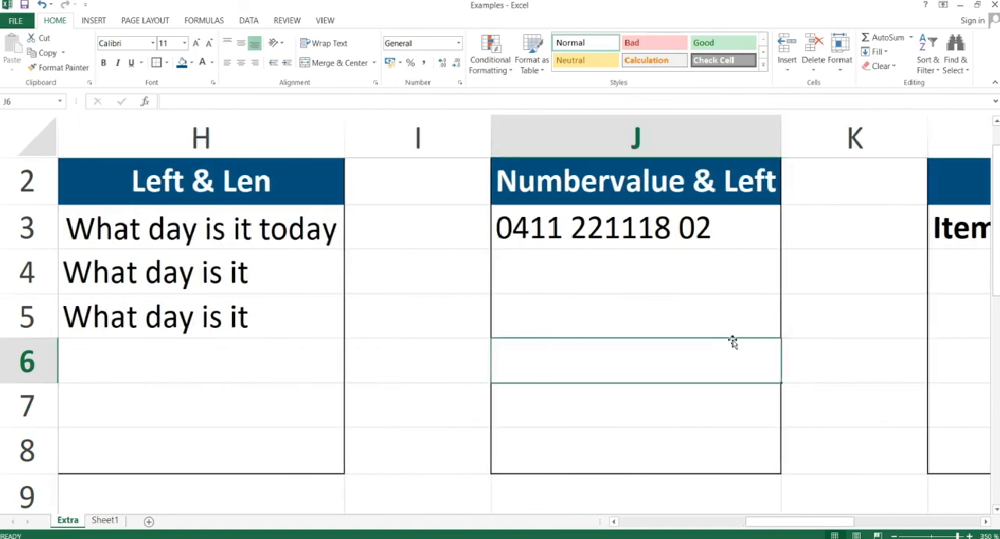
{"action": "left_click", "coordinate": [669, 225]}
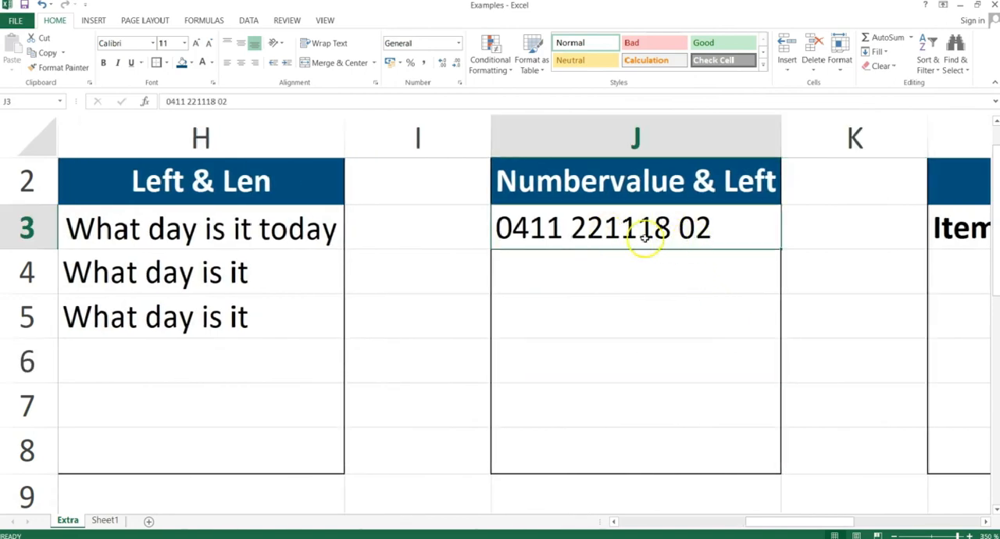
{"action": "left_click", "coordinate": [459, 43]}
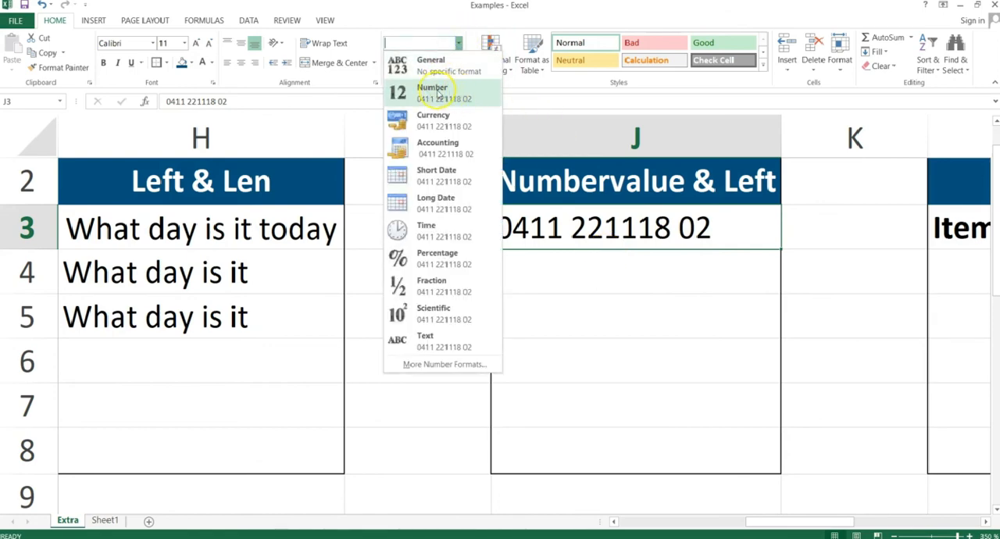
{"action": "left_click", "coordinate": [436, 93]}
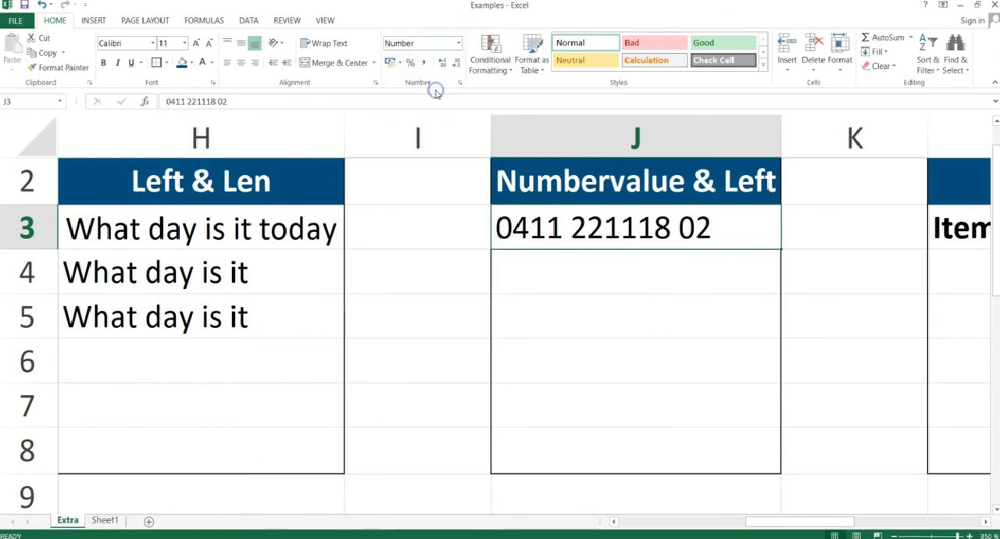
Write the formula =left(J3,4) in cell J4 and try to commit it.
{"action": "left_click", "coordinate": [558, 273]}
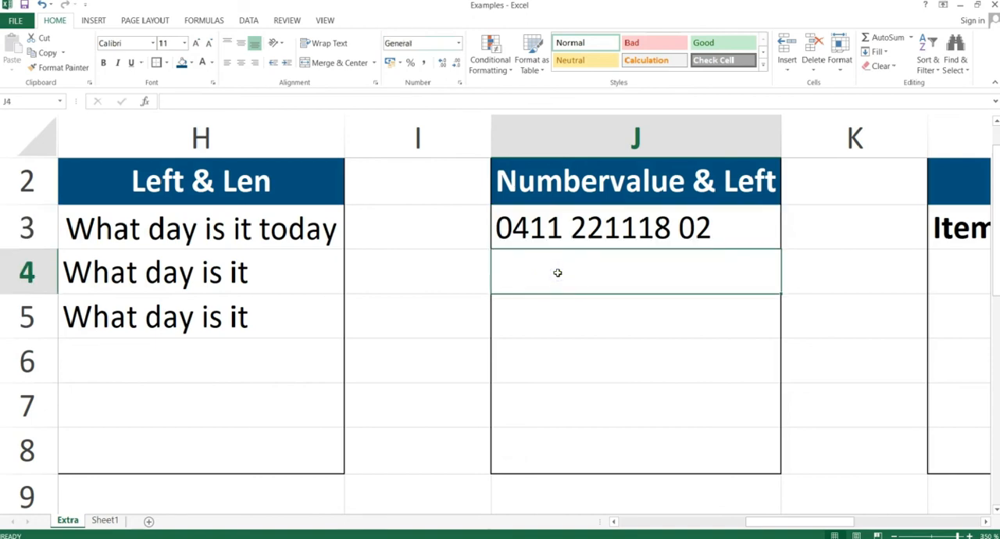
{"action": "type", "text": "=left"}
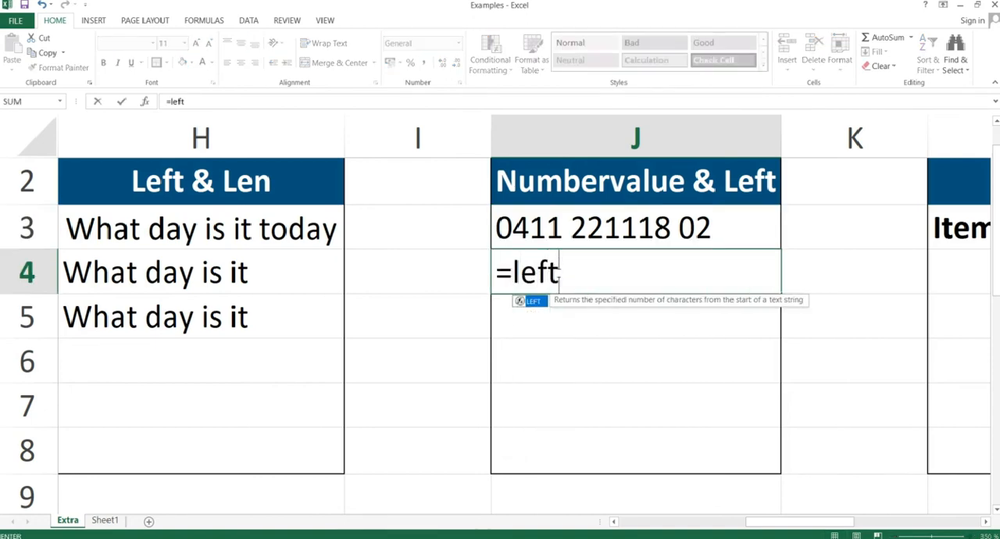
{"action": "type", "text": "("}
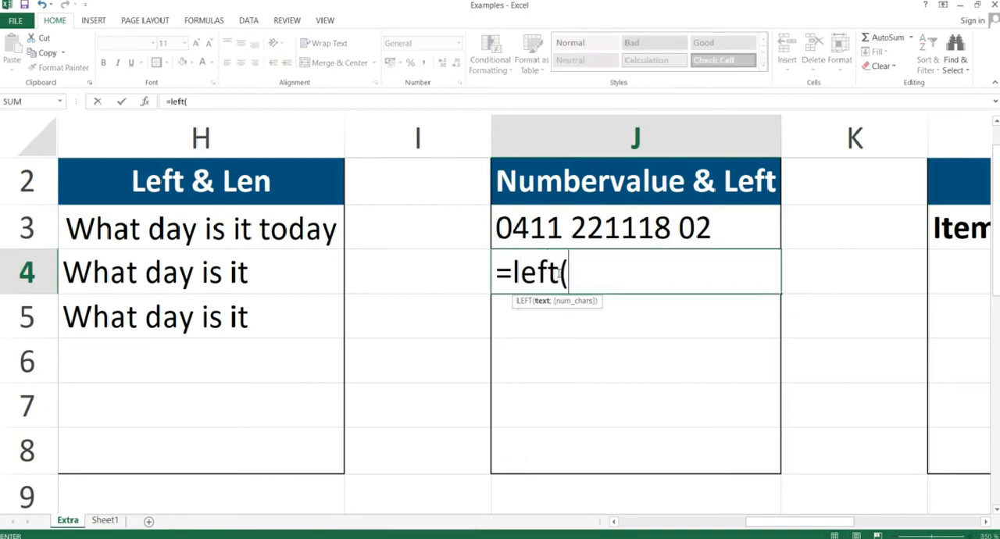
{"action": "left_click", "coordinate": [559, 225]}
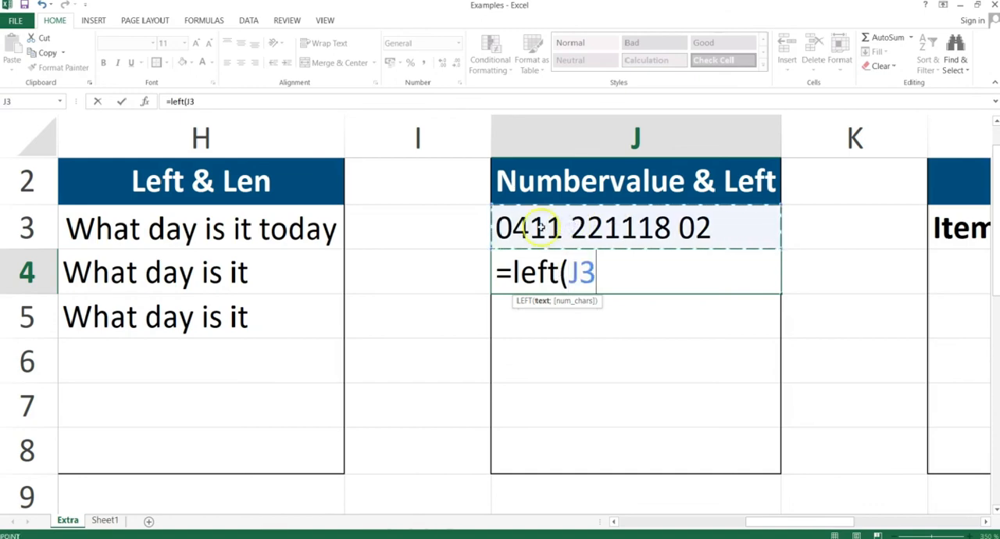
{"action": "type", "text": ",4"}
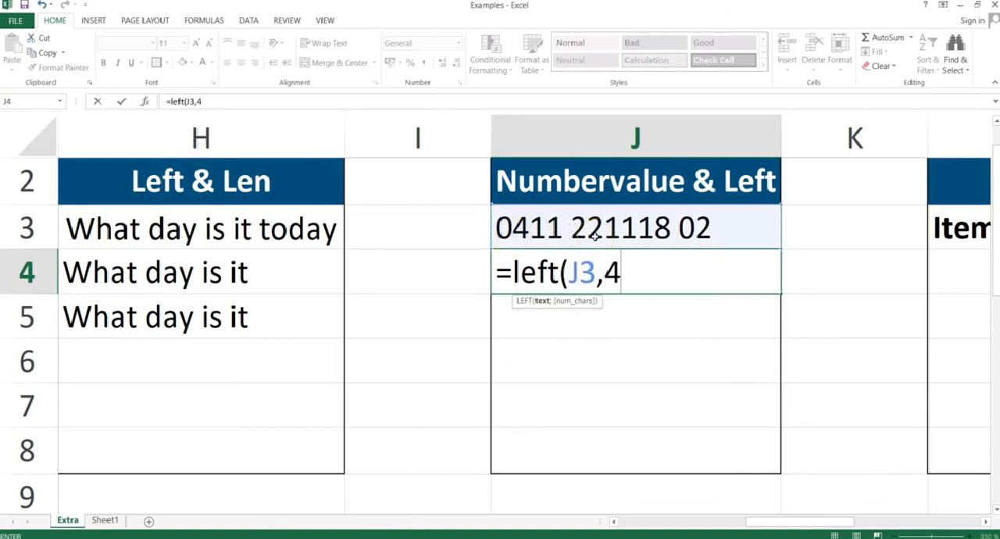
{"action": "type", "text": ")"}
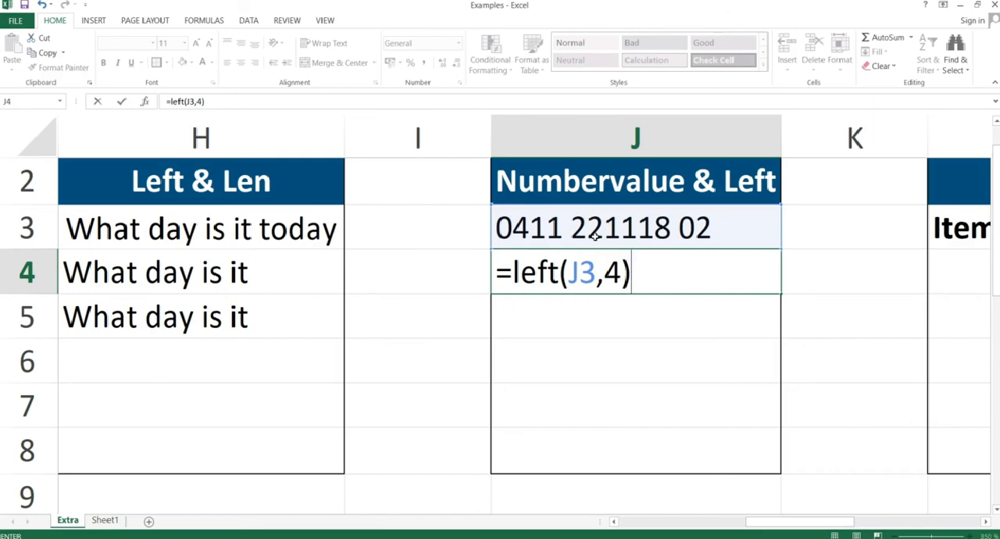
{"action": "key", "text": "Return"}
{"action": "key", "text": "Return"}
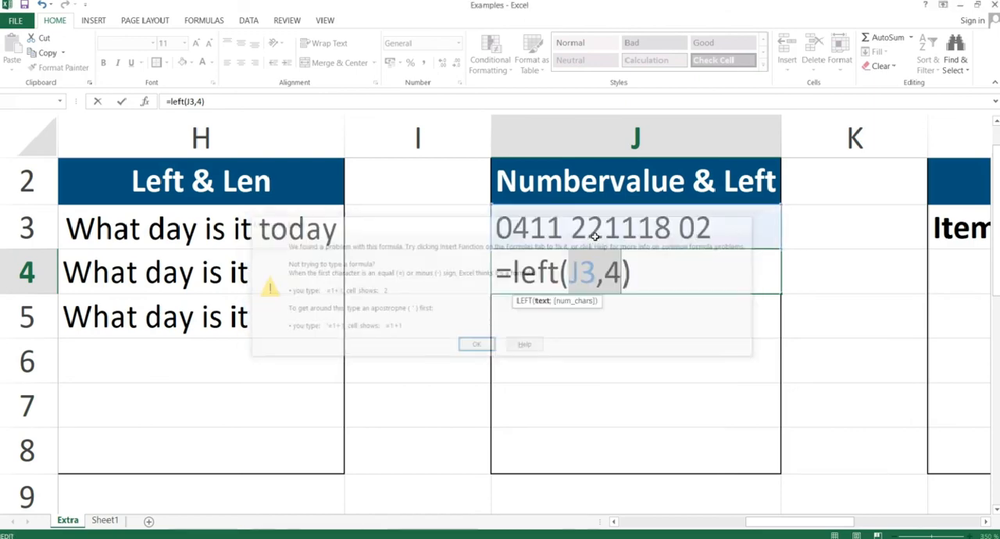
Replace the comma in the J4 formula with a semicolon so it reads =left(J3;4), and commit it.
{"action": "key", "text": "Left"}
{"action": "key", "text": "Left"}
{"action": "key", "text": "BackSpace"}
{"action": "type", "text": ";"}
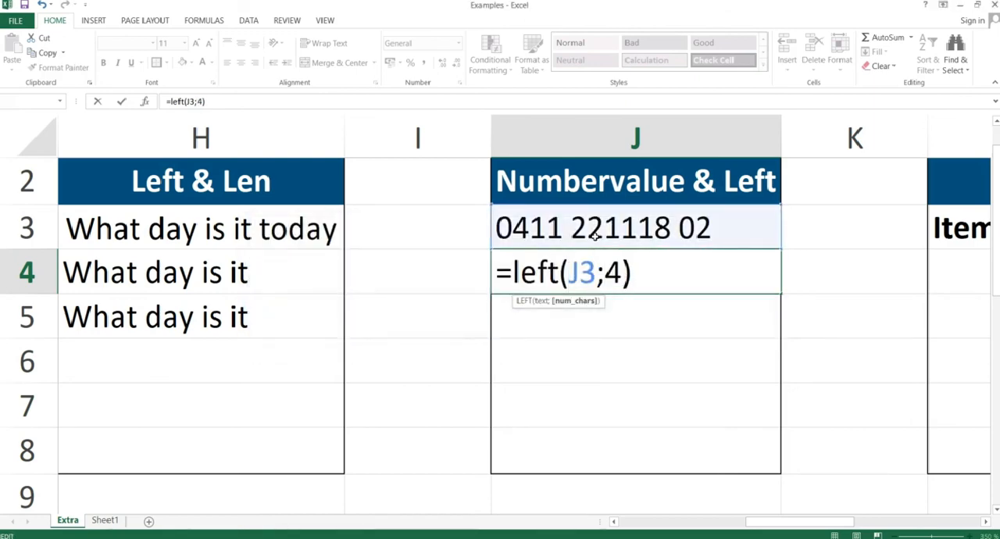
{"action": "key", "text": "Return"}
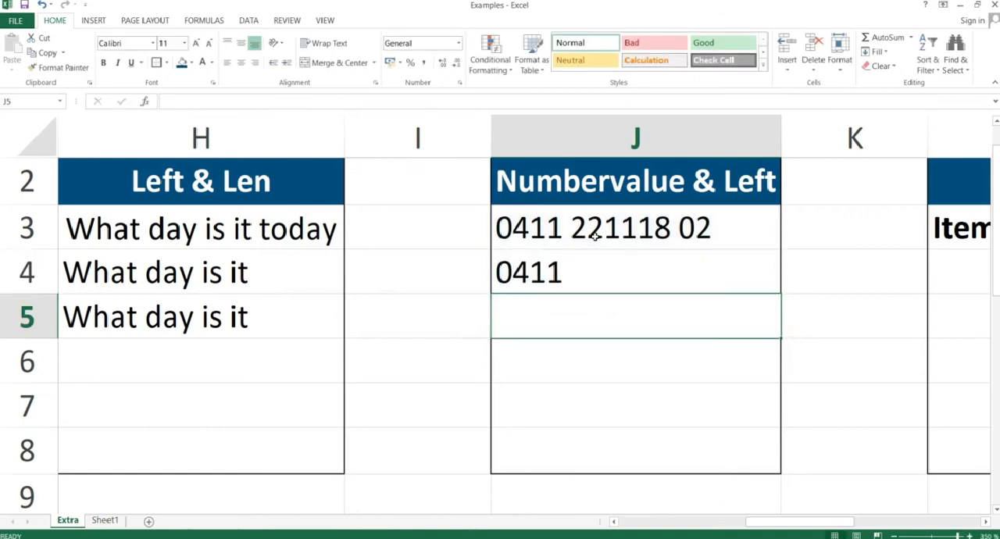
Enter =numbervalue(left(J3;4)) in cell J5 to convert the first four characters of J3 into a number.
{"action": "left_click", "coordinate": [526, 277]}
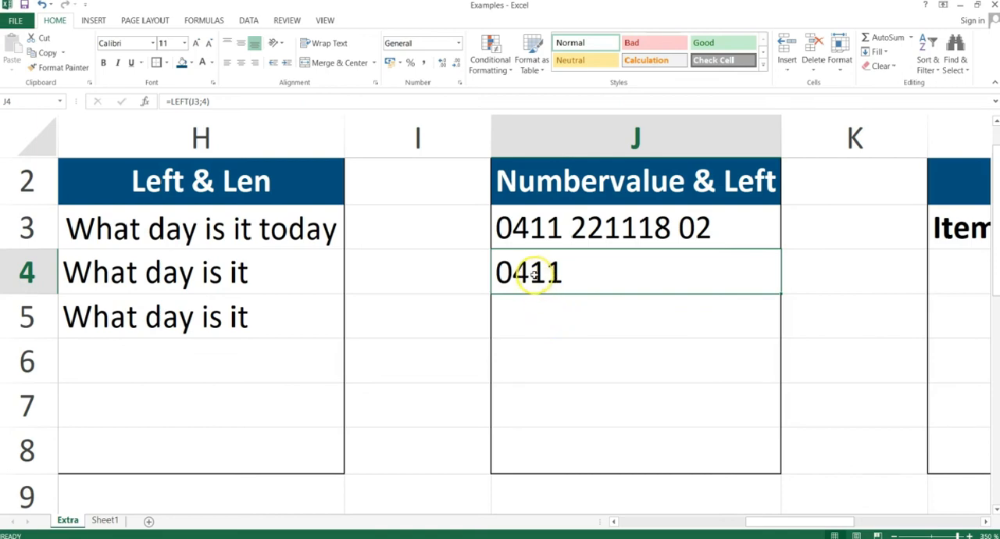
{"action": "left_click", "coordinate": [550, 314]}
{"action": "type", "text": "="}
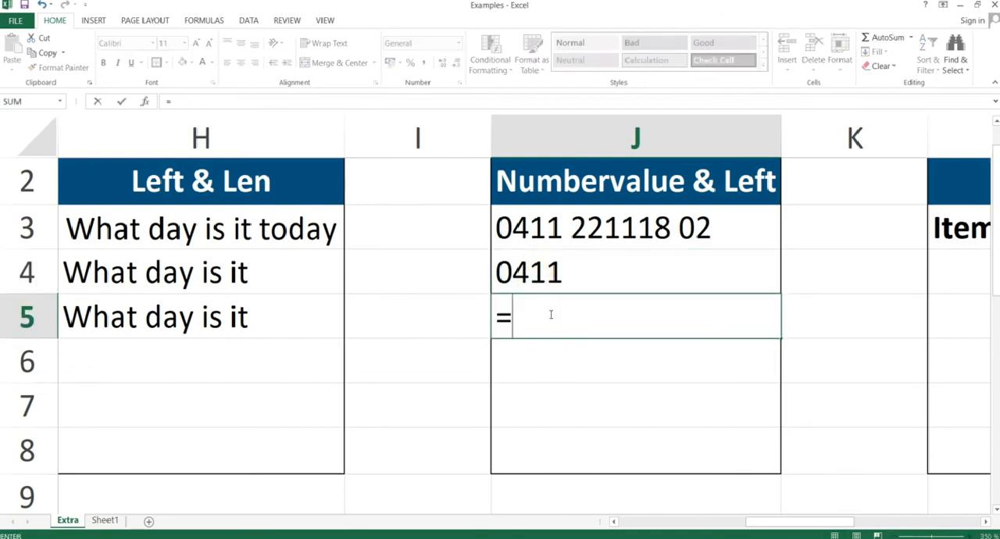
{"action": "type", "text": "num"}
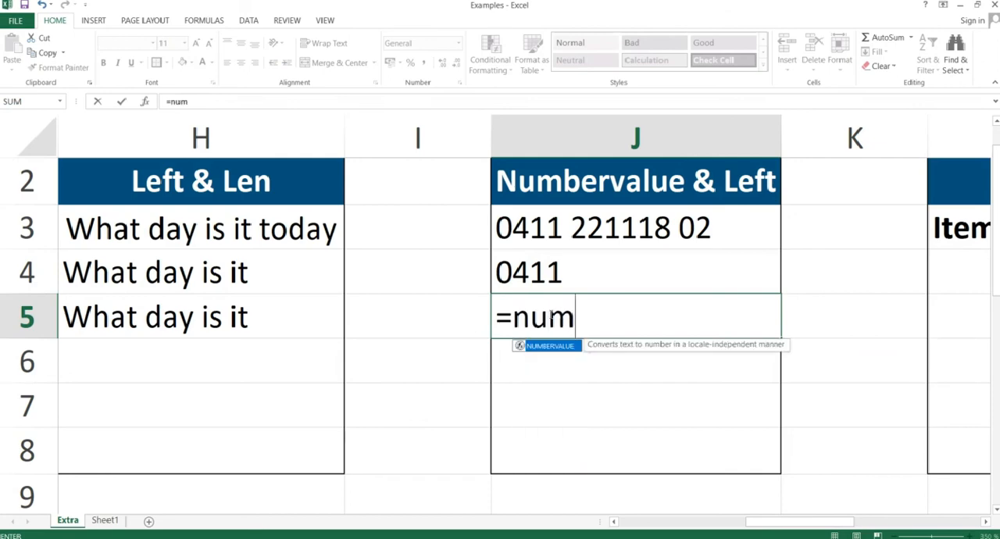
{"action": "type", "text": "bervalue("}
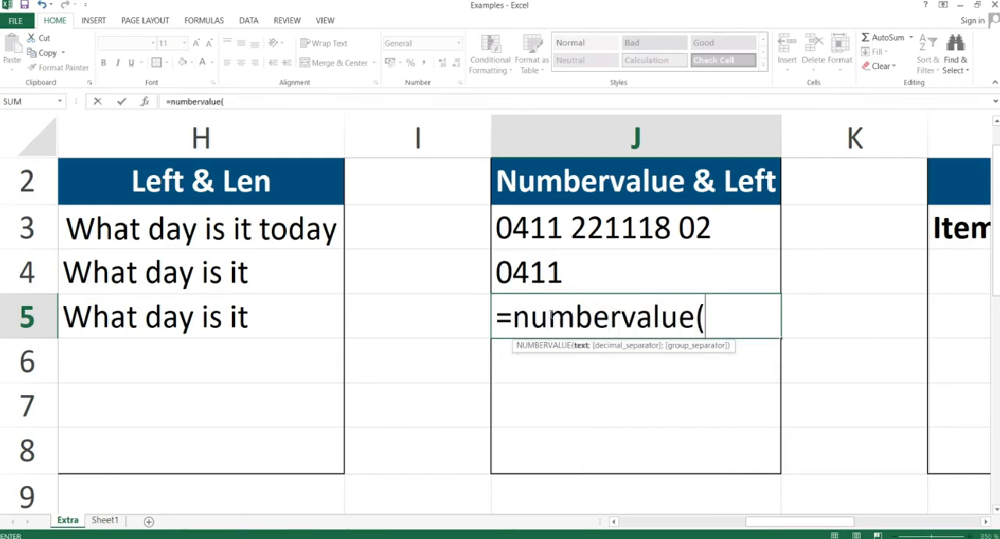
{"action": "type", "text": "left("}
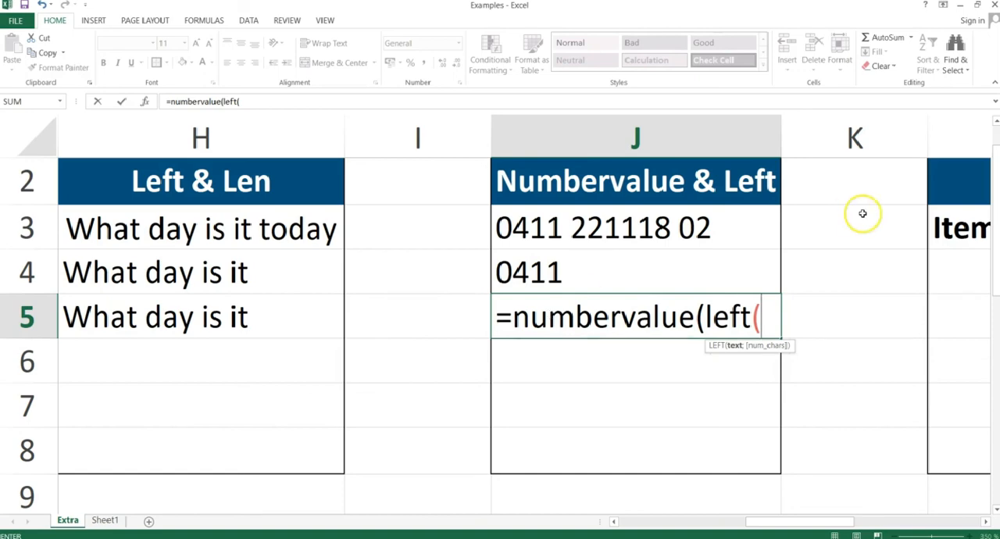
{"action": "left_click", "coordinate": [655, 220]}
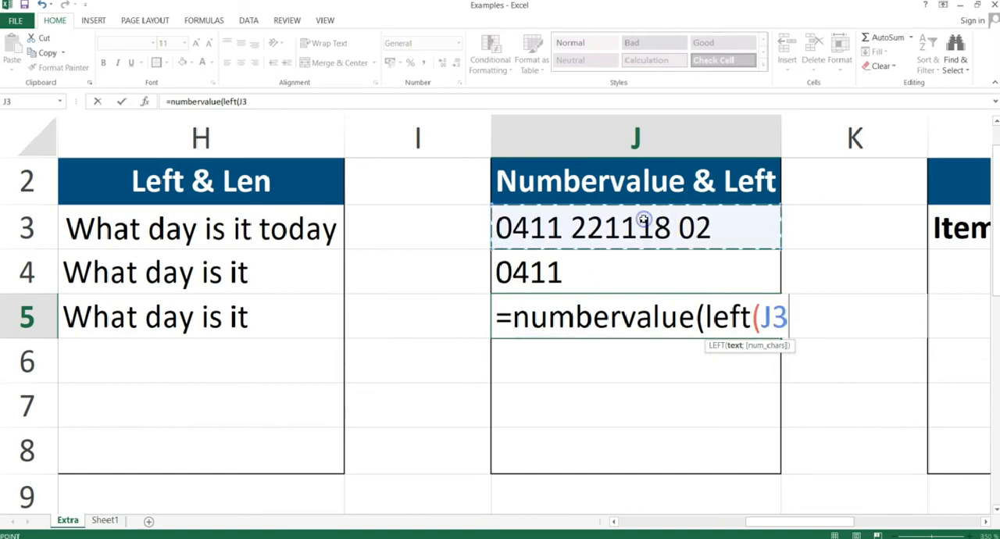
{"action": "type", "text": ";4"}
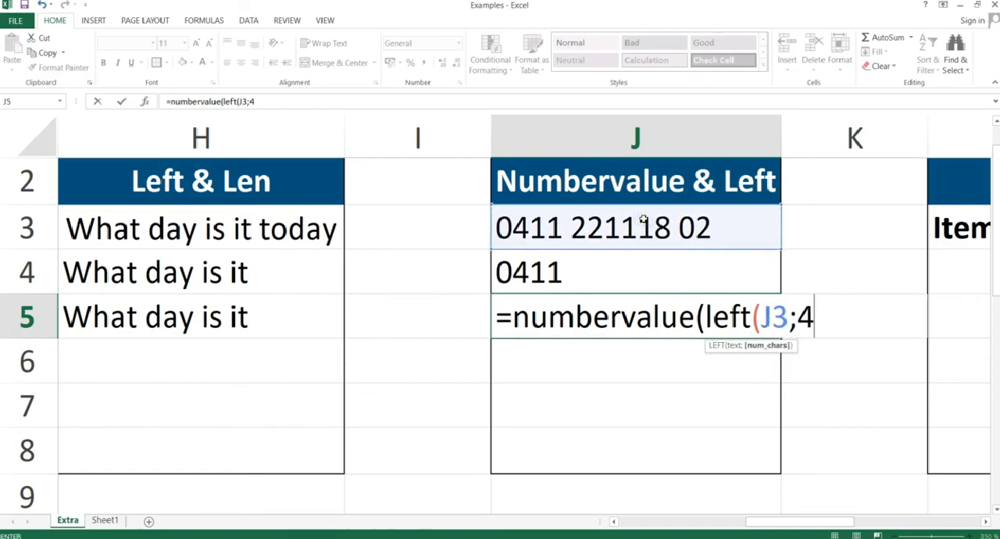
{"action": "type", "text": "))"}
{"action": "key", "text": "Return"}
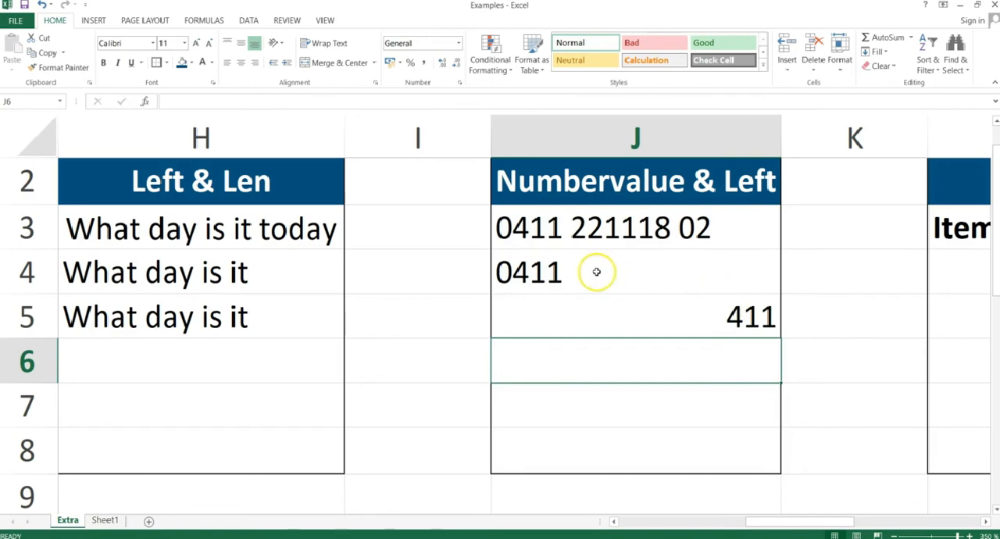
Compare the NUMBERVALUE formula in cell J5 with the plain LEFT formula in J4.
{"action": "left_click", "coordinate": [745, 320]}
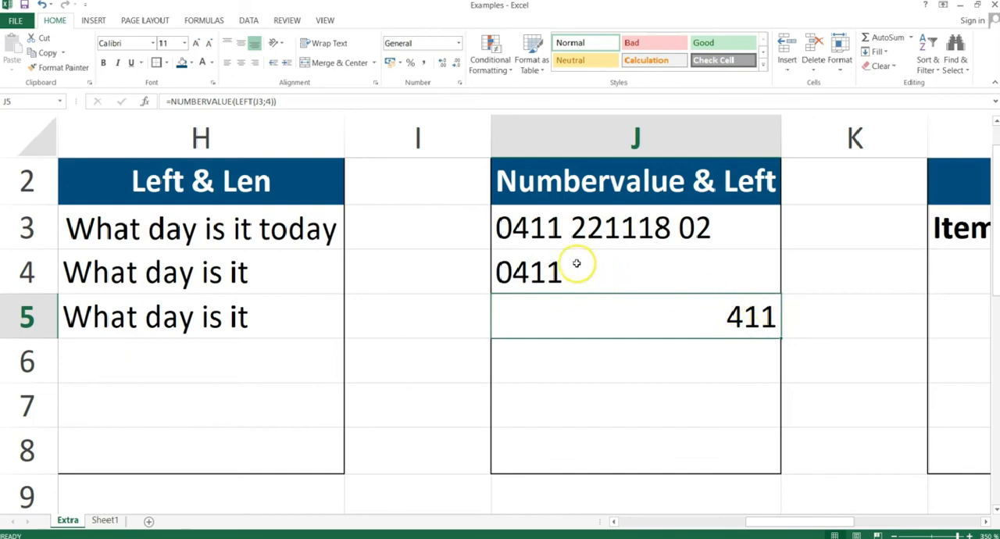
{"action": "left_click", "coordinate": [516, 265]}
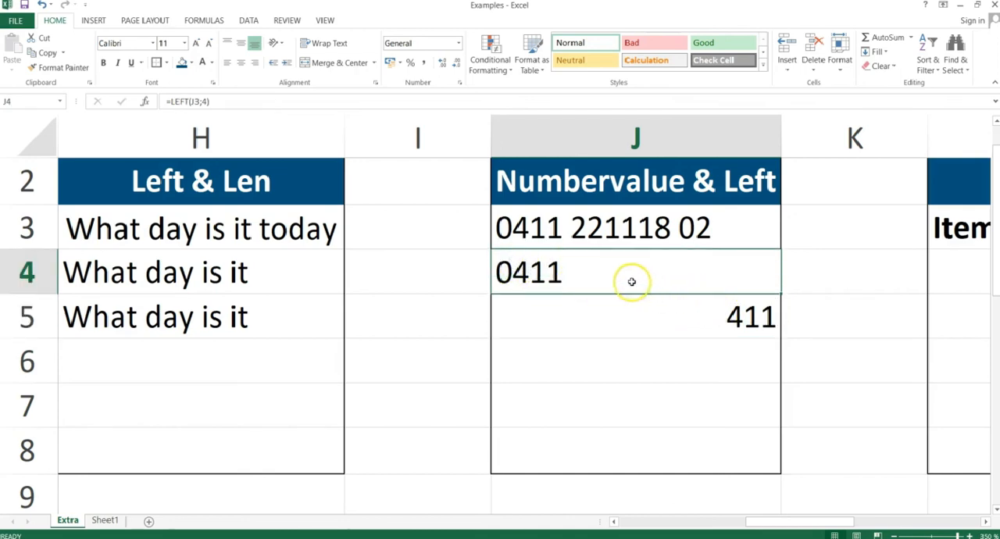
Review the NUMBERVALUE formula in cell J5 and check it against the Numbervalue & Left slide in the PowerPoint slide show.
{"action": "left_click", "coordinate": [752, 312]}
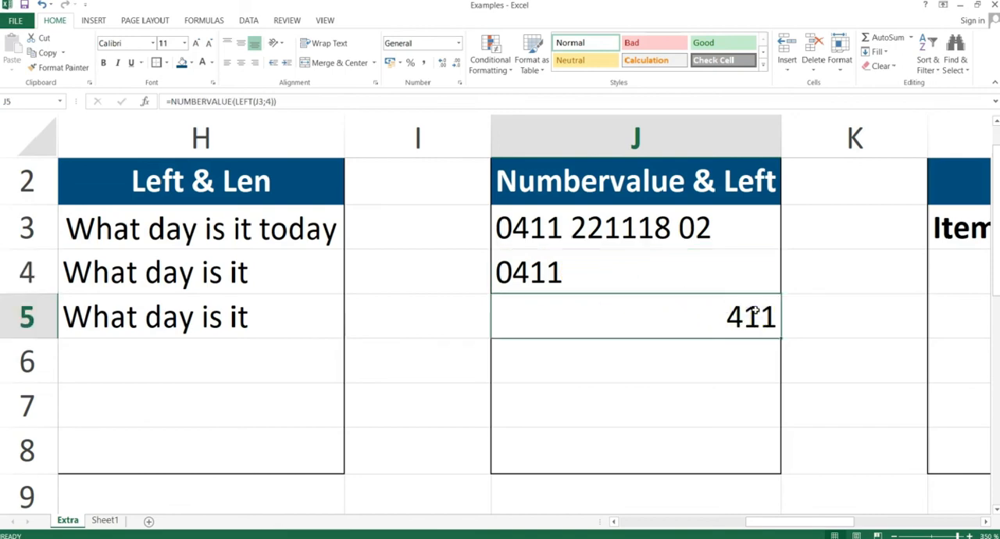
{"action": "key", "text": "alt+Tab"}
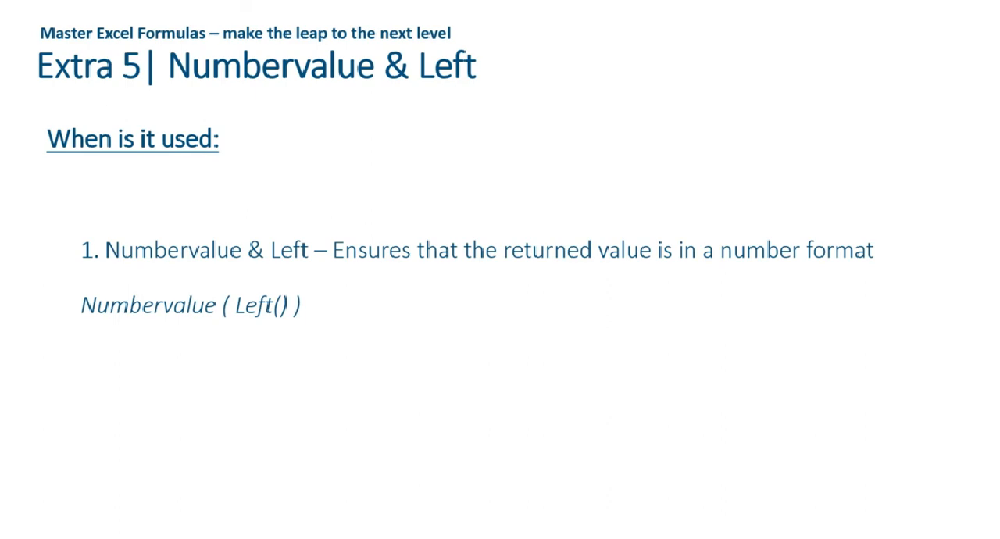
{"action": "key", "text": "alt+Tab"}
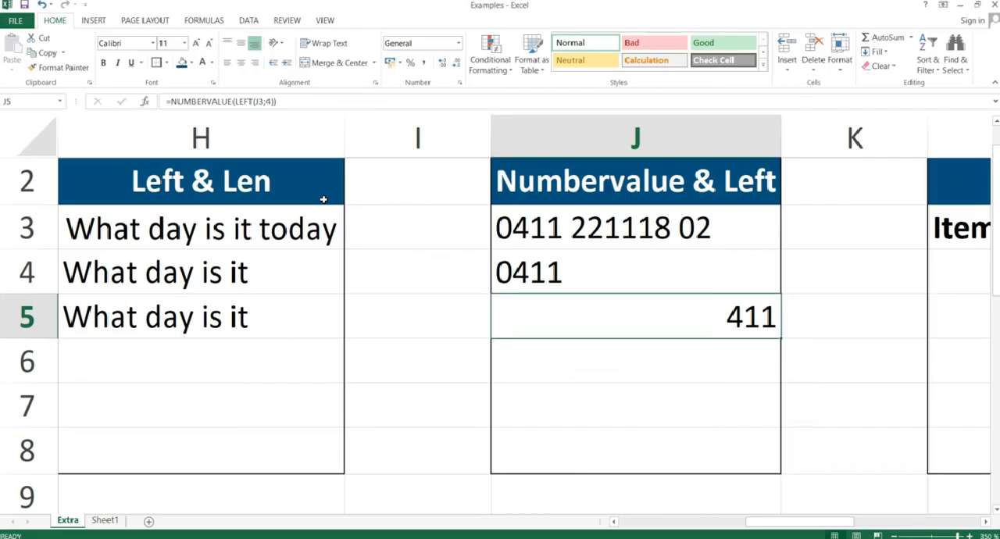
Switch to the PowerPoint presentation, resume the slide show and advance to the If & And / Or slide.
{"action": "key", "text": "alt+Tab"}
{"action": "key", "text": "alt+Tab"}
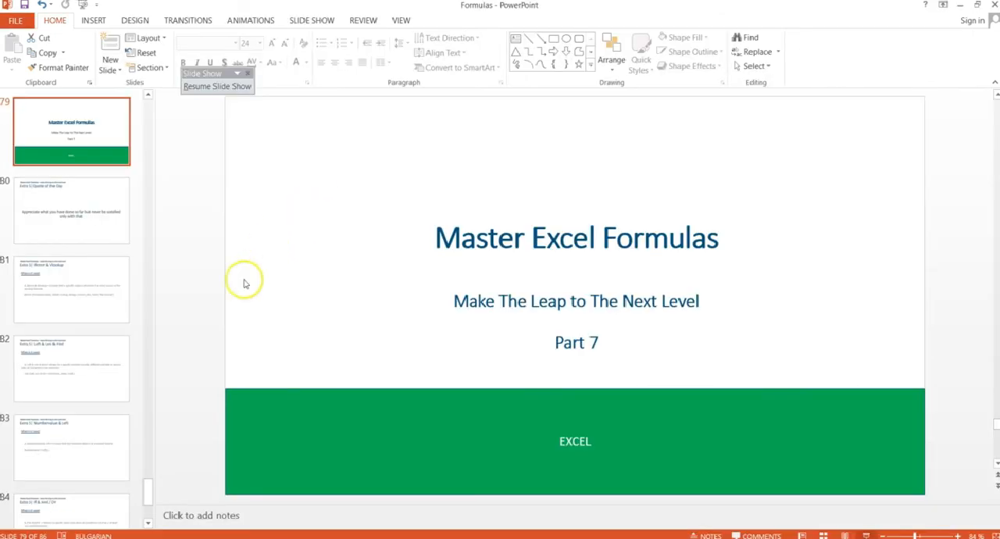
{"action": "left_click", "coordinate": [866, 535]}
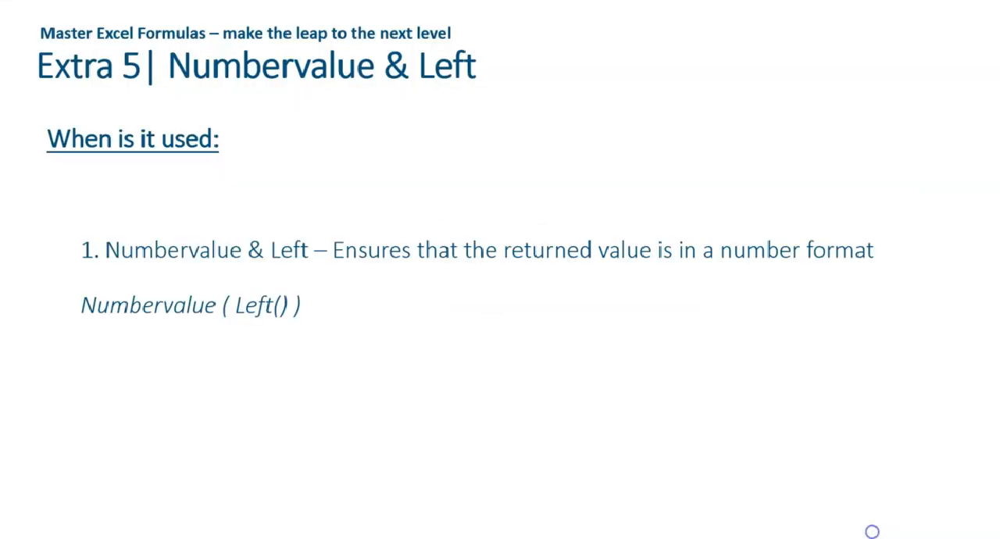
{"action": "left_click", "coordinate": [328, 458]}
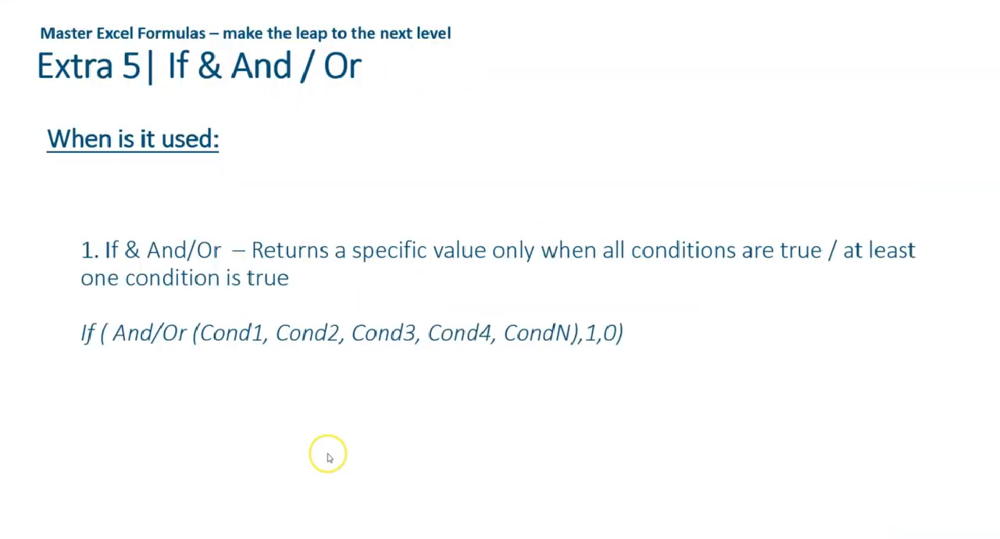
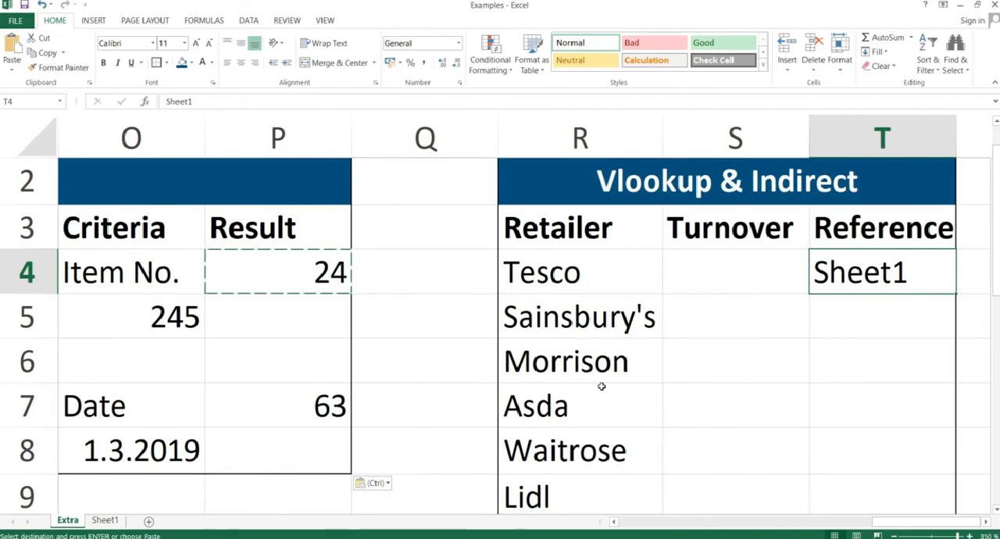
Examine the Retailer and Turnover table in C3:D10 on Sheet1 and return to the Extra sheet.
{"action": "key", "text": "Left"}
{"action": "key", "text": "Right"}
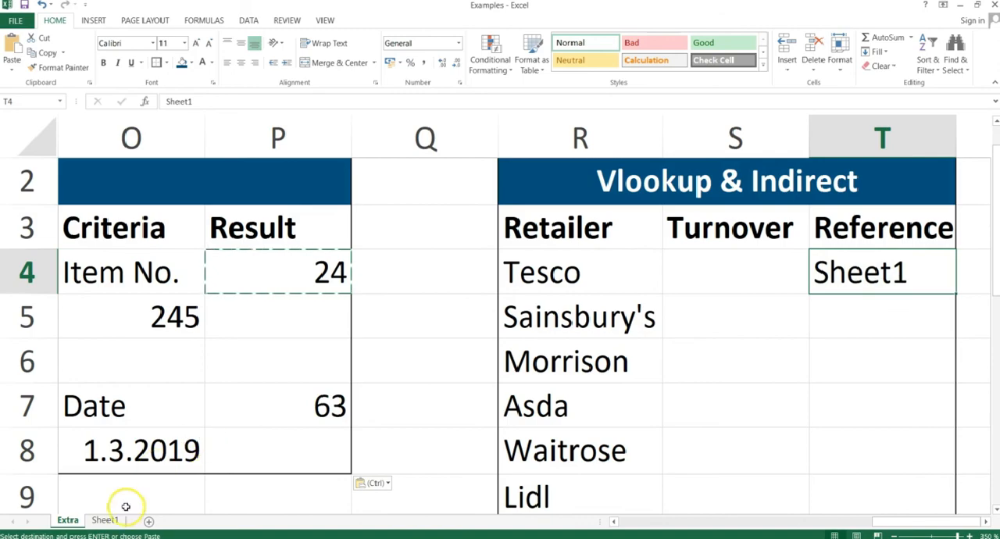
{"action": "left_click", "coordinate": [105, 520]}
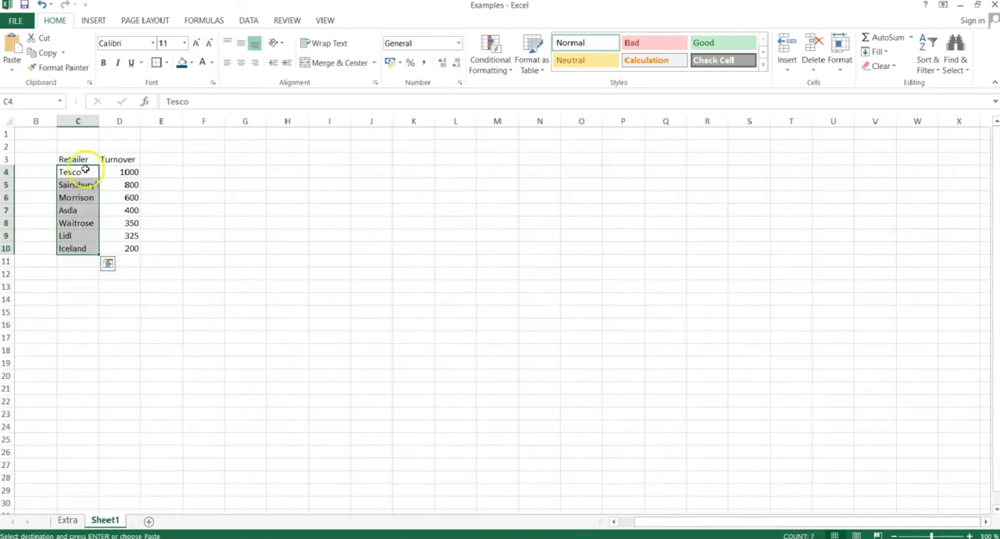
{"action": "left_click_drag", "start_coordinate": [75, 158], "coordinate": [109, 244]}
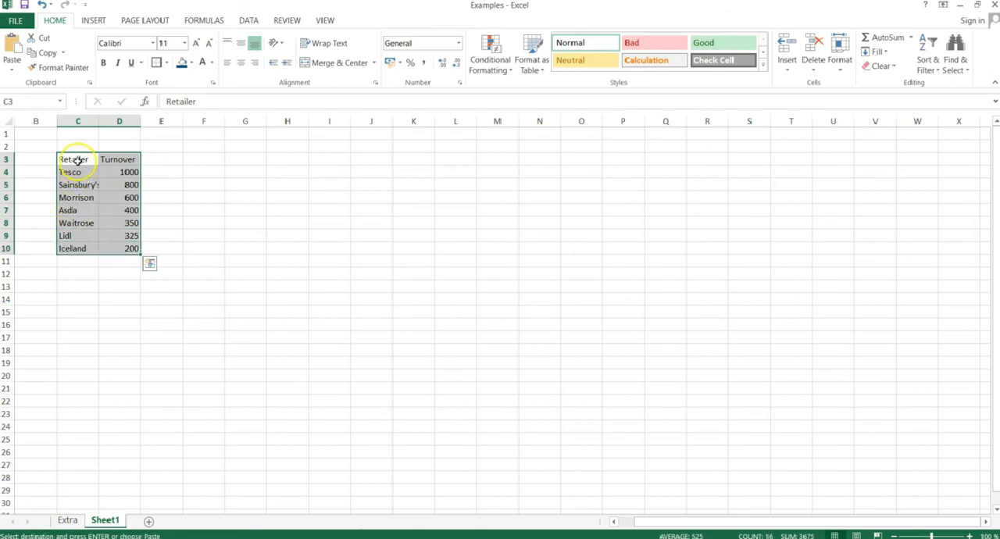
{"action": "left_click_drag", "start_coordinate": [71, 160], "coordinate": [110, 252]}
{"action": "left_click", "coordinate": [119, 237]}
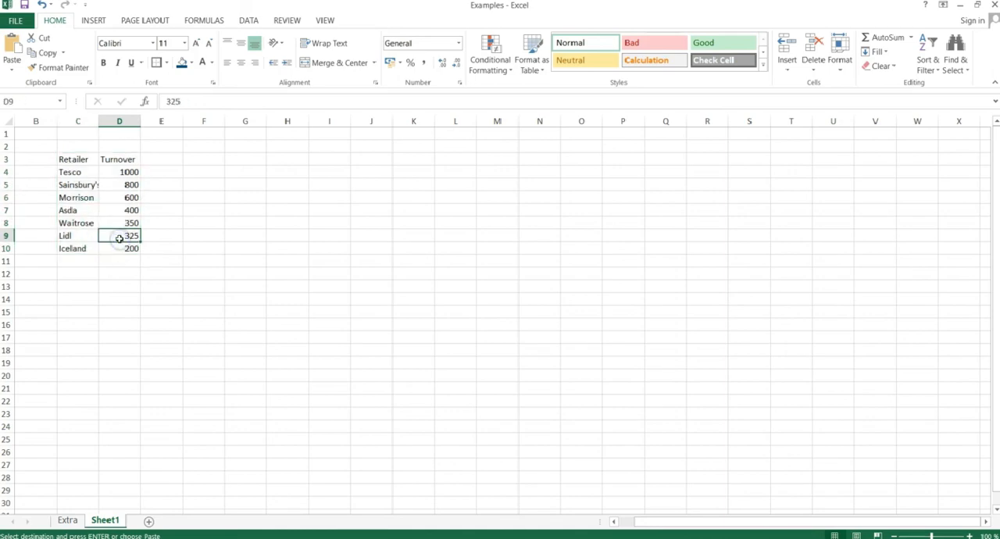
{"action": "left_click", "coordinate": [70, 519]}
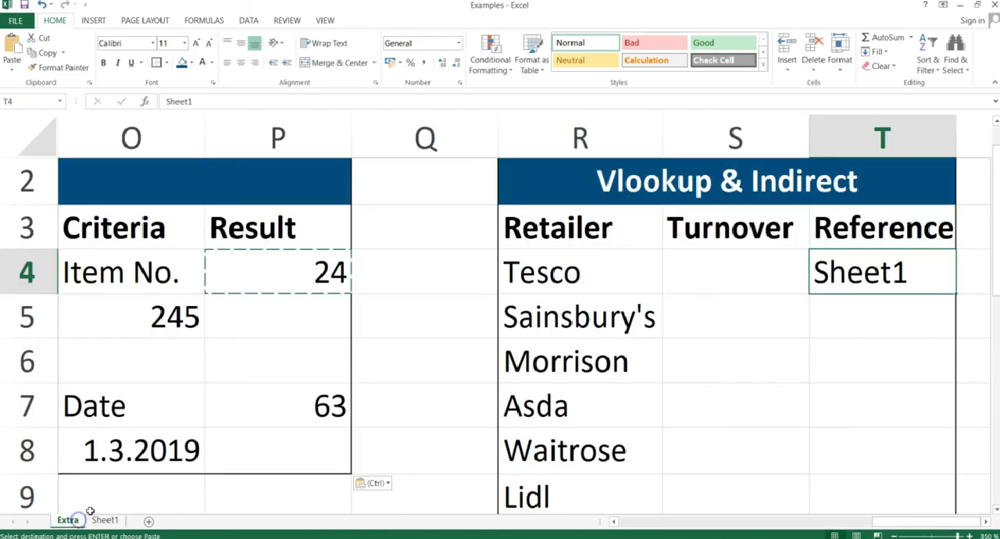
Start a VLOOKUP formula in cell S4 with R4 as the lookup value.
{"action": "left_click", "coordinate": [719, 277]}
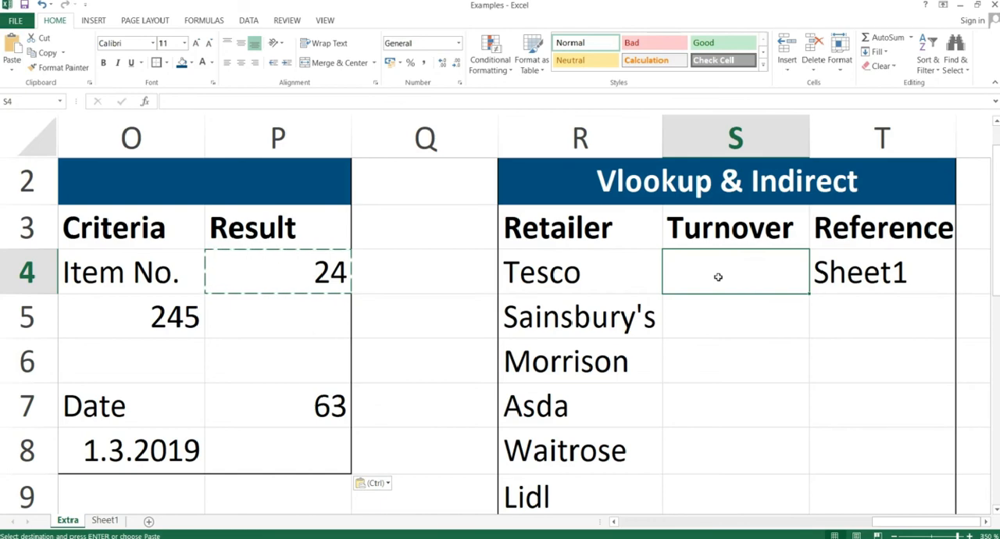
{"action": "type", "text": "="}
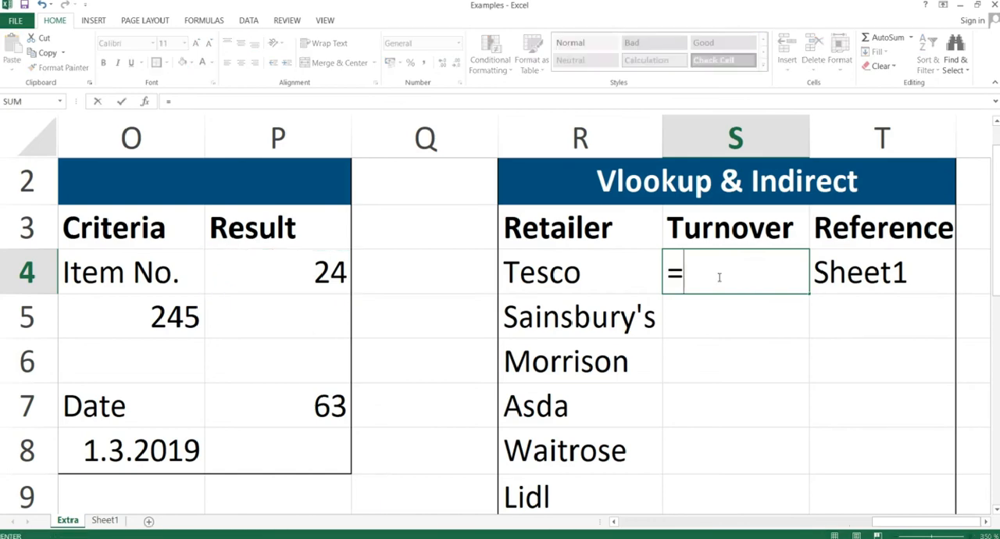
{"action": "type", "text": "vlooku"}
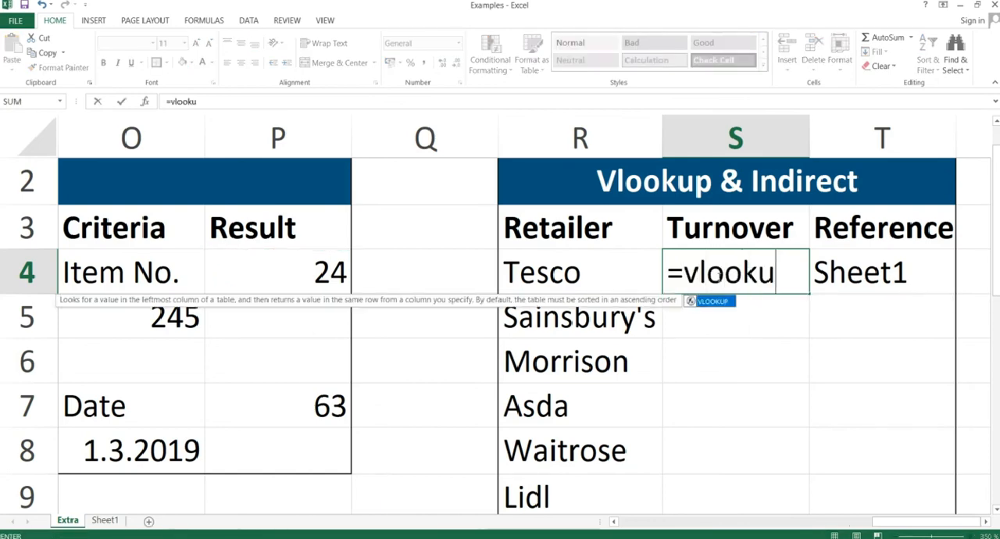
{"action": "type", "text": "p("}
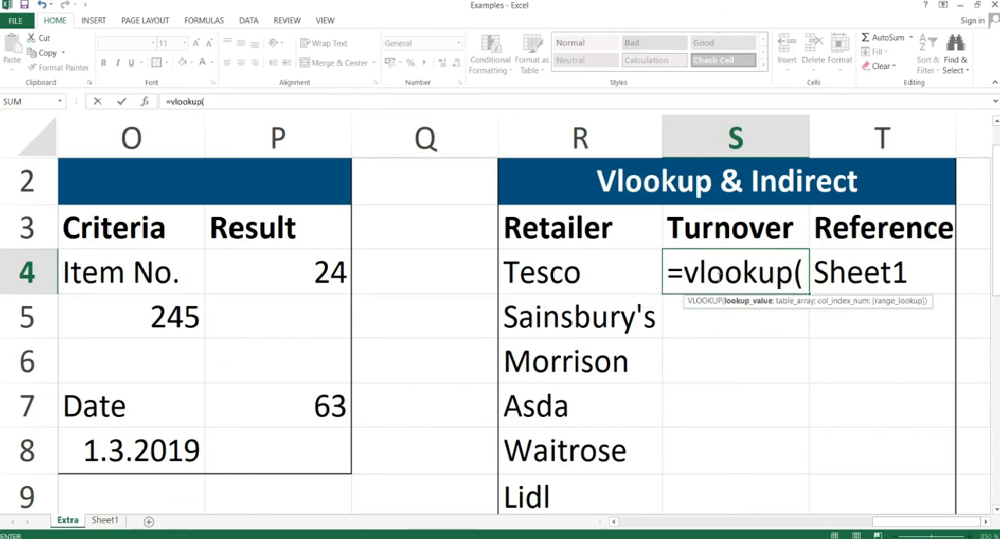
{"action": "left_click", "coordinate": [561, 272]}
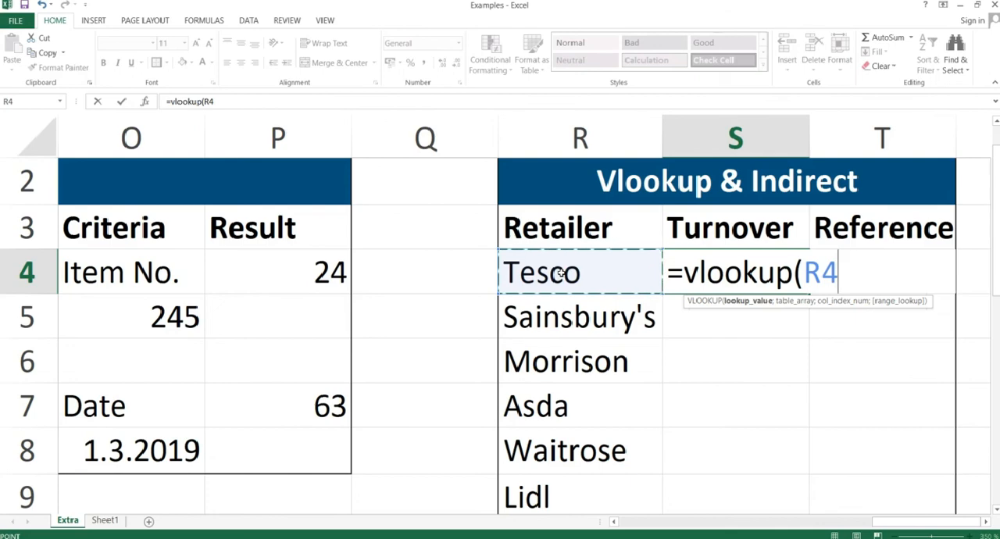
{"action": "type", "text": ";"}
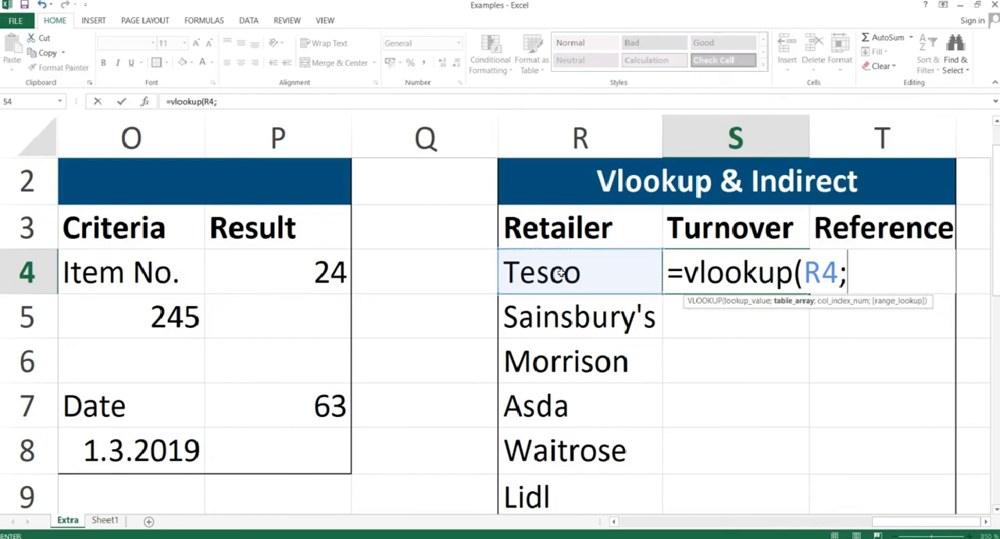
{"action": "type", "text": "indire"}
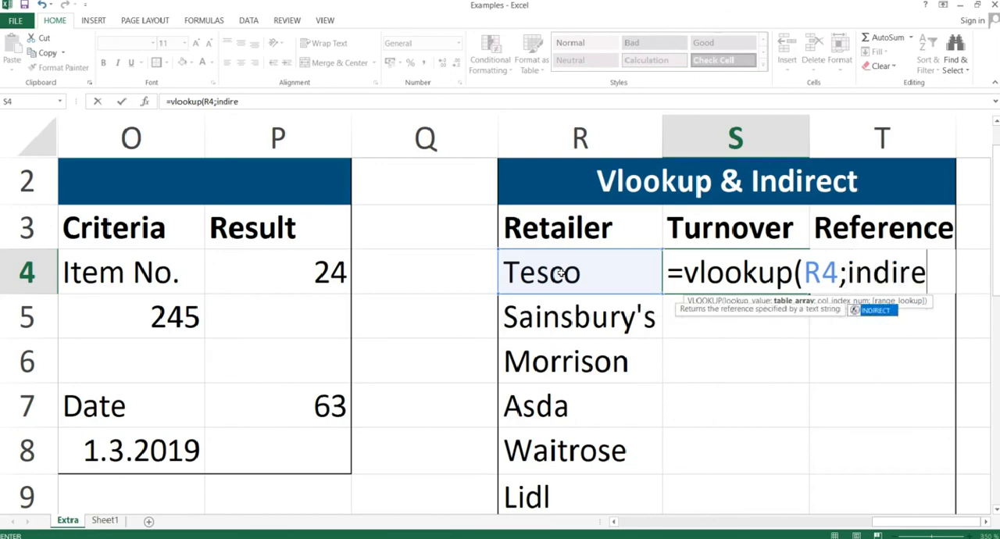
{"action": "type", "text": "ct("}
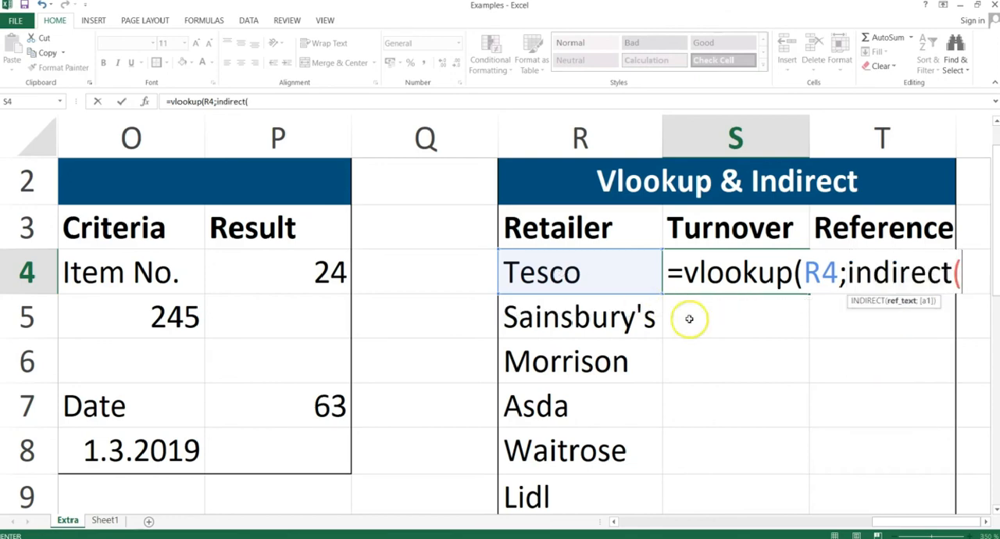
Build the VLOOKUP table array in S4 as indirect(T4&"!C1:D100"), taking the sheet name from T4.
{"action": "left_click", "coordinate": [842, 316]}
{"action": "key", "text": "Up"}
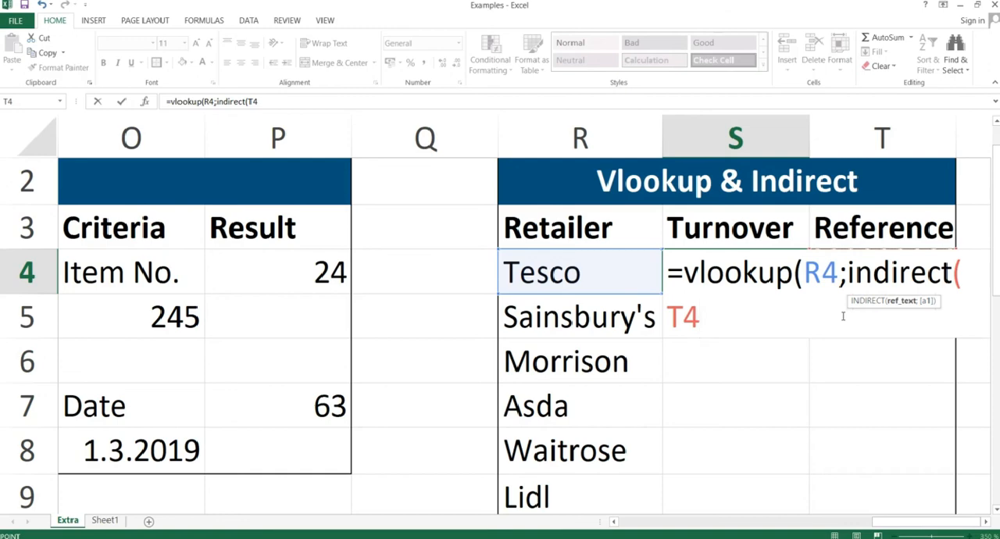
{"action": "type", "text": "&"}
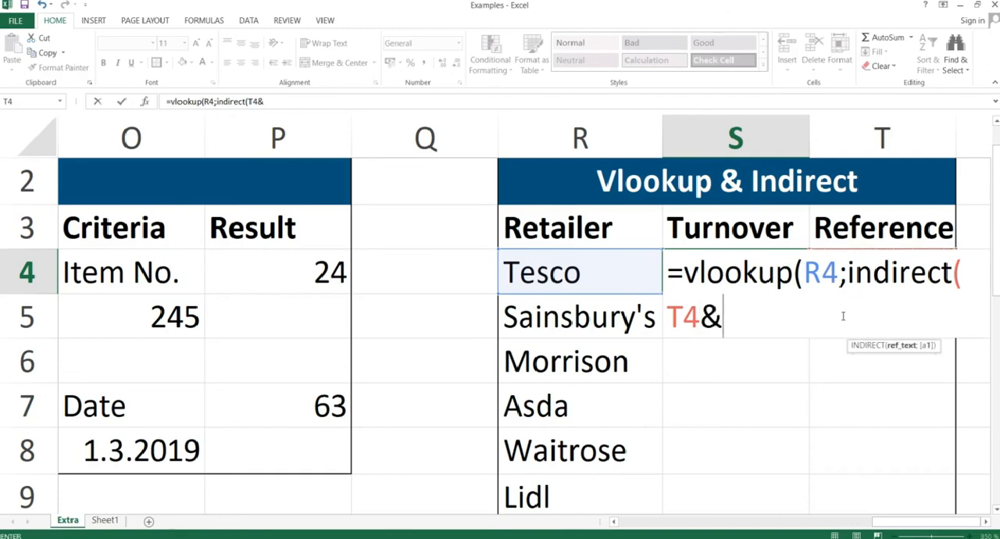
{"action": "type", "text": "\"!"}
{"action": "type", "text": "C1"}
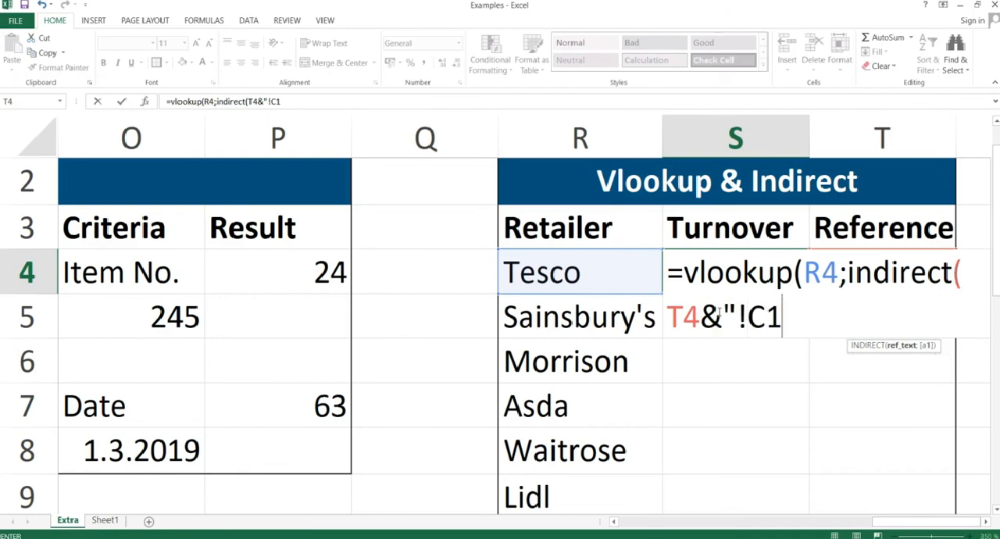
{"action": "type", "text": ":D100"}
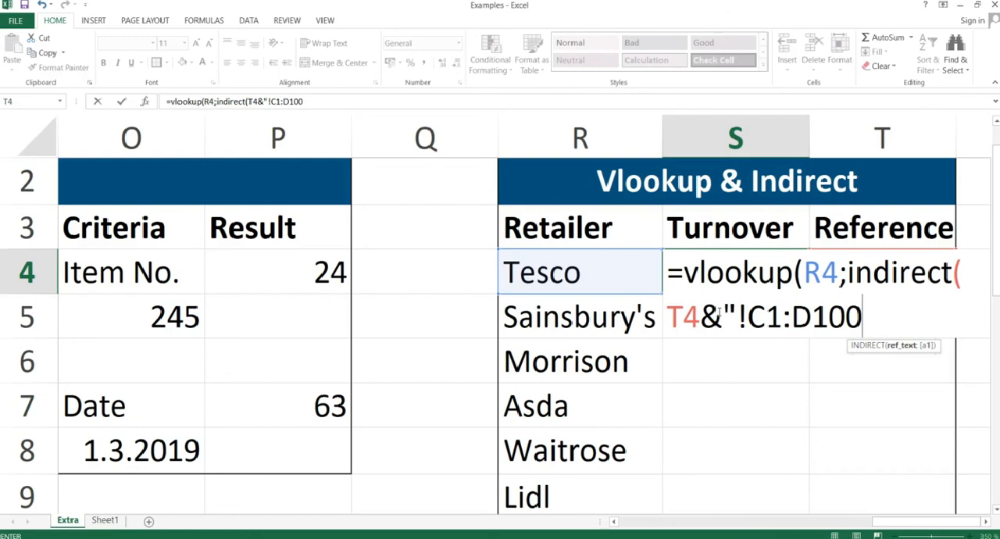
{"action": "type", "text": "\")"}
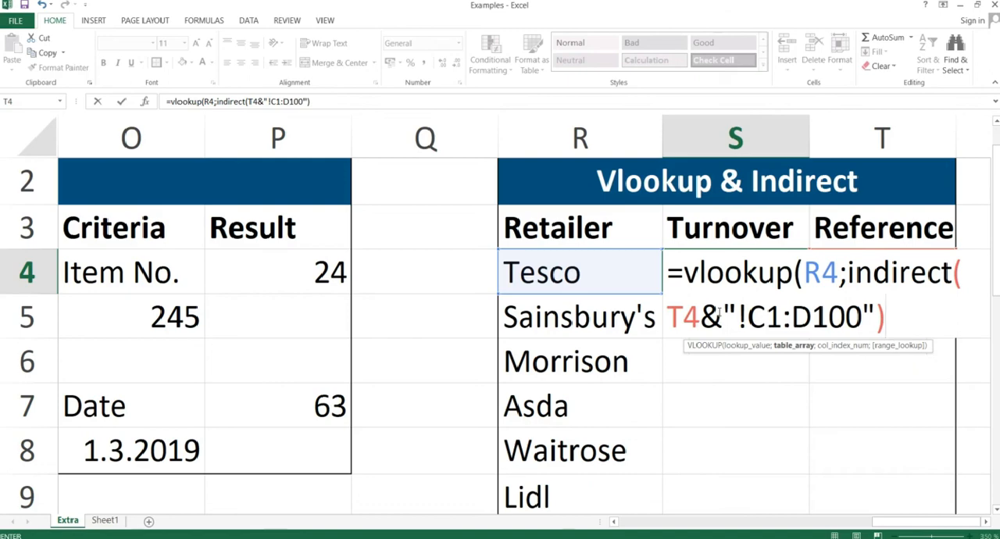
Complete the VLOOKUP in S4 with column index 2 and false for an exact match, and enter the formula.
{"action": "type", "text": ";"}
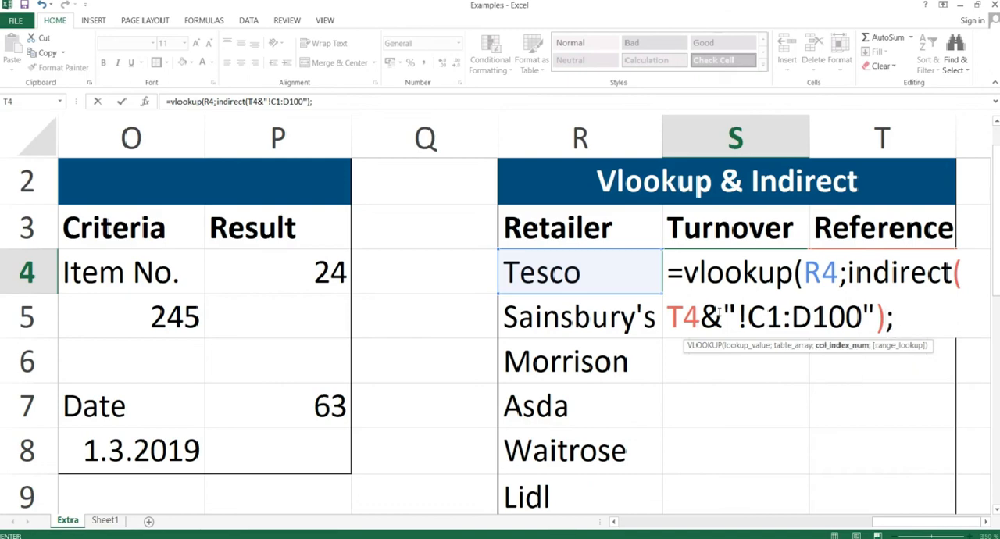
{"action": "type", "text": "2;"}
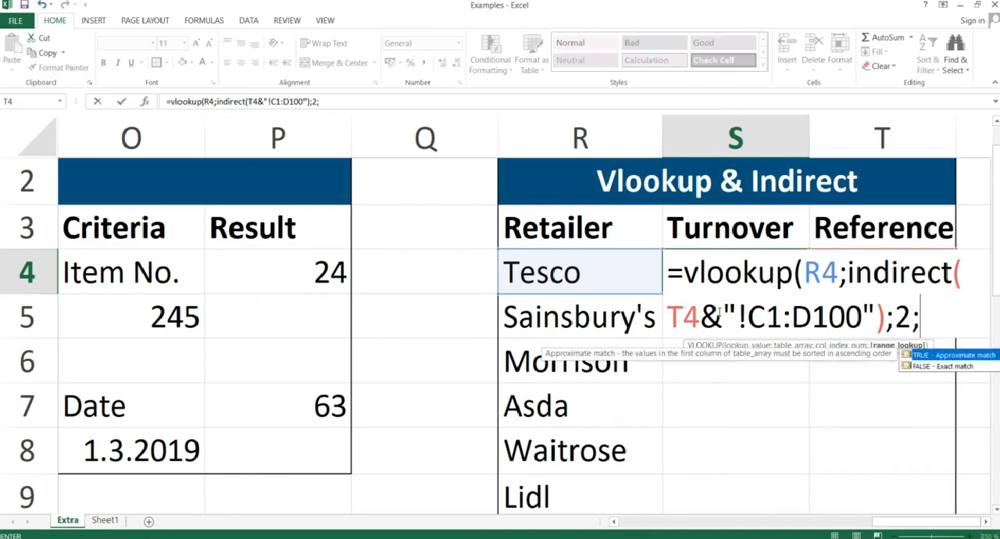
{"action": "type", "text": "false"}
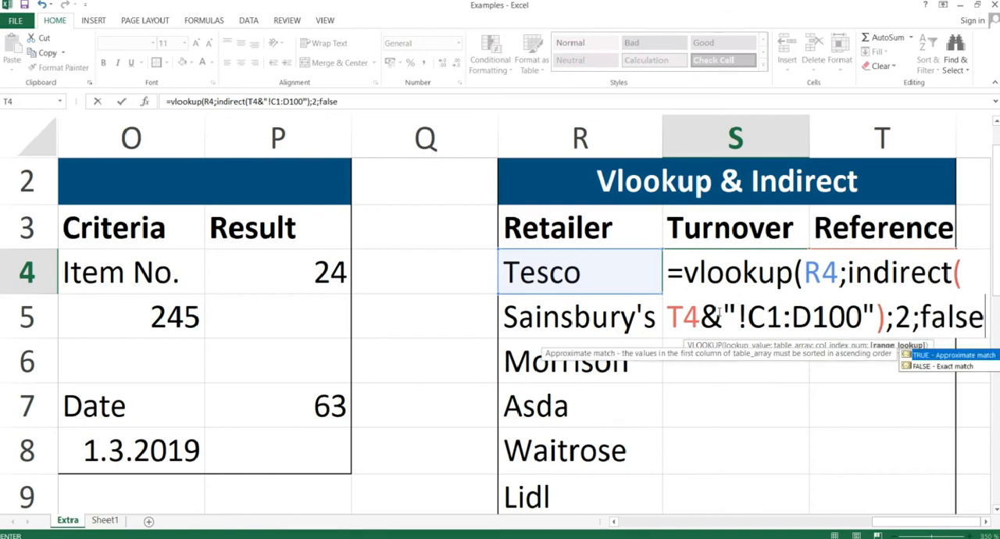
{"action": "type", "text": ")"}
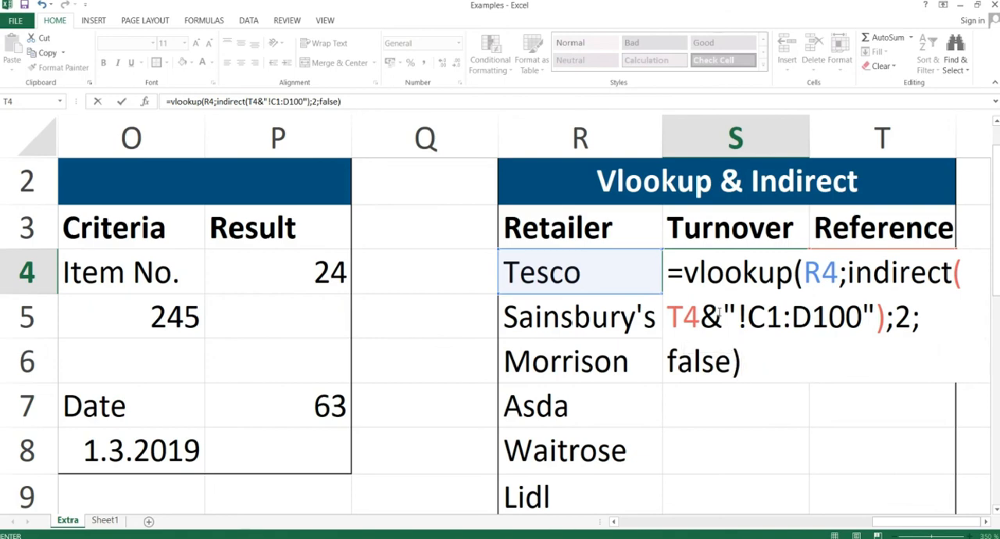
{"action": "key", "text": "Return"}
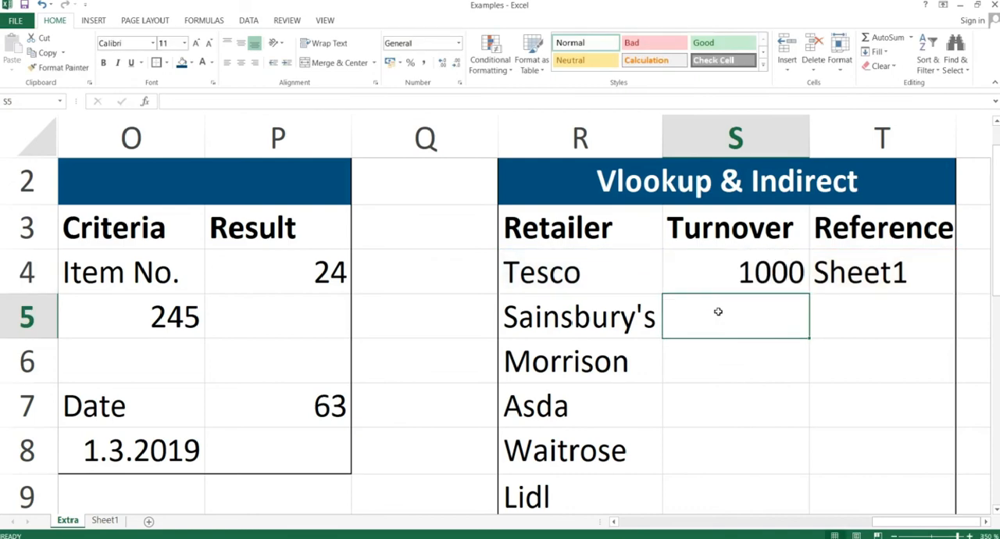
Check the VLOOKUP result in S4 against Tesco's turnover on Sheet1 and return to the Extra sheet.
{"action": "left_click", "coordinate": [740, 266]}
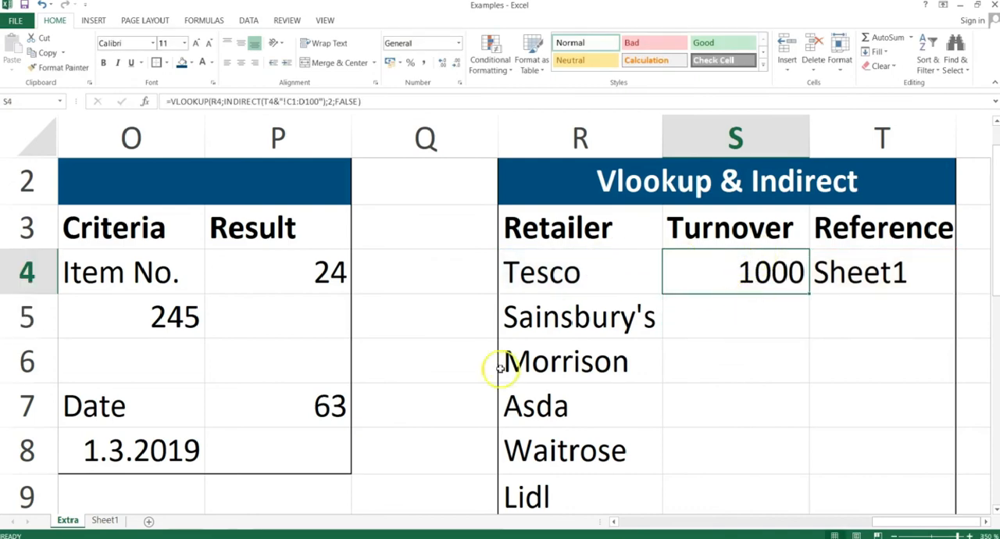
{"action": "left_click", "coordinate": [109, 522]}
{"action": "left_click", "coordinate": [75, 175]}
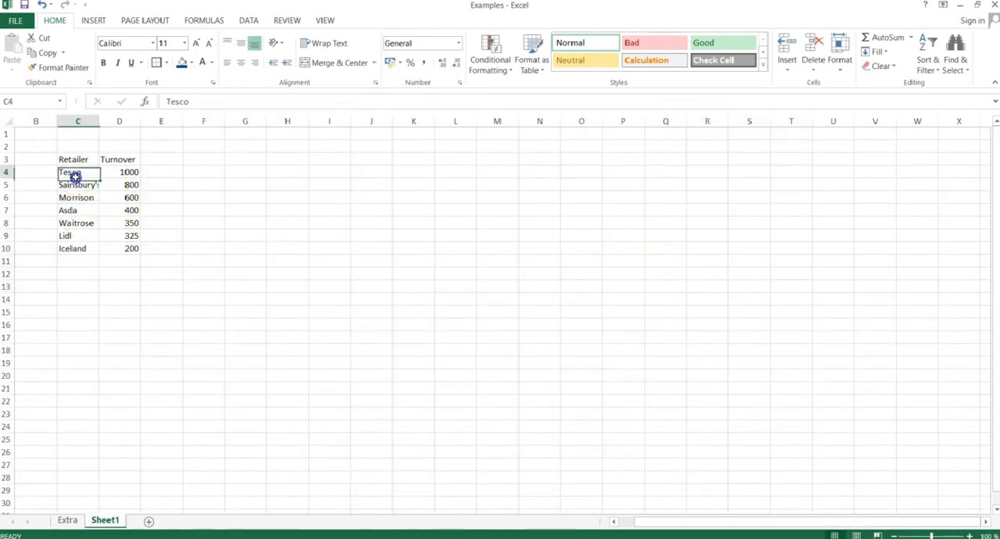
{"action": "left_click_drag", "start_coordinate": [75, 175], "coordinate": [114, 172]}
{"action": "left_click", "coordinate": [118, 186]}
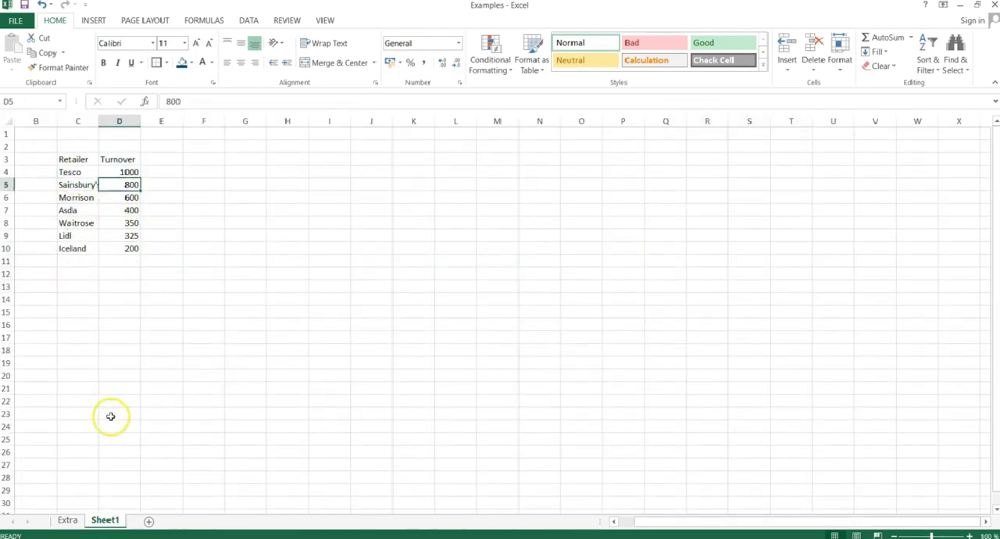
{"action": "left_click", "coordinate": [70, 520]}
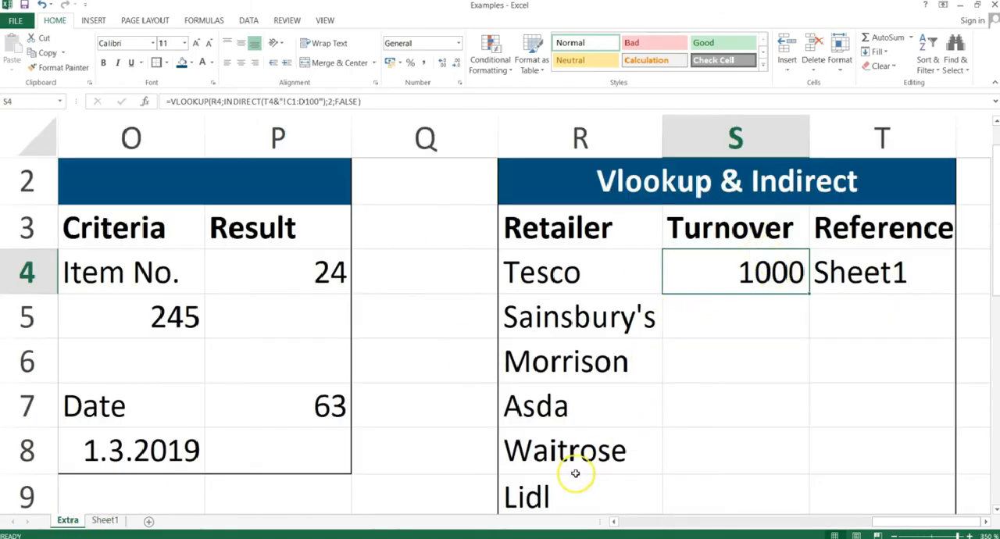
Edit the formula in S4 so the range text inside INDIRECT uses absolute references, $C$1:$D$100.
{"action": "double_click", "coordinate": [755, 273]}
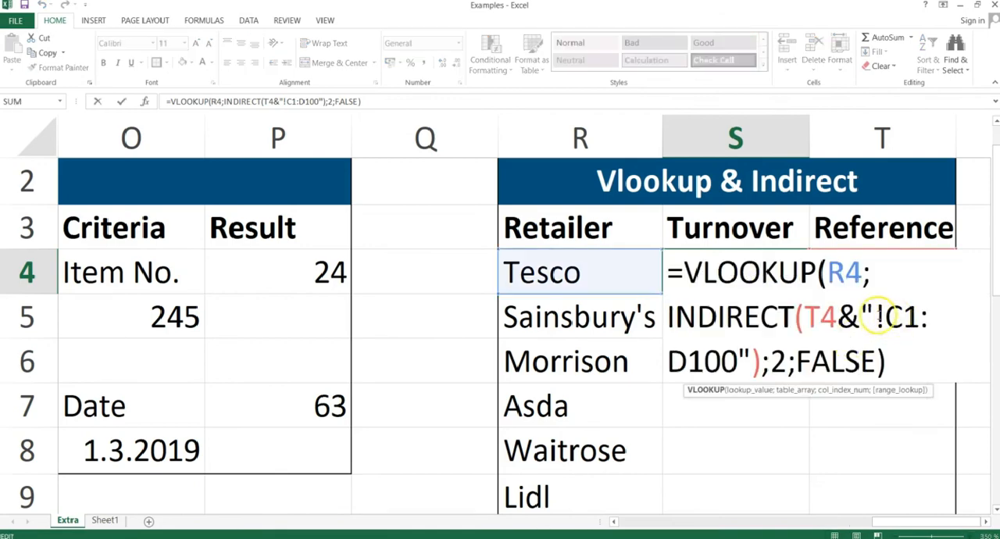
{"action": "left_click", "coordinate": [901, 313]}
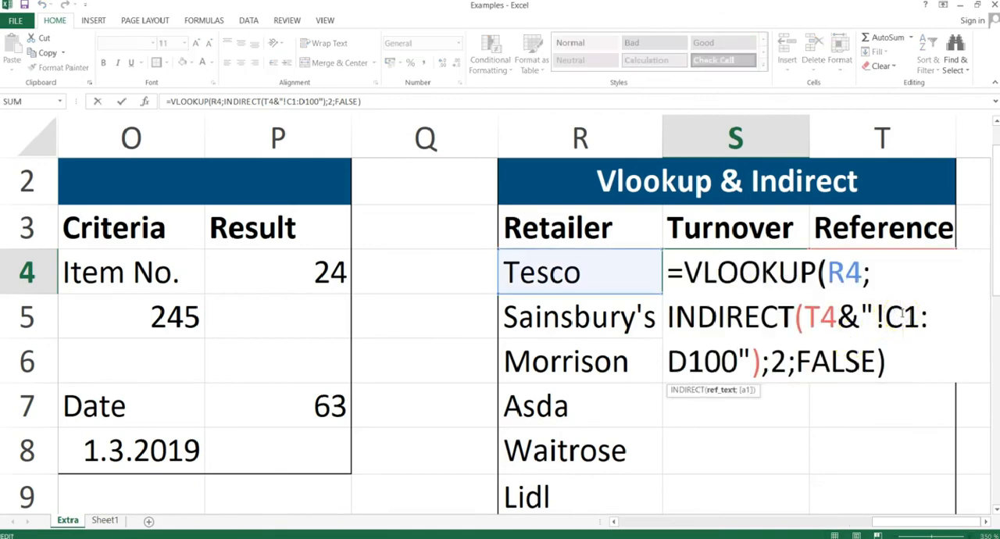
{"action": "key", "text": "F4"}
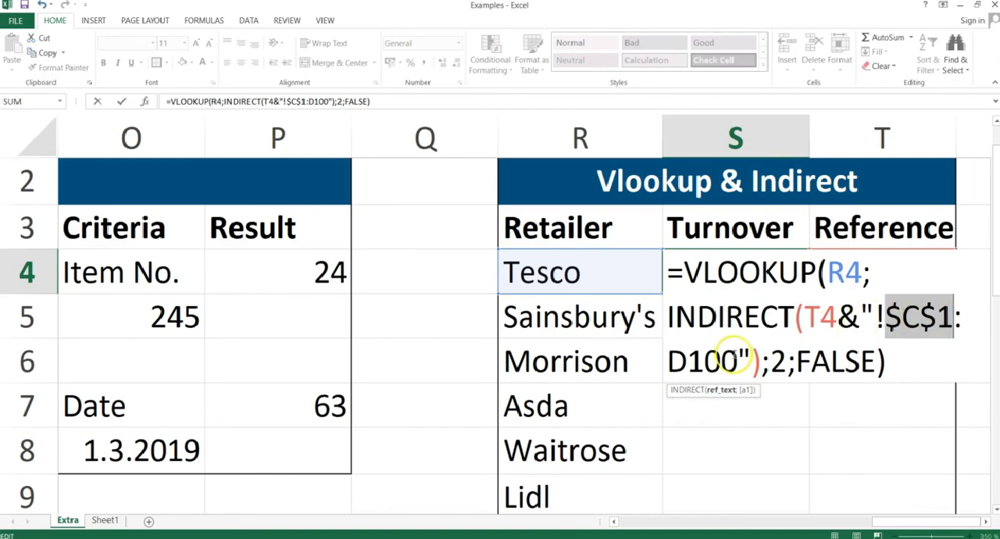
{"action": "left_click", "coordinate": [691, 361]}
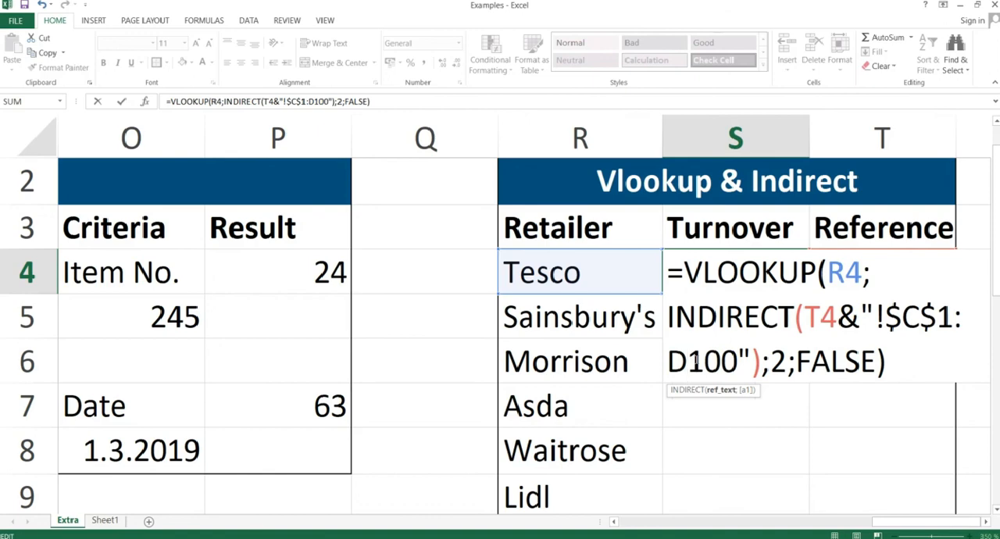
{"action": "scroll", "coordinate": [696, 361], "scroll_direction": "up", "scroll_amount": 1}
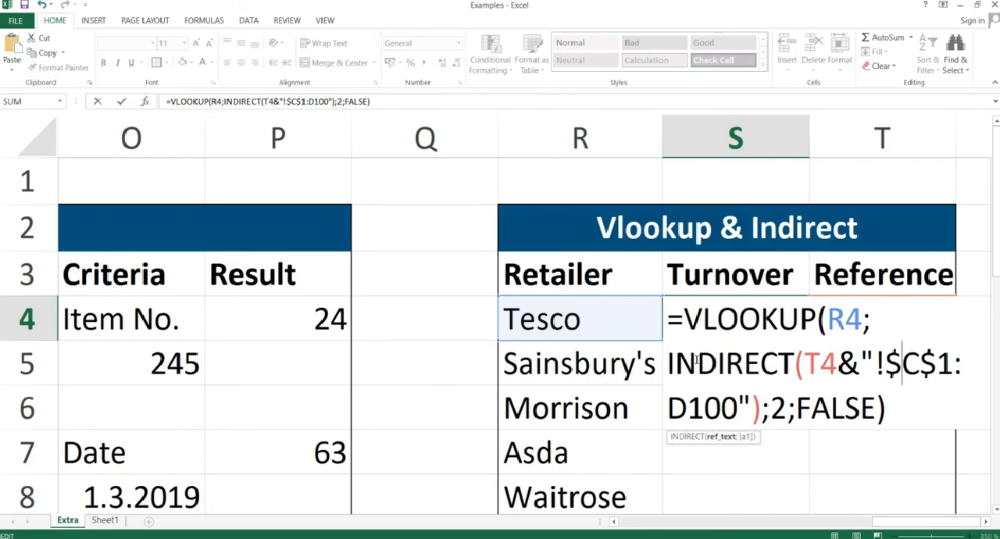
{"action": "key", "text": "shift+Left"}
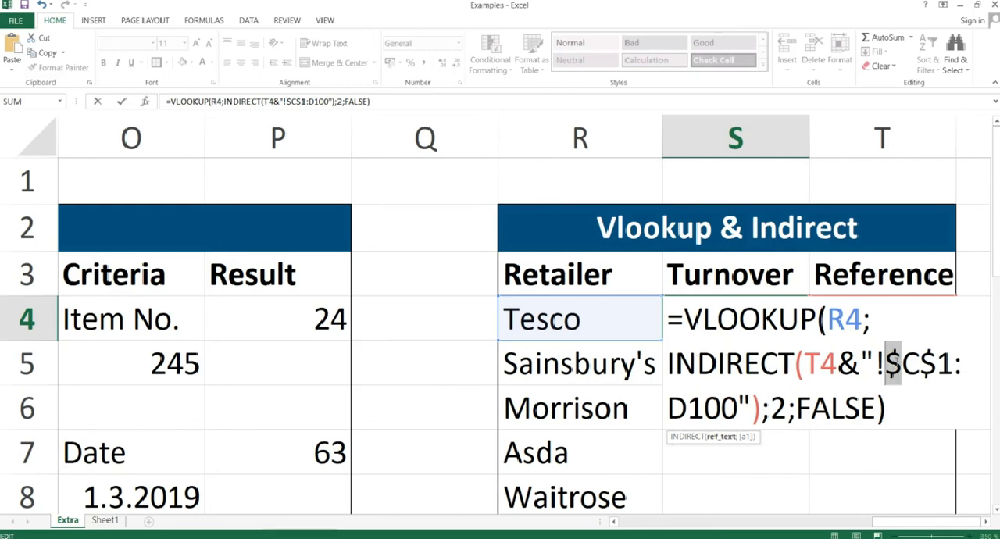
{"action": "left_click", "coordinate": [670, 407]}
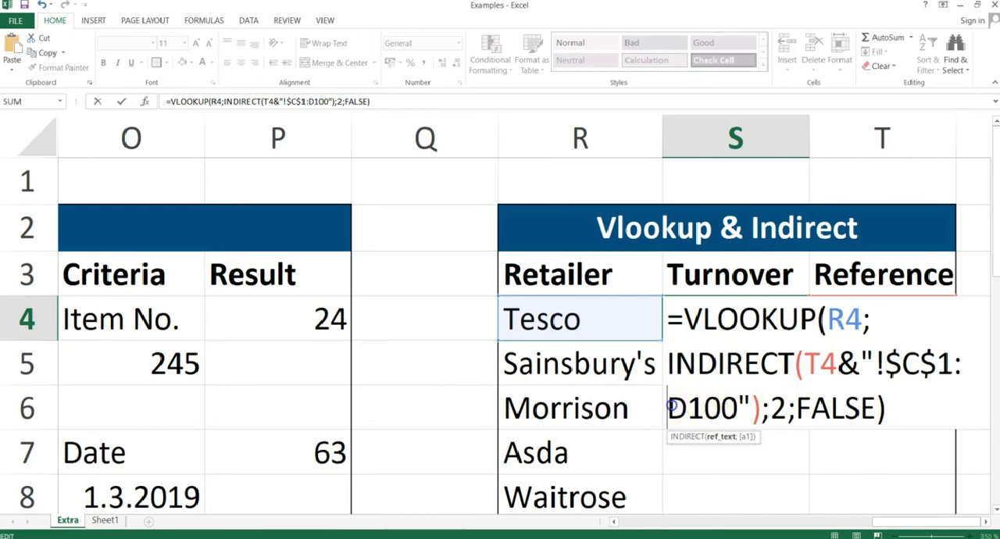
{"action": "type", "text": "$"}
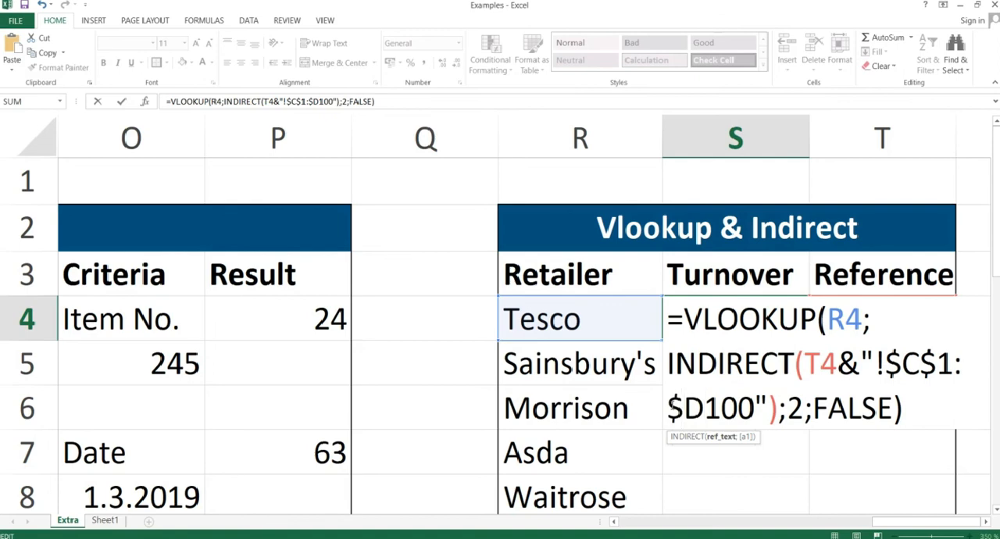
{"action": "key", "text": "Right"}
{"action": "type", "text": "$"}
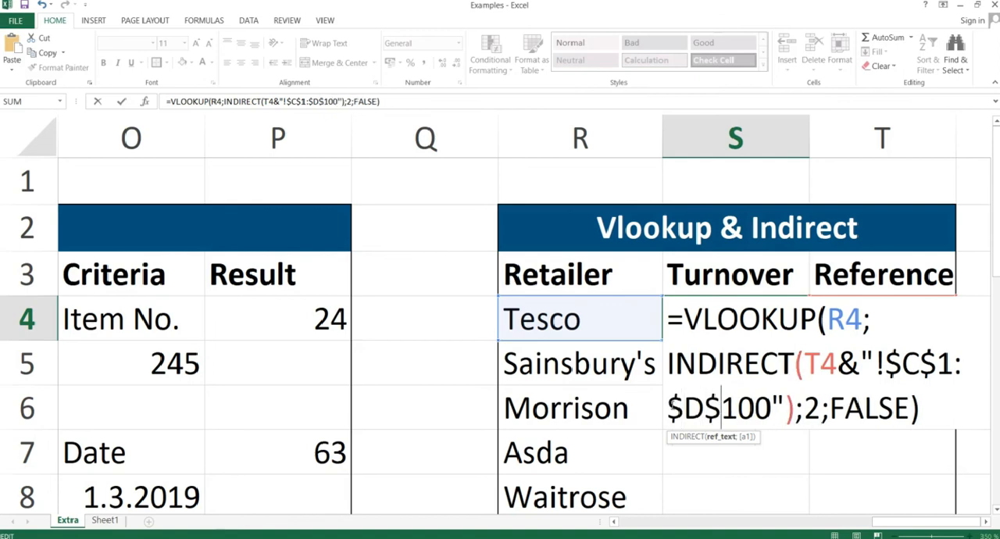
Make the sheet-name reference inside INDIRECT absolute as $T$4 and enter the S4 formula.
{"action": "left_click", "coordinate": [821, 362]}
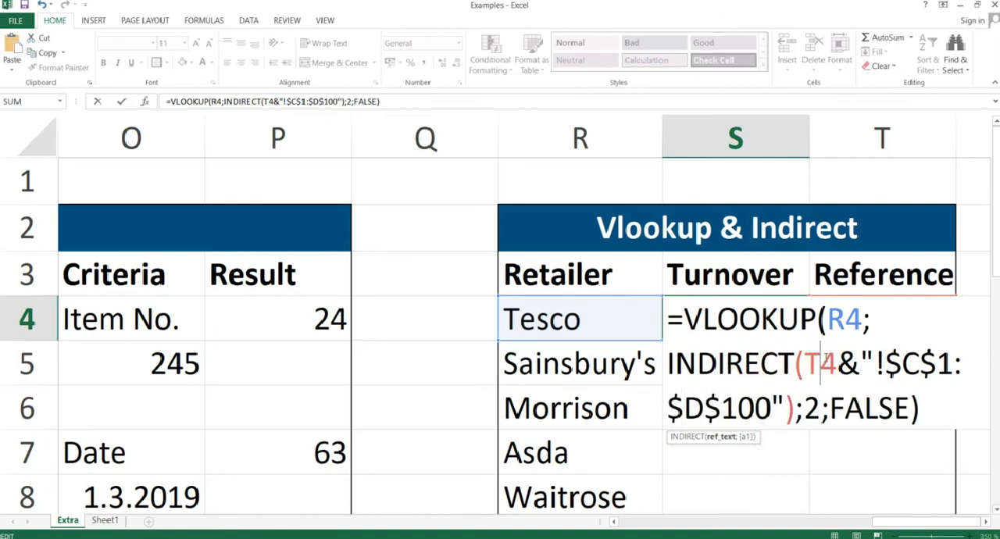
{"action": "key", "text": "F4"}
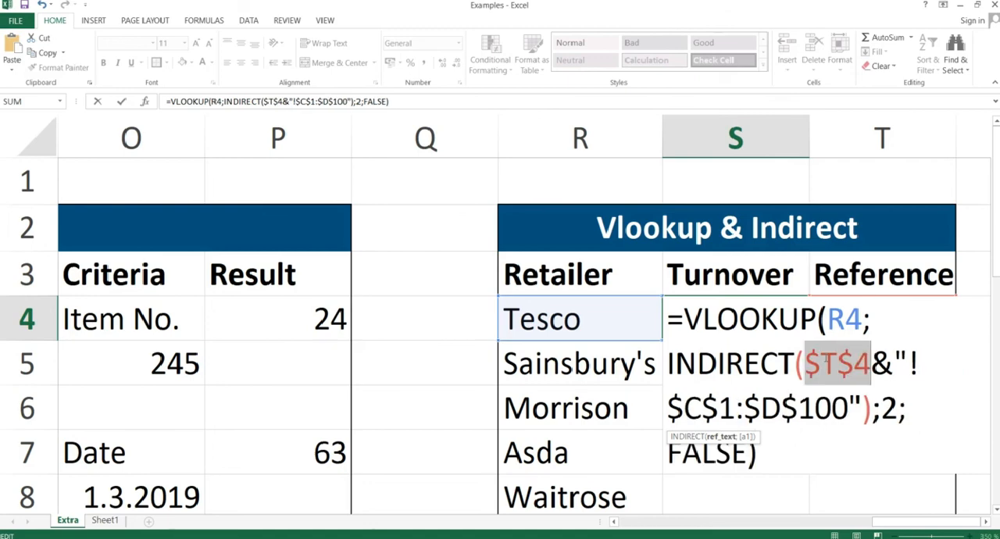
{"action": "key", "text": "Return"}
Copy the S4 turnover formula and paste it as formulas only down to S10 for the remaining retailers.
{"action": "key", "text": "Up"}
{"action": "key", "text": "ctrl+c"}
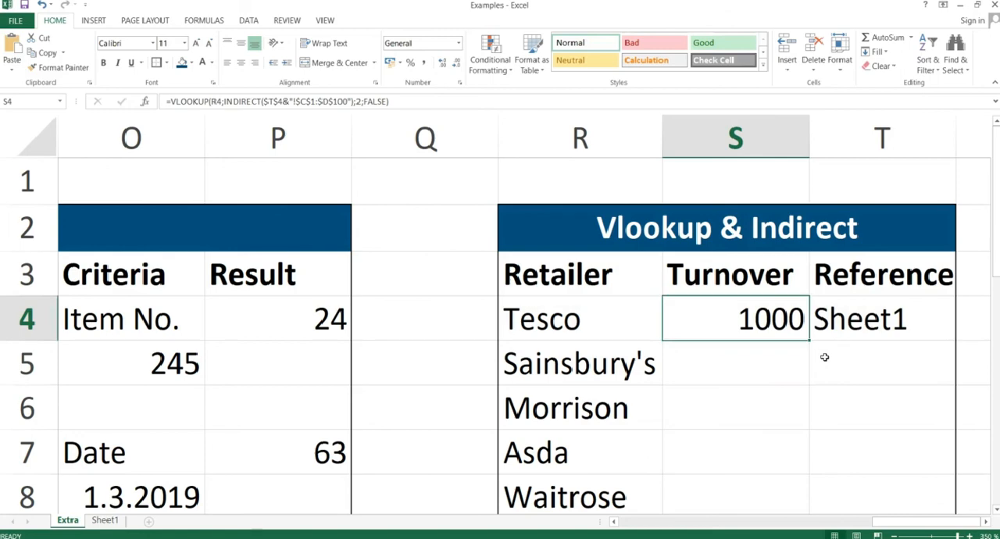
{"action": "key", "text": "shift+Down"}
{"action": "key", "text": "shift+Down"}
{"action": "key", "text": "shift+Down"}
{"action": "key", "text": "shift+Down"}
{"action": "key", "text": "shift+Down"}
{"action": "key", "text": "shift+Down"}
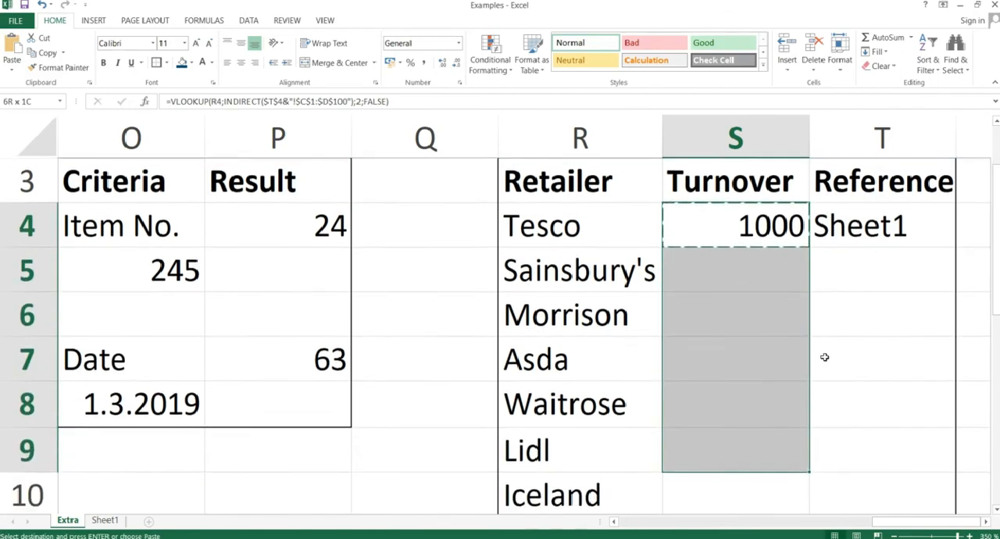
{"action": "key", "text": "ctrl+alt+v"}
{"action": "key", "text": "f"}
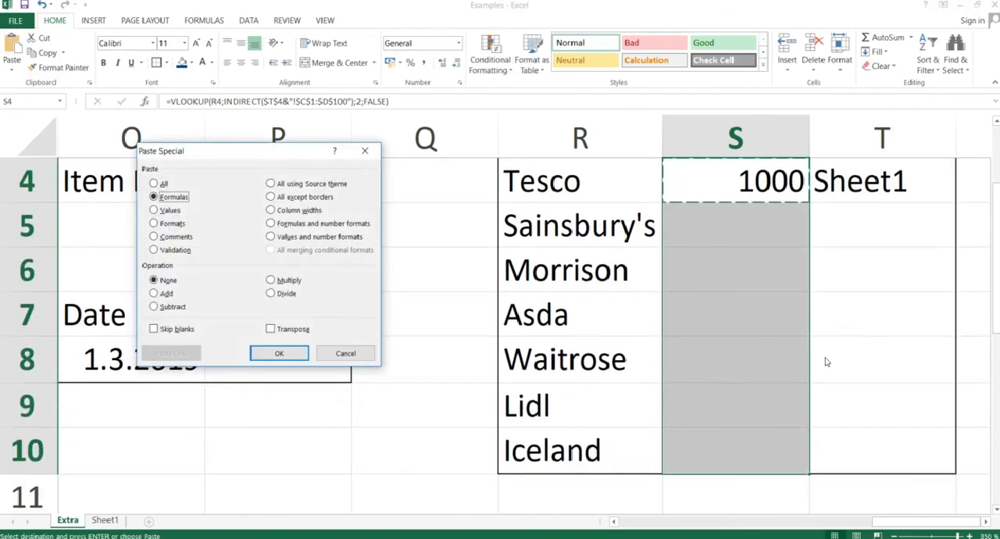
{"action": "key", "text": "Return"}
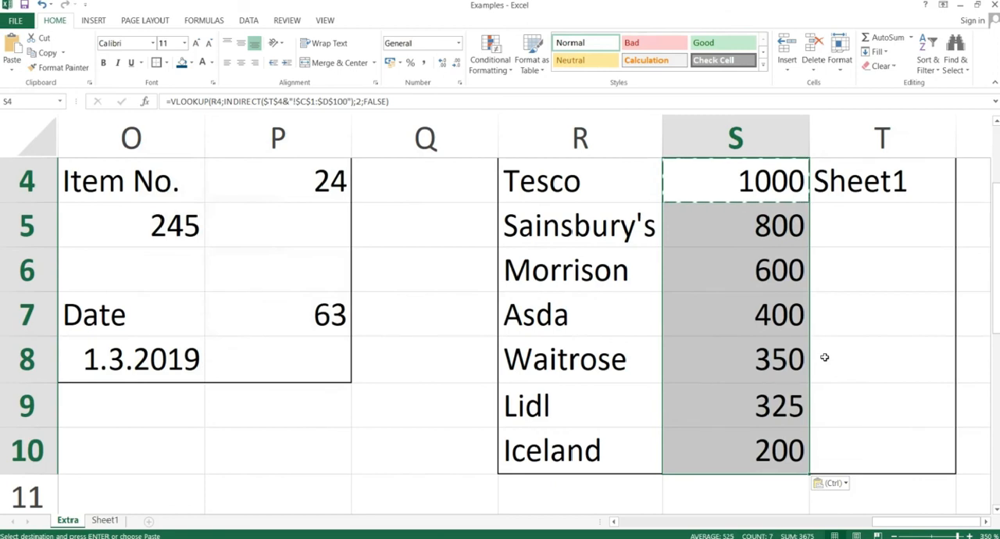
Review the filled turnover column and inspect the VLOOKUP and INDIRECT formula in S4 without changing it.
{"action": "left_click", "coordinate": [705, 284]}
{"action": "key", "text": "Up"}
{"action": "key", "text": "Up"}
{"action": "key", "text": "Up"}
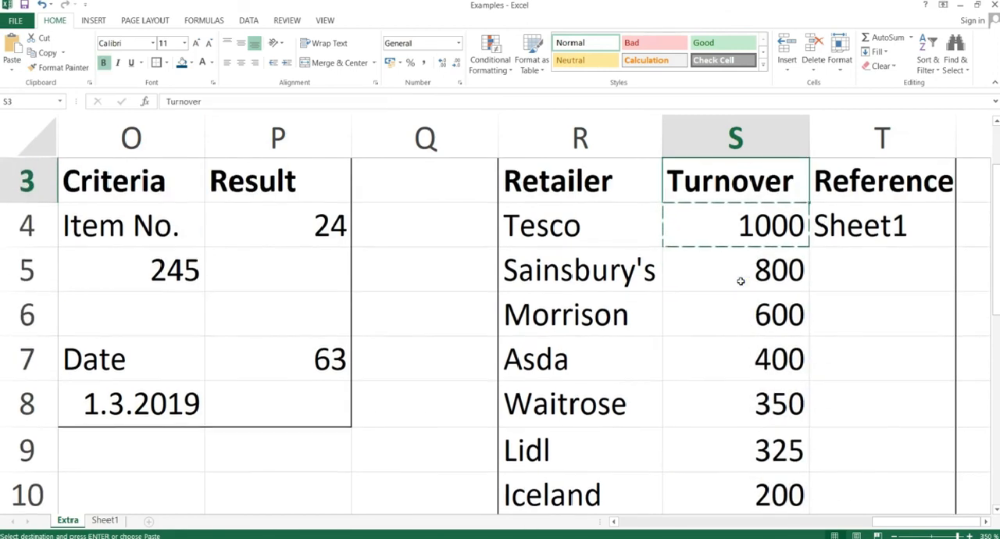
{"action": "key", "text": "Down"}
{"action": "key", "text": "Down"}
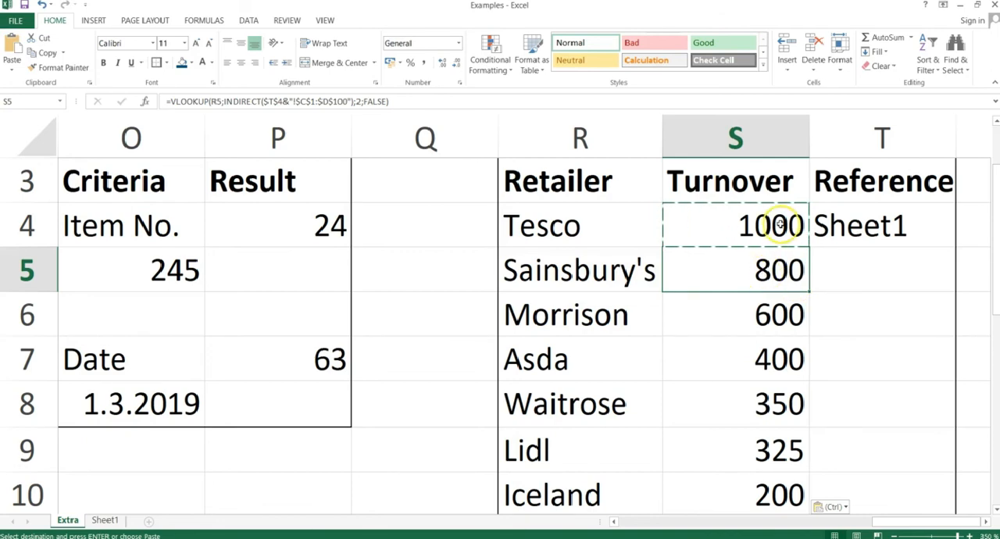
{"action": "double_click", "coordinate": [778, 225]}
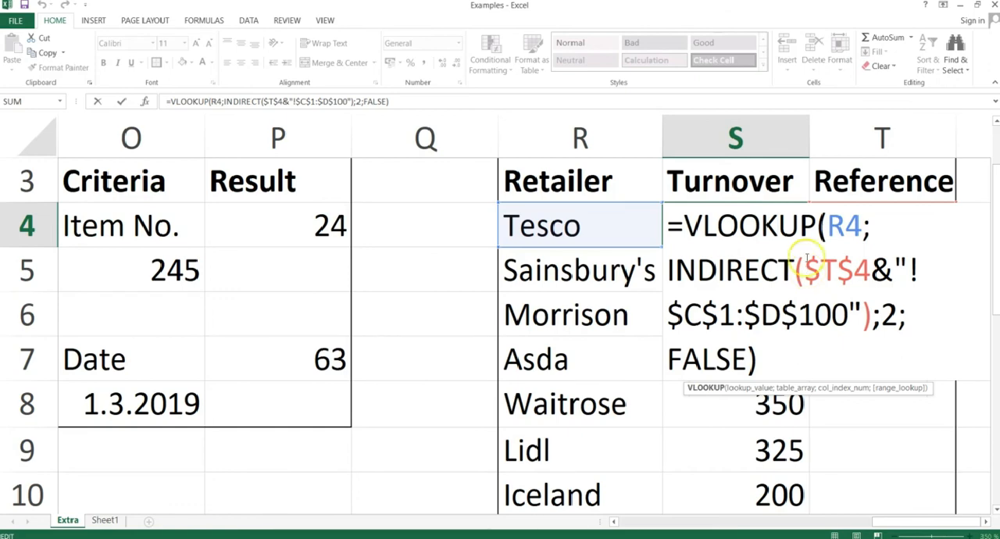
{"action": "key", "text": "Return"}
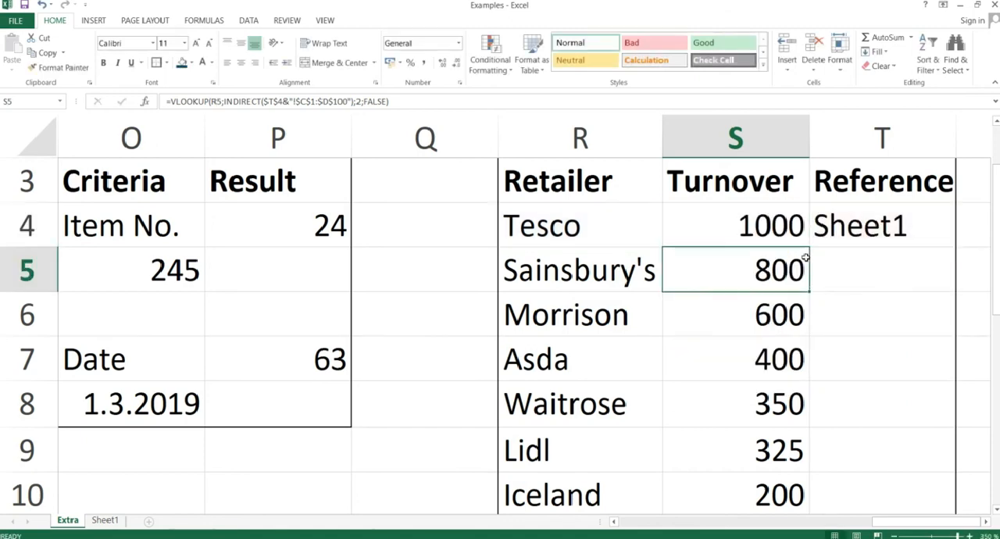
Switch to the PowerPoint slide show and advance from the Vlookup & Indirect explanation to the next slide.
{"action": "key", "text": "alt+Tab"}
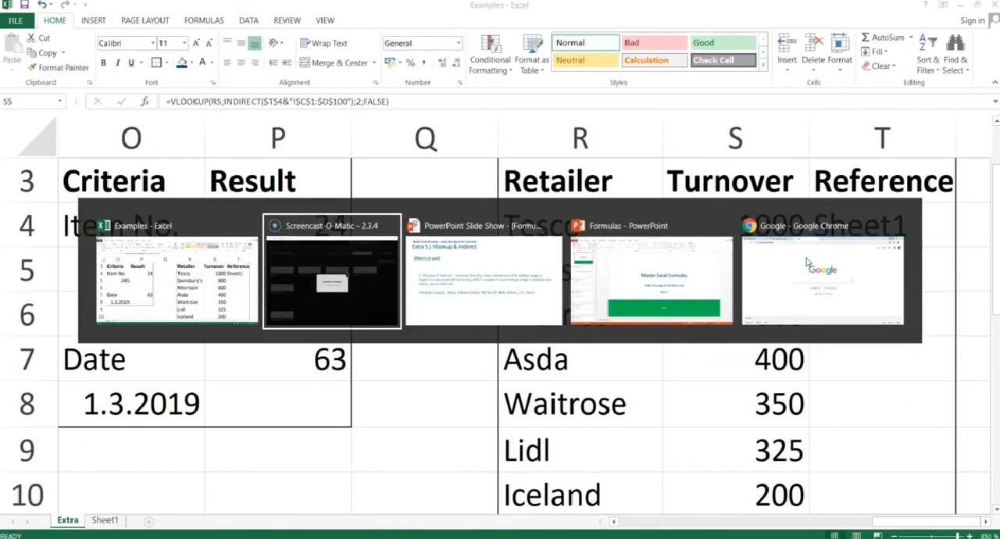
{"action": "key", "text": "alt+Tab"}
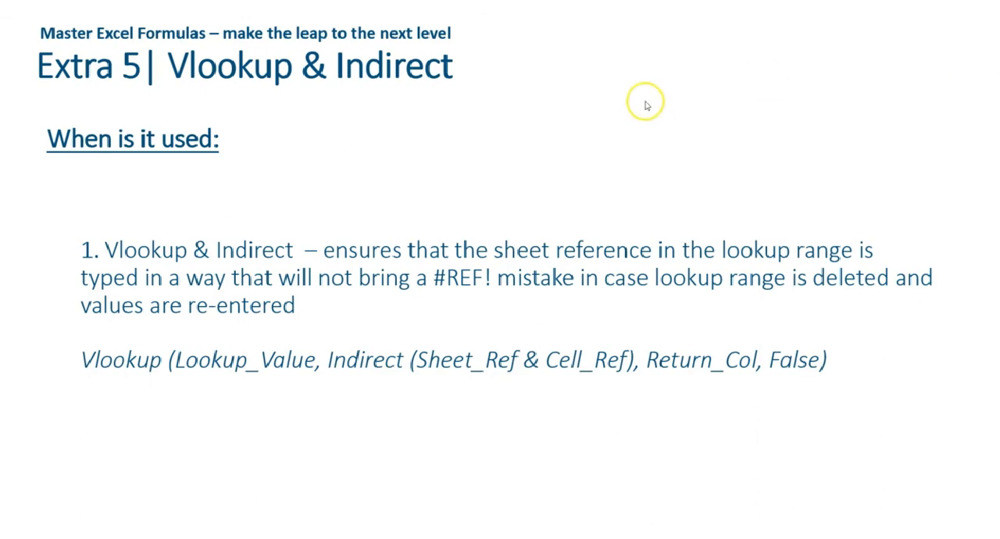
{"action": "left_click", "coordinate": [398, 155]}
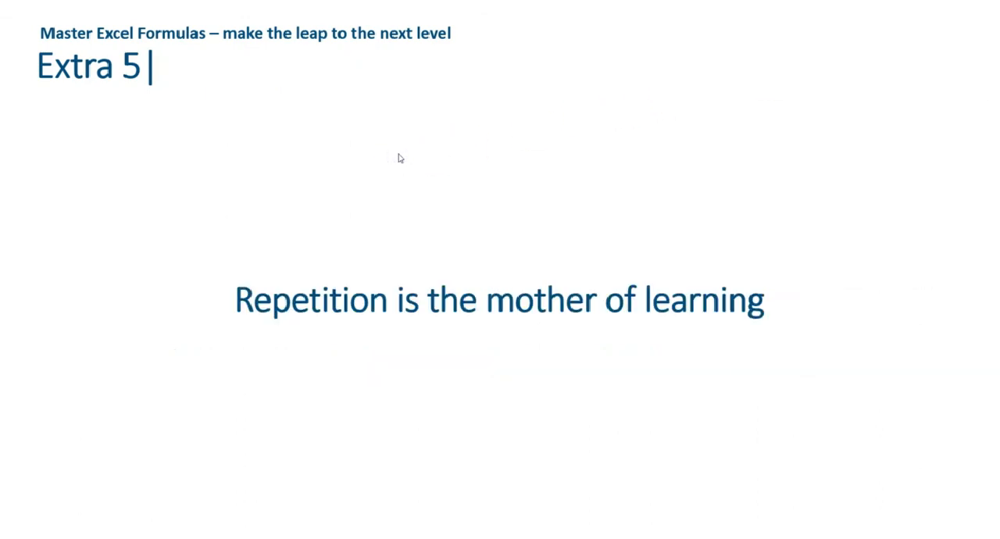